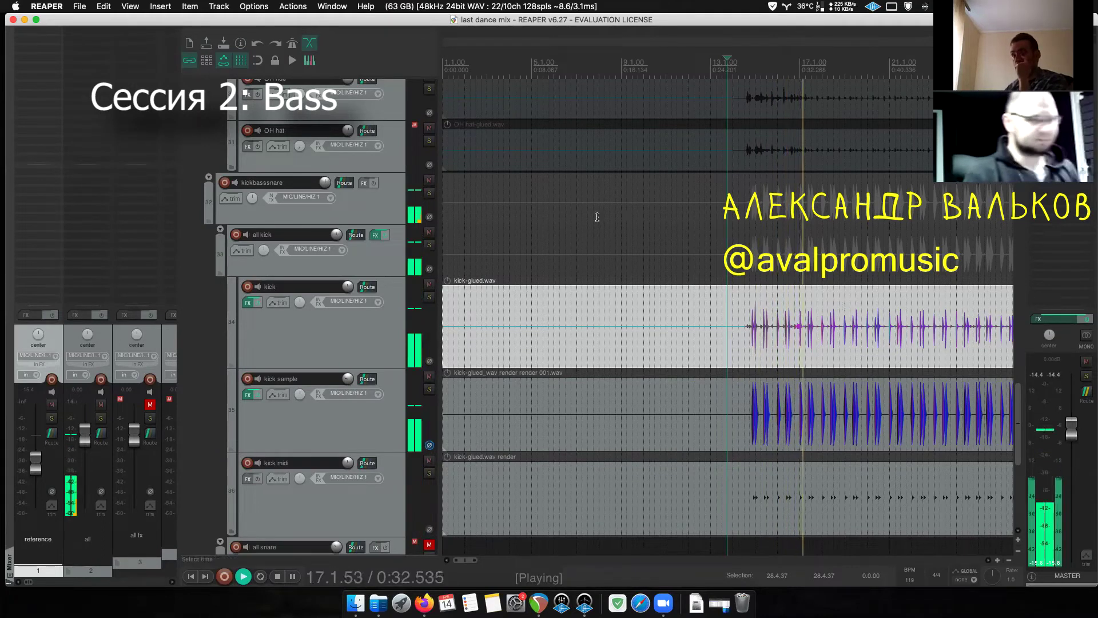
- Stop playback and look through the effect chains of the all kick, kick, kick sample and kick midi tracks
click(383, 257)
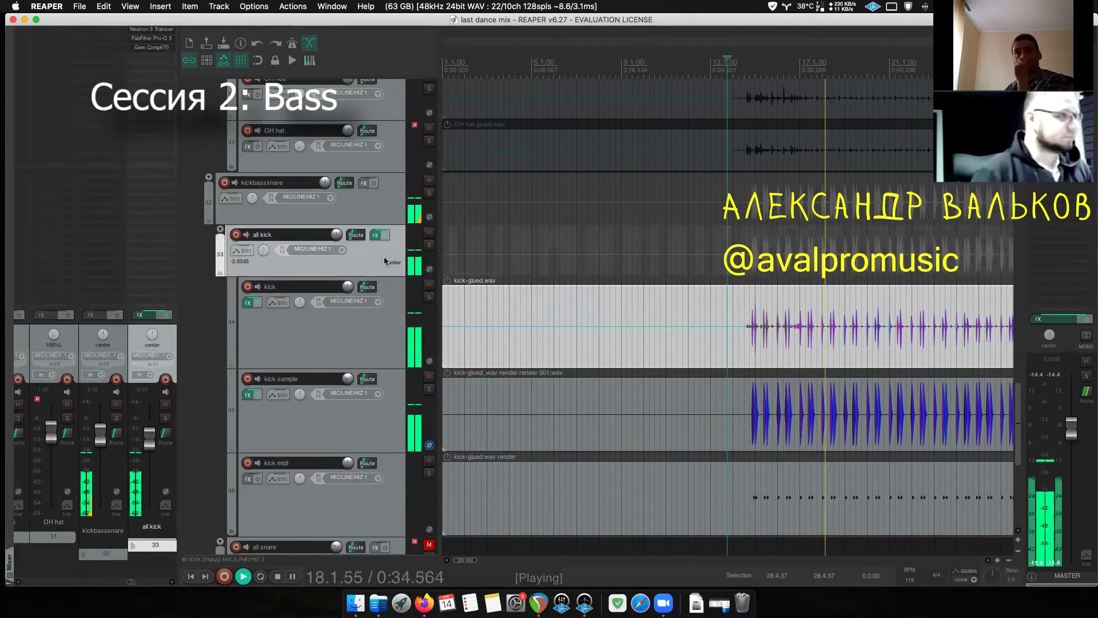
key(space)
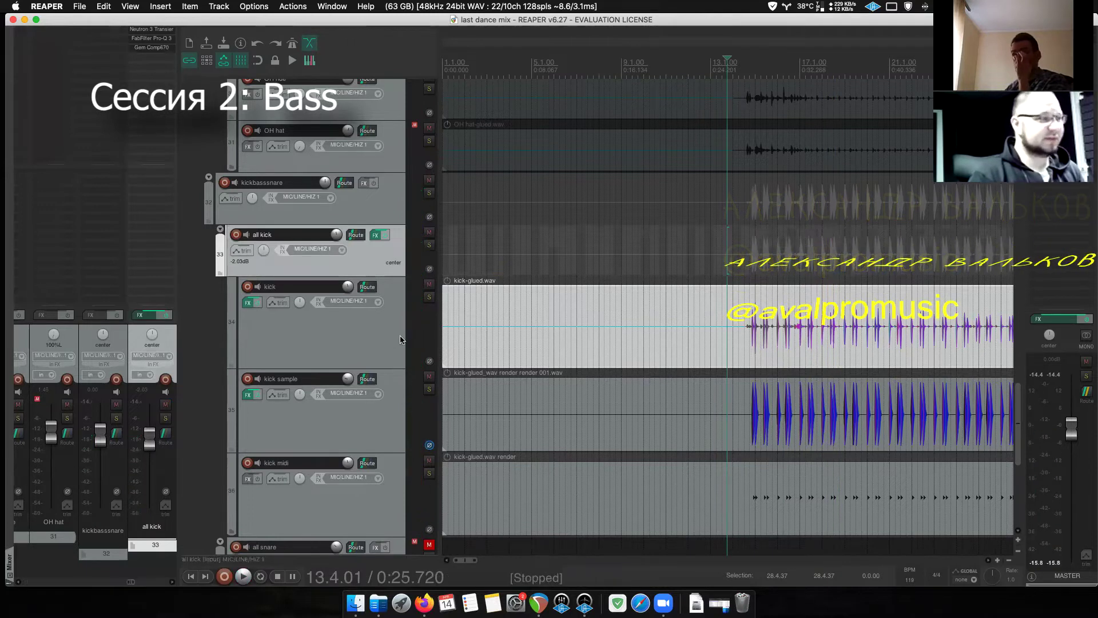
click(372, 343)
click(365, 443)
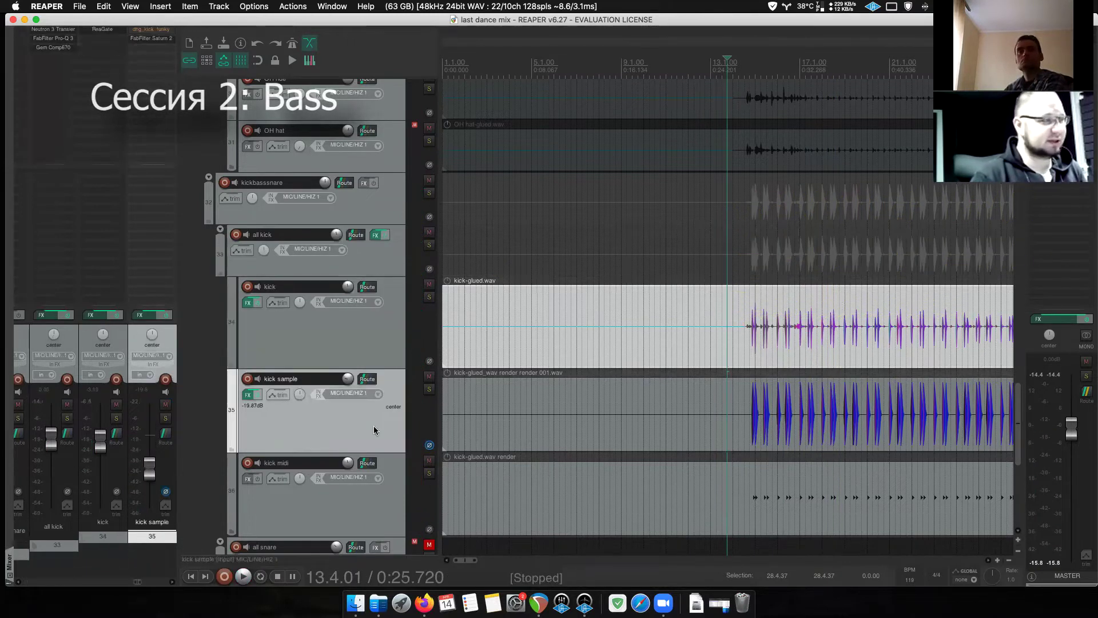
click(375, 343)
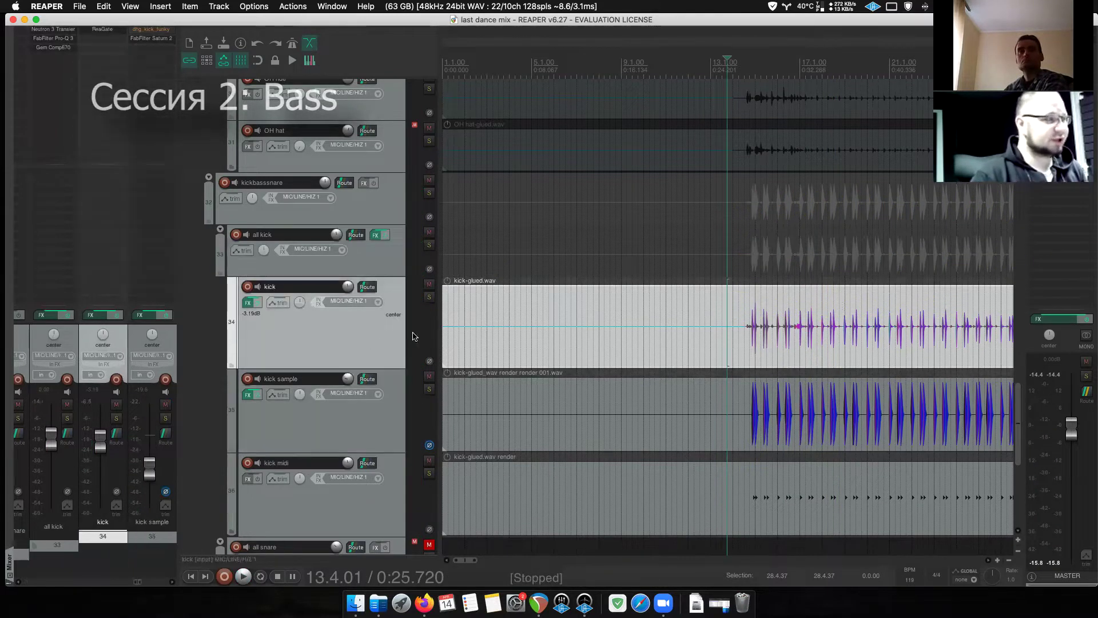
click(359, 436)
click(375, 519)
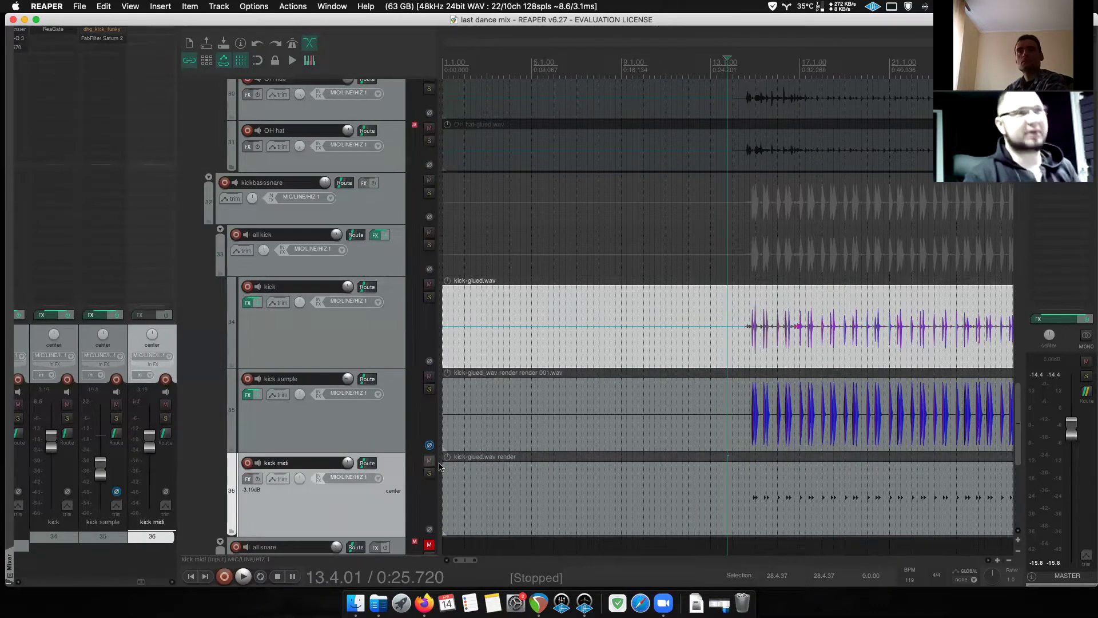
click(352, 422)
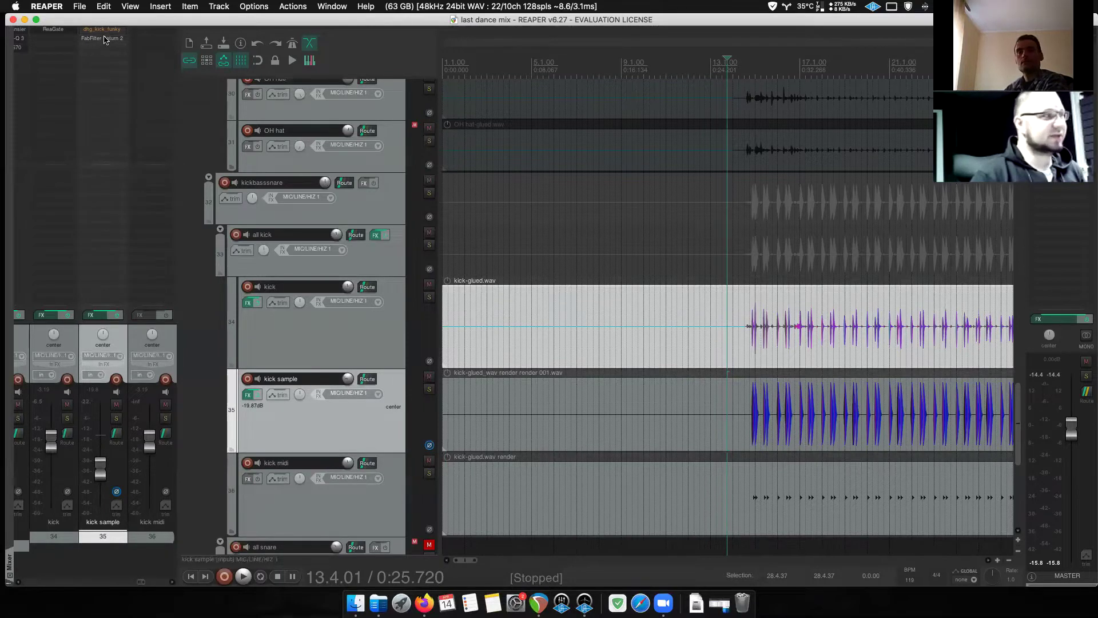
- Inspect the FabFilter Pro-Q 3 curve and the Gem Comp670 settings on the all kick folder track
click(382, 256)
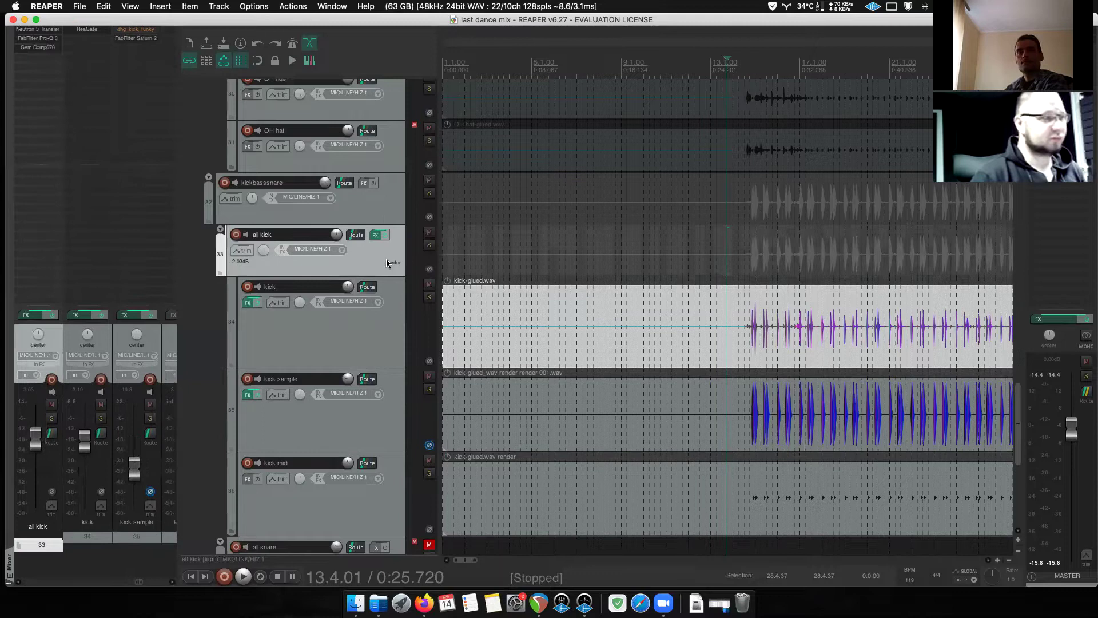
click(35, 43)
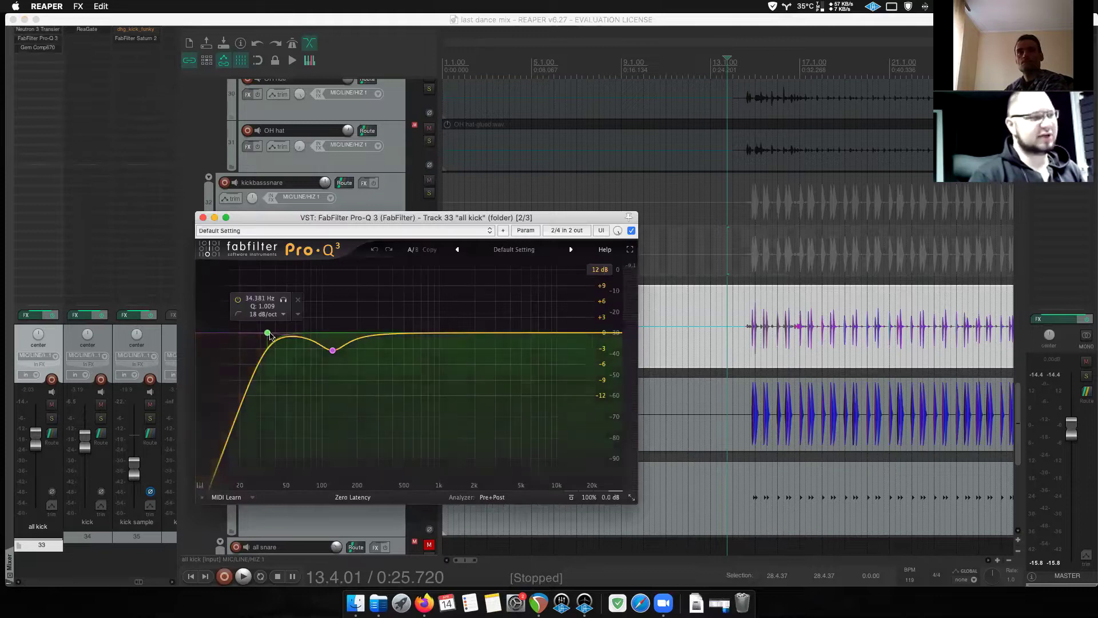
mouse_move(330, 354)
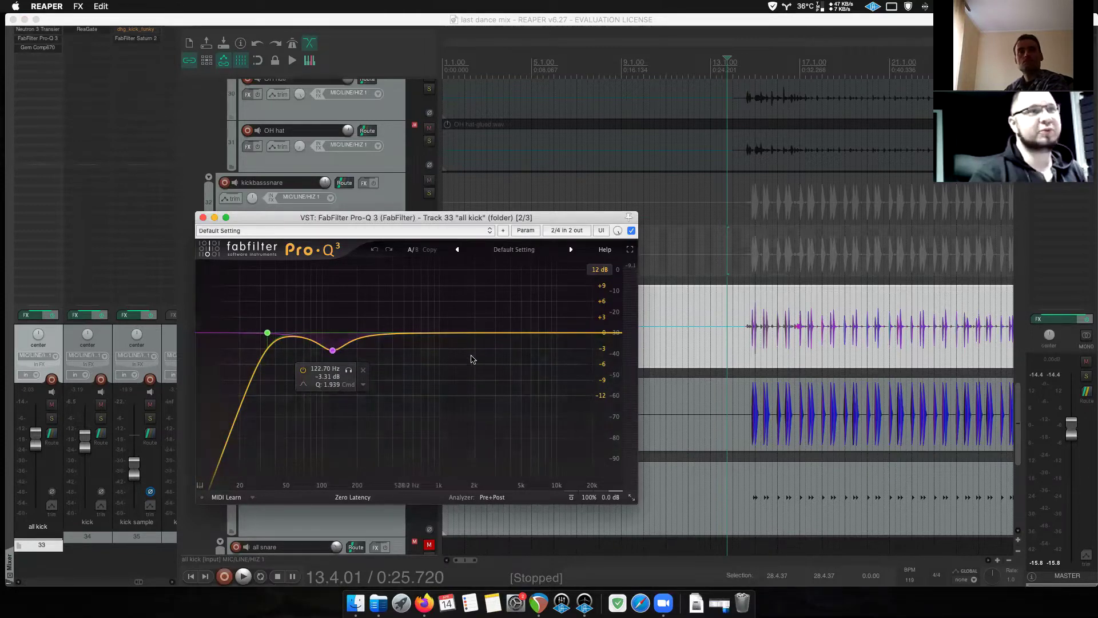
click(203, 218)
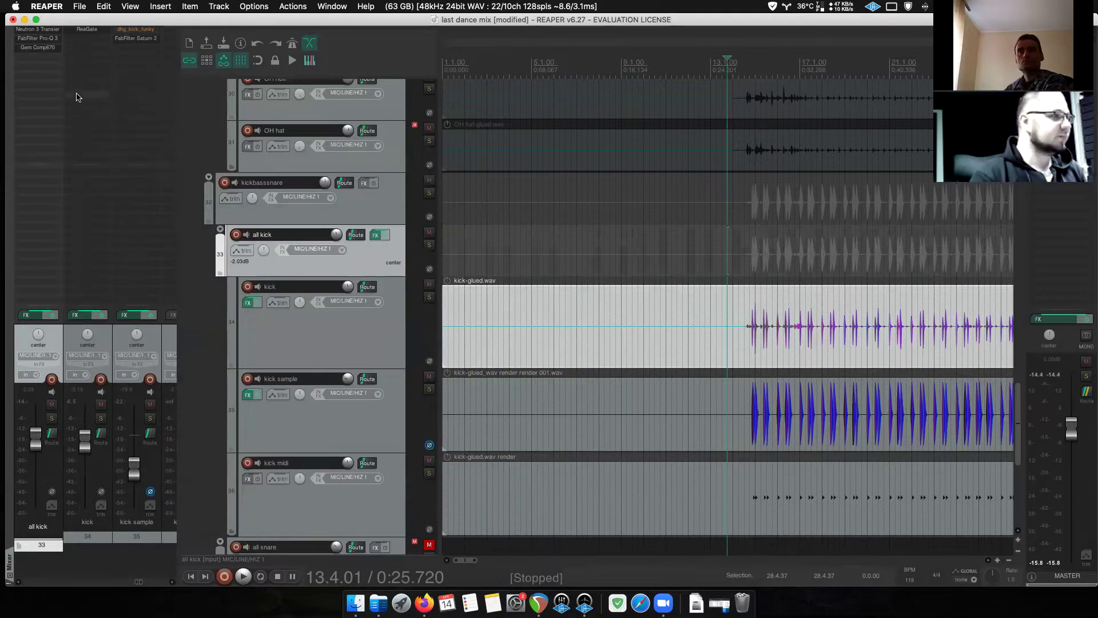
click(37, 49)
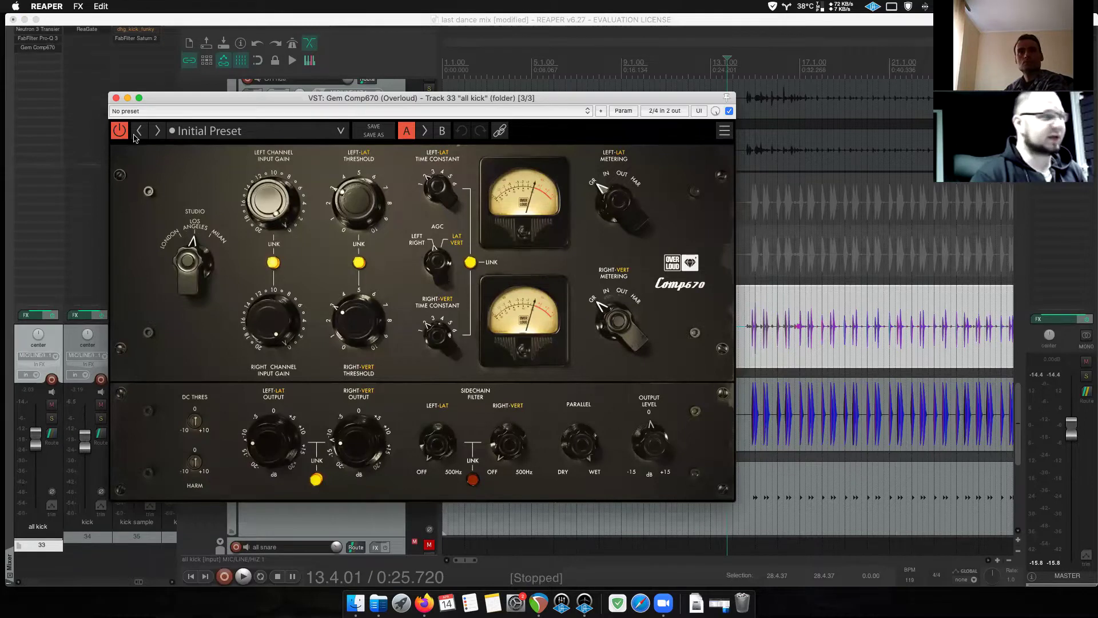
click(116, 98)
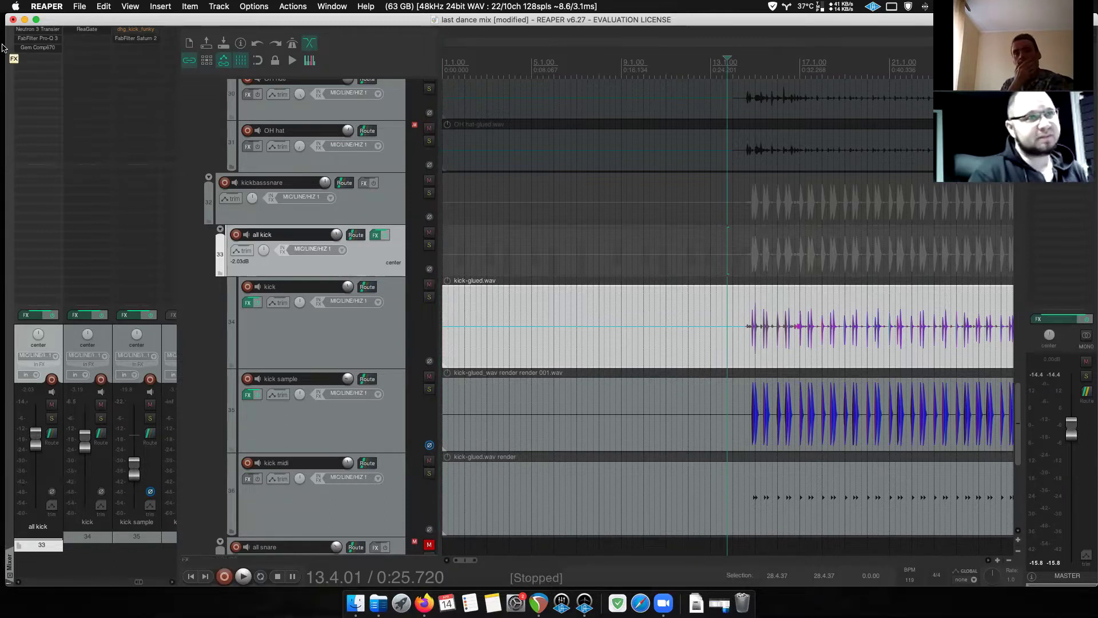
- Play the song while watching the Gem Comp670 gain reduction meters on the all kick folder, and close the plugin
click(38, 47)
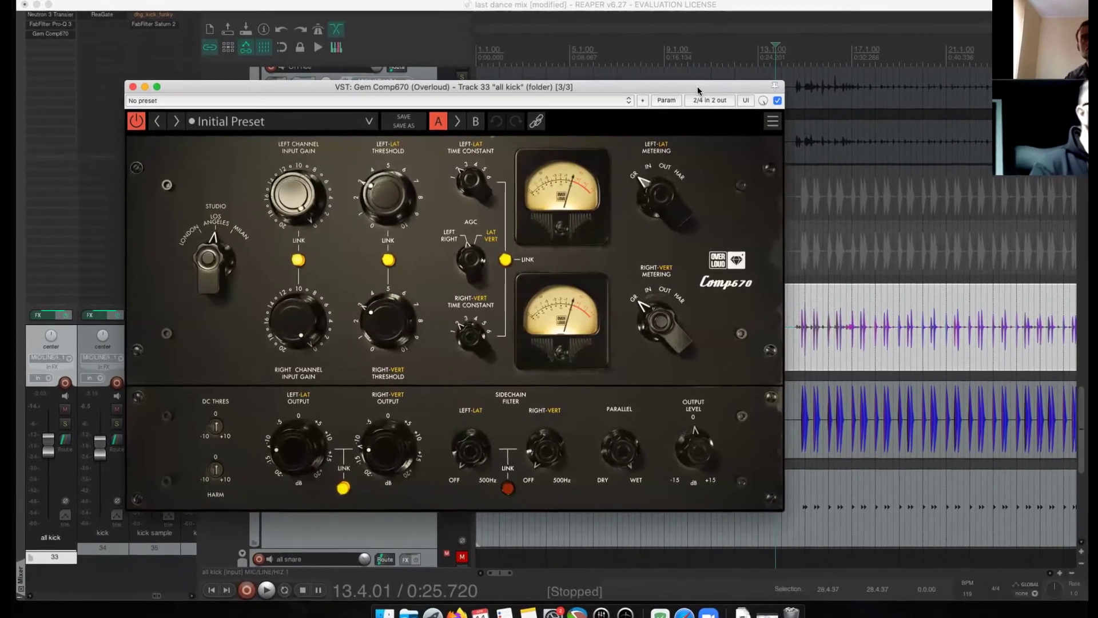
drag(435, 93, 294, 96)
key(space)
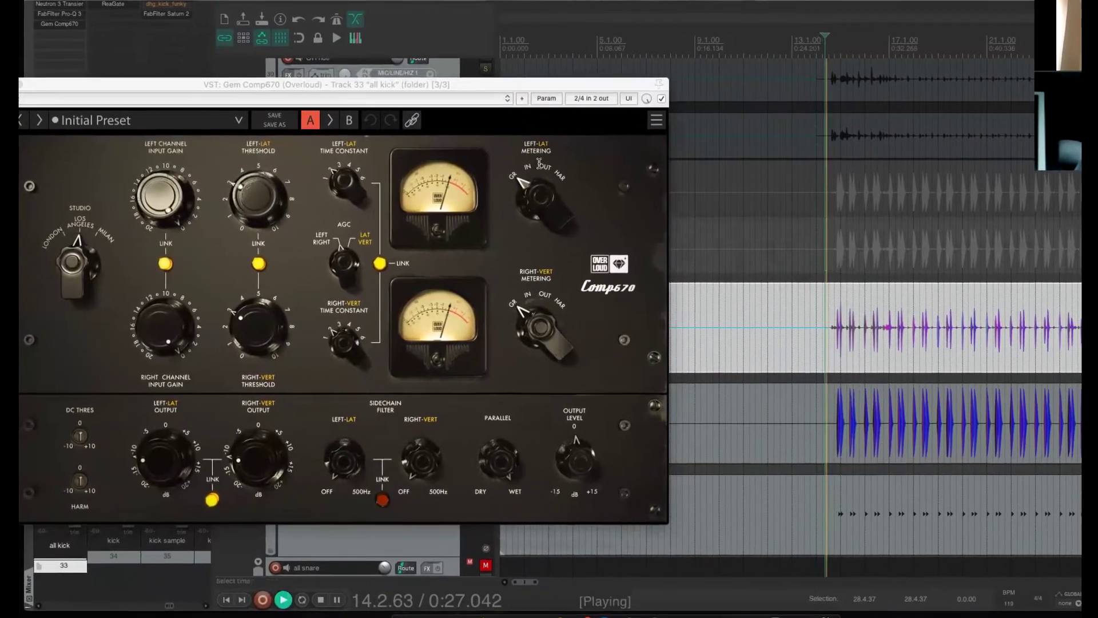
drag(490, 86, 572, 79)
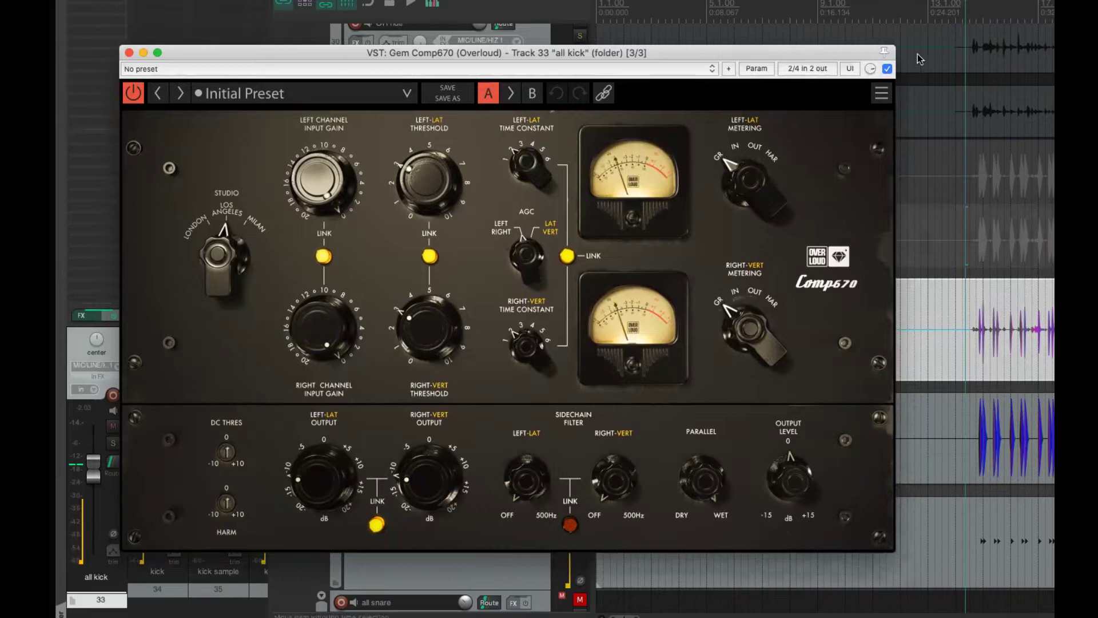
double_click(886, 68)
drag(869, 68, 870, 83)
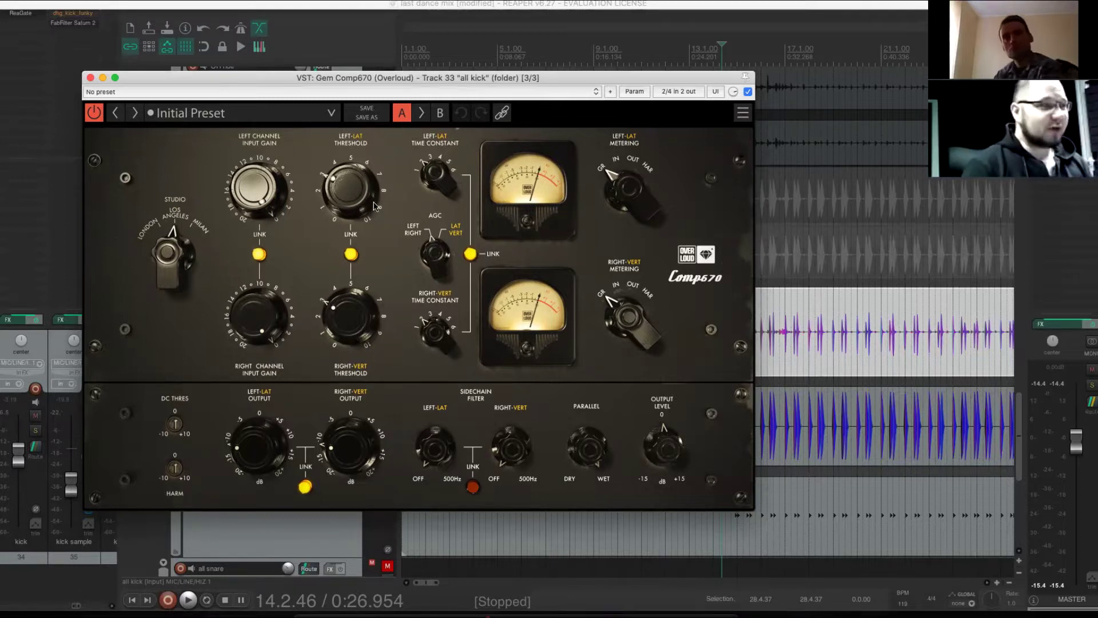
click(90, 77)
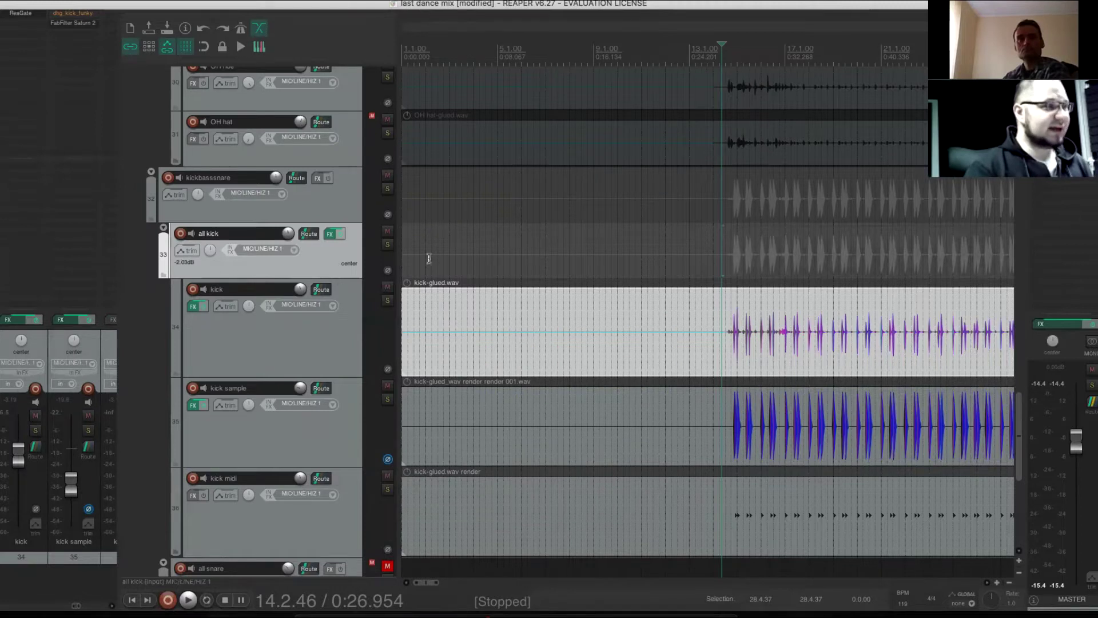
- Place the edit cursor shortly before the first kick sample hits, at 14.2.25
drag(1018, 434, 1019, 482)
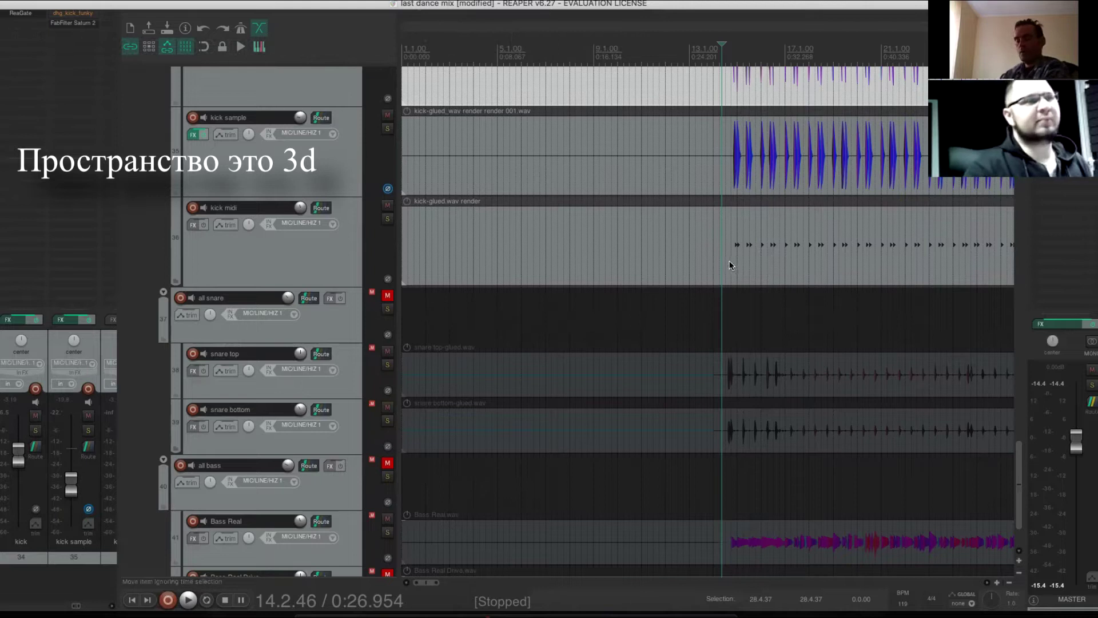
click(730, 264)
scroll(732, 260, up, 5)
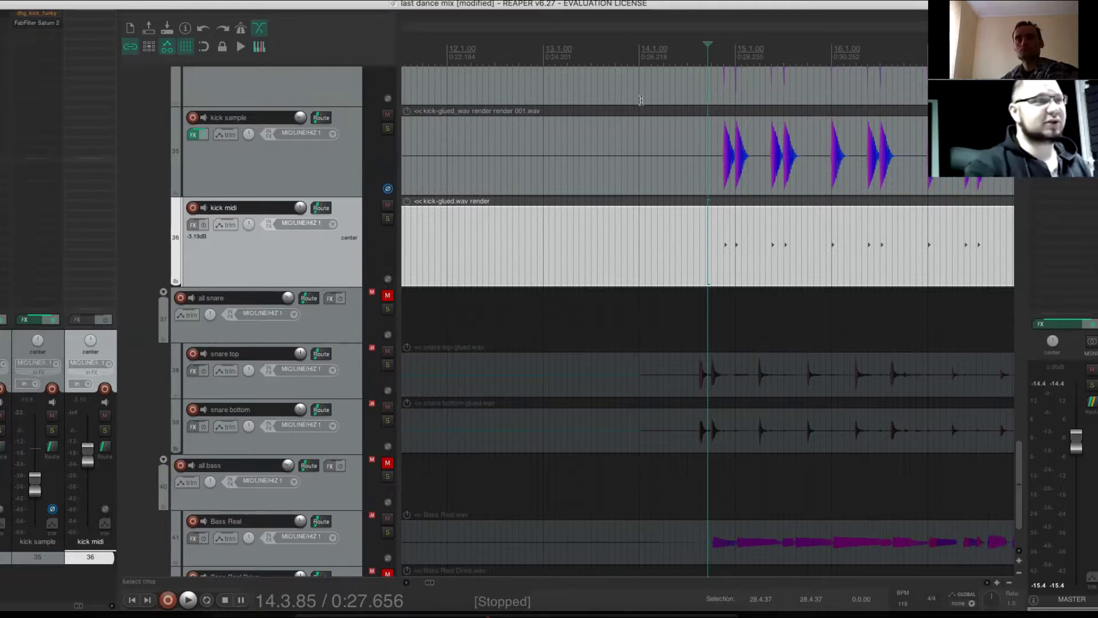
click(668, 55)
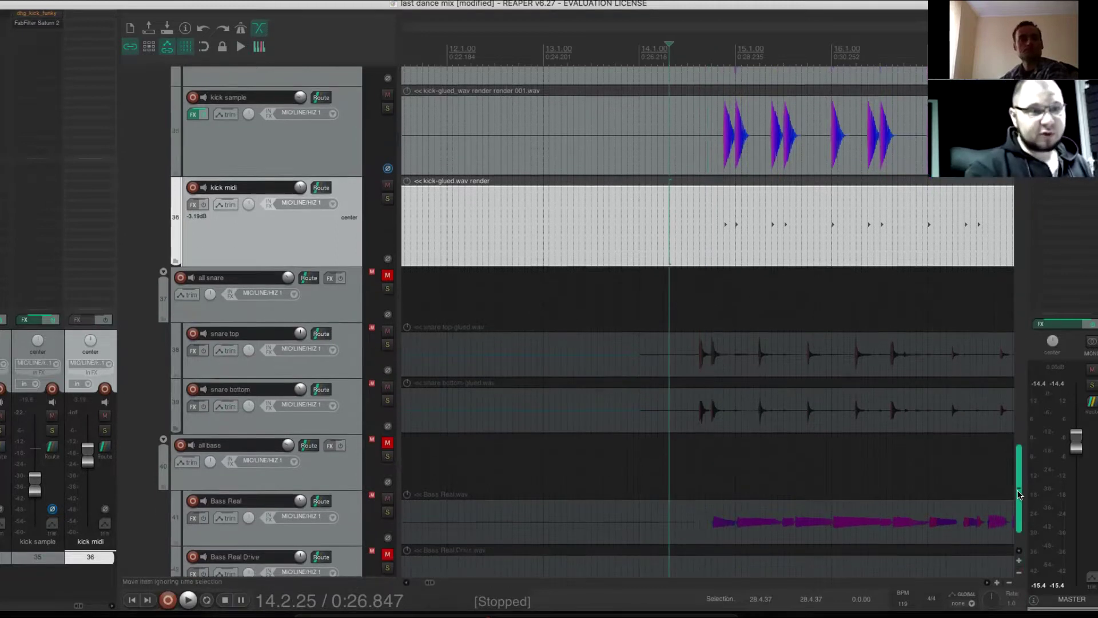
- Move the all kick folder with its tracks below the snare tracks, directly above the all bass folder
scroll(1020, 489, down, 3)
scroll(1020, 489, up, 5)
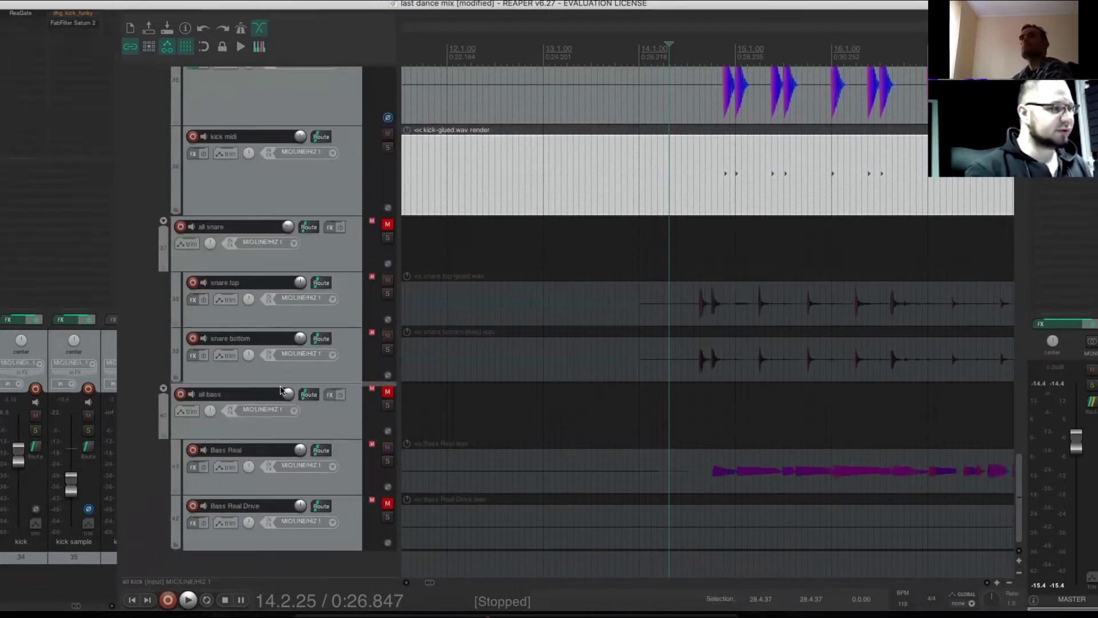
drag(281, 378, 256, 389)
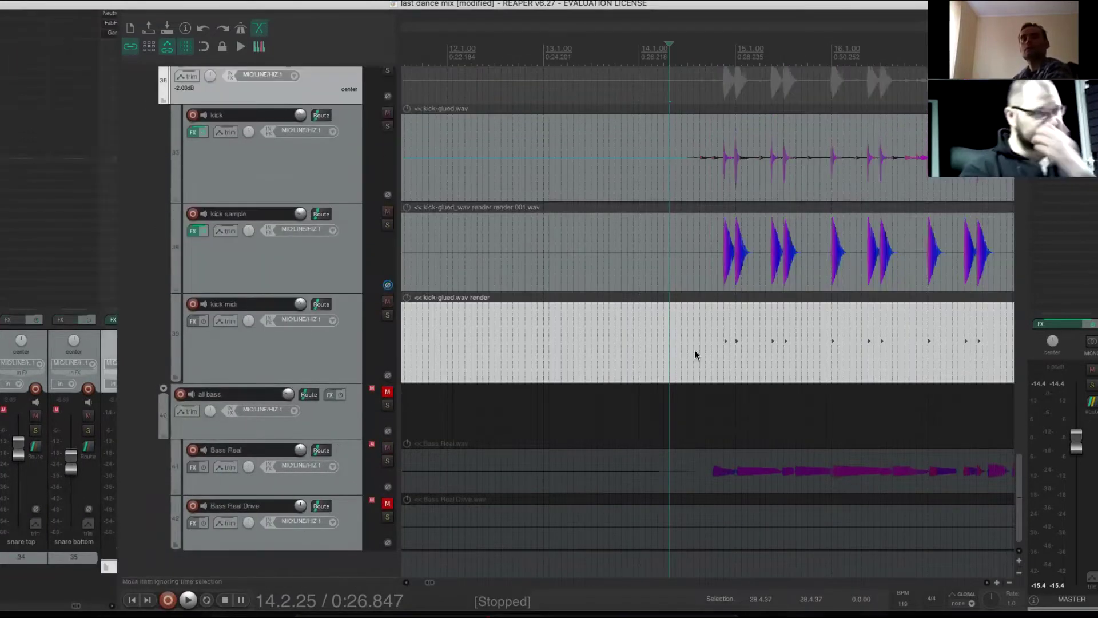
scroll(1018, 481, up, 3)
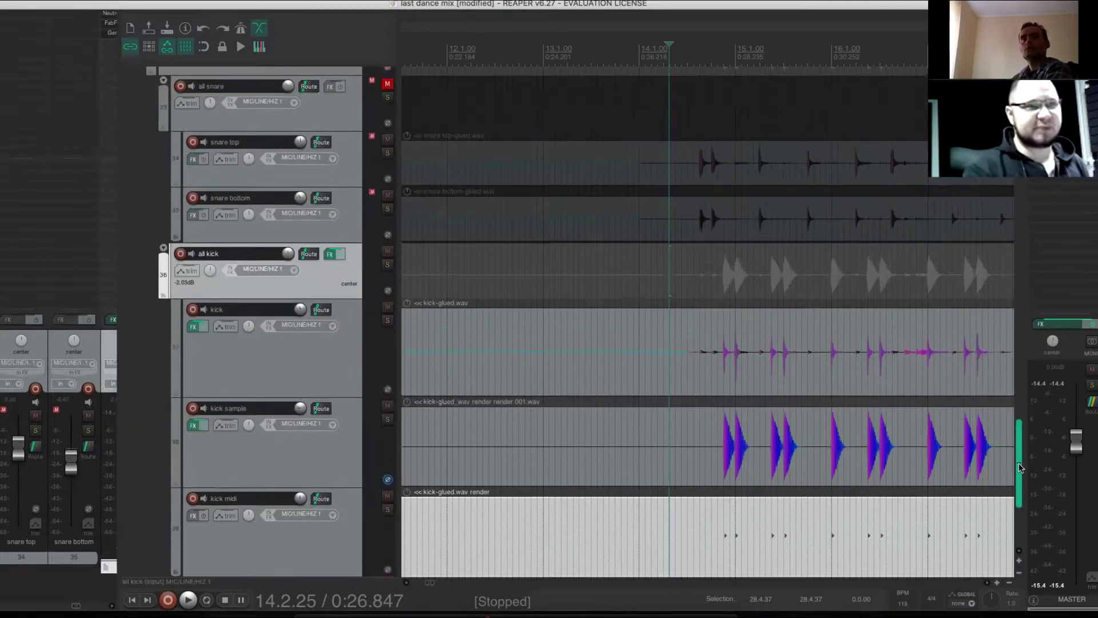
scroll(1018, 482, up, 2)
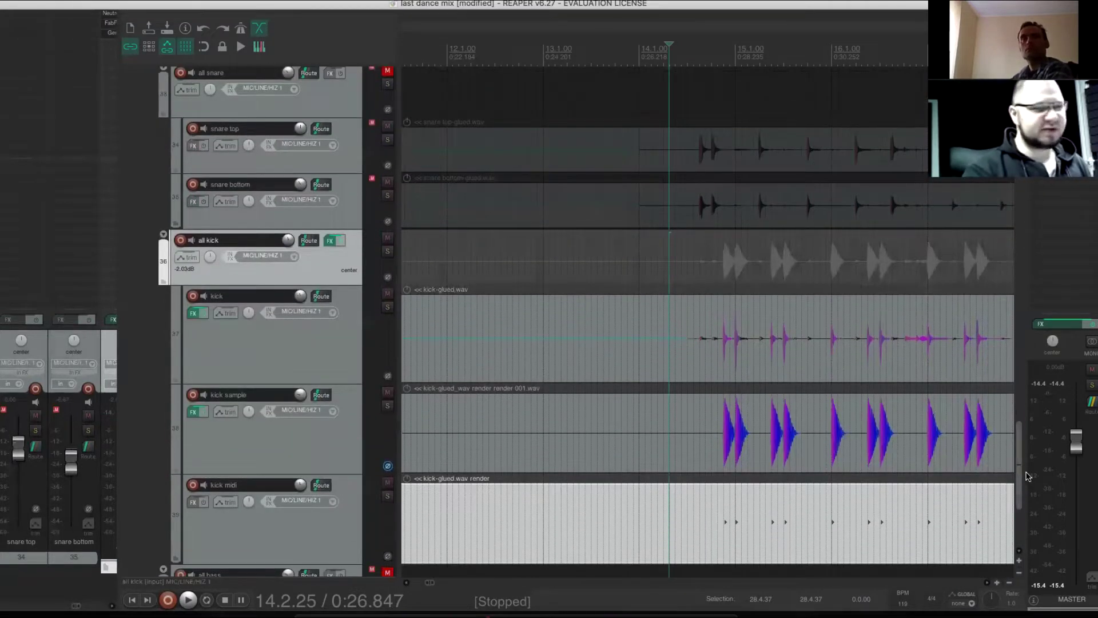
- Unmute the all bass folder and the Bass Real Drive track
scroll(1024, 465, down, 4)
click(269, 255)
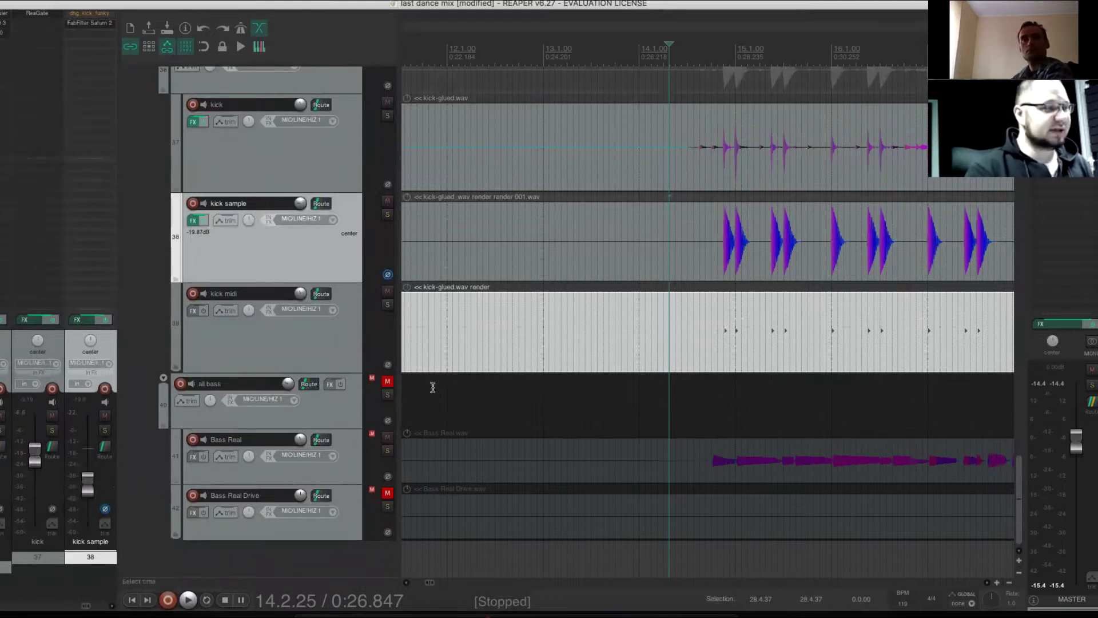
click(387, 381)
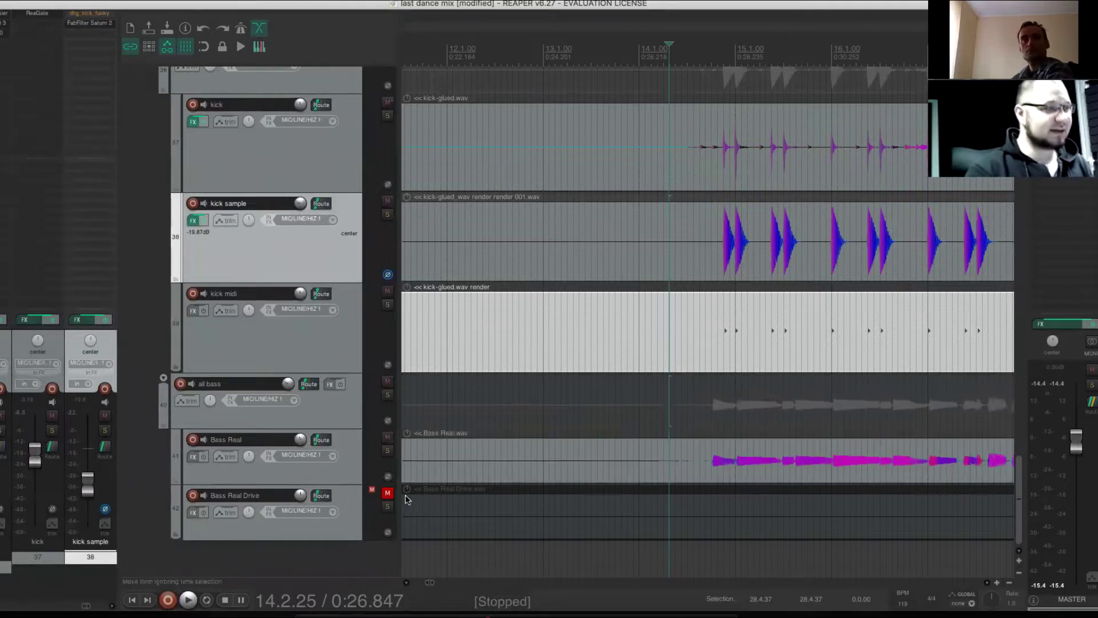
click(387, 493)
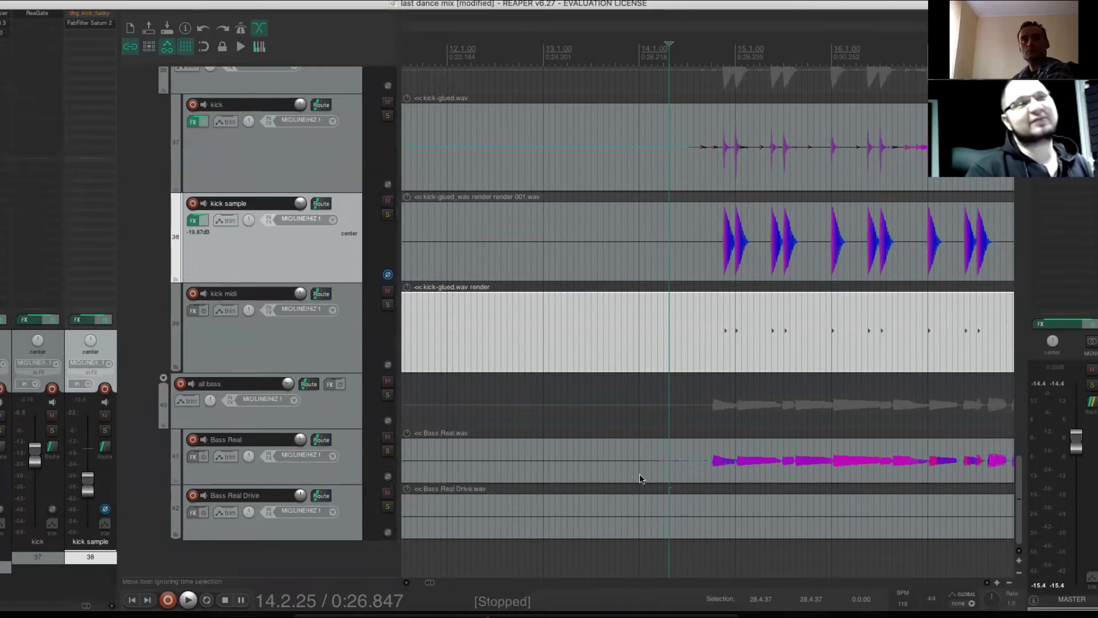
- Place the edit cursor on the Bass Real Drive item at the bass note's onset in measure 41, at 41.1.06
scroll(583, 489, up, 2)
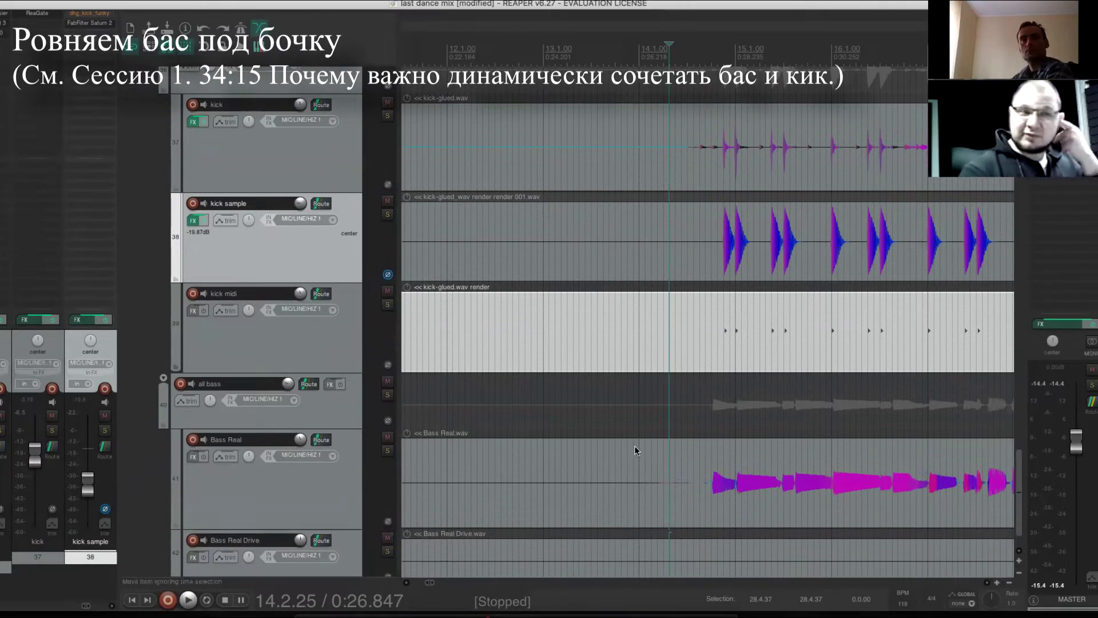
scroll(635, 450, down, 8)
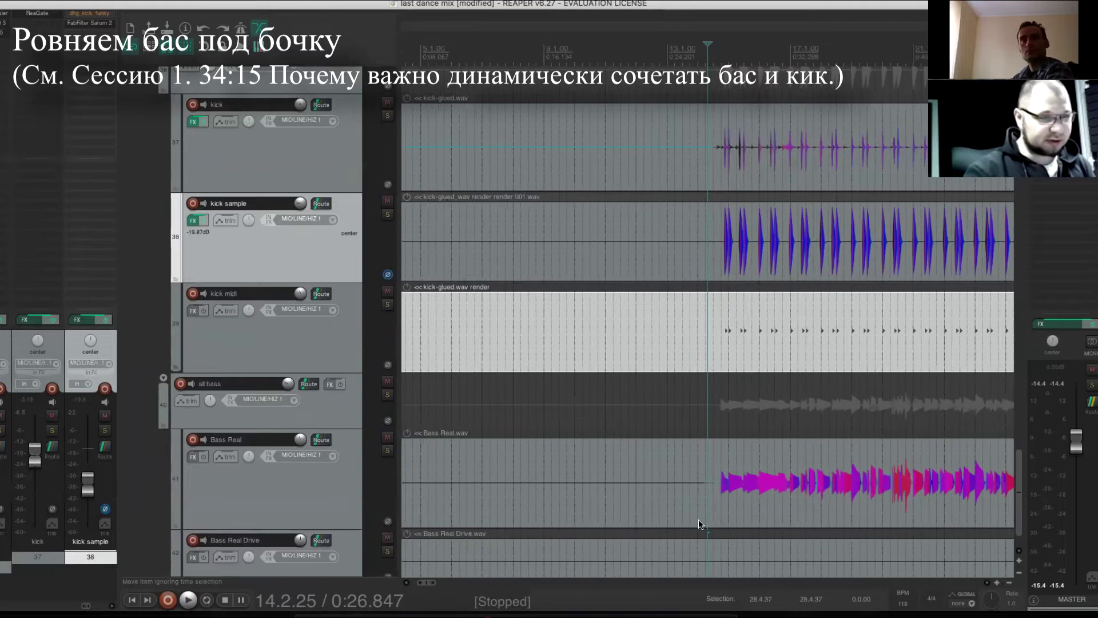
scroll(699, 523, down, 8)
scroll(696, 513, up, 10)
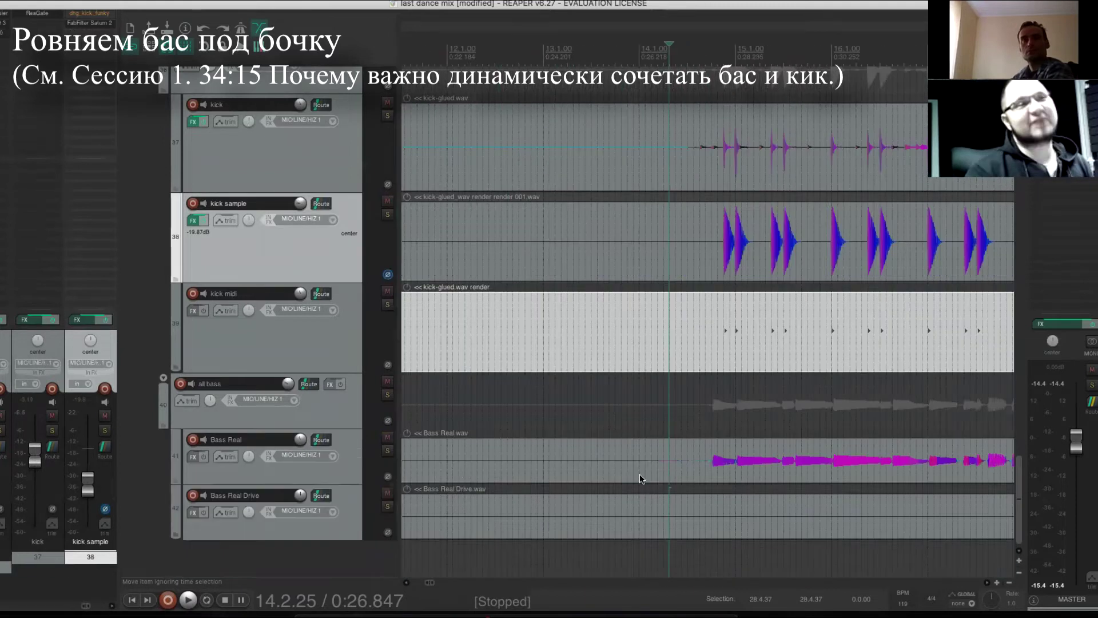
click(639, 473)
scroll(577, 507, down, 1)
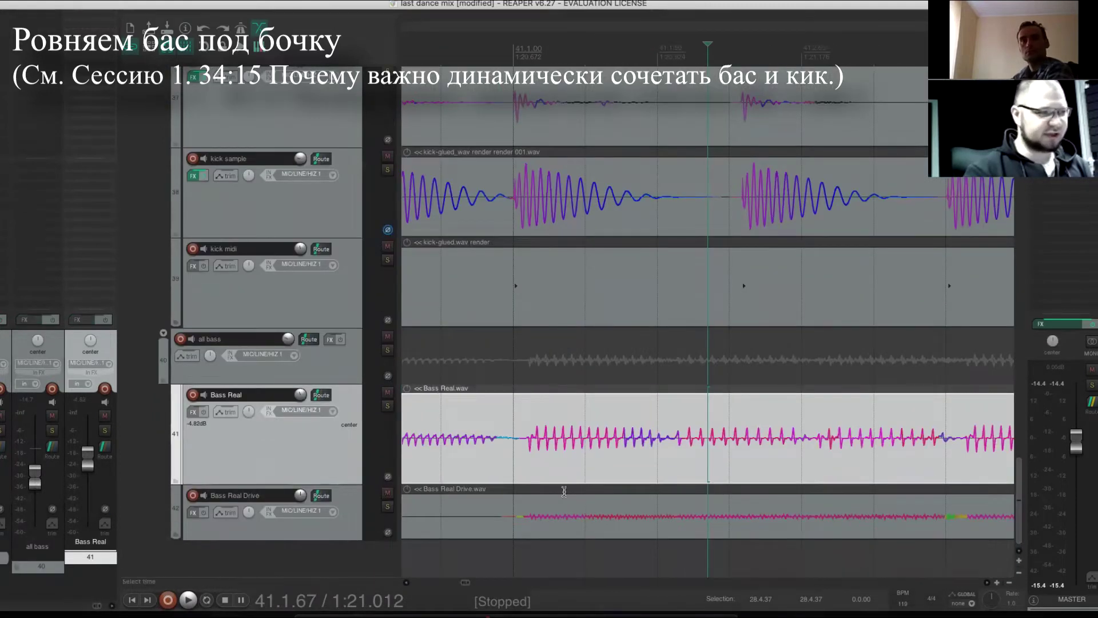
click(529, 529)
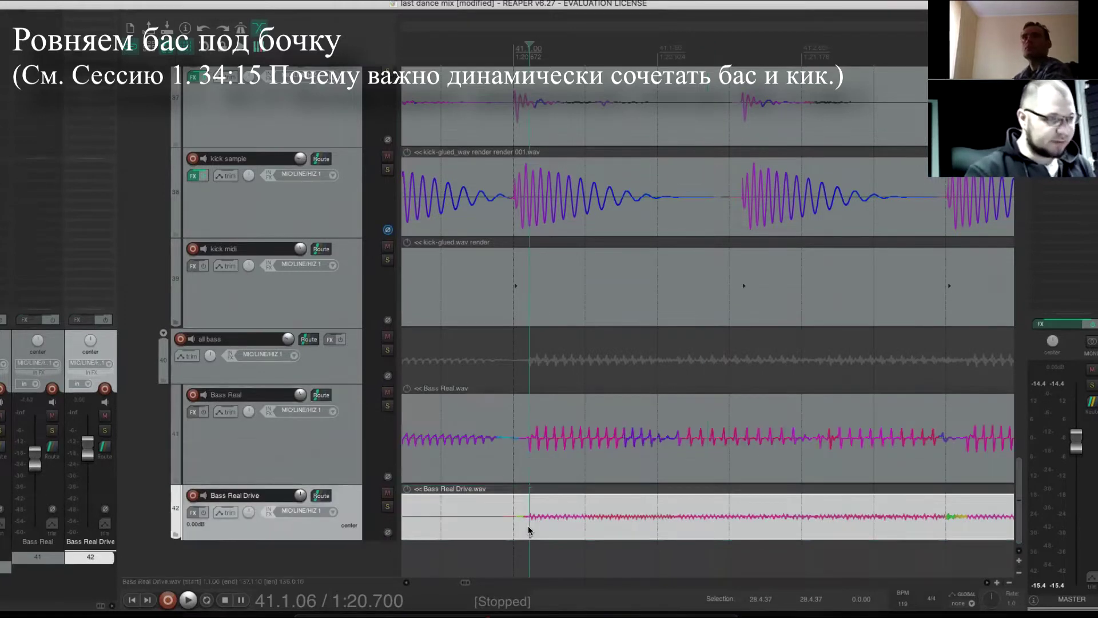
- Increase the Bass Real Drive track's height and compare its waveform with Bass Real and the kick at the note onset
drag(343, 539, 332, 556)
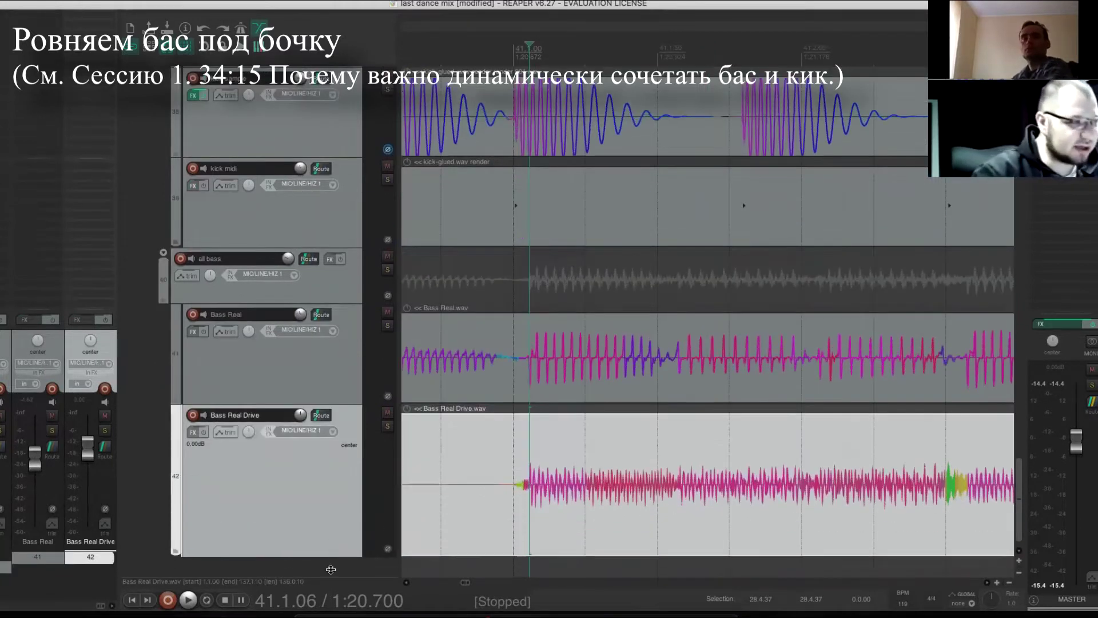
scroll(708, 320, up, 3)
scroll(707, 320, up, 4)
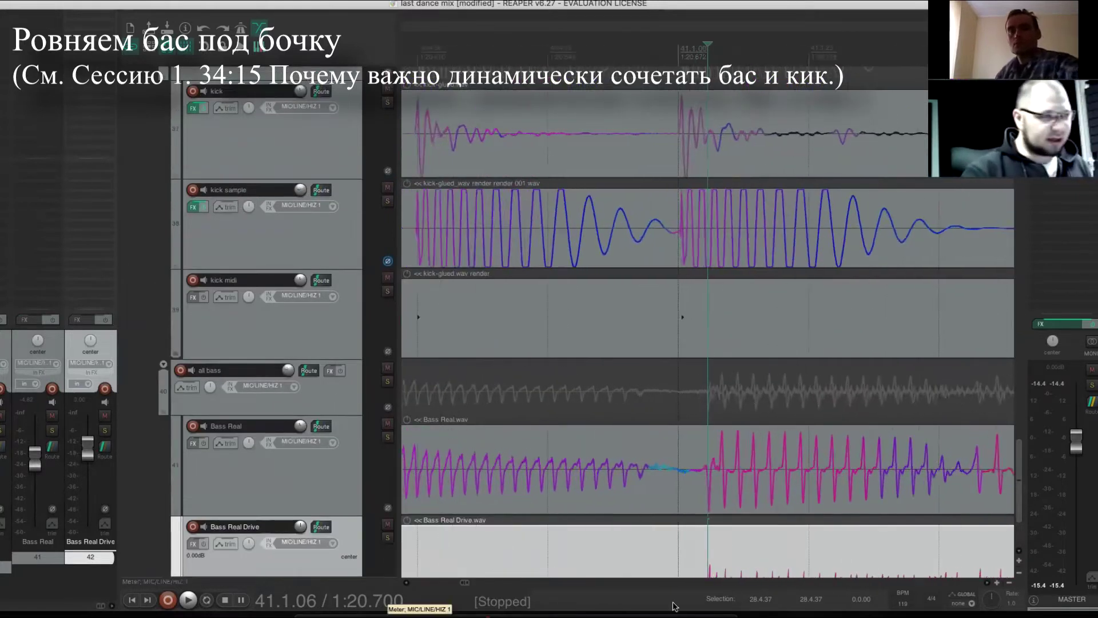
scroll(944, 475, down, 3)
scroll(847, 482, up, 5)
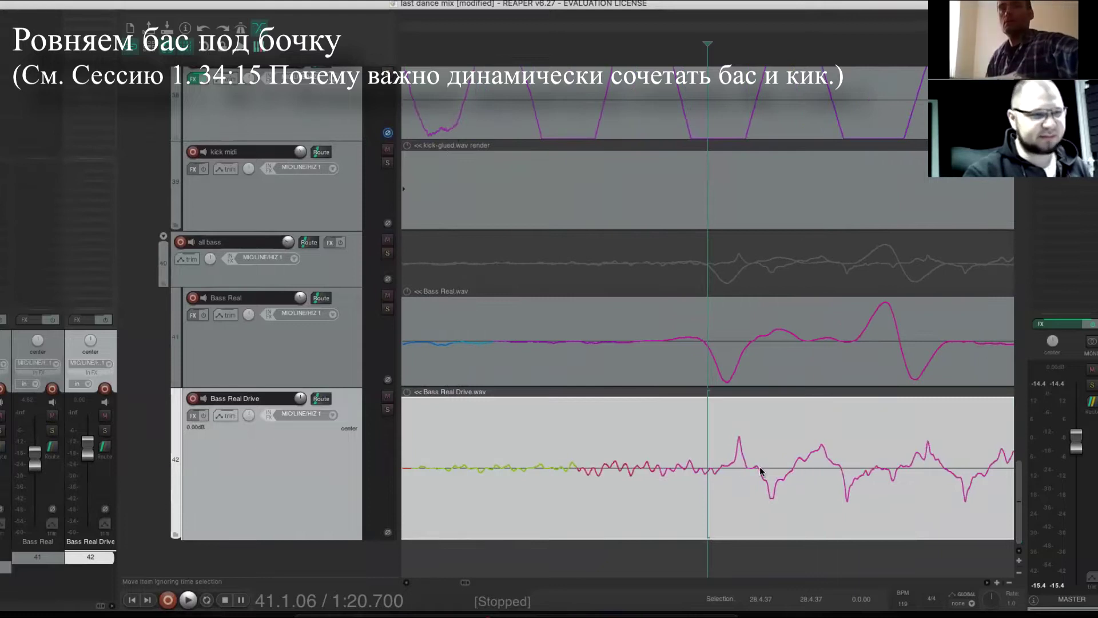
- Look over the sections where Bass Real Drive plays across the song and compare them with Bass Real and the kick
scroll(780, 461, down, 10)
scroll(721, 470, down, 10)
scroll(720, 469, down, 10)
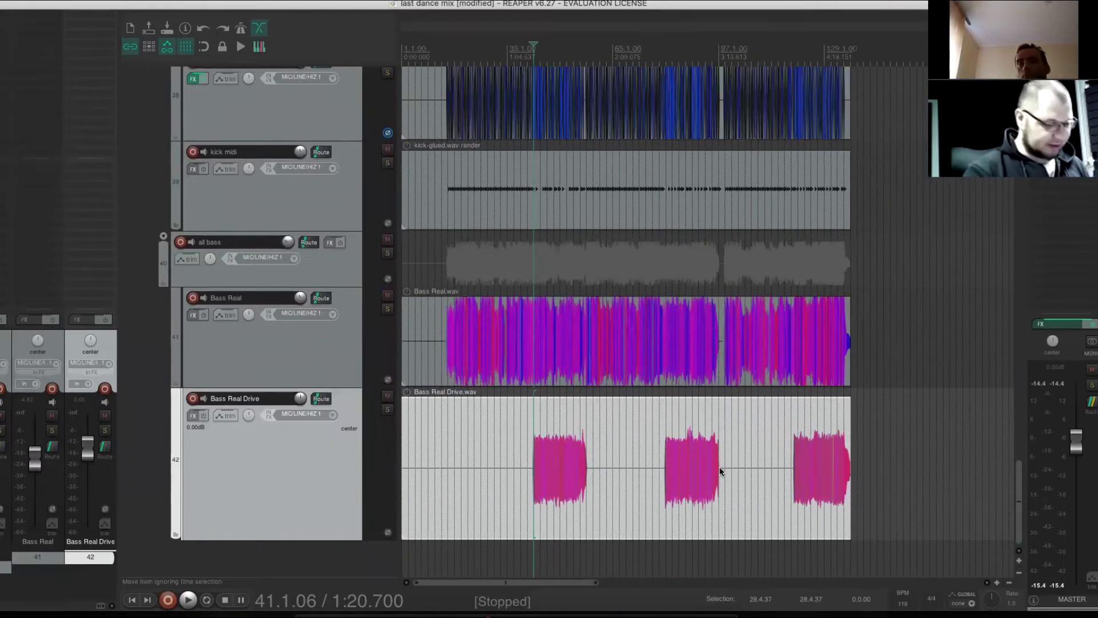
scroll(701, 482, up, 5)
scroll(702, 482, up, 3)
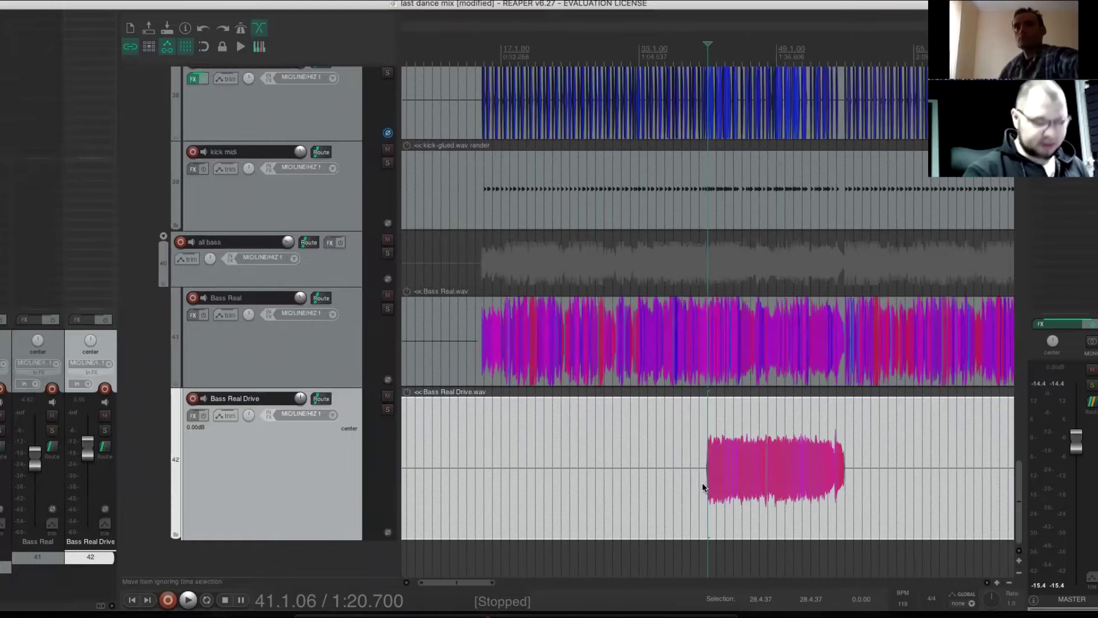
scroll(701, 482, down, 4)
scroll(702, 482, down, 3)
- Adjust the displayed waveform height of all items and view the Bass Real Drive note onset at measure 41
key(shift+Up)
key(shift+Up)
key(shift+Up)
key(shift+Down)
key(shift+Down)
key(shift+Down)
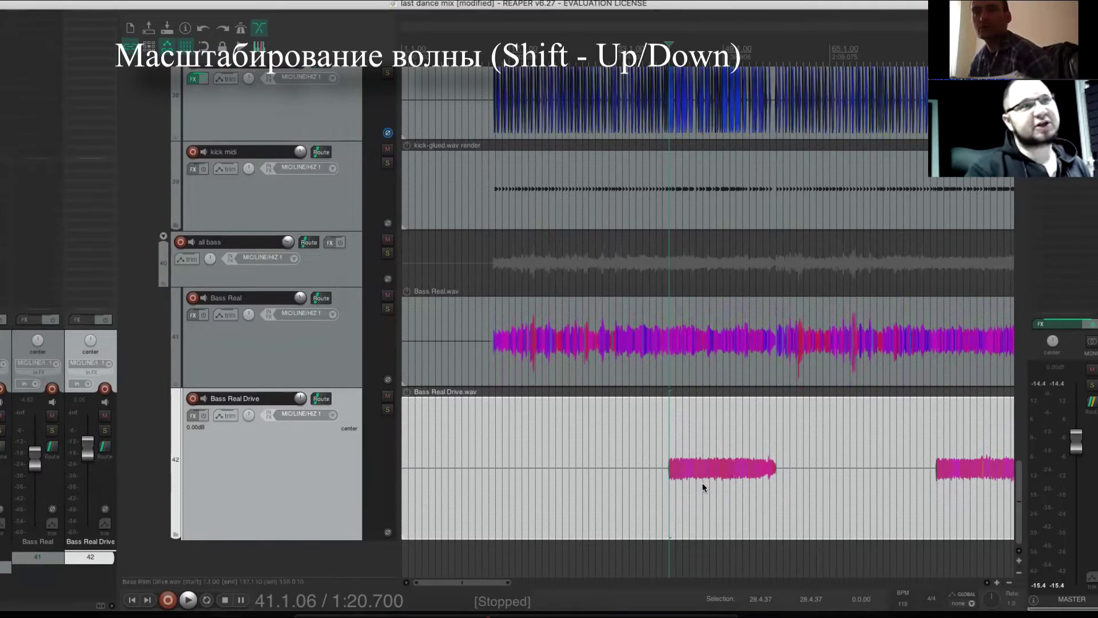
key(shift+Up)
key(shift+Up)
key(shift+Up)
key(shift+Up)
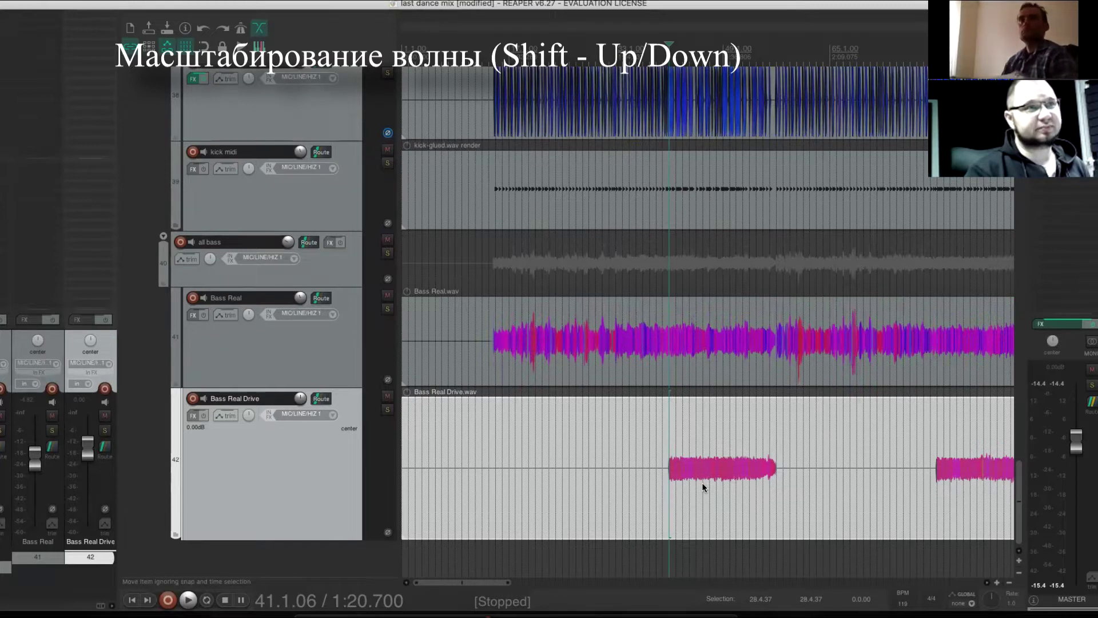
scroll(702, 485, up, 8)
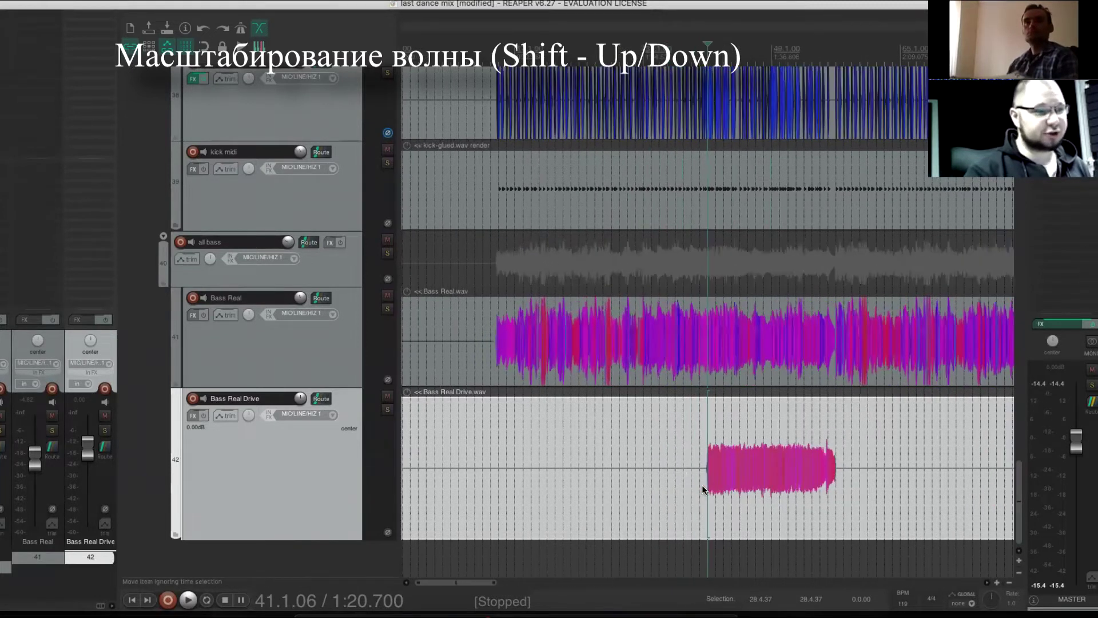
scroll(669, 486, up, 4)
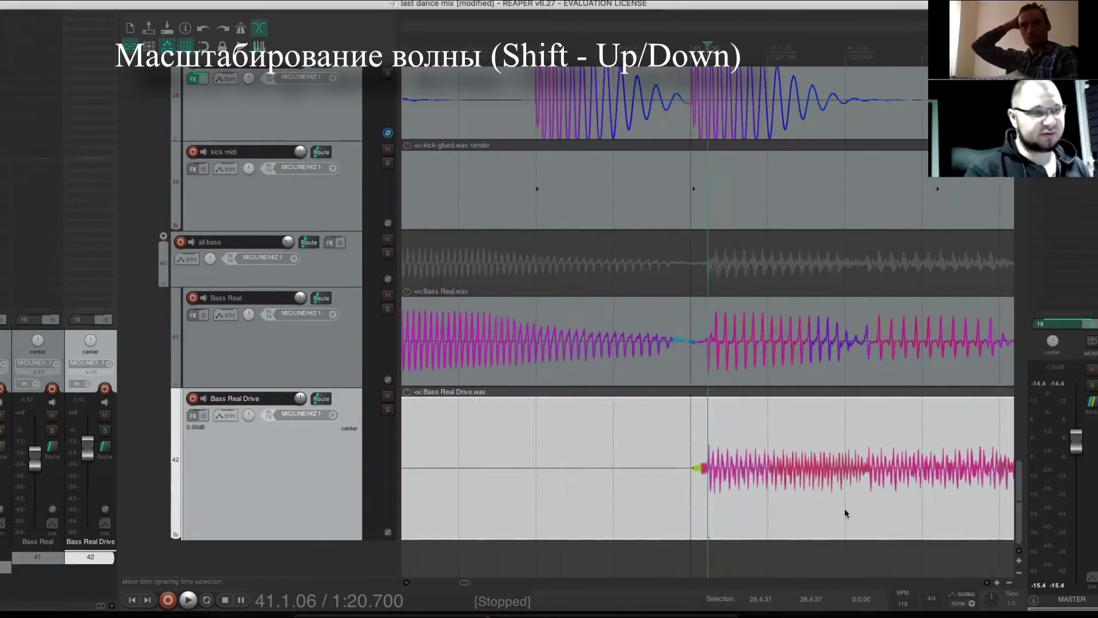
click(80, 0)
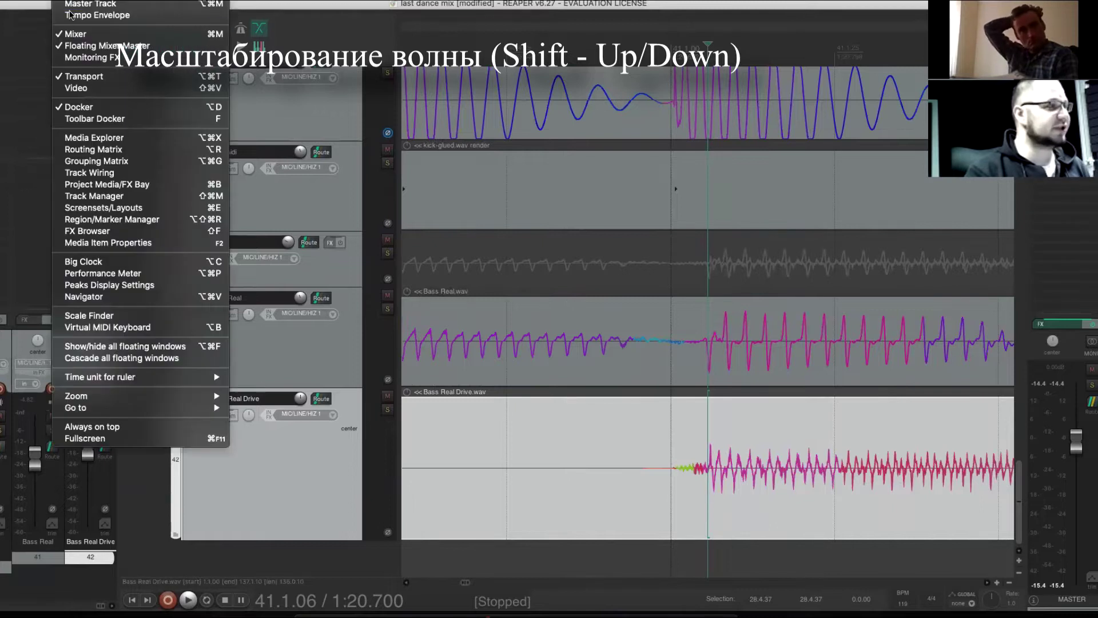
click(133, 273)
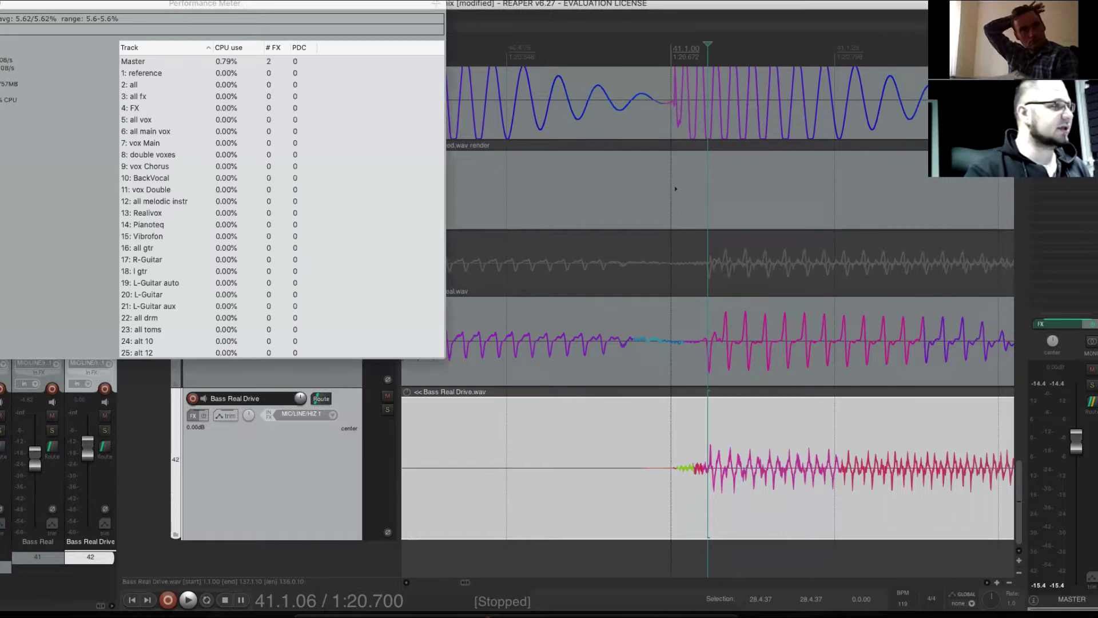
key(super+alt+p)
- Set the display gain to 8.3 dB in the Peaks Display Settings, keeping the Spectral Peaks mode
click(68, 1)
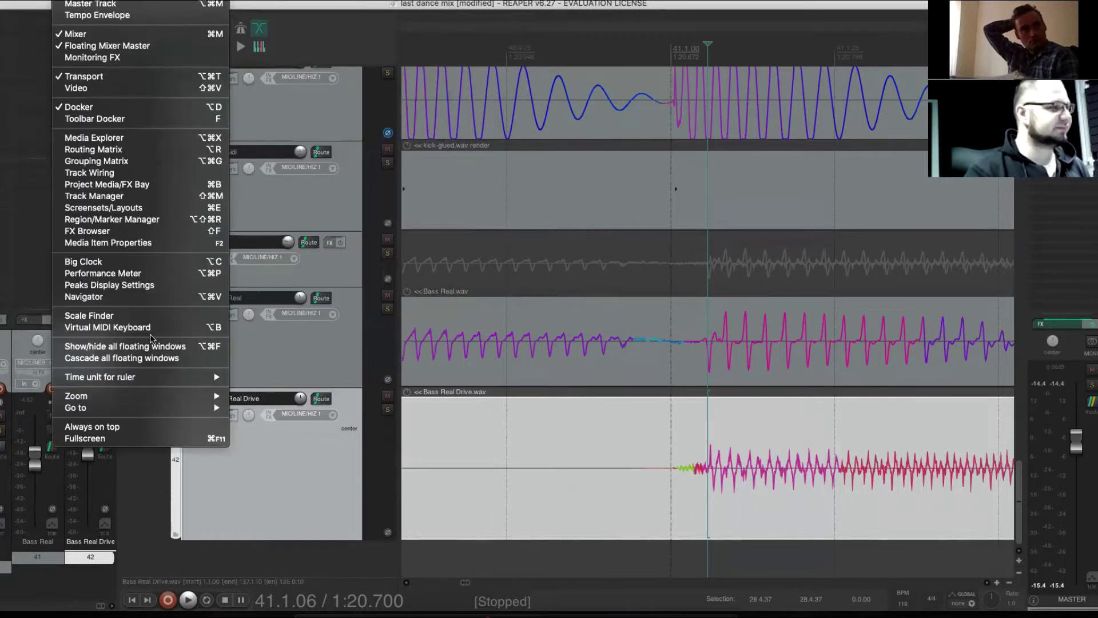
click(152, 289)
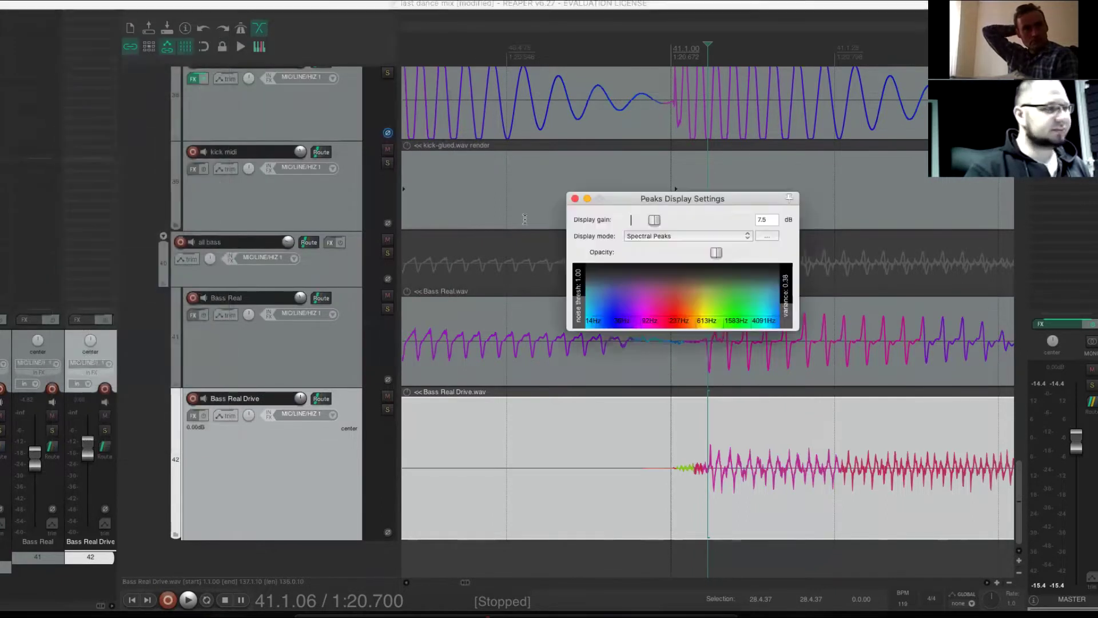
drag(678, 203, 612, 245)
key(=)
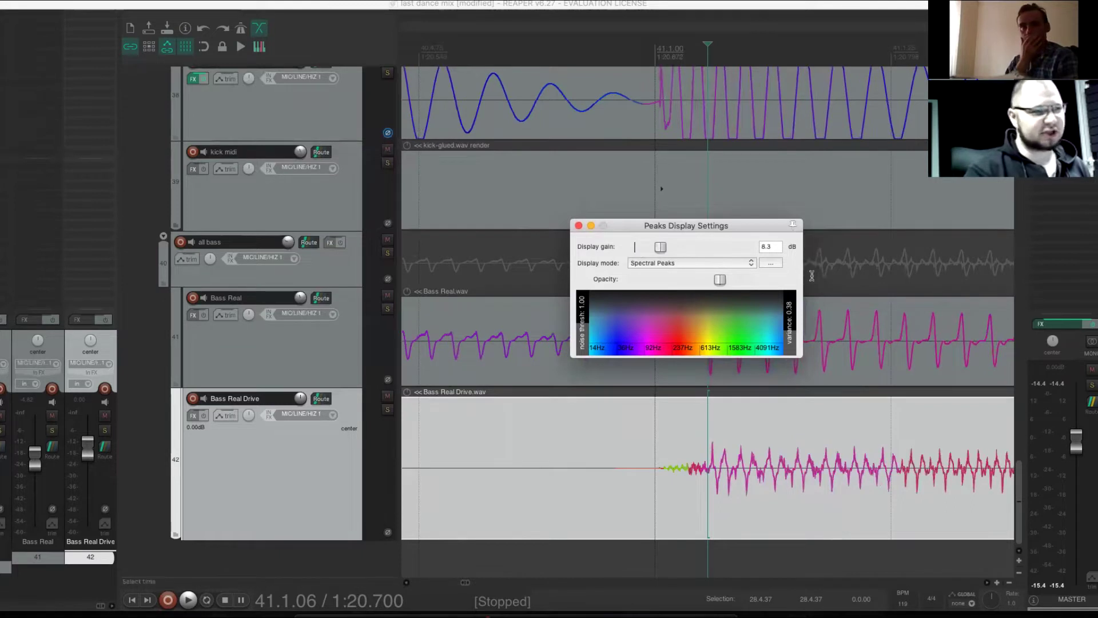
click(578, 225)
- Examine the bass and kick waveforms around the Bass Real Drive entry at measure 41 and across the whole song
scroll(801, 485, down, 5)
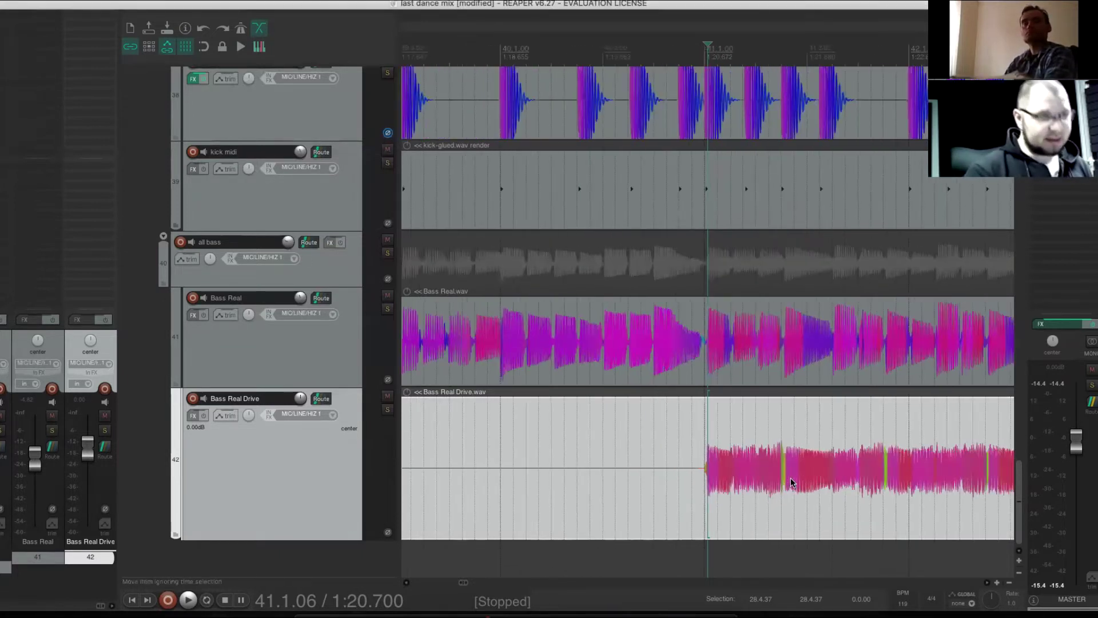
scroll(792, 479, down, 3)
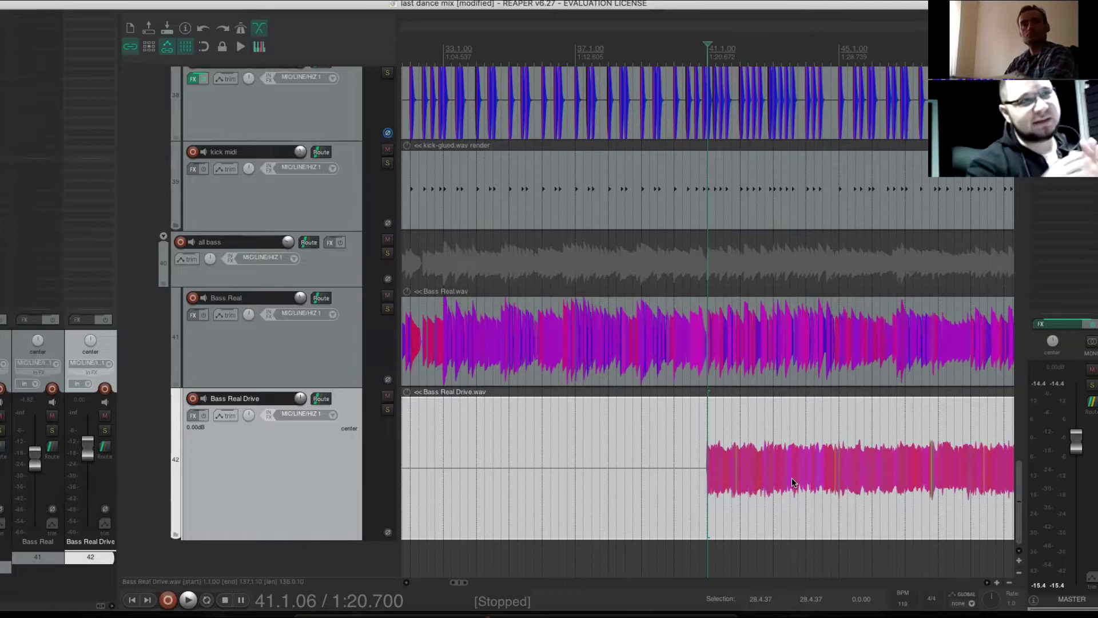
scroll(692, 500, up, 7)
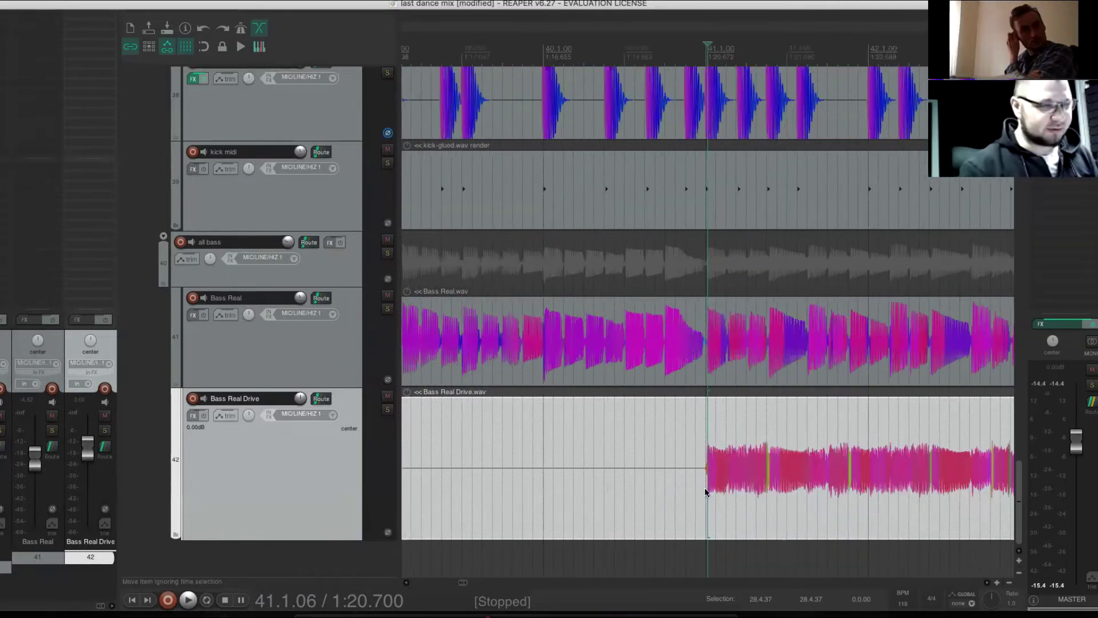
scroll(705, 487, up, 8)
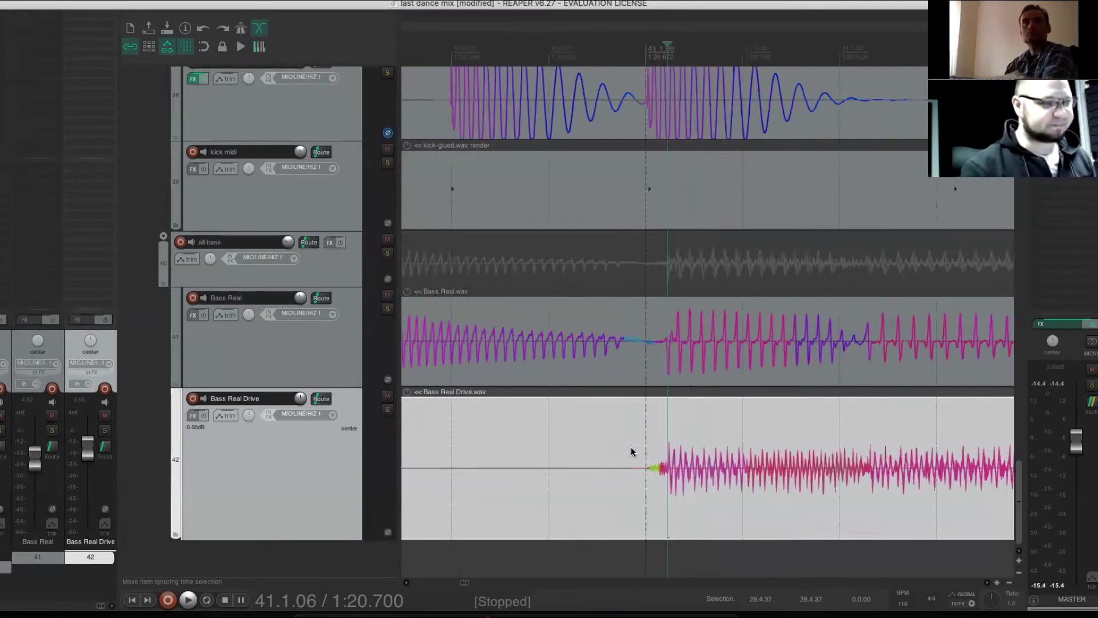
scroll(631, 452, down, 10)
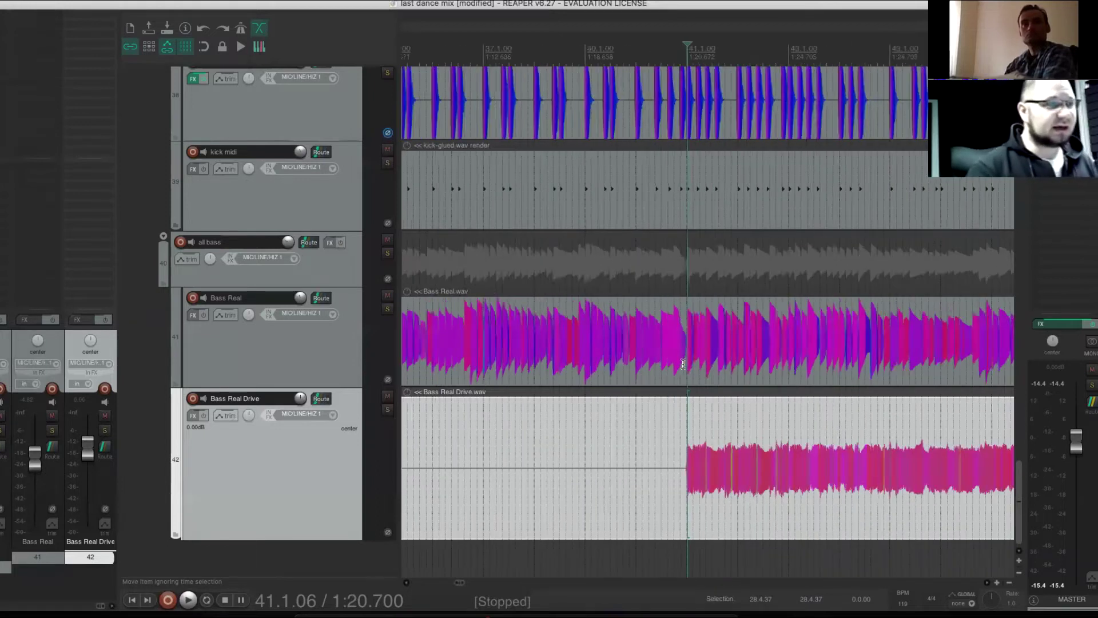
scroll(683, 364, down, 12)
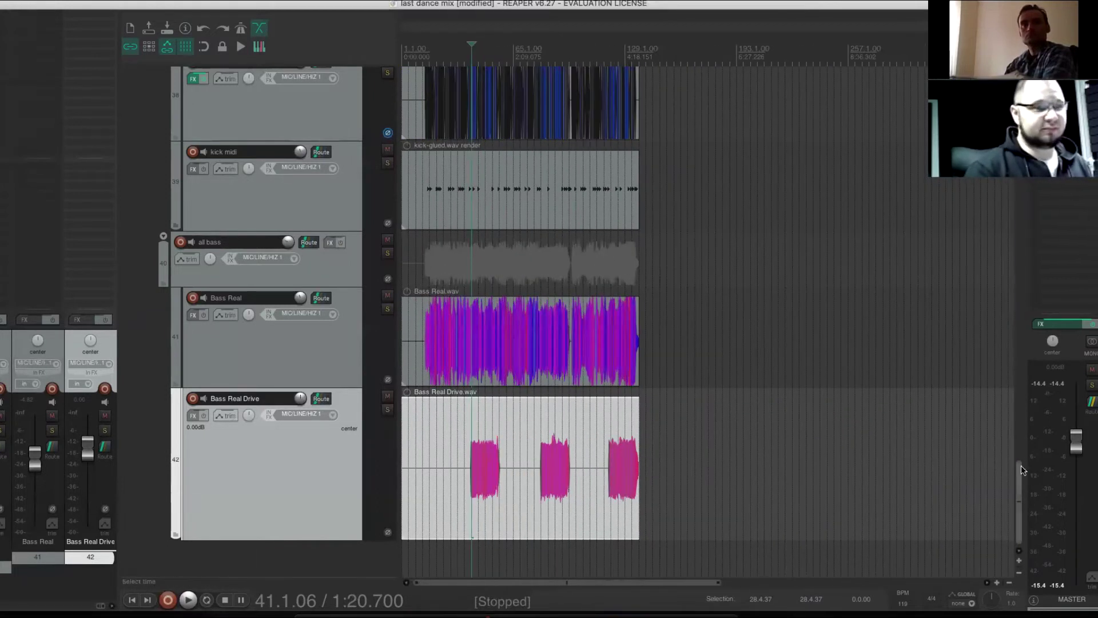
- Reduce the displayed waveform height and duplicate the kick sample track
scroll(1022, 470, up, 5)
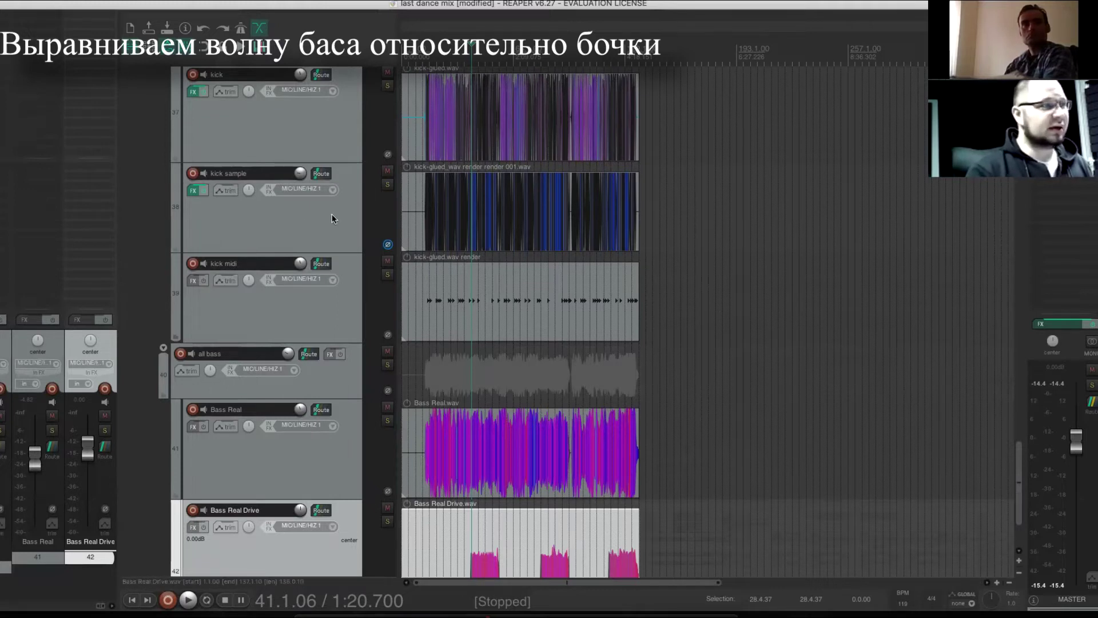
scroll(332, 219, down, 5)
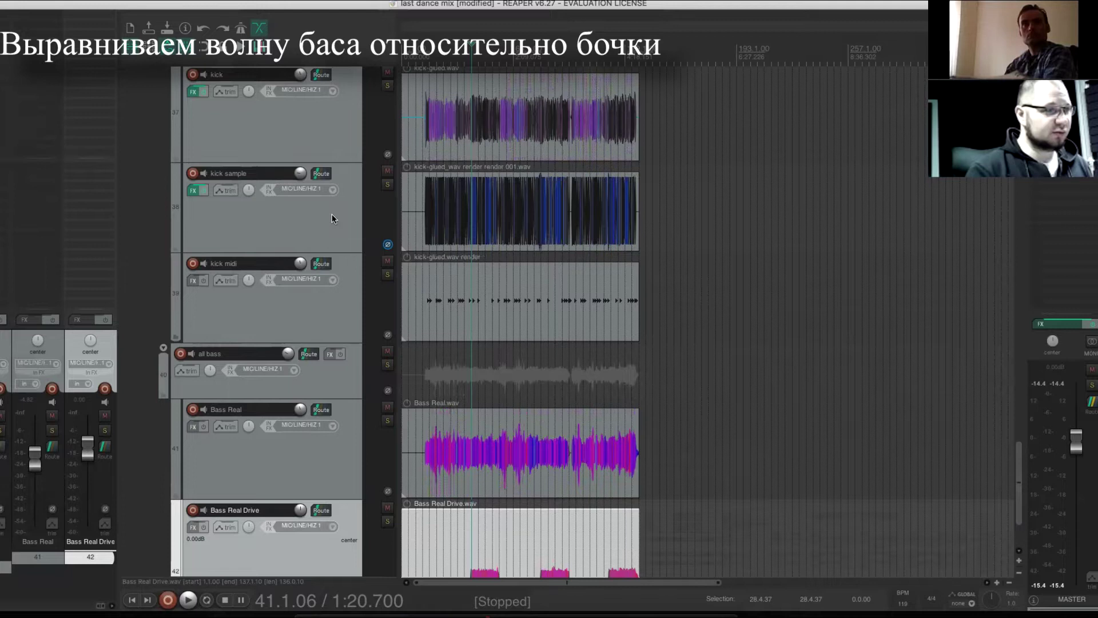
click(335, 220)
right_click(335, 219)
click(395, 307)
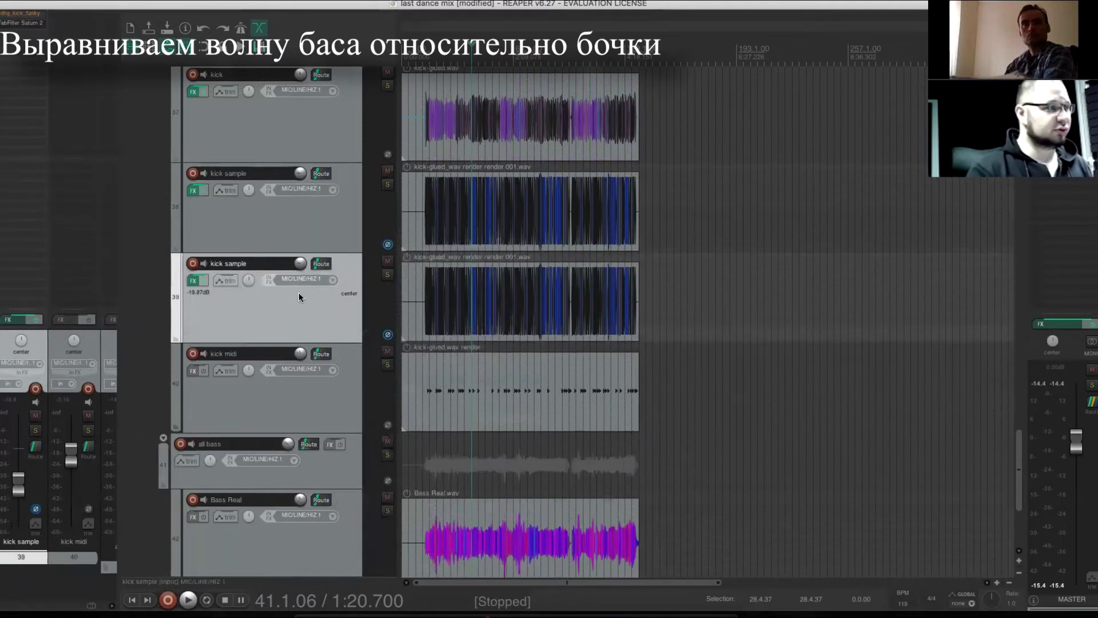
- Move the duplicated kick sample track into the all bass folder above Bass Real and set its volume to -inf dB
drag(314, 326, 317, 486)
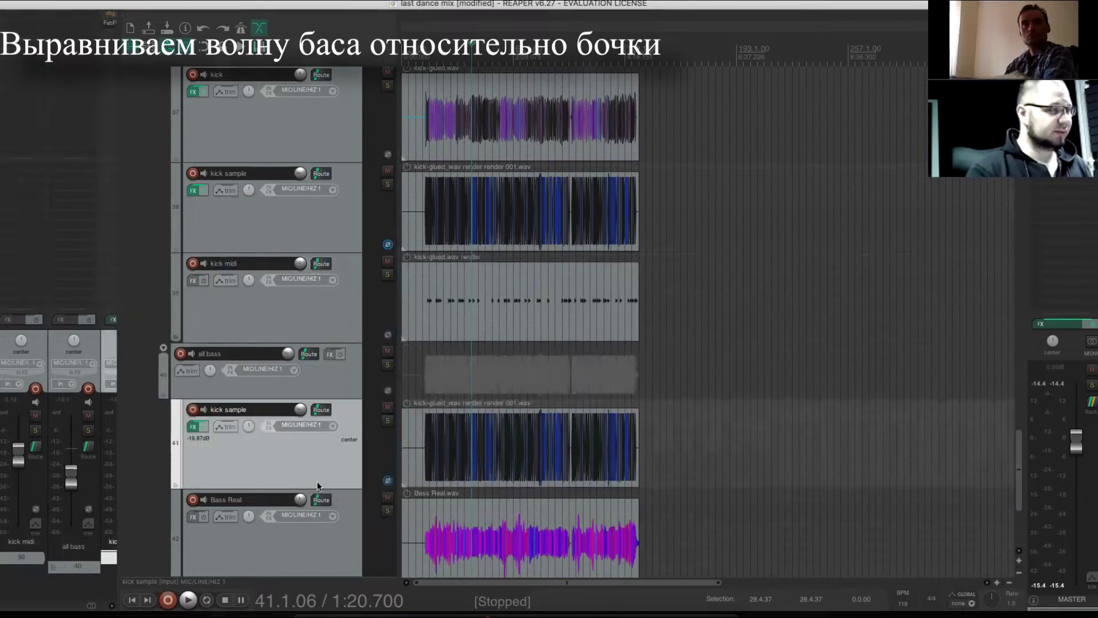
drag(300, 409, 299, 457)
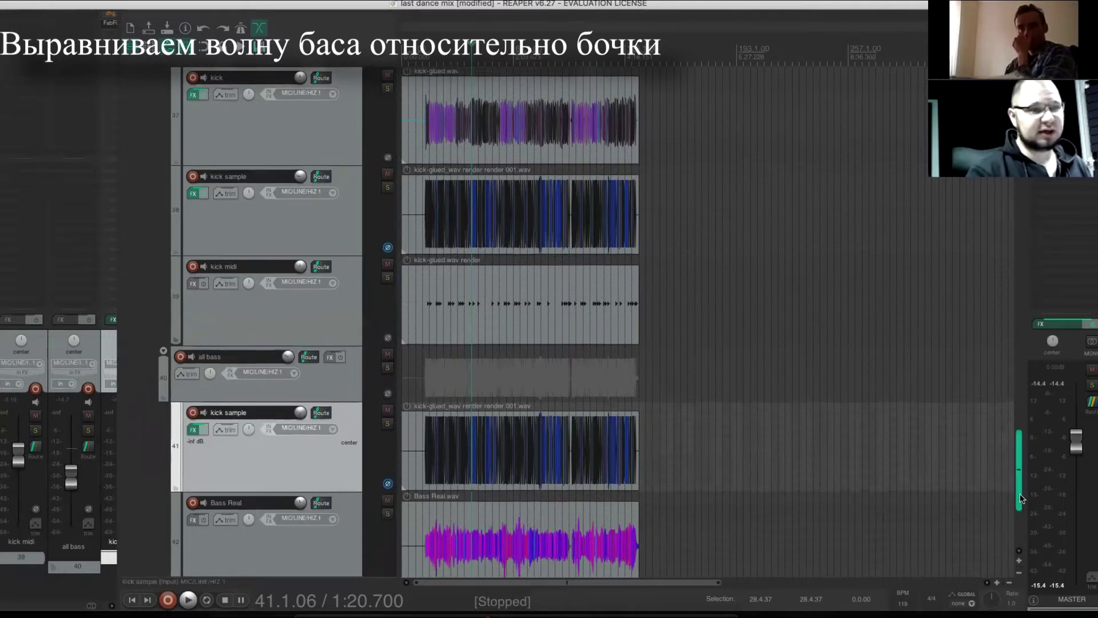
- Duplicate the snare top track and move the copy into the all bass folder, directly above the kick sample copy
scroll(1018, 444, up, 5)
scroll(1018, 444, up, 3)
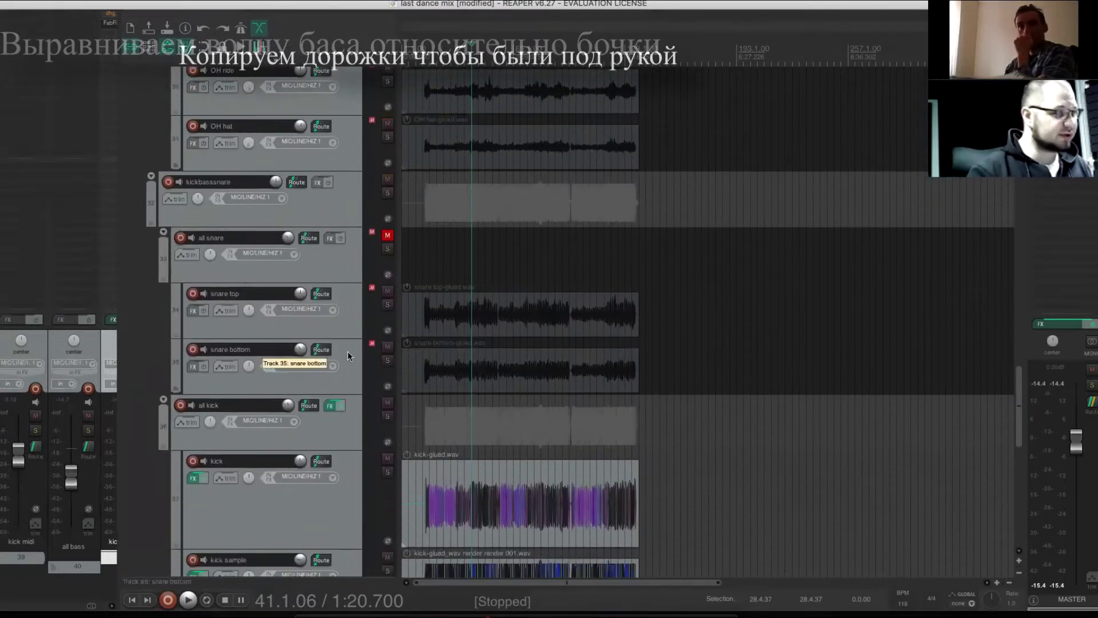
click(332, 383)
click(339, 325)
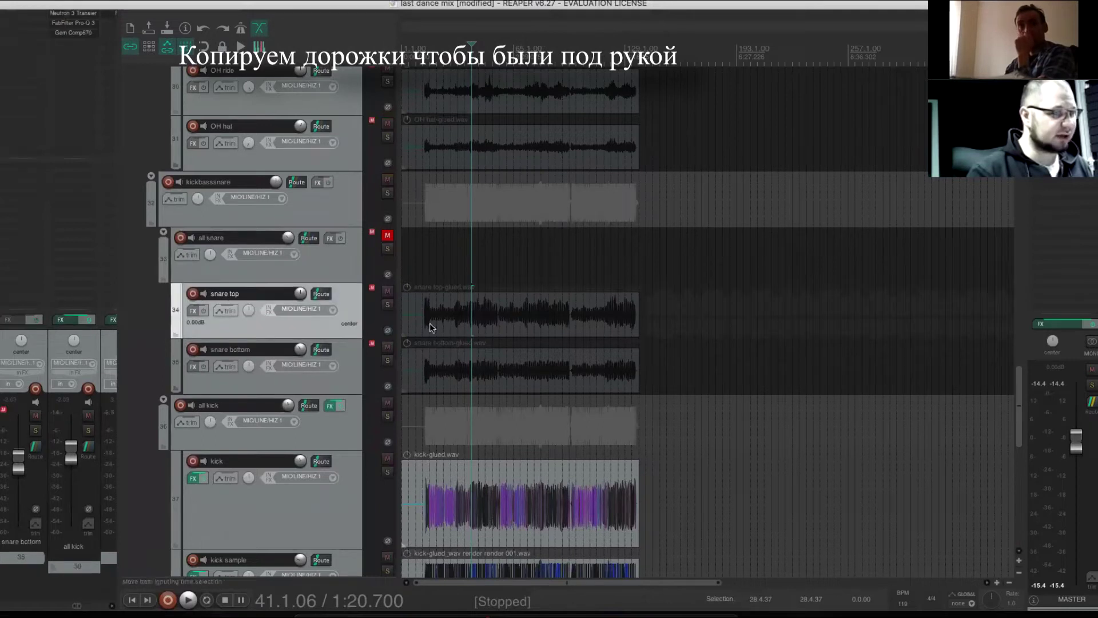
scroll(483, 325, up, 10)
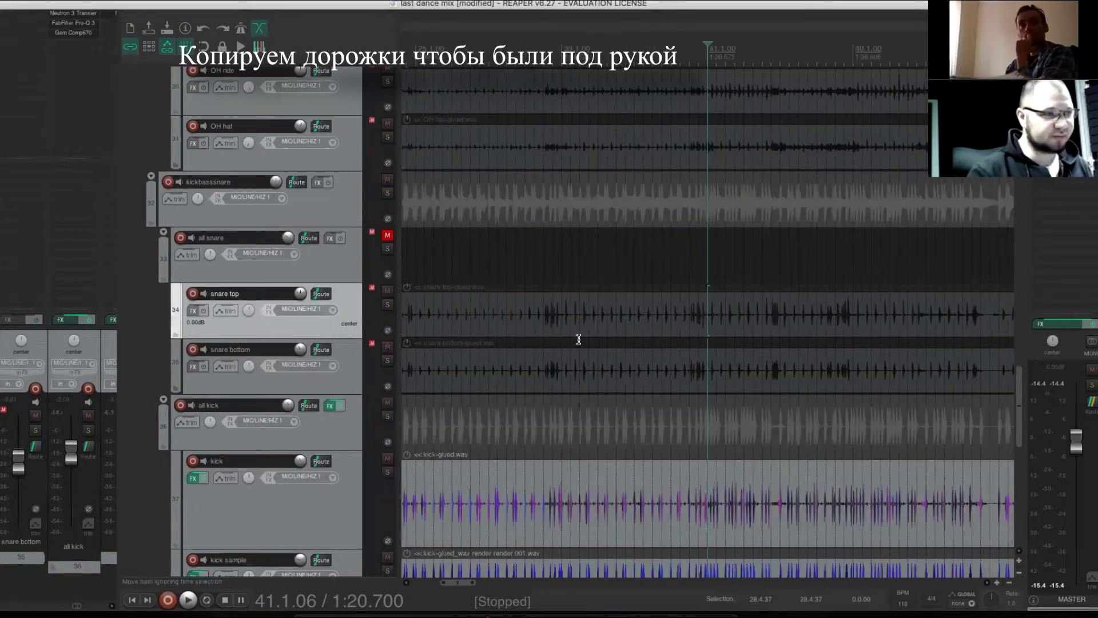
scroll(526, 327, up, 6)
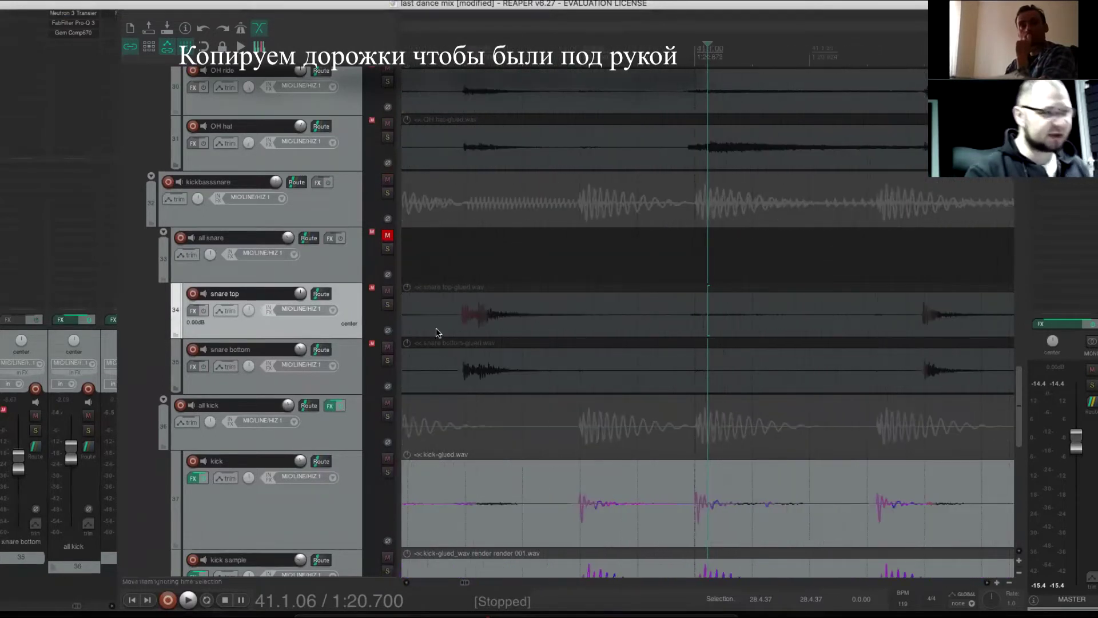
right_click(348, 323)
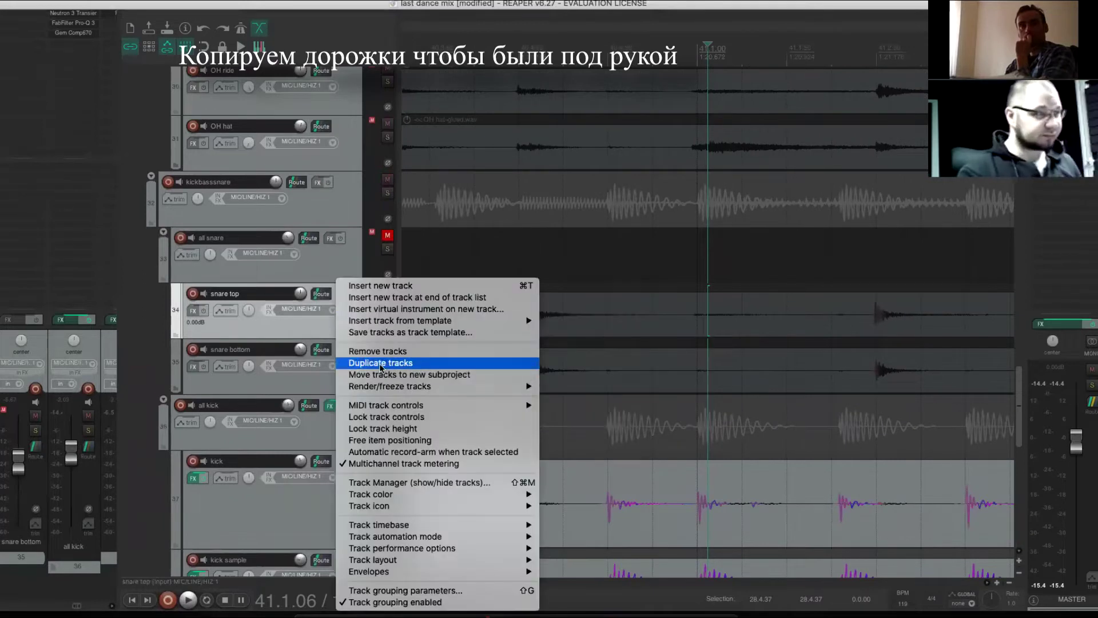
click(350, 359)
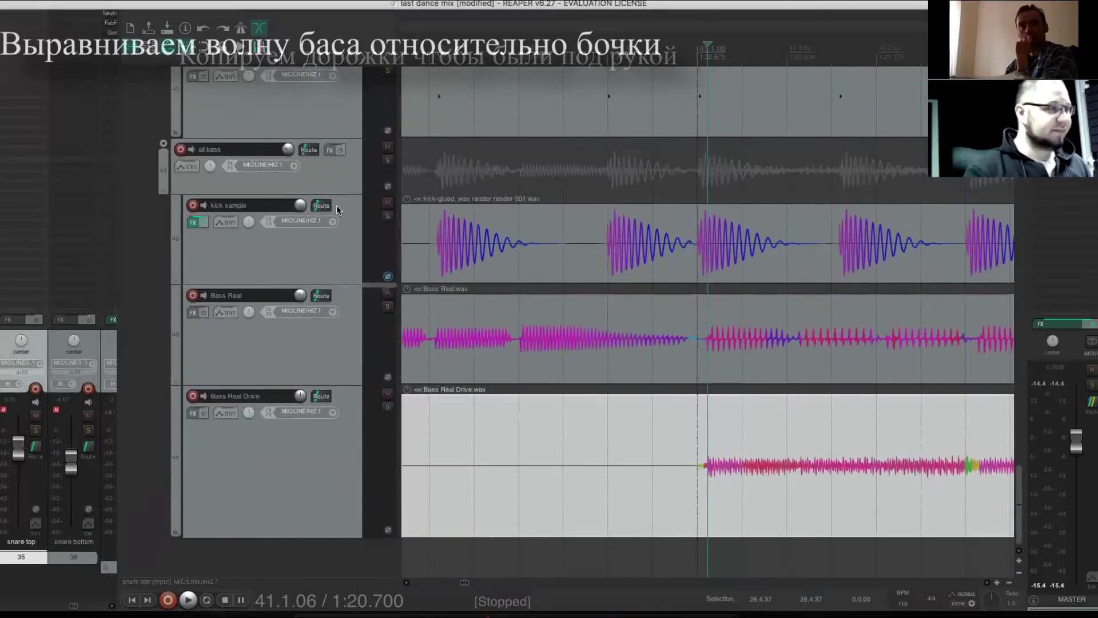
scroll(539, 211, down, 2)
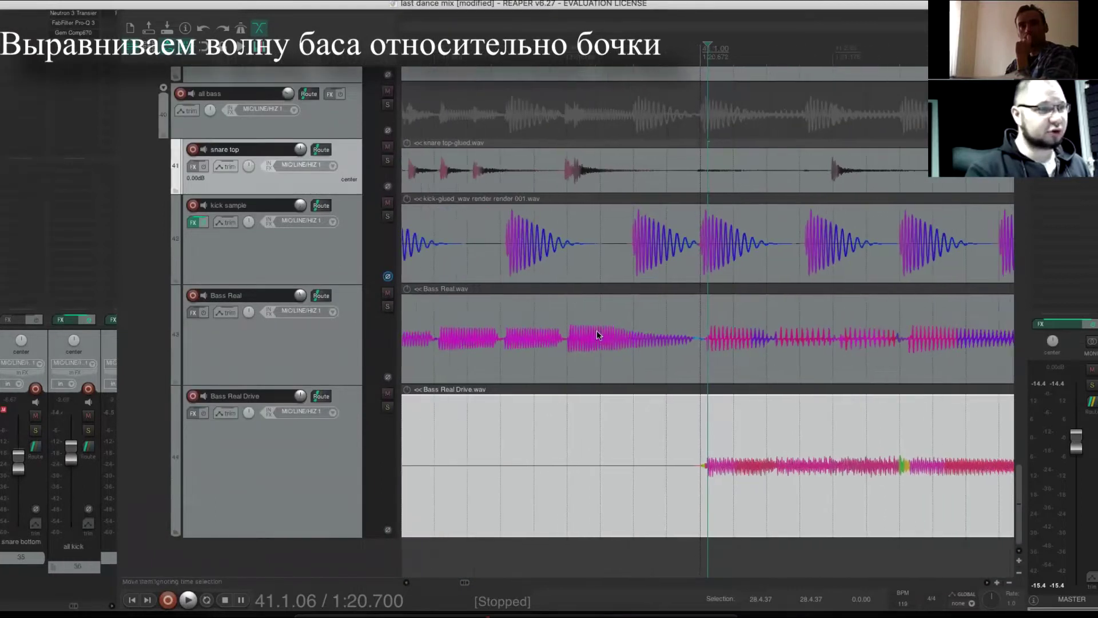
- Set the copied kick sample item's volume to -7.00 dB and increase the displayed waveform height
scroll(505, 244, down, 2)
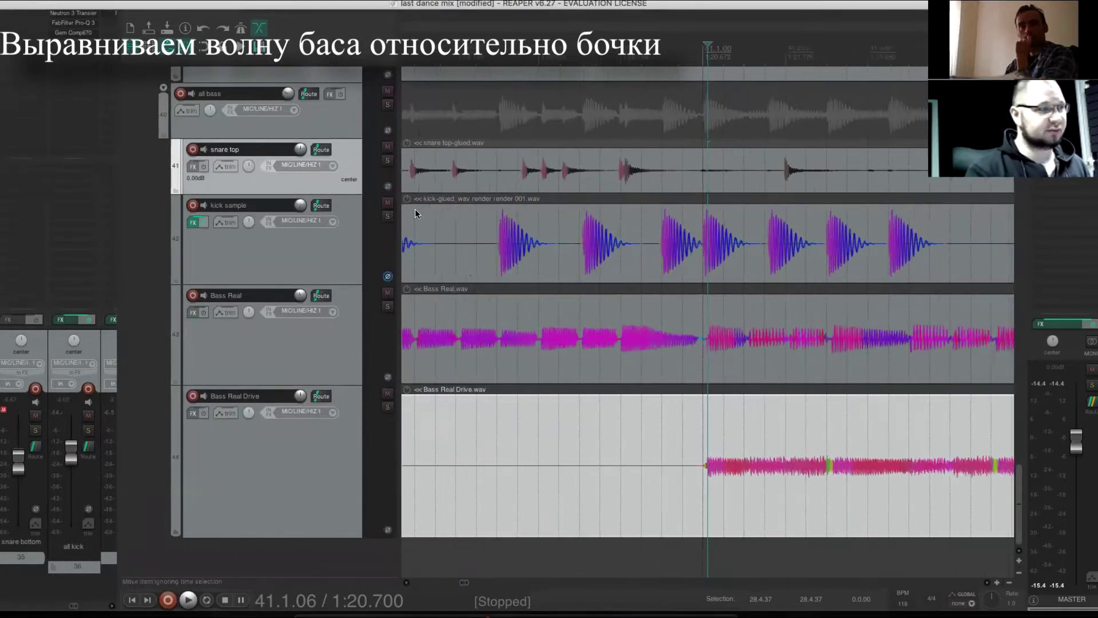
drag(410, 205, 411, 247)
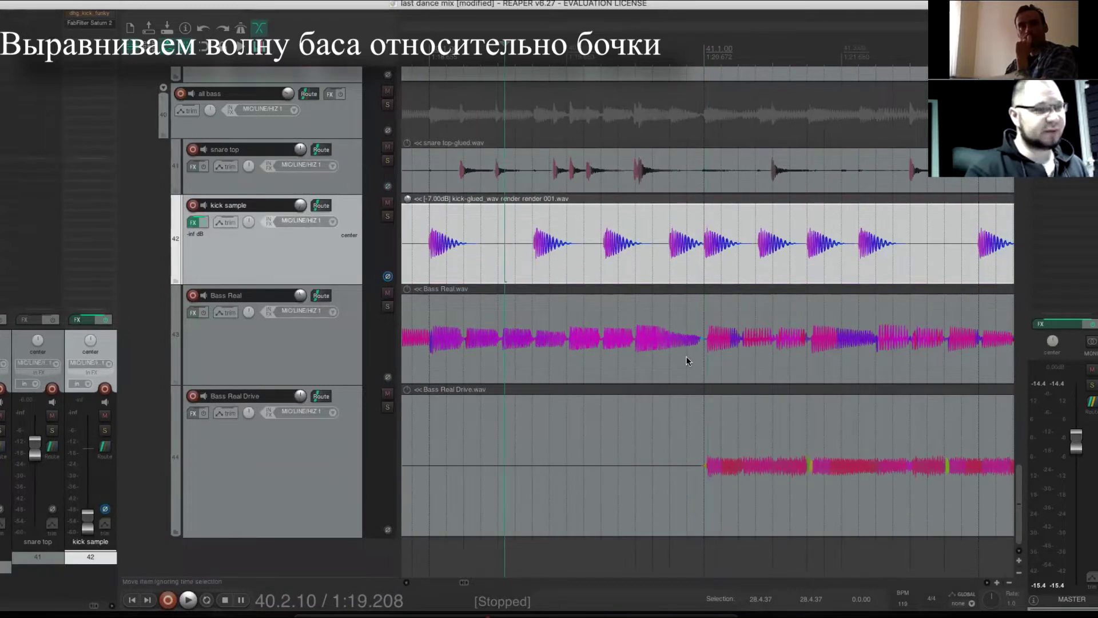
scroll(685, 356, up, 2)
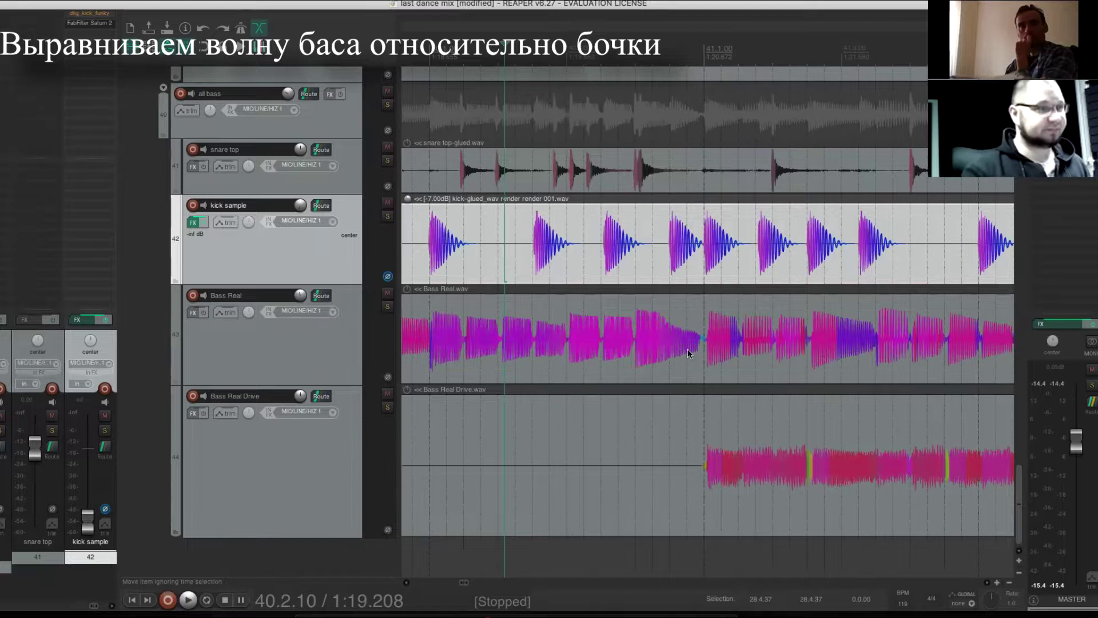
- Look over the Bass Real and Bass Real Drive items against the copied kick sample and snare top around measure 41
scroll(687, 348, down, 3)
scroll(726, 350, down, 3)
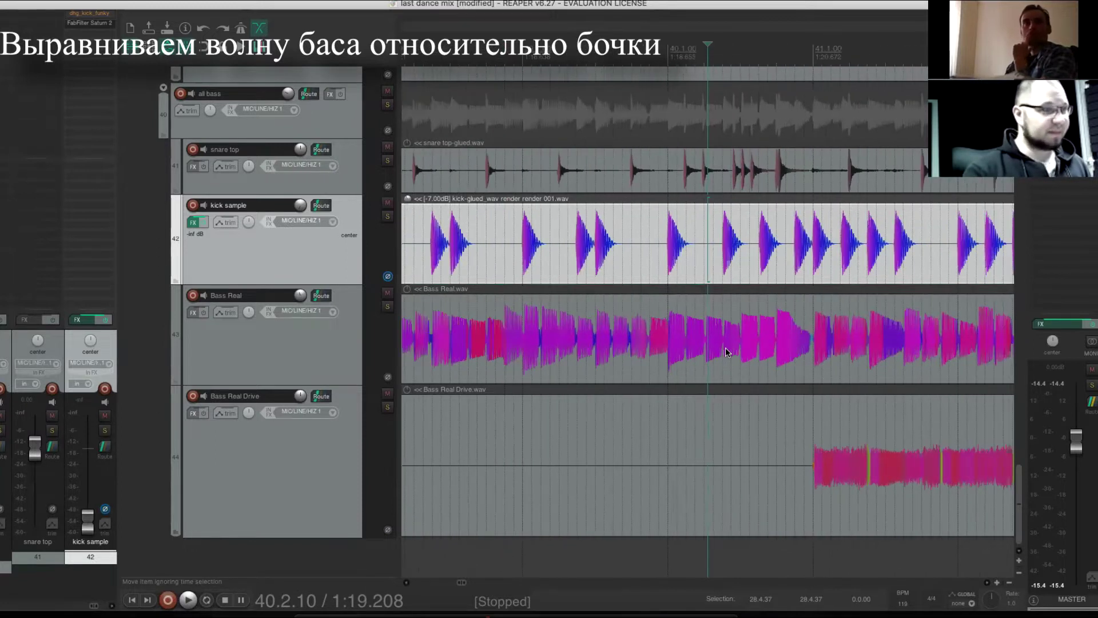
scroll(726, 352, down, 4)
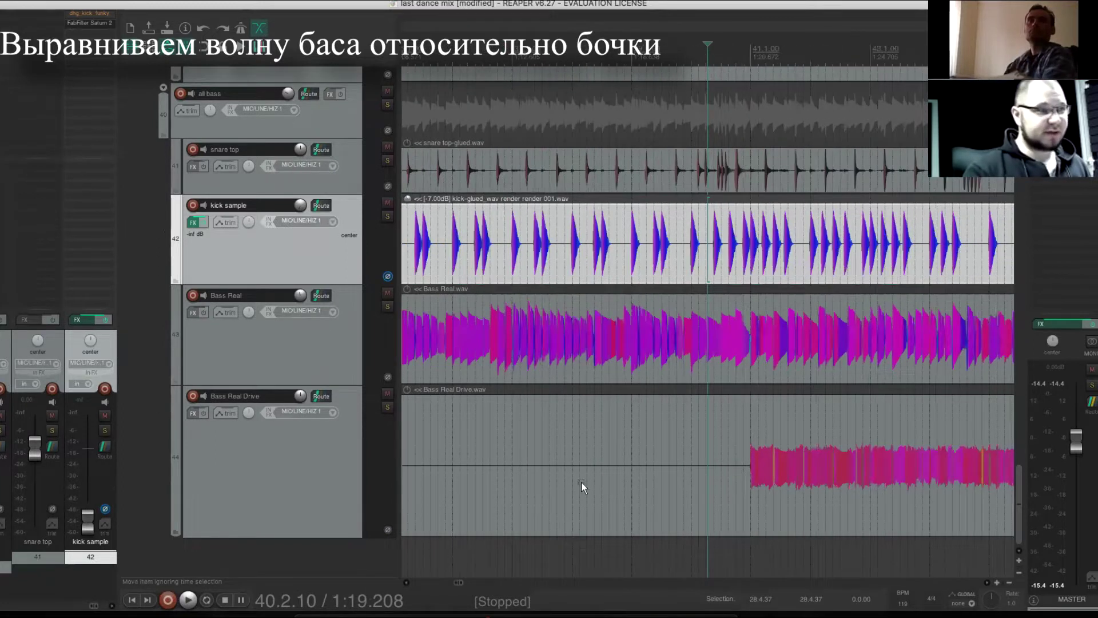
scroll(498, 466, down, 4)
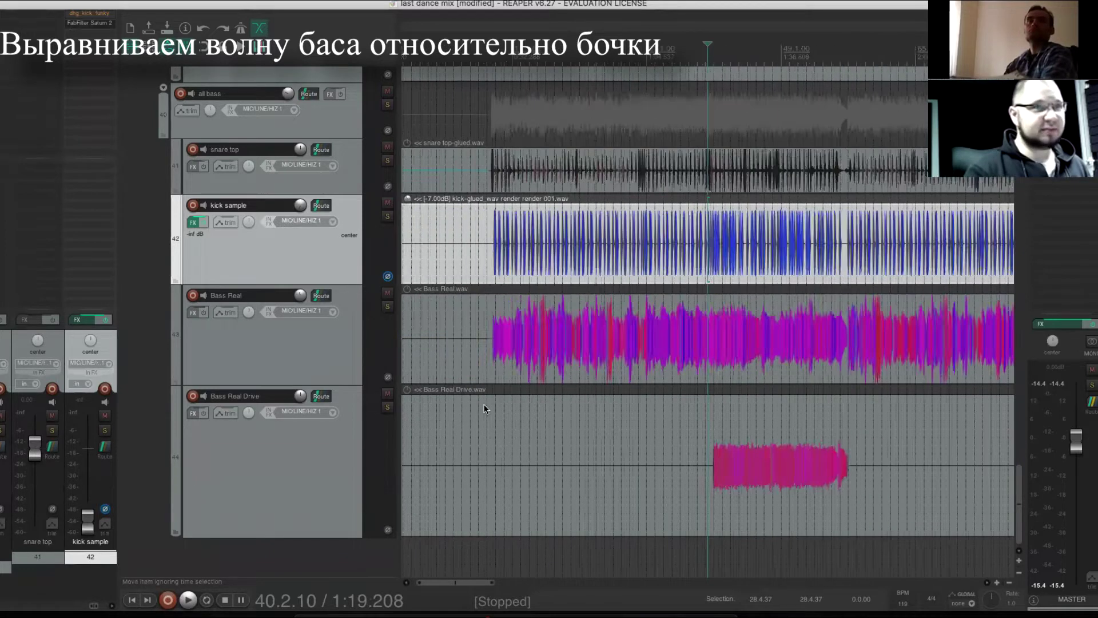
- Select the Bass Real and Bass Real Drive items and shift a stretch marker at the 0:28.235 kick earlier, bringing the bass onset closer to it
scroll(498, 90, down, 7)
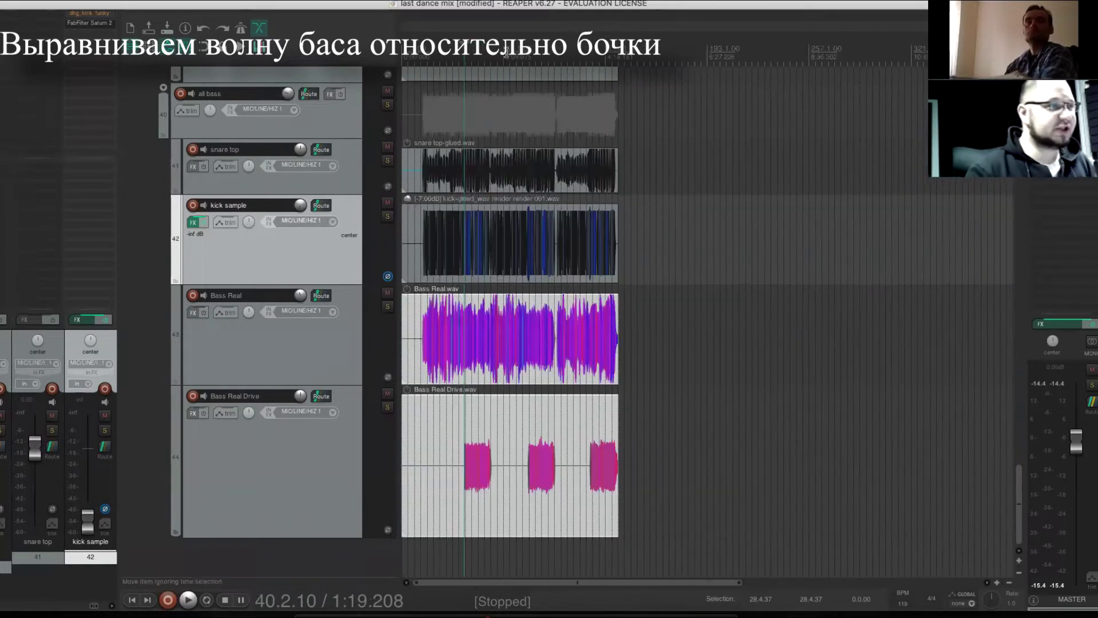
scroll(522, 92, up, 3)
scroll(510, 84, up, 5)
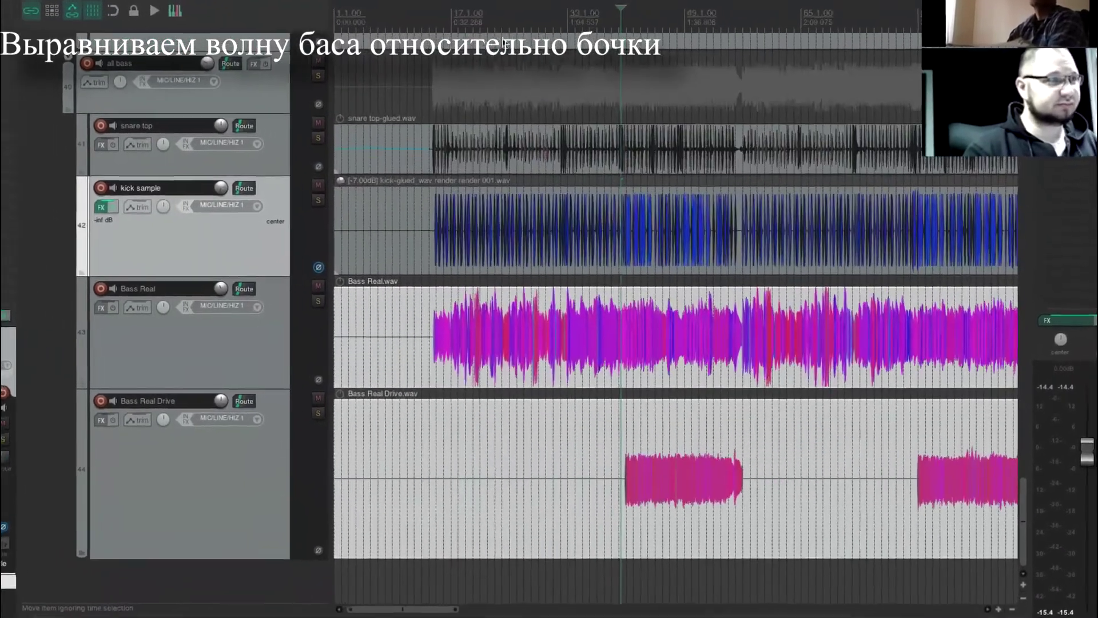
scroll(514, 81, up, 10)
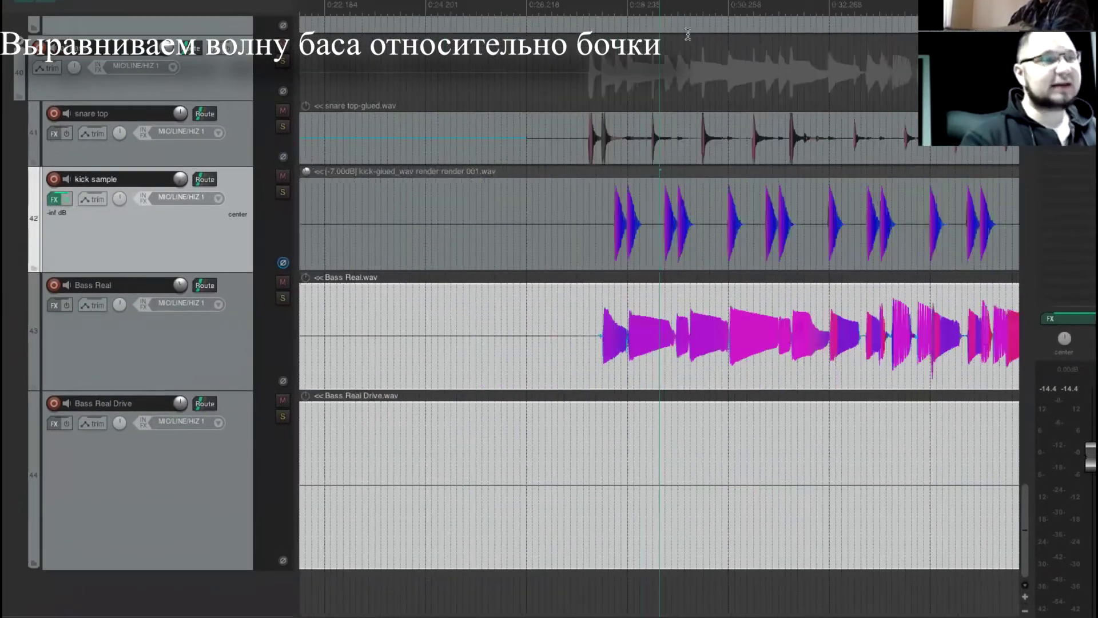
scroll(689, 5, up, 6)
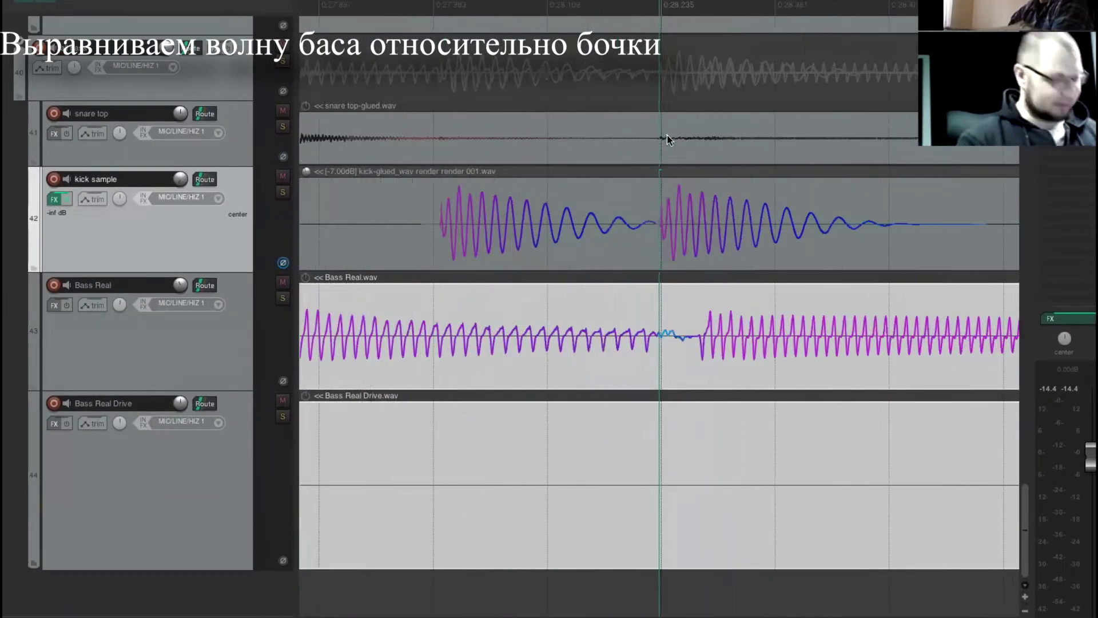
key(space)
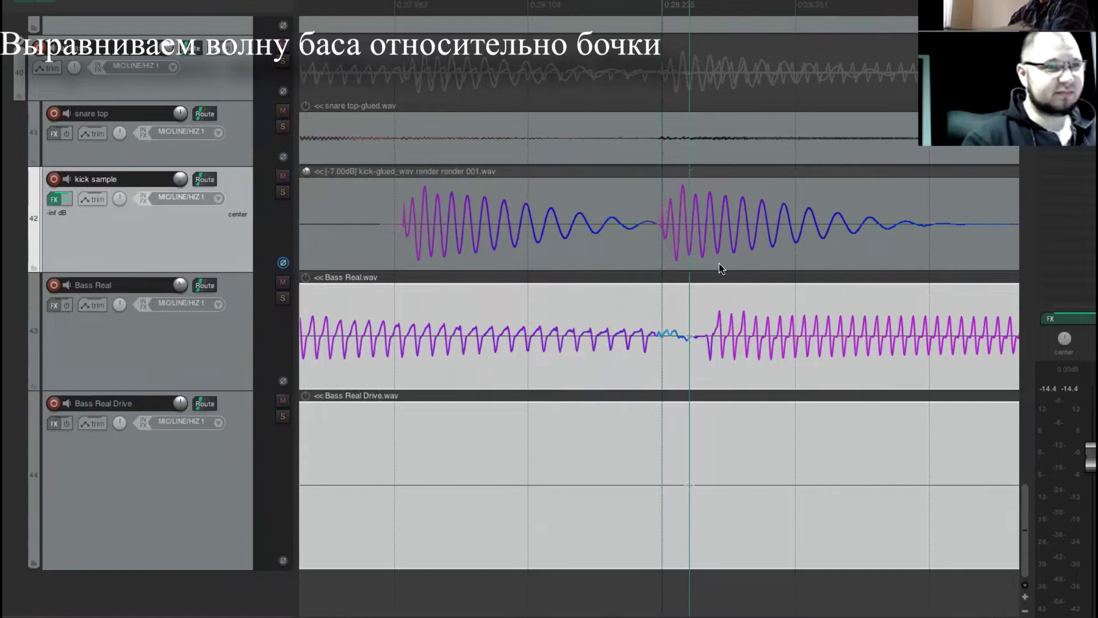
scroll(720, 269, down, 10)
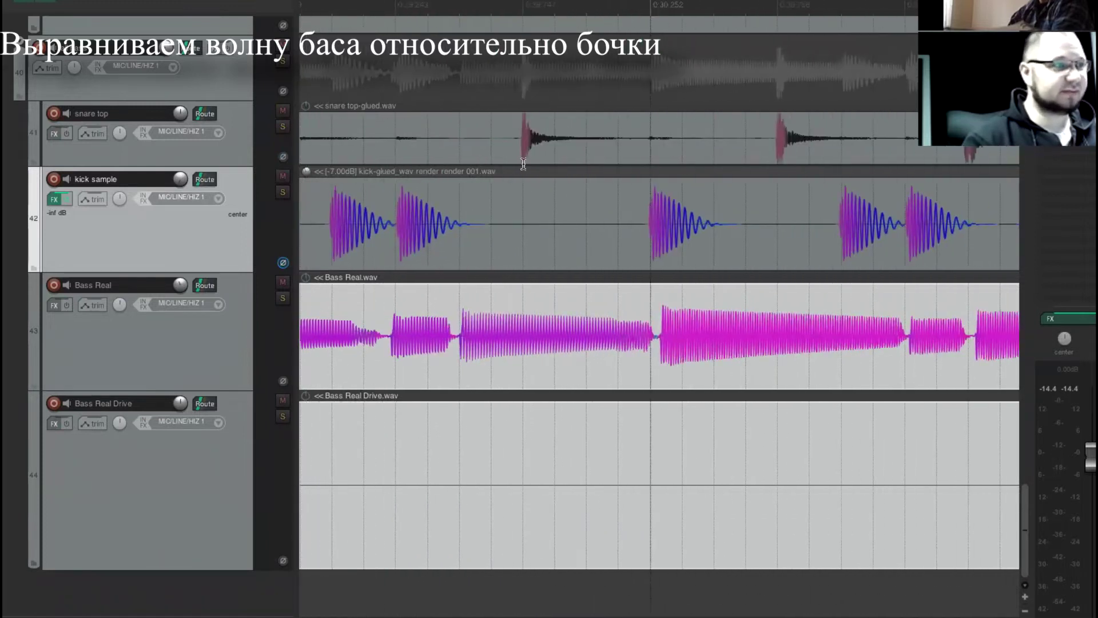
scroll(628, 135, up, 10)
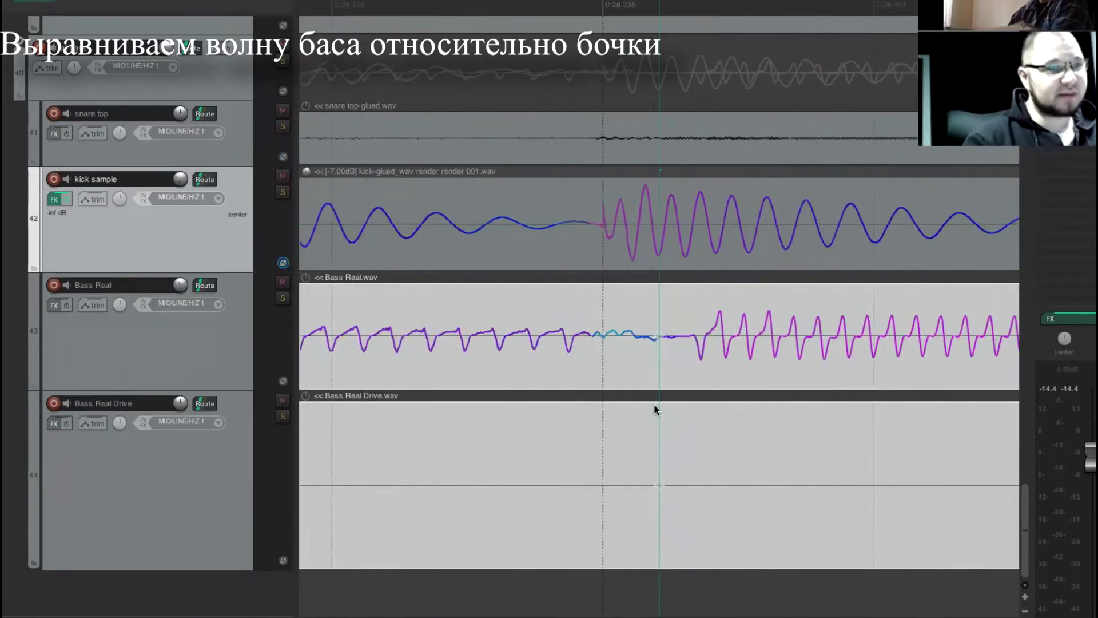
scroll(659, 335, up, 2)
drag(659, 335, 527, 338)
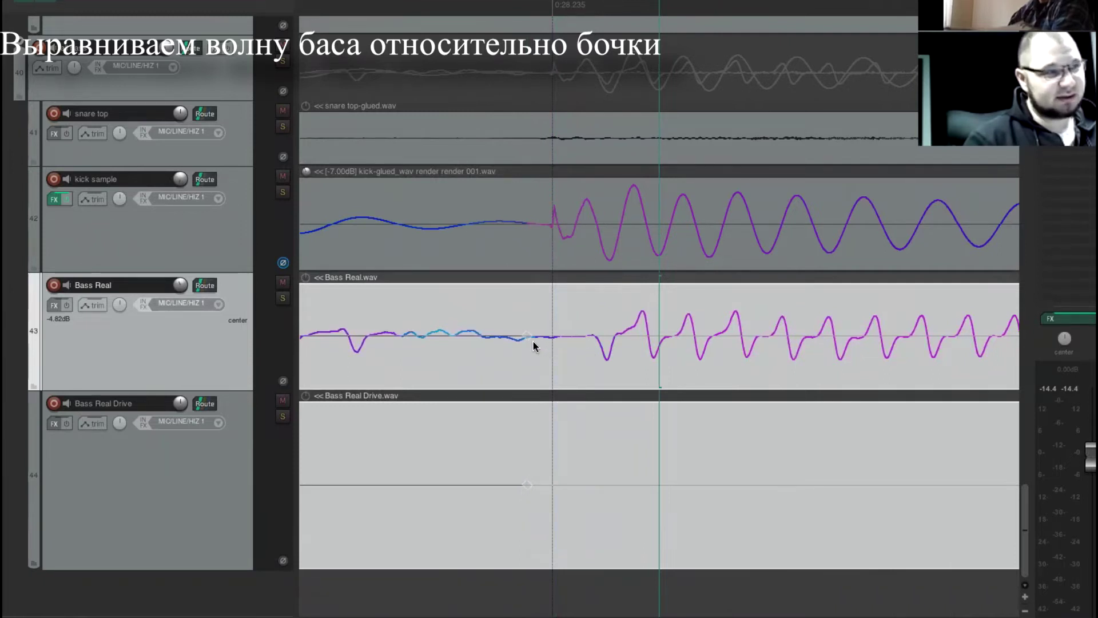
drag(532, 335, 568, 333)
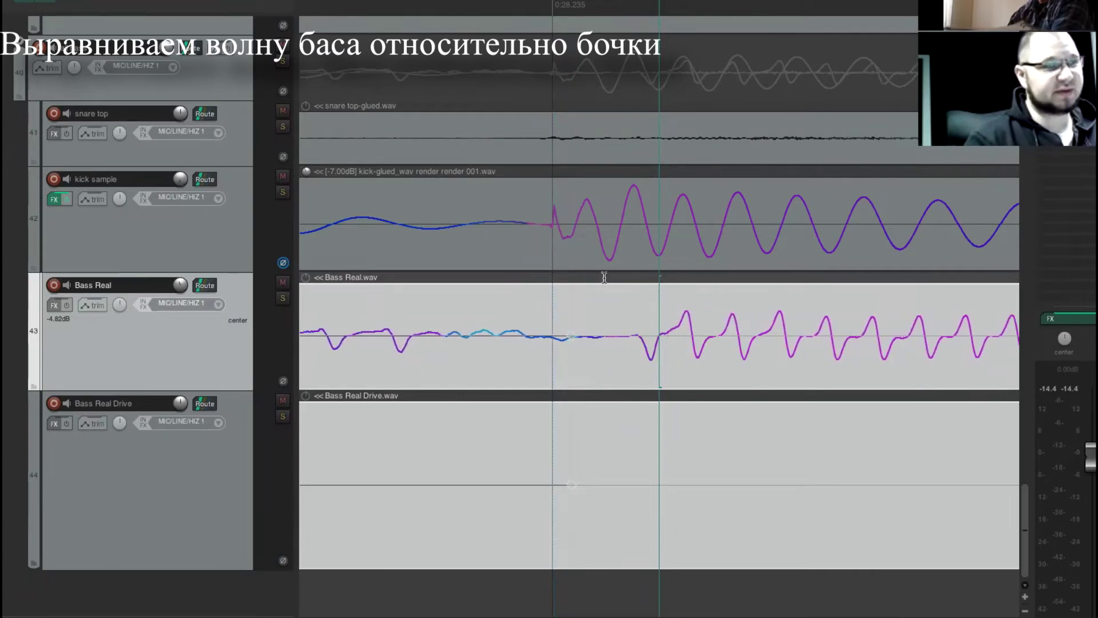
- Compare the Bass Real note onset with the copied kick sample's hit at 0:30.252
scroll(625, 286, down, 8)
scroll(701, 301, down, 5)
scroll(782, 311, up, 4)
scroll(911, 143, down, 3)
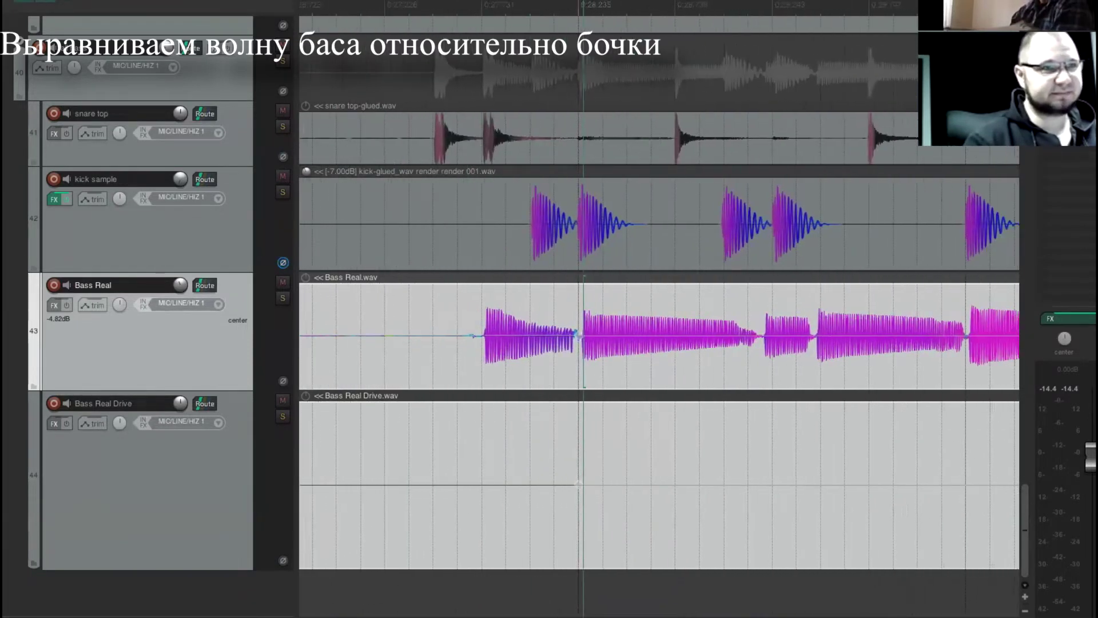
scroll(707, 312, up, 8)
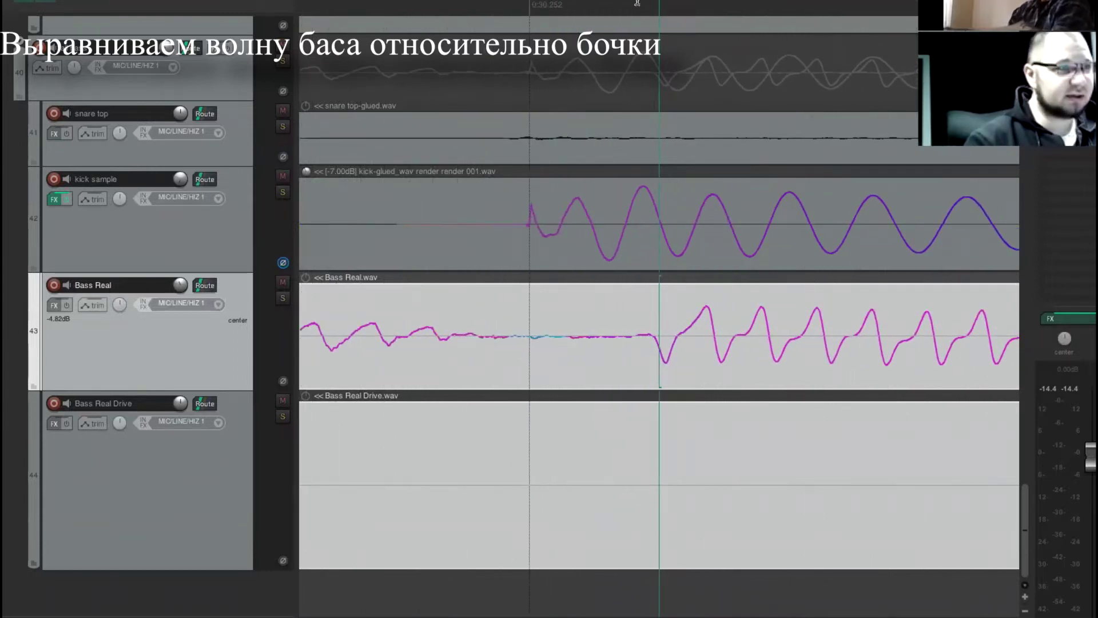
scroll(682, 230, up, 2)
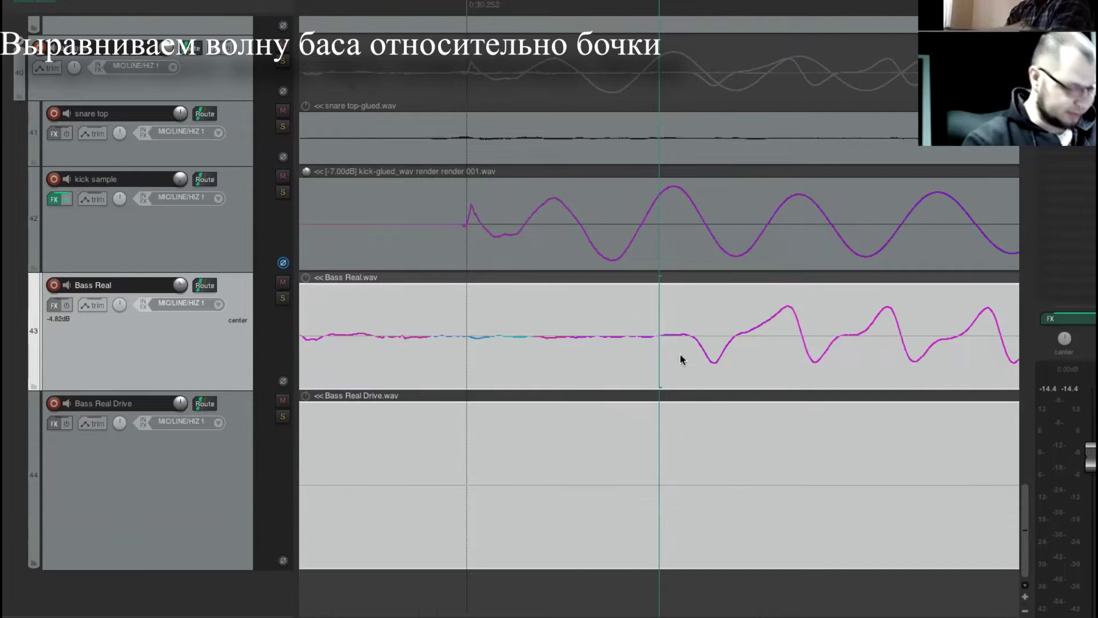
scroll(755, 333, down, 7)
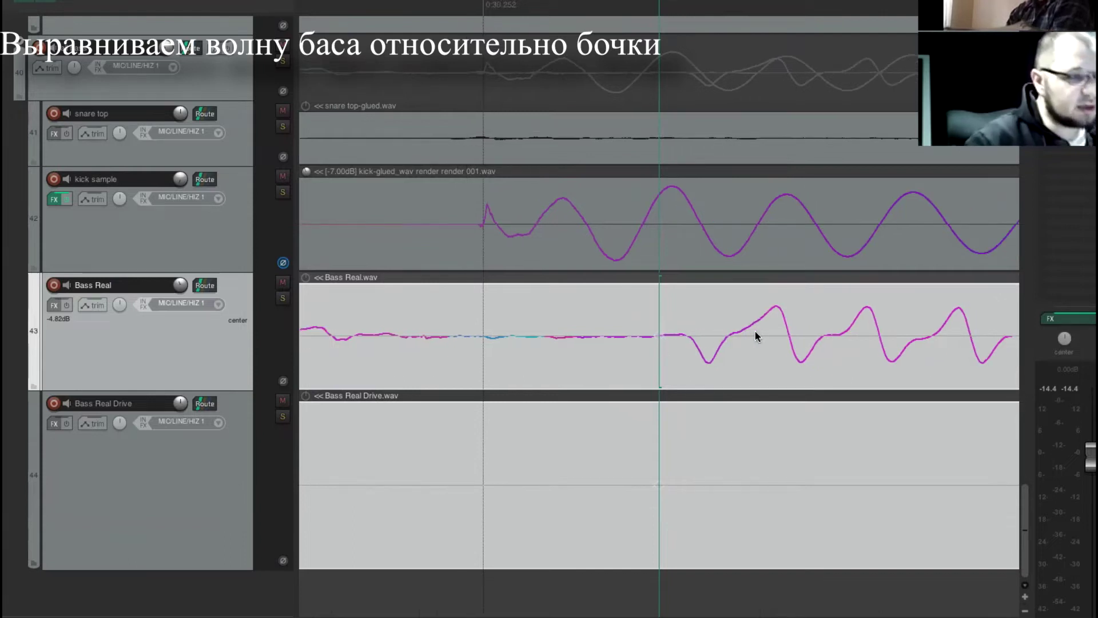
scroll(754, 331, down, 8)
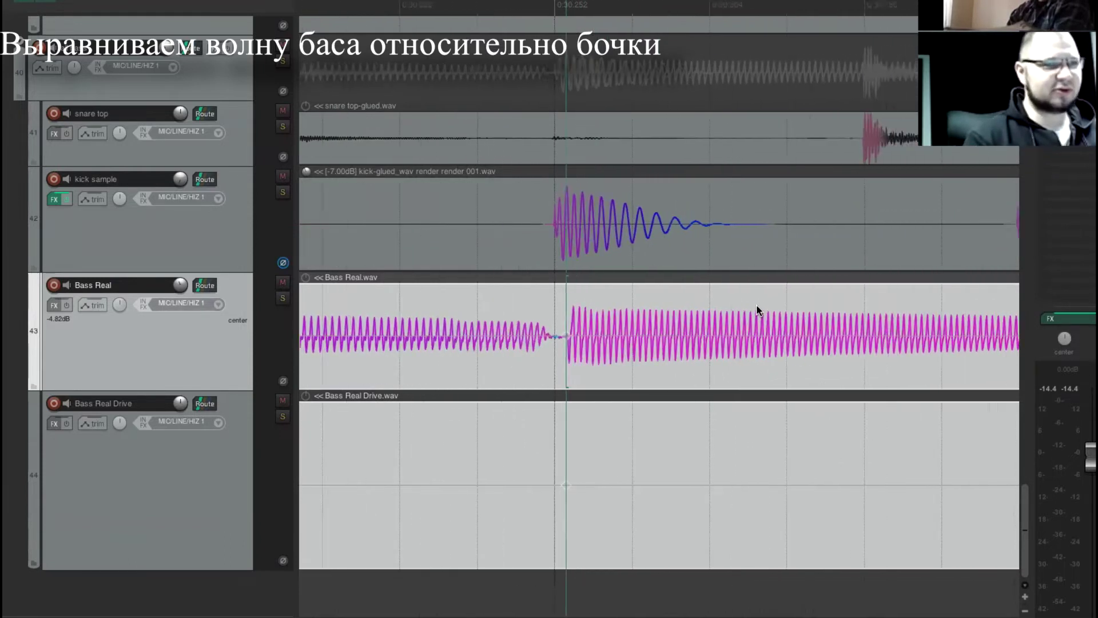
- Add a stretch marker to both bass items just after the 0:36.302 kick and move it slightly earlier
scroll(757, 306, up, 10)
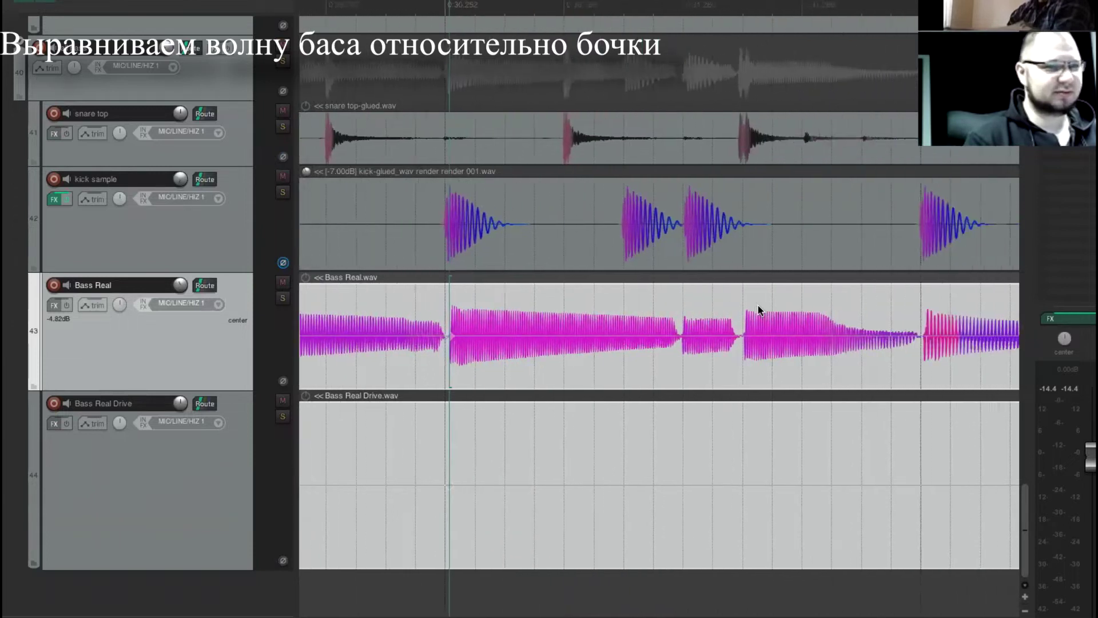
click(668, 5)
drag(667, 333, 613, 343)
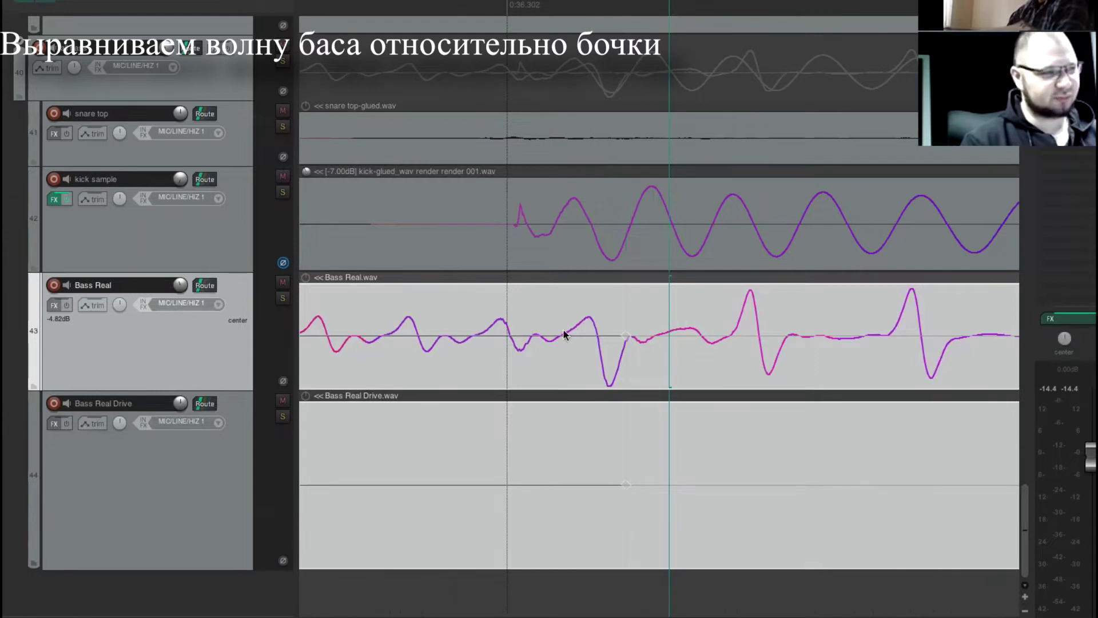
- Pull the stretch marker after the 0:36.302 kick further back to fit the bass wave to the kick wave
scroll(711, 335, down, 6)
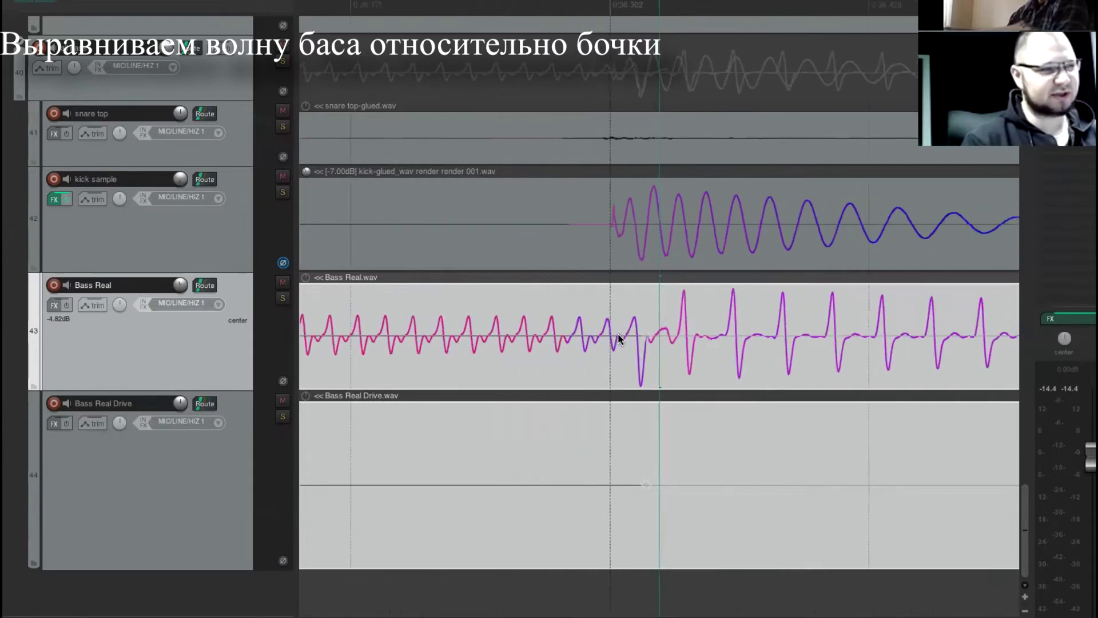
scroll(687, 341, down, 6)
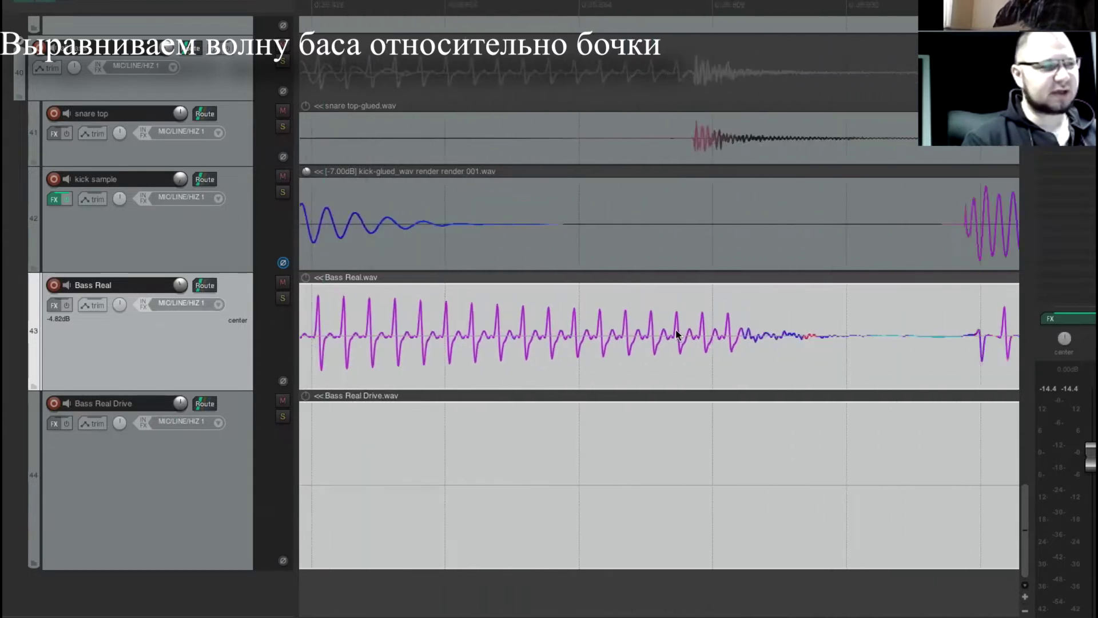
scroll(672, 329, up, 2)
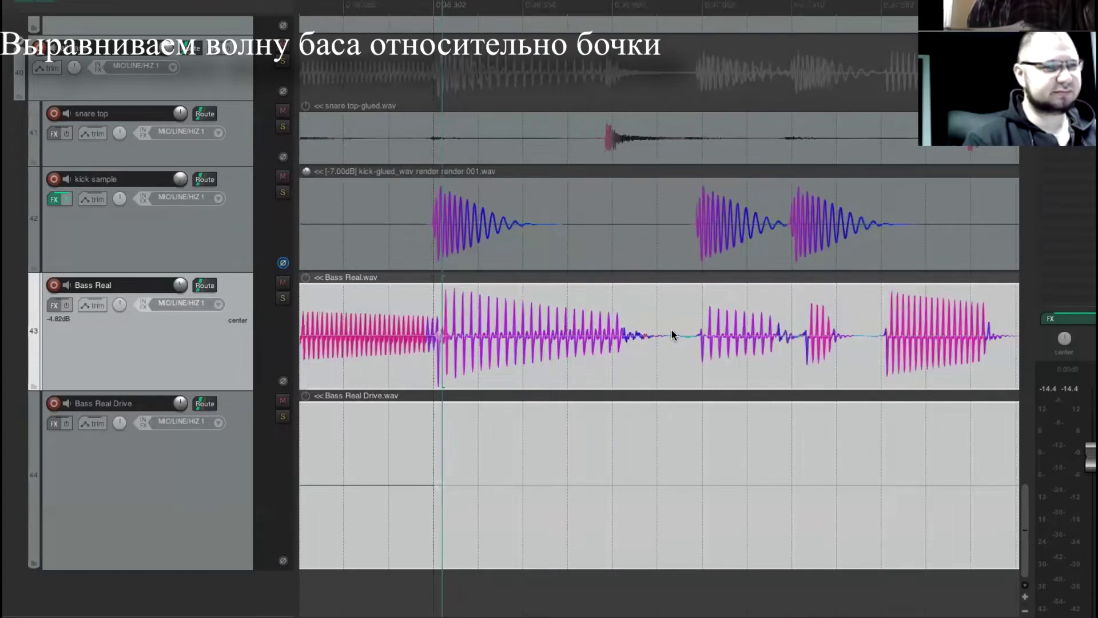
scroll(671, 329, up, 6)
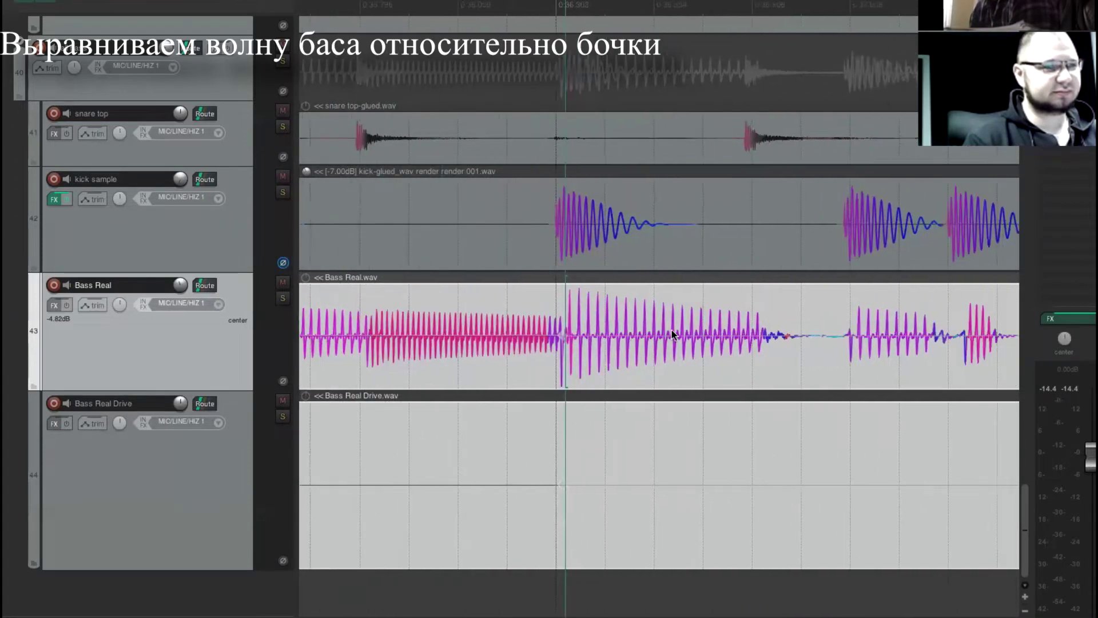
scroll(672, 329, up, 5)
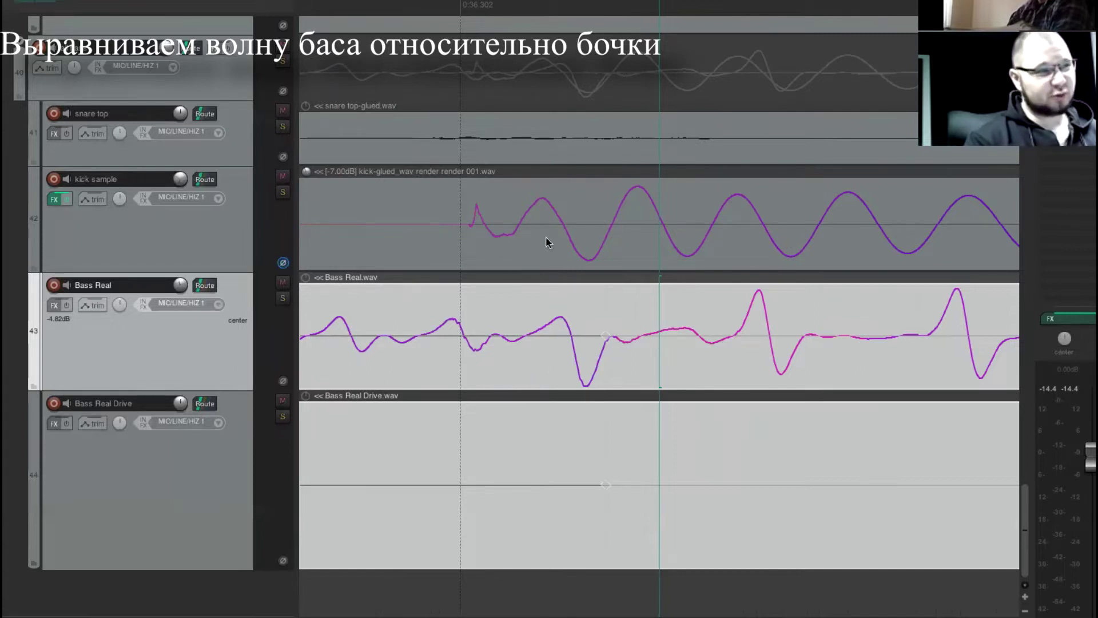
drag(608, 334, 532, 333)
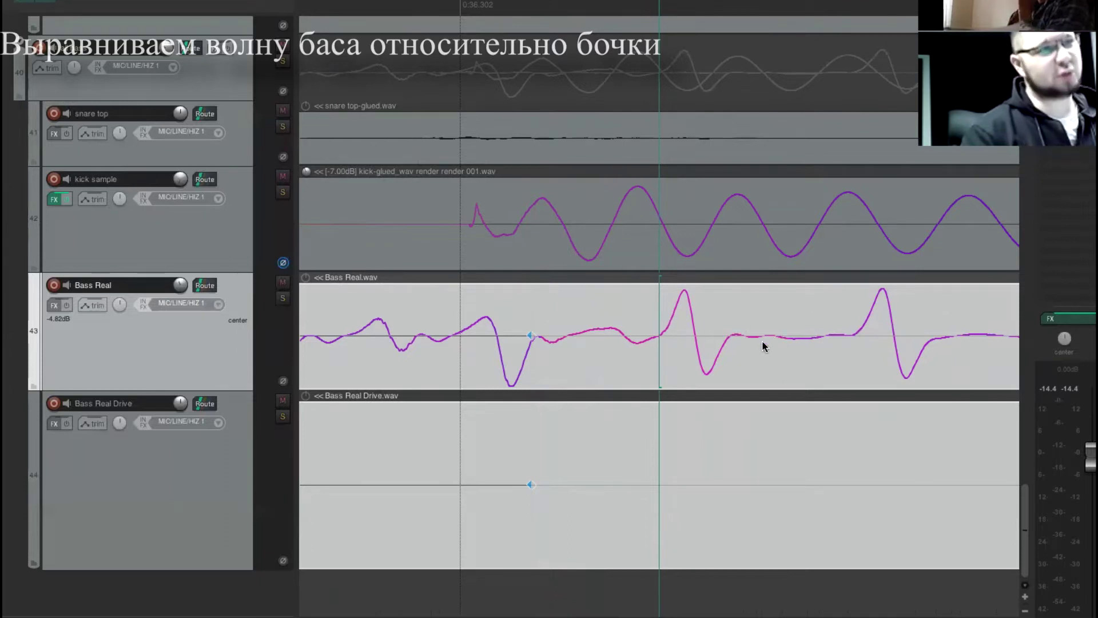
- Add a stretch marker to both bass items shortly before the 0:38.319 kick and move it later, next to the kick's onset
scroll(778, 359, down, 10)
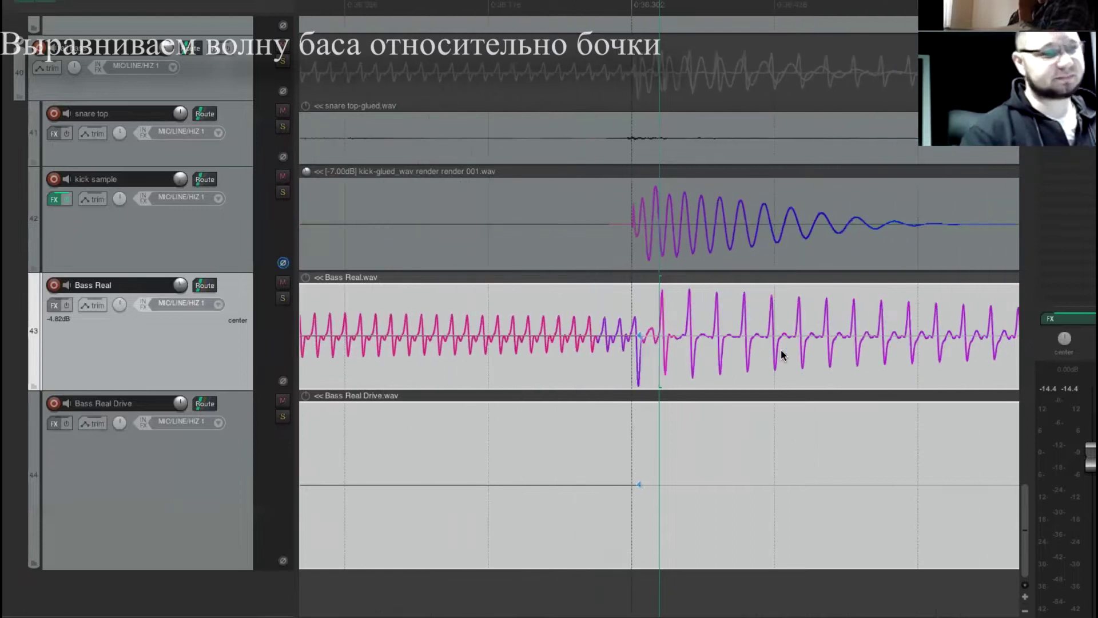
scroll(783, 351, down, 10)
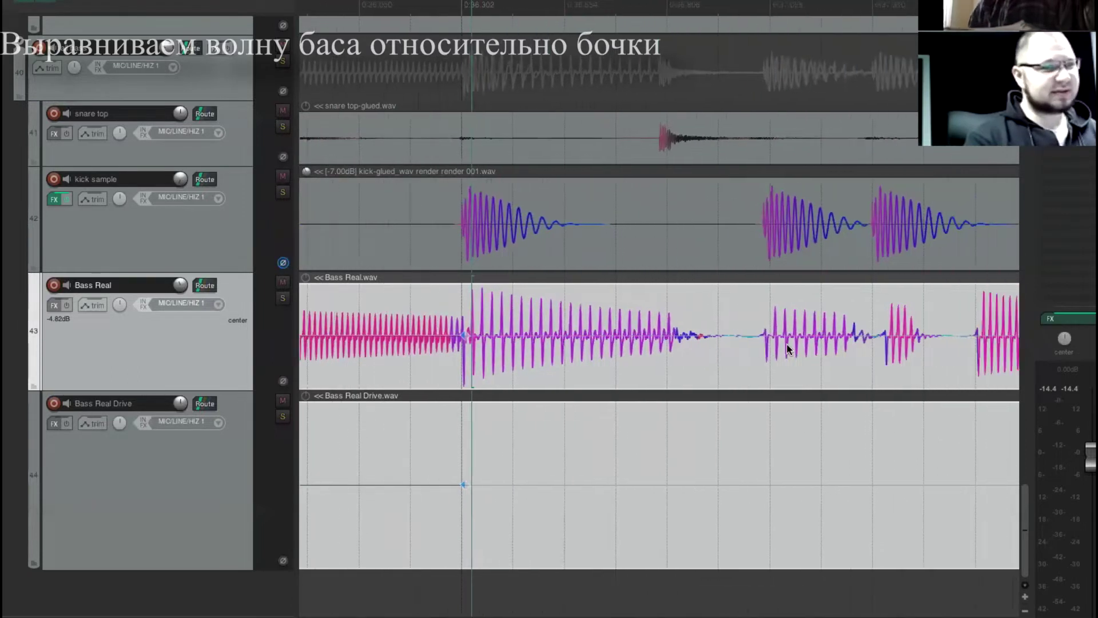
scroll(788, 349, right, 5)
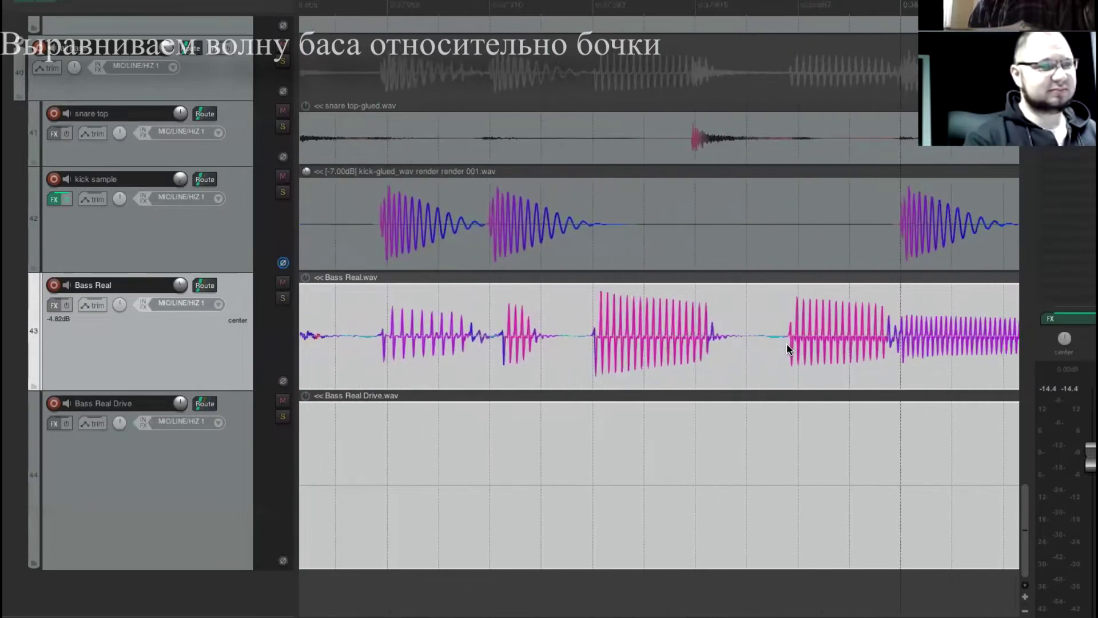
scroll(737, 369, up, 10)
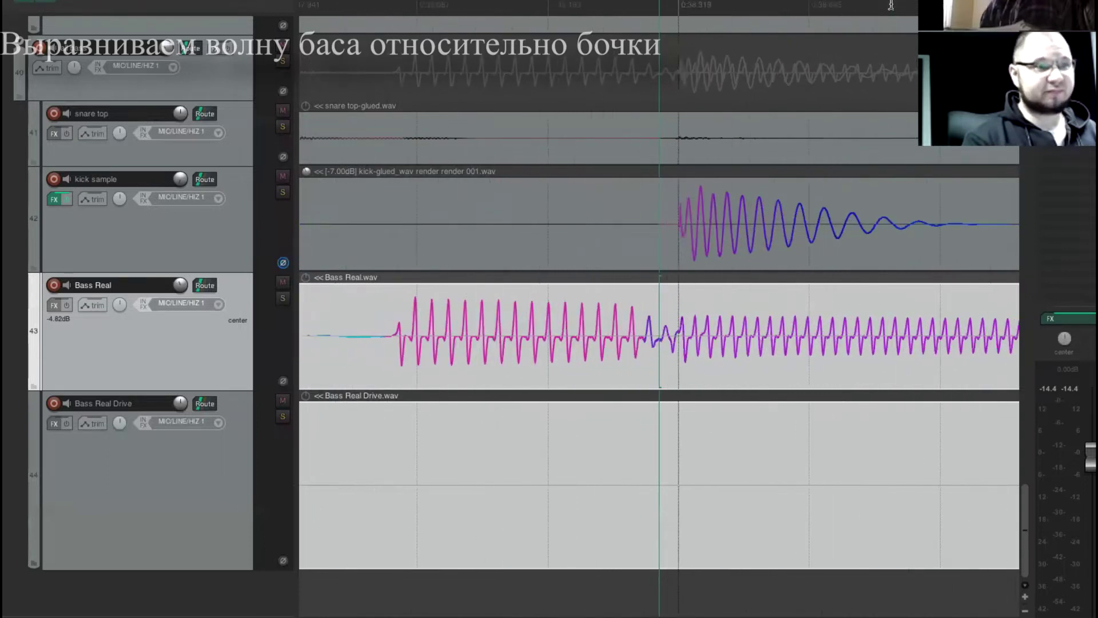
scroll(674, 381, up, 3)
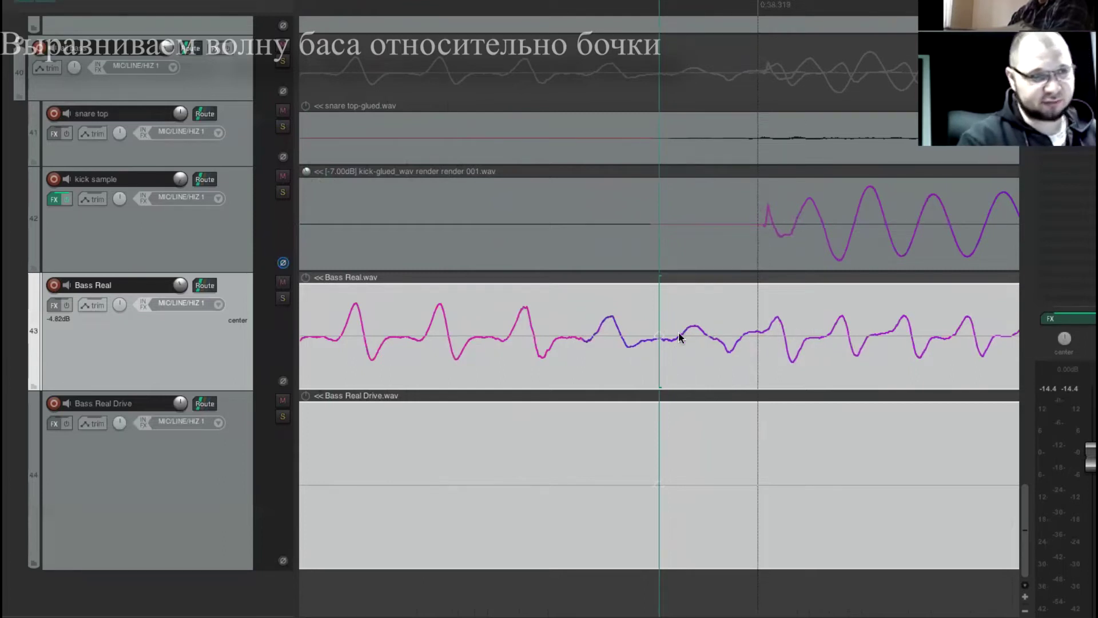
drag(658, 335, 770, 337)
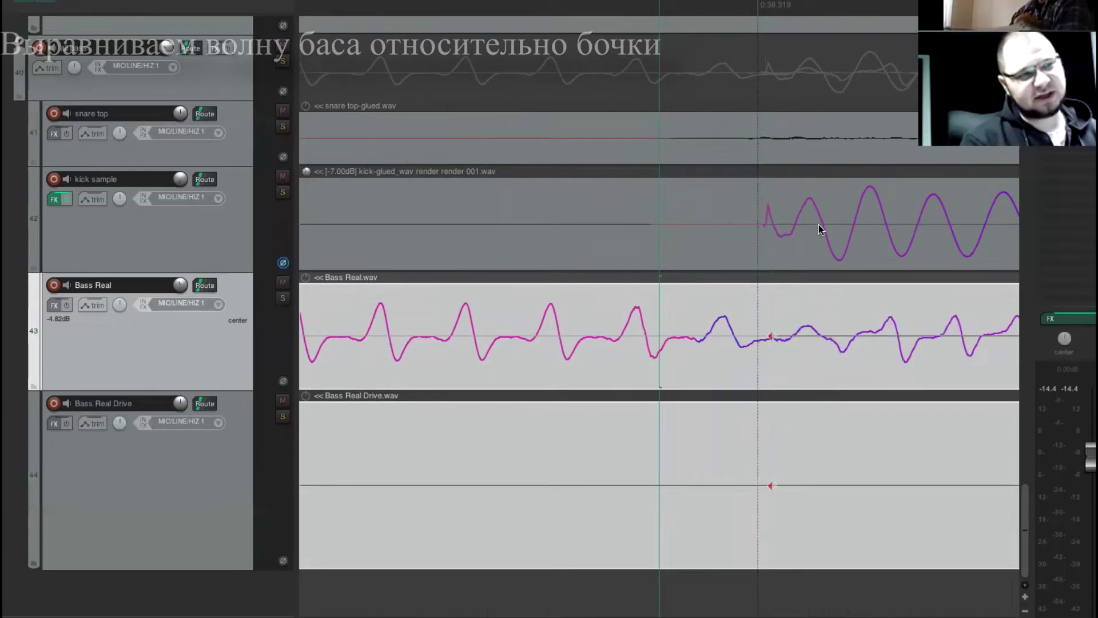
- Place a stretch marker on both bass items just before the 0:40.336 kick and move it slightly earlier
scroll(719, 336, down, 10)
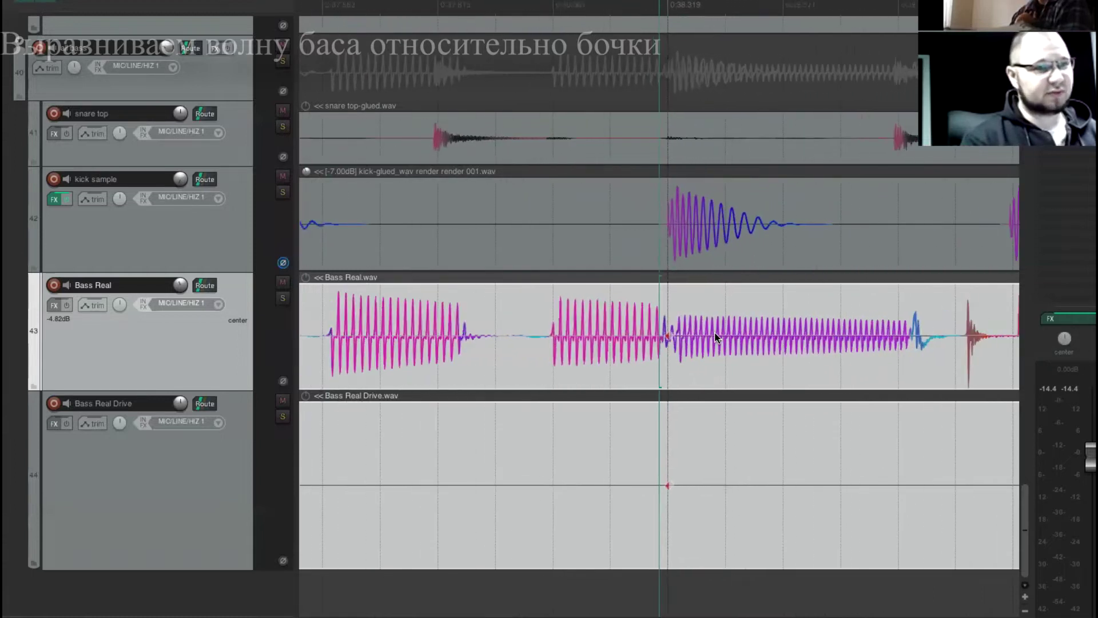
scroll(745, 286, down, 3)
scroll(753, 286, right, 3)
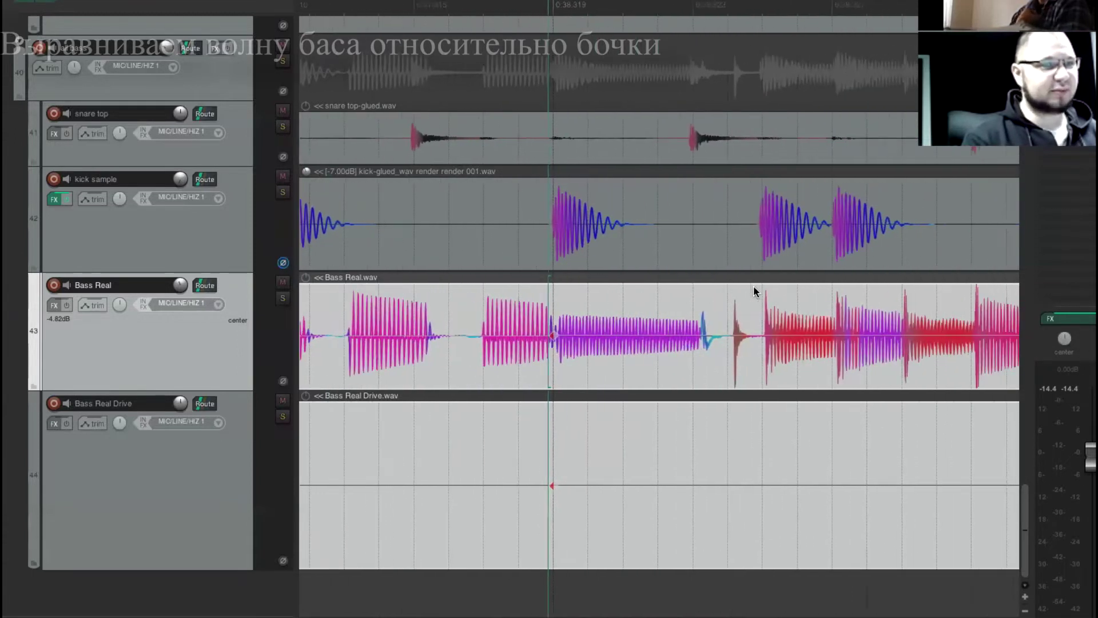
scroll(755, 287, down, 2)
scroll(756, 286, right, 4)
click(824, 5)
scroll(725, 266, up, 10)
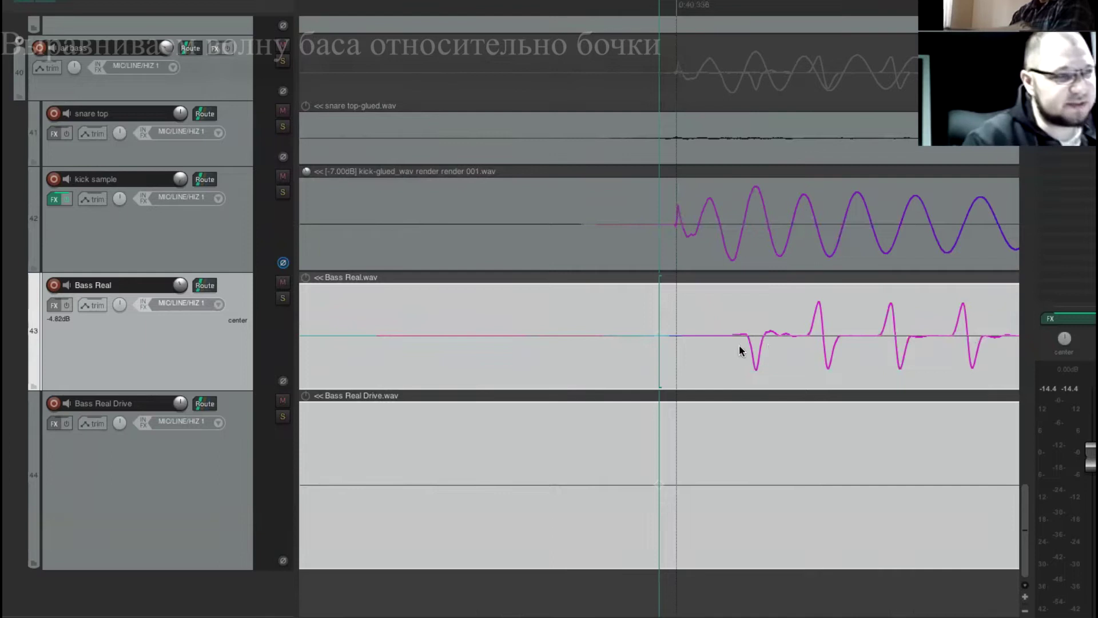
mouse_move(658, 337)
mouse_down()
mouse_move(675, 338)
mouse_move(642, 338)
mouse_up()
scroll(840, 347, down, 5)
scroll(840, 347, down, 6)
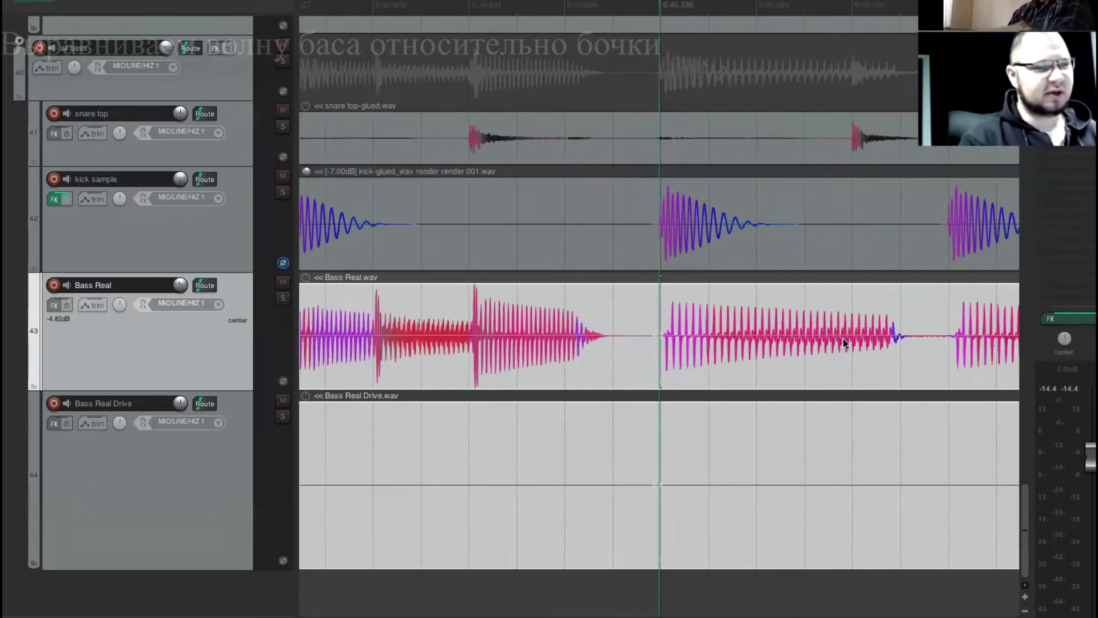
- Add a stretch marker to both bass items just after the 0:42.352 kick and move it slightly later
scroll(848, 334, right, 6)
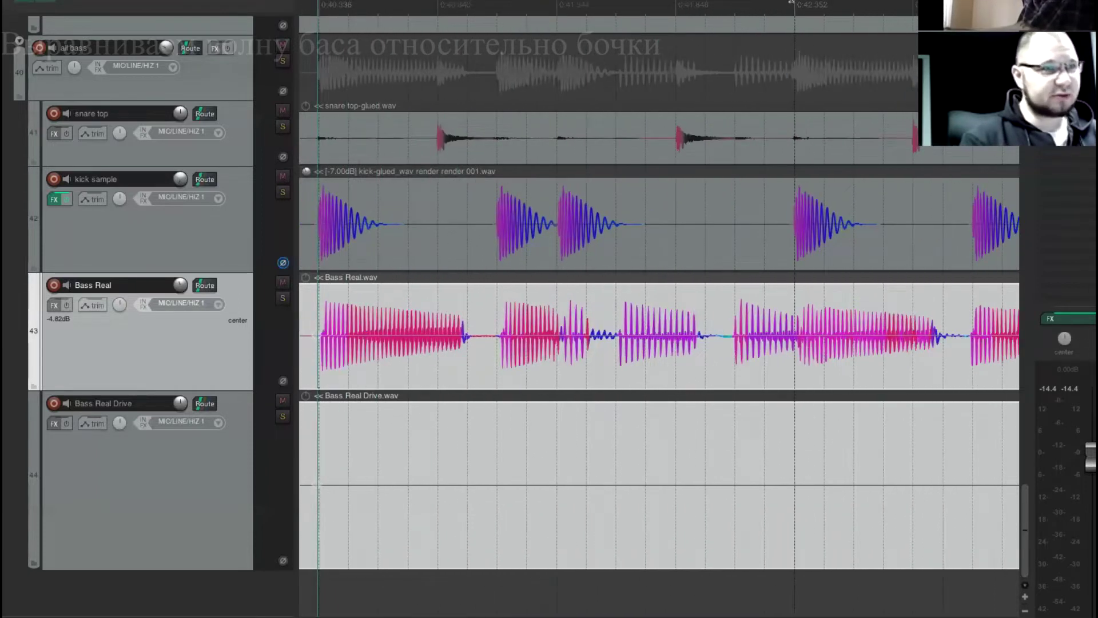
scroll(719, 343, up, 10)
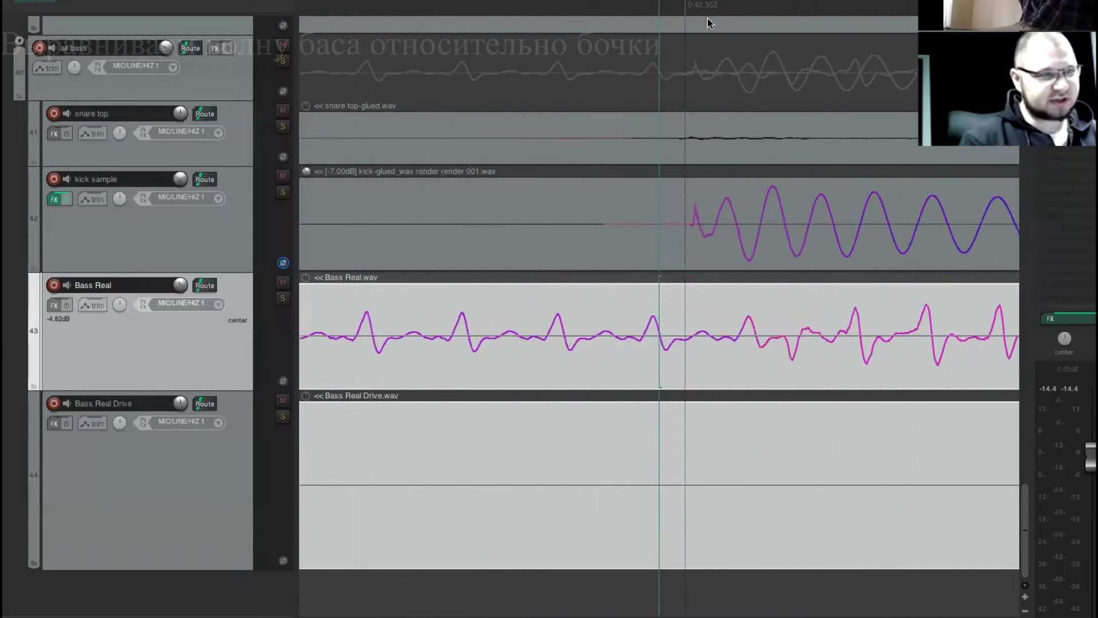
scroll(694, 24, up, 3)
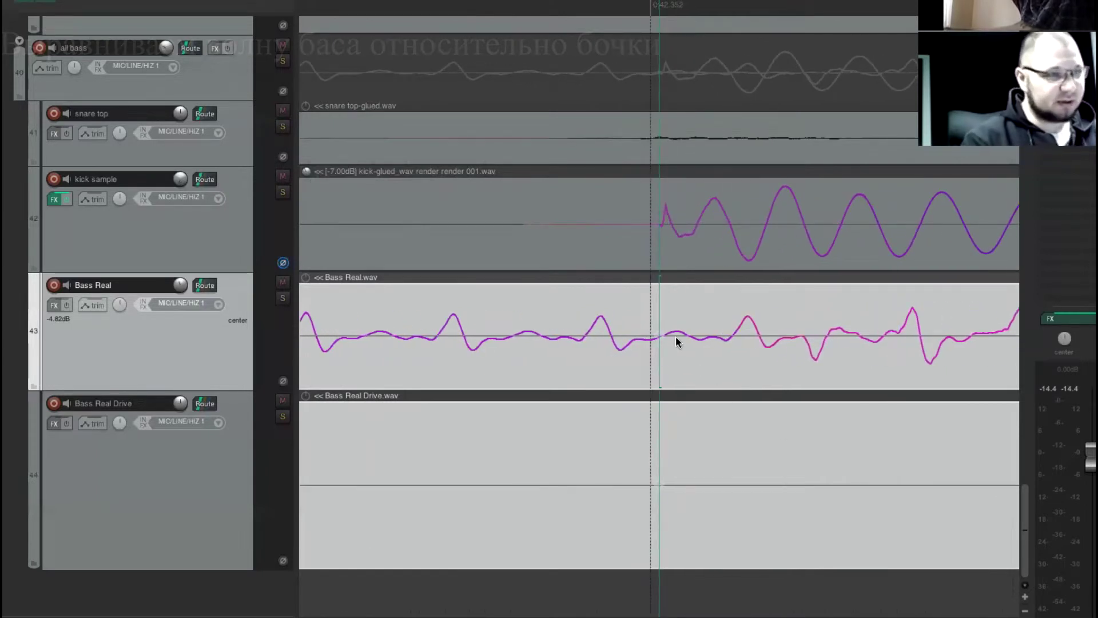
drag(653, 333, 721, 333)
scroll(718, 332, down, 2)
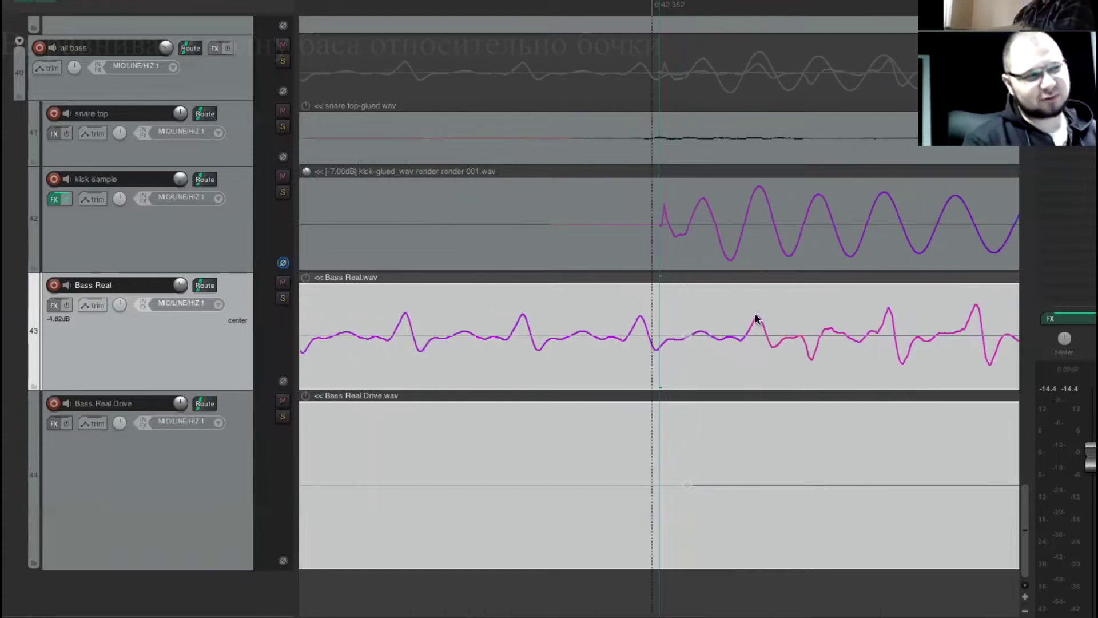
scroll(765, 350, down, 5)
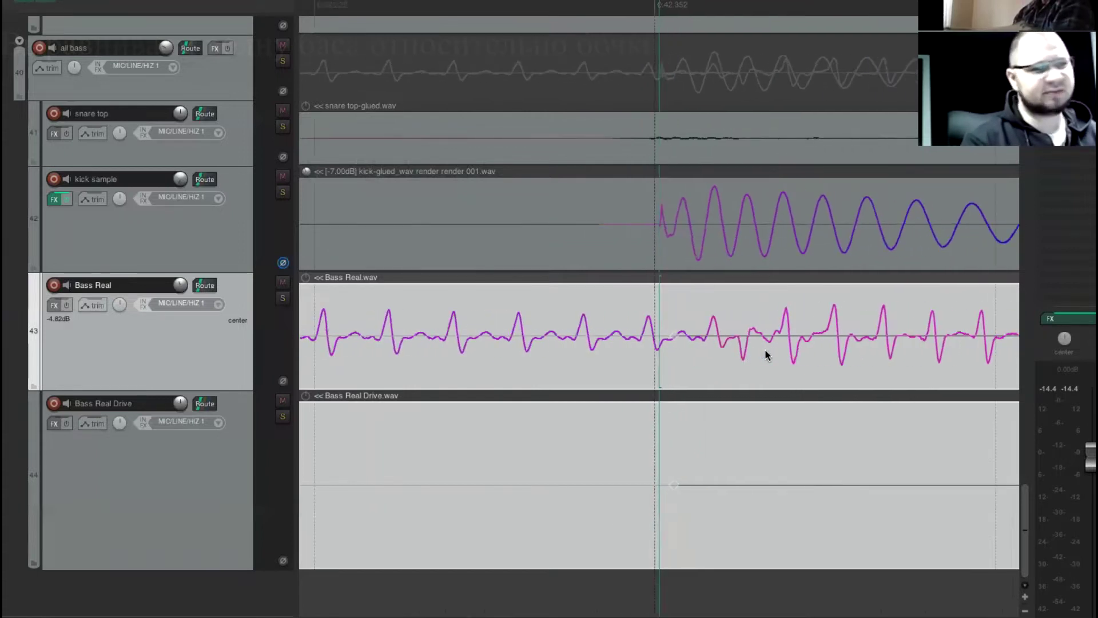
scroll(767, 346, down, 6)
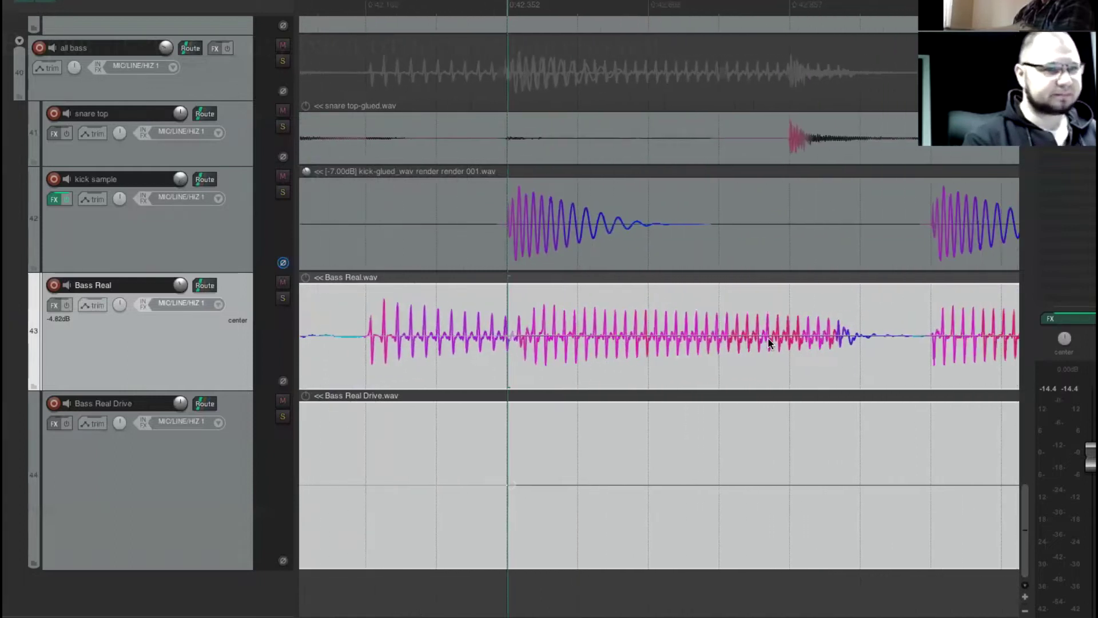
- Add a stretch marker to both bass items after the 0:44.369 kick and move it back to the kick's onset
scroll(767, 340, down, 5)
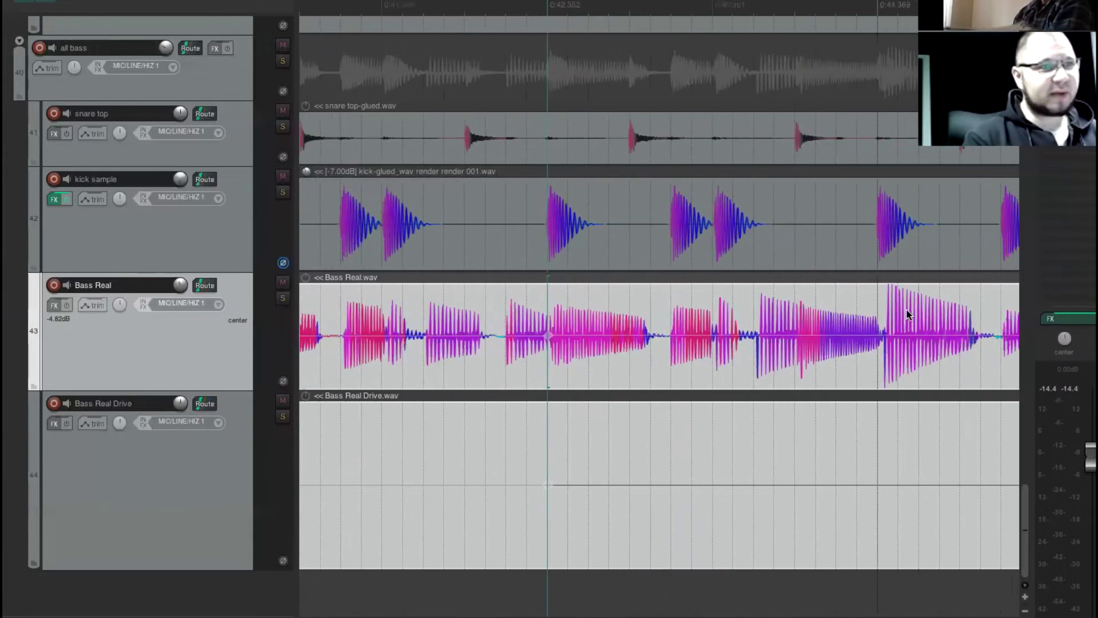
click(766, 6)
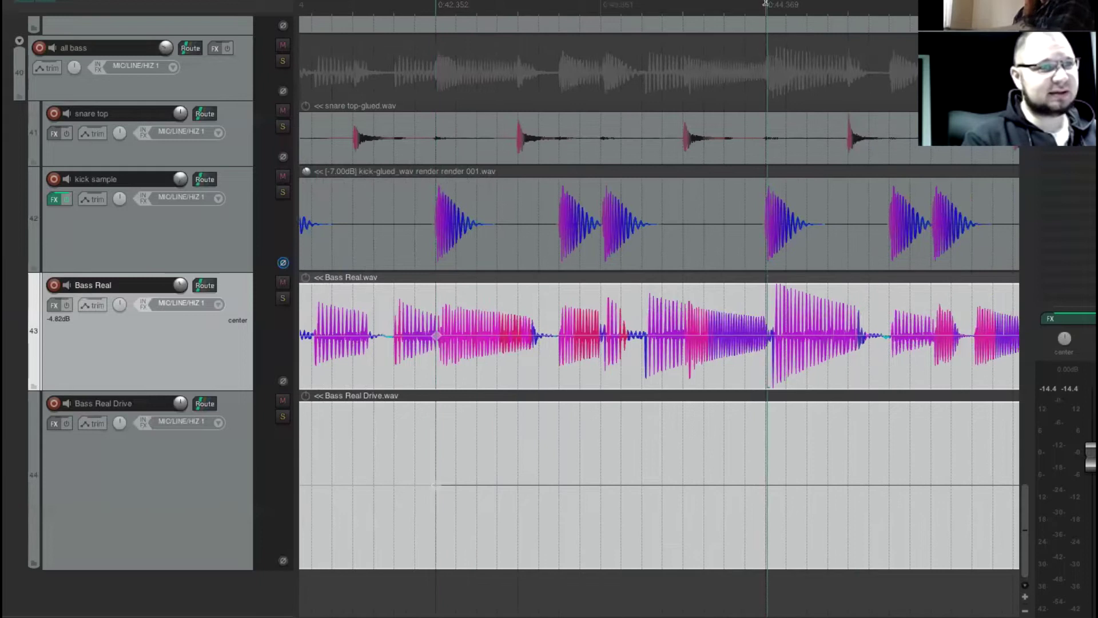
scroll(760, 43, up, 8)
scroll(758, 51, up, 3)
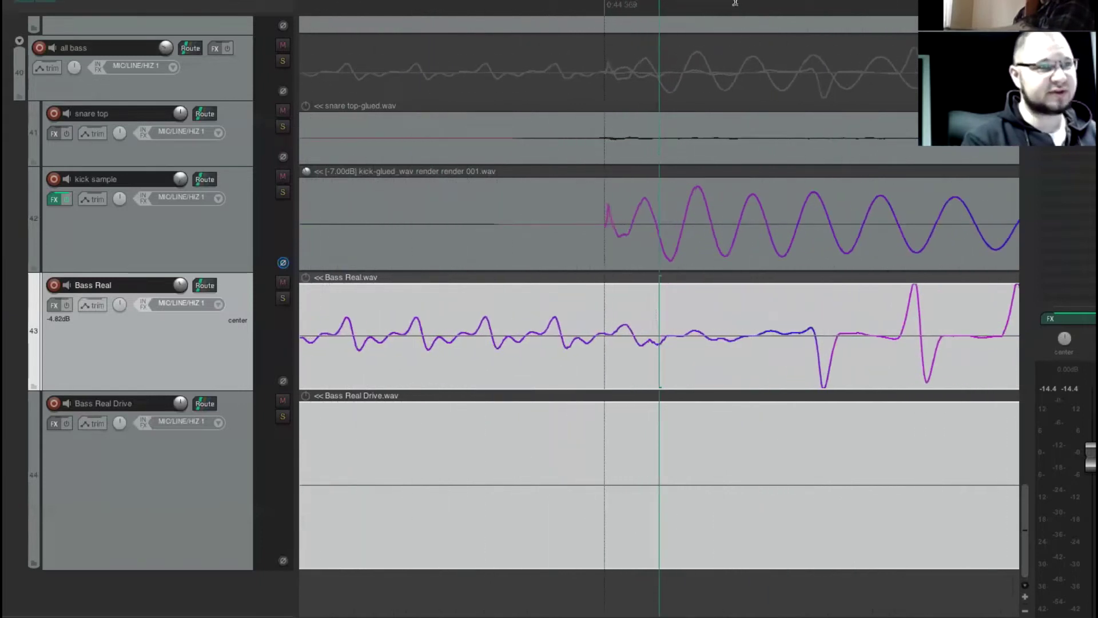
click(732, 338)
key(w)
drag(732, 339, 588, 338)
scroll(695, 366, down, 1)
- Place a stretch marker on both bass items just before the 0:46.386 kick and move it slightly later, onto the kick's onset
scroll(695, 361, down, 10)
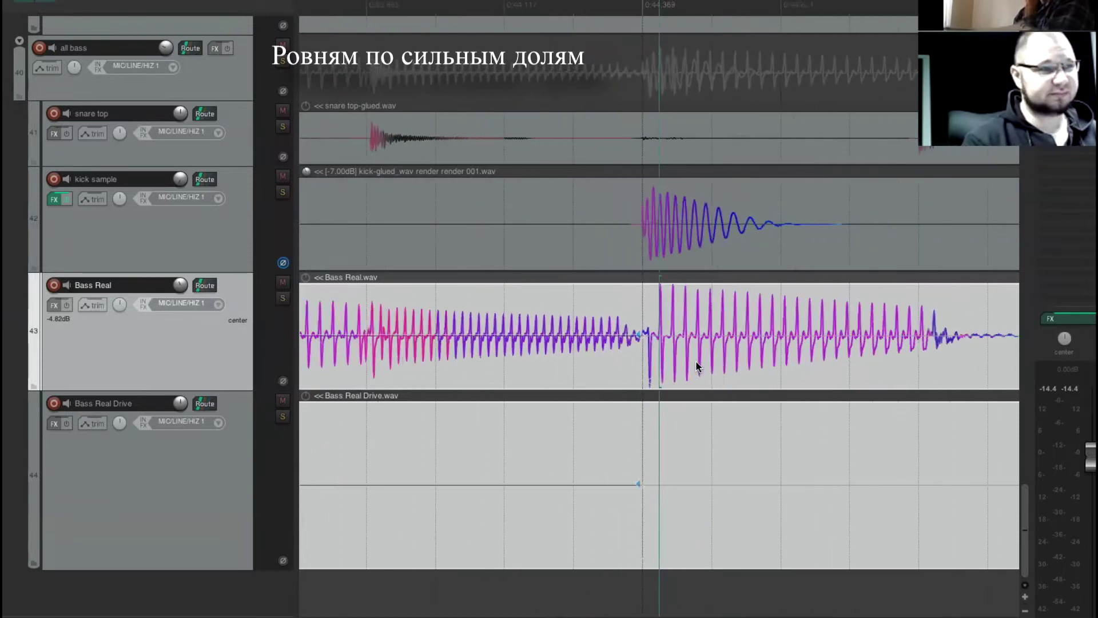
scroll(746, 242, up, 3)
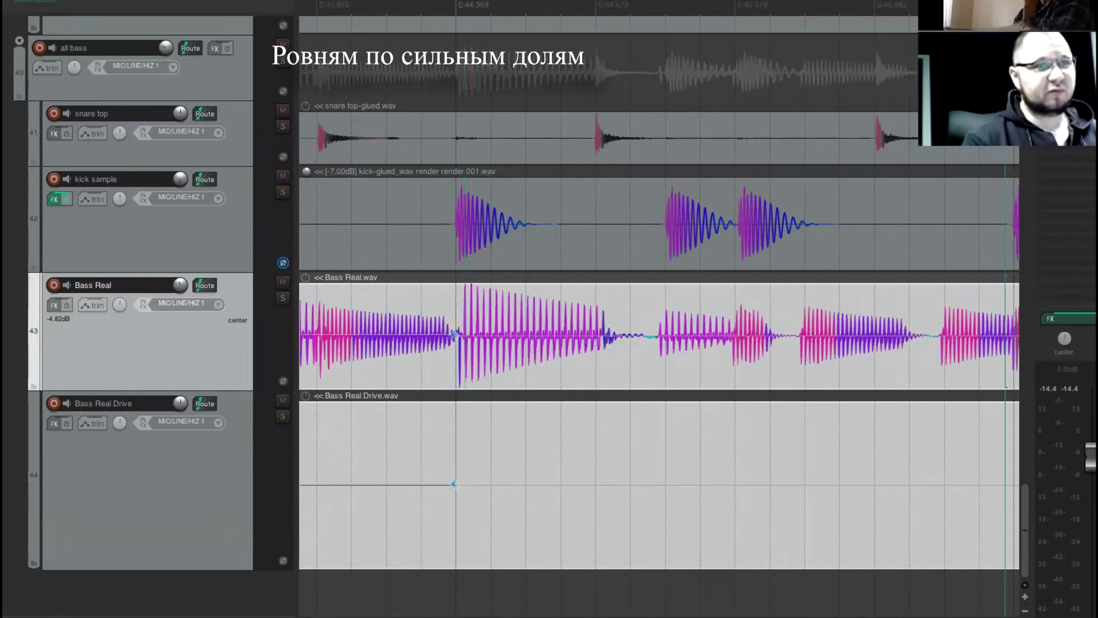
scroll(695, 338, up, 4)
scroll(659, 337, up, 4)
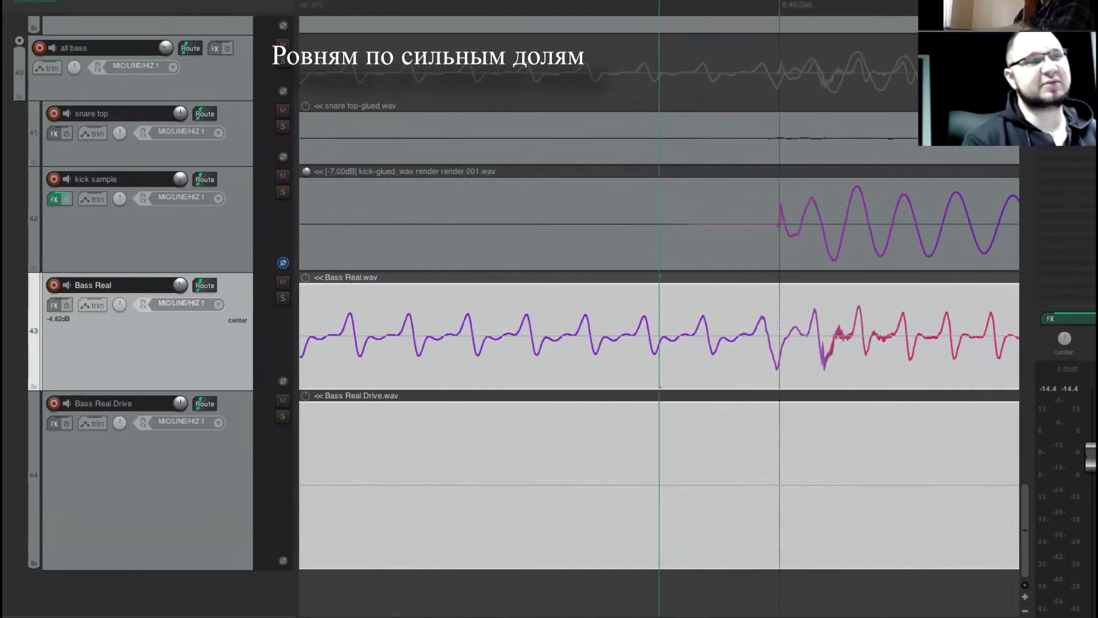
click(747, 7)
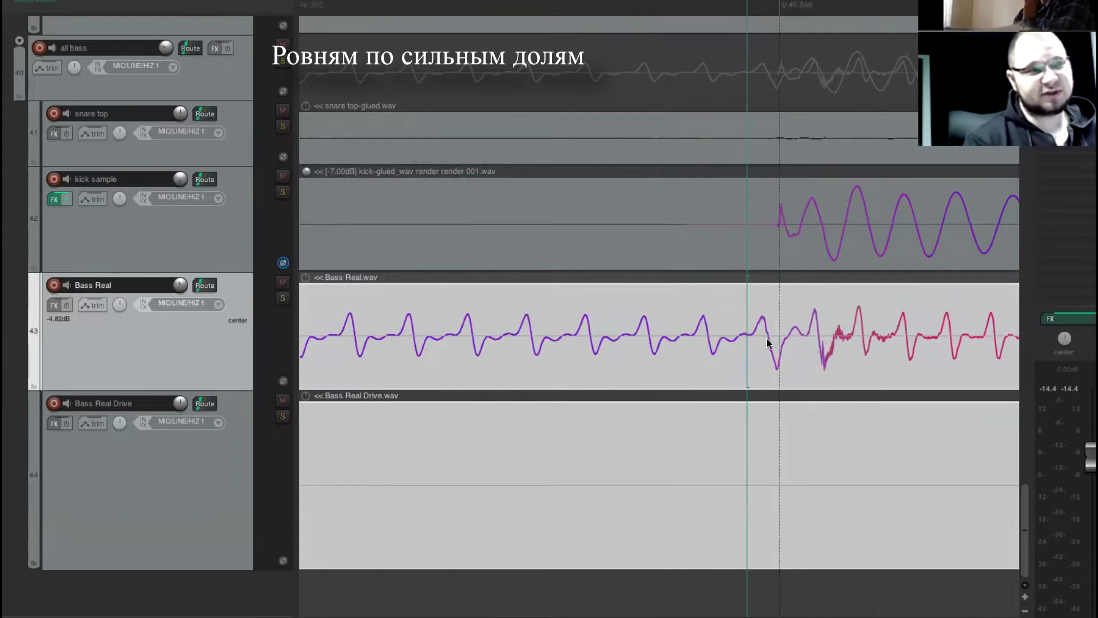
drag(746, 335, 785, 335)
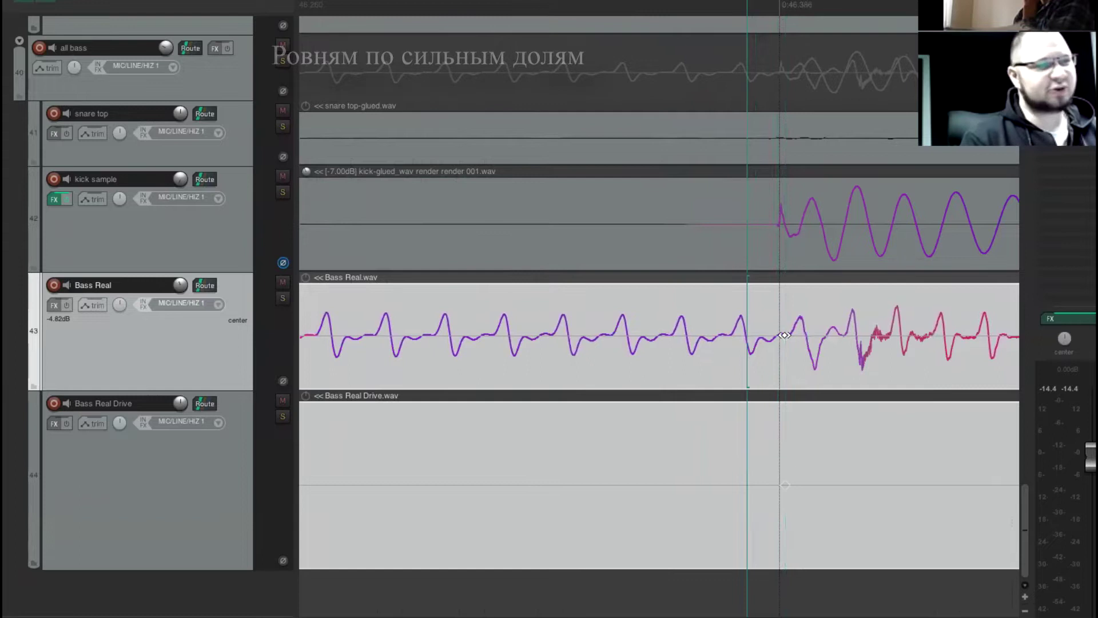
- Add a stretch marker to both bass items shortly before the 0:48.403 kick and move it later to 0:48.408
scroll(785, 335, down, 10)
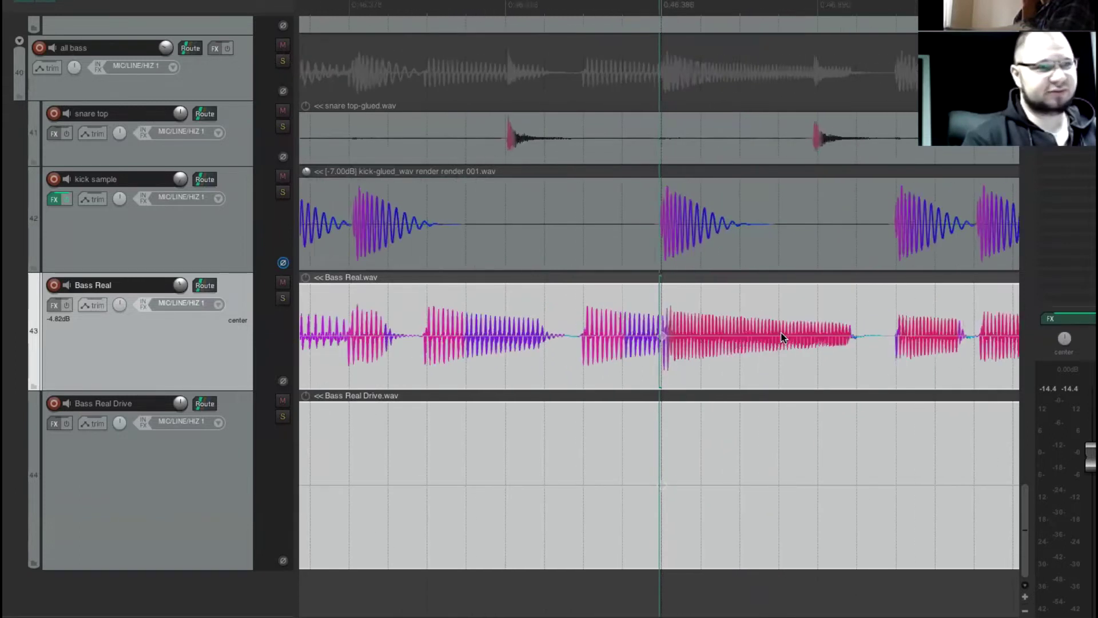
scroll(789, 329, right, 5)
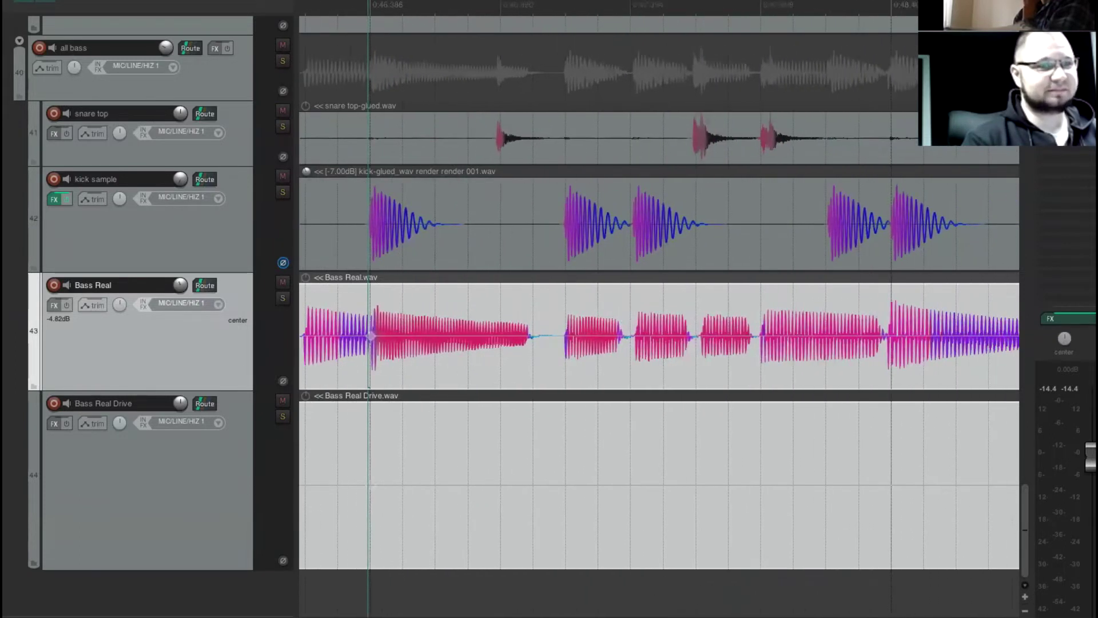
scroll(886, 7, up, 10)
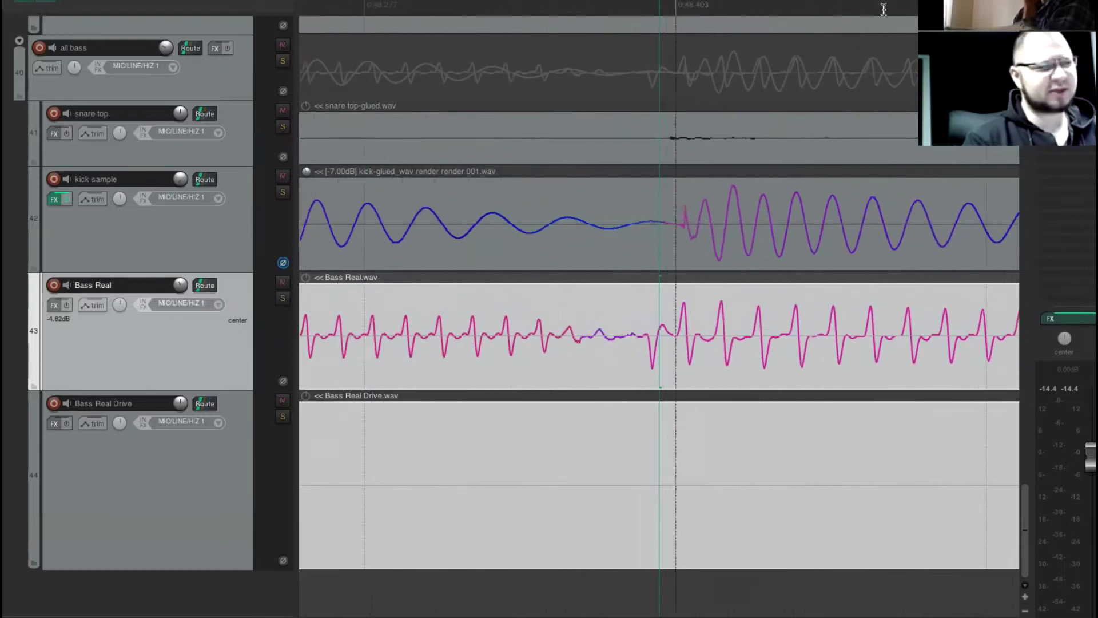
scroll(883, 9, up, 1)
click(616, 5)
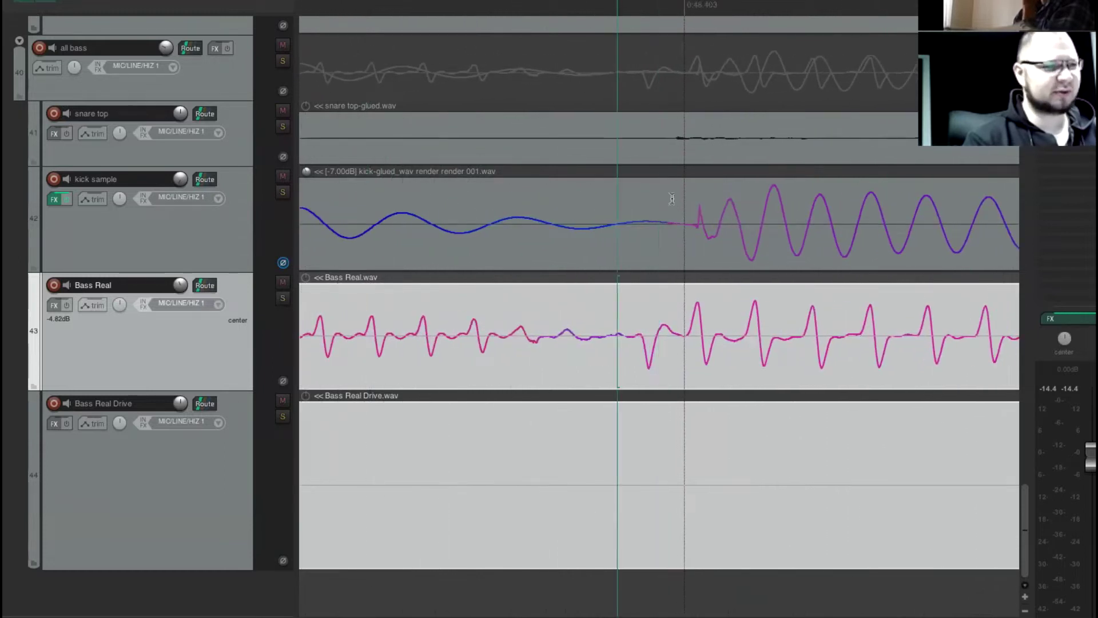
scroll(680, 391, up, 1)
drag(660, 335, 767, 334)
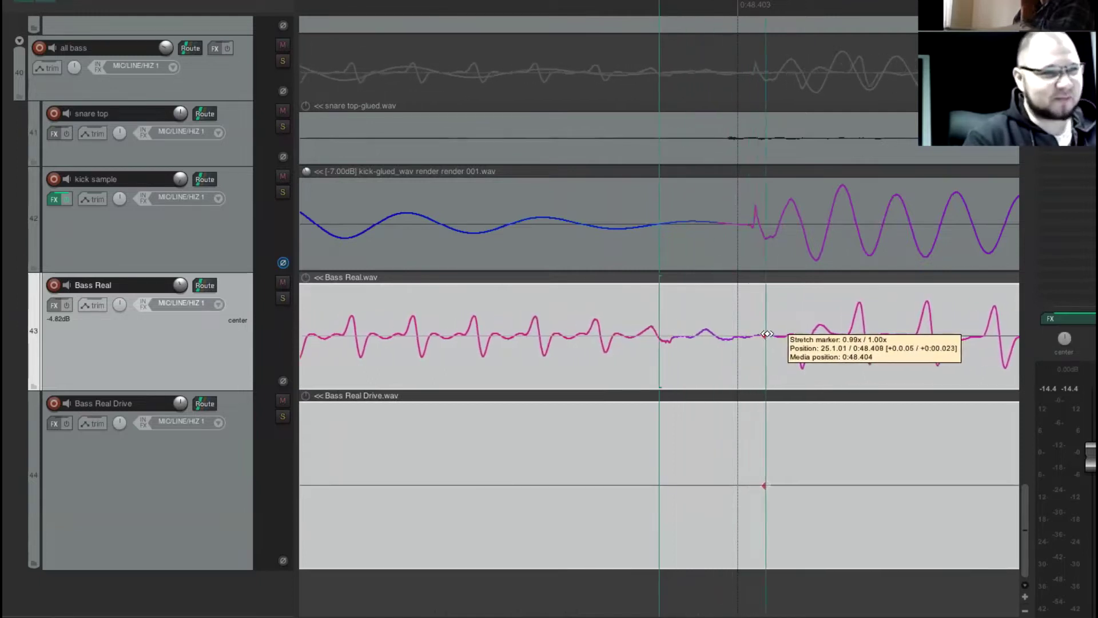
- Play back the bass briefly from just after the 0:50.420 kick to check the note transition there
scroll(736, 362, down, 5)
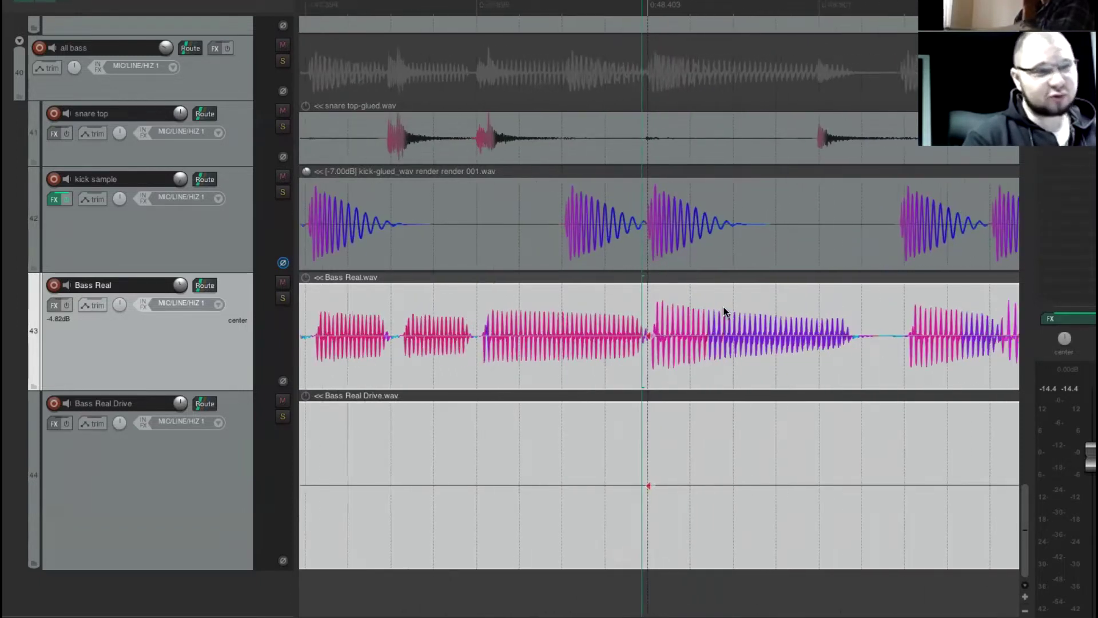
scroll(723, 311, right, 5)
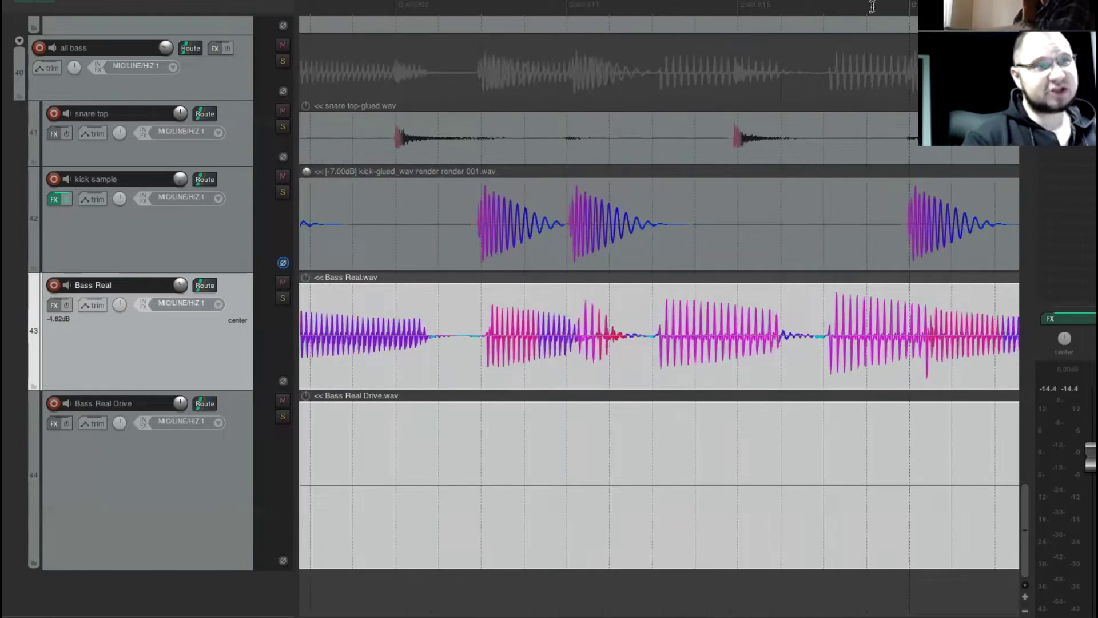
scroll(804, 180, up, 6)
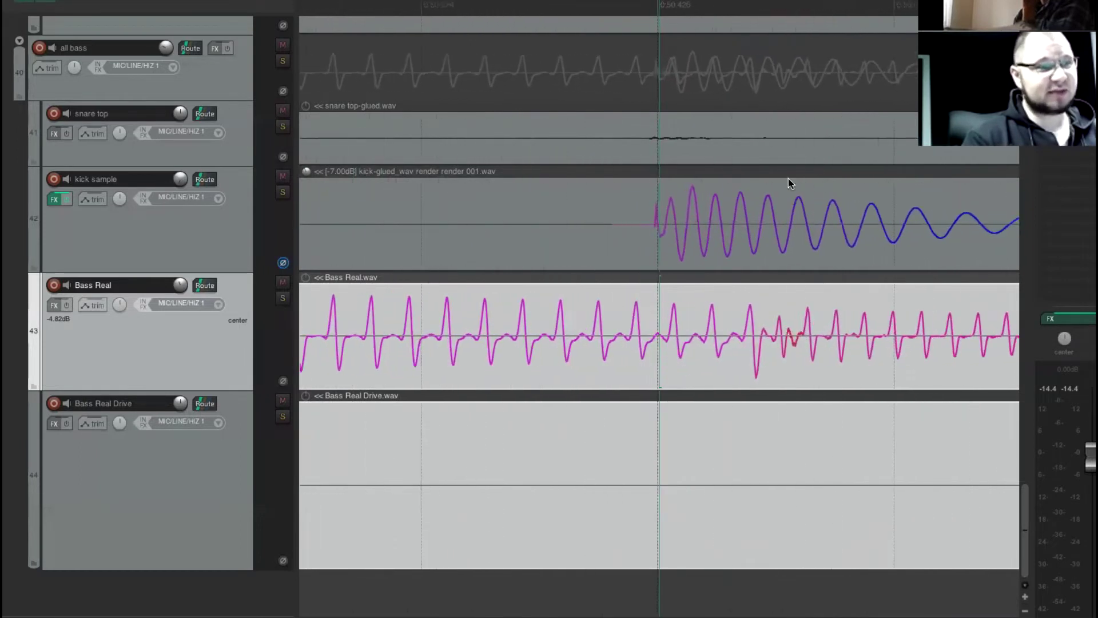
scroll(791, 128, up, 1)
click(825, 19)
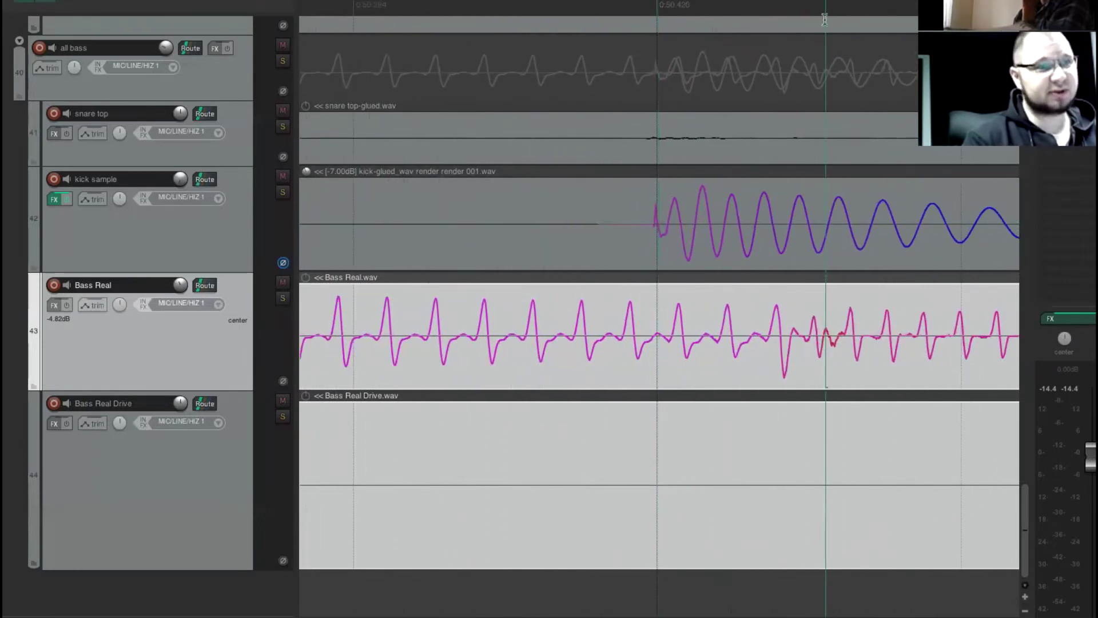
key(space)
key(space)
scroll(684, 341, down, 6)
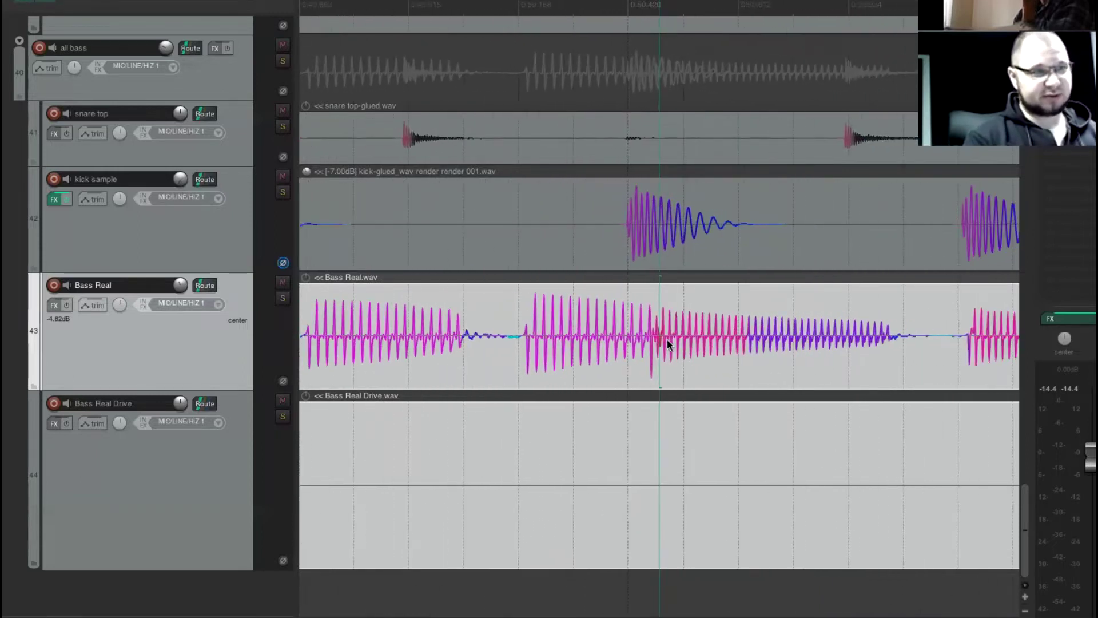
- Add a stretch marker to both bass items at the note change after the 0:50.420 kick and pull it back close to the kick
click(646, 5)
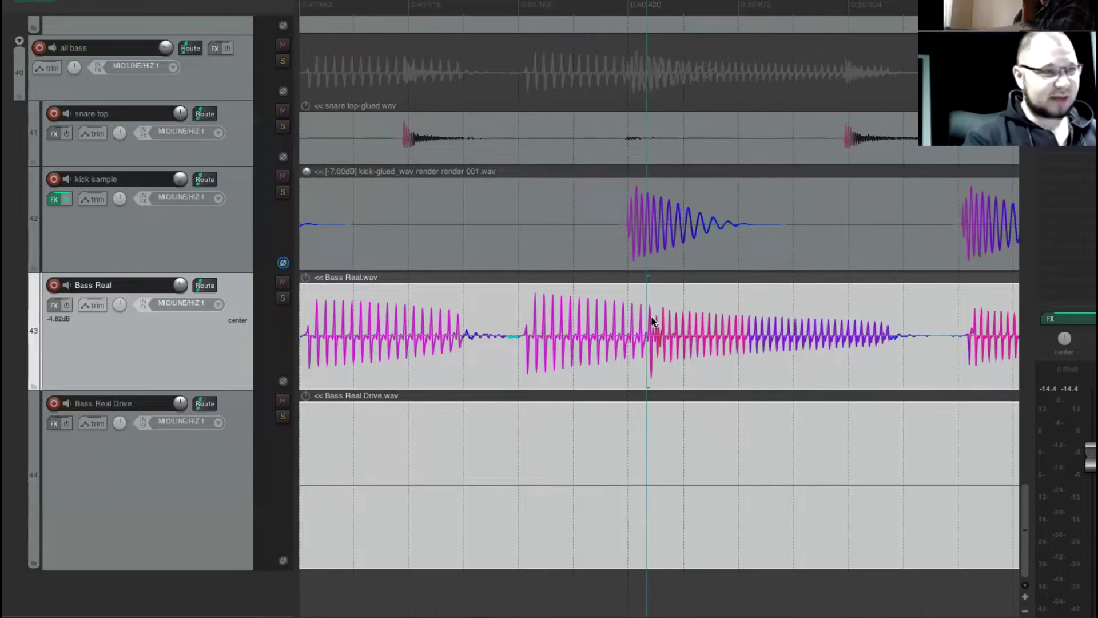
scroll(652, 322, up, 3)
scroll(685, 349, up, 6)
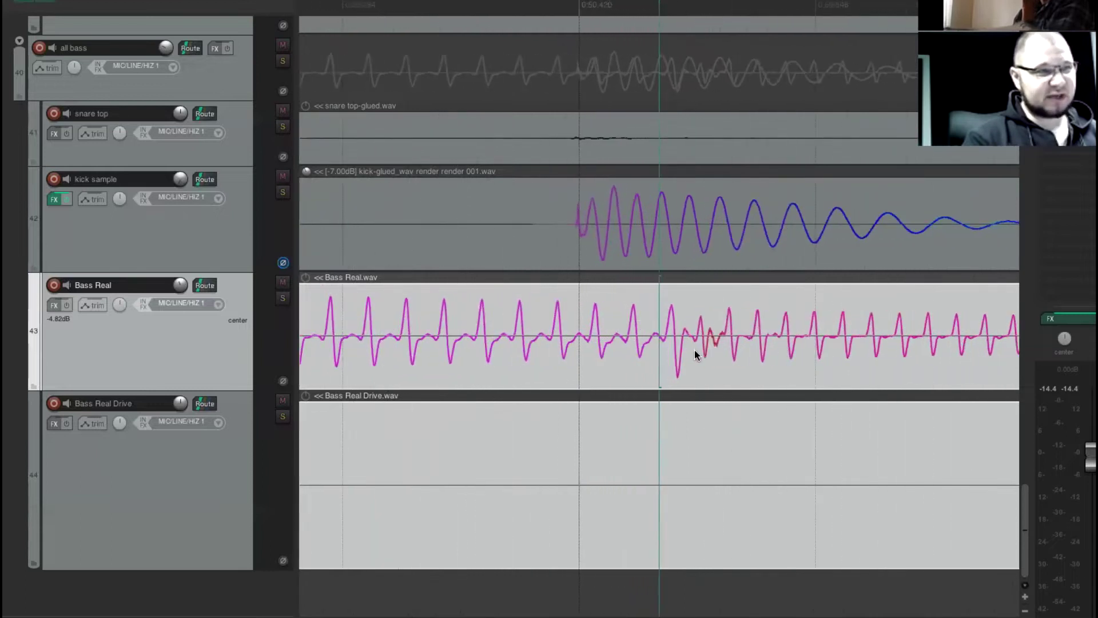
click(751, 5)
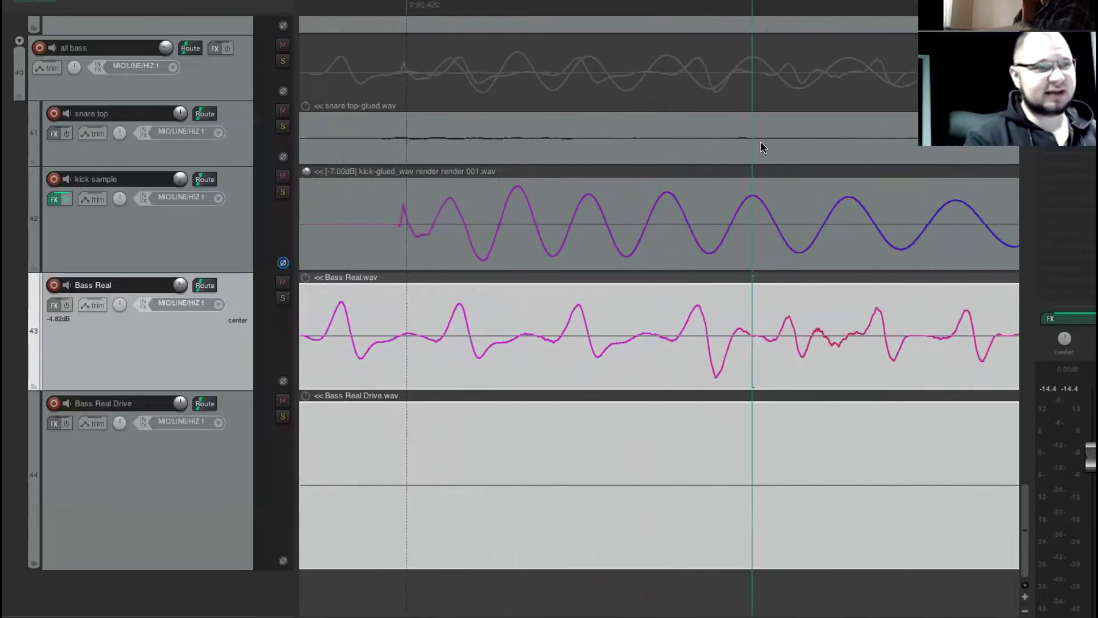
mouse_move(751, 338)
mouse_down()
mouse_move(543, 335)
mouse_move(512, 359)
mouse_move(486, 357)
mouse_move(503, 353)
mouse_up()
scroll(745, 362, down, 10)
- Add a stretch marker to both bass items just after the 0:52.436 kick
scroll(740, 361, down, 8)
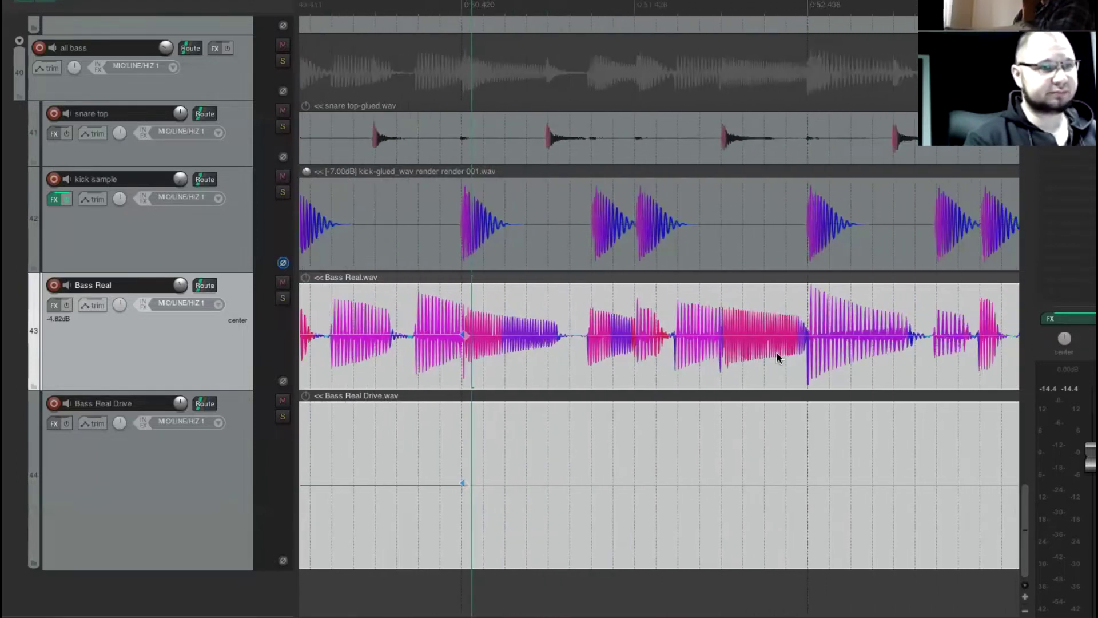
scroll(744, 141, up, 10)
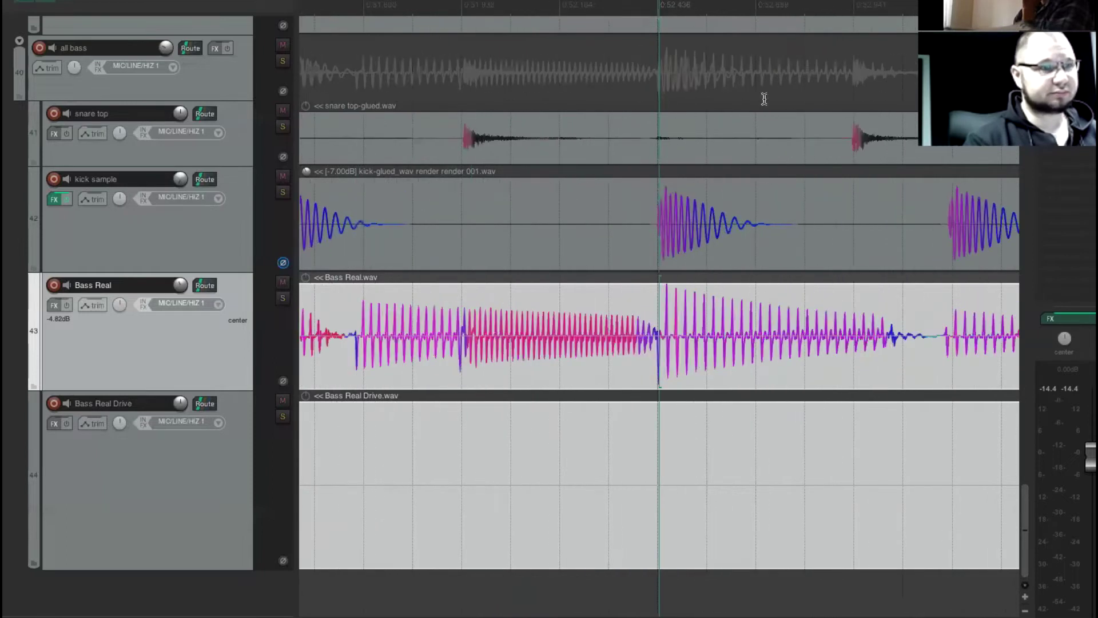
scroll(745, 148, up, 4)
click(695, 244)
scroll(689, 290, down, 12)
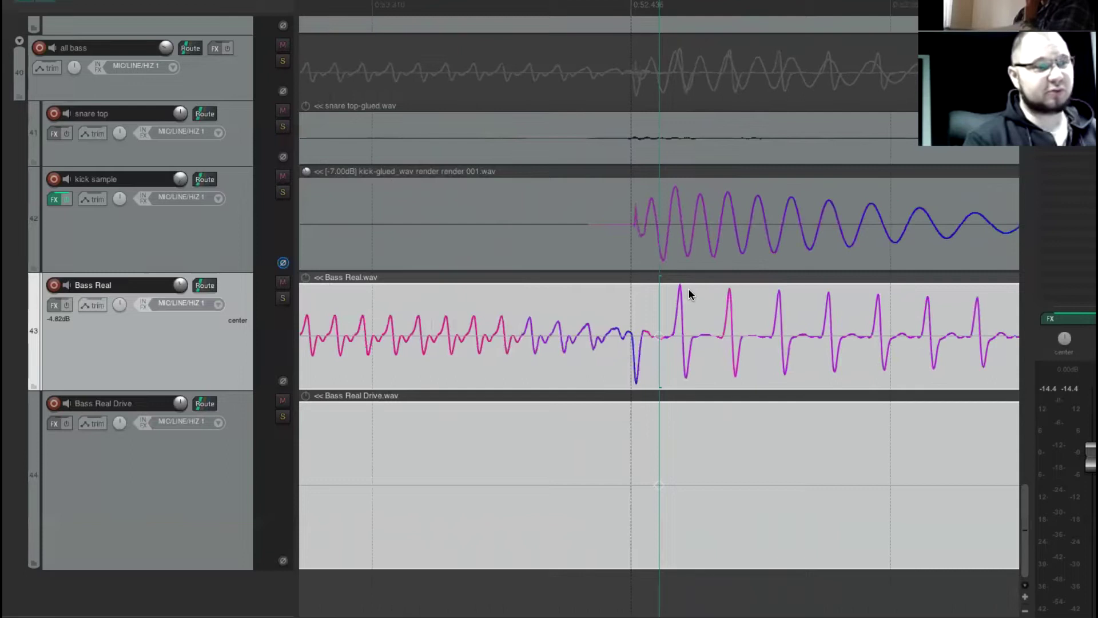
- Place a stretch marker on both bass items just before the 0:54.453 kick and move it slightly later, onto the kick's onset
scroll(688, 295, up, 10)
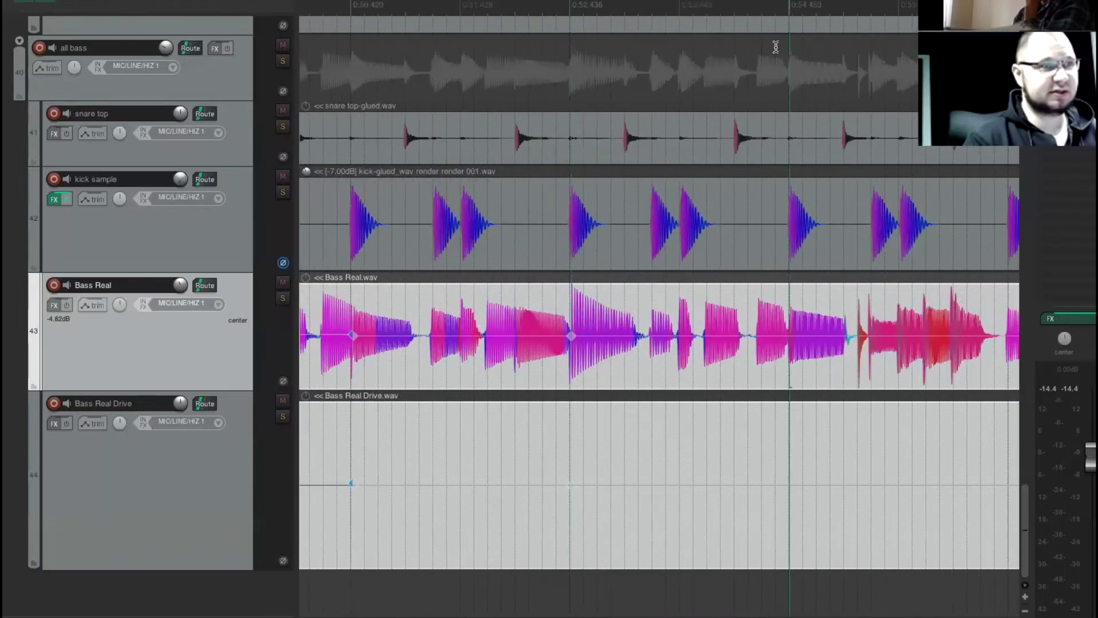
scroll(774, 46, up, 5)
scroll(774, 55, up, 6)
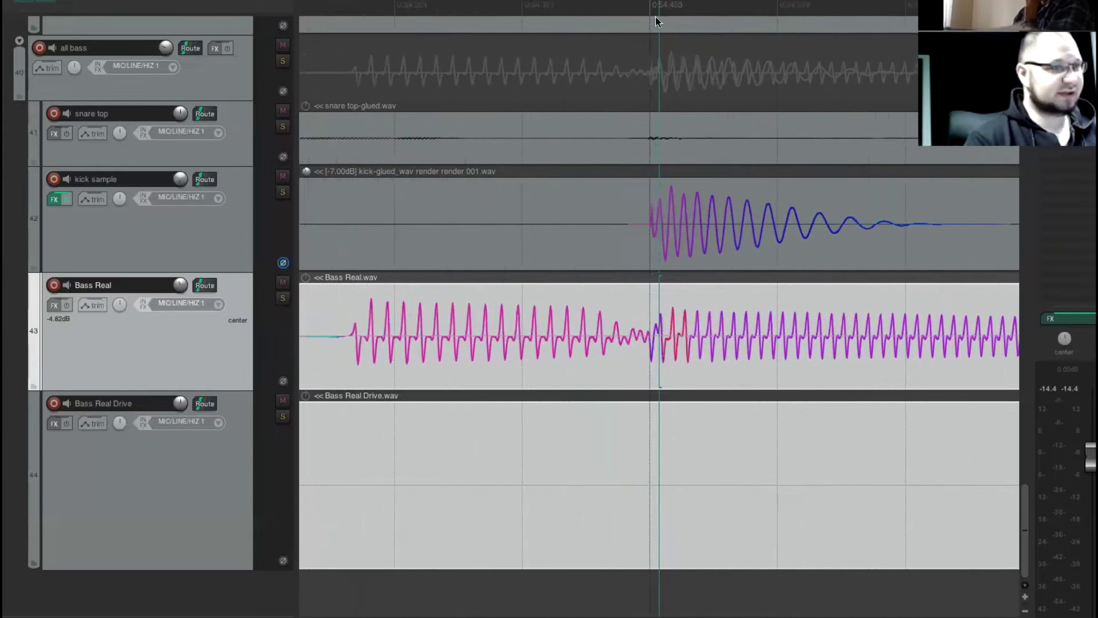
scroll(684, 324, up, 3)
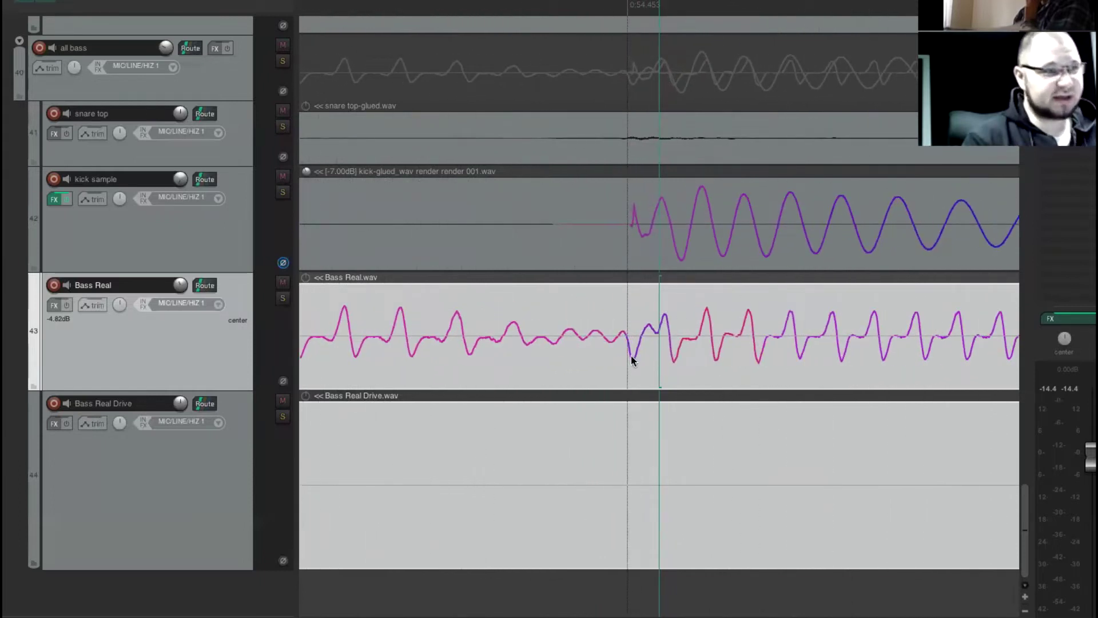
click(609, 337)
drag(618, 337, 634, 336)
scroll(647, 338, down, 3)
scroll(647, 338, down, 5)
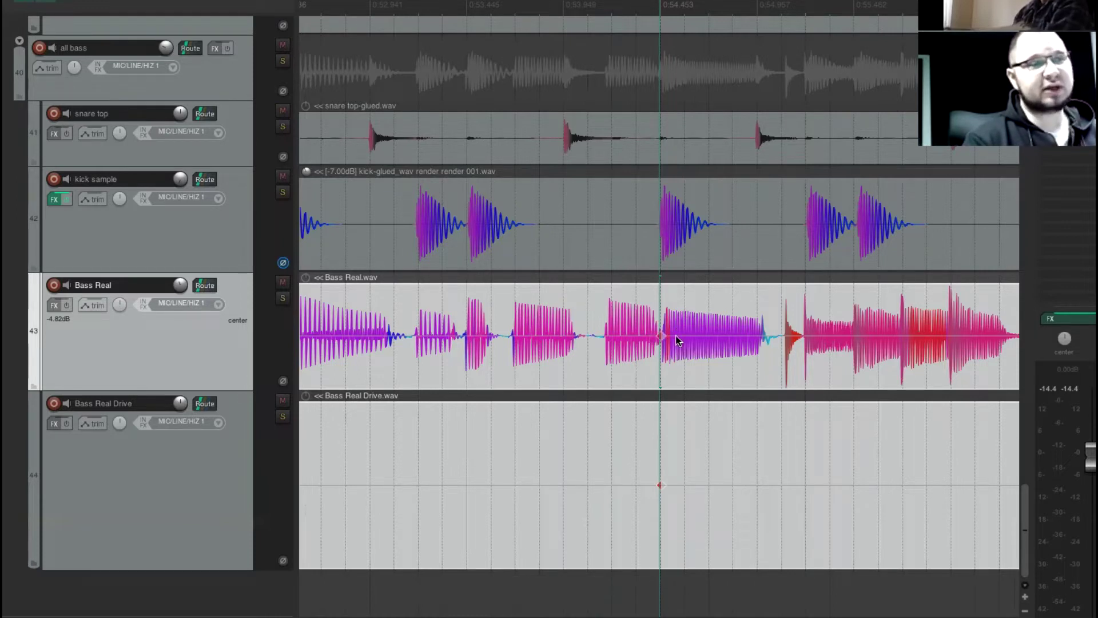
click(661, 335)
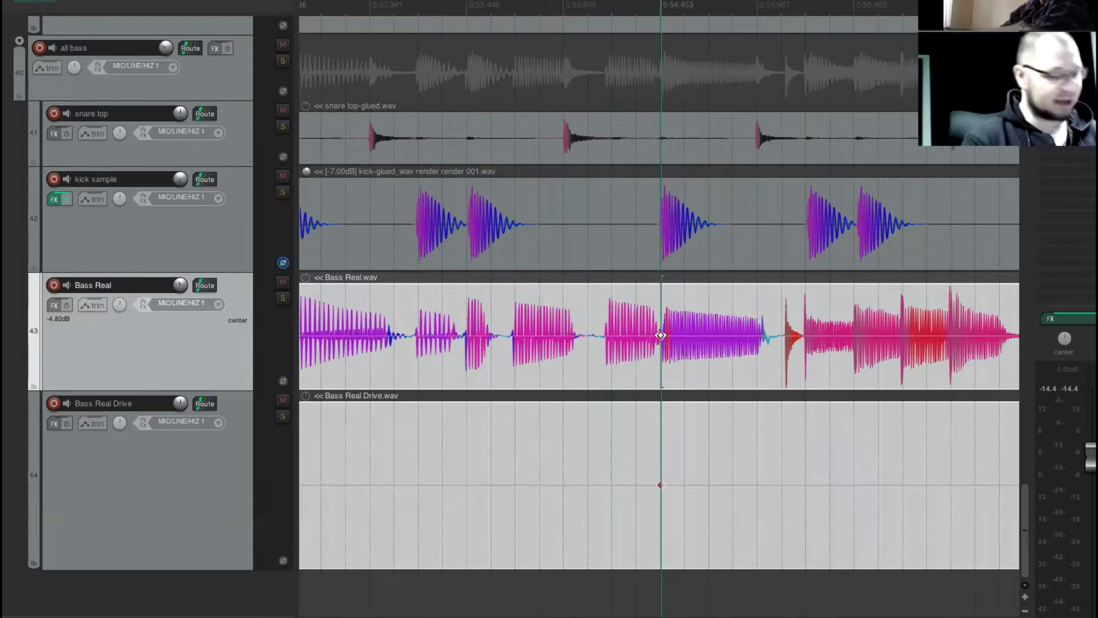
- Add a stretch marker to both bass items just before the 0:56.470 kick and move it slightly later, onto the kick's onset
key(space)
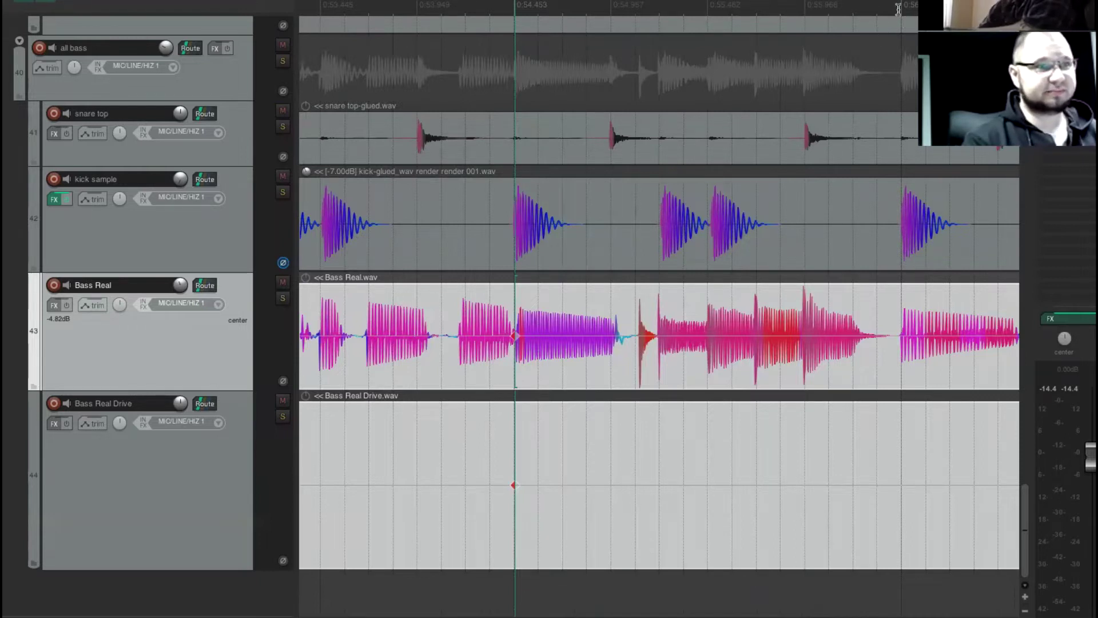
scroll(886, 42, up, 8)
scroll(886, 42, up, 2)
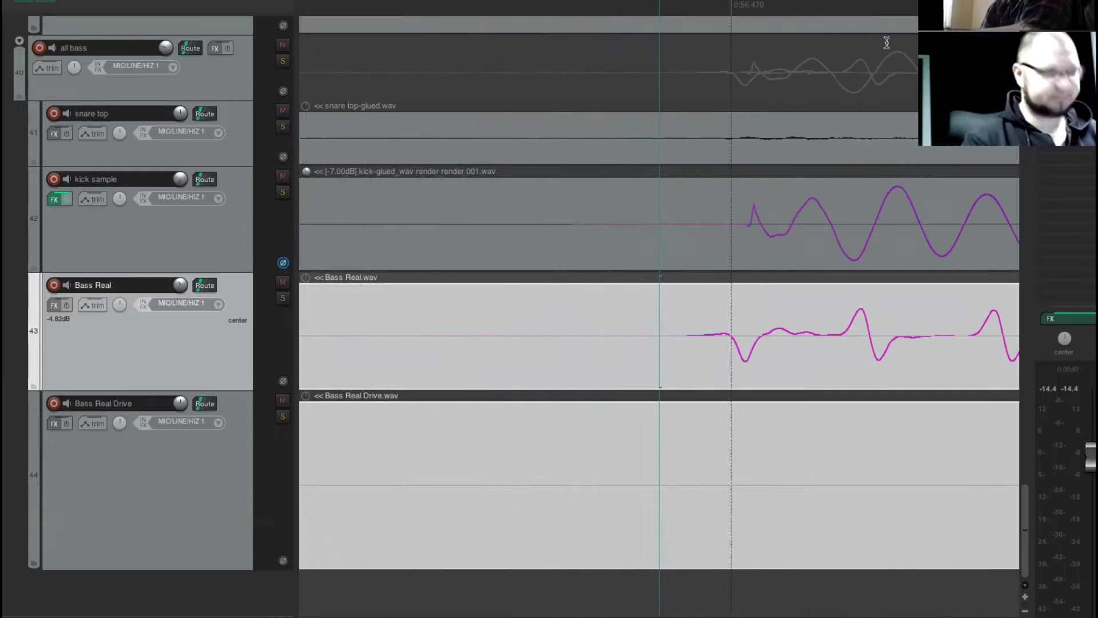
drag(660, 340, 754, 330)
- Place a stretch marker on both bass items in the gap just before the 0:58.487 kick and pull it slightly earlier
scroll(754, 330, down, 10)
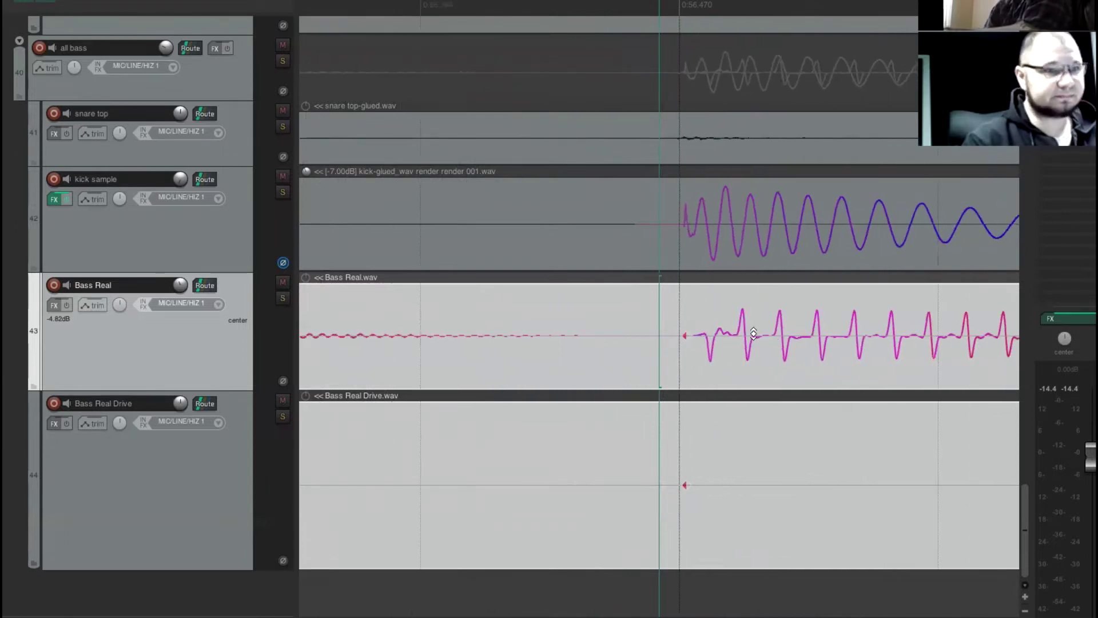
scroll(755, 330, right, 5)
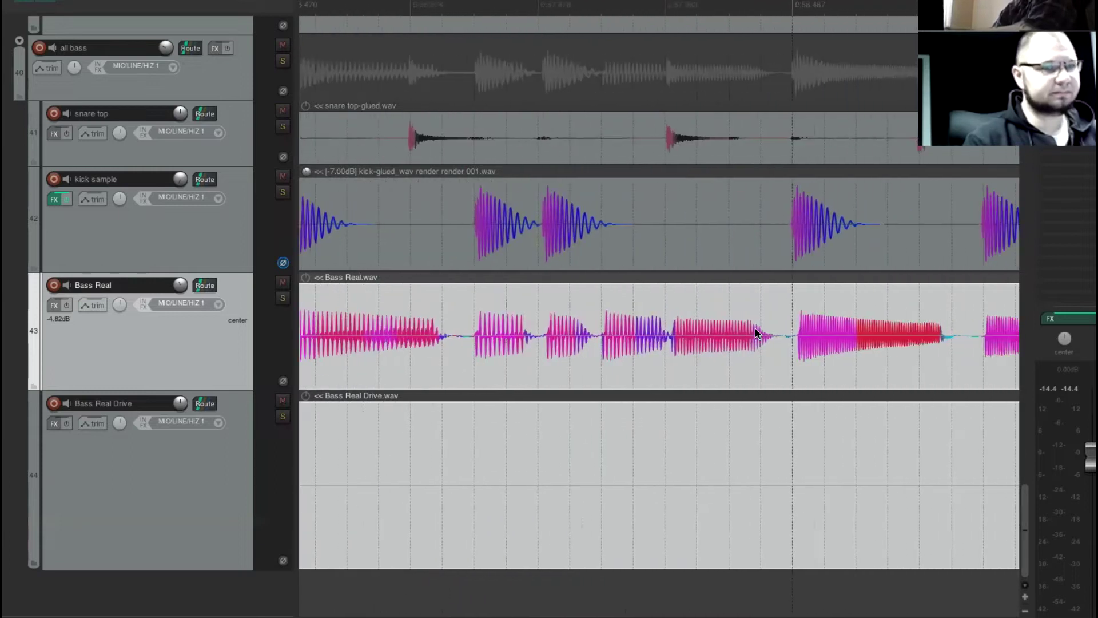
click(760, 16)
scroll(719, 143, up, 8)
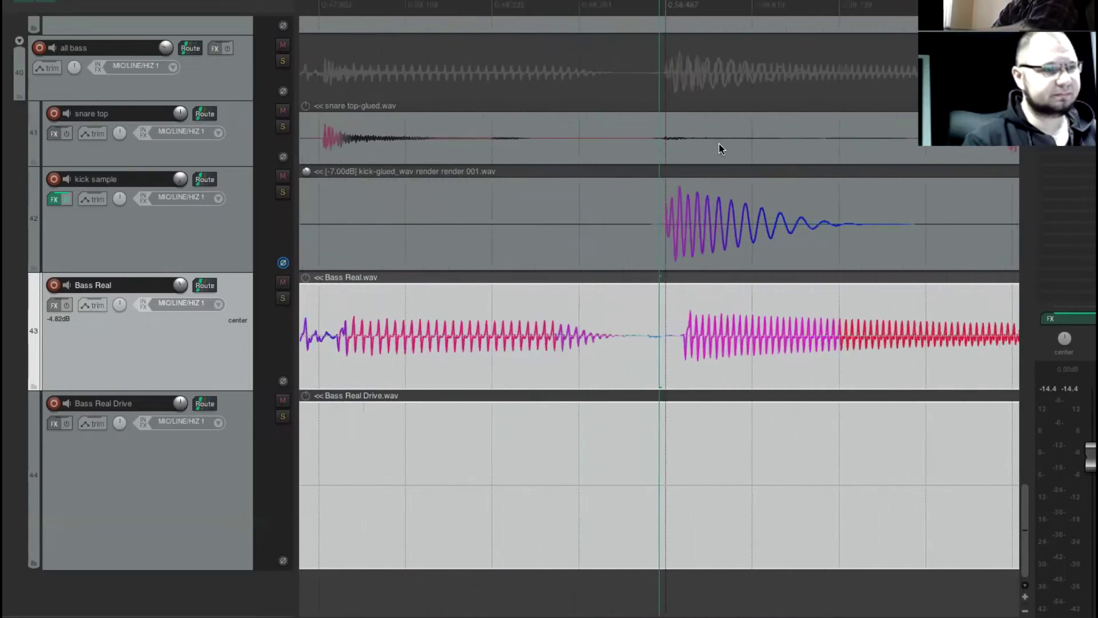
scroll(720, 349, up, 3)
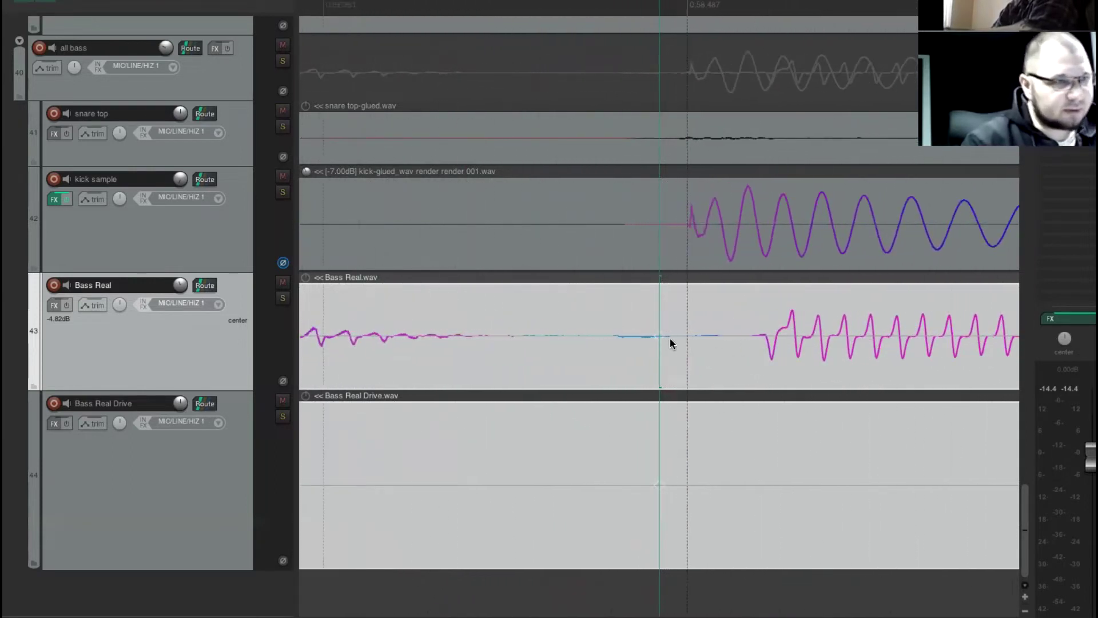
drag(659, 336, 645, 338)
- Add a stretch marker to both bass items at the note onset after the 1:00.504 kick and pull it back close to the kick
scroll(644, 338, down, 8)
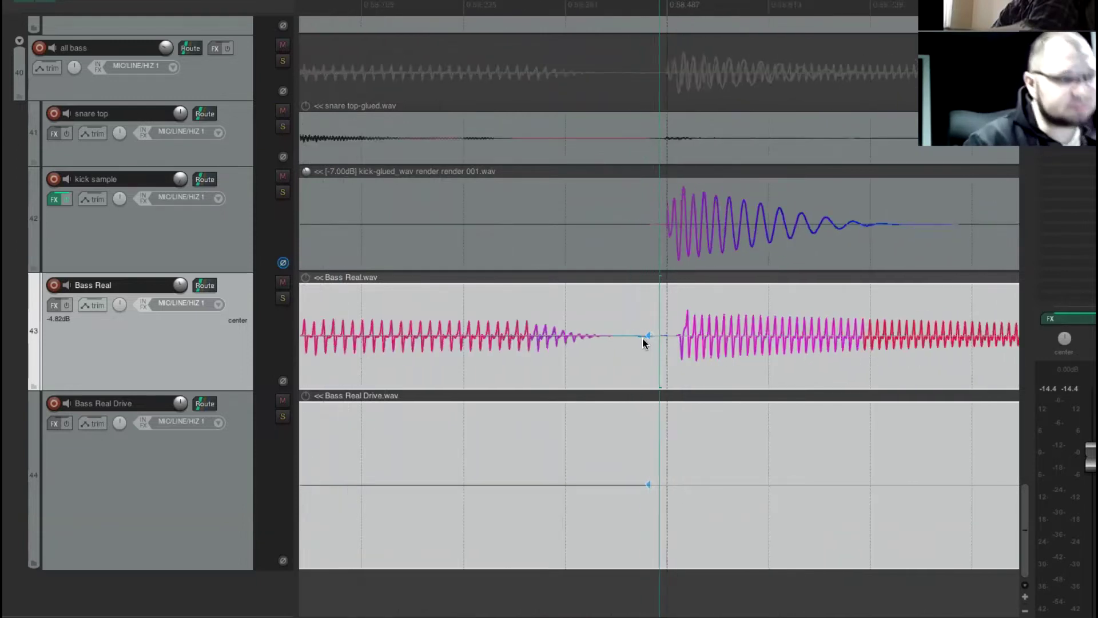
scroll(644, 338, down, 3)
click(896, 5)
scroll(846, 80, up, 10)
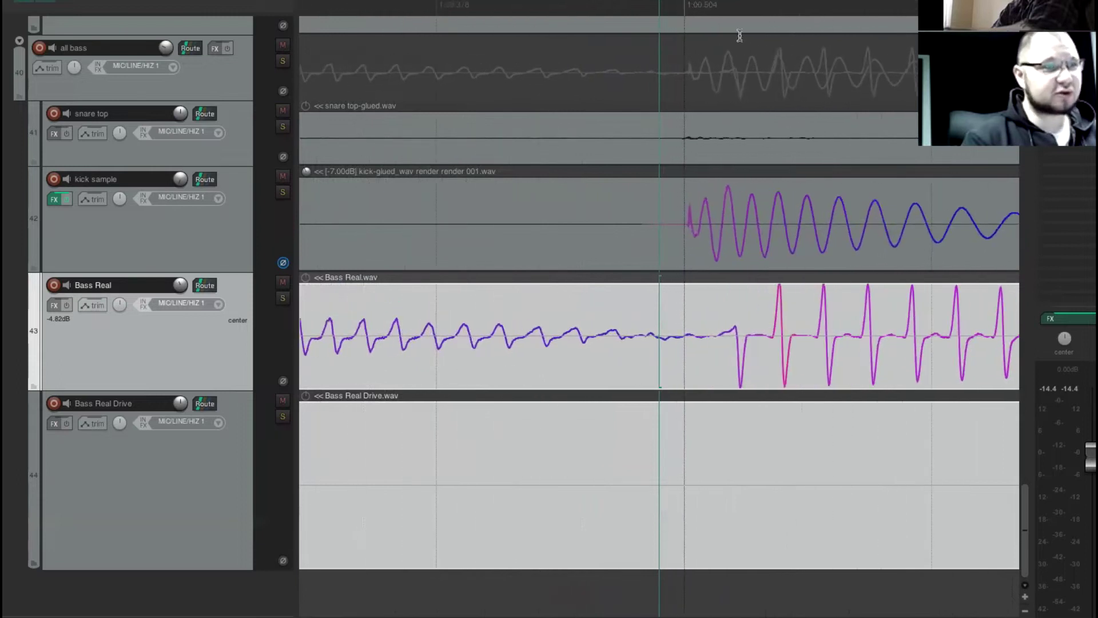
scroll(711, 66, up, 3)
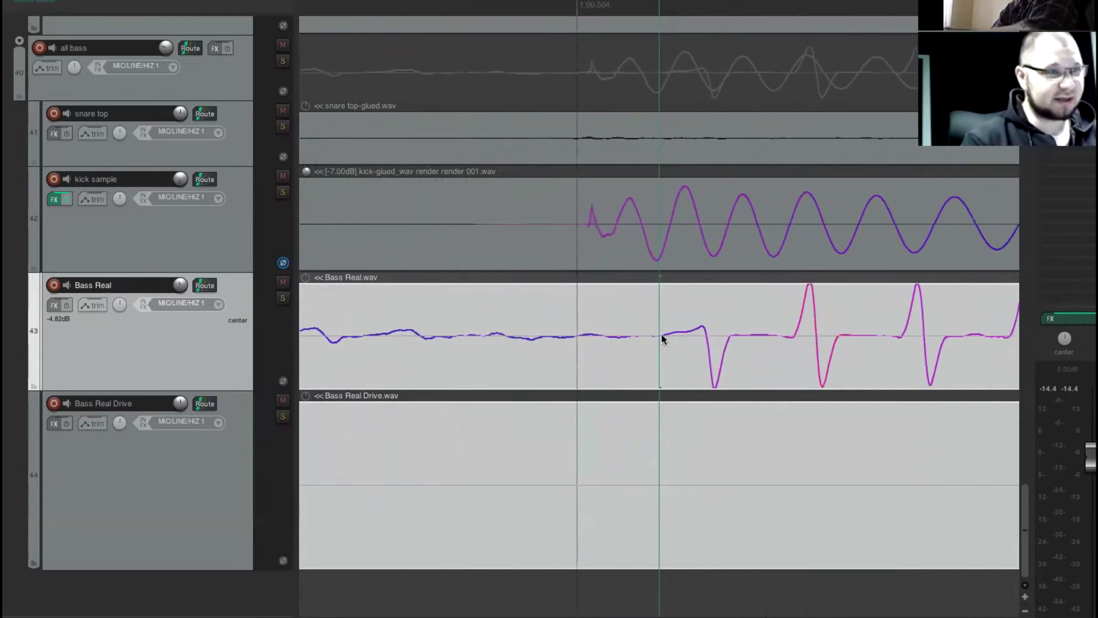
drag(658, 336, 606, 337)
- Add a stretch marker to both bass items at the note change before the 1:02.521 kick and move it later to about 1:02.518
scroll(756, 347, down, 12)
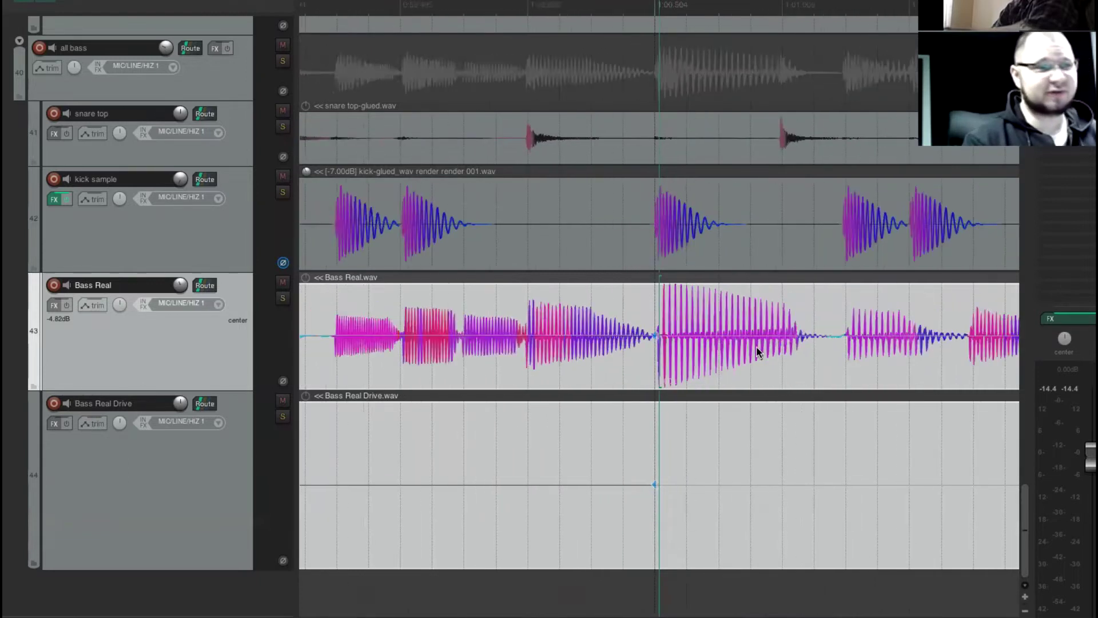
scroll(756, 349, down, 2)
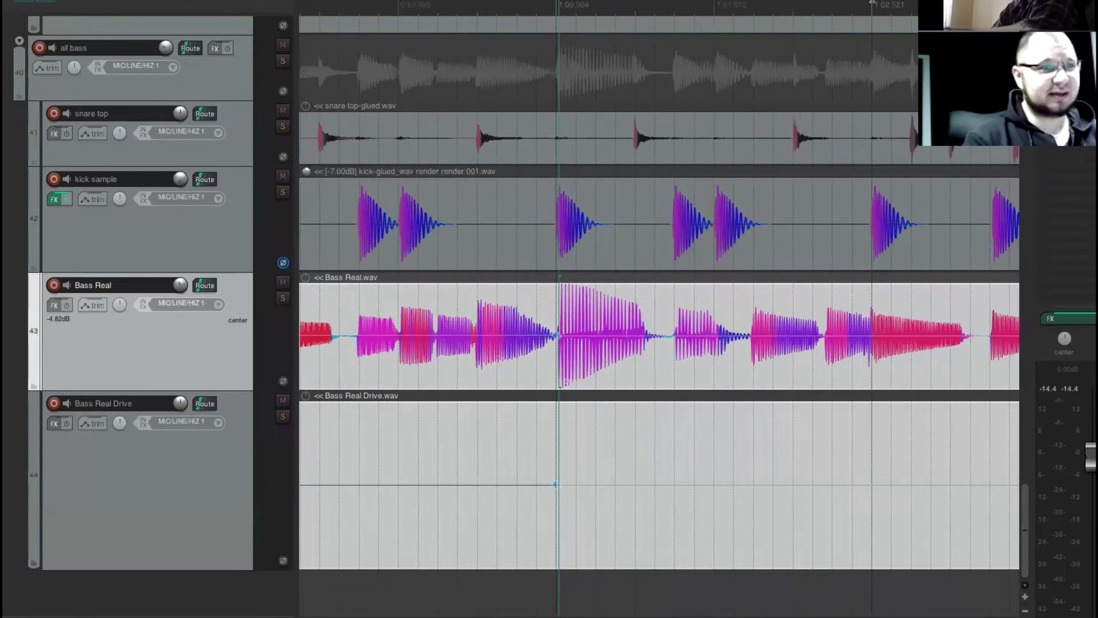
scroll(595, 147, up, 15)
scroll(595, 146, up, 3)
scroll(633, 75, up, 3)
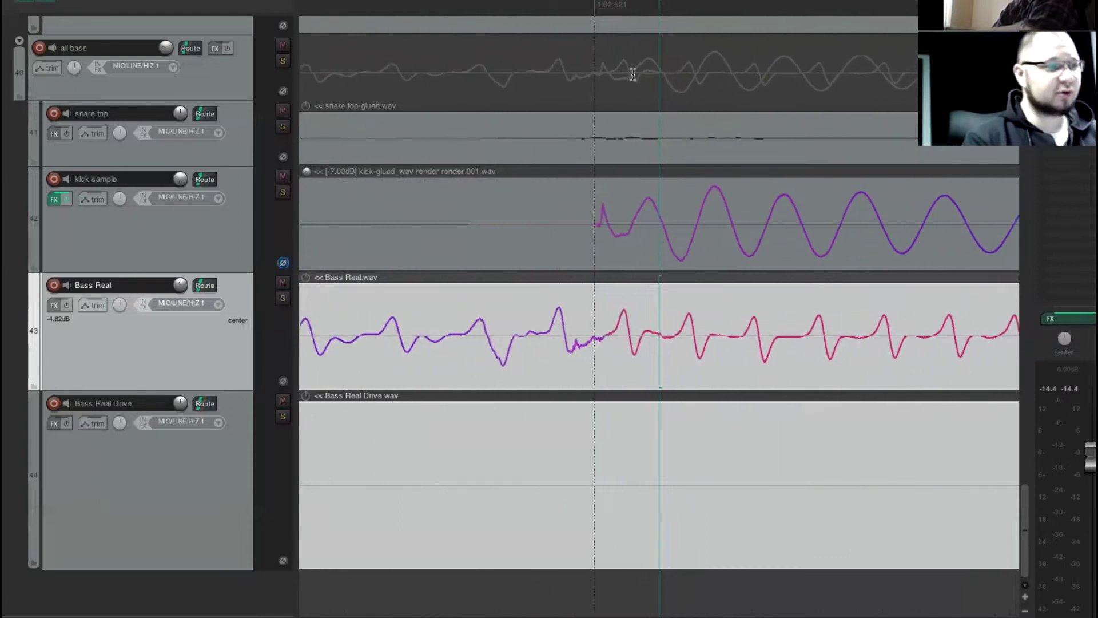
click(537, 12)
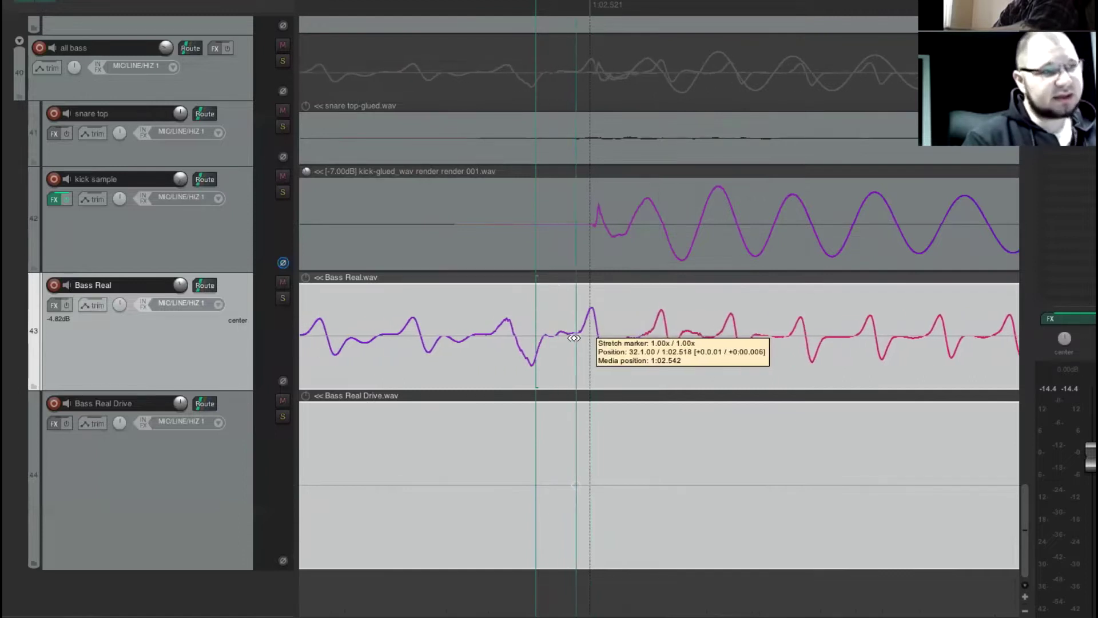
- Add a stretch marker to both bass items just before the 1:04.537 kick and move it slightly later to about 1:04.535
scroll(575, 338, down, 8)
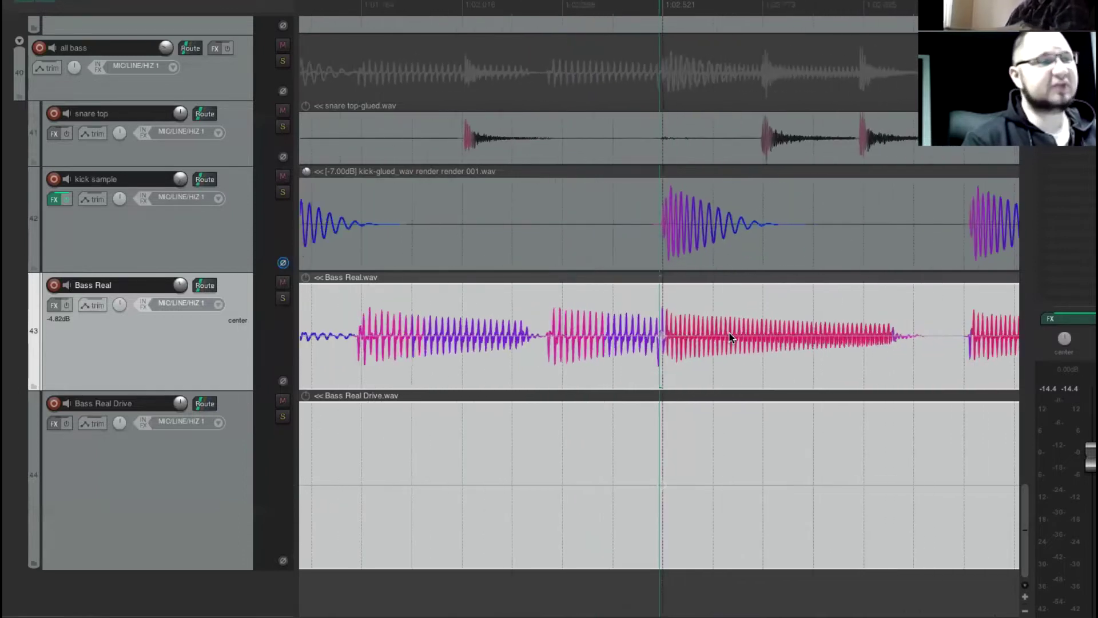
scroll(740, 324, left, 5)
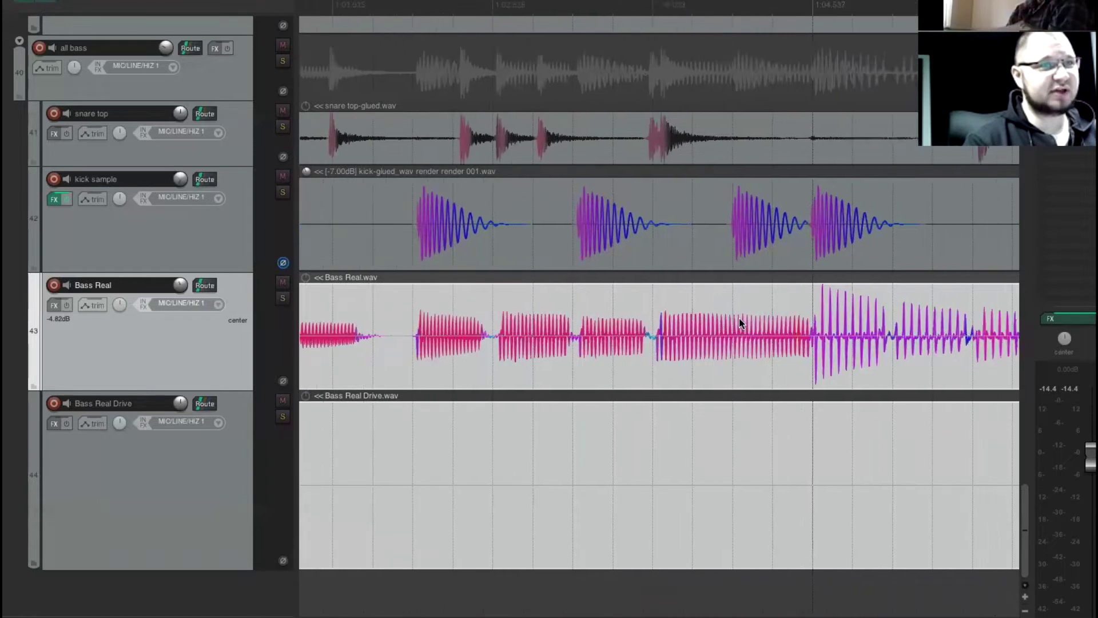
scroll(791, 251, right, 5)
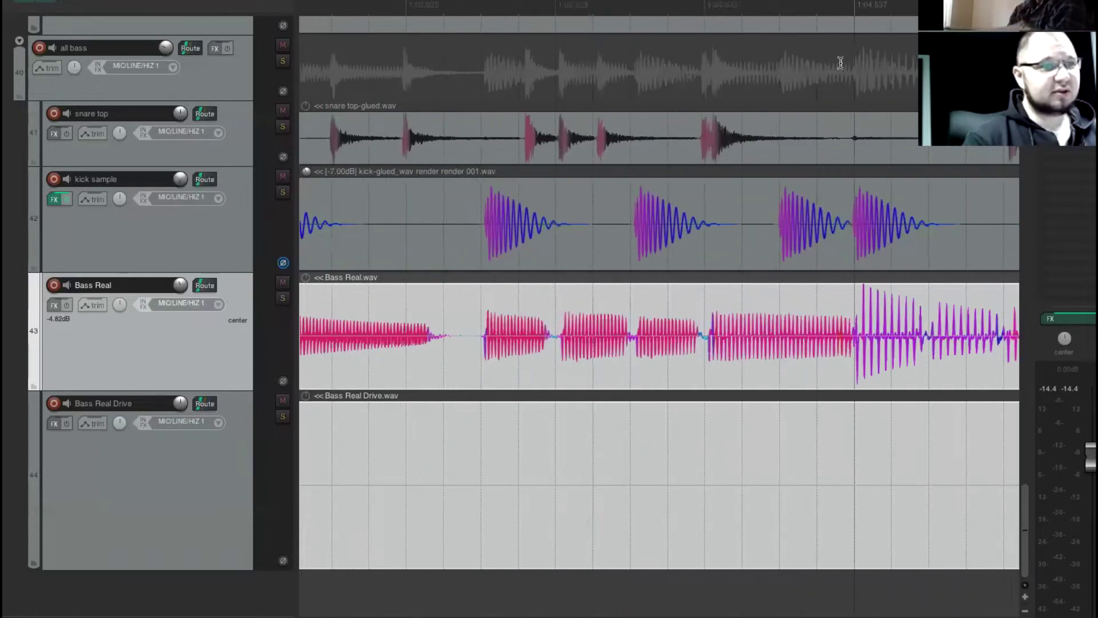
scroll(814, 93, up, 8)
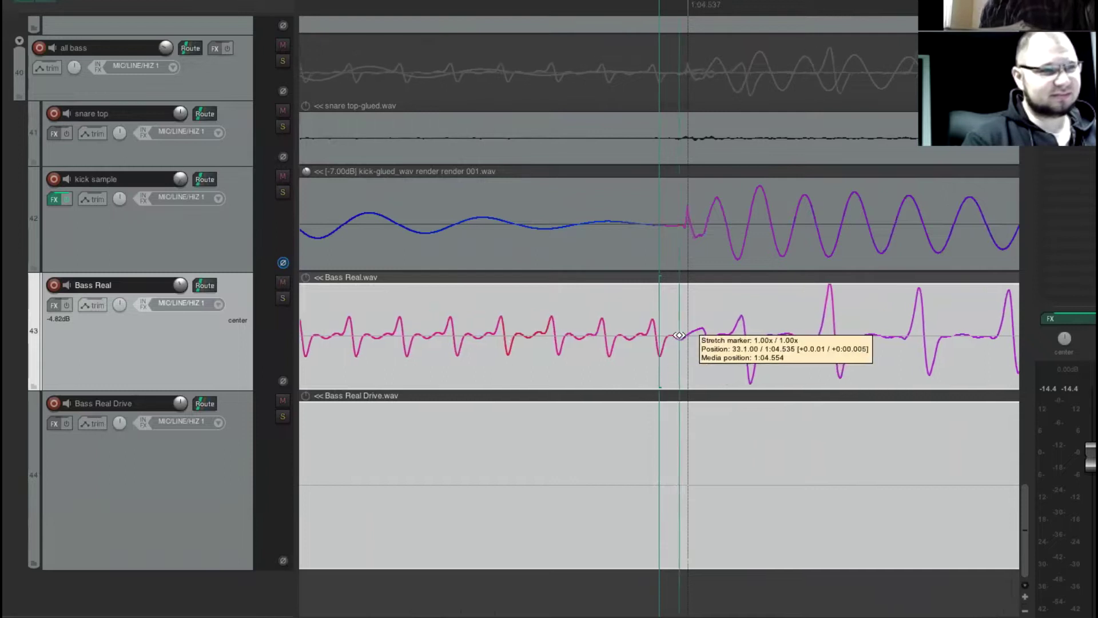
- Add a stretch marker to both bass items just before the 1:06.554 kick and move it later to about 1:06.560
scroll(692, 334, down, 8)
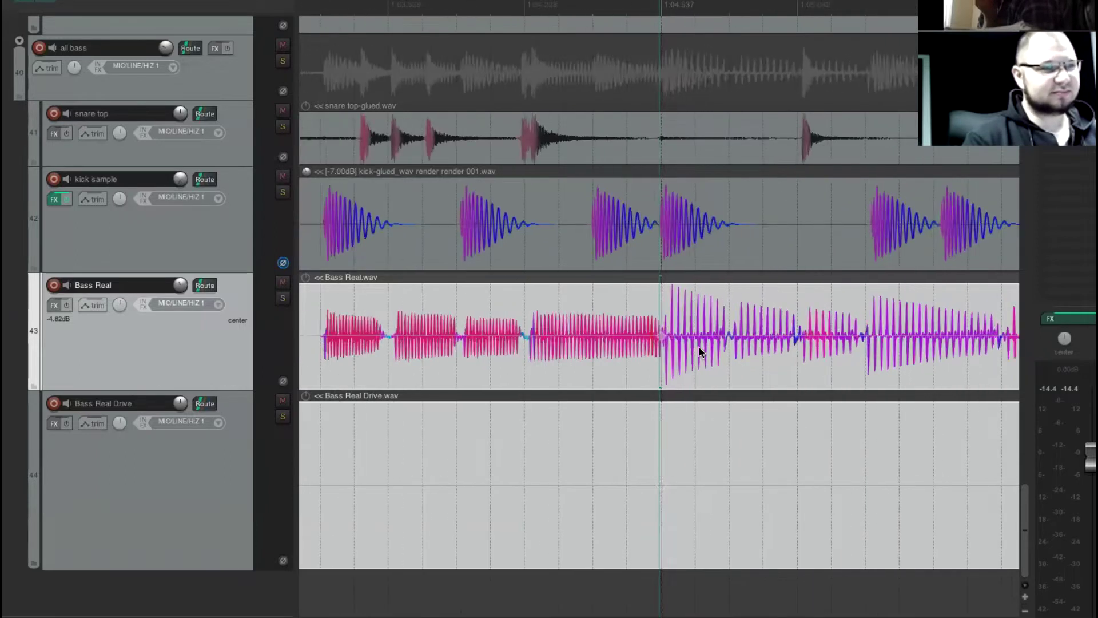
scroll(699, 350, down, 4)
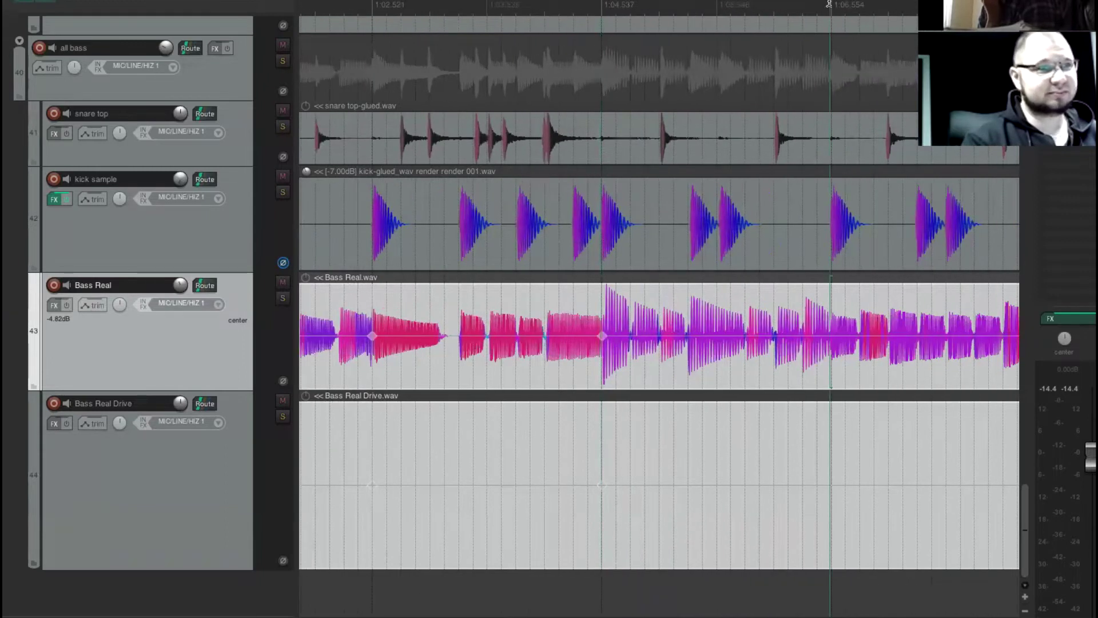
scroll(827, 19, up, 10)
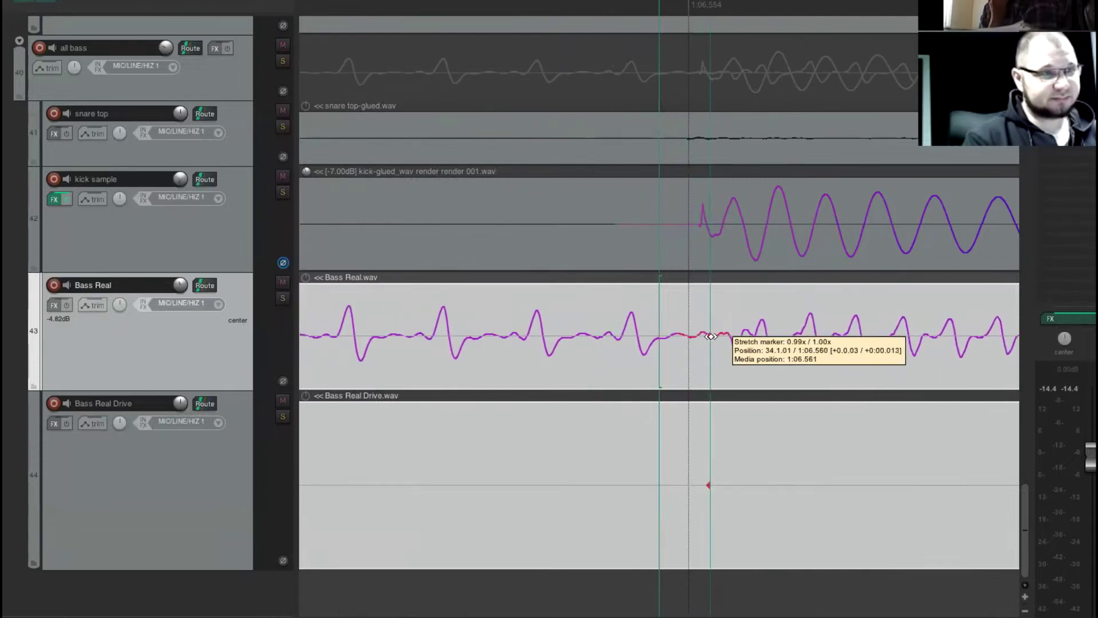
- Place a stretch marker on both bass items at the onset of the 1:08.571 kick
scroll(707, 358, down, 8)
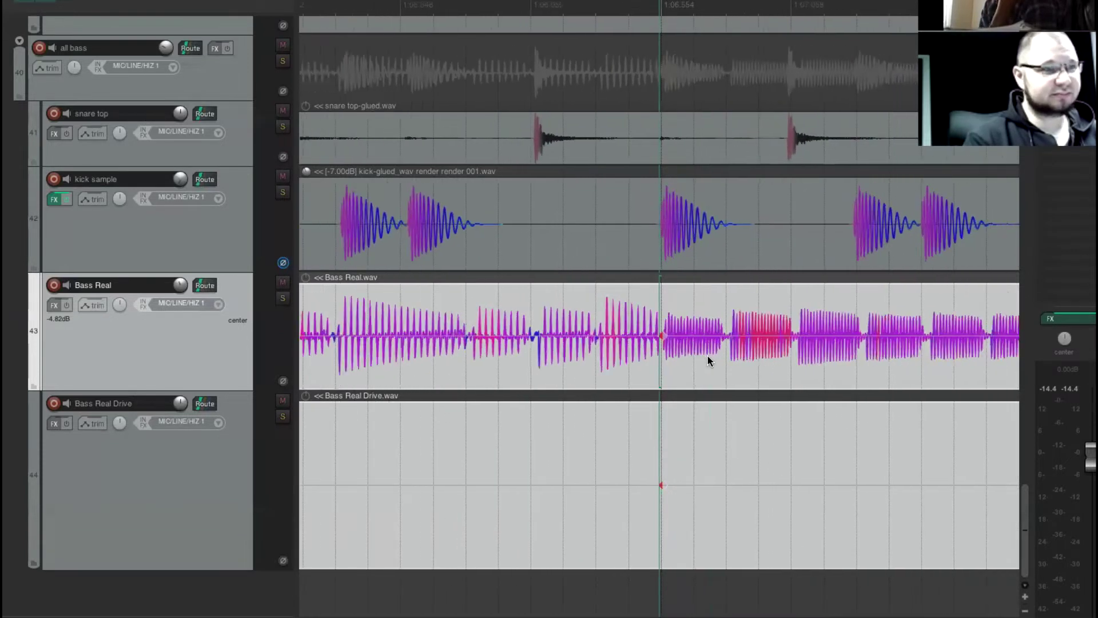
scroll(714, 353, right, 3)
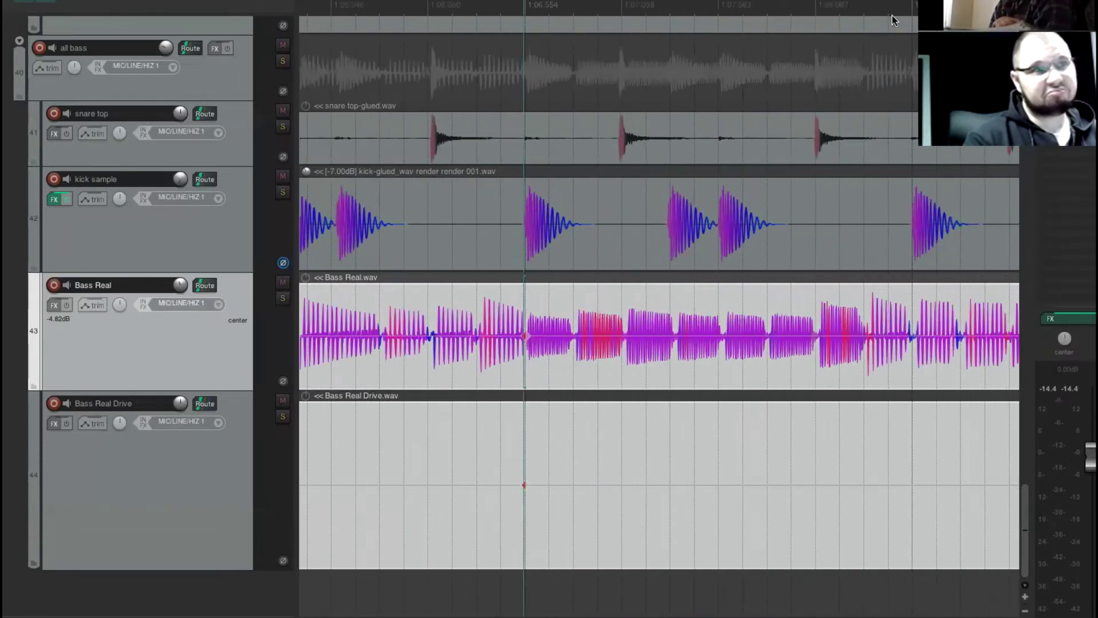
scroll(901, 29, up, 10)
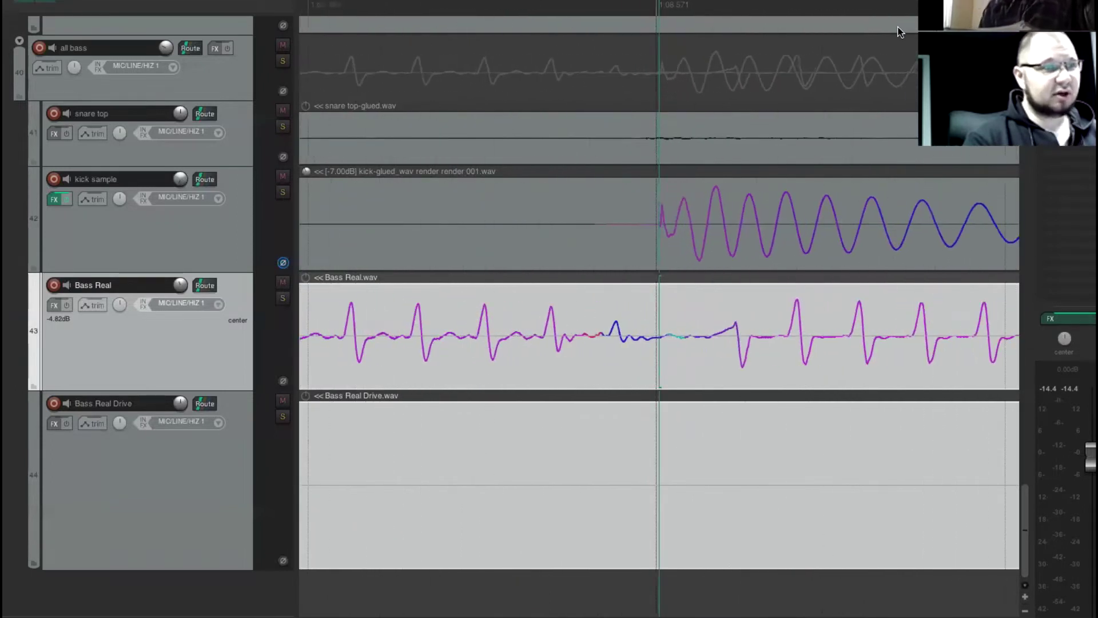
- Add a stretch marker to both bass items at the note change just before the 1:10.588 kick and nudge it slightly later
scroll(831, 169, down, 8)
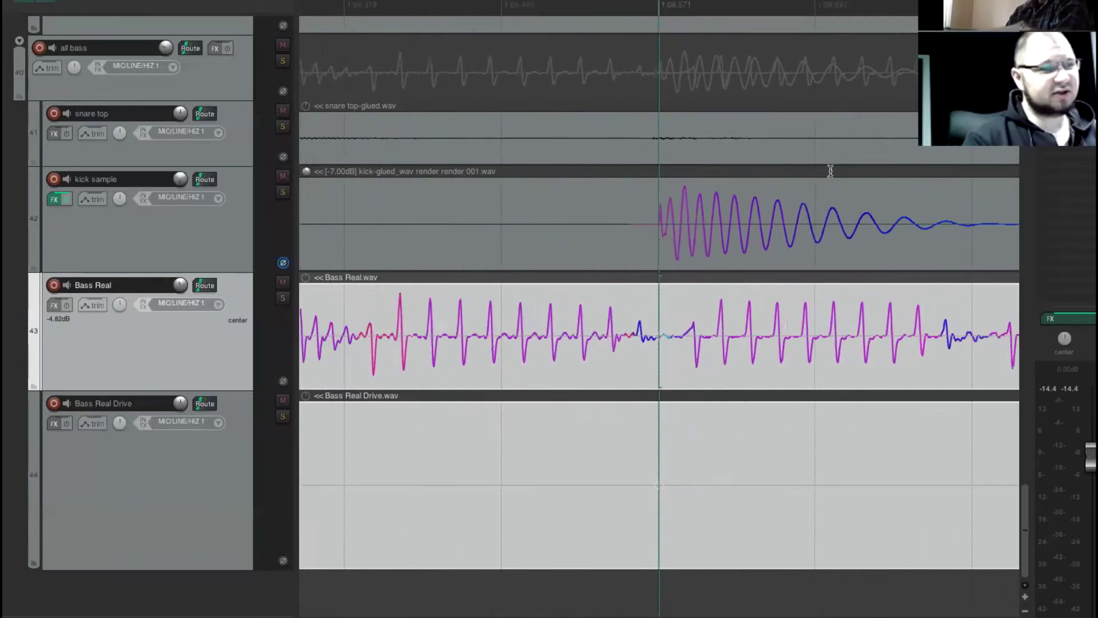
scroll(831, 171, down, 3)
scroll(830, 170, right, 5)
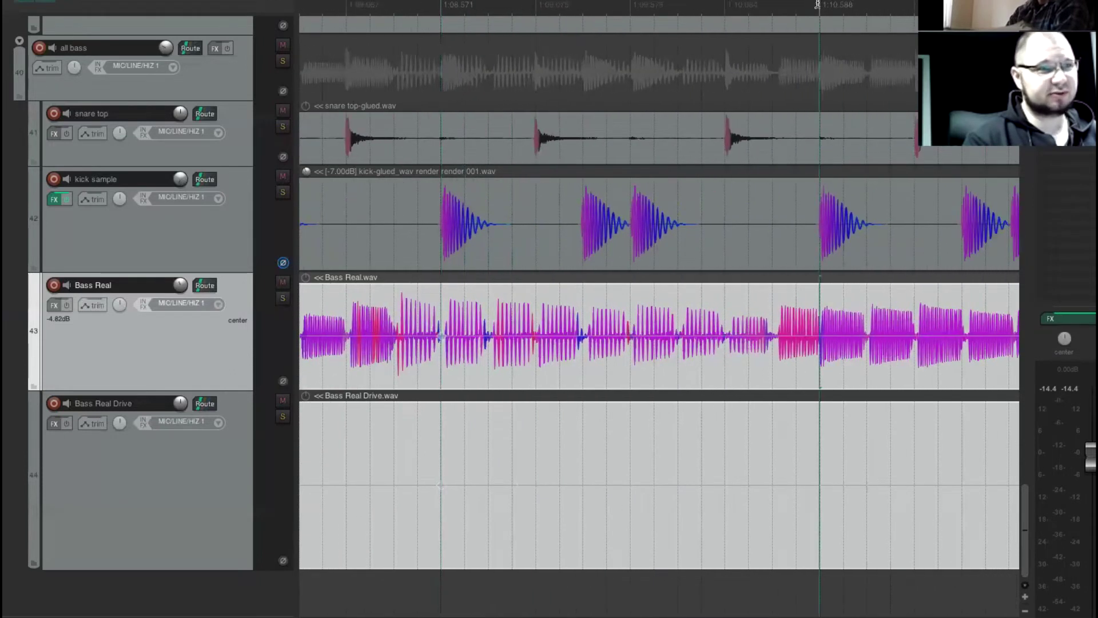
scroll(817, 5, up, 10)
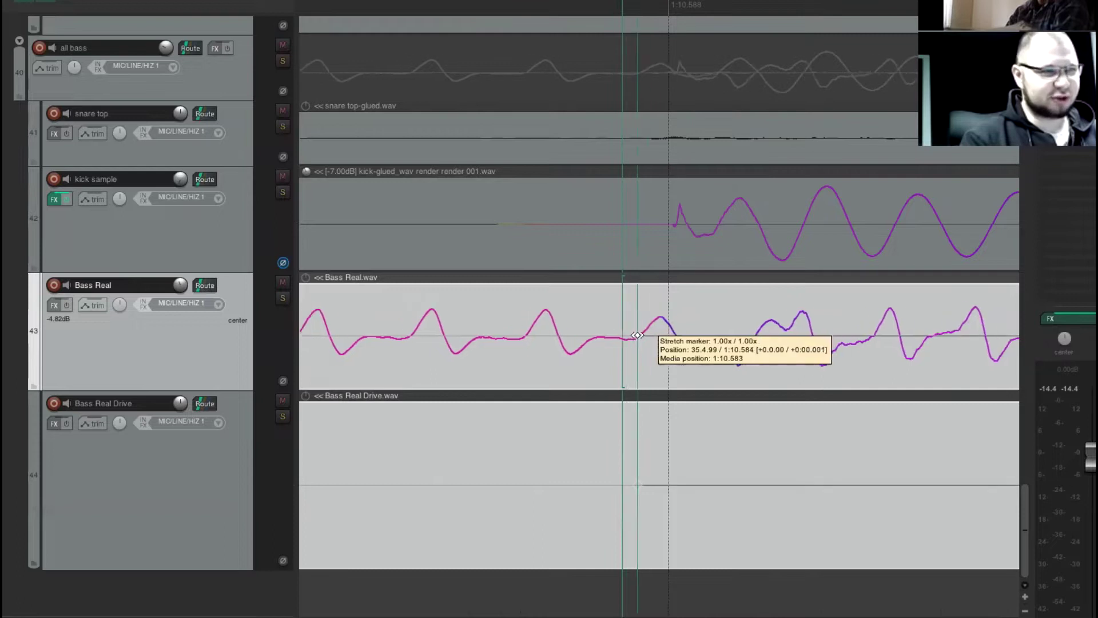
- Add a stretch marker to both bass items at the note onset after the 1:12.605 kick and pull it back to 1:12.605
scroll(678, 332, down, 8)
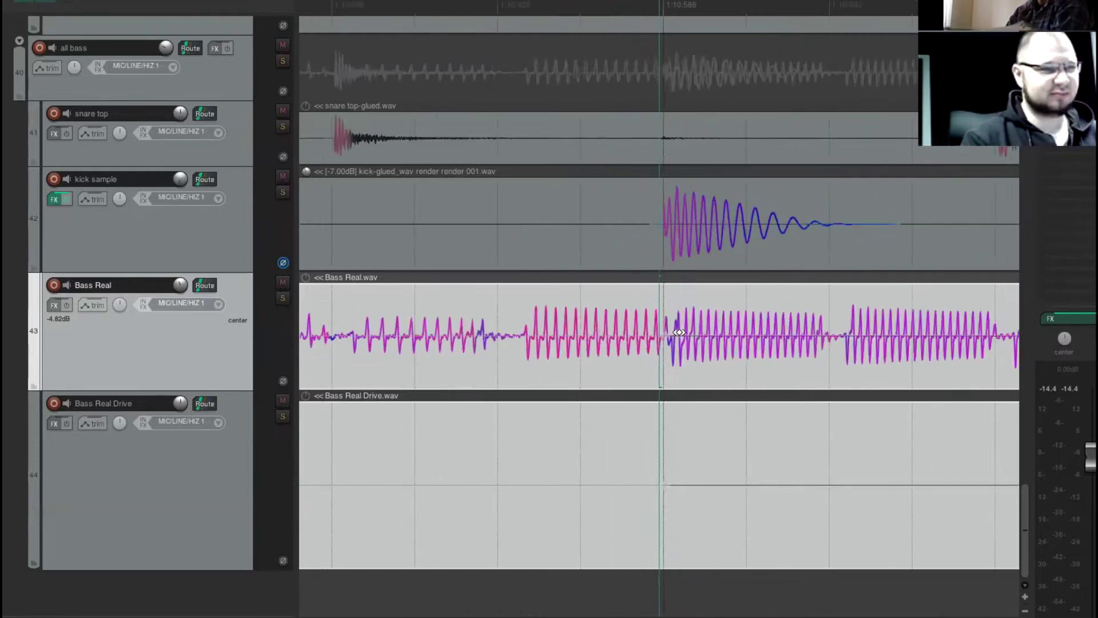
scroll(684, 320, right, 6)
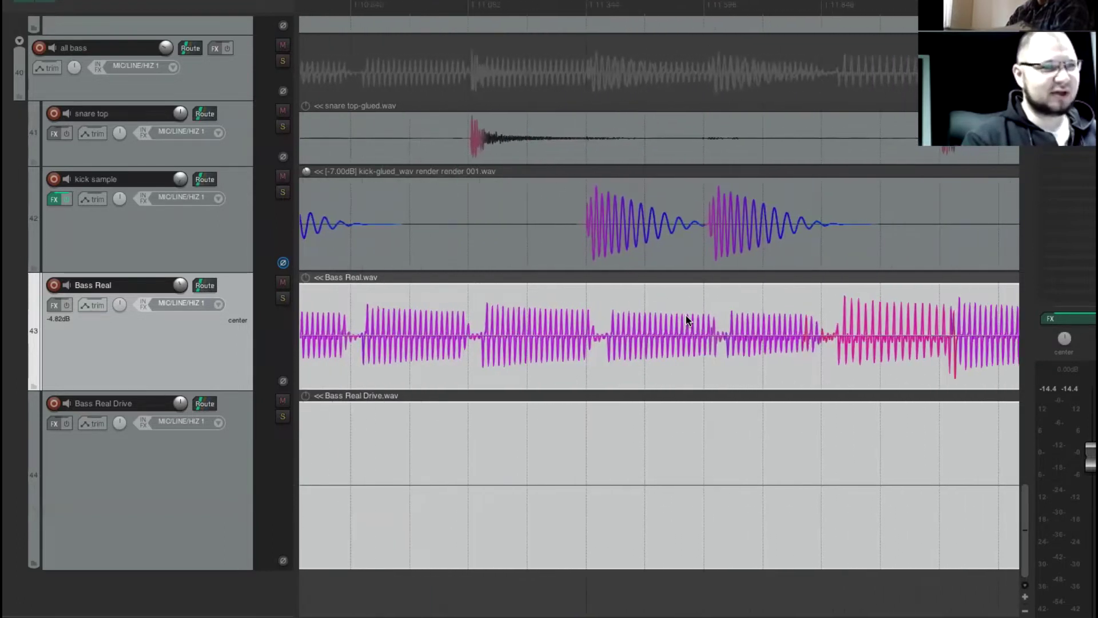
scroll(838, 242, right, 6)
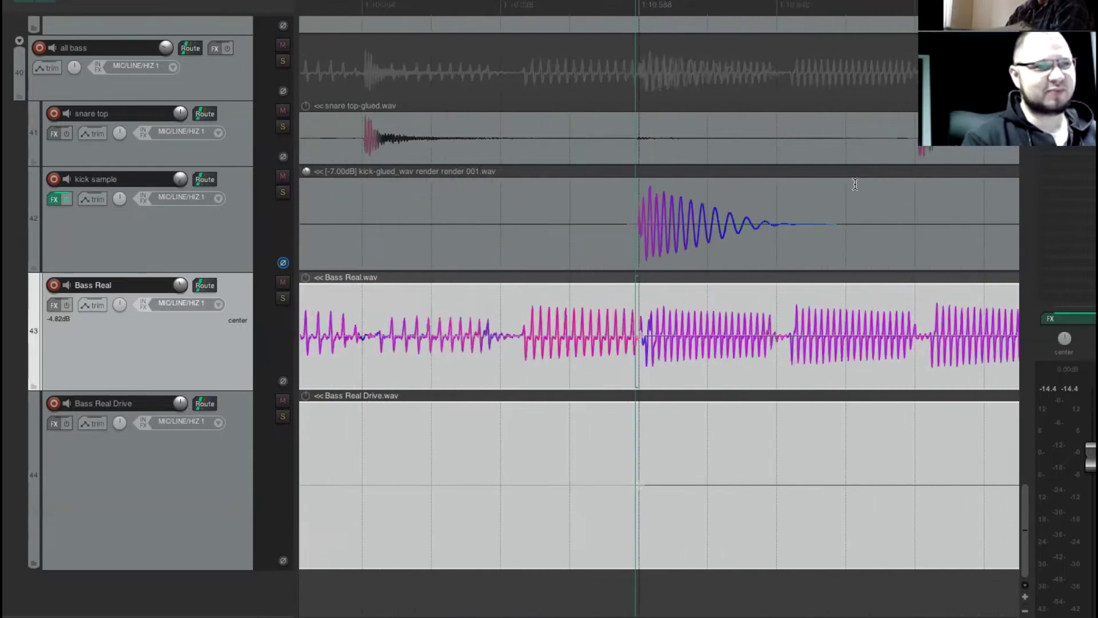
scroll(905, 103, right, 3)
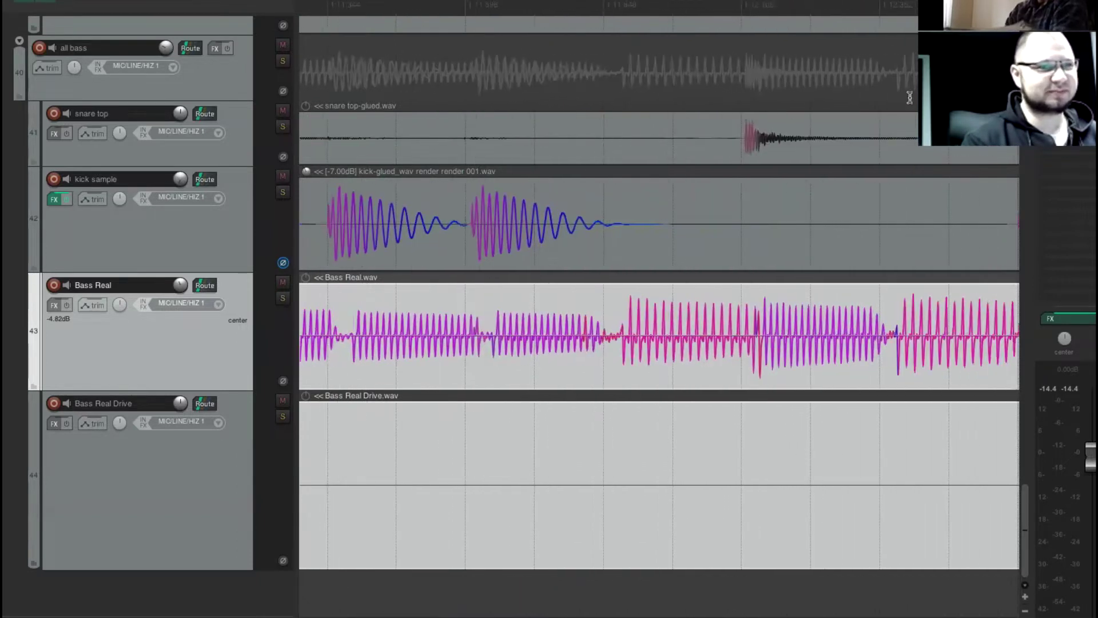
scroll(776, 73, up, 8)
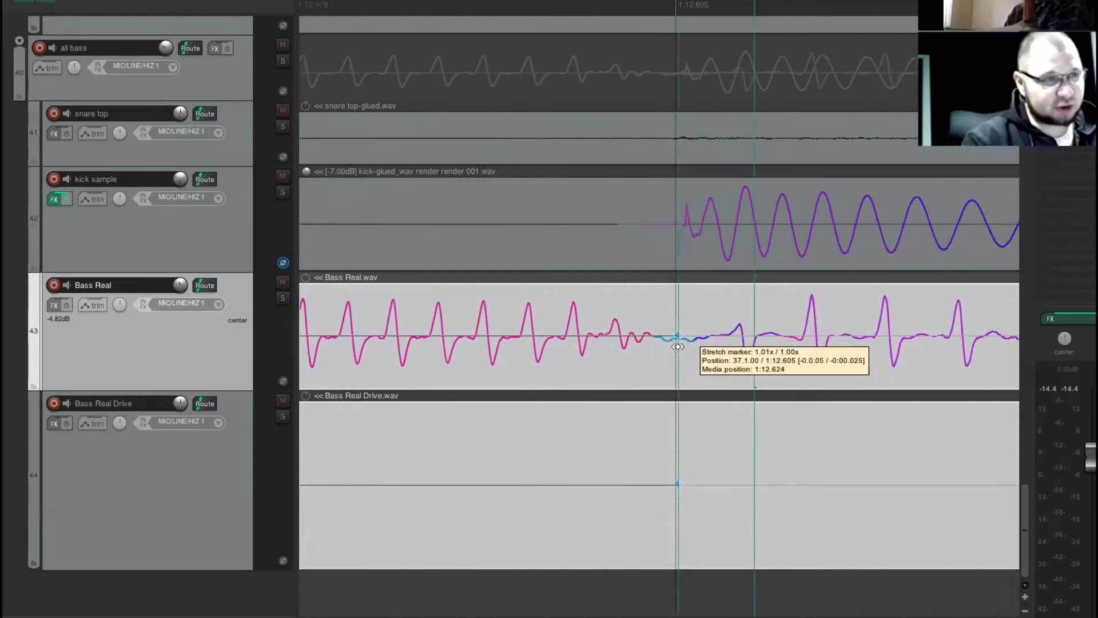
- Place a stretch marker on both bass items at the note change just after the 1:14.621 kick
scroll(821, 349, down, 10)
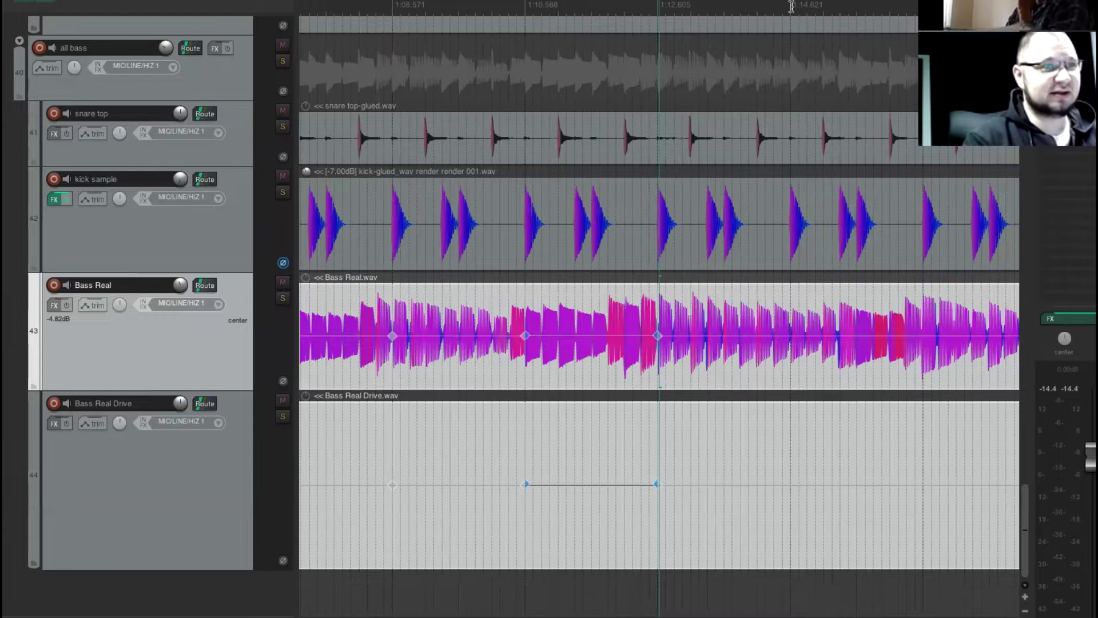
scroll(788, 23, up, 10)
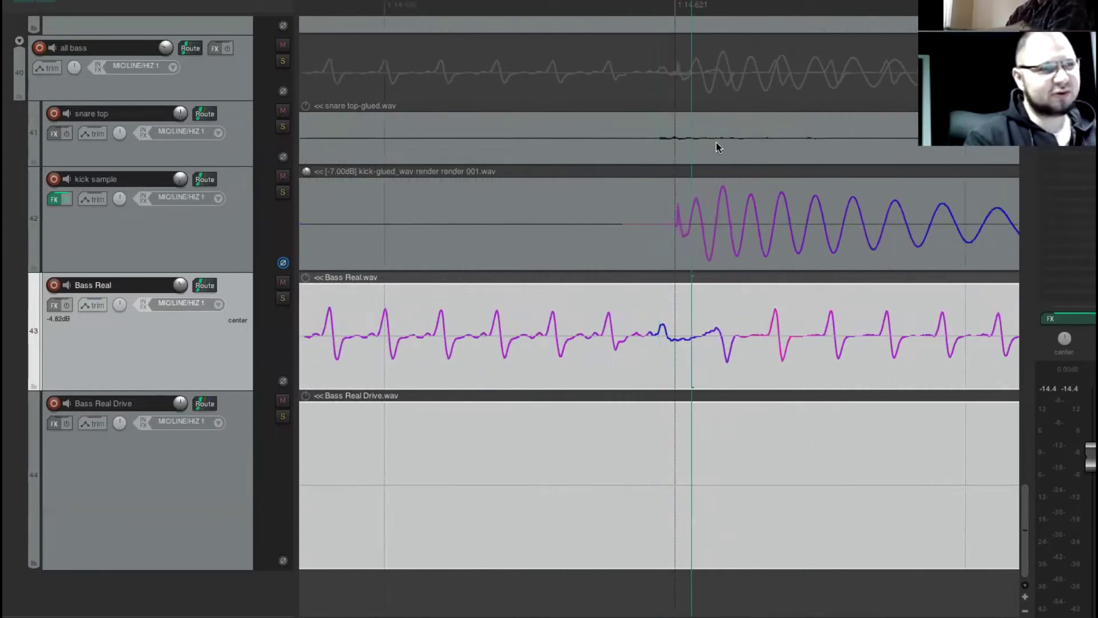
scroll(733, 275, up, 2)
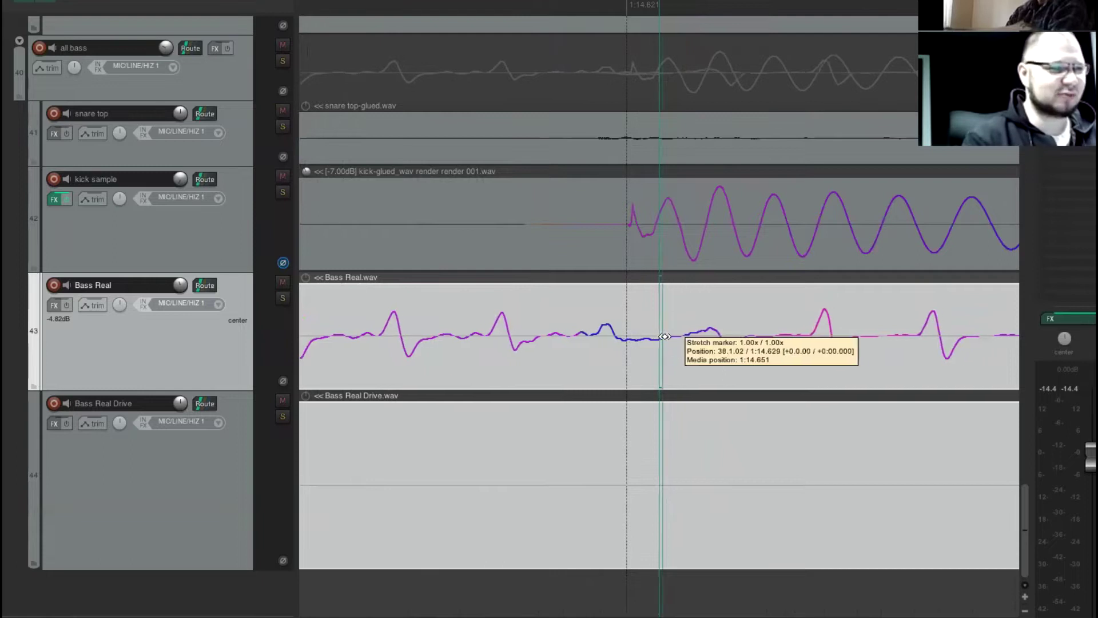
scroll(747, 338, down, 8)
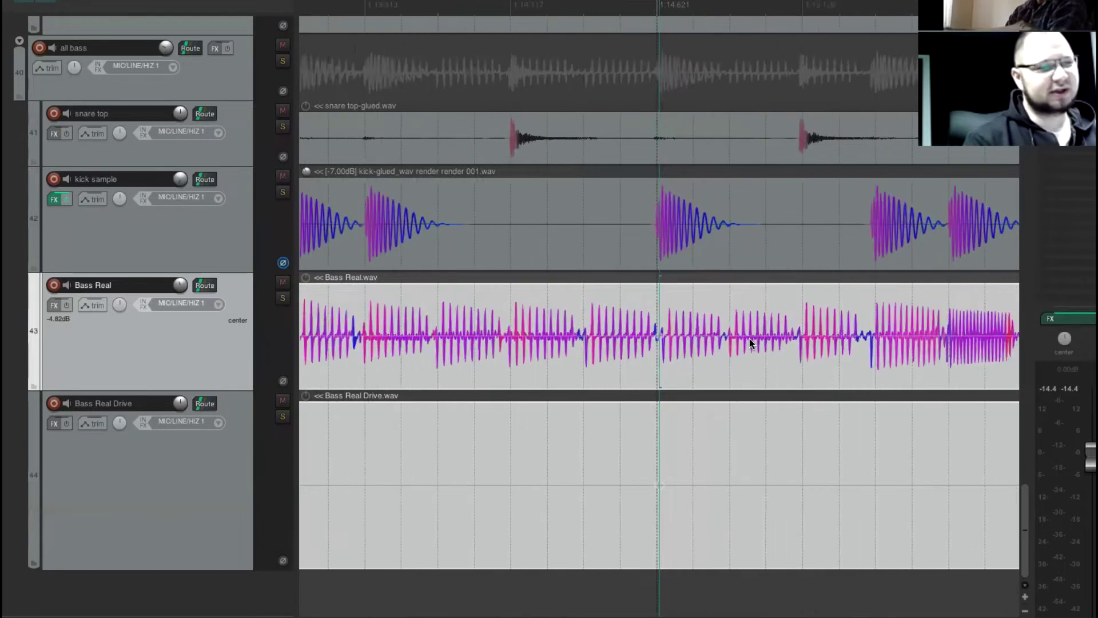
- Add a stretch marker to both bass items at the note change by the 1:16.638 kick and move it to 1:16.645
scroll(749, 339, down, 2)
scroll(765, 331, right, 5)
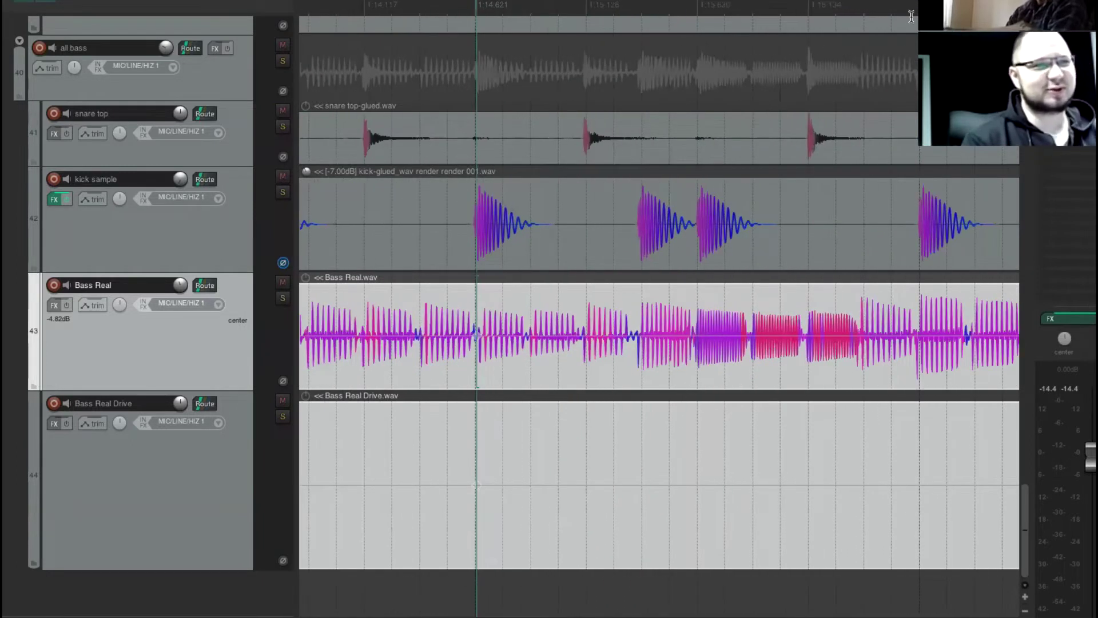
scroll(844, 166, up, 8)
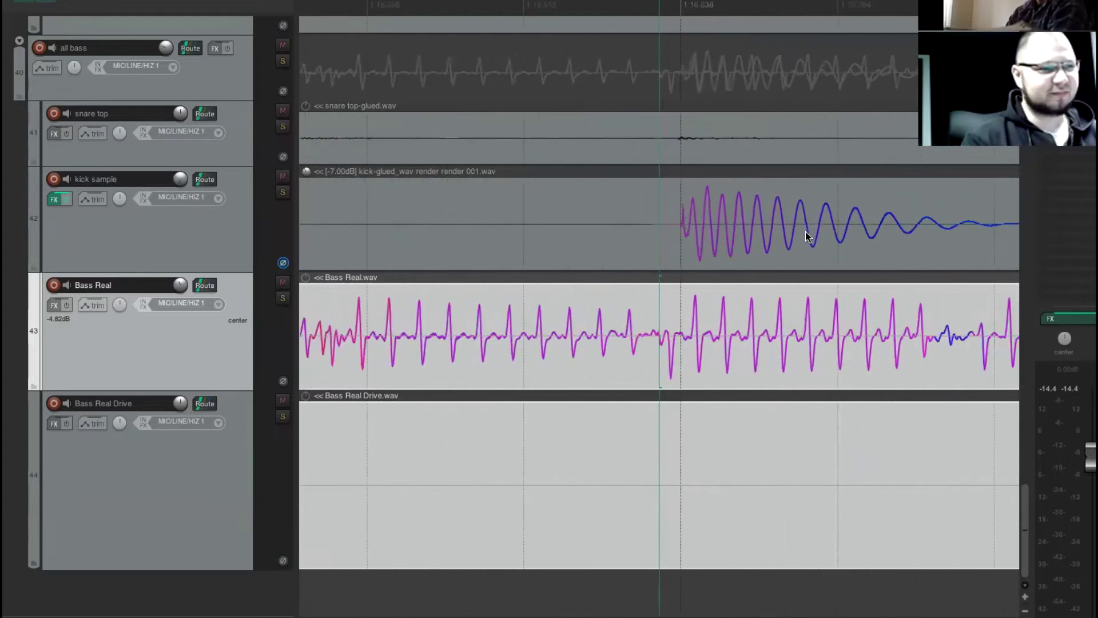
scroll(830, 236, up, 3)
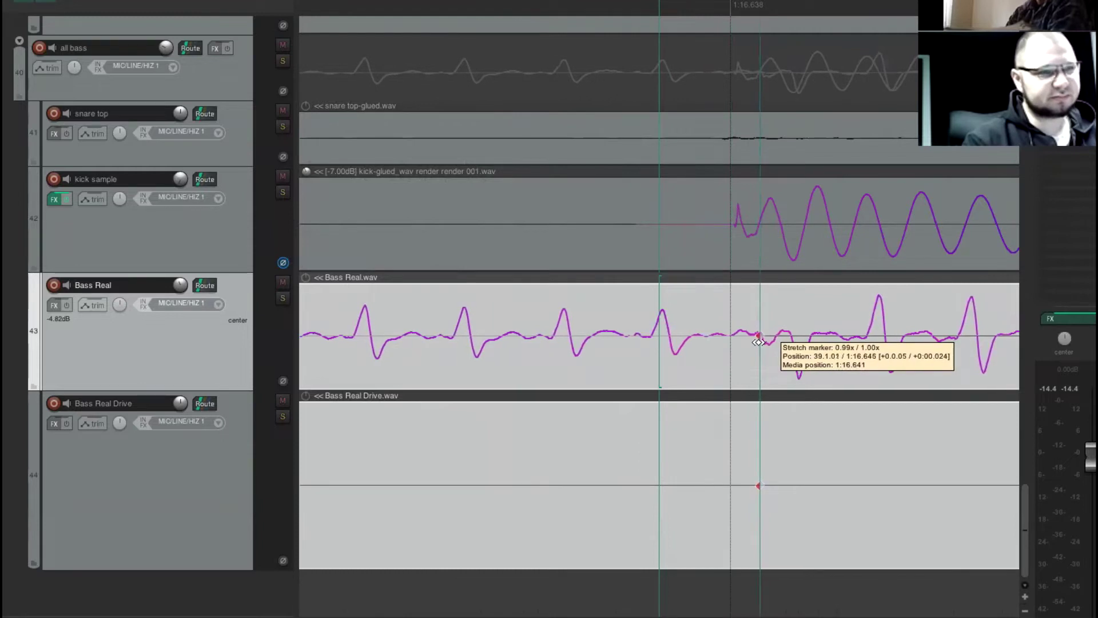
scroll(817, 417, down, 8)
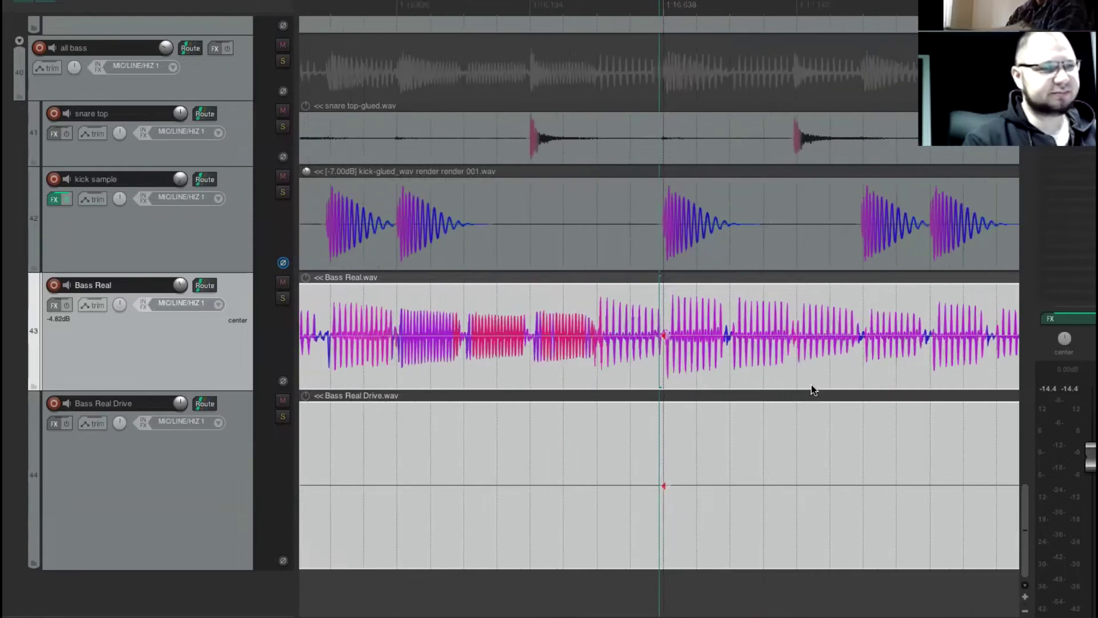
- Continue adding stretch markers to both bass items at the strong-beat kicks following 1:16.638, up to the 1:34.789 kick
scroll(815, 390, right, 2)
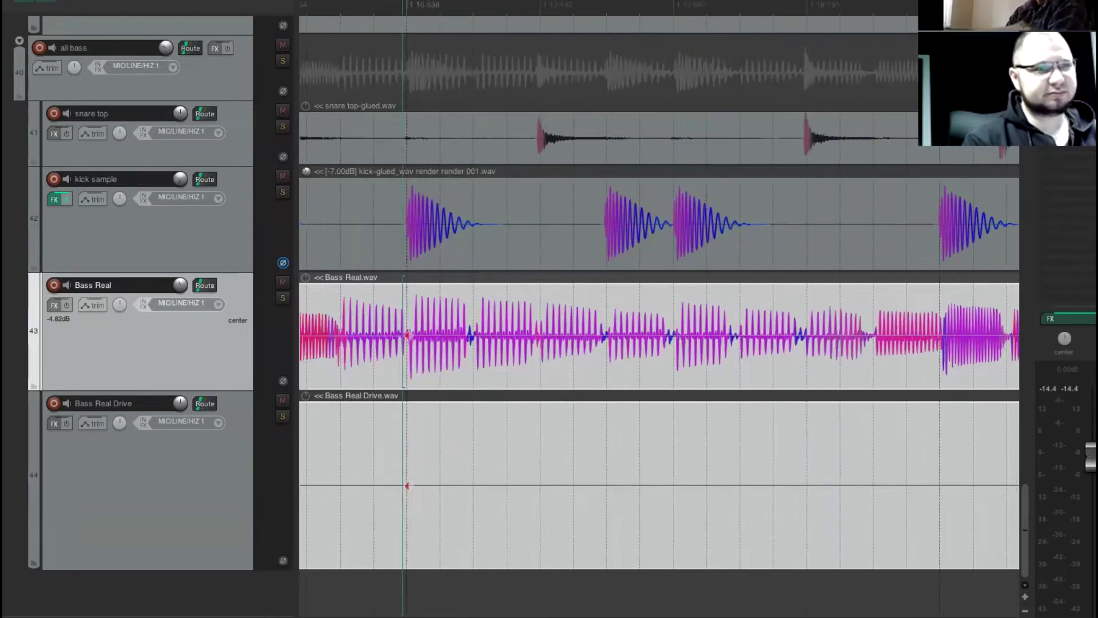
scroll(635, 336, up, 6)
drag(685, 338, 702, 335)
scroll(677, 341, down, 8)
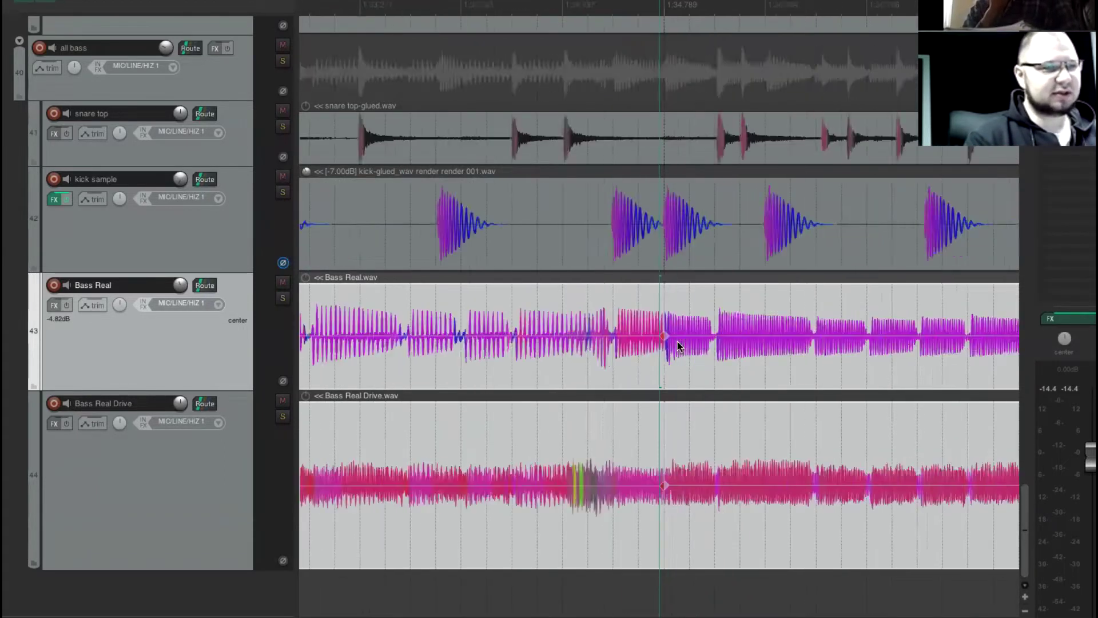
- Fine-tune the position of the stretch marker at the 1:34.789 kick on both bass items
scroll(677, 342, down, 5)
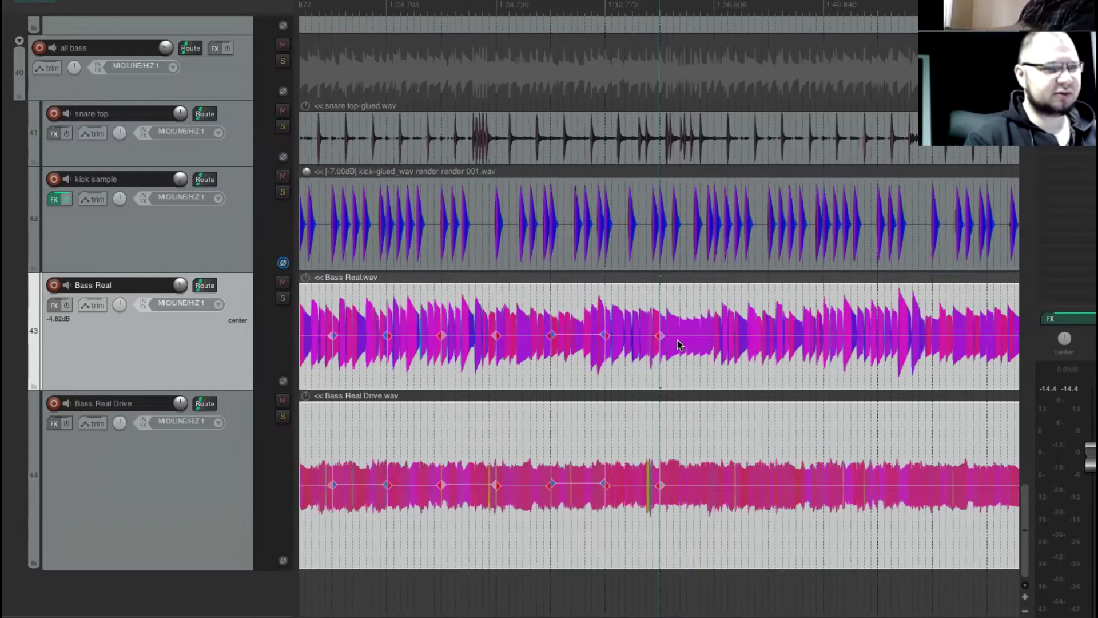
scroll(677, 343, up, 15)
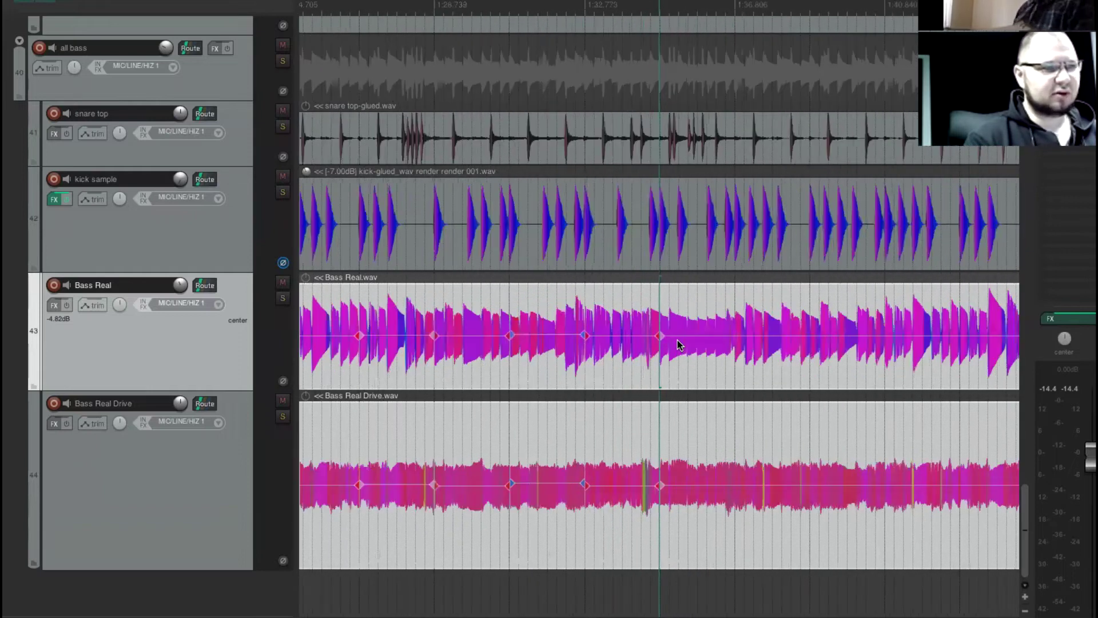
scroll(678, 342, up, 3)
scroll(680, 345, down, 5)
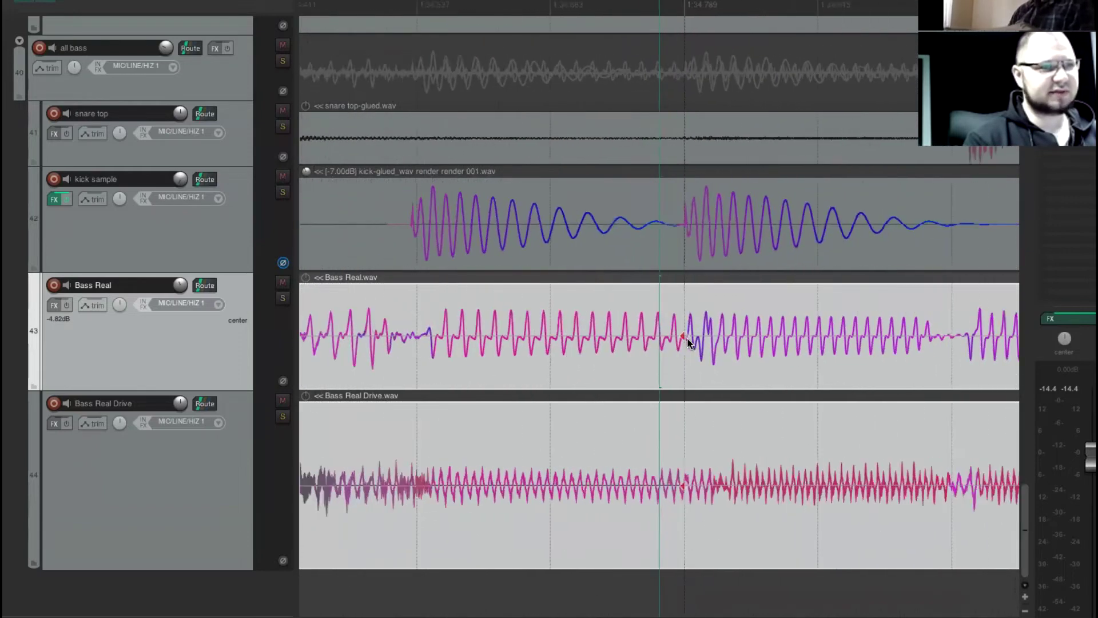
scroll(756, 289, down, 4)
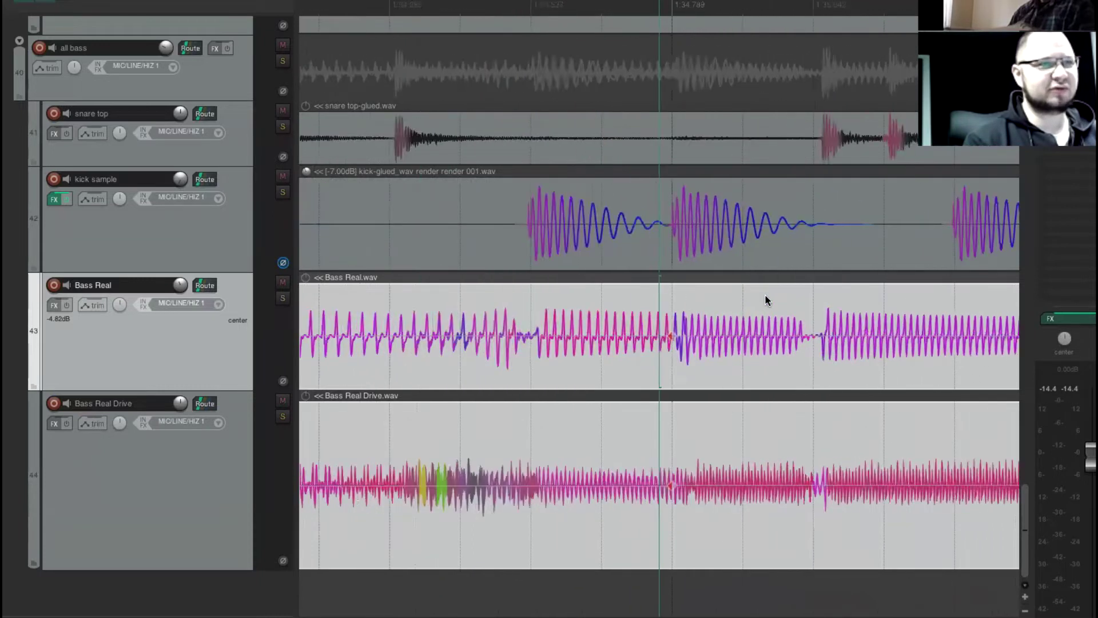
- Place a stretch marker on both bass items at the 1:36.806 kick
scroll(763, 290, right, 10)
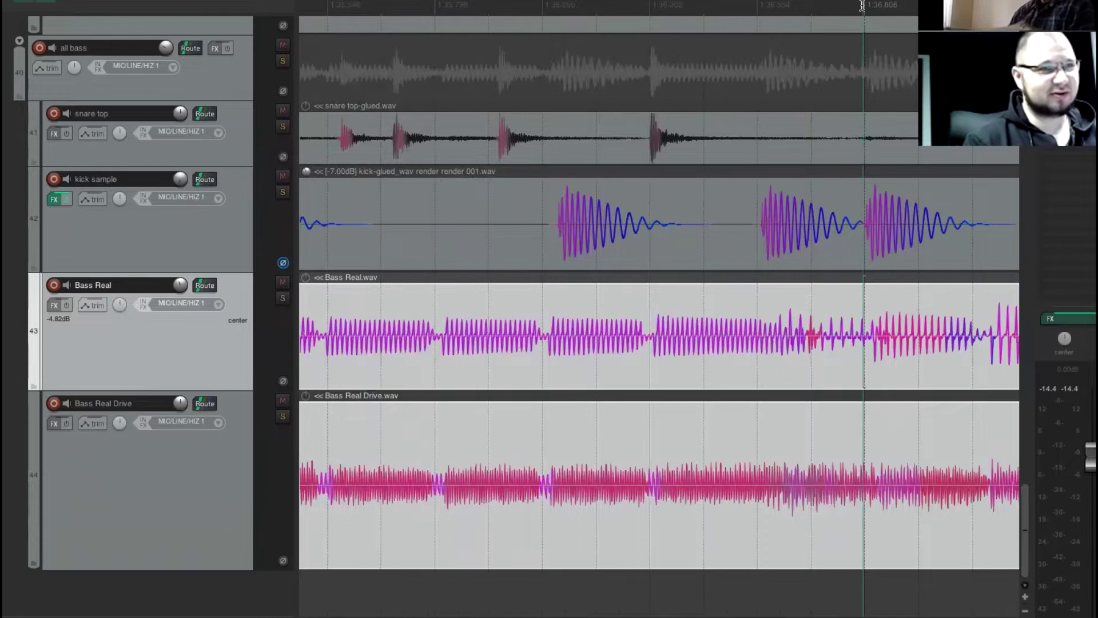
scroll(810, 94, up, 8)
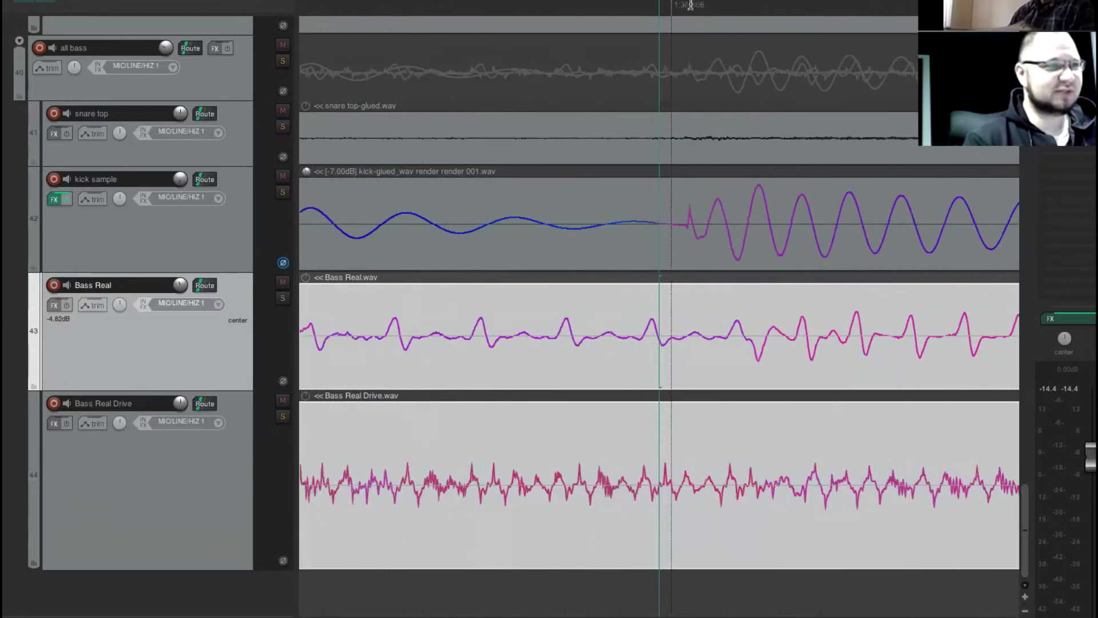
scroll(766, 268, down, 8)
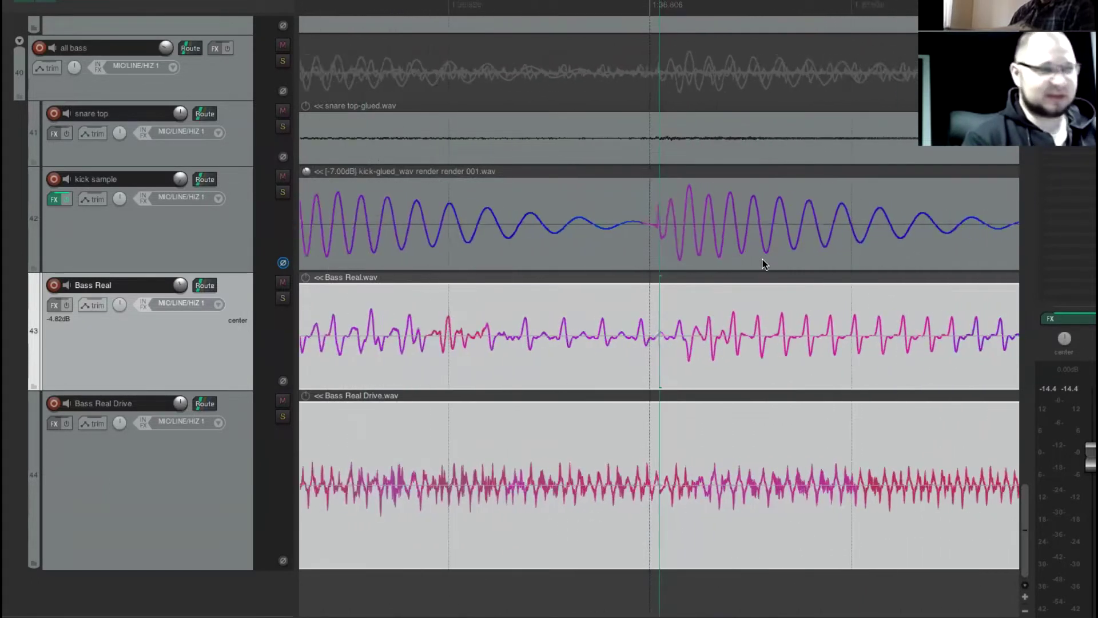
- Add a stretch marker to both bass items in the note gap after the 1:38.823 kick and pull it earlier toward that kick
scroll(765, 258, right, 6)
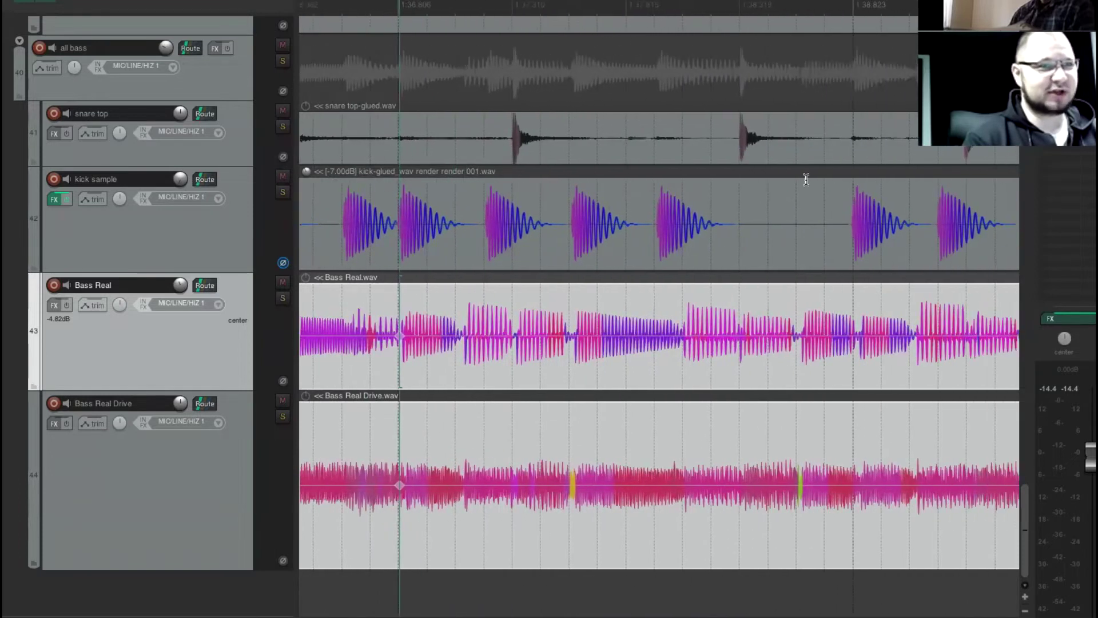
scroll(803, 4, up, 8)
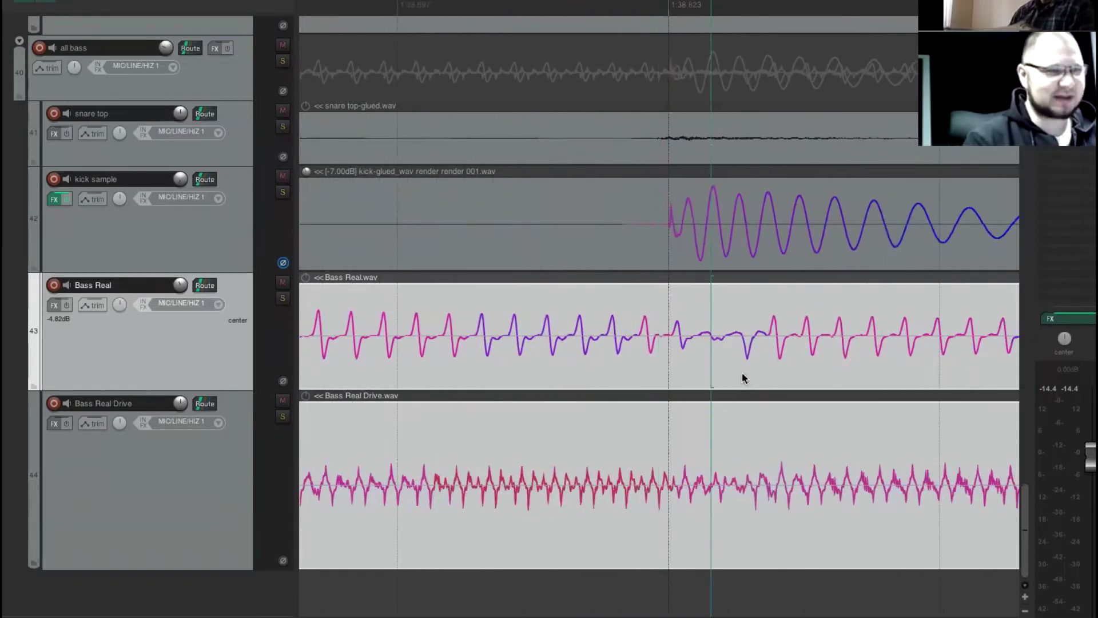
key(shift+w)
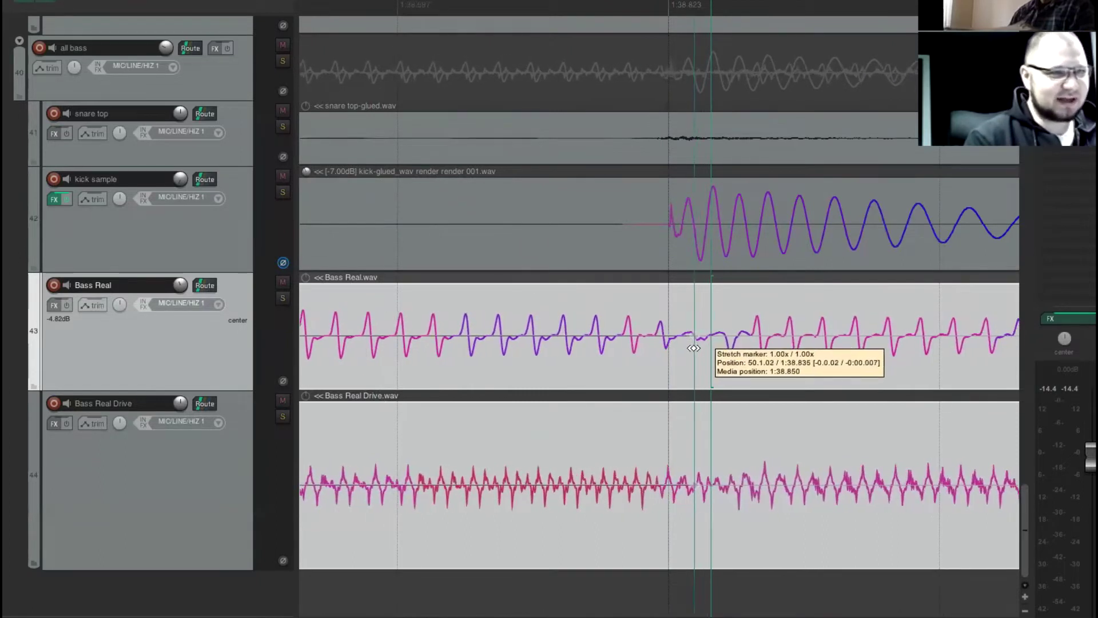
scroll(756, 375, down, 10)
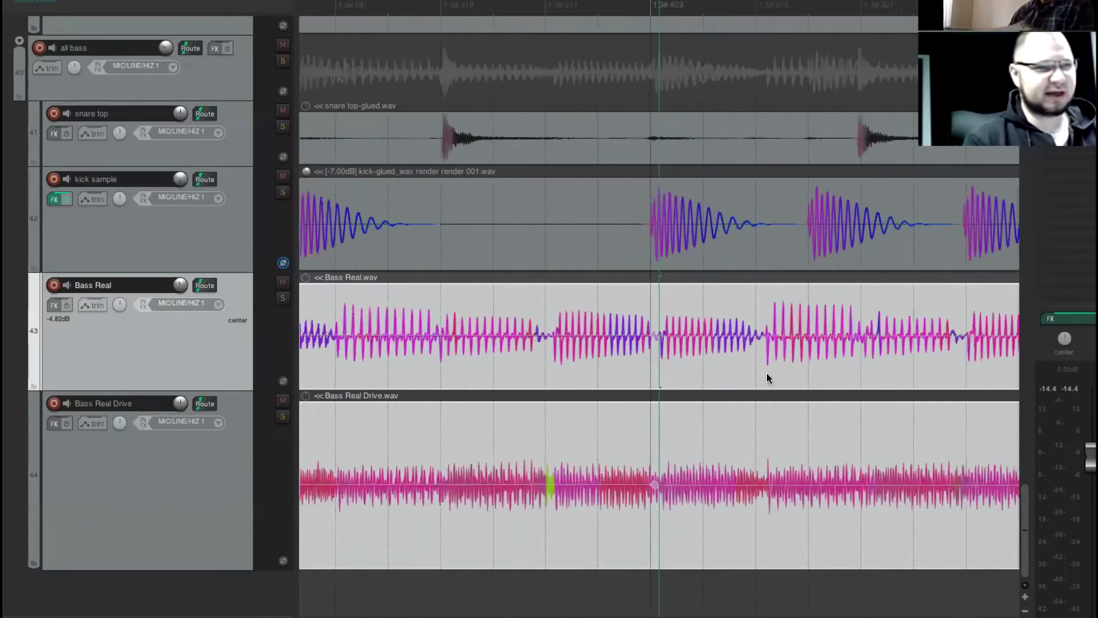
- Place a stretch marker on both bass items at the note change by the 1:40.840 kick
scroll(772, 373, right, 6)
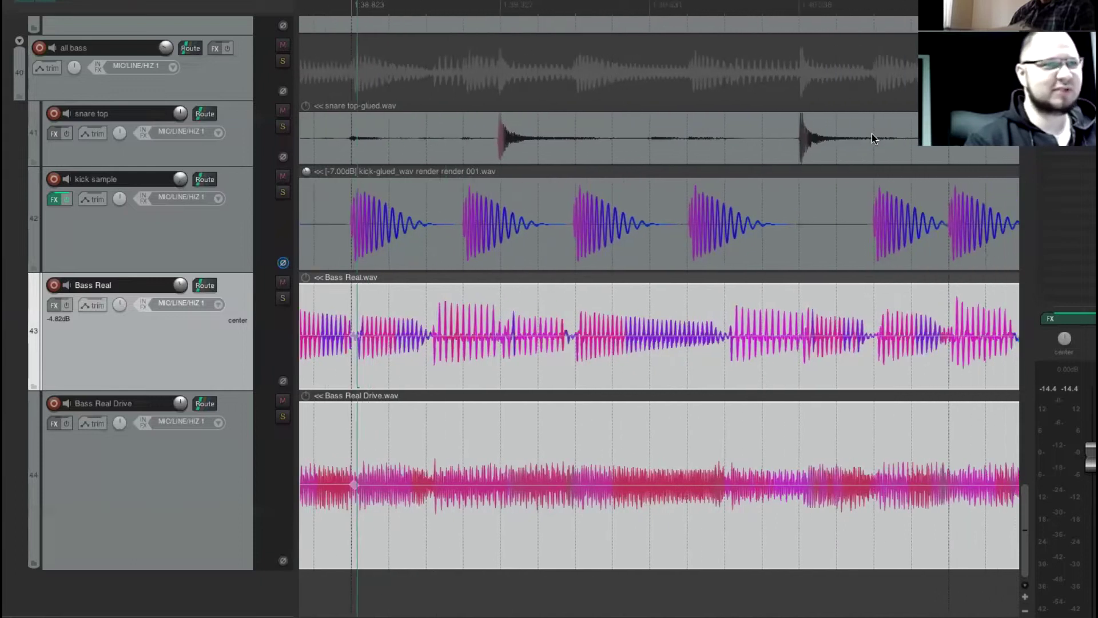
scroll(843, 78, up, 8)
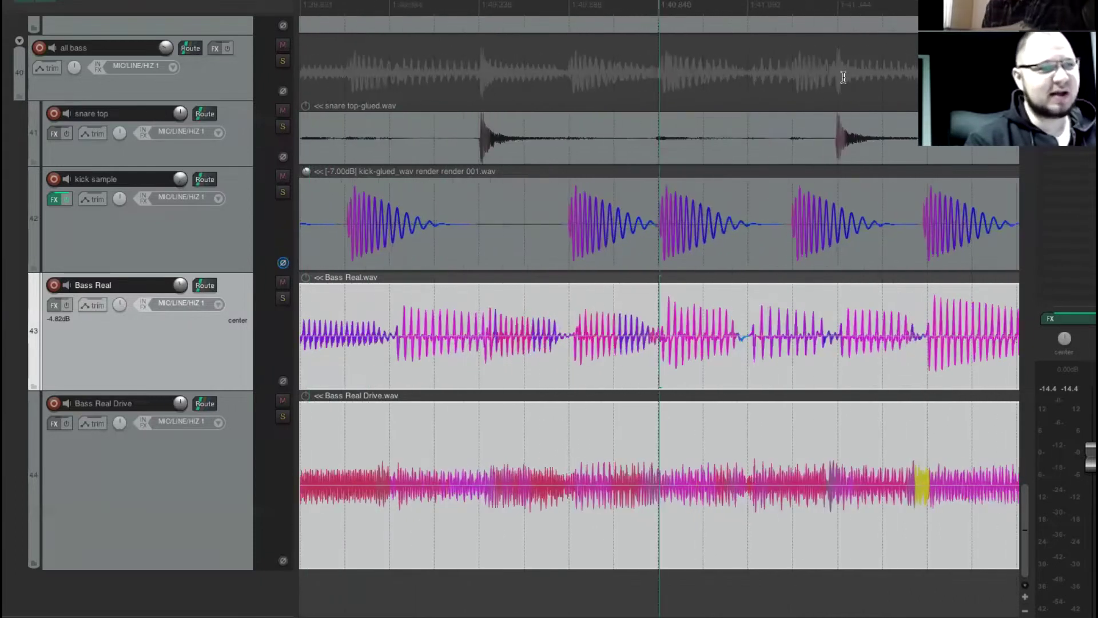
scroll(718, 341, up, 5)
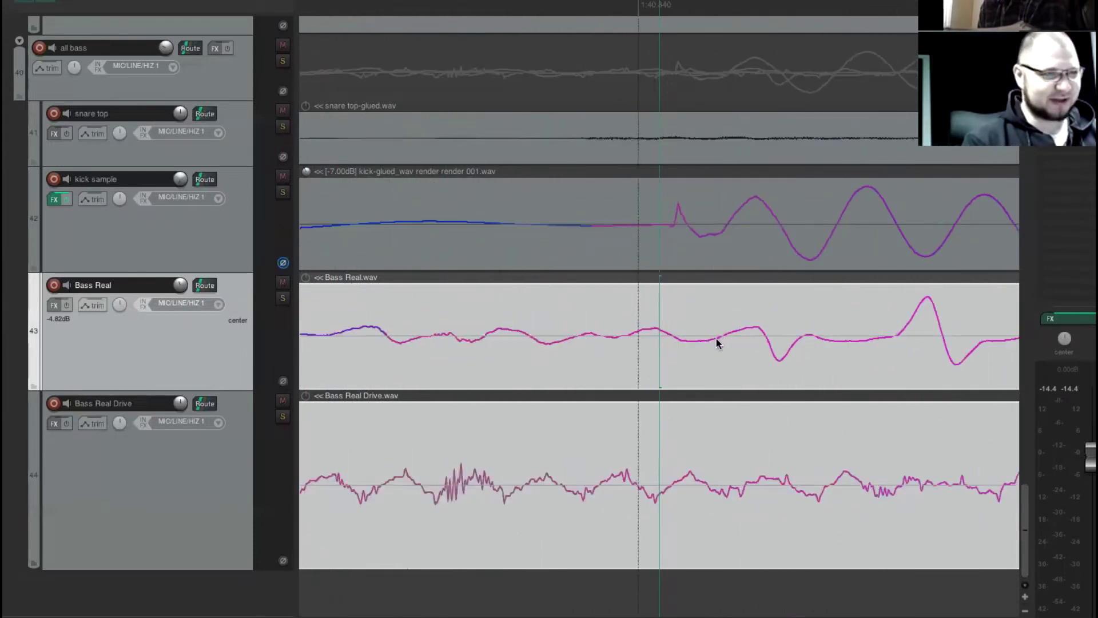
scroll(680, 366, down, 4)
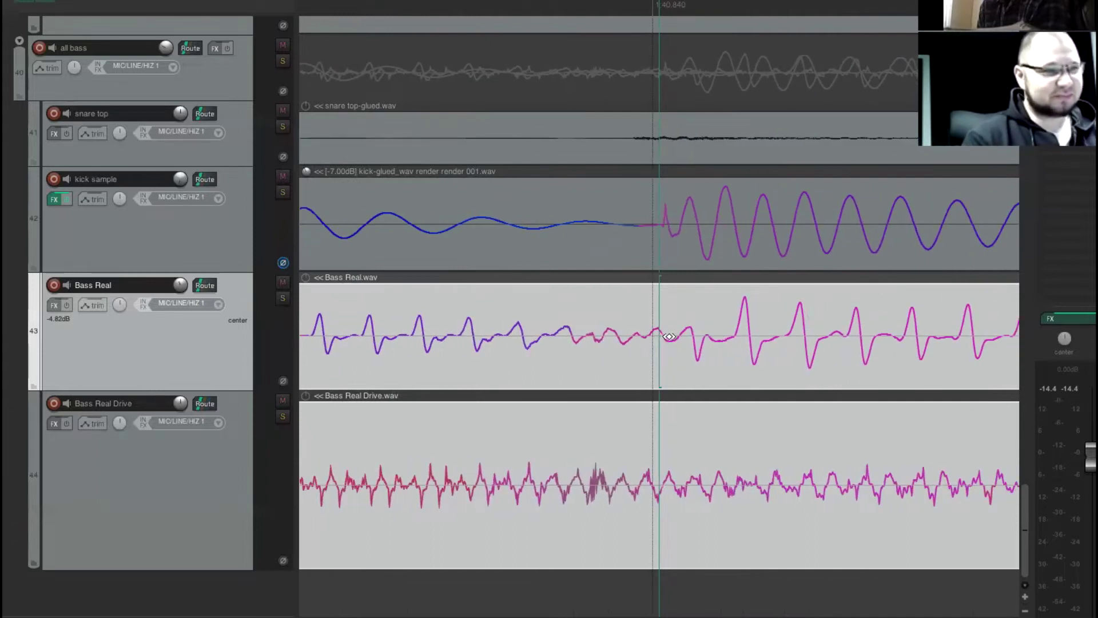
scroll(767, 380, down, 8)
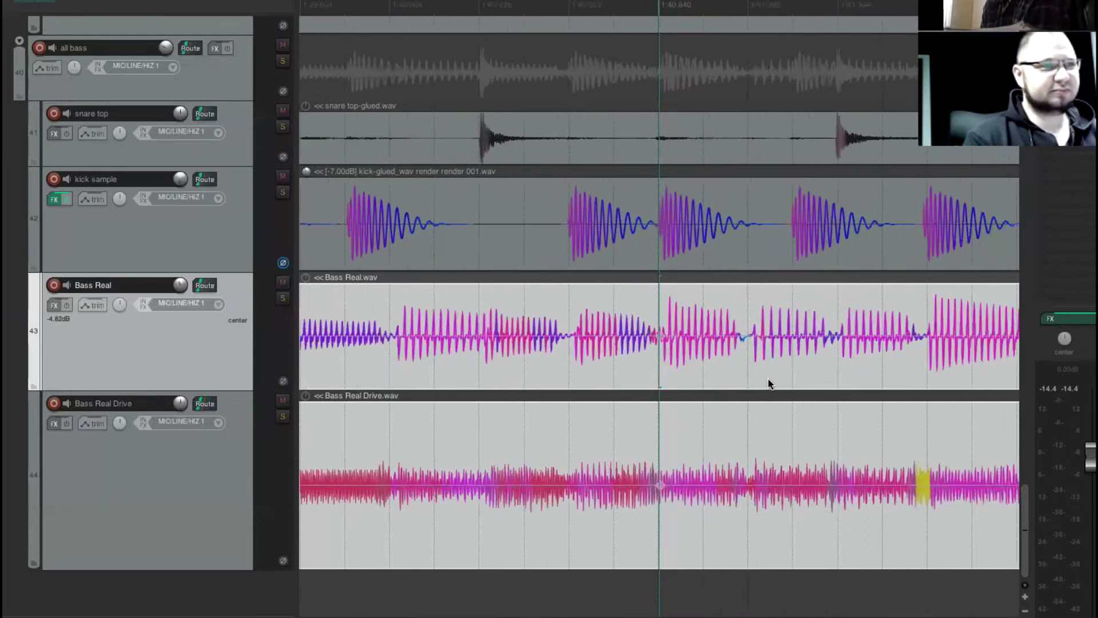
- Add a stretch marker to both bass items at the note onset by the 1:42.857 kick and align it with the kick
key(space)
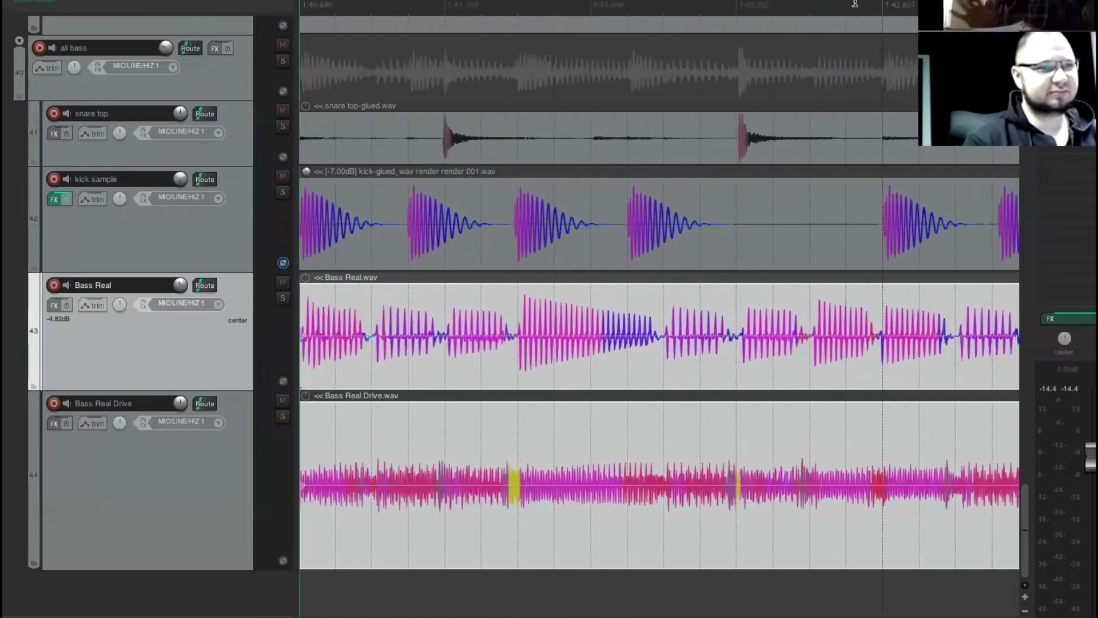
scroll(662, 335, up, 5)
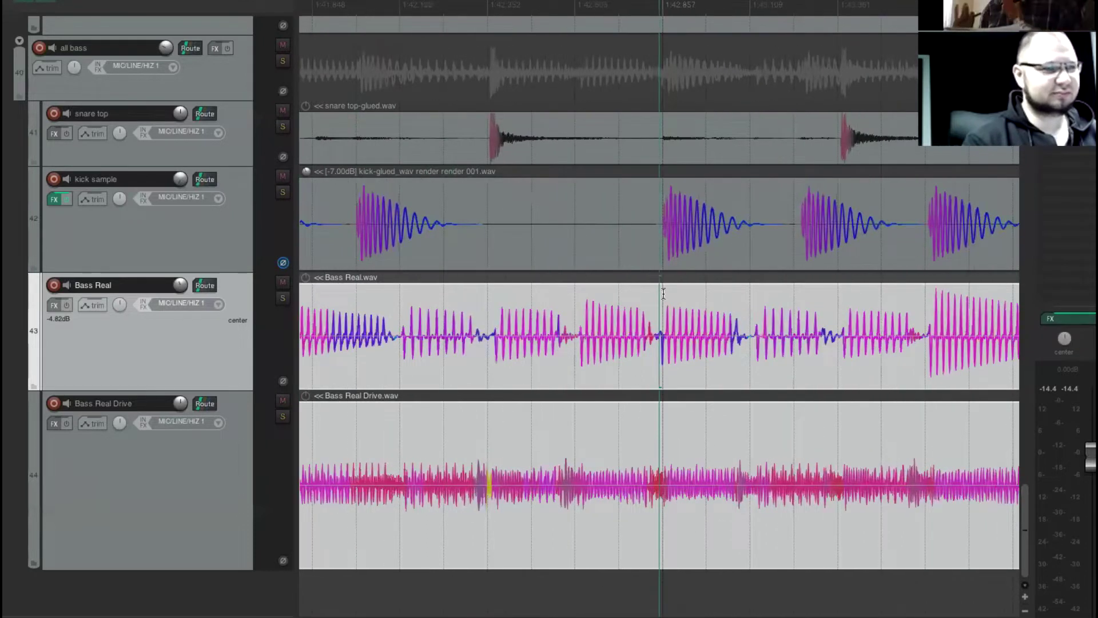
scroll(662, 335, up, 5)
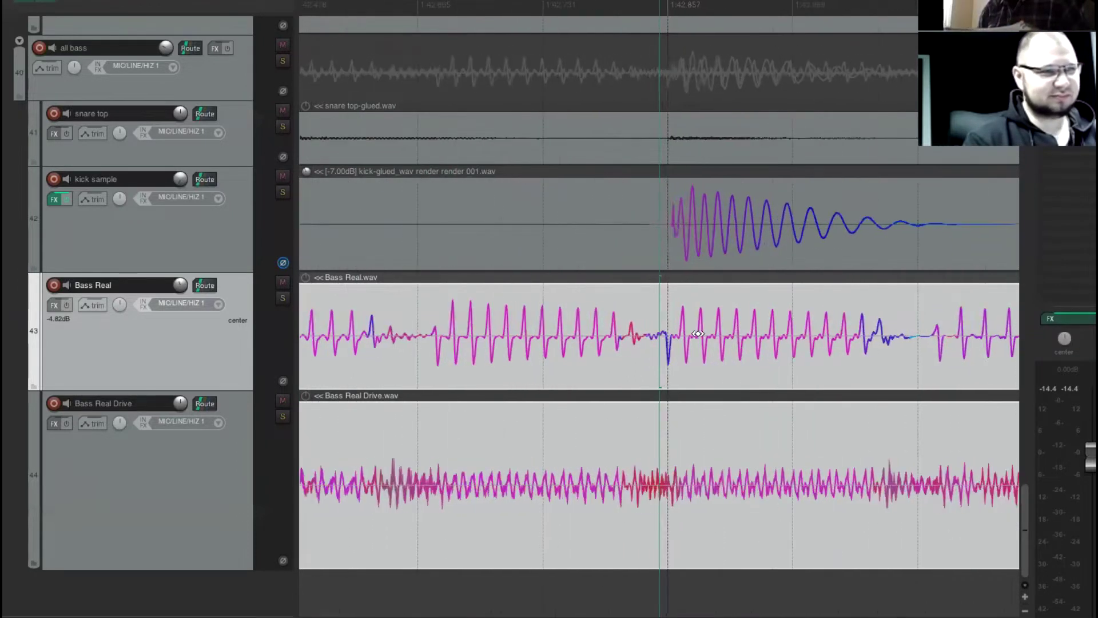
scroll(744, 372, down, 8)
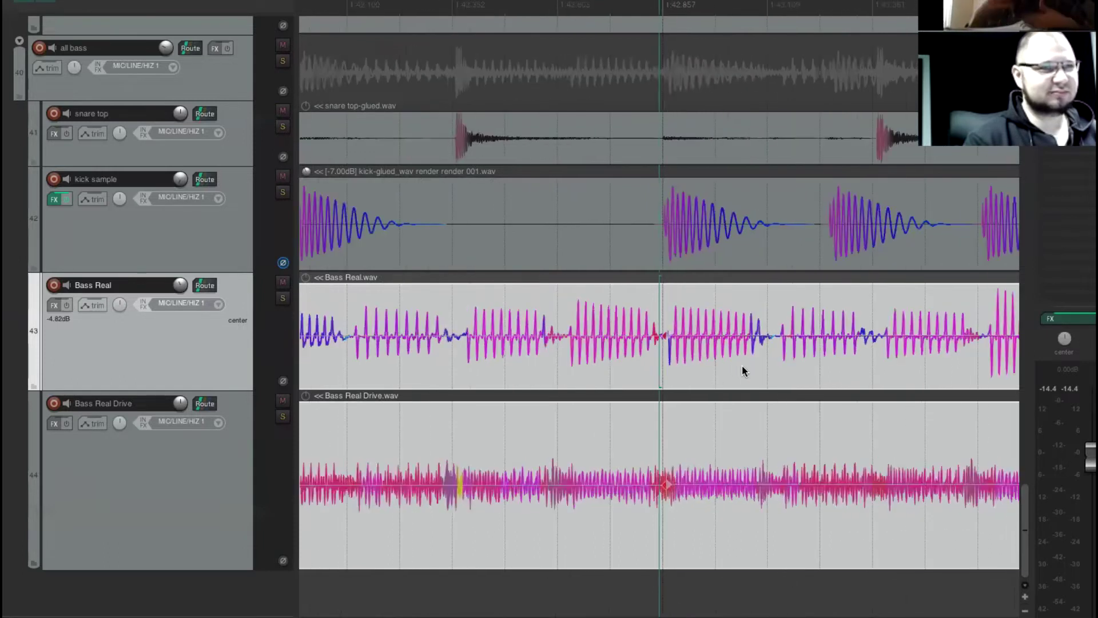
- Place a stretch marker on both bass items in the note gap at the 1:44.873 kick
scroll(849, 5, down, 2)
scroll(712, 41, right, 3)
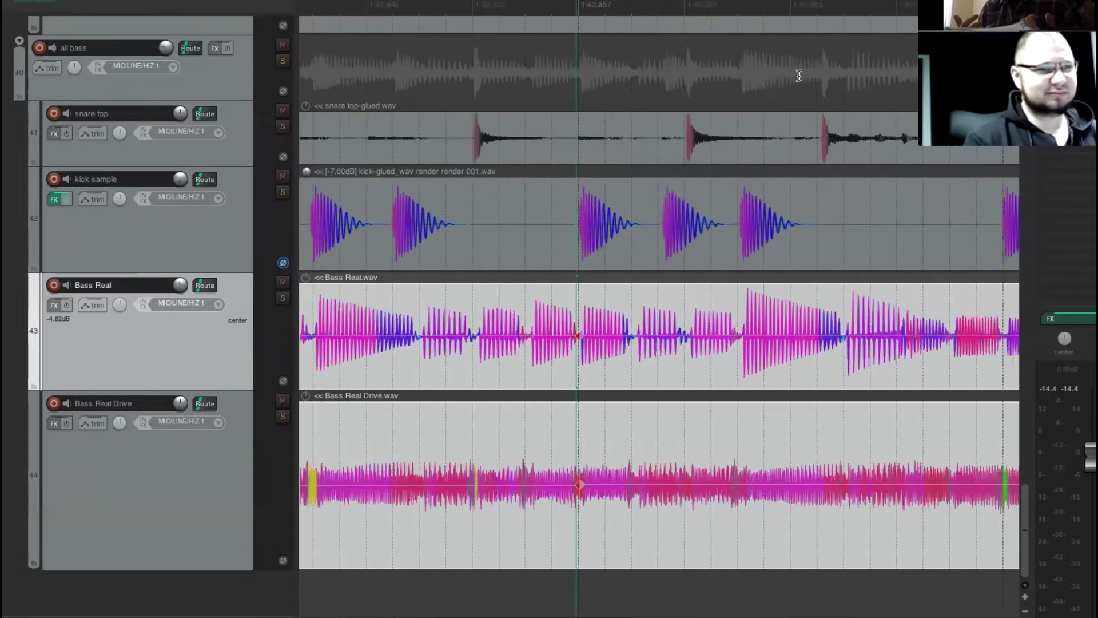
scroll(712, 42, up, 6)
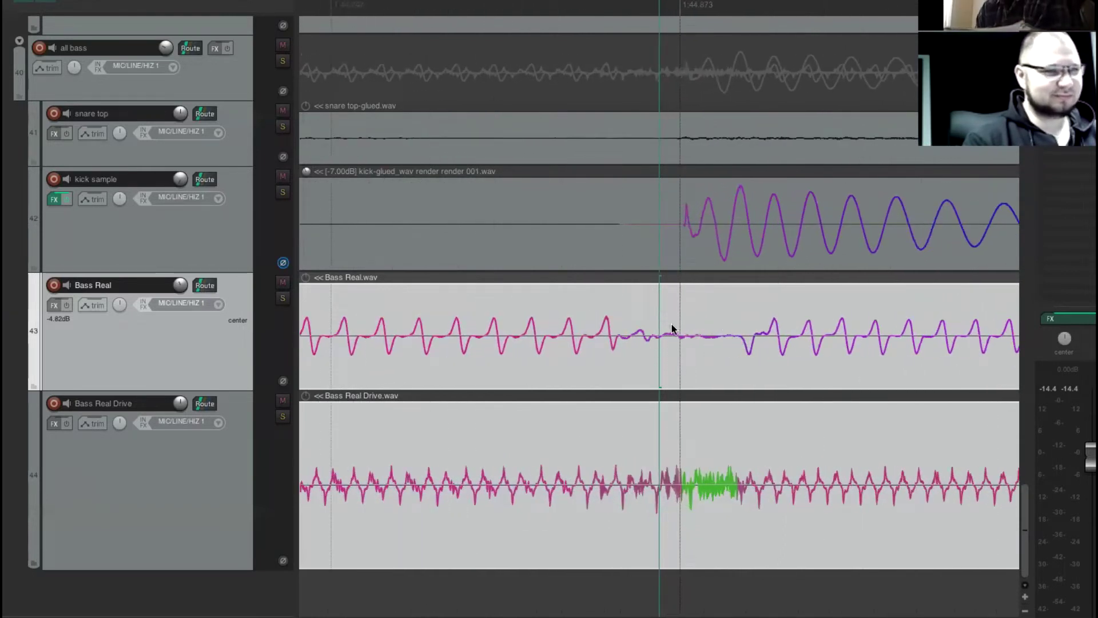
scroll(723, 317, down, 5)
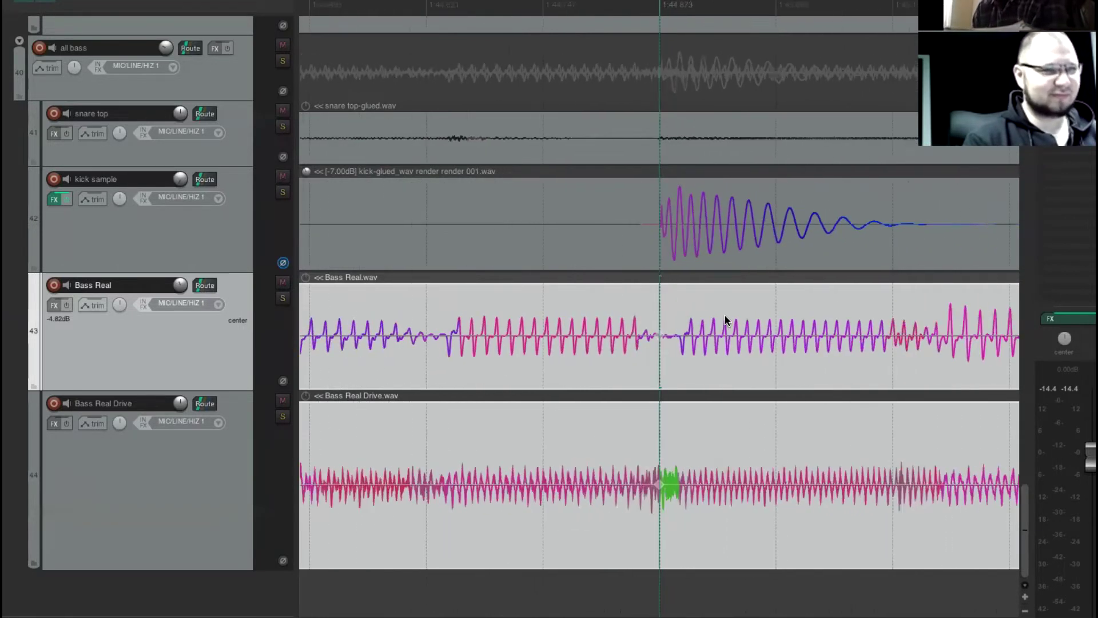
scroll(881, 18, down, 4)
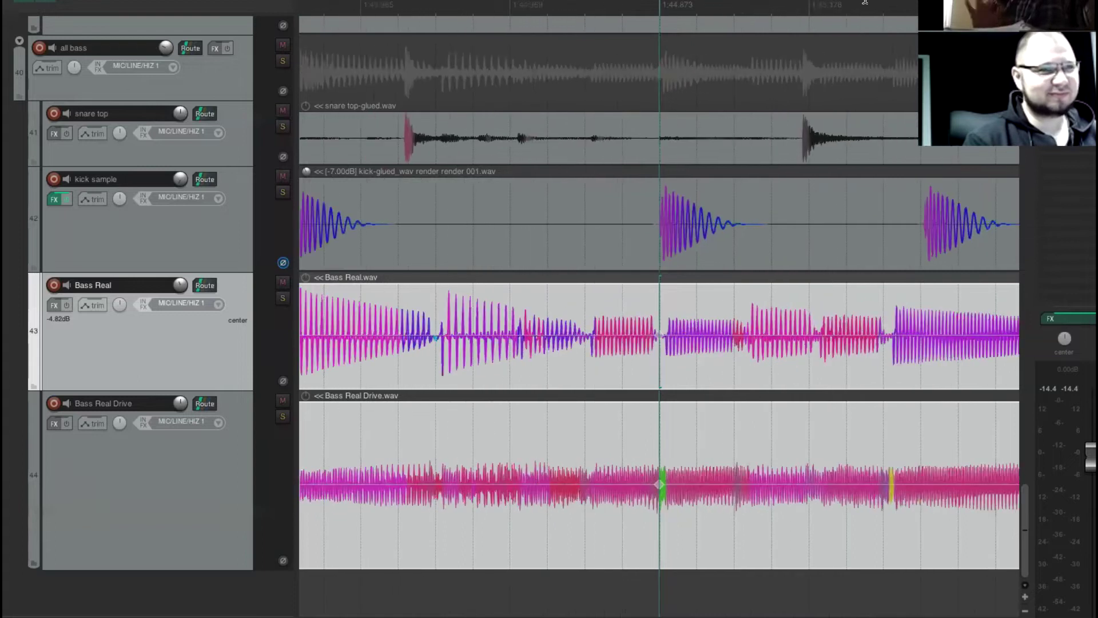
- Place a stretch marker on both bass items in the gap between notes at the 1:46.890 kick
scroll(643, 43, right, 1)
scroll(643, 43, down, 3)
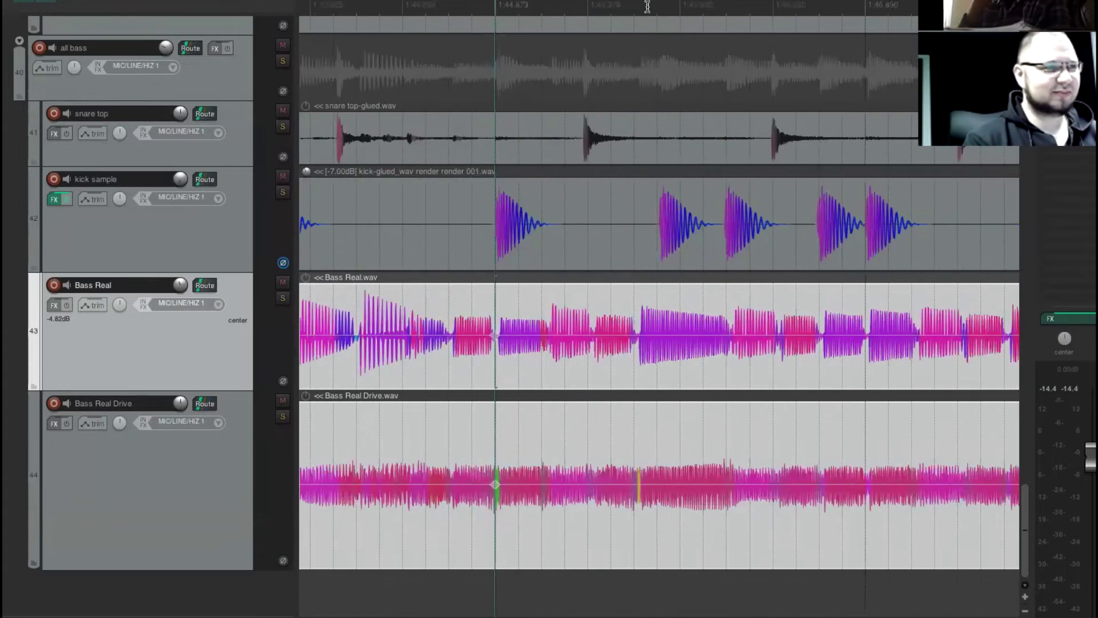
scroll(703, 371, down, 3)
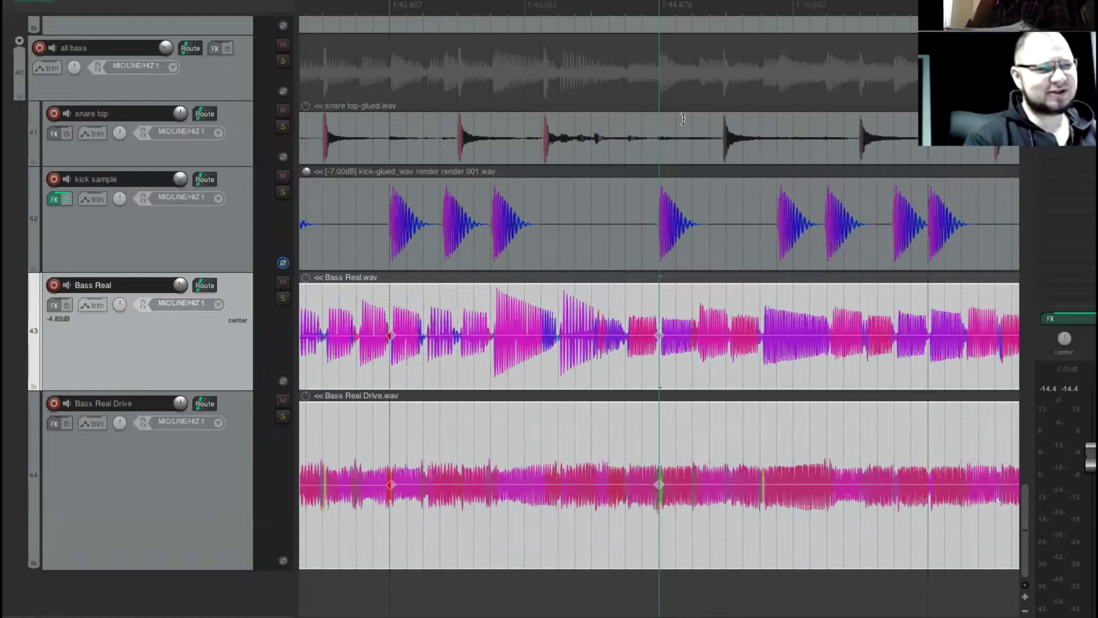
scroll(667, 337, up, 8)
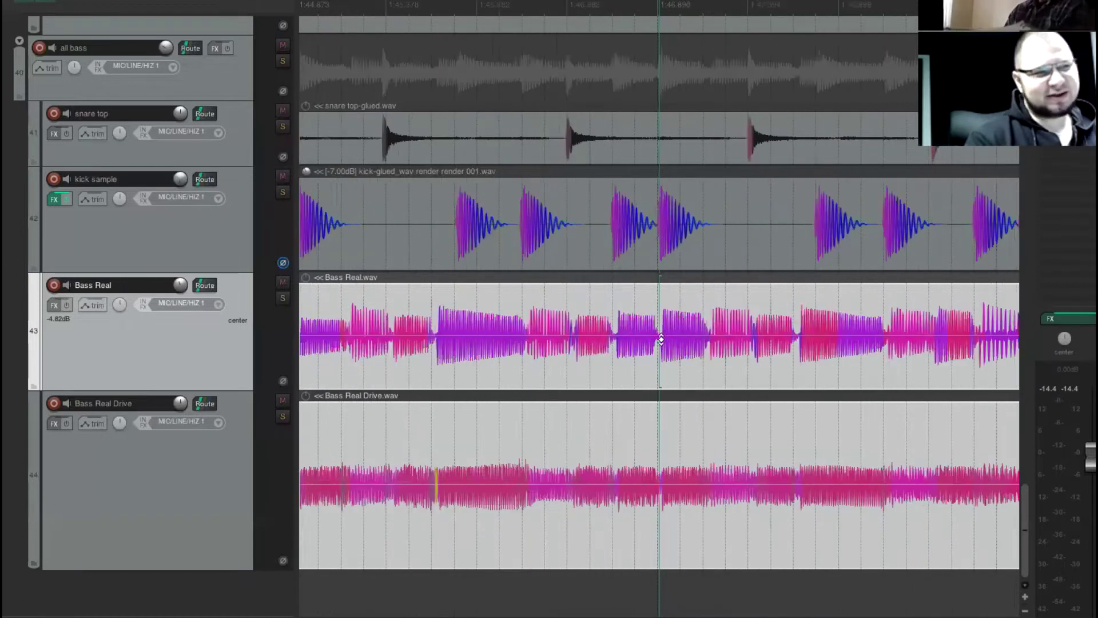
scroll(656, 339, up, 2)
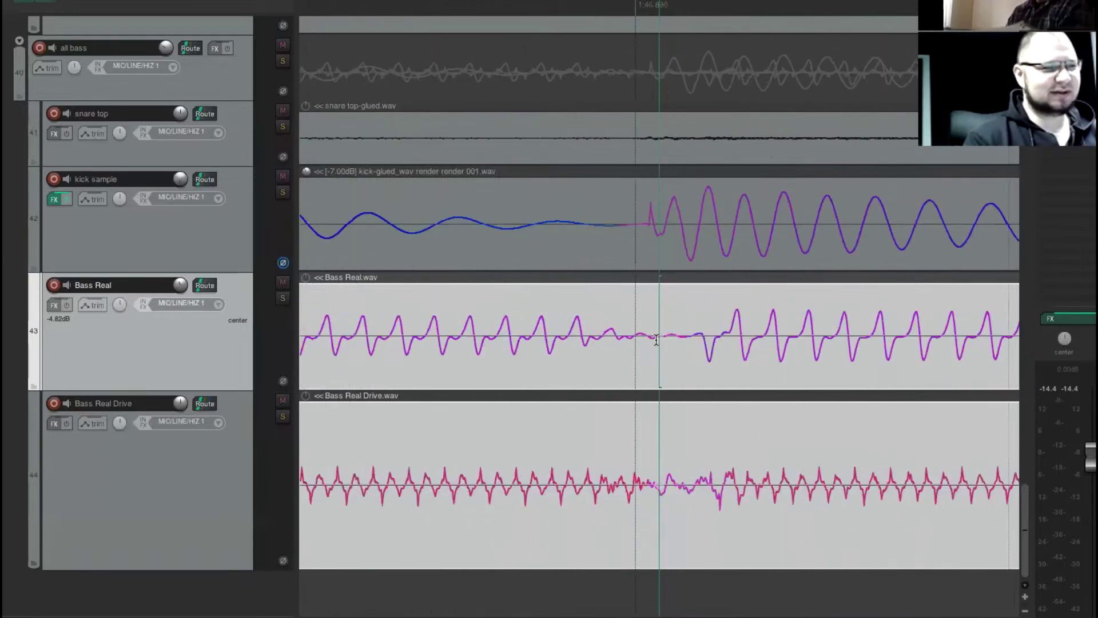
scroll(656, 339, down, 4)
scroll(655, 339, down, 4)
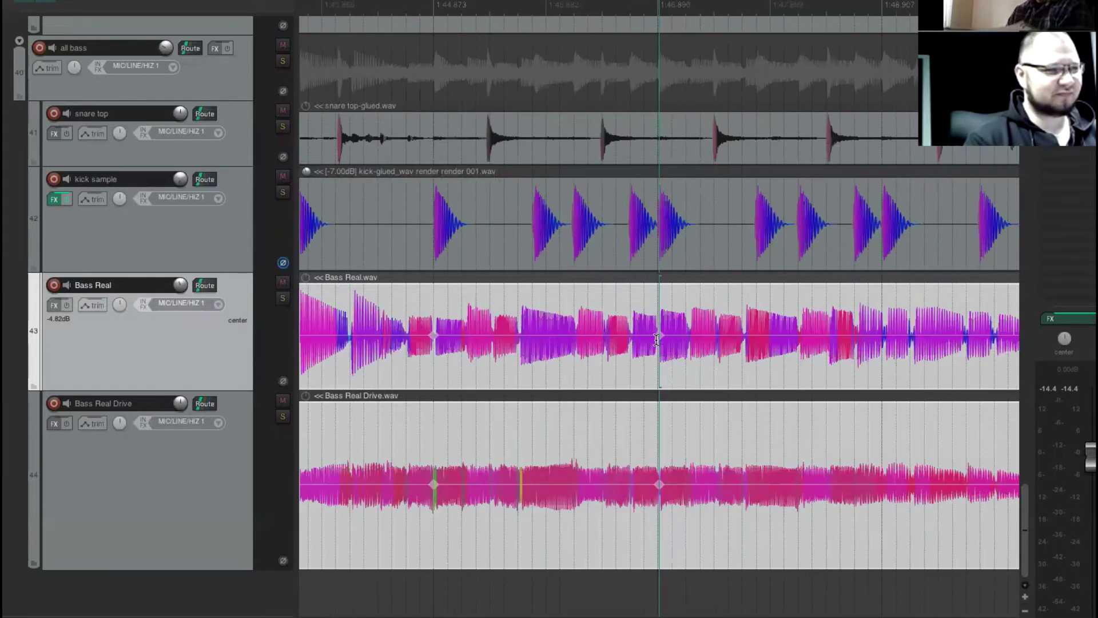
- Place a stretch marker on both bass items in the note gap after the 1:48.907 kick and shift it earlier toward the kick
scroll(656, 340, down, 10)
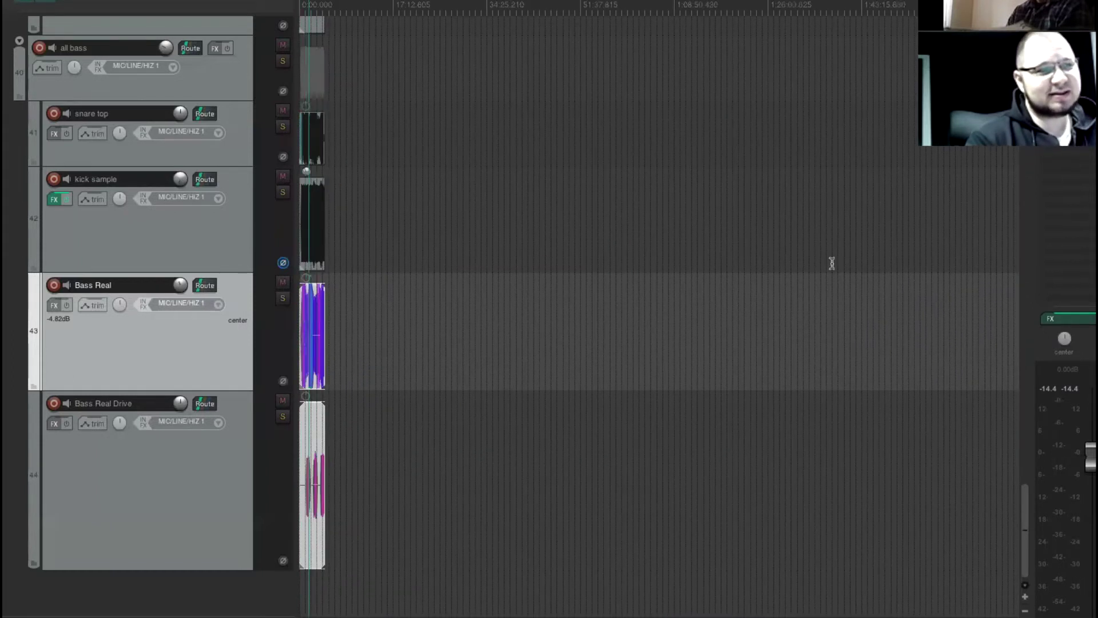
scroll(745, 117, up, 5)
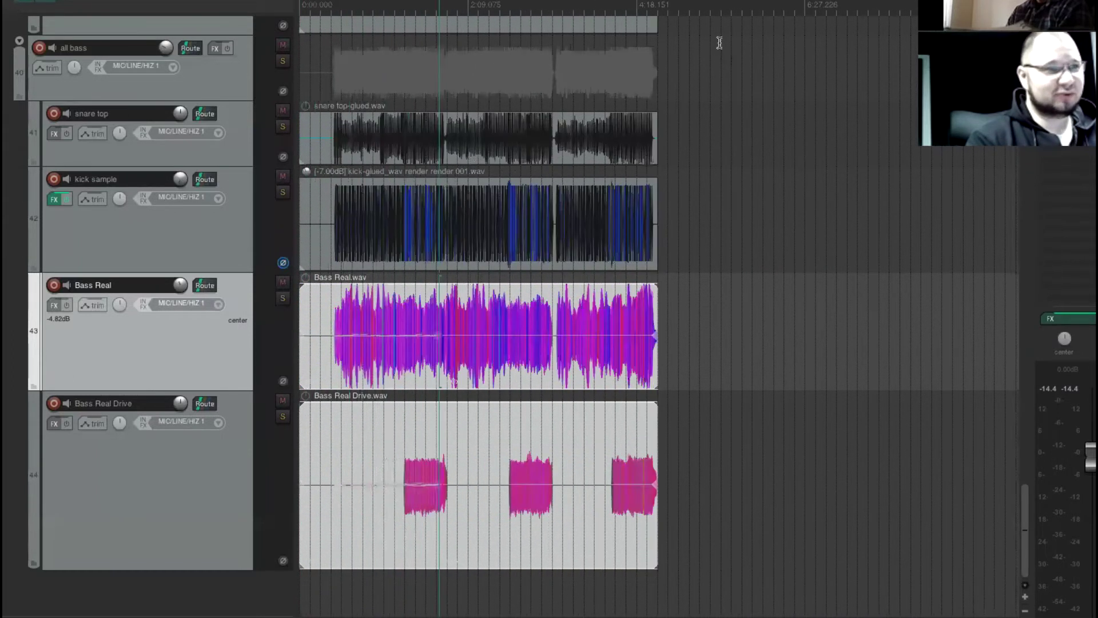
scroll(705, 5, up, 3)
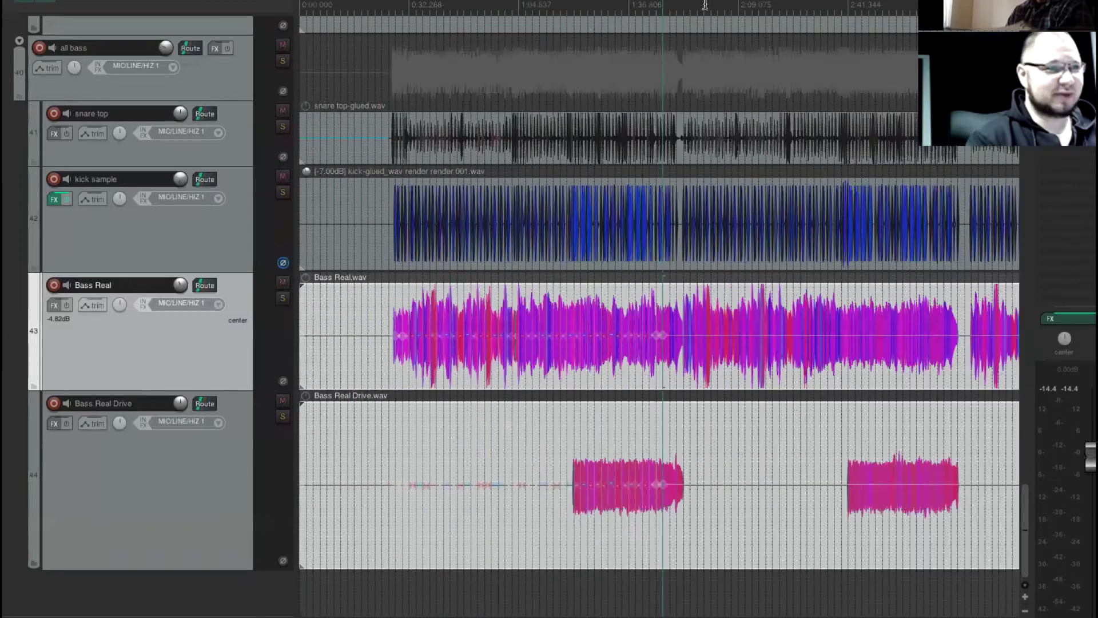
scroll(705, 4, up, 10)
scroll(646, 13, up, 3)
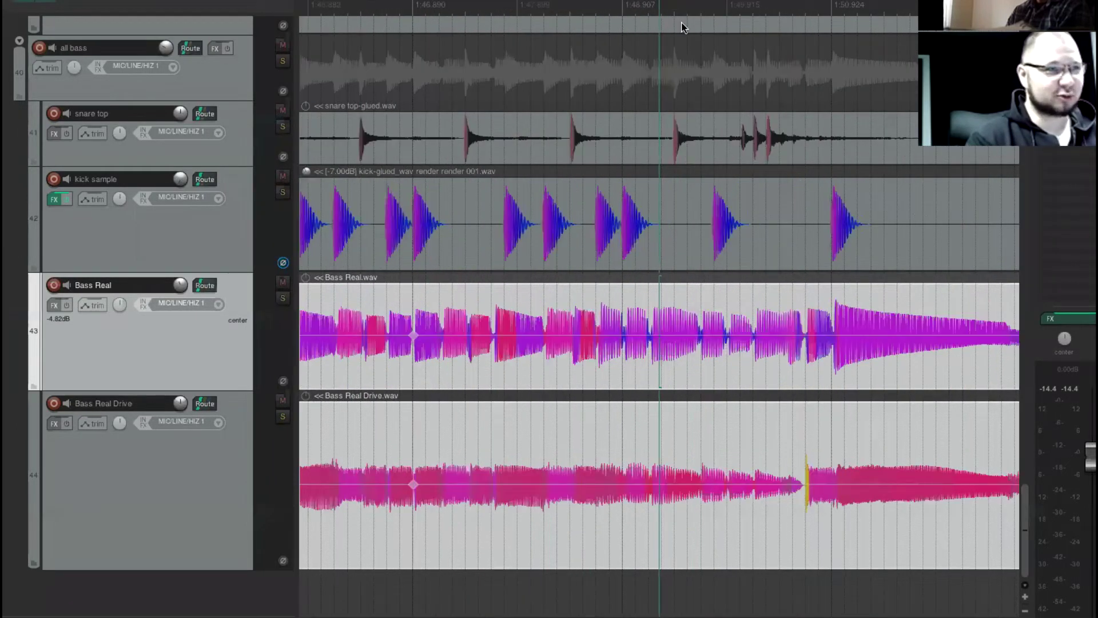
scroll(685, 24, up, 4)
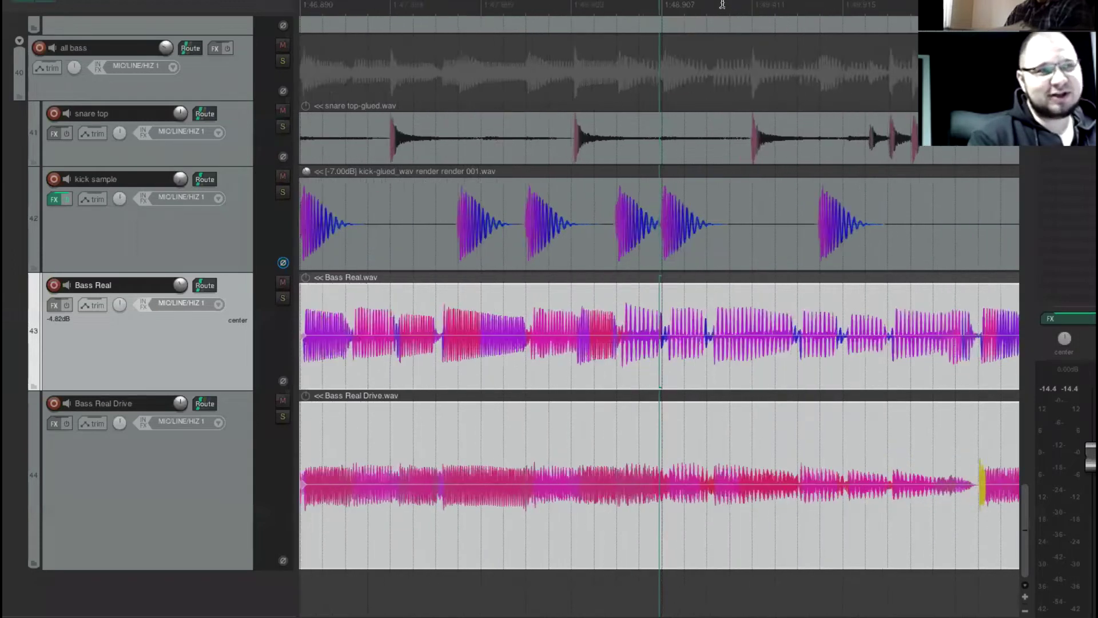
scroll(724, 180, up, 5)
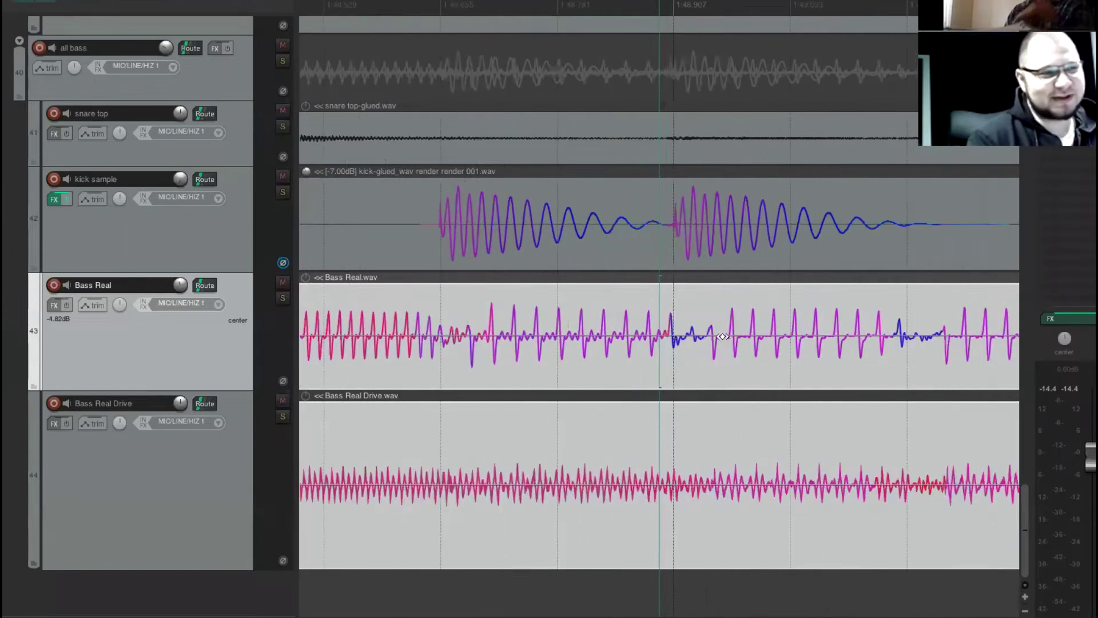
scroll(707, 343, up, 1)
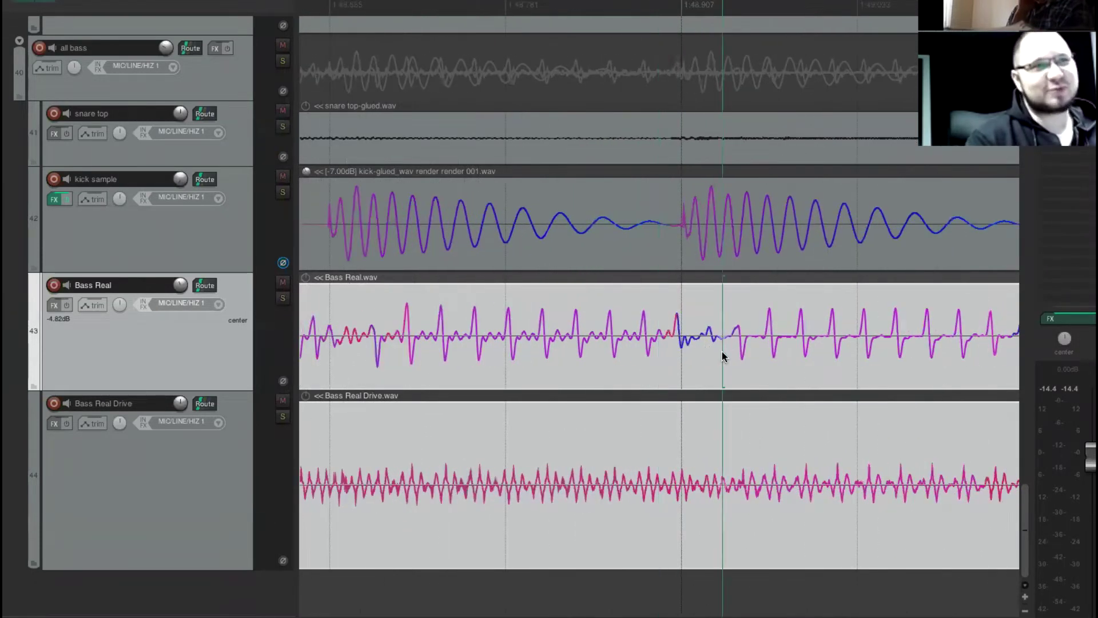
scroll(722, 352, down, 4)
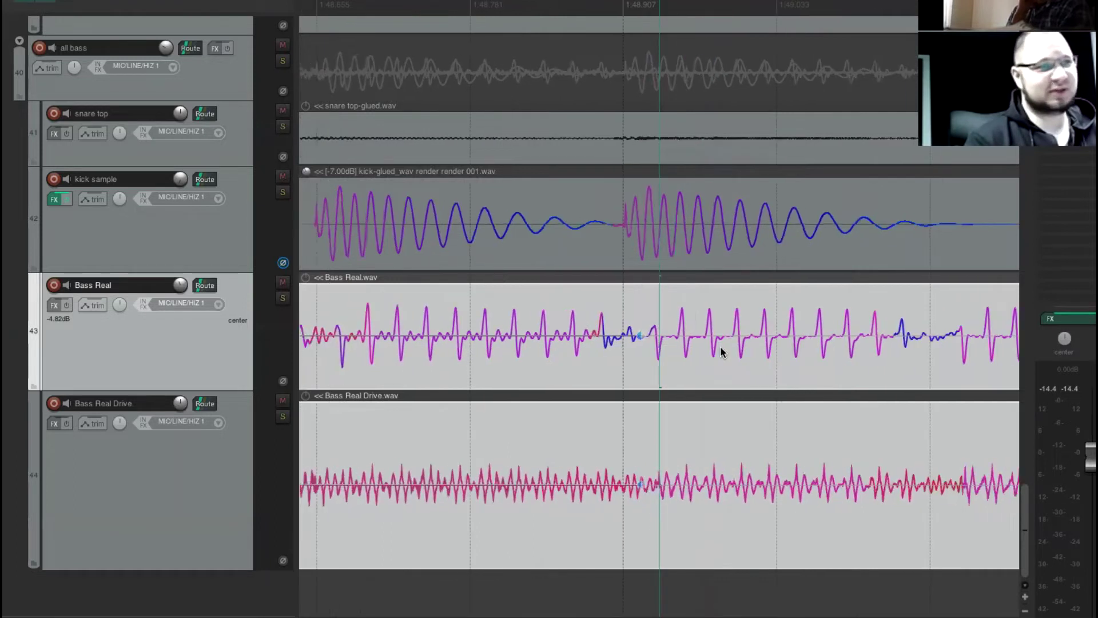
scroll(722, 349, up, 3)
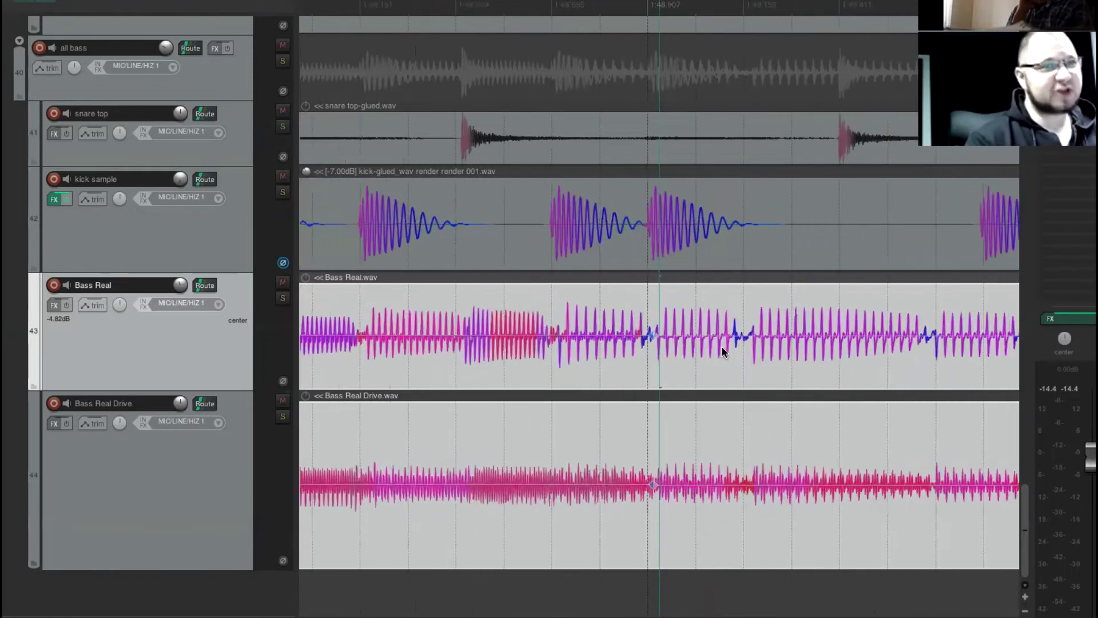
scroll(795, 37, right, 5)
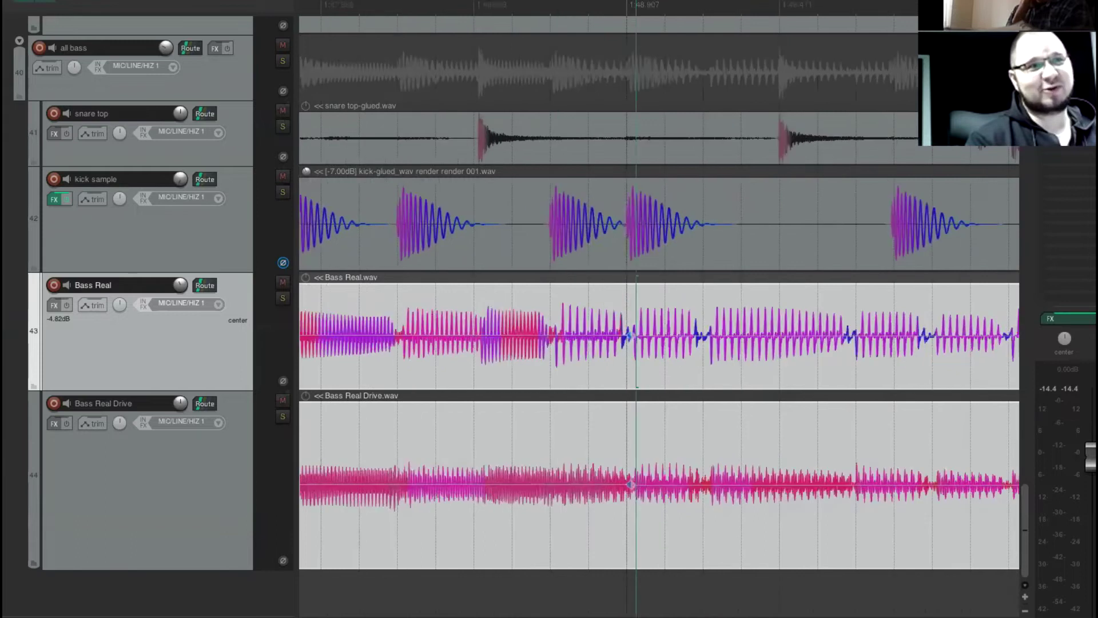
- Place a stretch marker on both bass items at the onset of the long note by the 1:50.924 kick
scroll(794, 38, right, 3)
scroll(840, 163, up, 4)
scroll(775, 312, up, 4)
scroll(775, 316, down, 6)
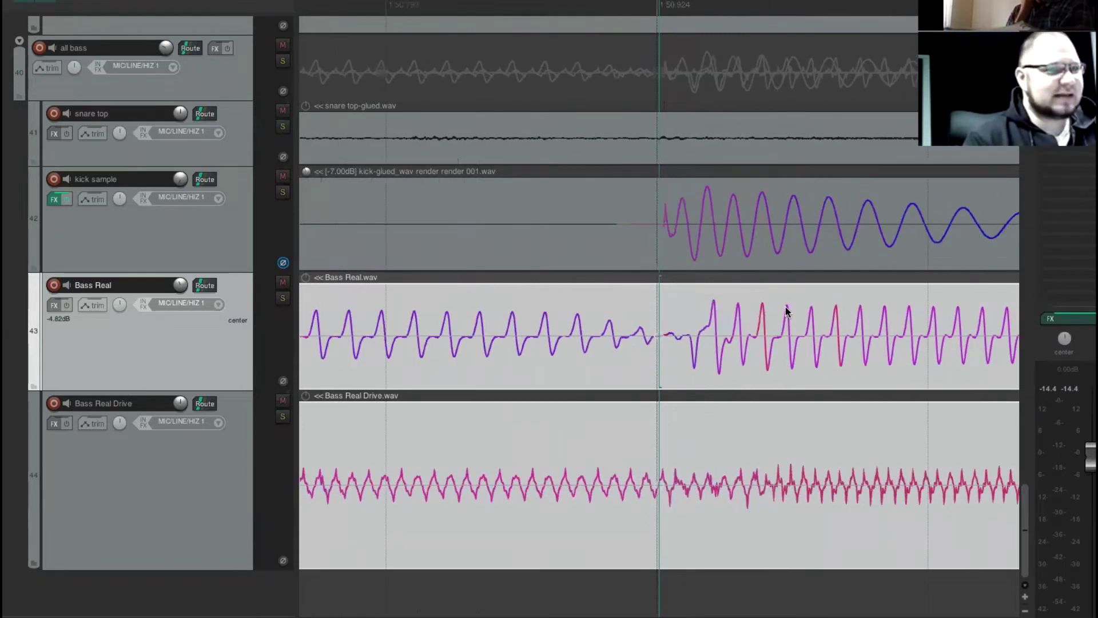
scroll(792, 220, down, 4)
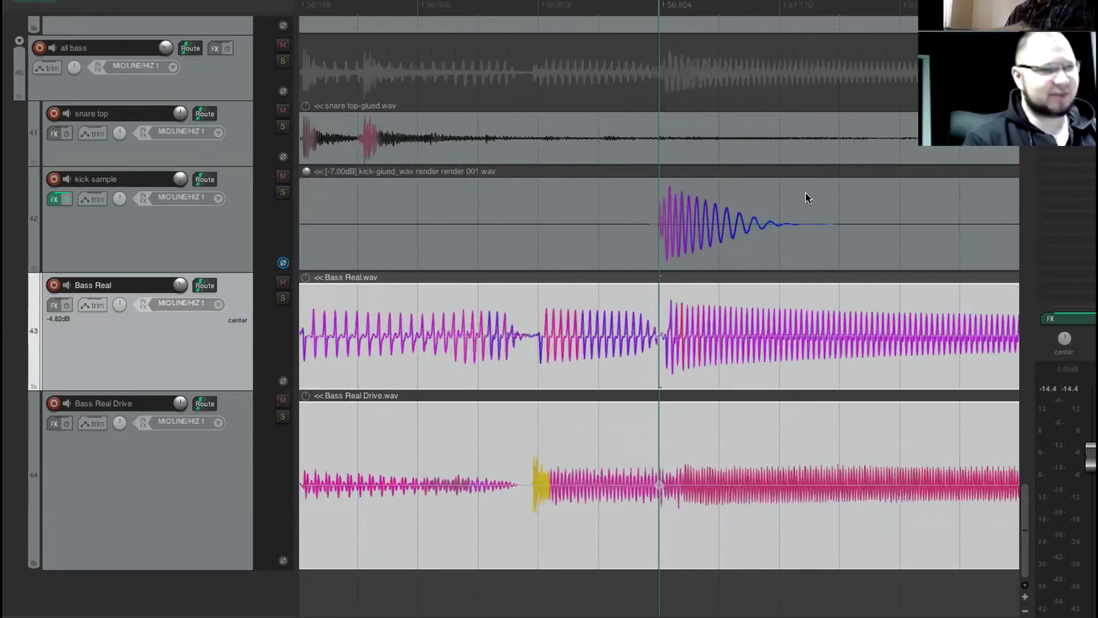
scroll(844, 25, down, 3)
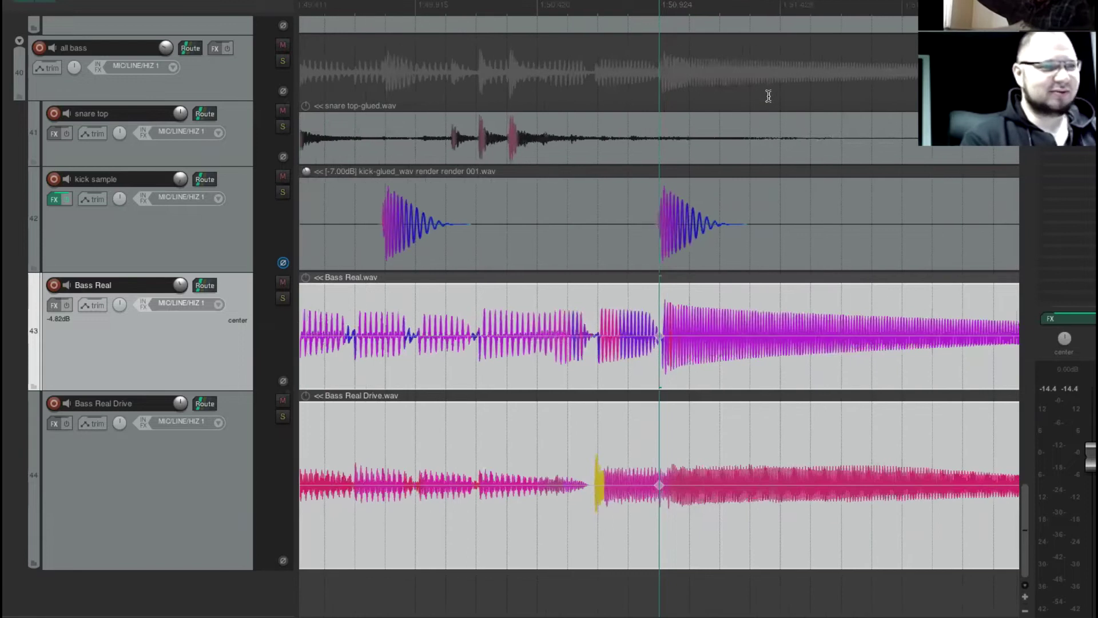
scroll(672, 286, down, 2)
key(space)
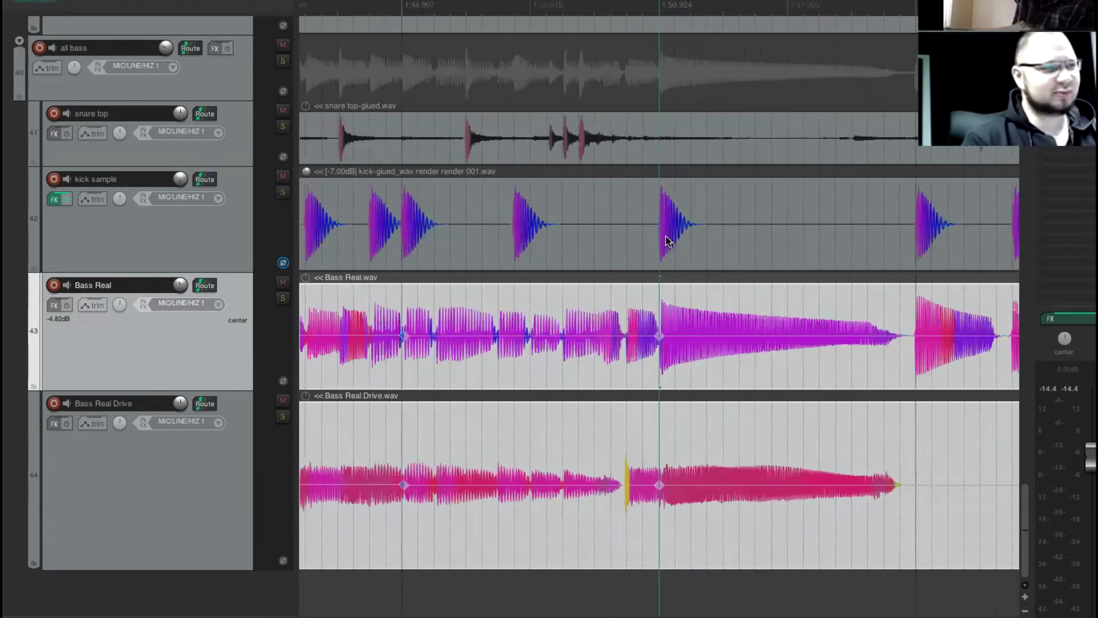
- Place a stretch marker on both bass items in the silence just before the 1:52.941 kick
scroll(664, 312, up, 6)
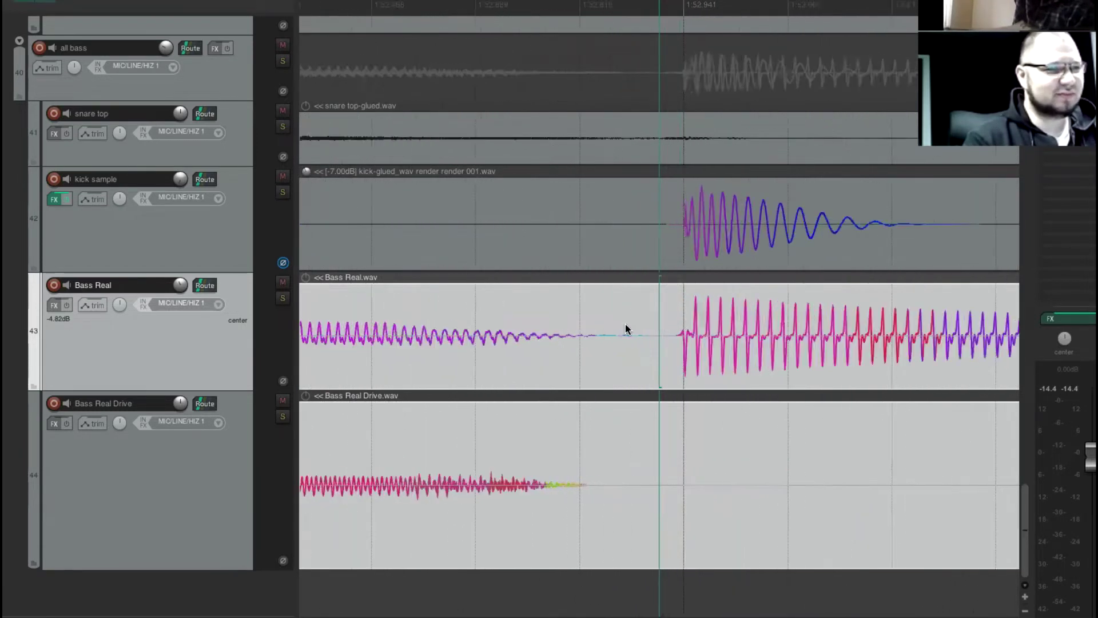
scroll(655, 341, up, 5)
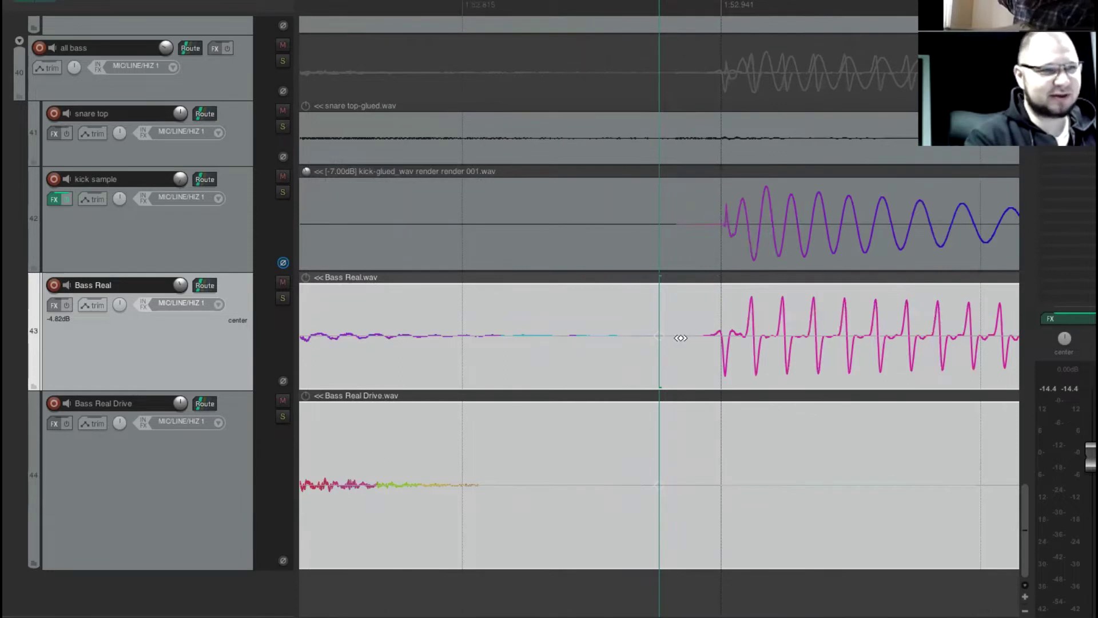
scroll(823, 341, down, 5)
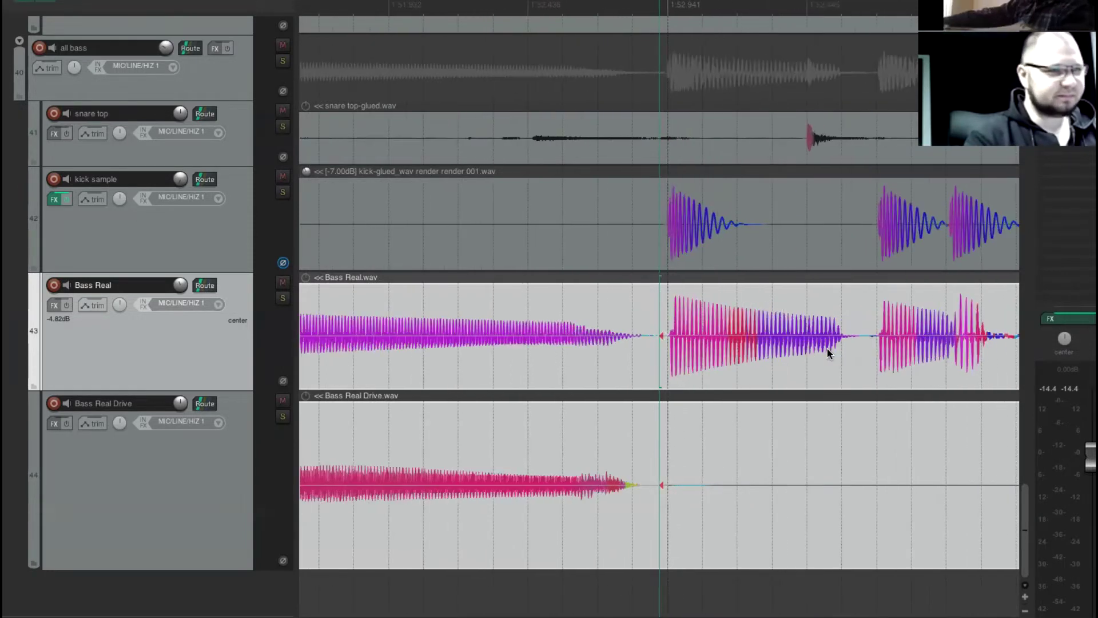
scroll(831, 348, down, 4)
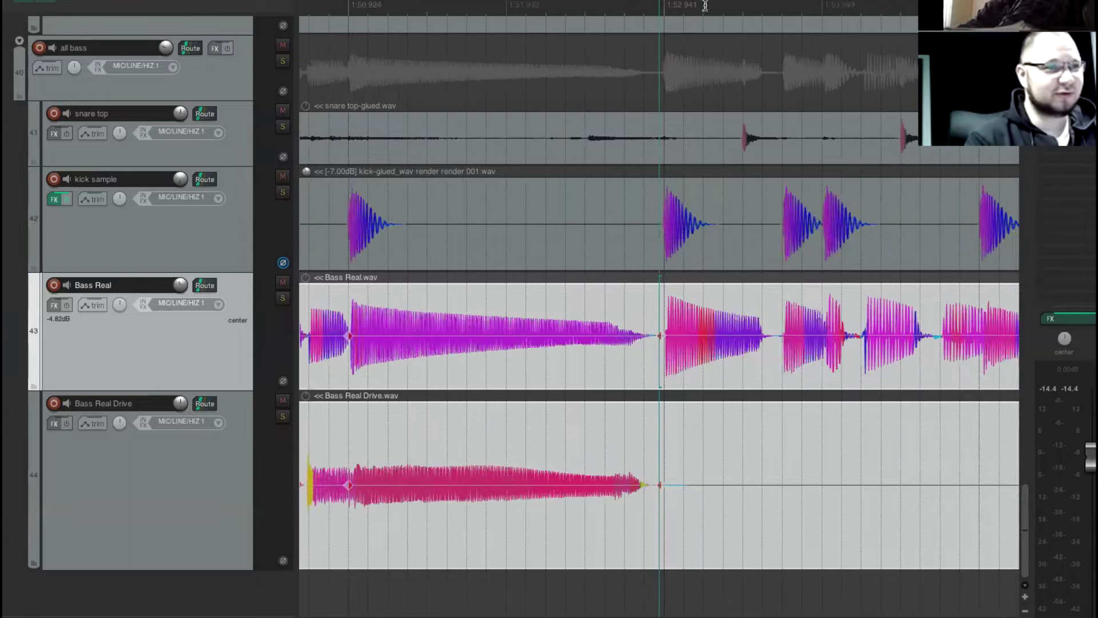
key(space)
- Add a stretch marker to both bass items at the note change by the 1:54.957 kick and adjust its position against the kick
scroll(709, 9, up, 1)
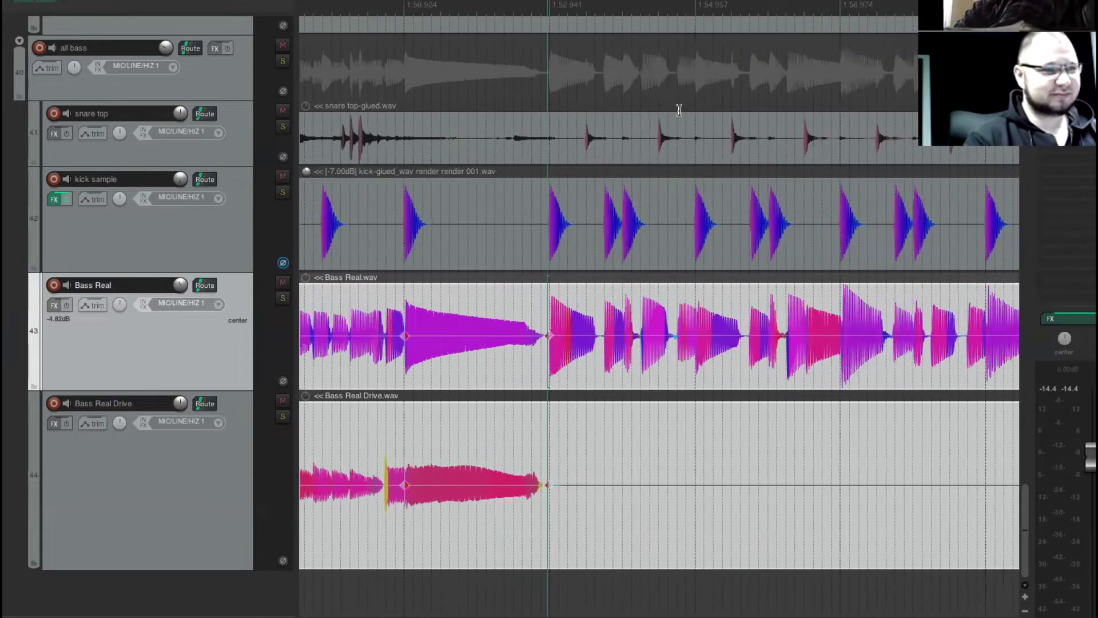
scroll(734, 338, up, 7)
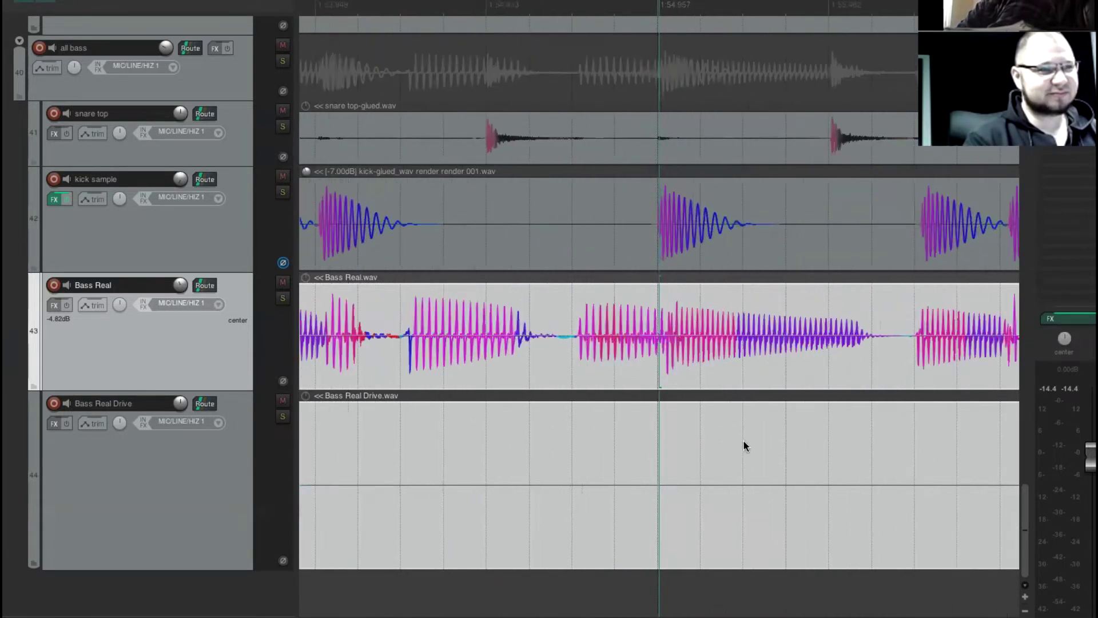
scroll(734, 335, up, 2)
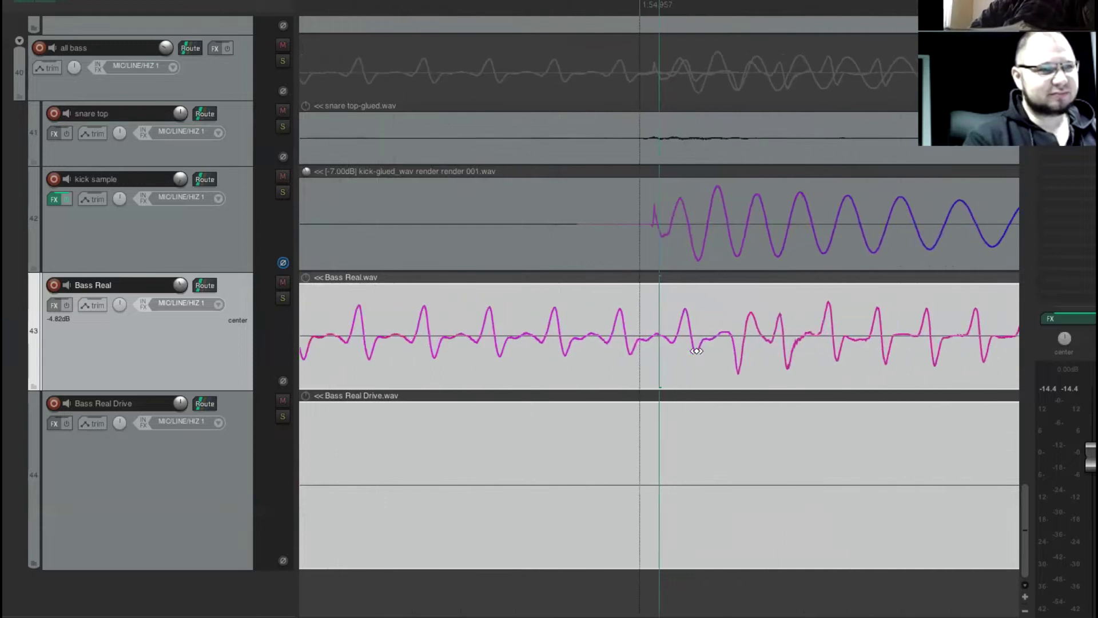
drag(698, 350, 716, 347)
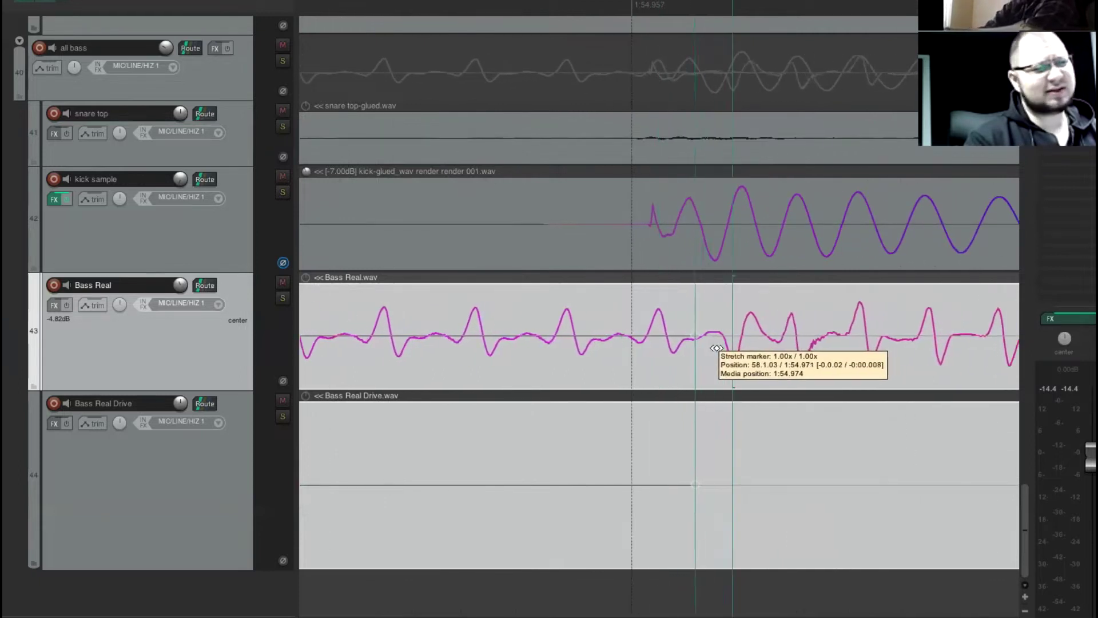
scroll(817, 375, down, 3)
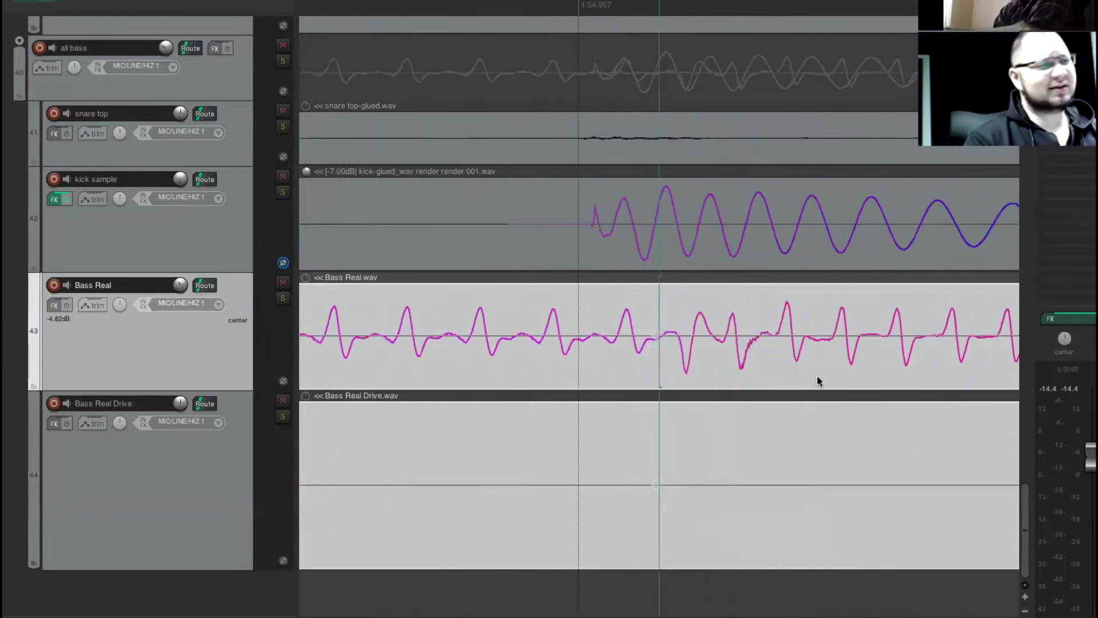
scroll(812, 352, down, 5)
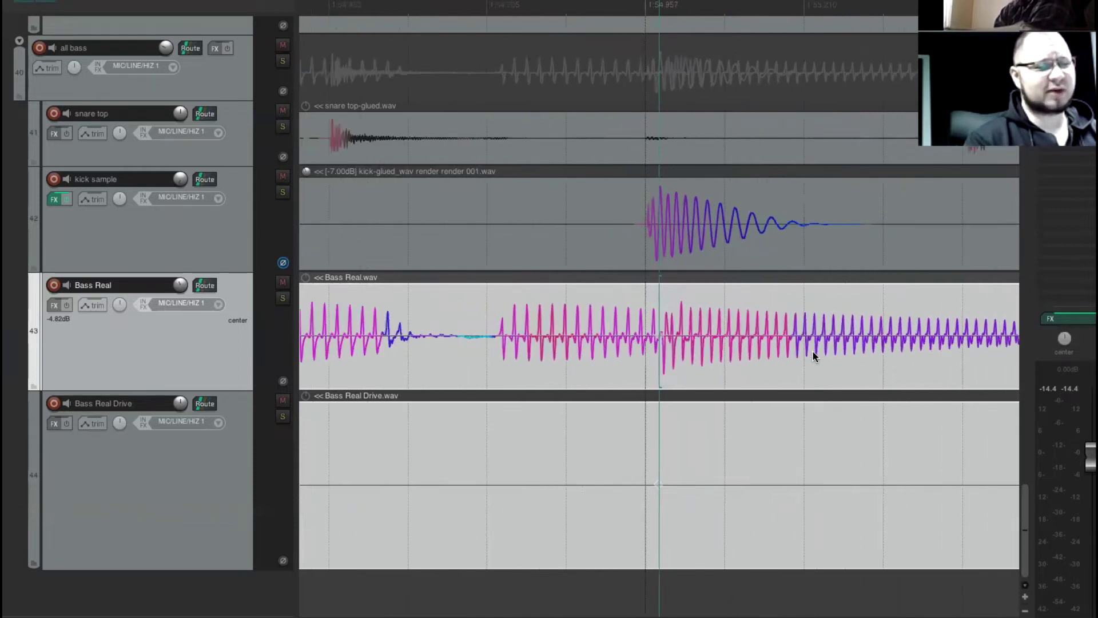
scroll(812, 349, down, 5)
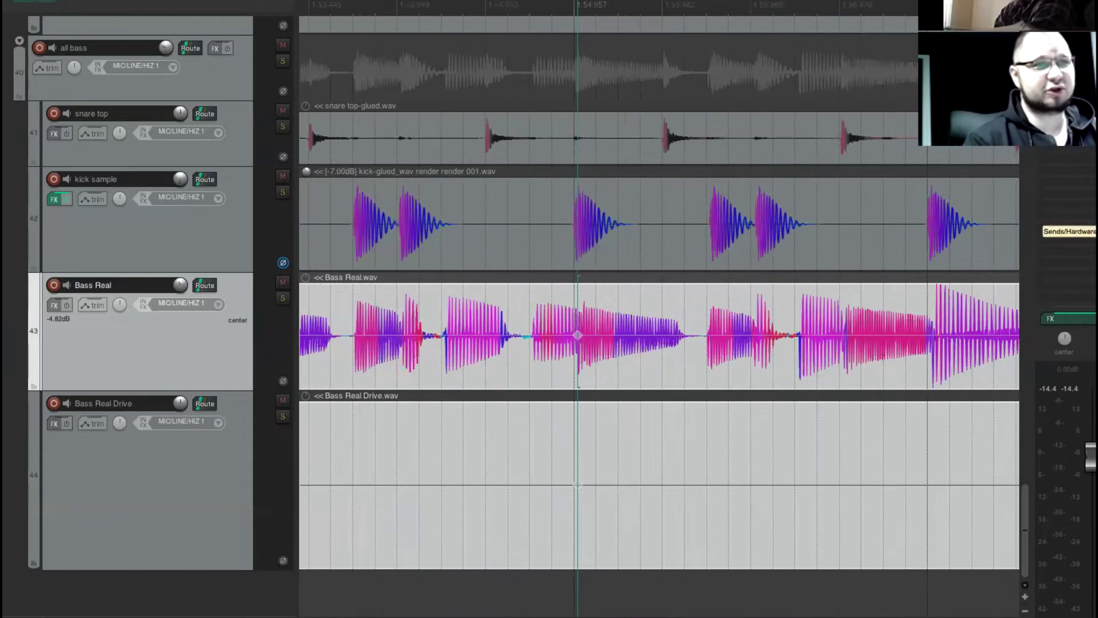
- Add a stretch marker to both bass items at the note change by the 1:56.974 kick and shift it earlier toward the kick
scroll(577, 335, up, 8)
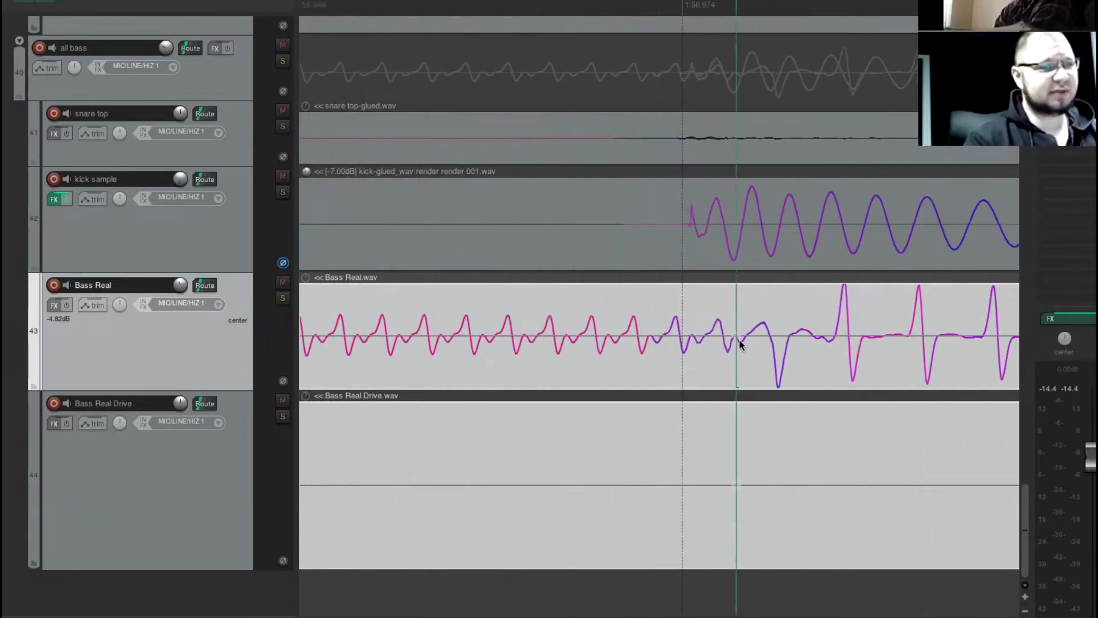
mouse_move(737, 334)
mouse_down()
mouse_move(709, 335)
mouse_move(719, 343)
mouse_up()
scroll(719, 345, down, 4)
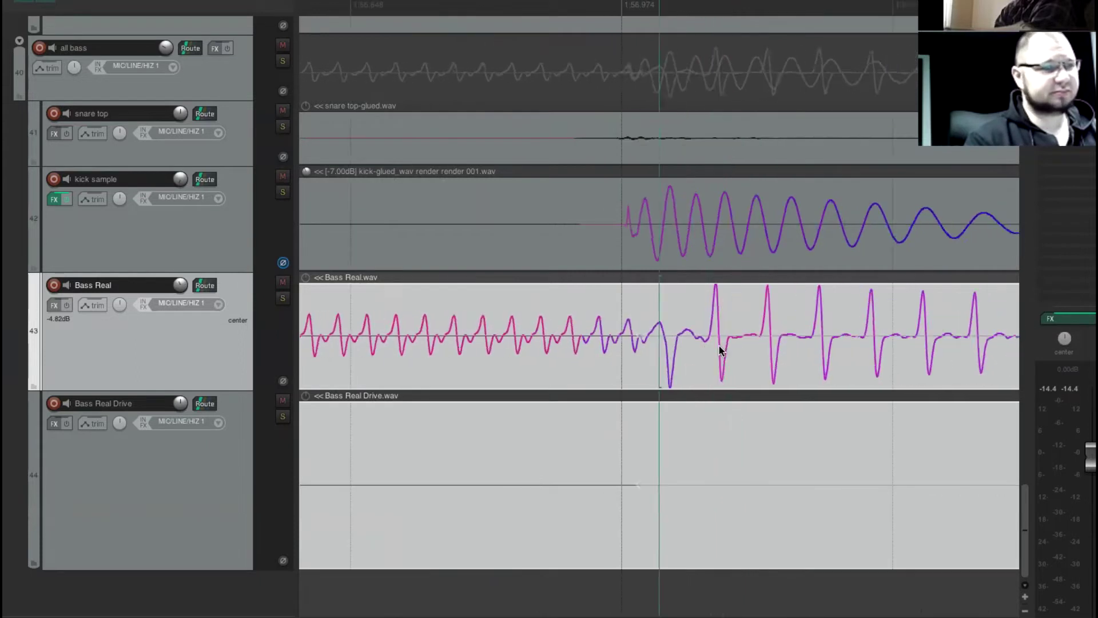
scroll(733, 346, down, 3)
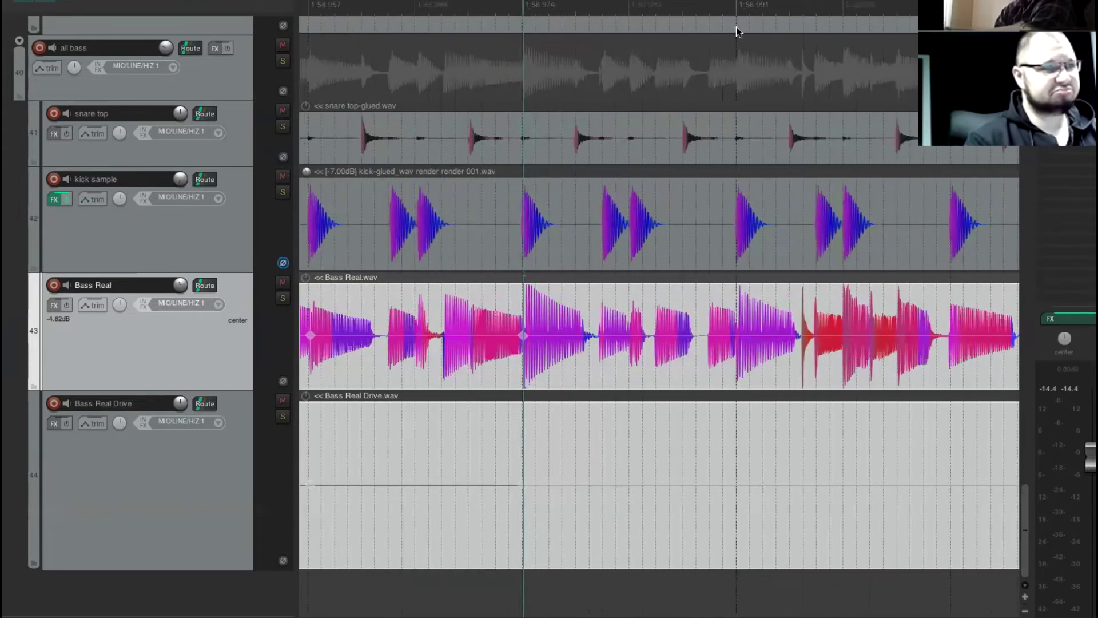
- Place a stretch marker on both bass items at the note onset by the 1:58.991 kick
scroll(739, 210, up, 8)
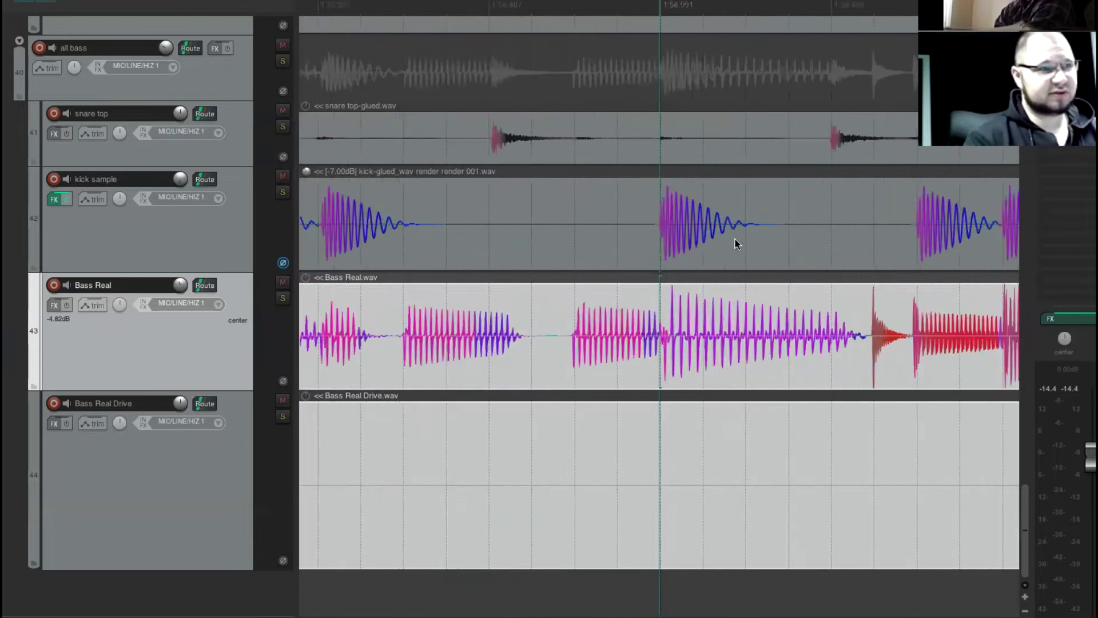
scroll(677, 345, up, 5)
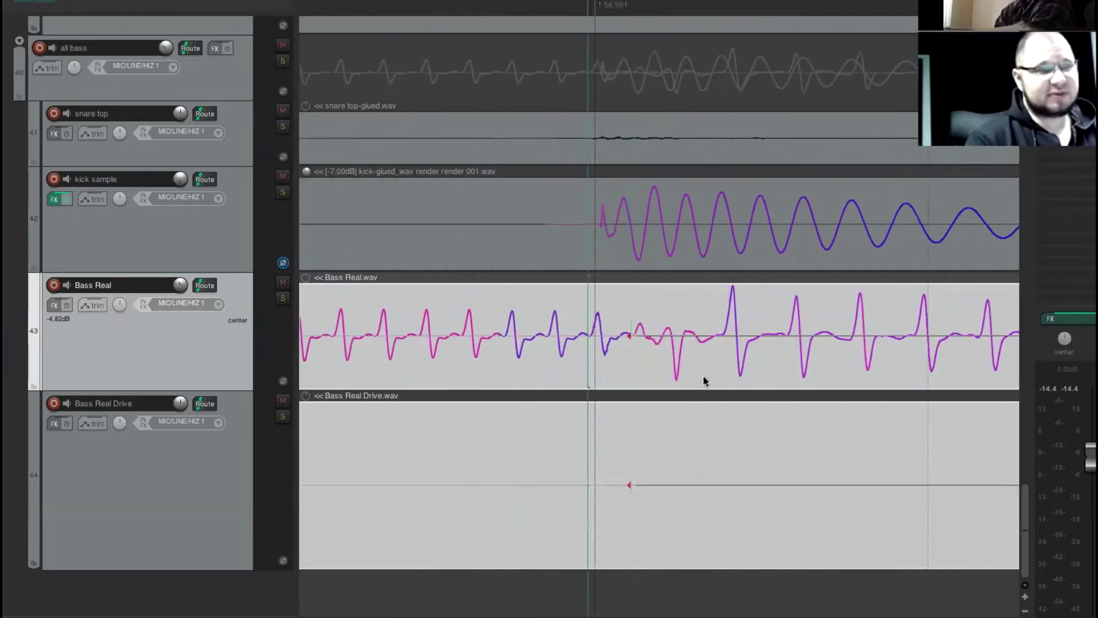
scroll(702, 375, down, 3)
scroll(679, 343, down, 4)
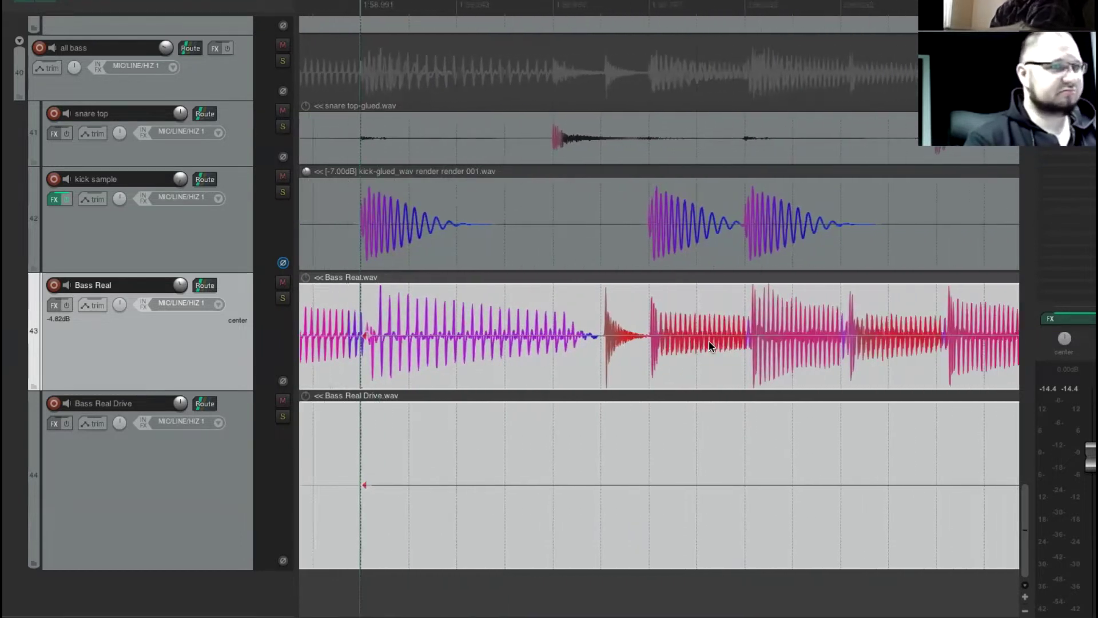
key(space)
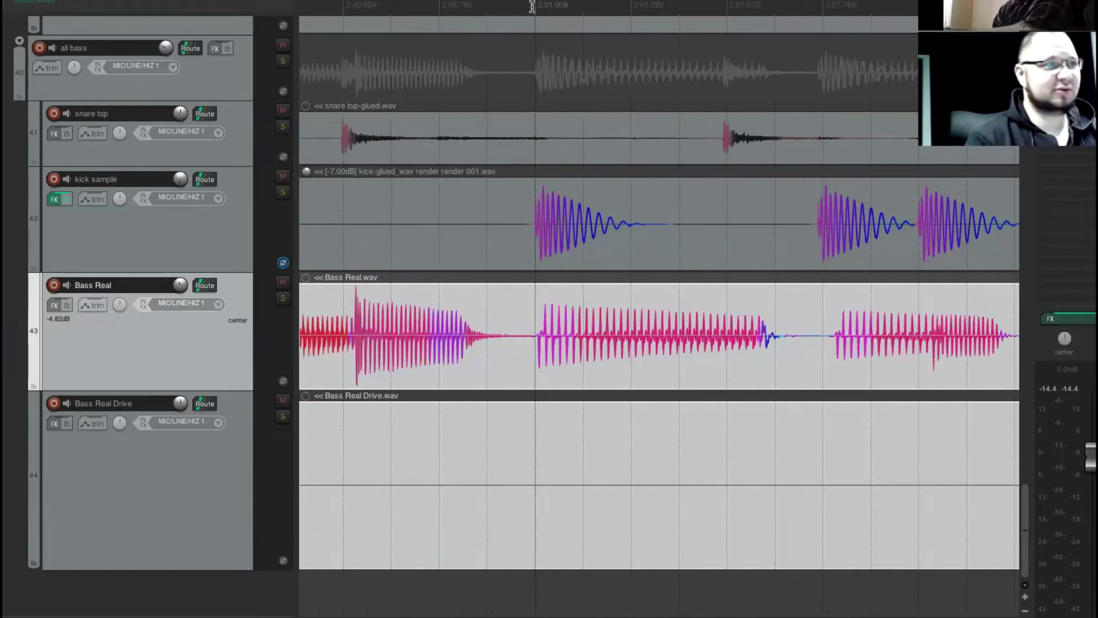
- Add a stretch marker to both bass items before the note at the 3:23.697 kick and move it later to match the kick
scroll(620, 196, up, 8)
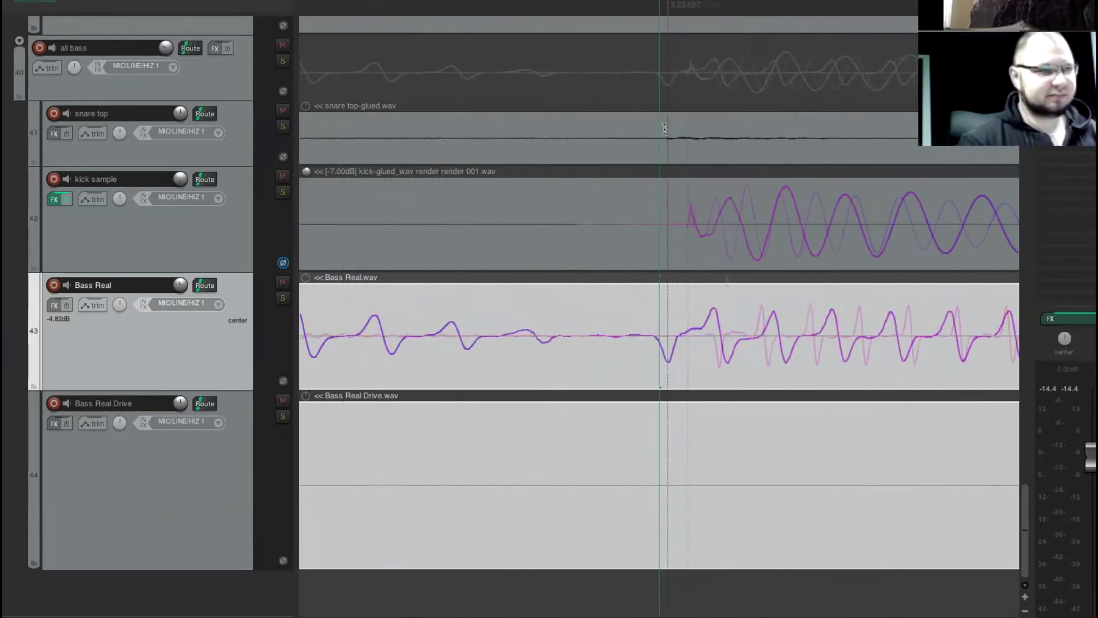
scroll(640, 64, down, 1)
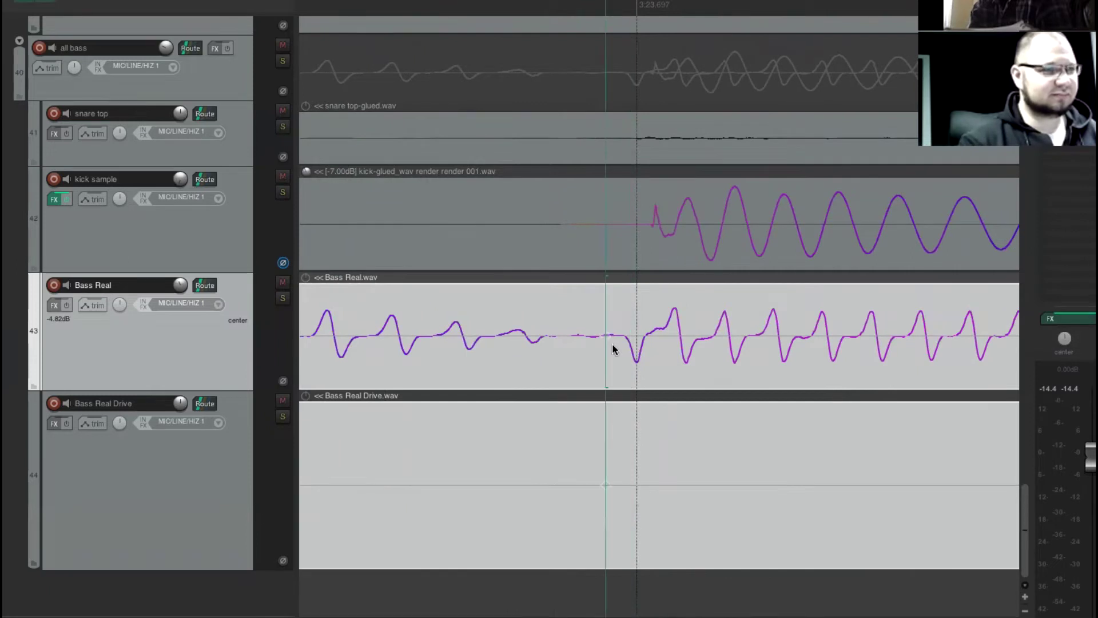
drag(606, 336, 679, 336)
scroll(877, 366, down, 12)
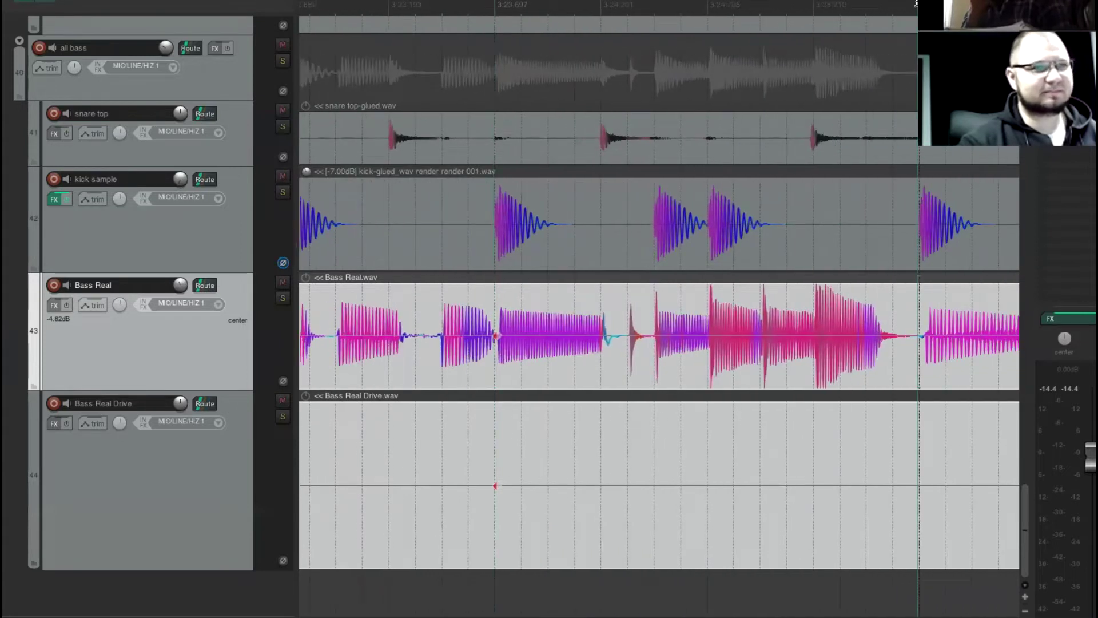
- Add a stretch marker to both bass items before the note at the 3:25.714 kick and shift it earlier toward the kick
scroll(740, 232, up, 10)
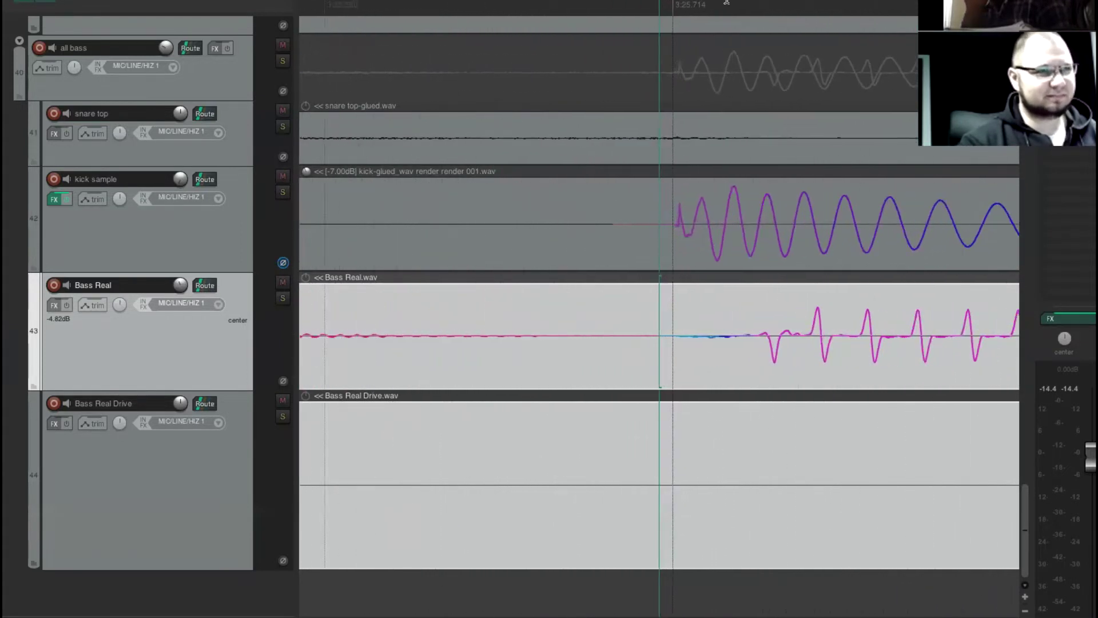
mouse_move(726, 338)
mouse_down()
mouse_move(678, 338)
mouse_move(694, 336)
mouse_up()
scroll(791, 348, down, 10)
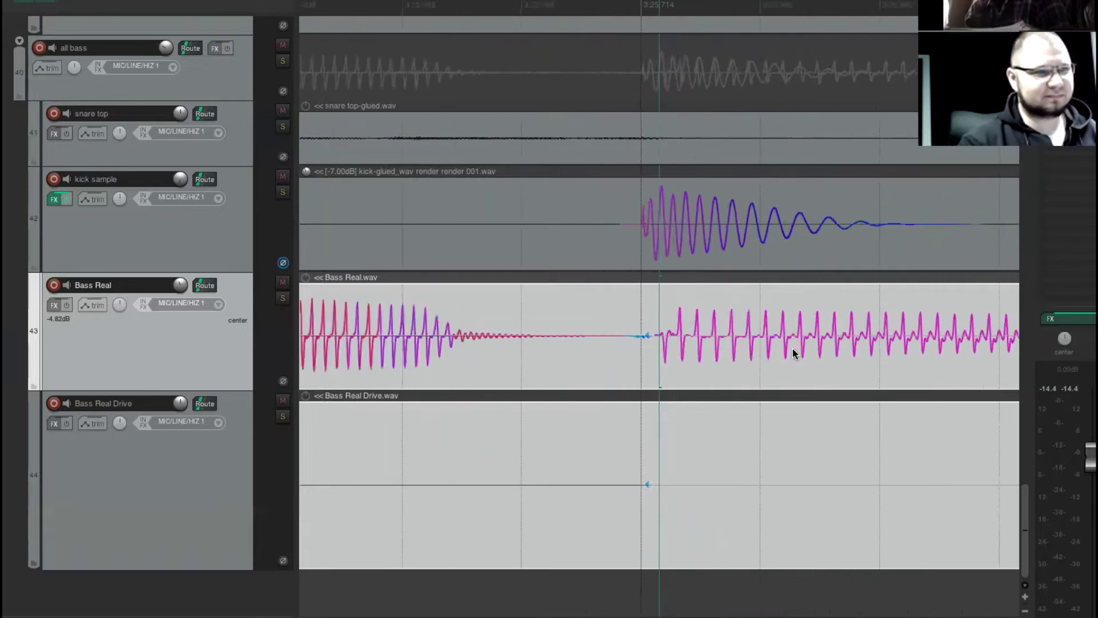
- Add a stretch marker to both bass items at the note change by the 3:27.731 kick and move it later to match the kick
scroll(794, 349, right, 2)
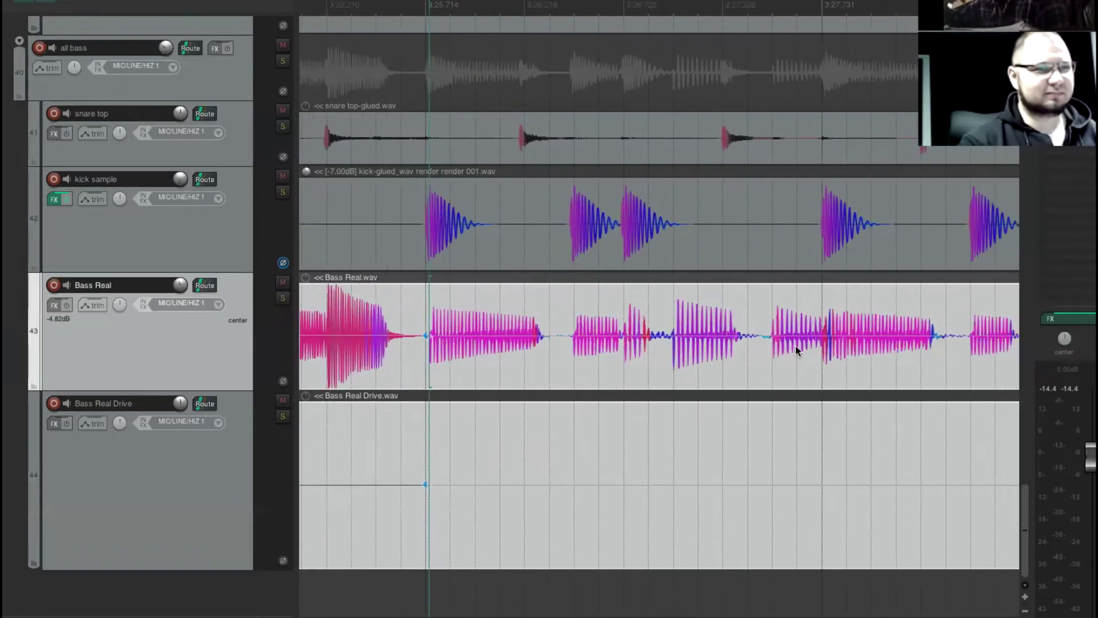
scroll(791, 90, up, 10)
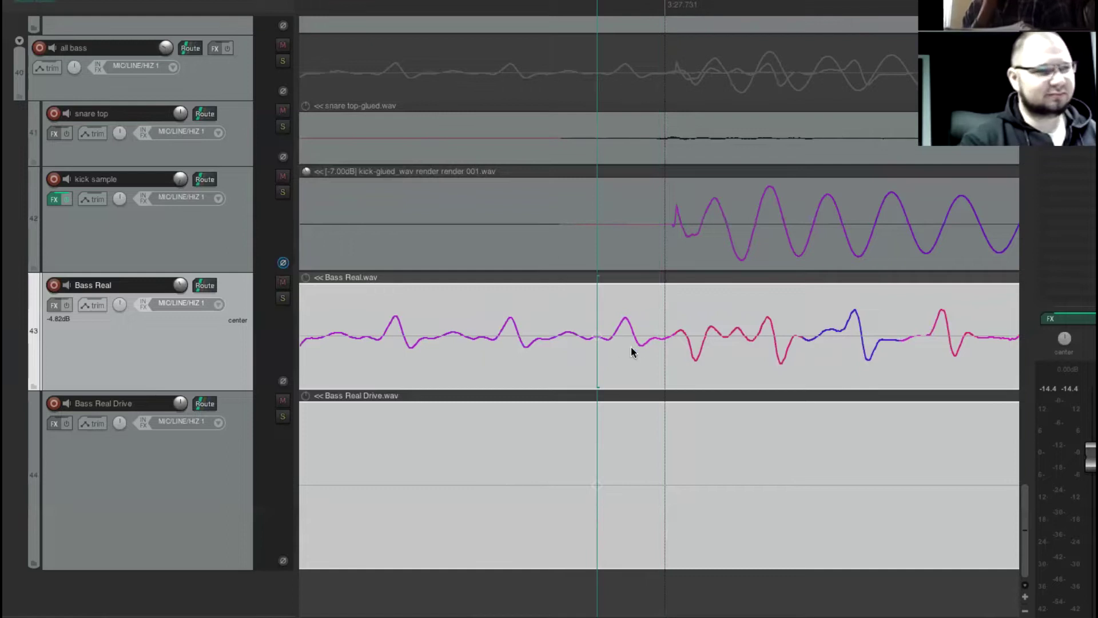
drag(596, 335, 690, 337)
scroll(816, 352, down, 8)
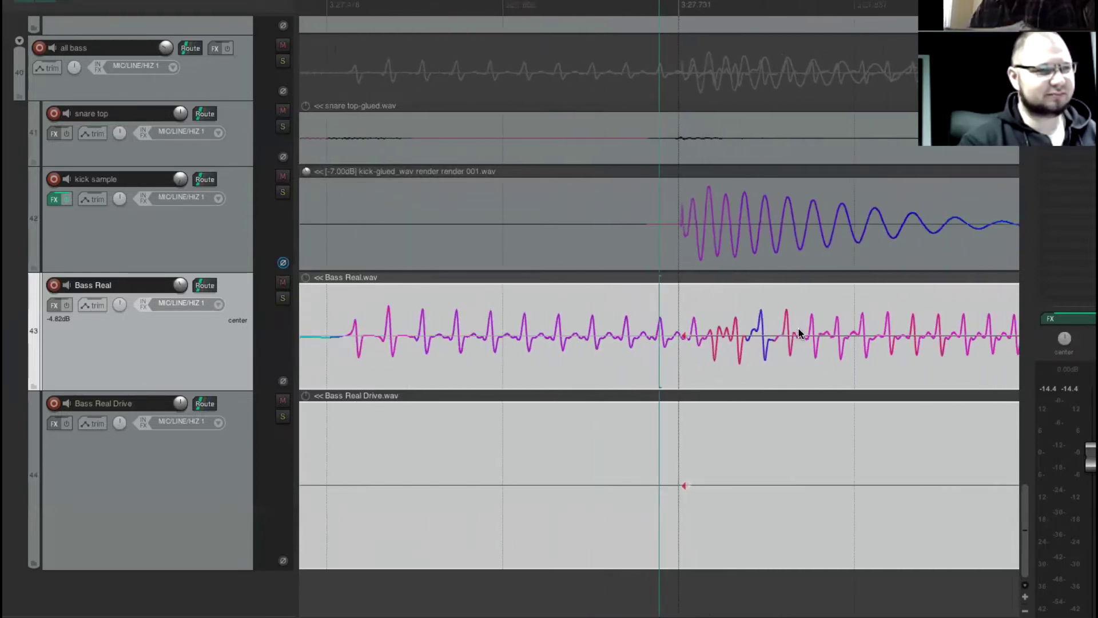
scroll(798, 333, down, 6)
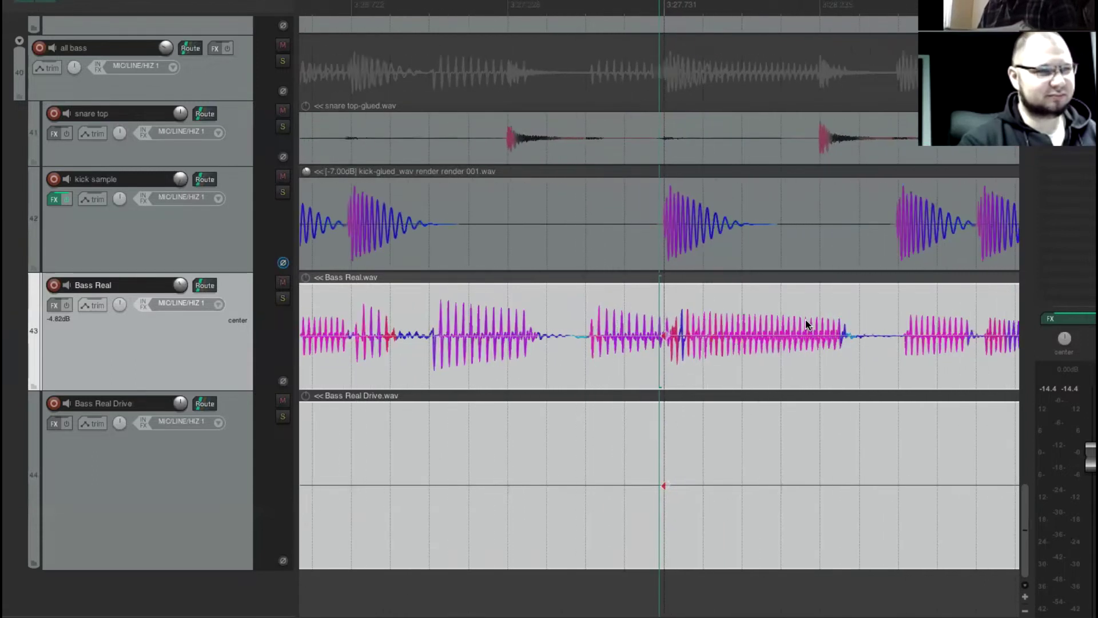
- Add a stretch marker to both bass items just before the note at the 3:29.747 kick and shift it slightly earlier
scroll(815, 321, right, 6)
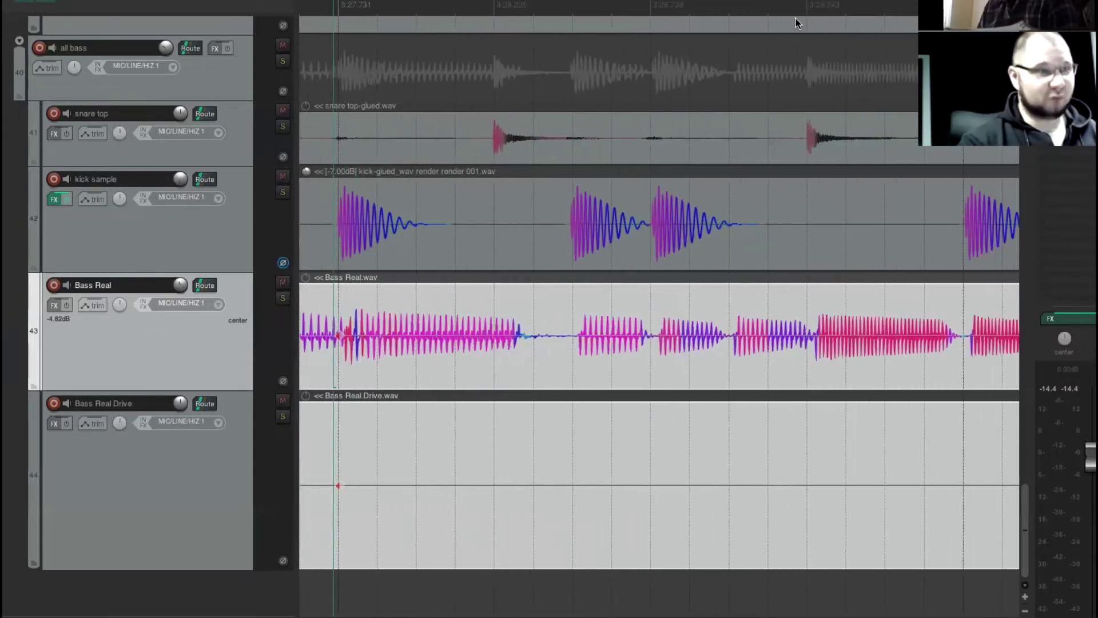
scroll(761, 217, up, 8)
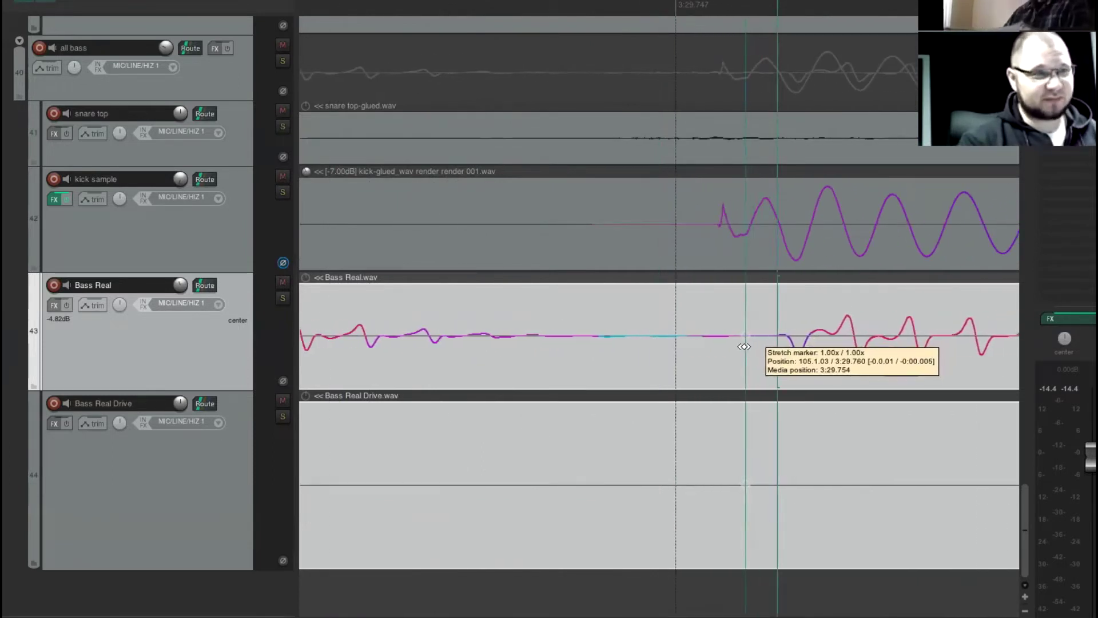
scroll(743, 350, down, 5)
scroll(743, 351, down, 8)
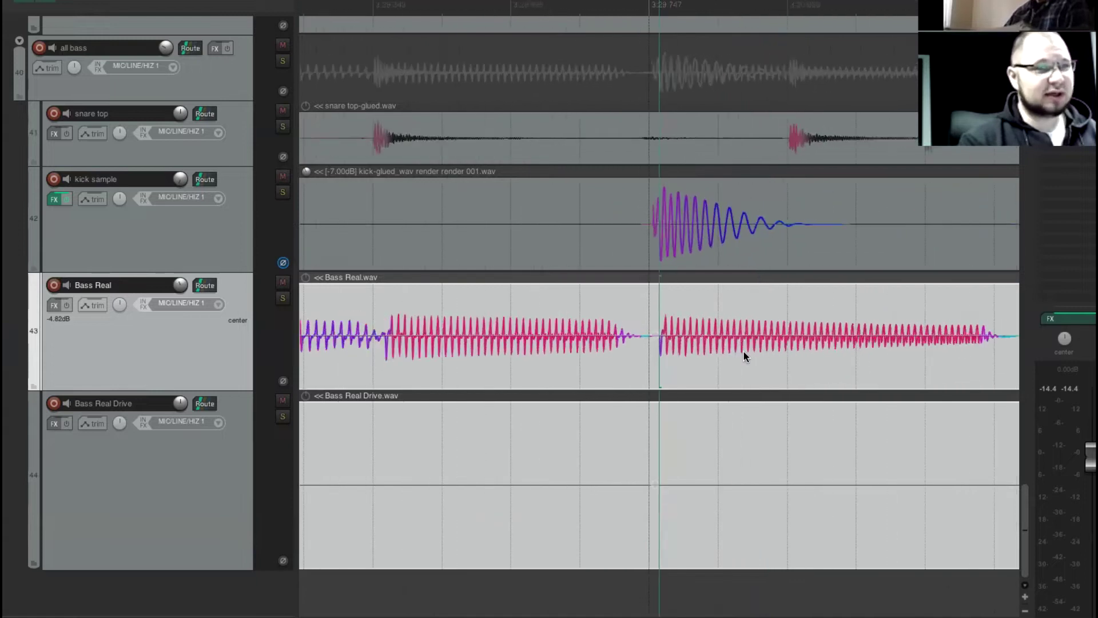
- Add a stretch marker to both bass items at the note change by the 3:31.764 kick and shift it earlier toward the kick
scroll(880, 279, right, 5)
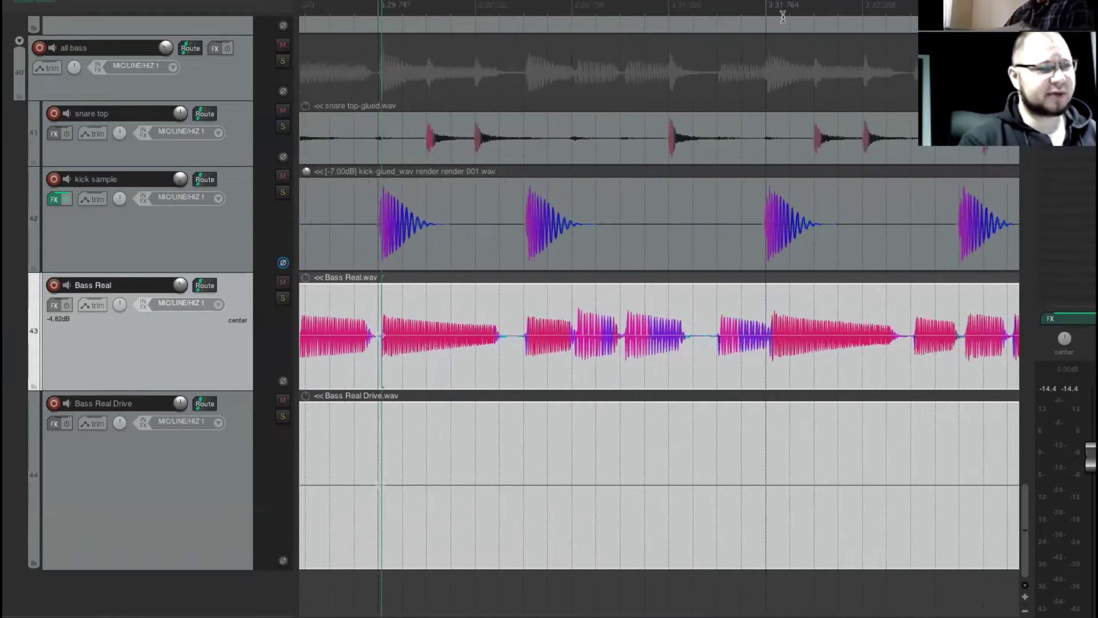
scroll(739, 6, up, 8)
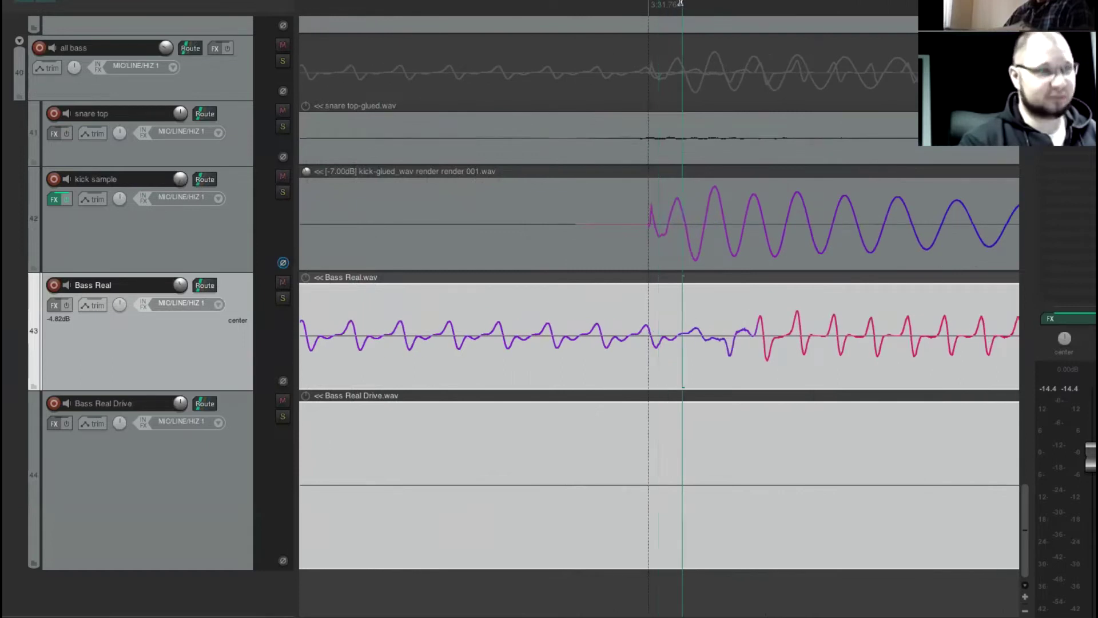
drag(683, 333, 668, 339)
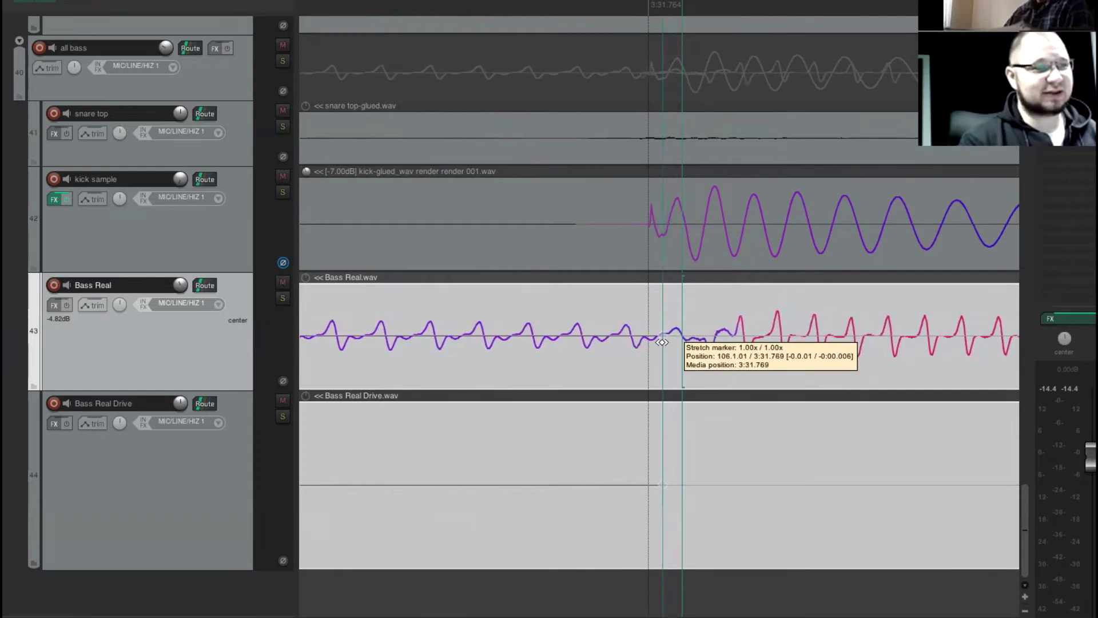
scroll(732, 340, down, 3)
scroll(734, 336, down, 6)
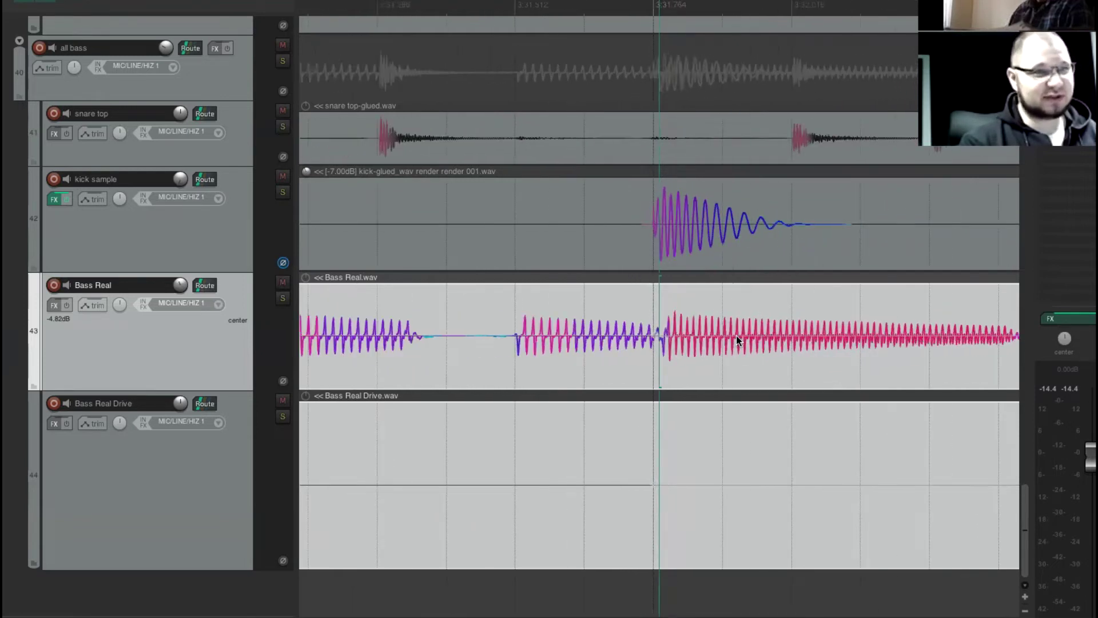
scroll(813, 9, down, 2)
- Add a stretch marker to both bass items at the note change by the 3:33.781 kick and shift it earlier toward the kick
scroll(727, 184, right, 4)
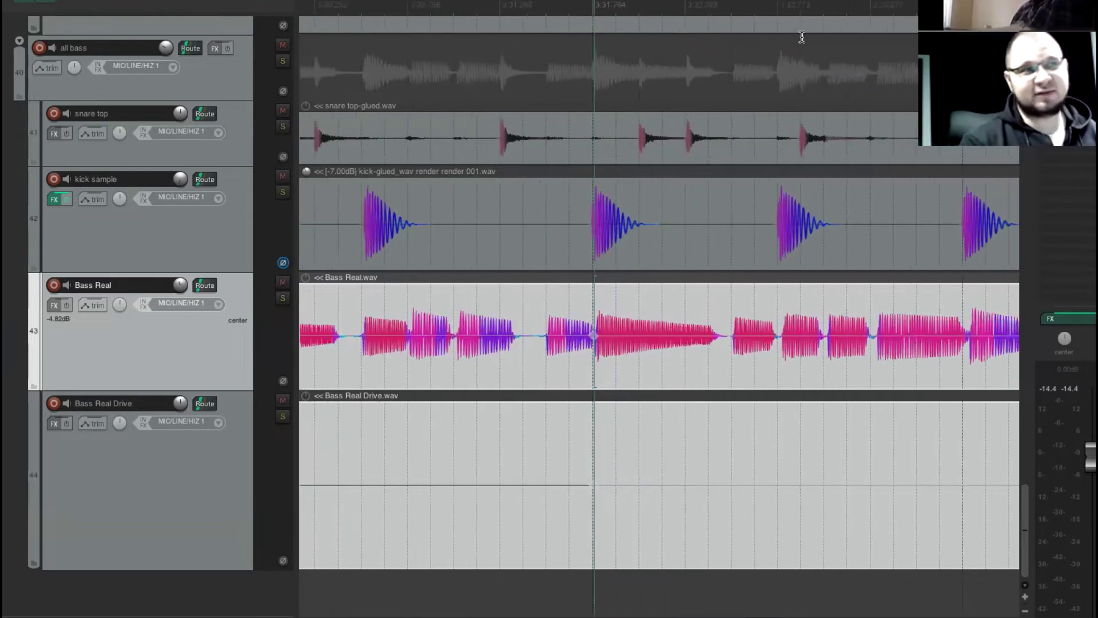
scroll(731, 163, up, 6)
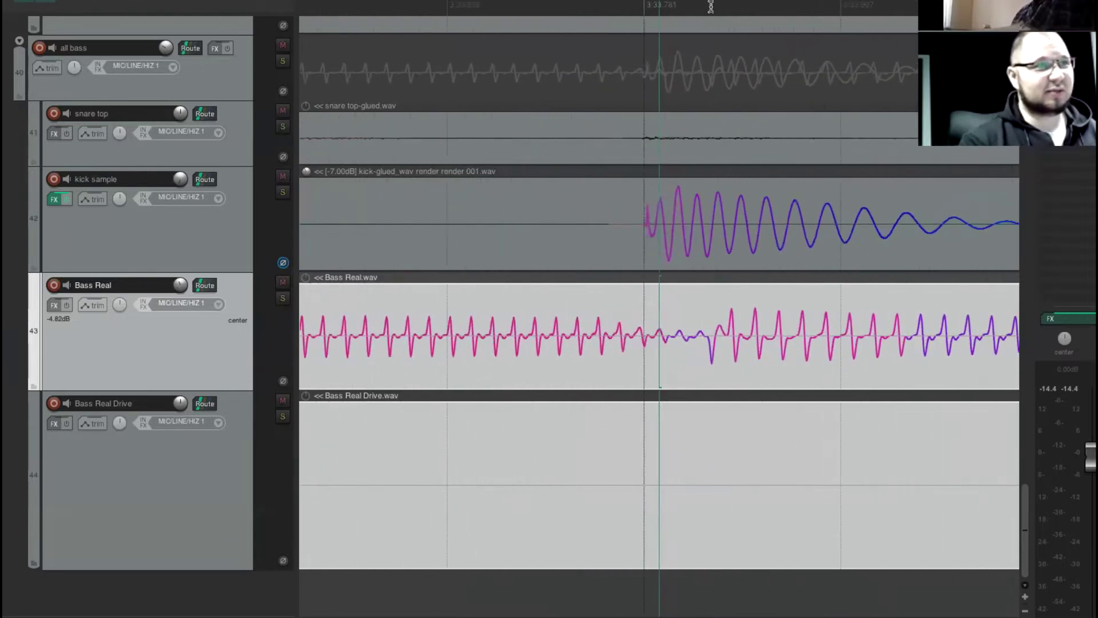
scroll(705, 182, up, 2)
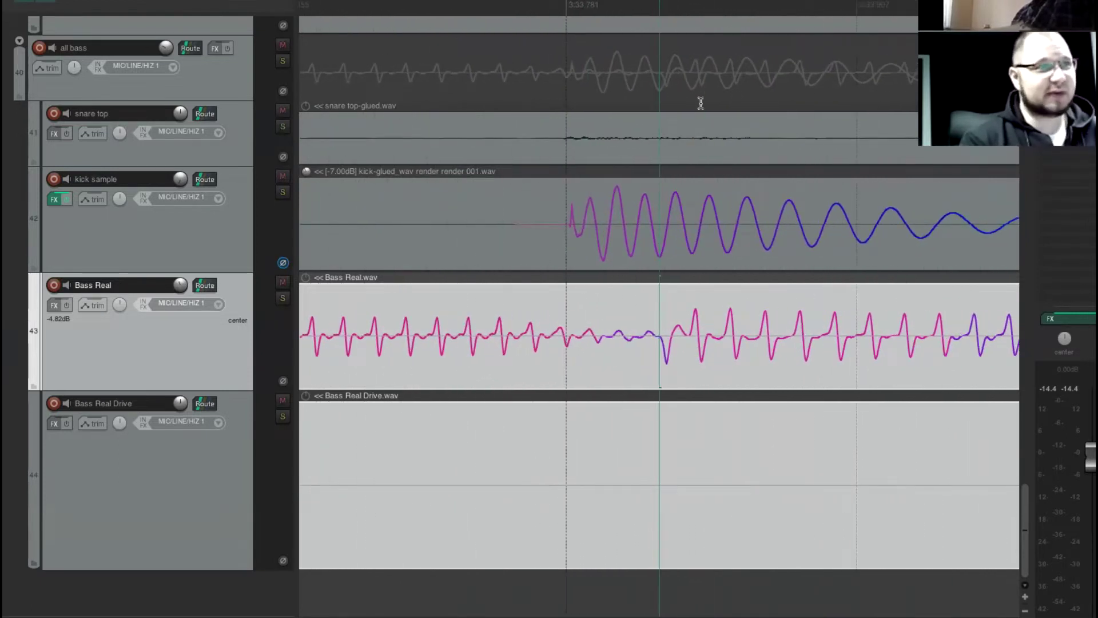
drag(643, 334, 606, 333)
scroll(699, 349, down, 4)
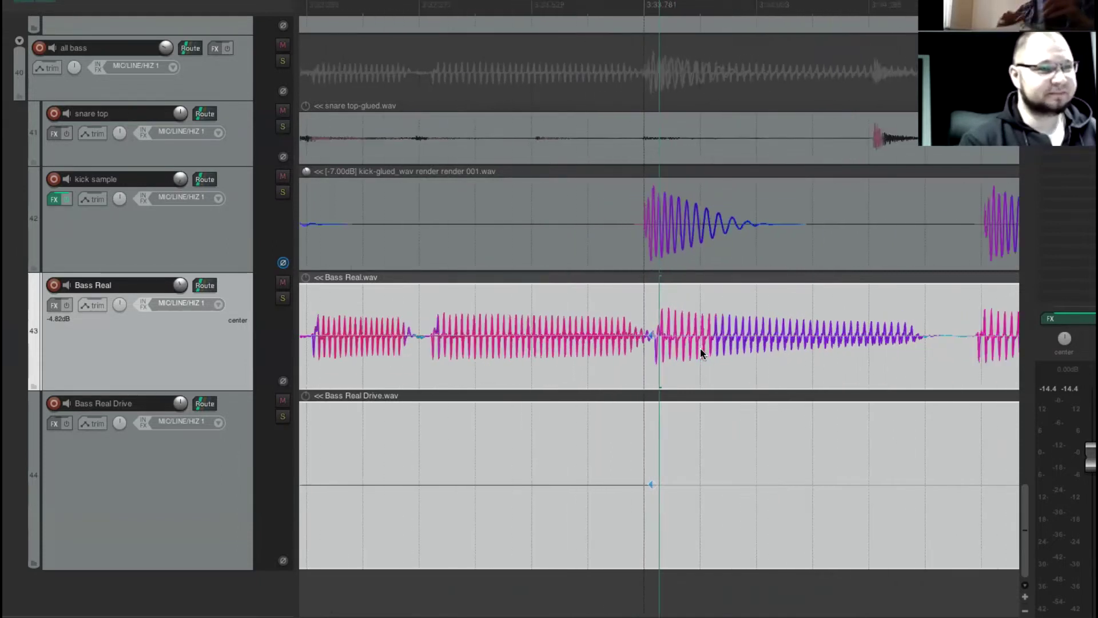
scroll(702, 346, down, 4)
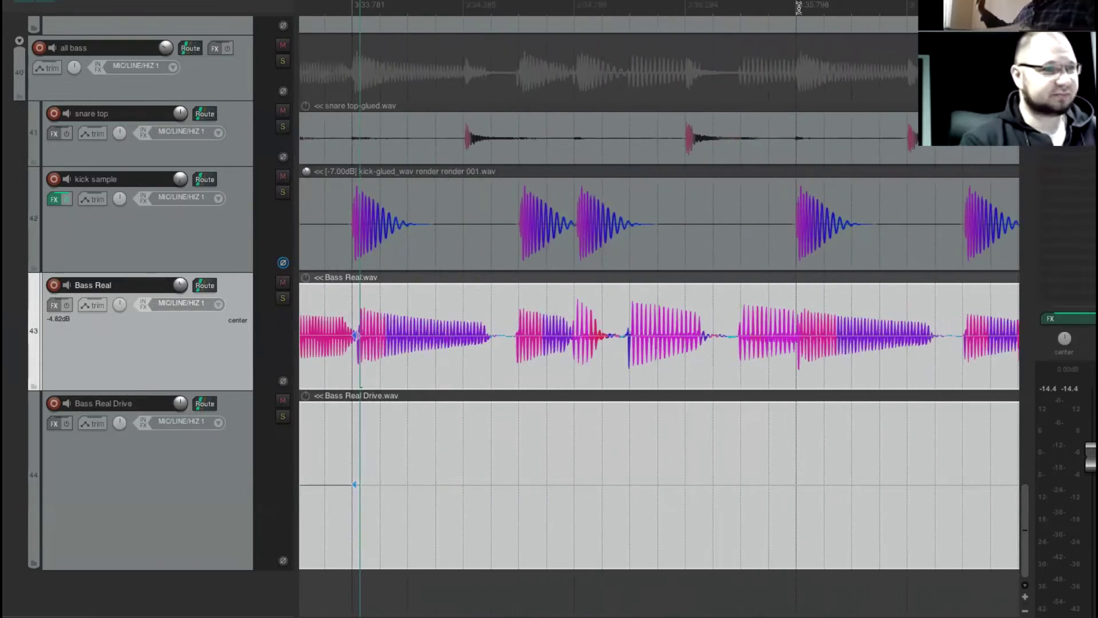
- Add a stretch marker to both bass items at the note change by the 3:35.798 kick and move it later to match the kick
scroll(818, 77, up, 8)
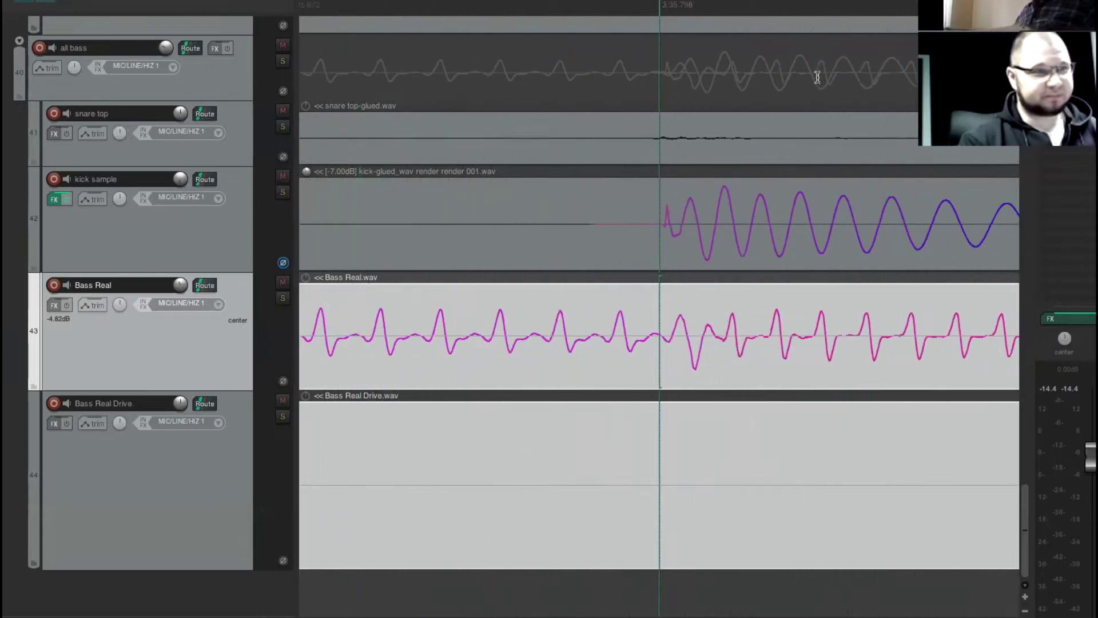
mouse_move(660, 346)
mouse_down()
mouse_move(661, 335)
mouse_move(703, 335)
mouse_up()
scroll(787, 359, down, 7)
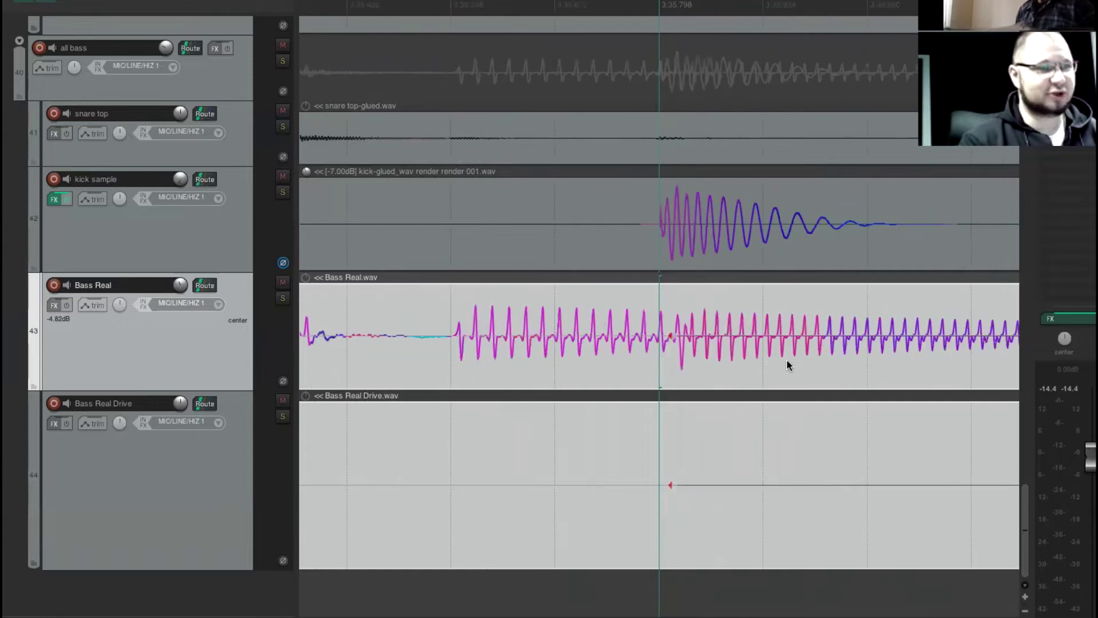
- Place stretch markers on both bass items at the note onsets by the 3:37.815 and 3:39.831 kicks
scroll(788, 354, right, 3)
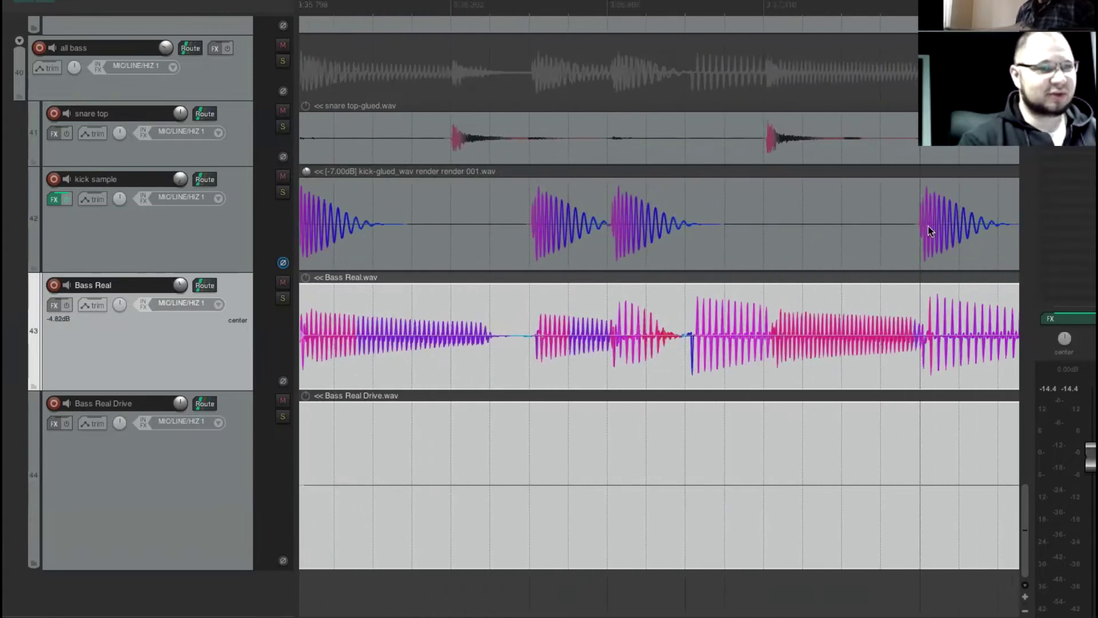
scroll(848, 105, up, 8)
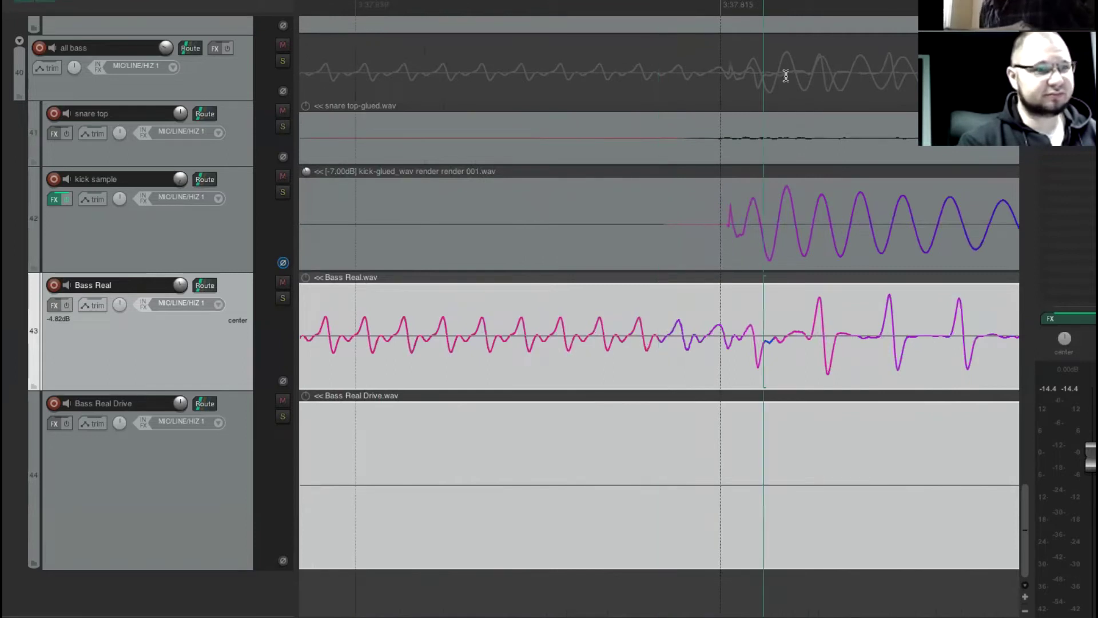
scroll(811, 130, up, 3)
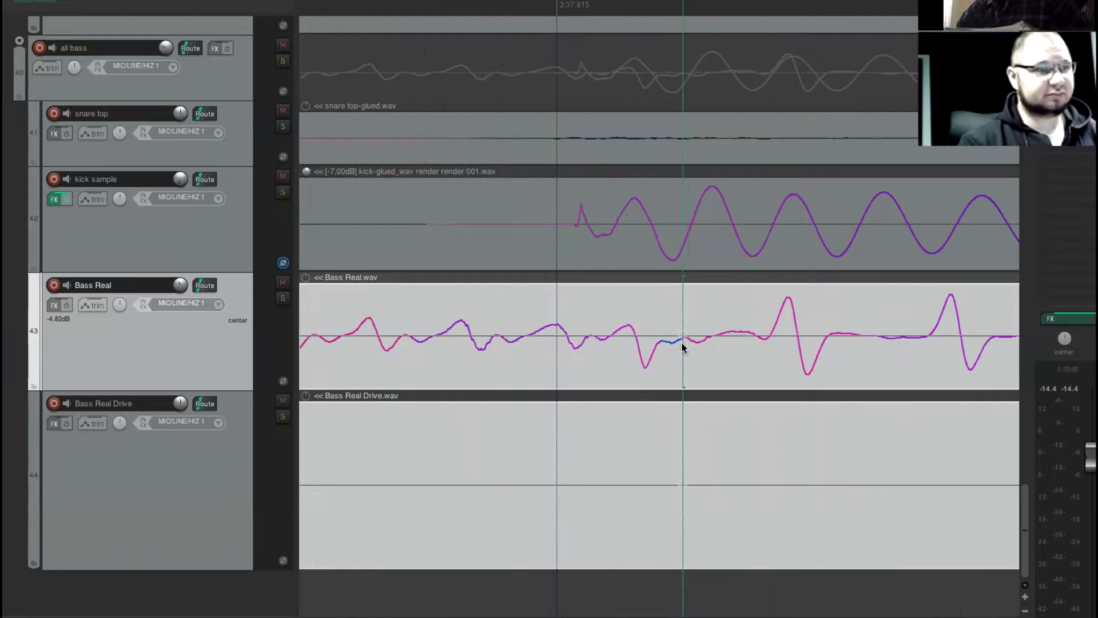
drag(682, 335, 683, 335)
scroll(713, 379, down, 5)
scroll(712, 378, down, 6)
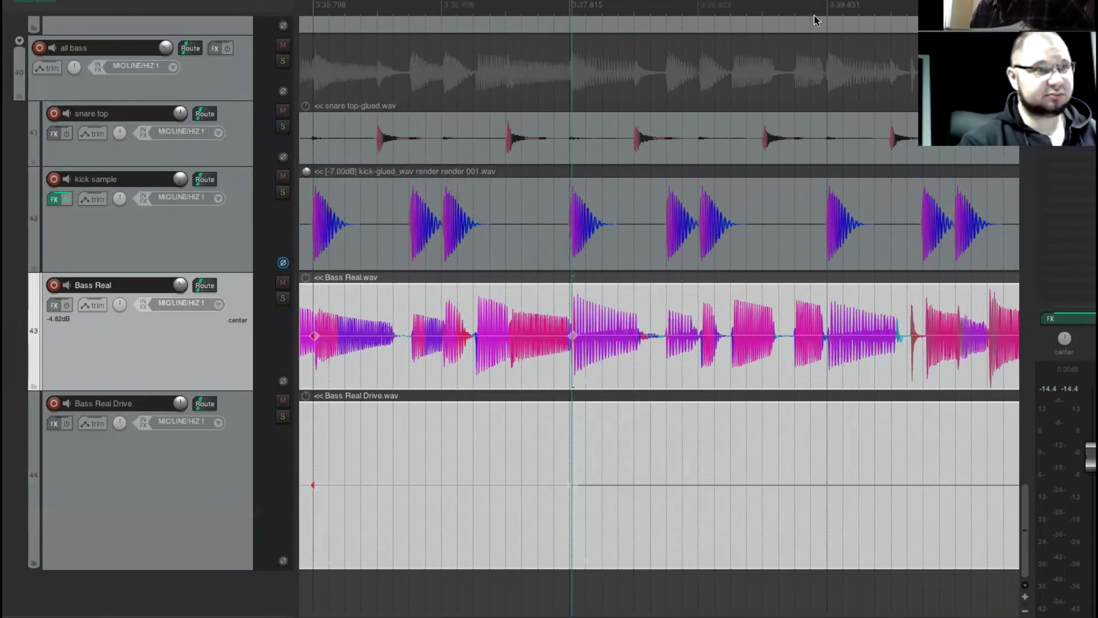
scroll(760, 147, up, 8)
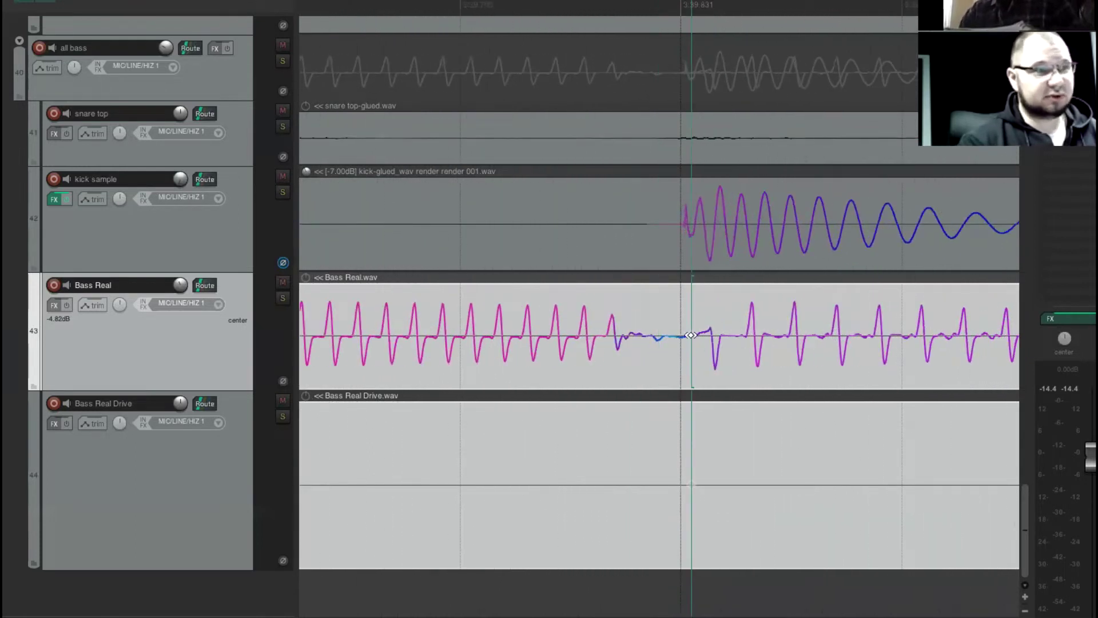
scroll(826, 251, down, 8)
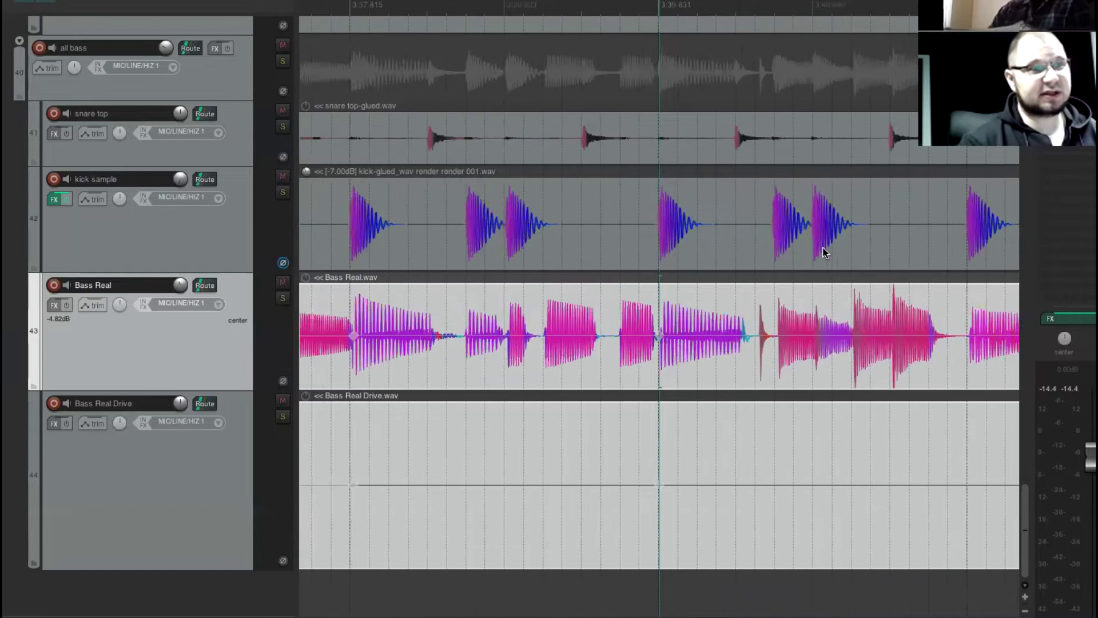
- Add a stretch marker to both bass items just before the note at the 3:41.848 kick and shift it earlier toward the kick
scroll(829, 250, right, 4)
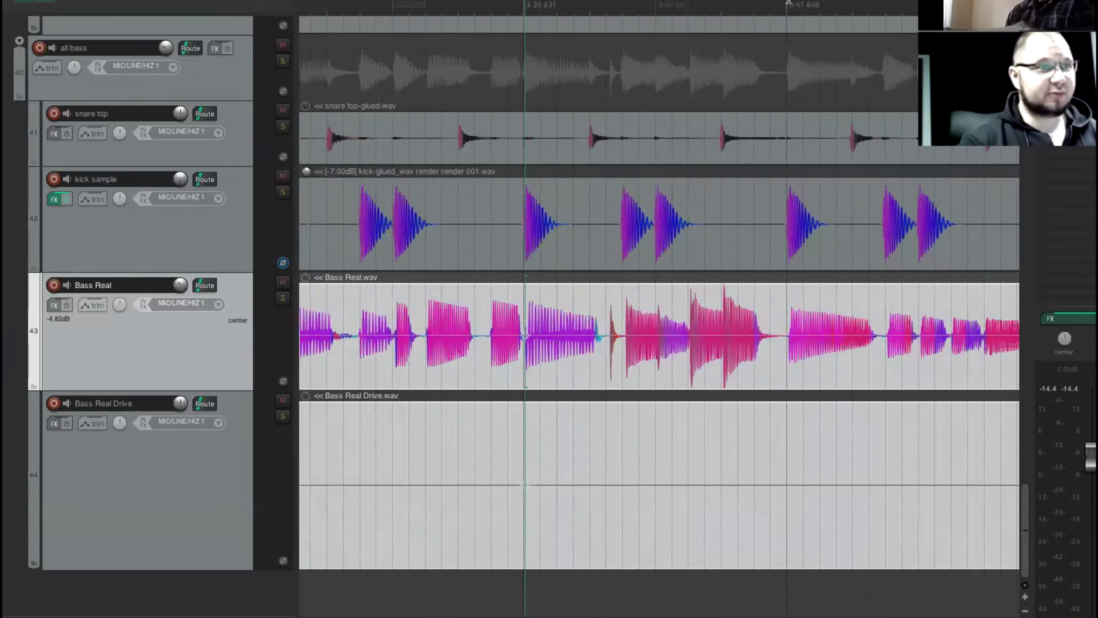
scroll(658, 269, up, 8)
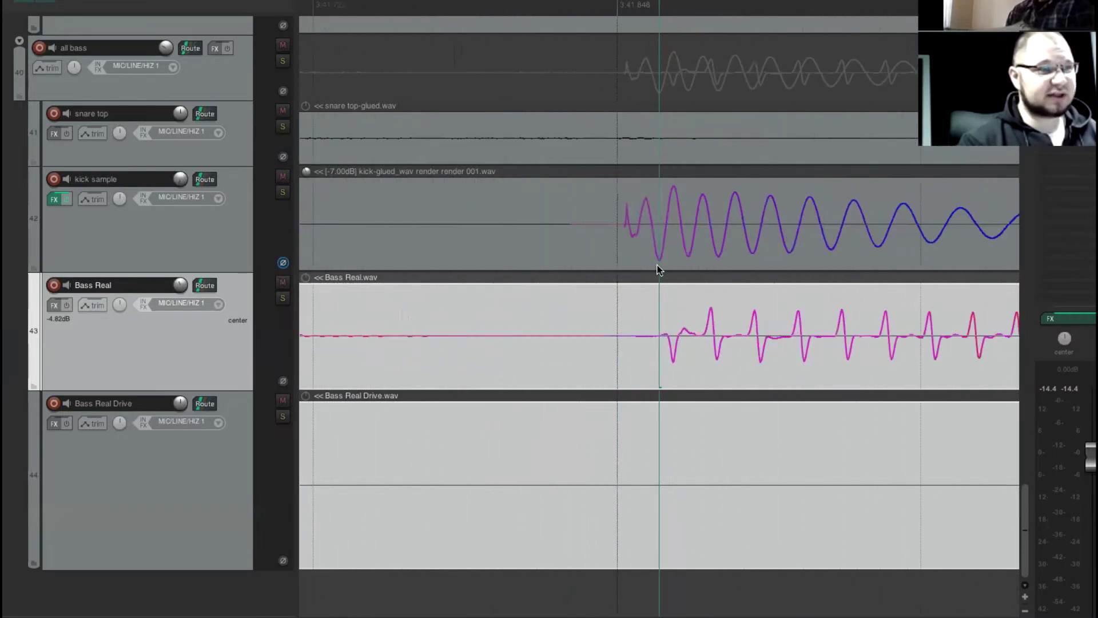
mouse_move(659, 339)
mouse_down()
mouse_move(673, 336)
mouse_move(647, 348)
mouse_up()
scroll(650, 348, down, 1)
scroll(650, 348, down, 4)
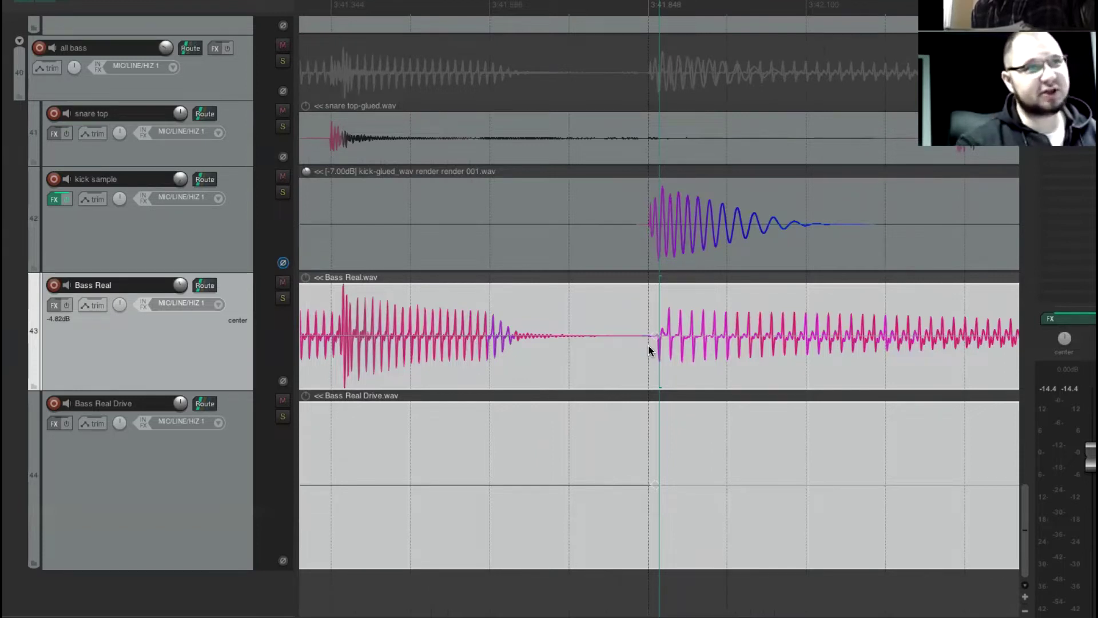
scroll(747, 365, down, 5)
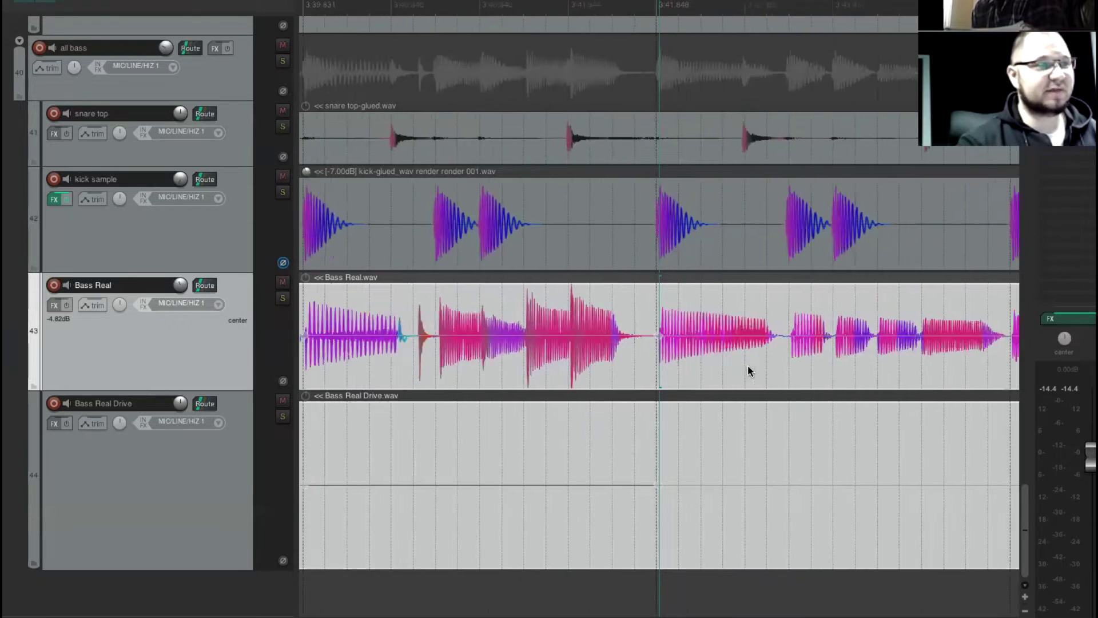
scroll(818, 249, right, 2)
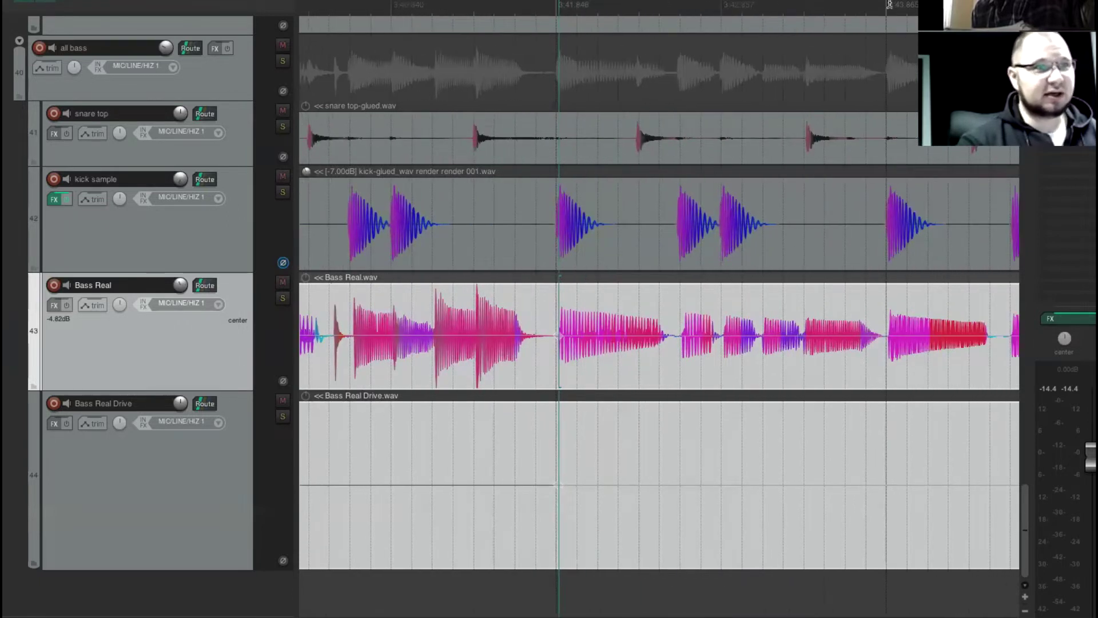
- Add a stretch marker to the Bass Real and Bass Real Drive items at the bass note near 3:43.865
scroll(817, 11, left, 2)
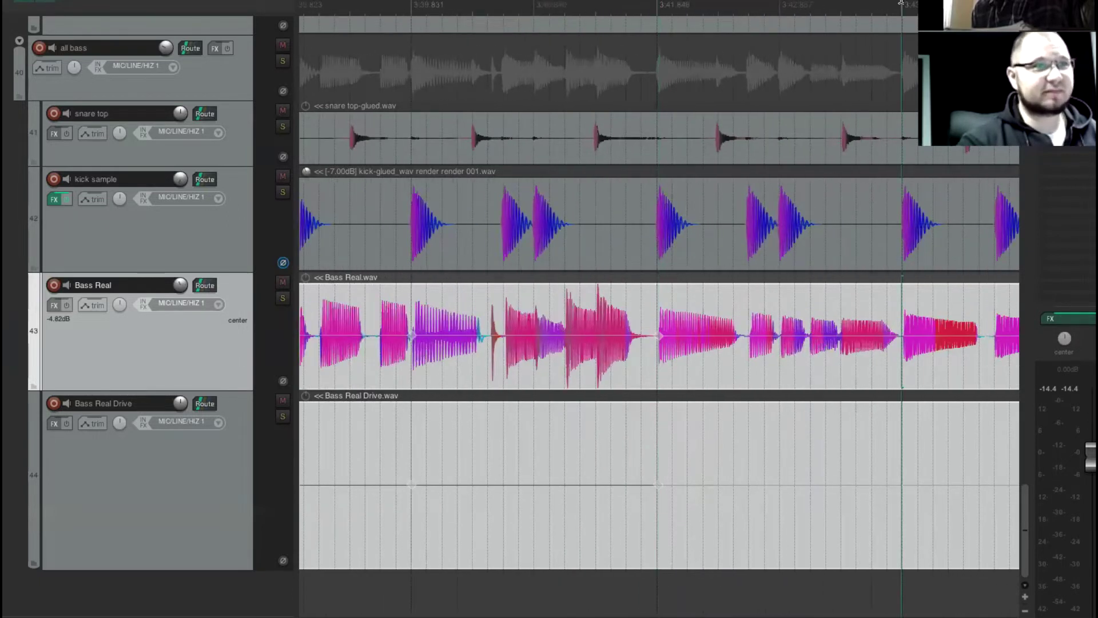
scroll(709, 5, up, 8)
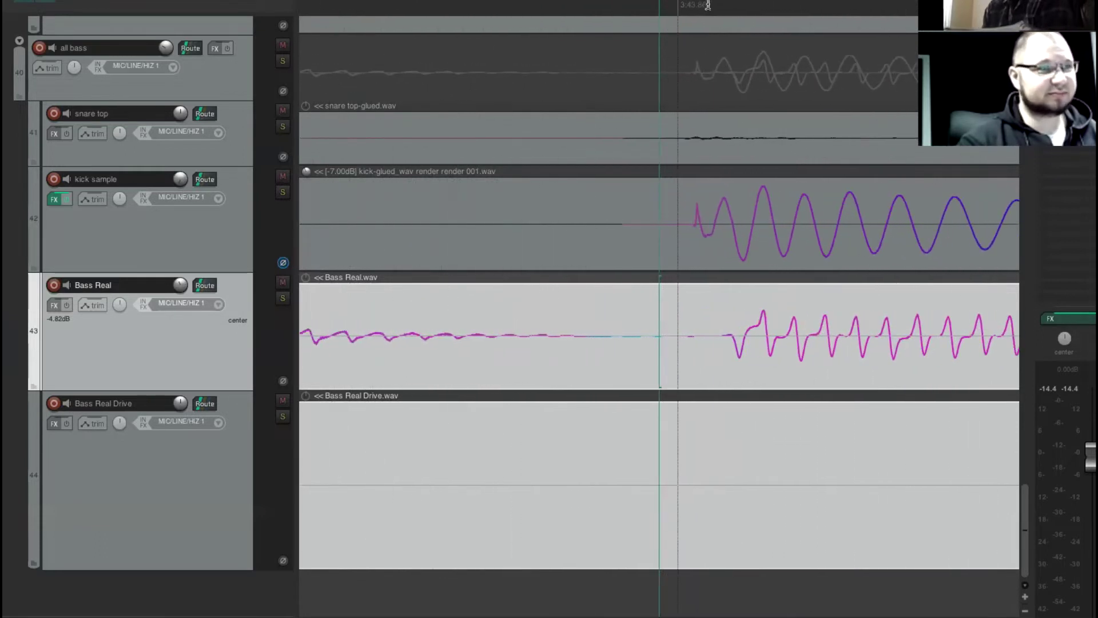
scroll(739, 331, down, 5)
scroll(739, 330, down, 2)
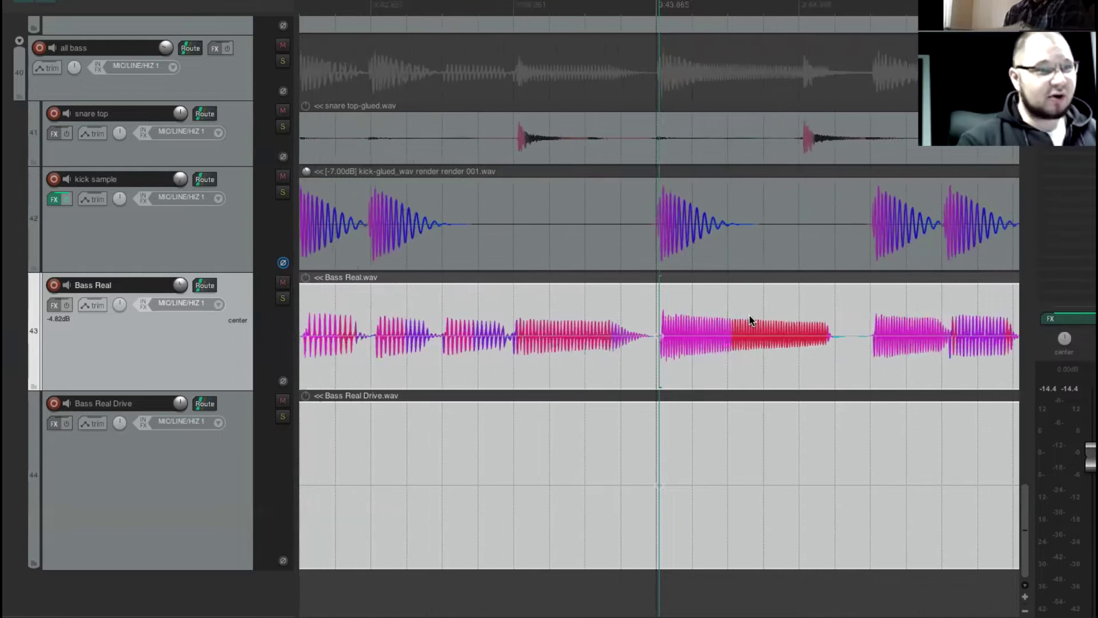
- Add a stretch marker to both bass items at the note that starts with the kick near 3:45.882
scroll(753, 326, right, 1)
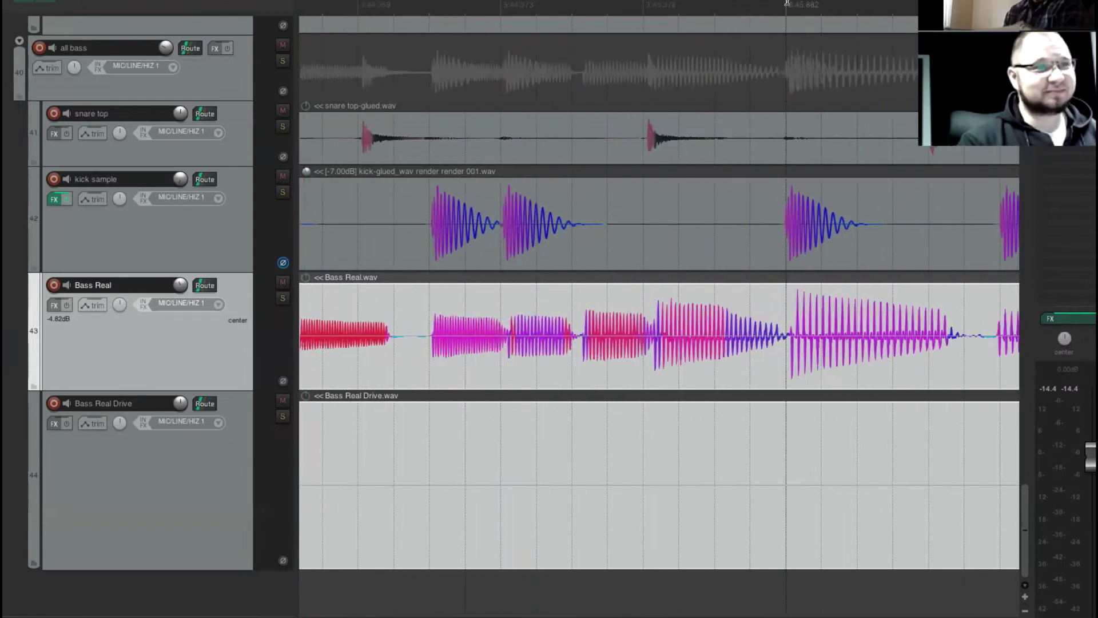
scroll(782, 3, up, 6)
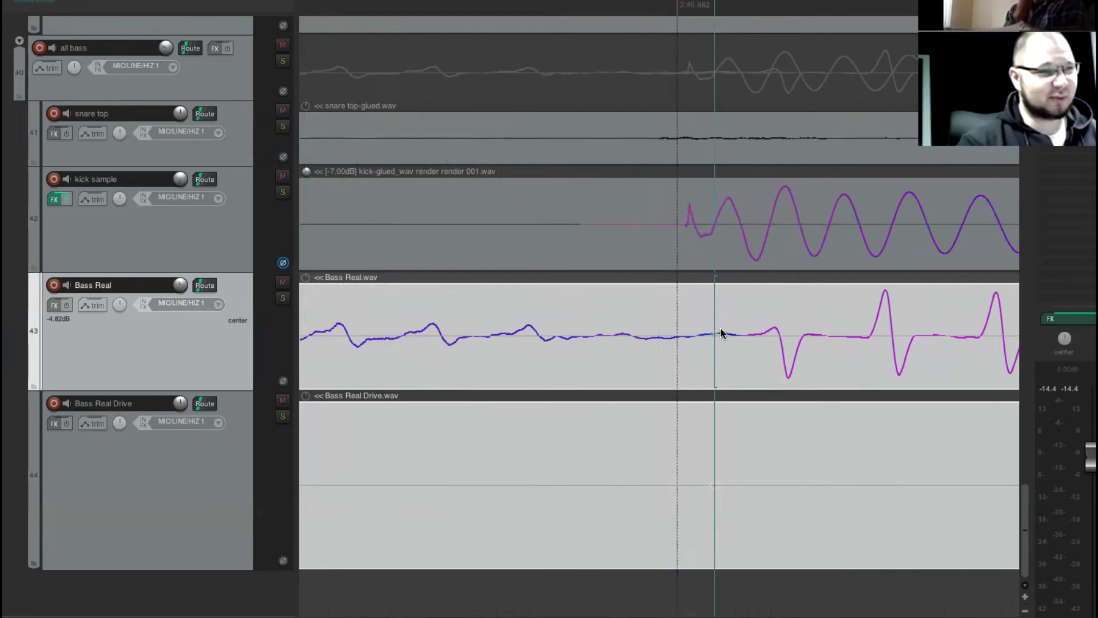
scroll(806, 361, down, 4)
scroll(792, 376, down, 4)
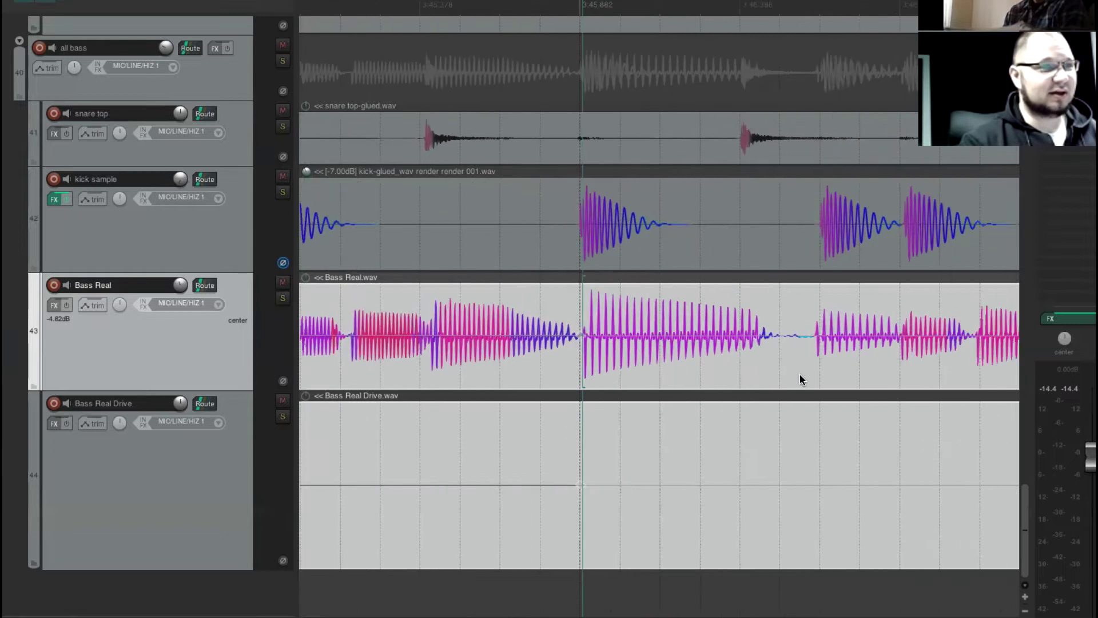
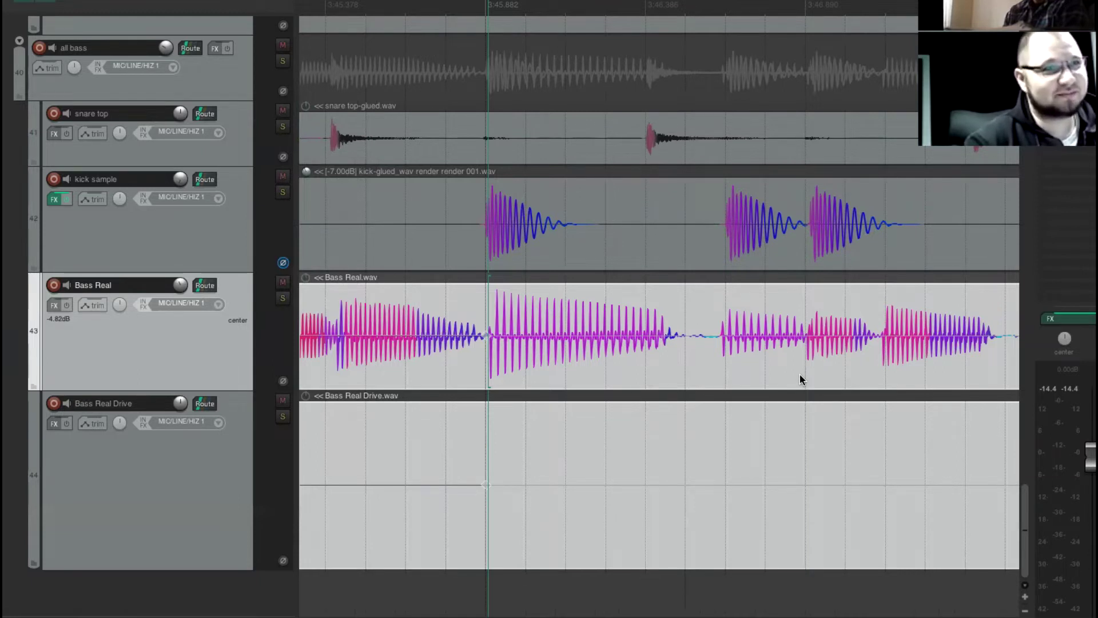
- Place a stretch marker on both bass items near 3:49.915 and shift it slightly later to line the note up with the kick
scroll(800, 379, down, 2)
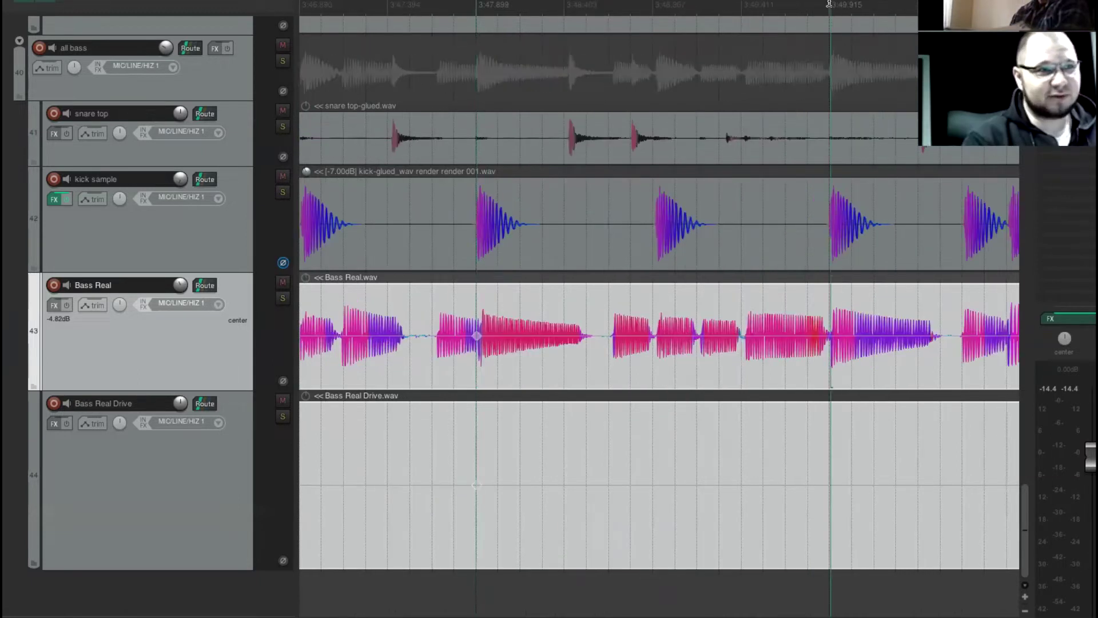
scroll(816, 49, up, 6)
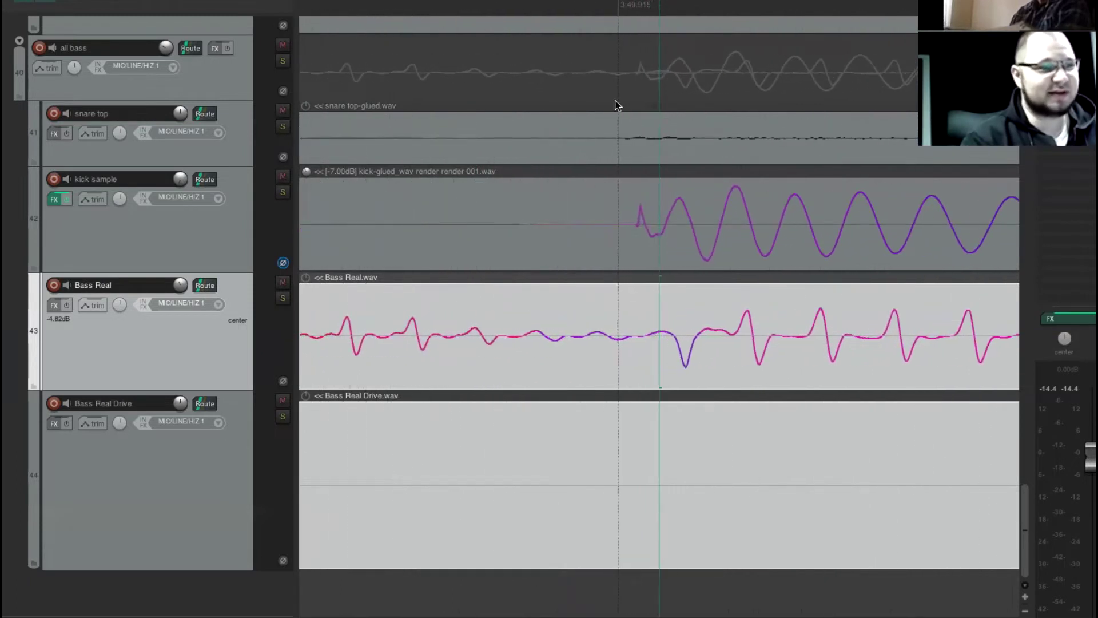
drag(645, 337, 724, 333)
scroll(760, 311, down, 8)
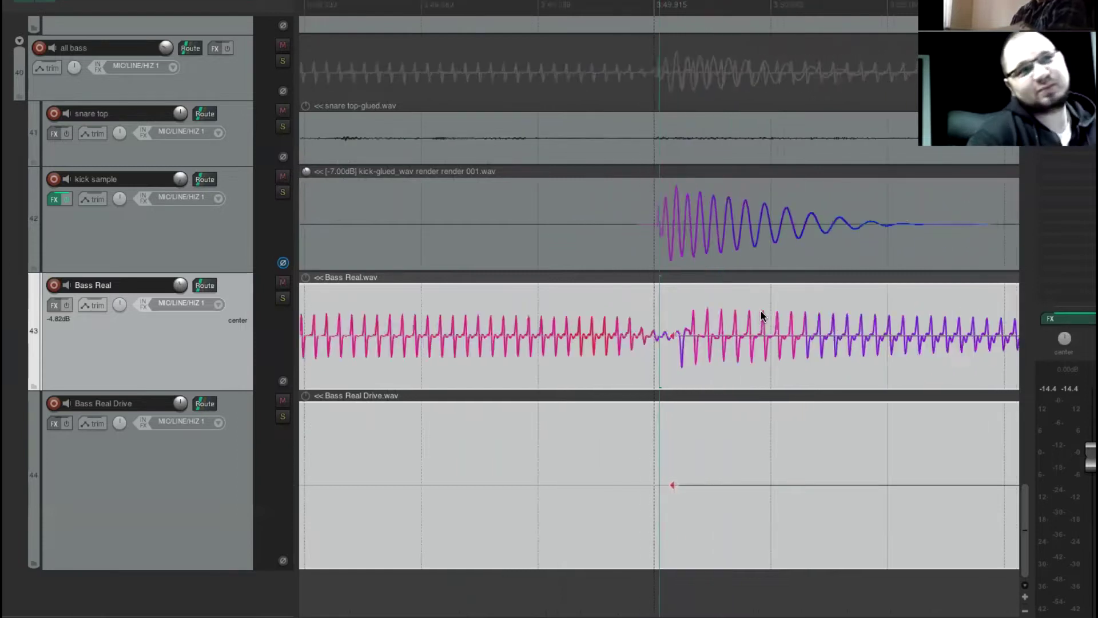
- Add a stretch marker to both bass items at the bass note near 4:22.184, where the kick hits
scroll(751, 311, down, 3)
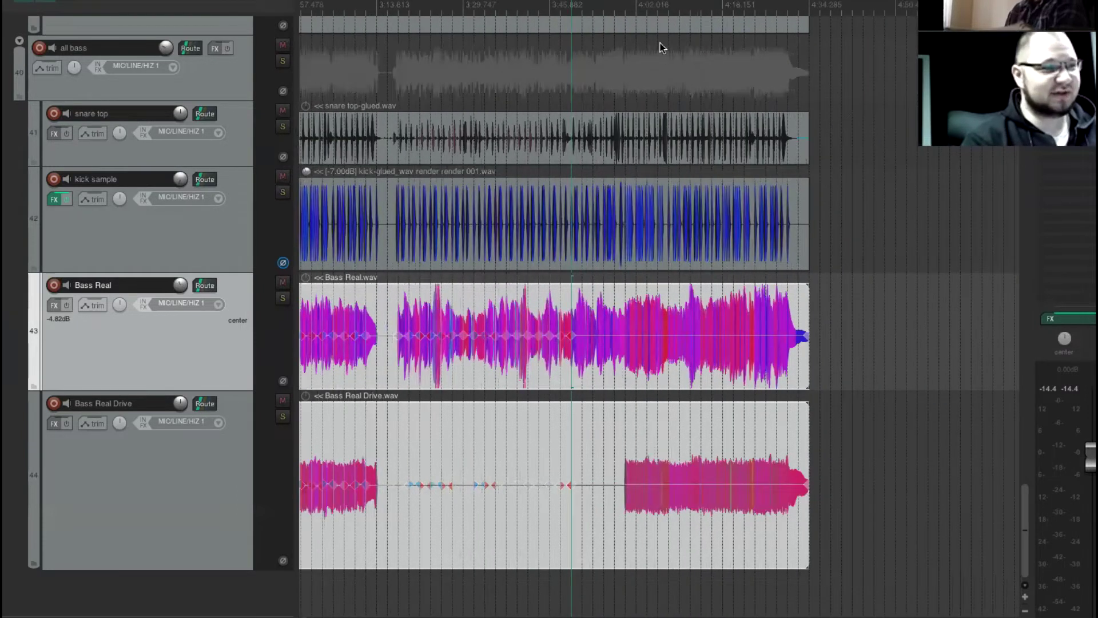
scroll(631, 340, up, 10)
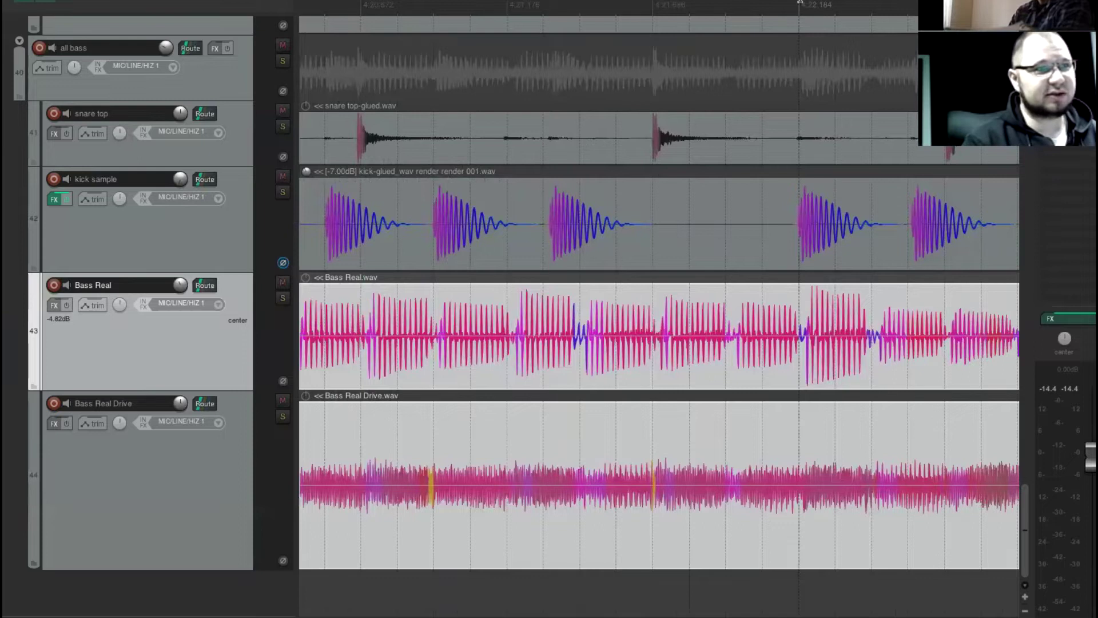
scroll(716, 383, up, 10)
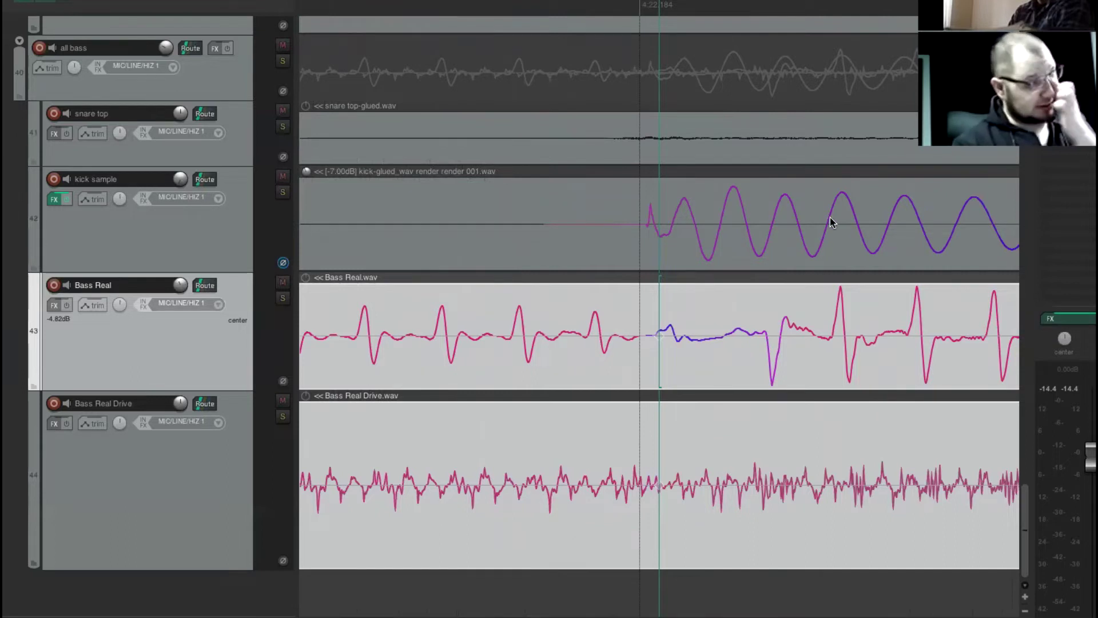
scroll(776, 224, down, 6)
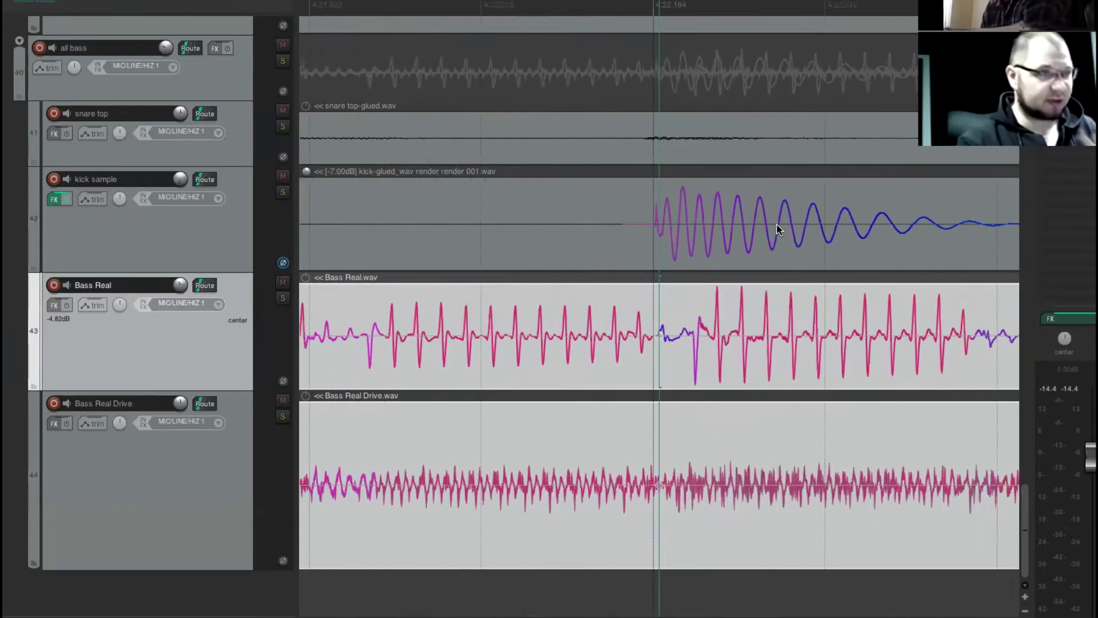
scroll(777, 224, down, 6)
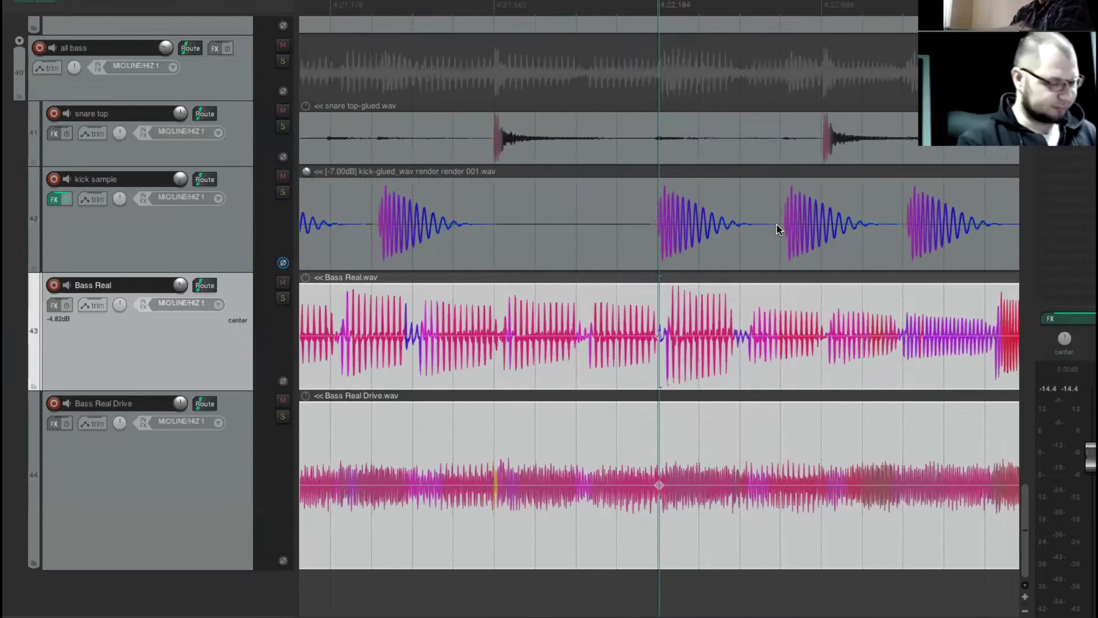
- Place a stretch marker on both bass items just after 4:24.201 and shift it later to align the note with the kick
scroll(776, 224, right, 8)
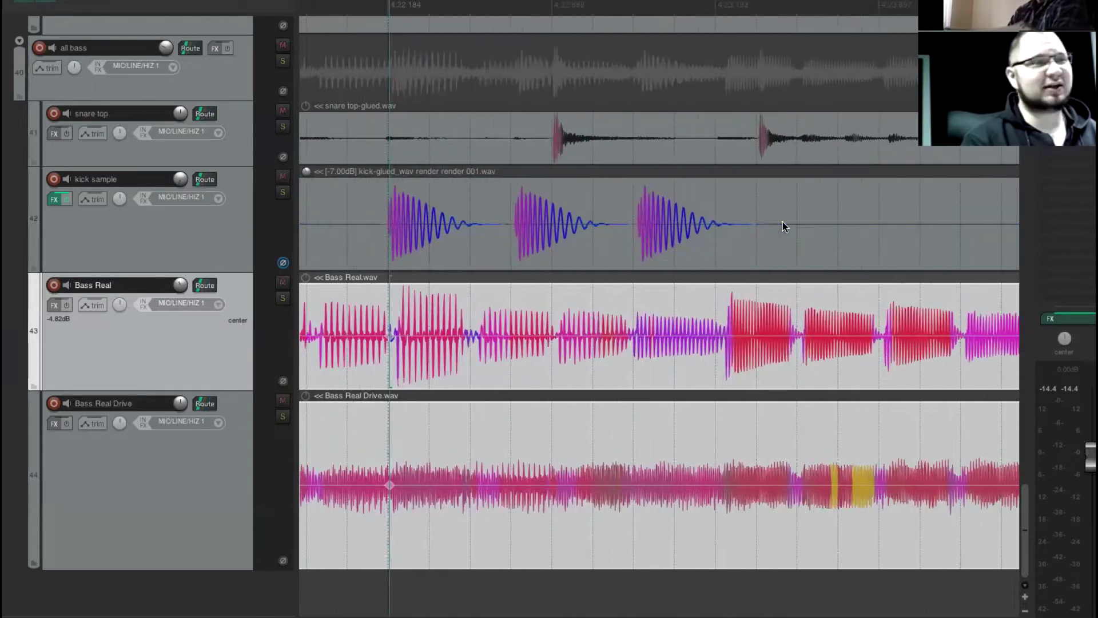
scroll(785, 223, up, 3)
scroll(845, 120, down, 4)
scroll(845, 117, right, 7)
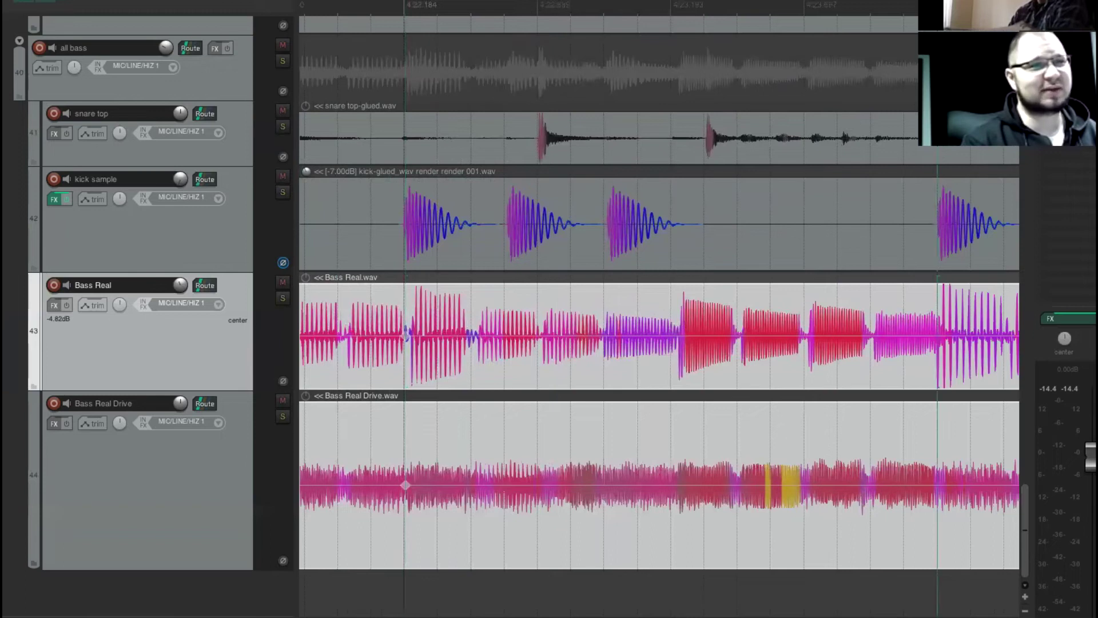
scroll(784, 239, up, 10)
scroll(745, 274, up, 2)
scroll(749, 223, down, 4)
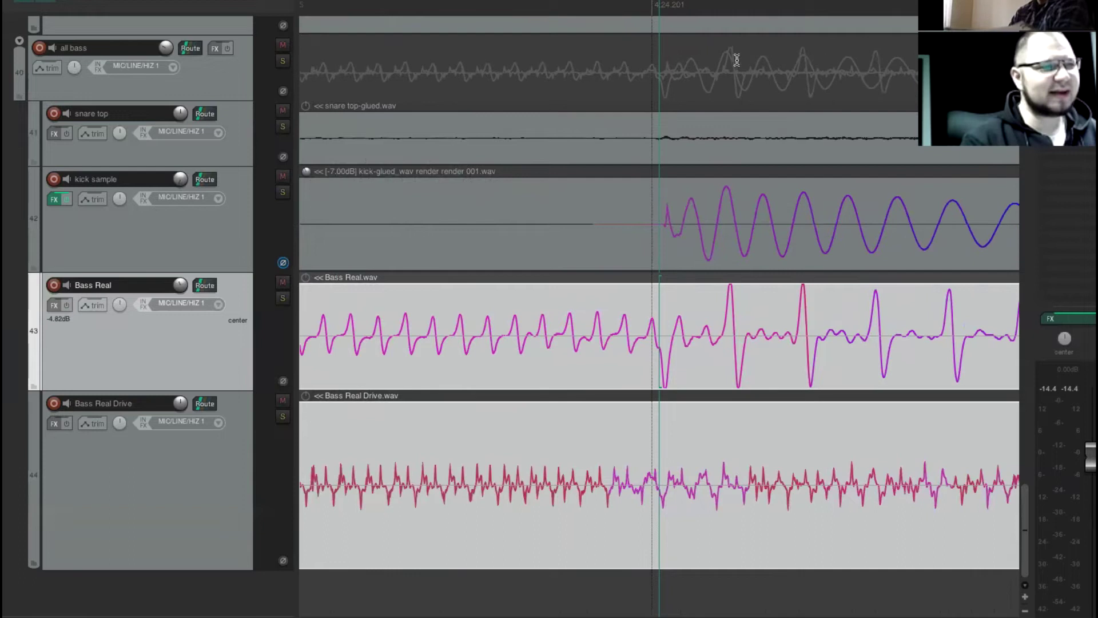
click(682, 5)
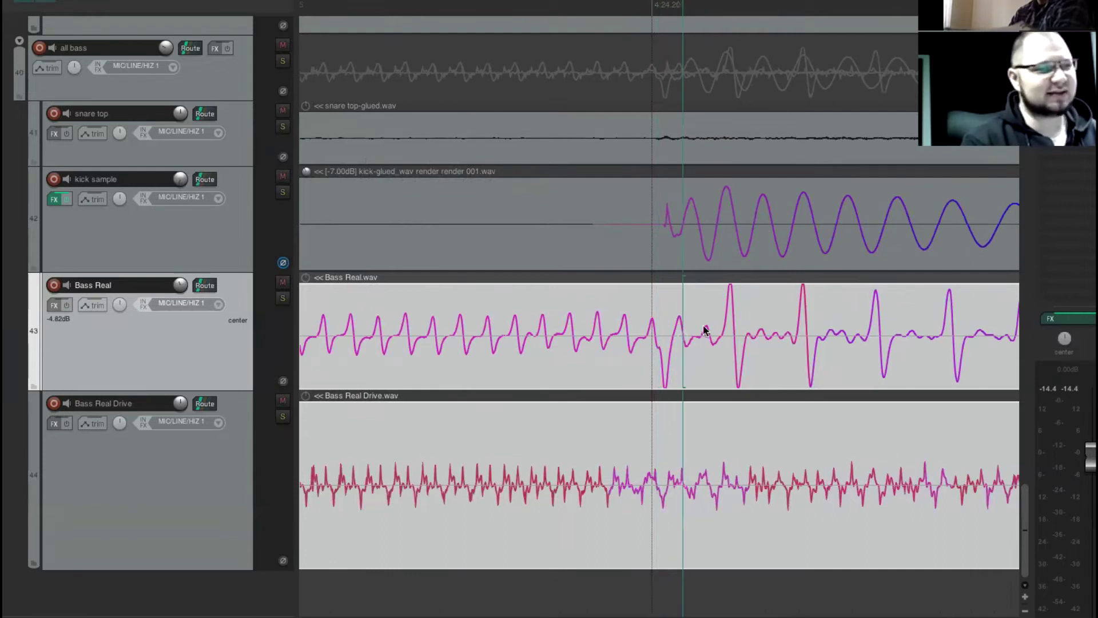
drag(683, 336, 709, 337)
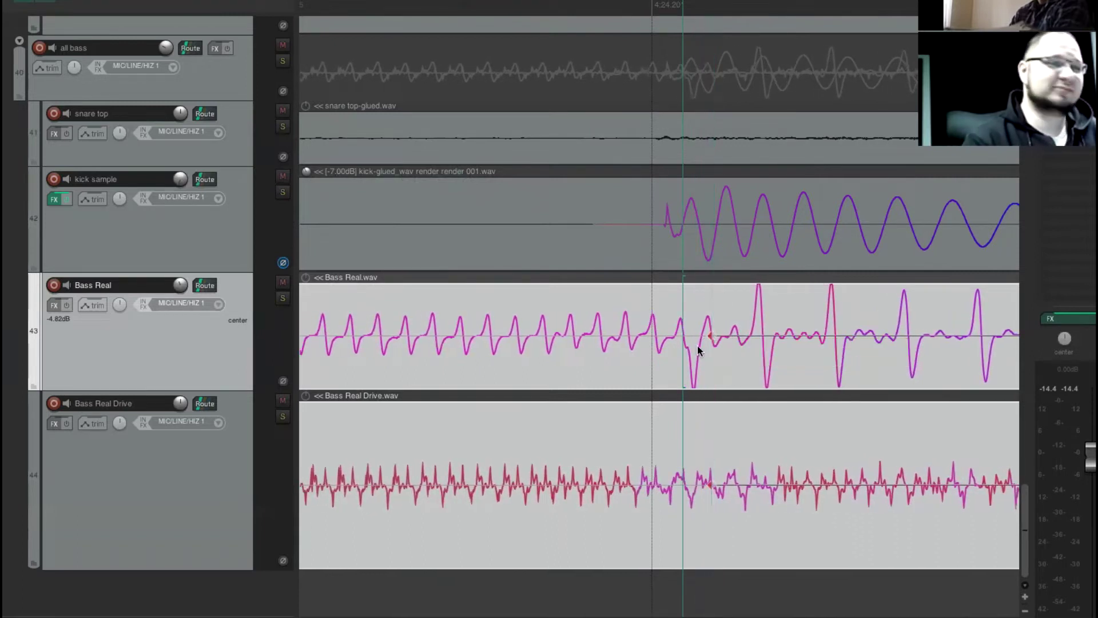
- Place a stretch marker on both bass items near 4:28.235 and shift it slightly earlier to align the note with the kick
scroll(764, 326, down, 8)
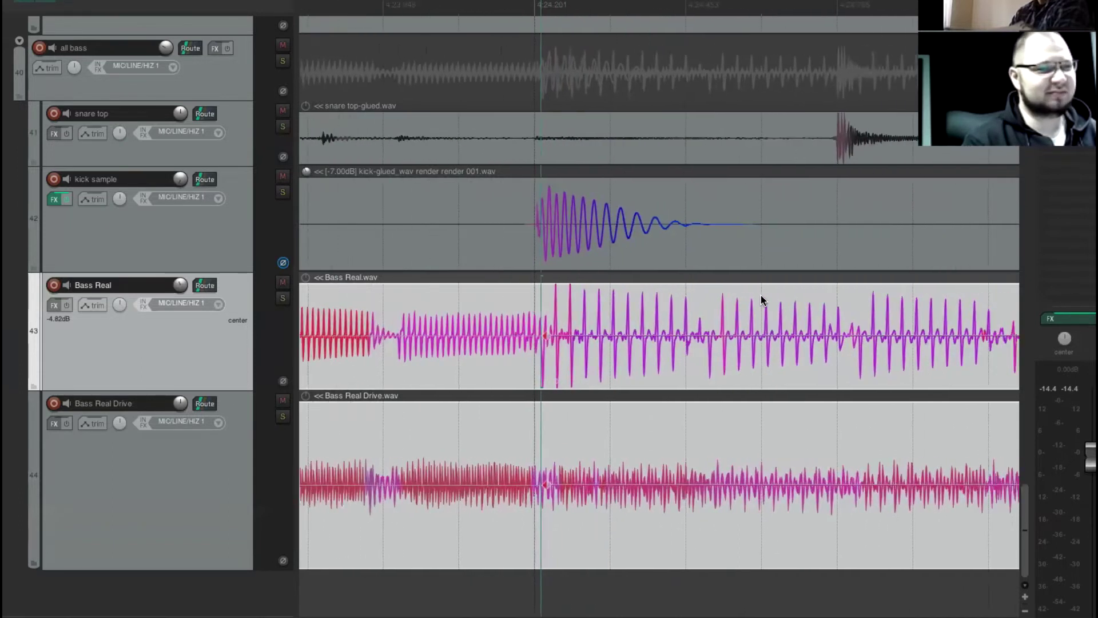
scroll(762, 300, up, 8)
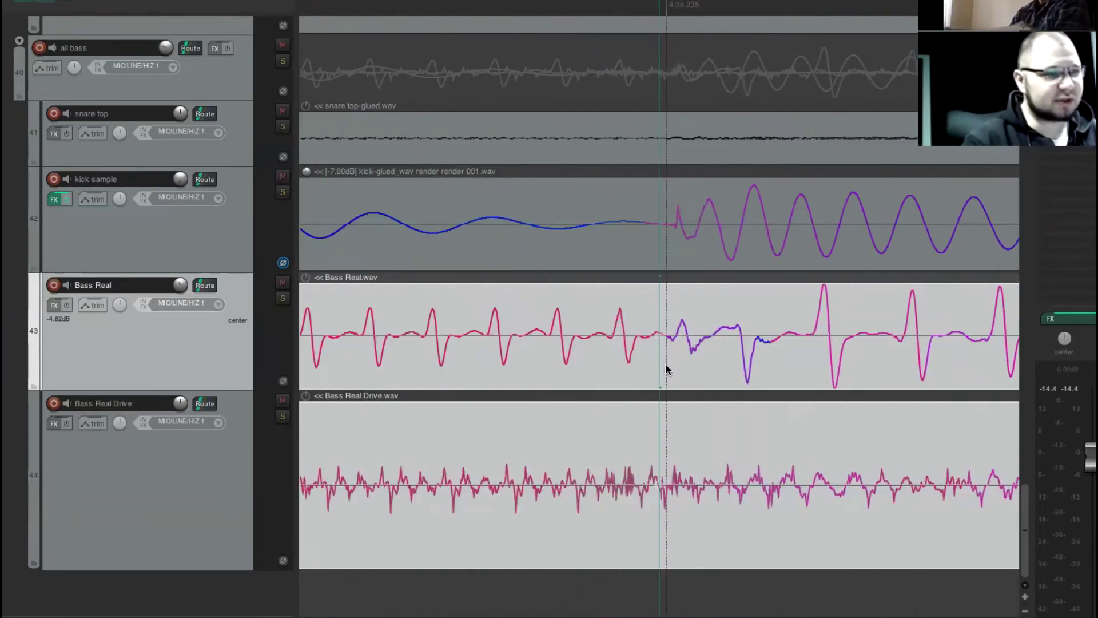
drag(661, 336, 642, 339)
scroll(736, 340, down, 10)
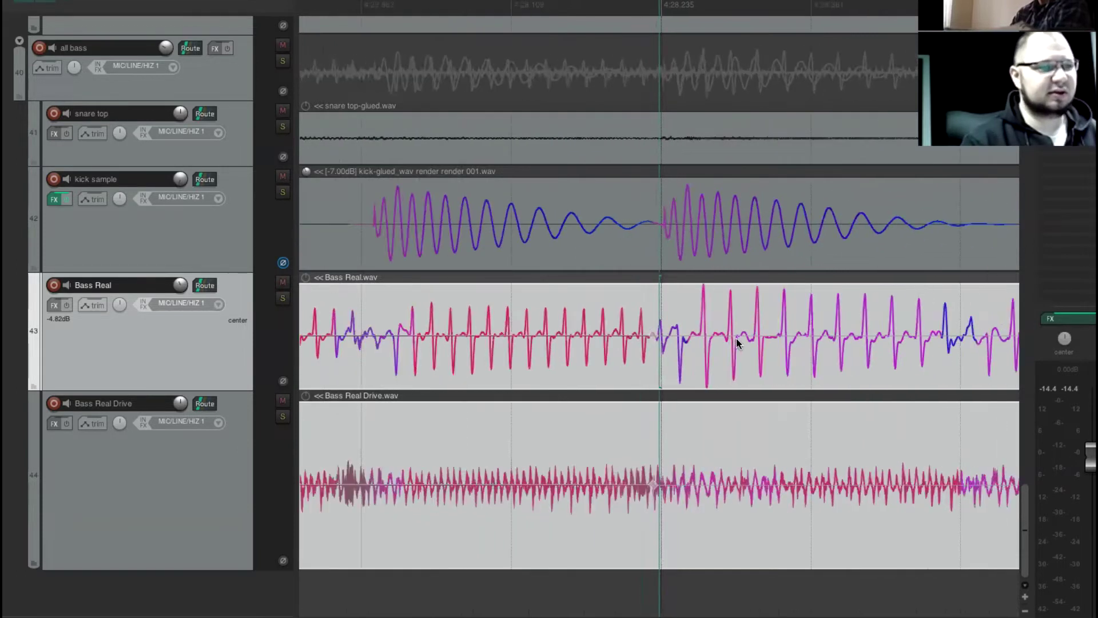
- Examine how the Bass Real waveform lines up with the kick sample around 4:28.235, both close up and in context
scroll(747, 334, up, 5)
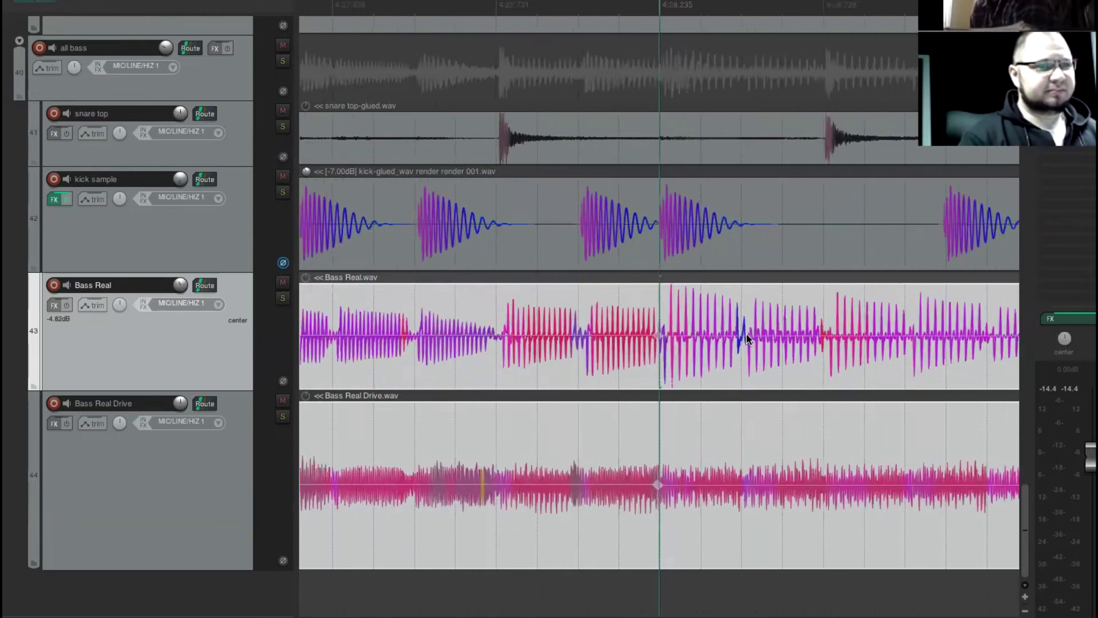
scroll(748, 337, up, 10)
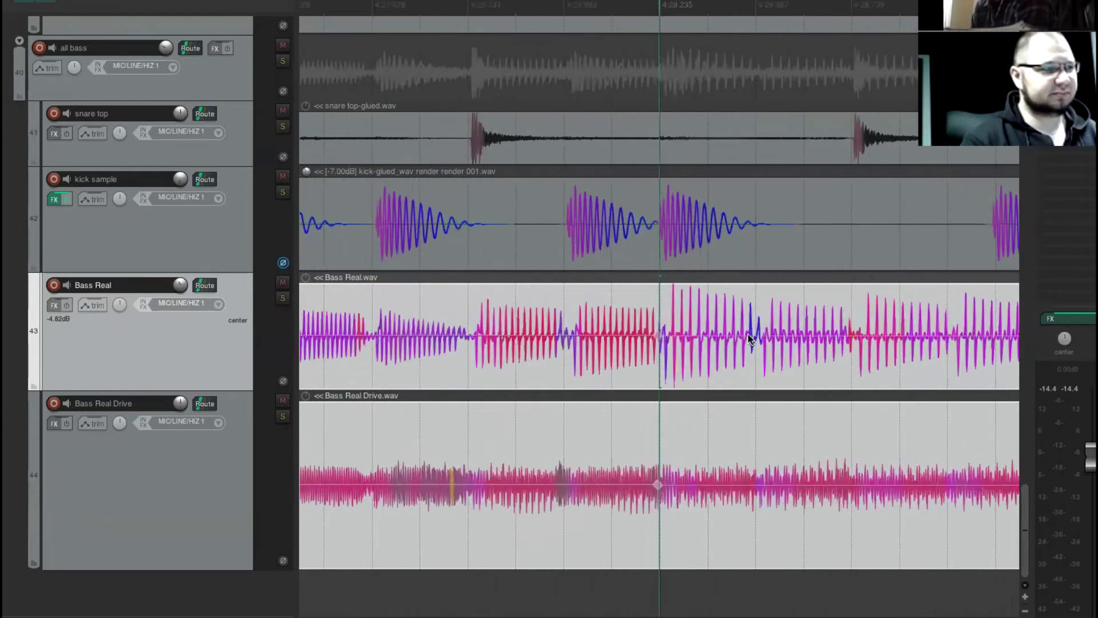
scroll(753, 337, up, 2)
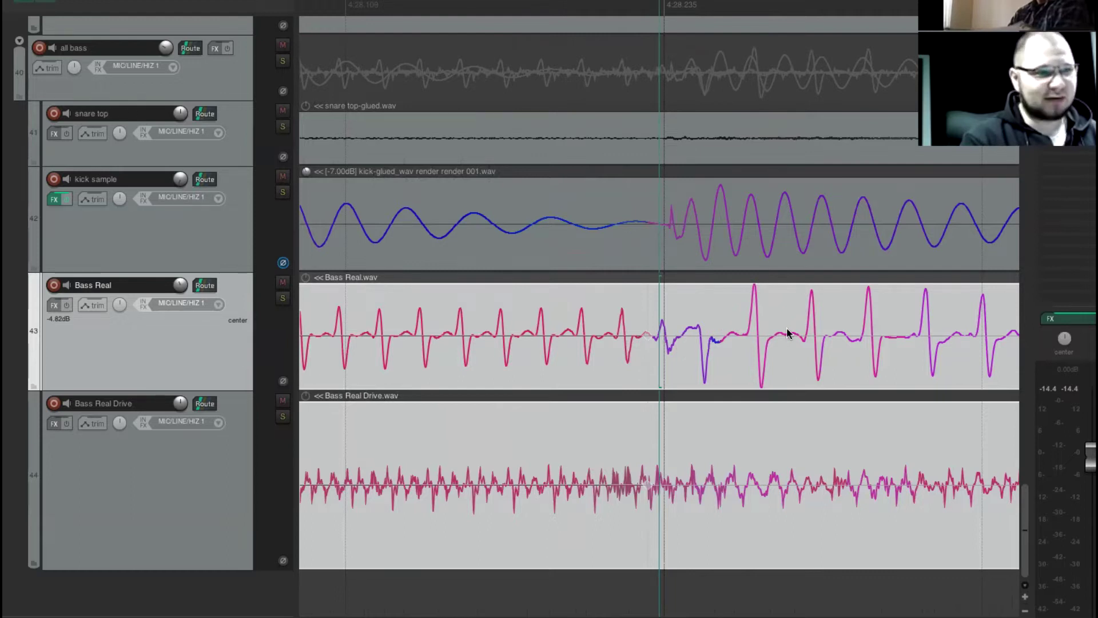
scroll(667, 372, up, 4)
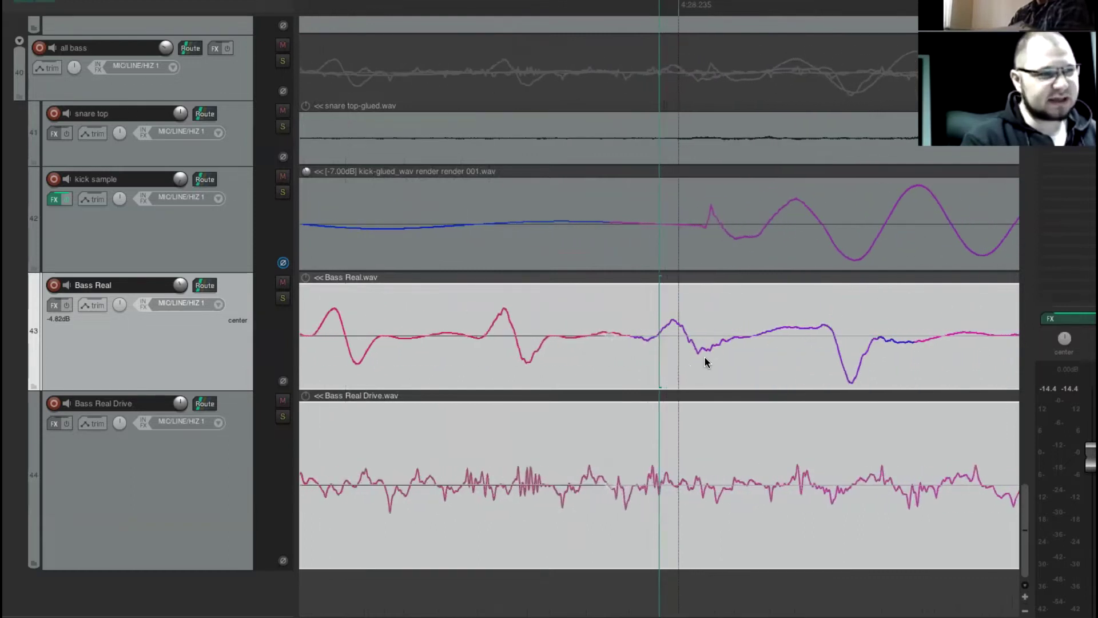
scroll(722, 350, down, 2)
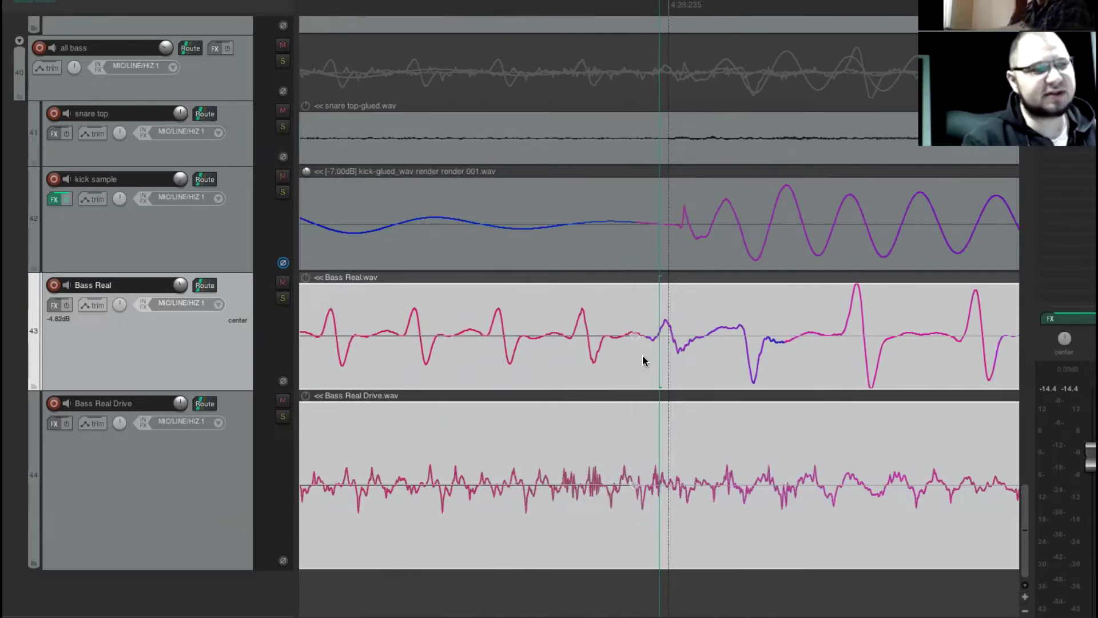
scroll(649, 393, down, 4)
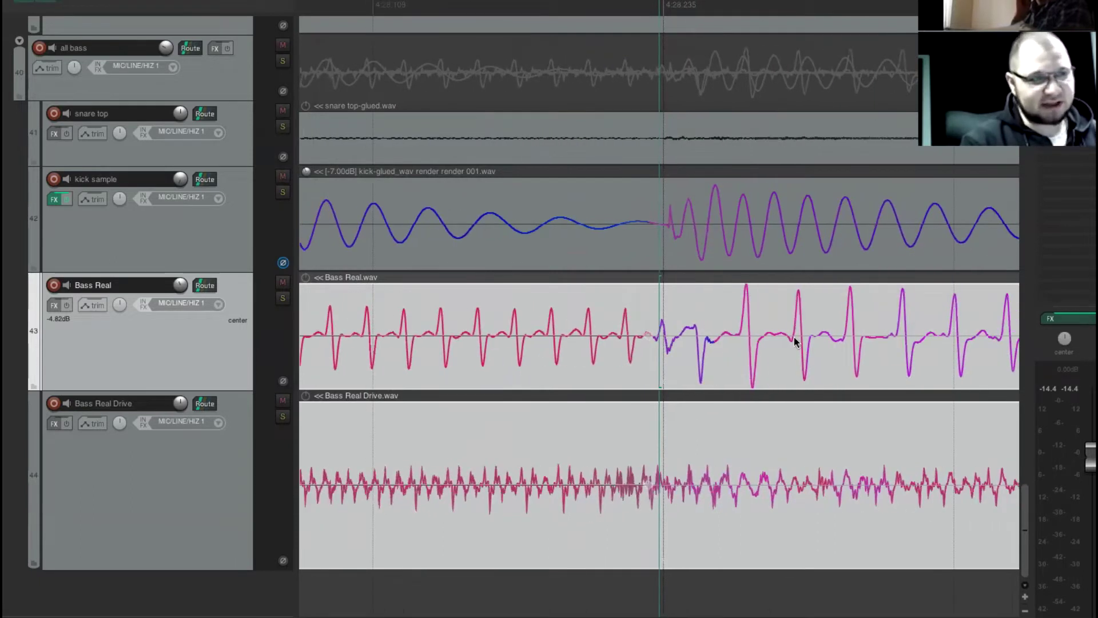
scroll(794, 338, down, 6)
scroll(756, 344, down, 5)
- Place a stretch marker on both bass items just after 4:30.252 and shift it slightly earlier to align the final note with the kick
scroll(749, 342, up, 4)
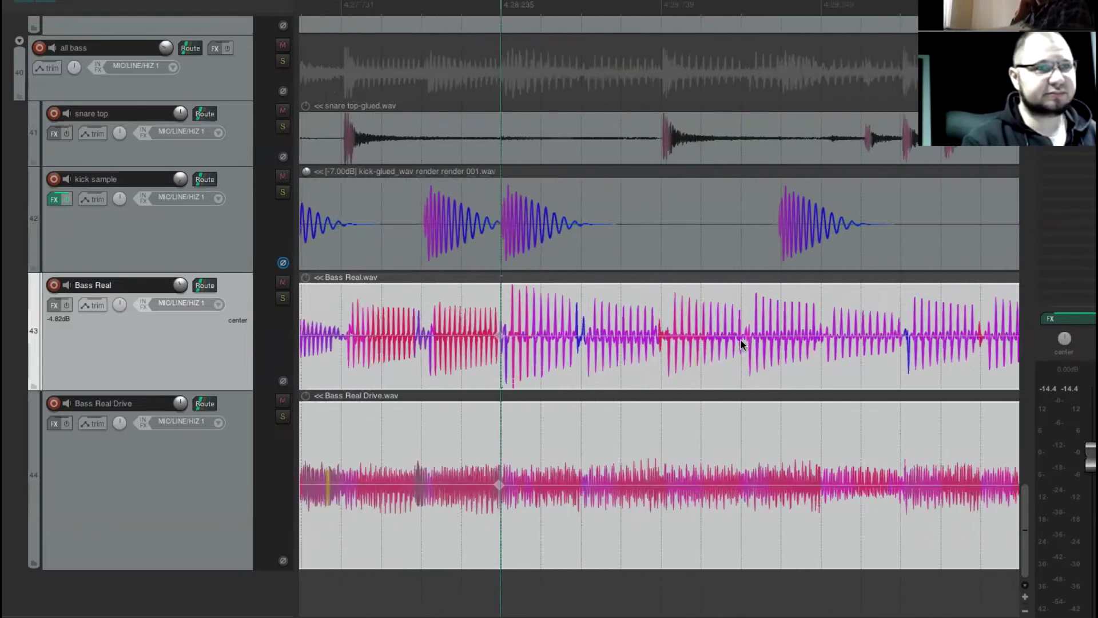
scroll(740, 339, right, 5)
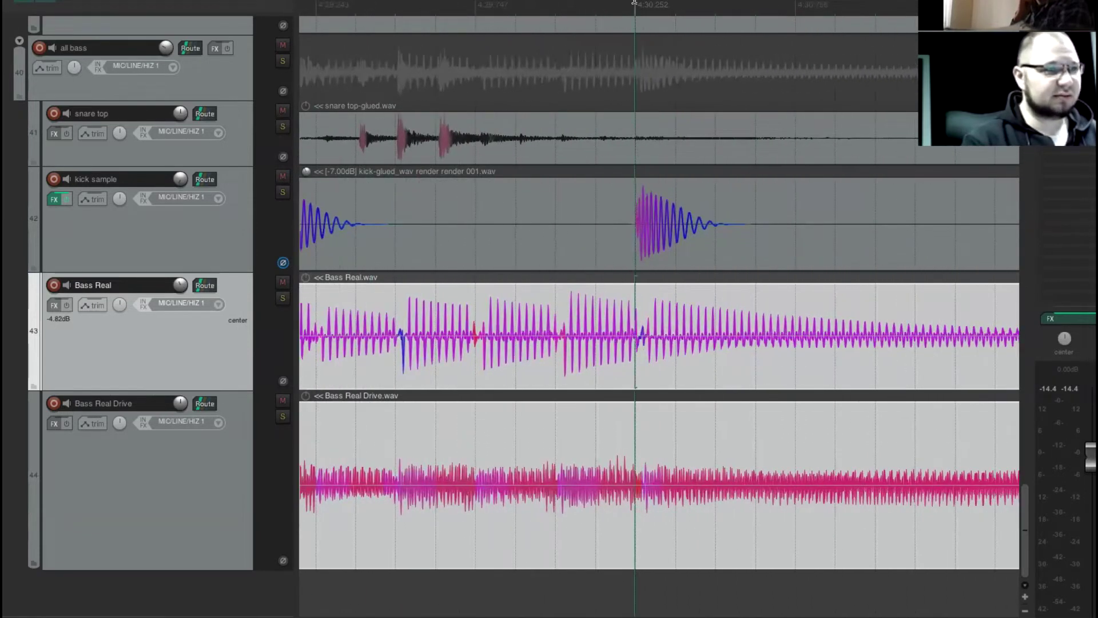
scroll(633, 3, up, 6)
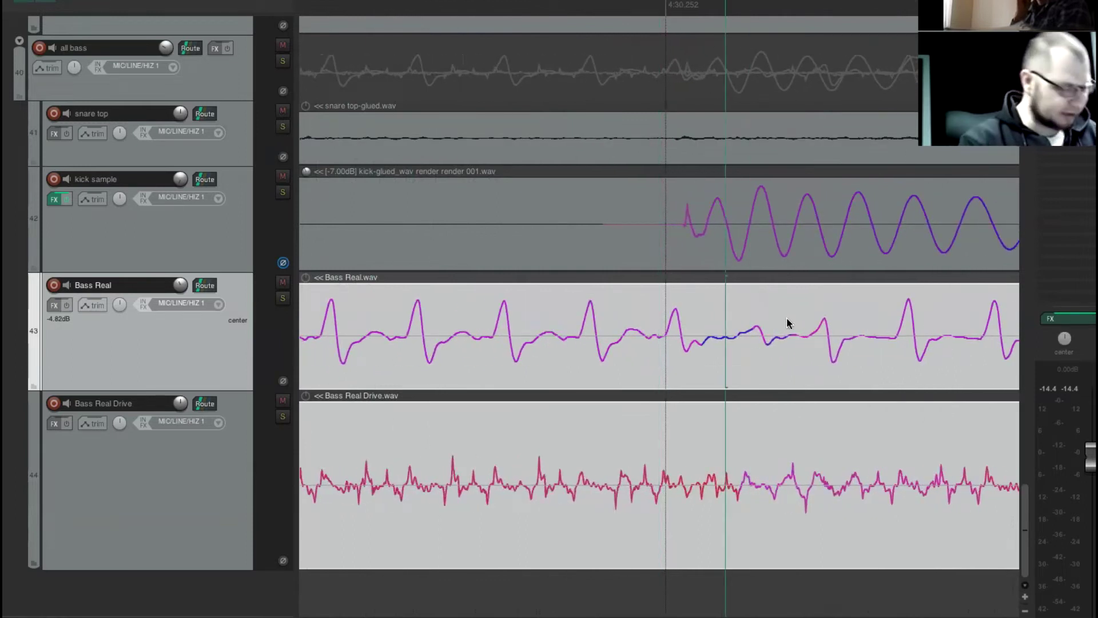
mouse_move(726, 337)
drag(726, 336, 705, 346)
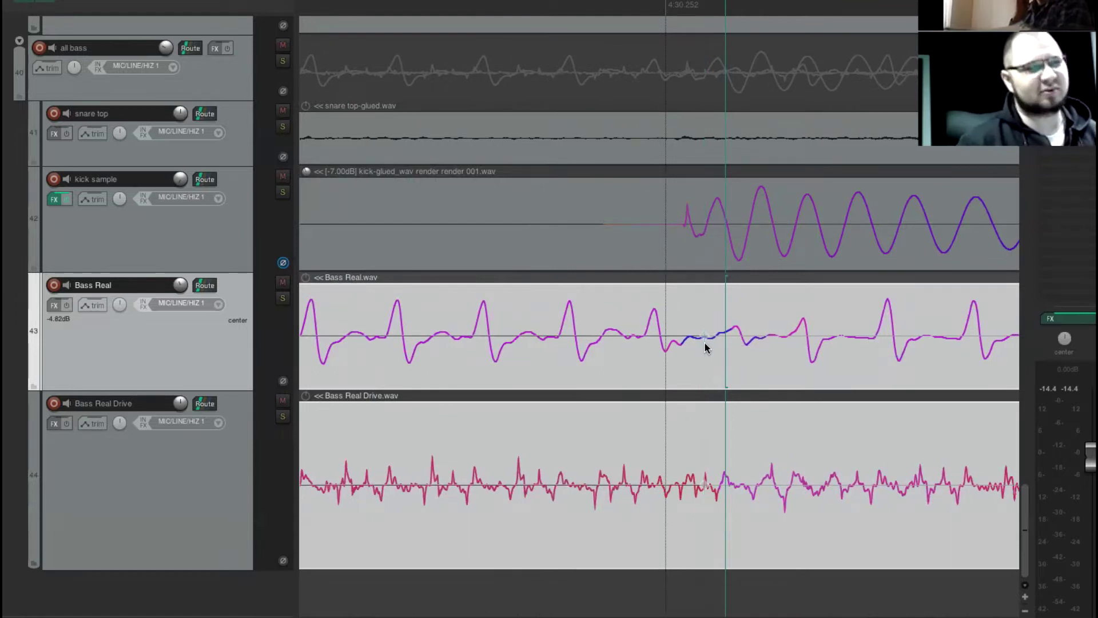
scroll(704, 347, down, 4)
scroll(705, 346, down, 10)
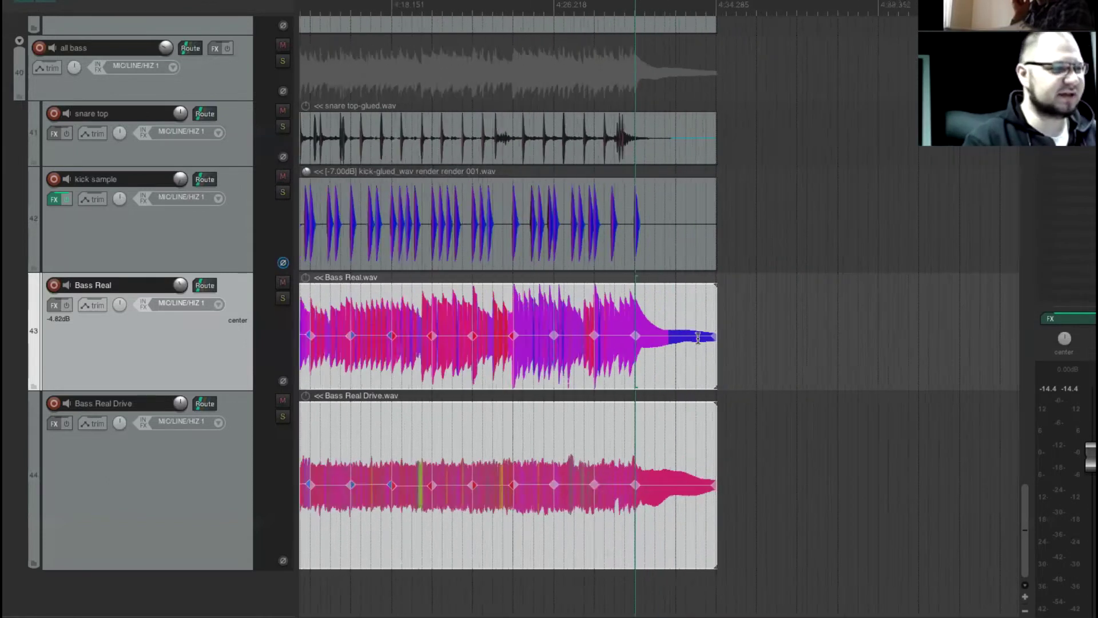
scroll(697, 338, down, 10)
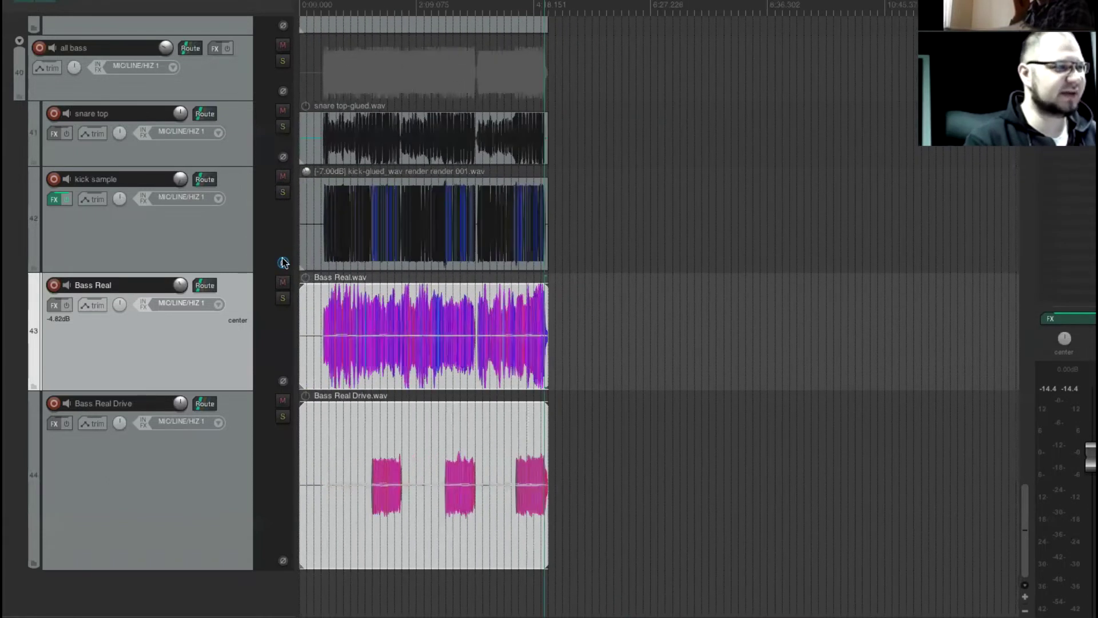
- Play the song from before the bass entry and turn the snare top track under all bass down to -inf dB
click(232, 154)
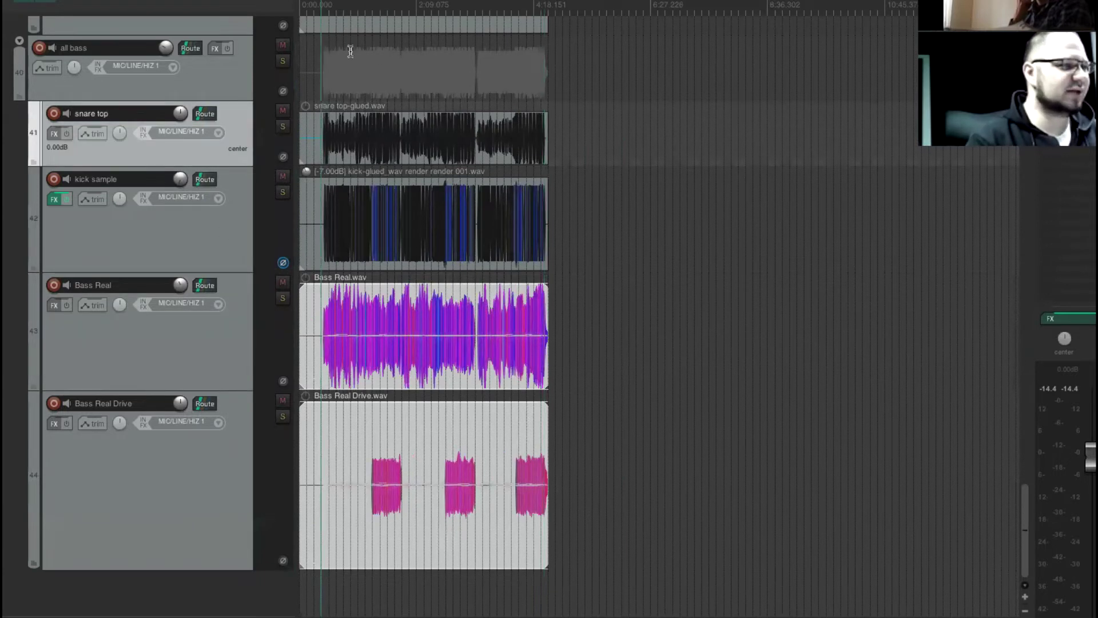
scroll(351, 51, up, 8)
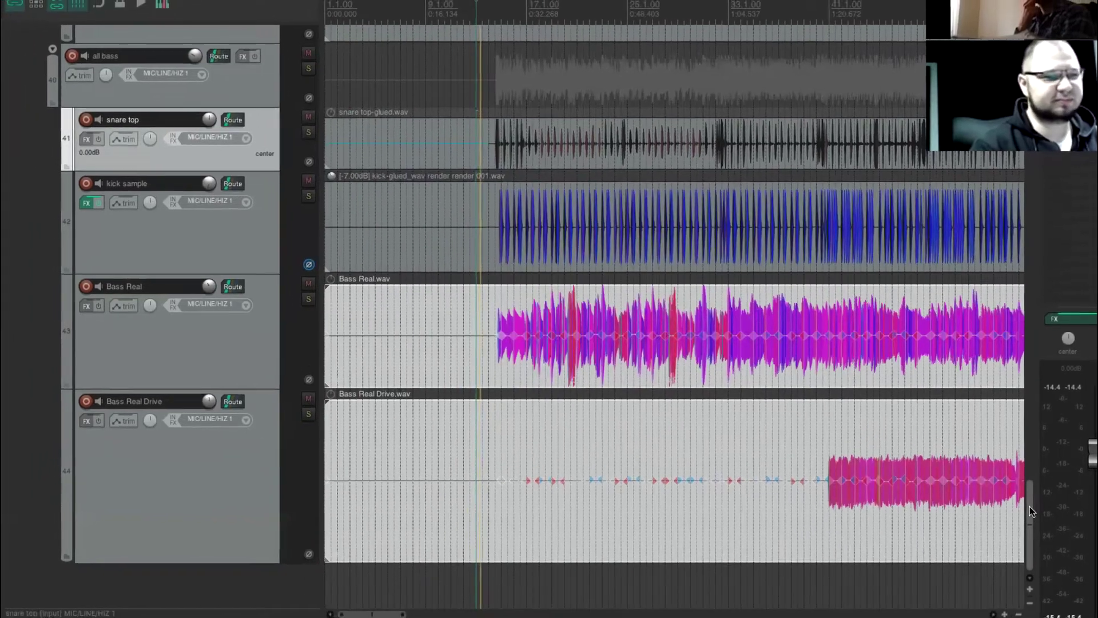
drag(1025, 507, 1035, 471)
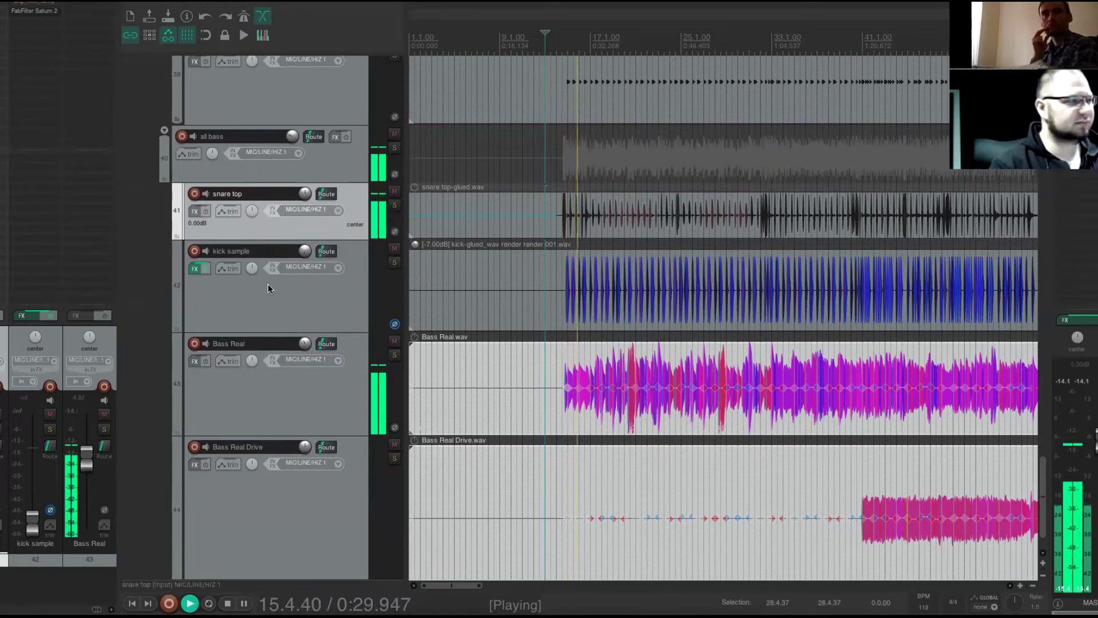
drag(305, 193, 305, 196)
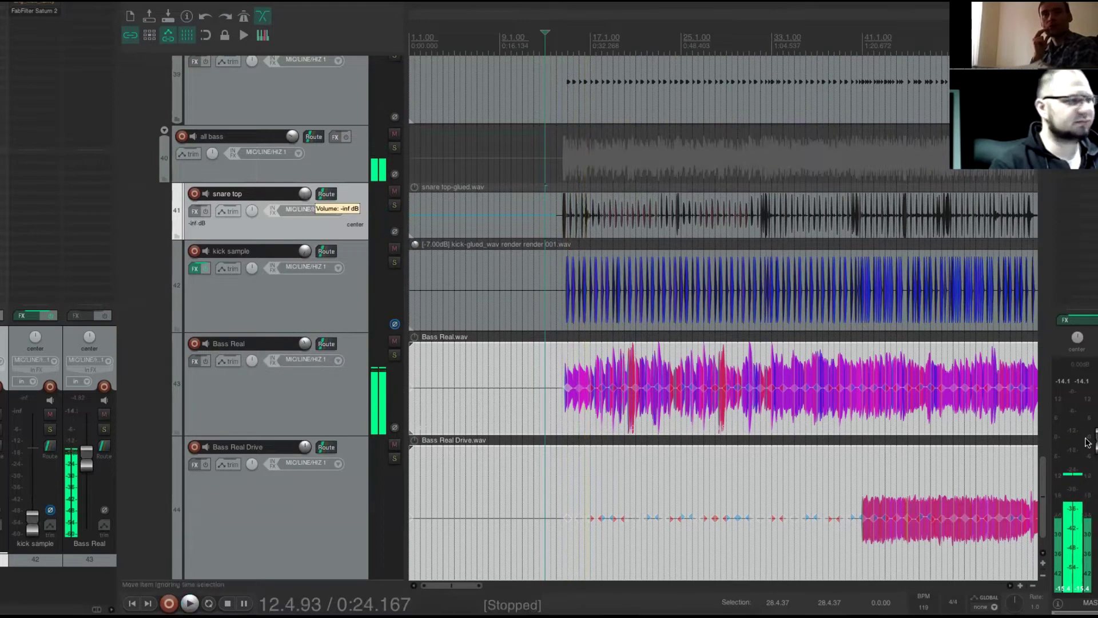
- Unmute the all snare folder track and play the song with the snares in the mix
drag(1045, 491, 1039, 372)
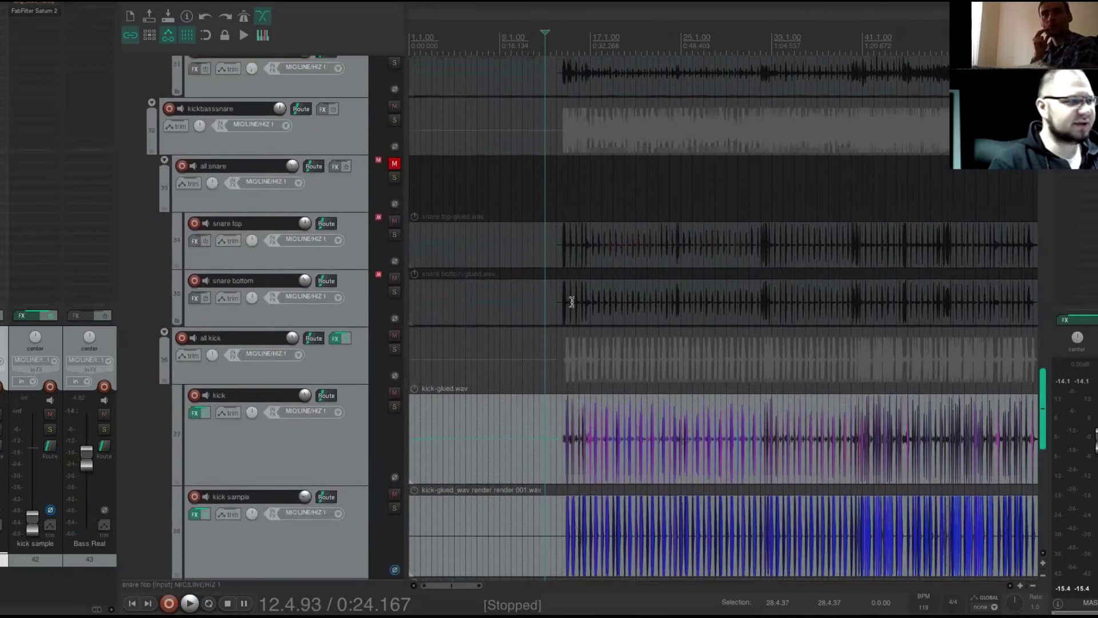
click(394, 164)
key(space)
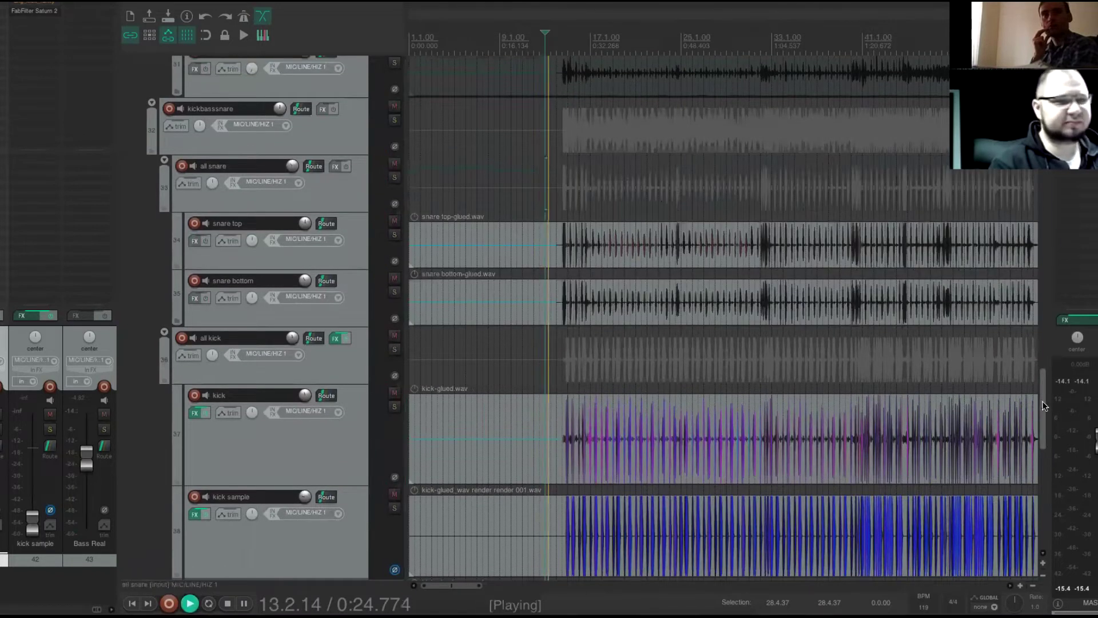
scroll(1027, 486, down, 8)
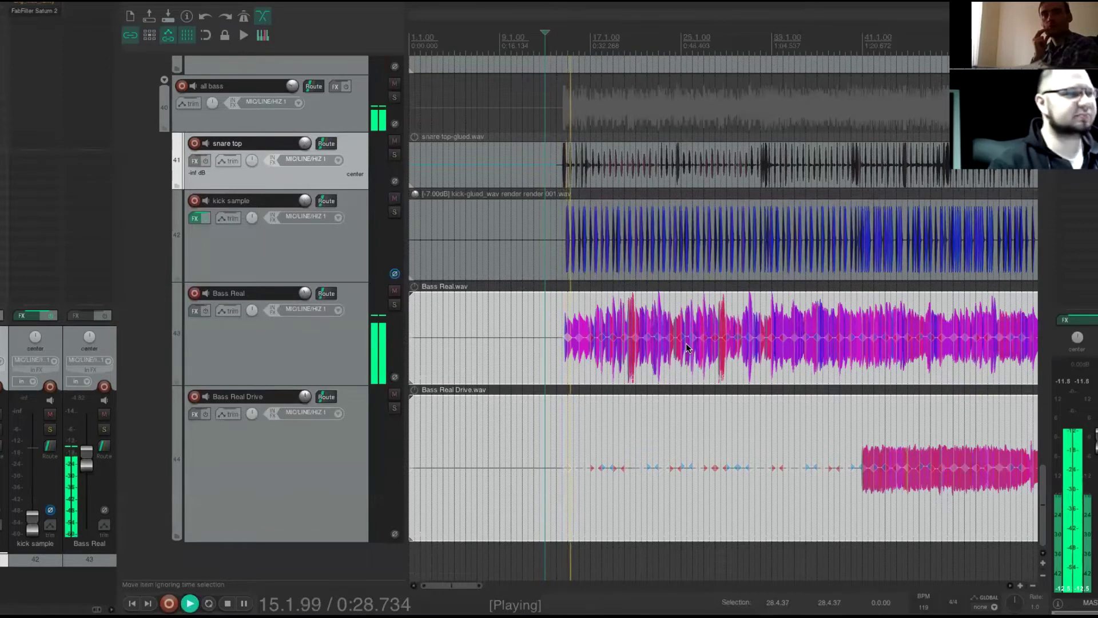
- Set the all bass folder track's volume to -9.25 dB while listening to the first section
scroll(674, 337, up, 4)
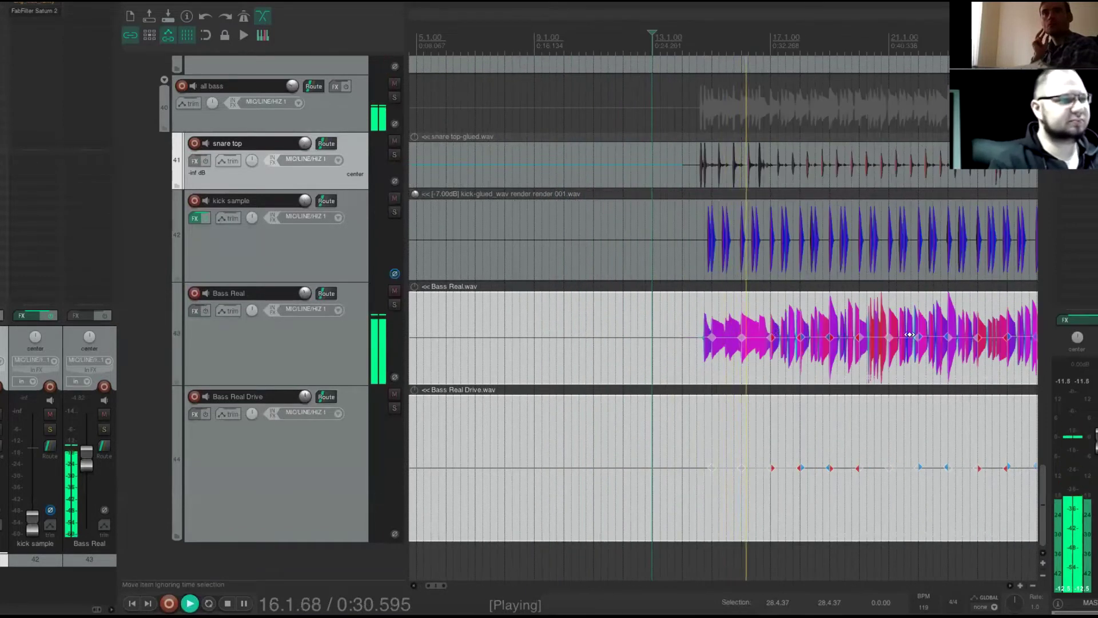
scroll(911, 346, up, 5)
scroll(911, 346, down, 4)
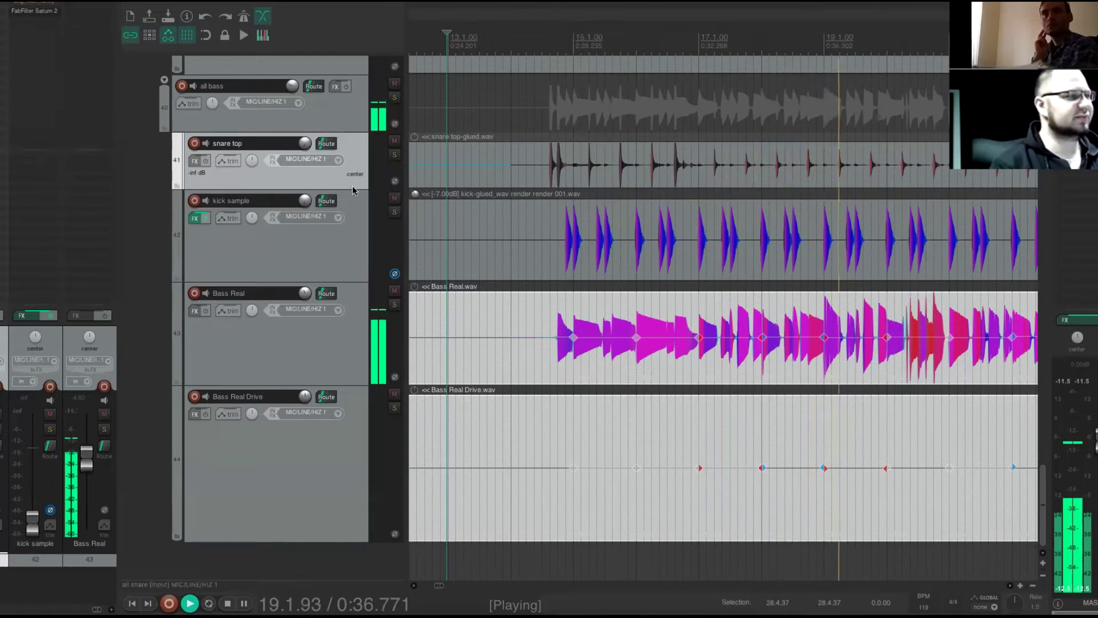
click(293, 90)
drag(293, 90, 293, 88)
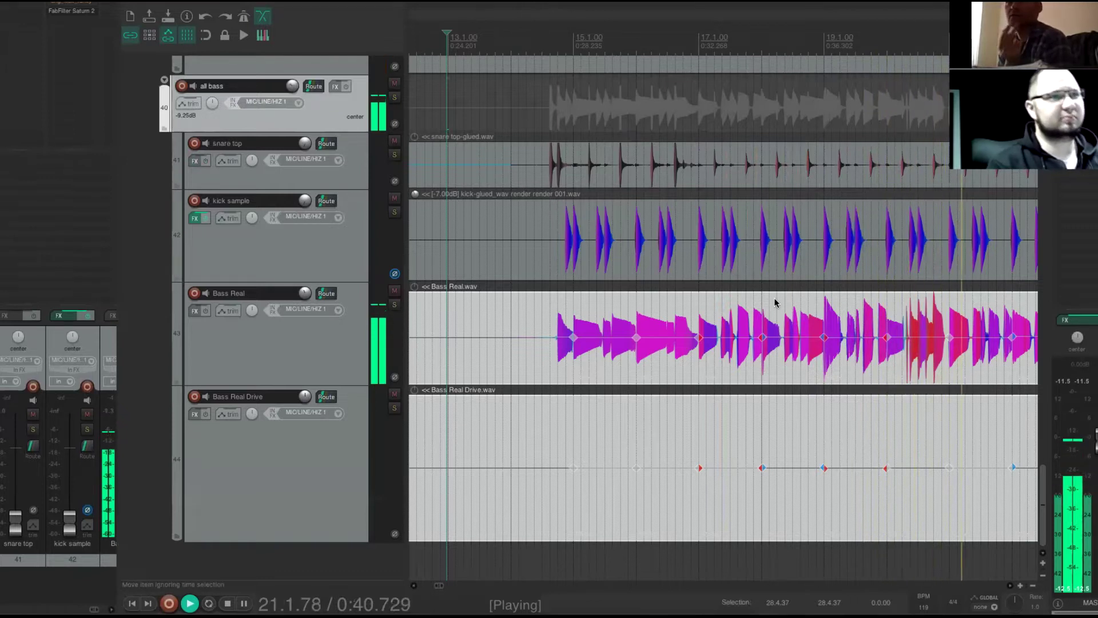
scroll(919, 352, down, 2)
key(space)
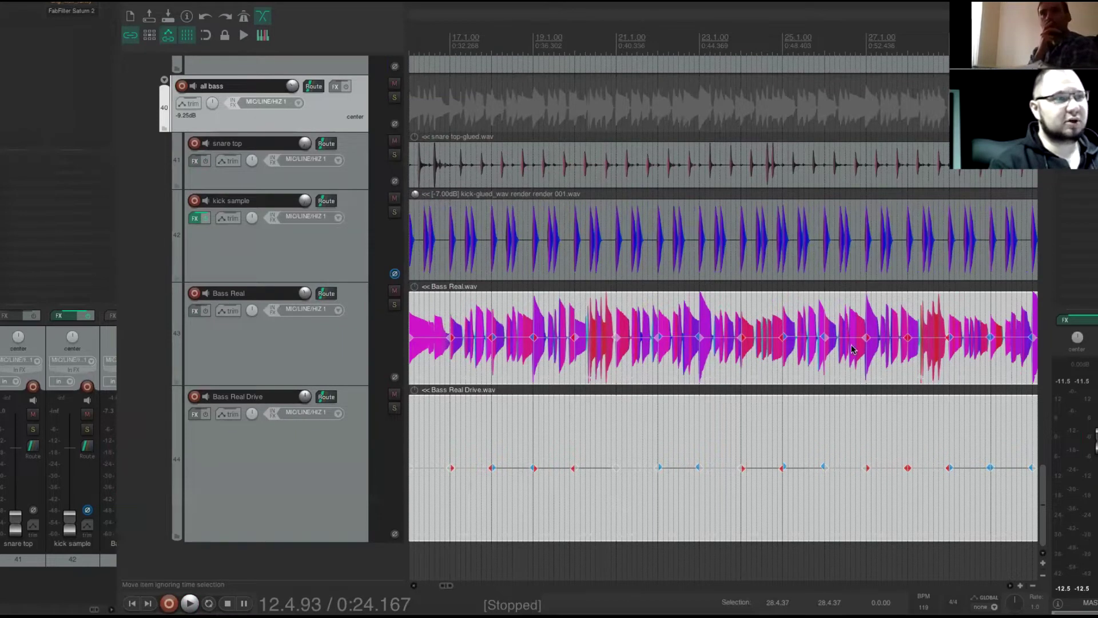
- Play back the full mix from just before the bass entry and again from just before bar 20
key(space)
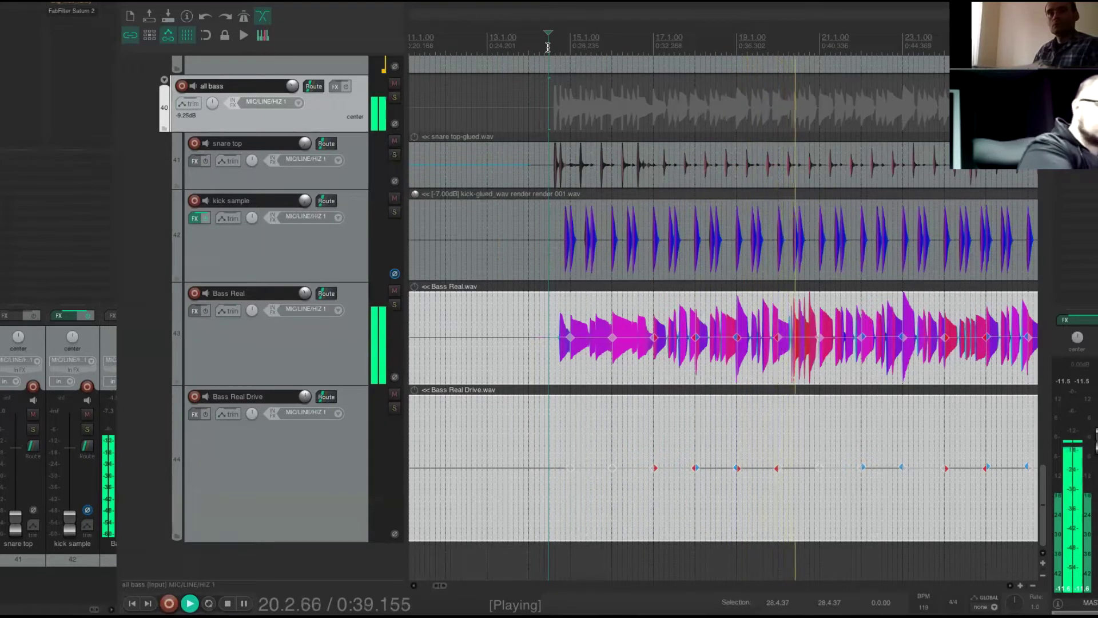
key(space)
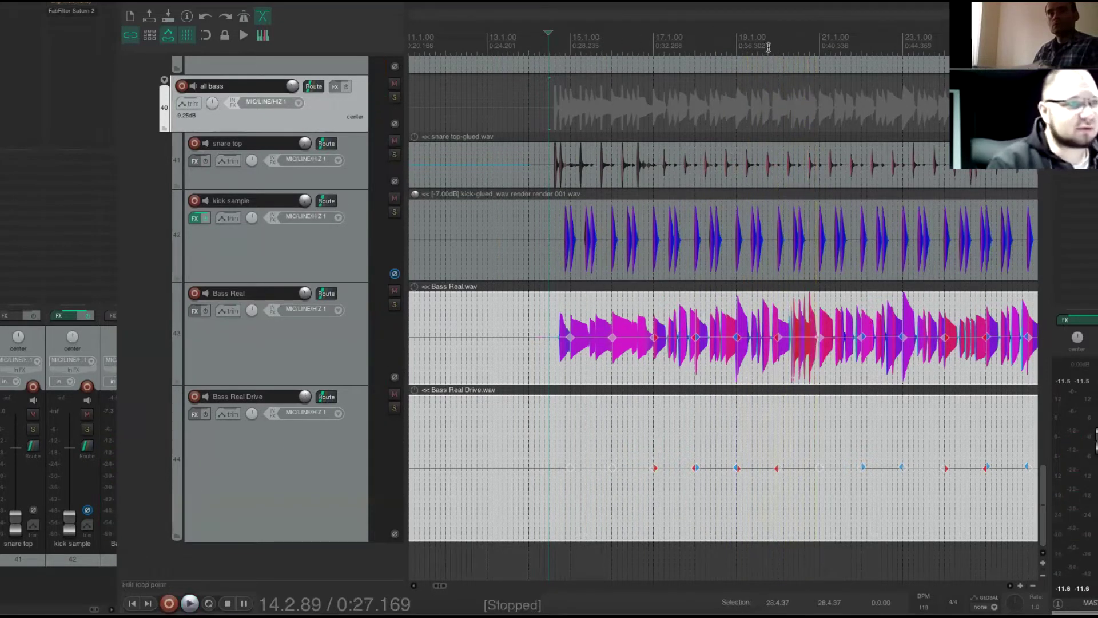
scroll(770, 51, up, 5)
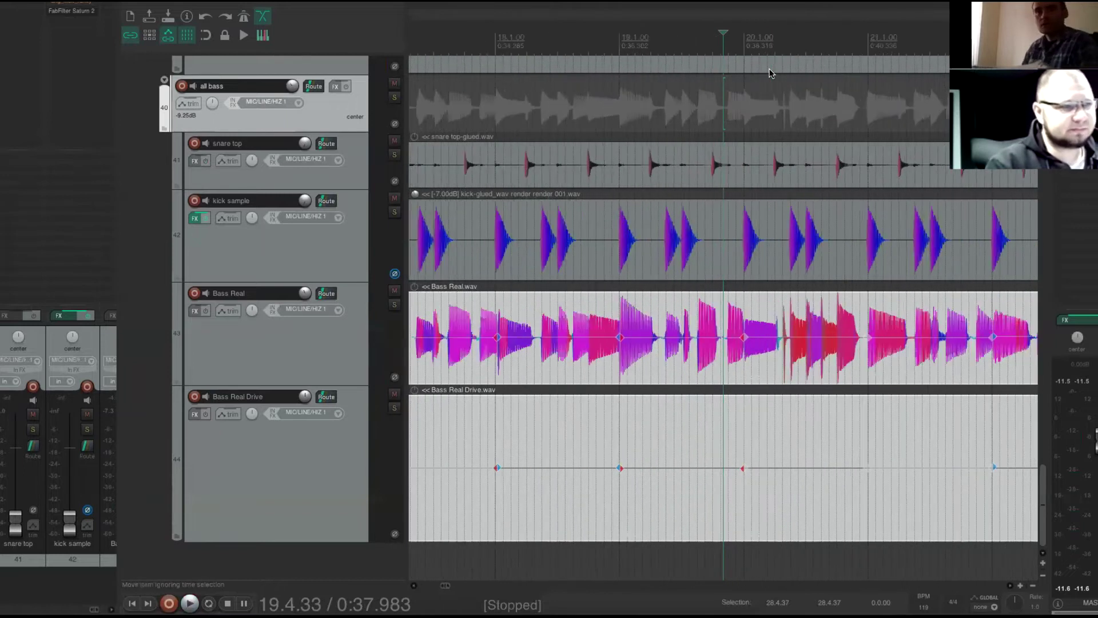
key(space)
key(space)
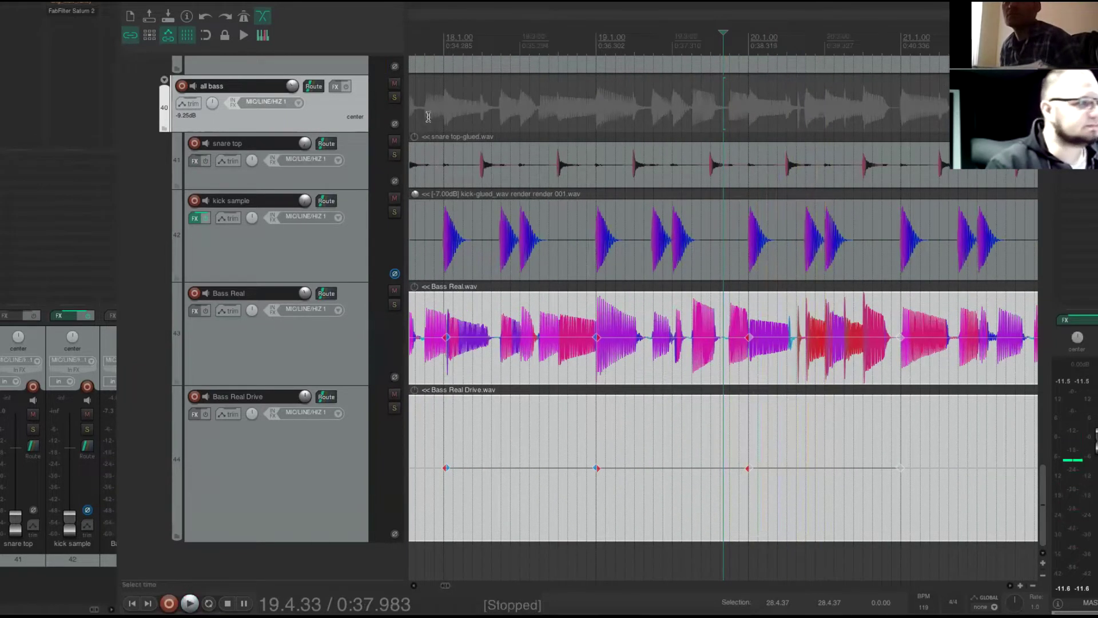
- Solo the all bass folder and listen closely to the Bass Real notes around bar 20
click(393, 101)
key(space)
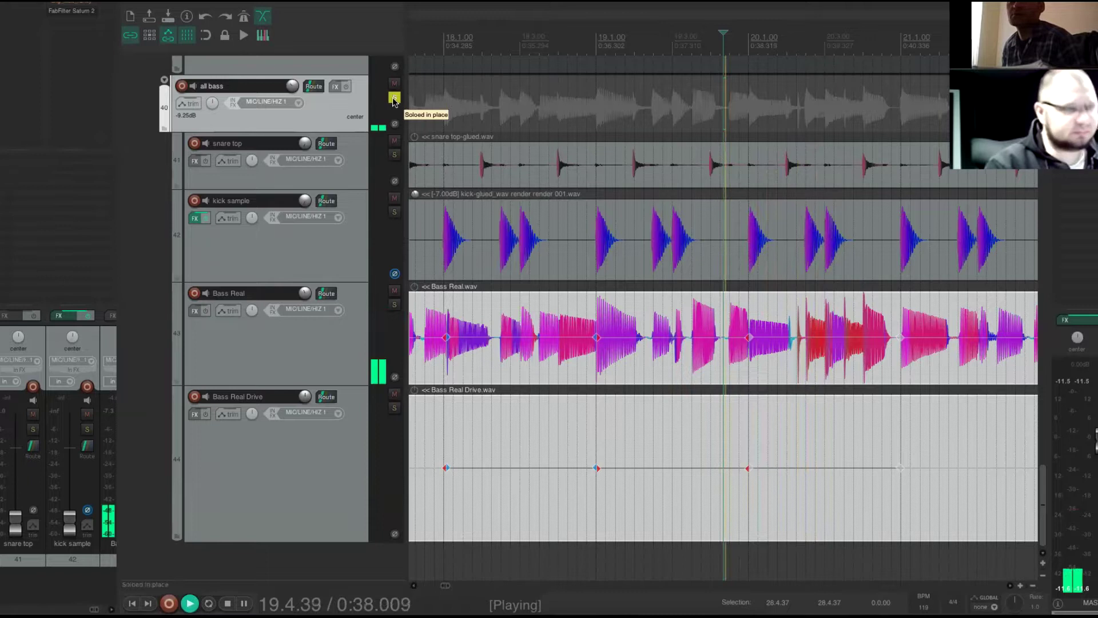
key(space)
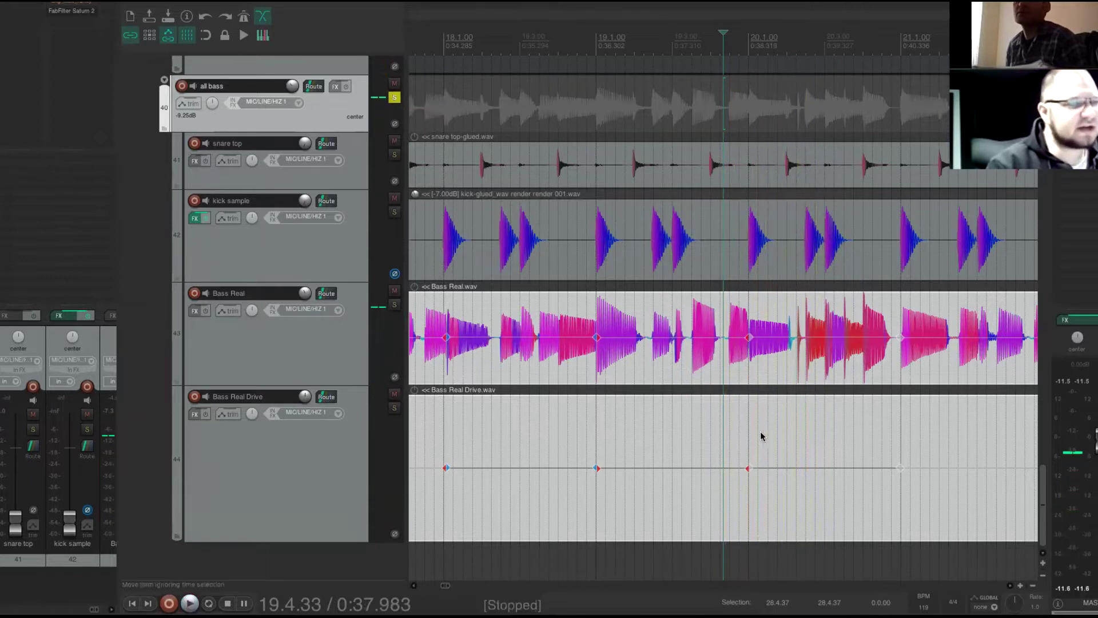
click(788, 361)
scroll(787, 356, up, 5)
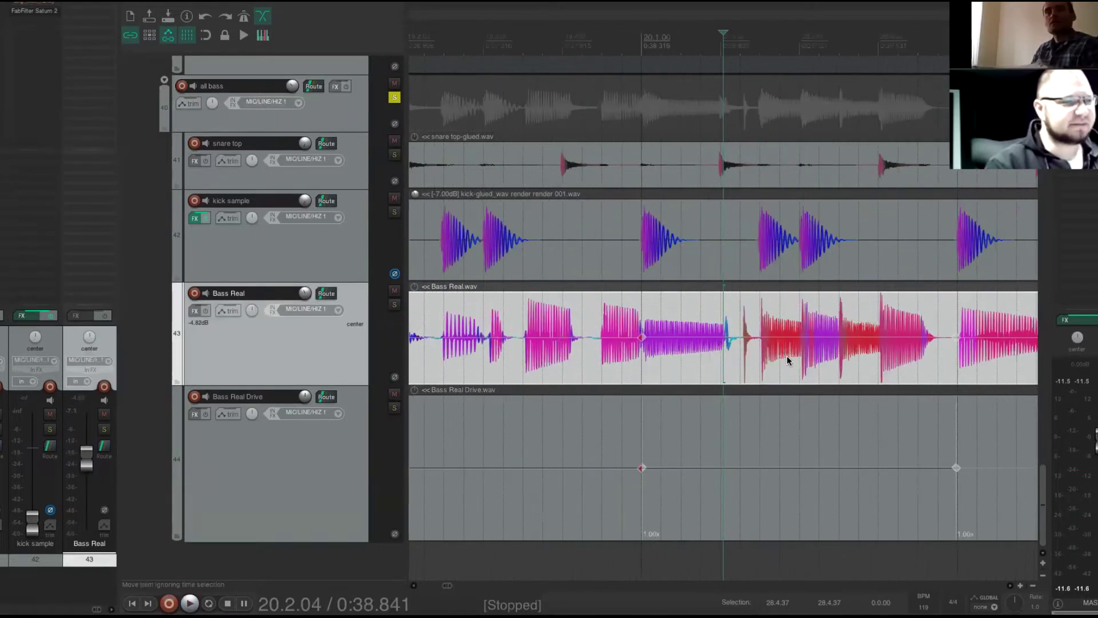
scroll(548, 49, down, 3)
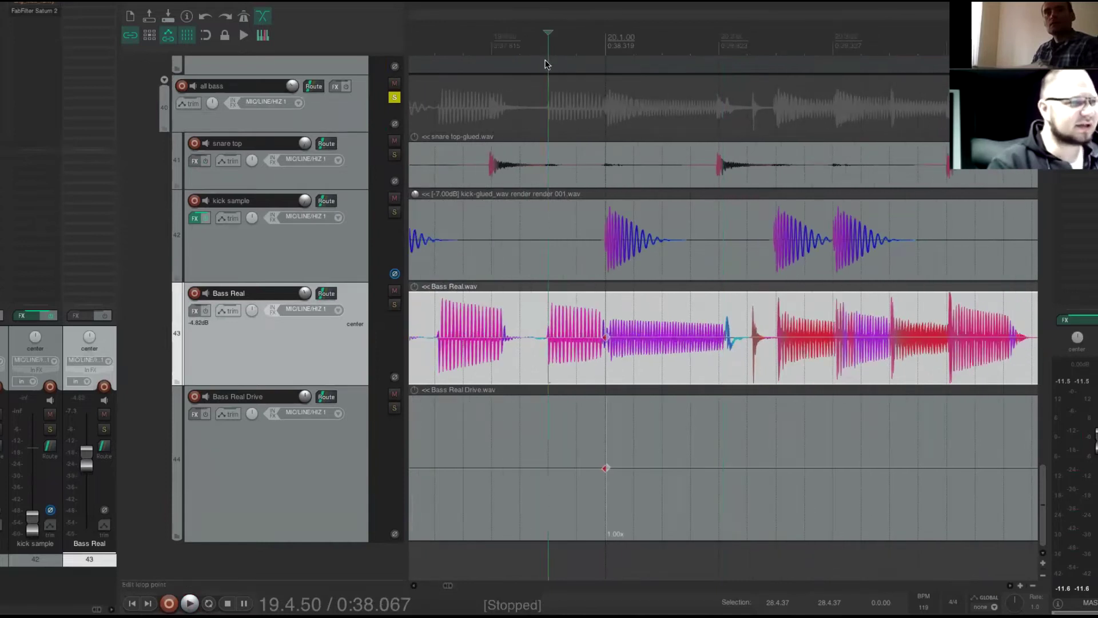
key(space)
key(space)
key(space)
key(space)
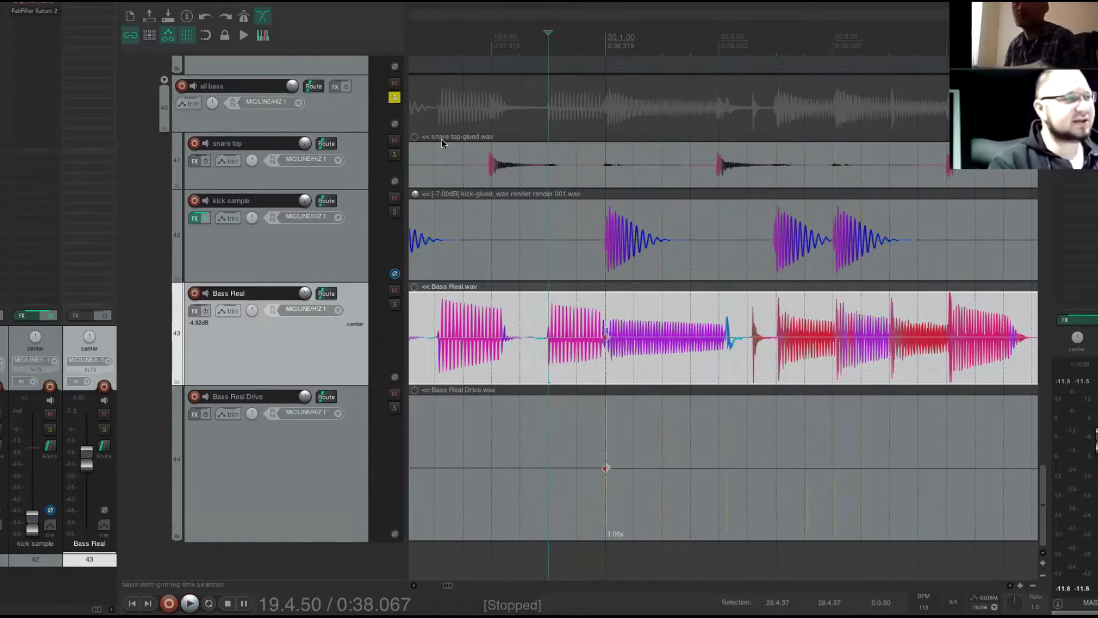
- Unsolo the all bass folder and listen to the passage from just before bar 20 through bar 22 in the full mix
click(394, 96)
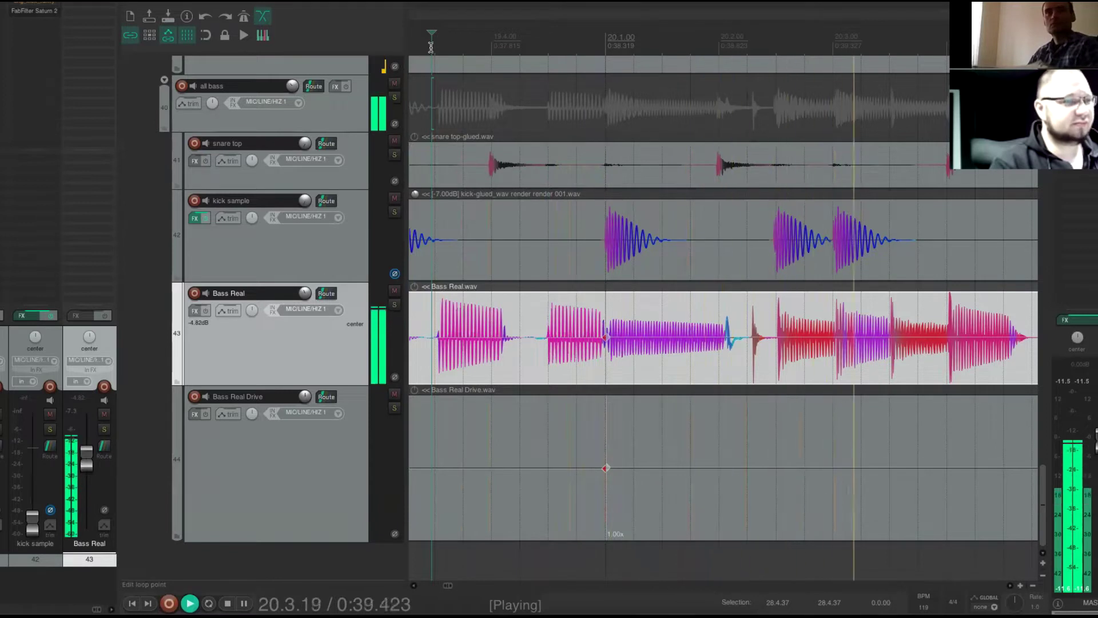
scroll(712, 217, down, 3)
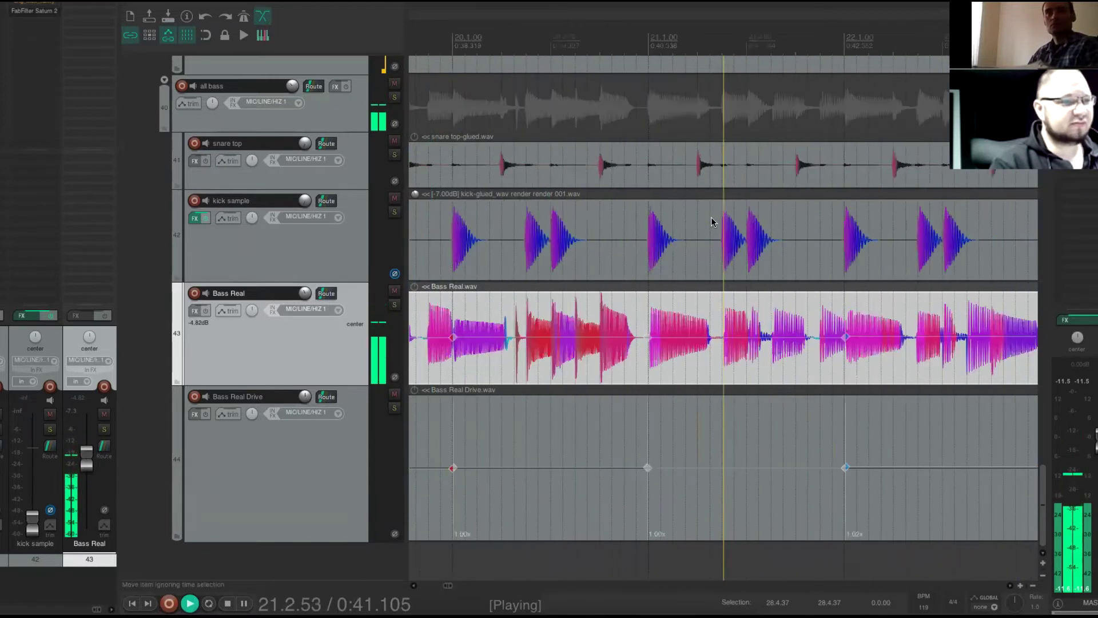
scroll(712, 218, down, 4)
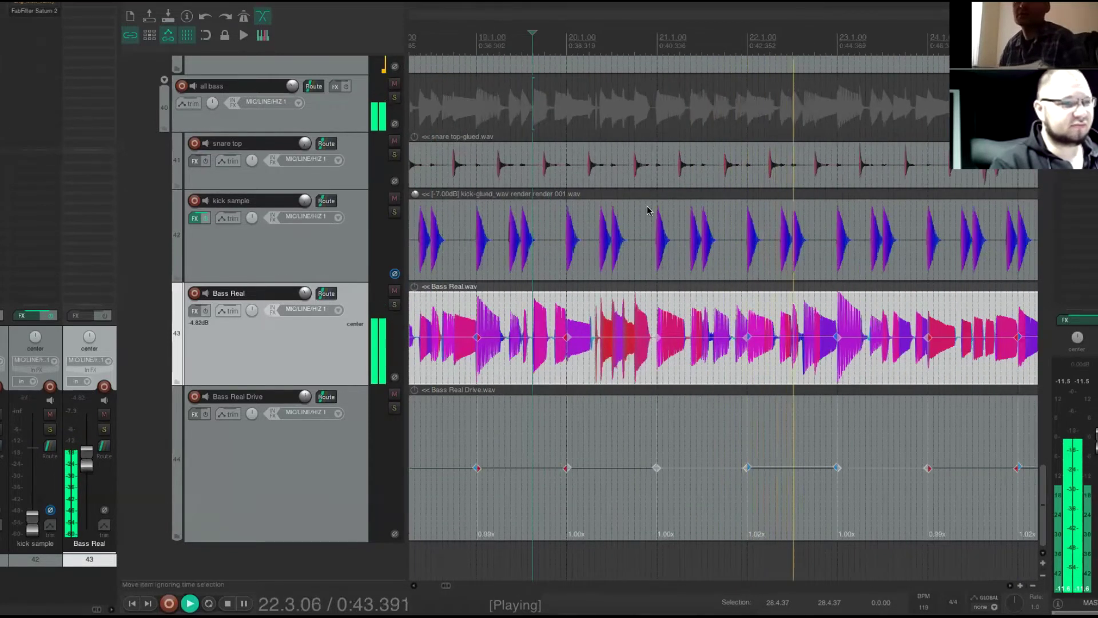
key(space)
- Split the Bass Real item at 20.2.25 and trim the first part's end back to cut the noise after the held note
click(594, 367)
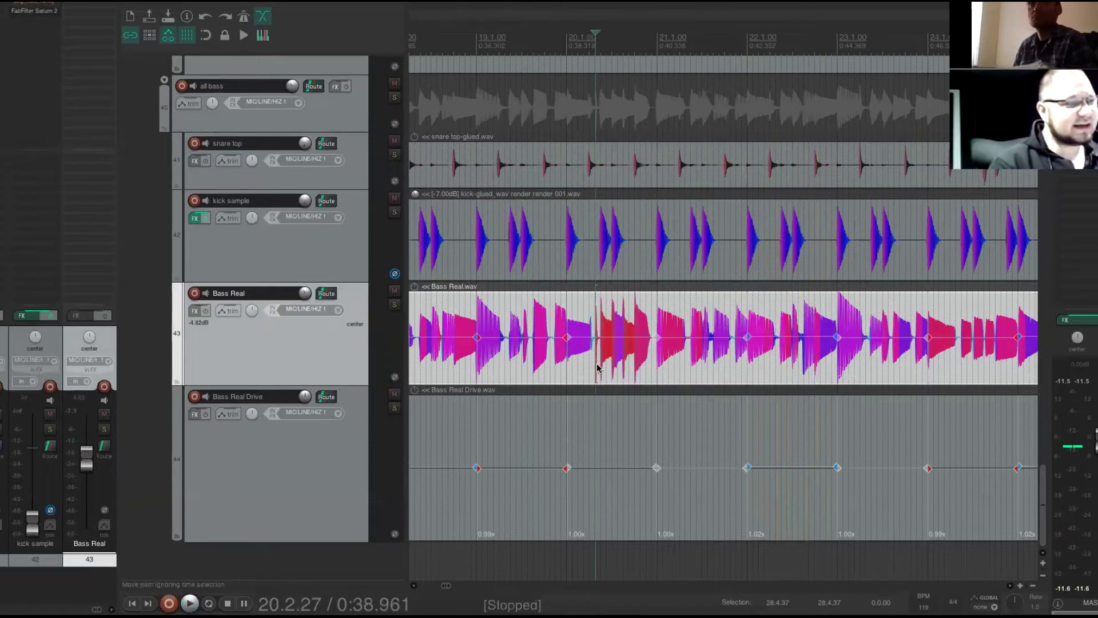
scroll(597, 368, up, 8)
click(712, 353)
key(s)
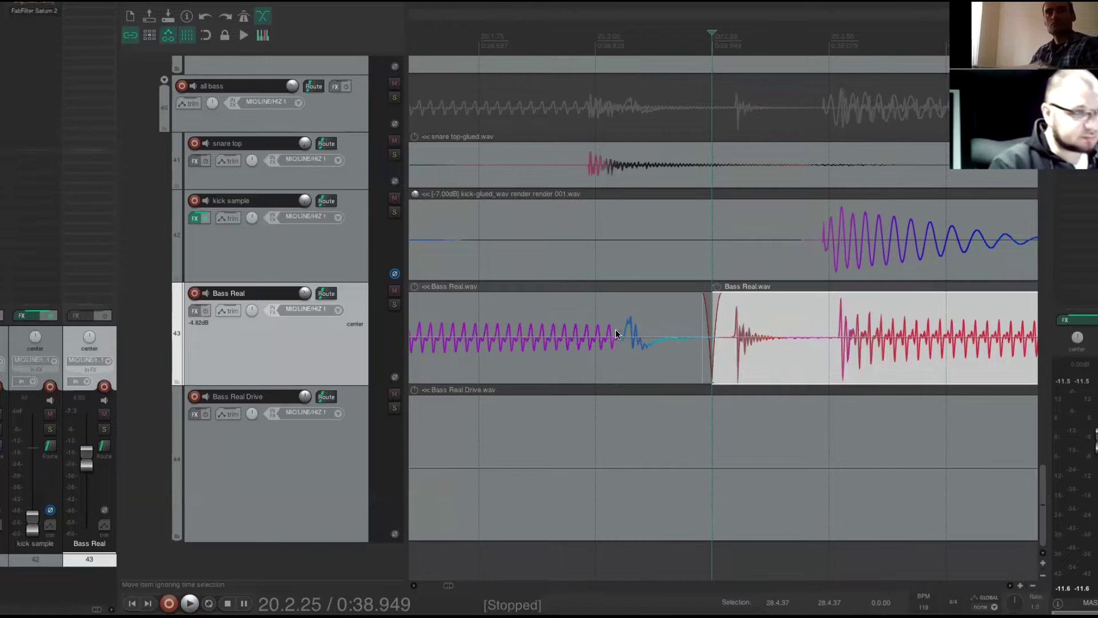
drag(707, 355, 609, 379)
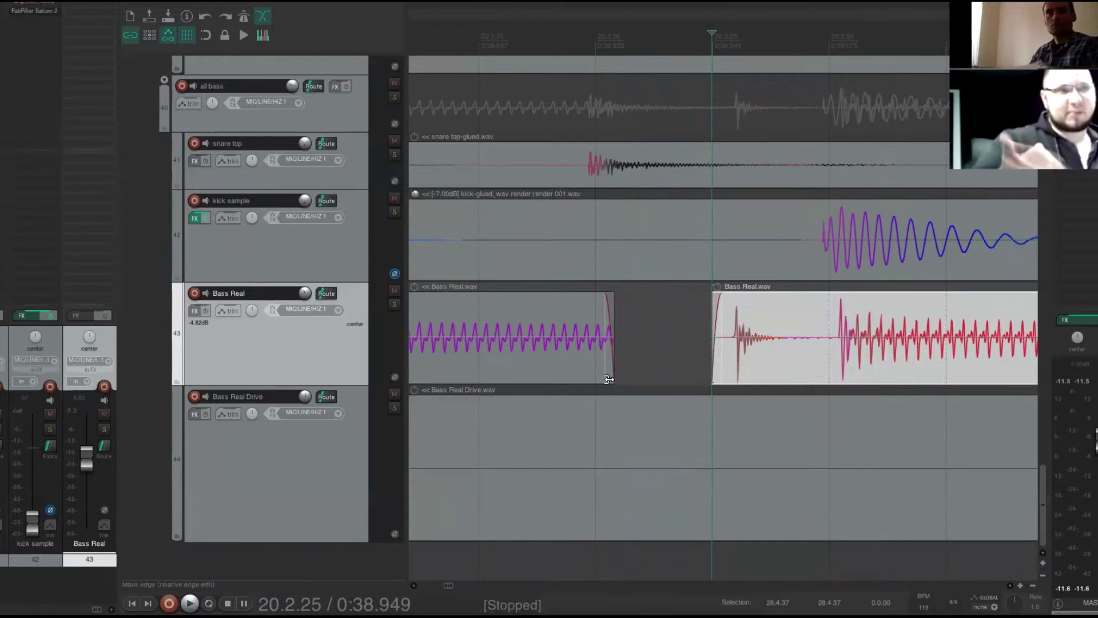
scroll(625, 371, down, 5)
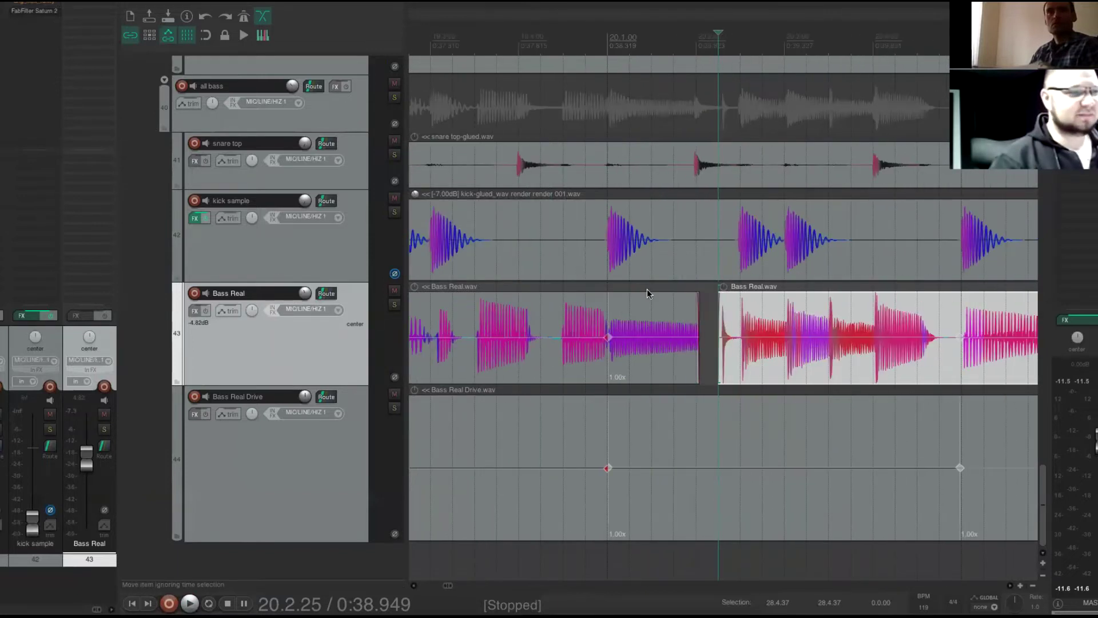
- Listen to the trimmed passage around bar 20 and undo the split and trim on Bass Real
click(571, 43)
key(space)
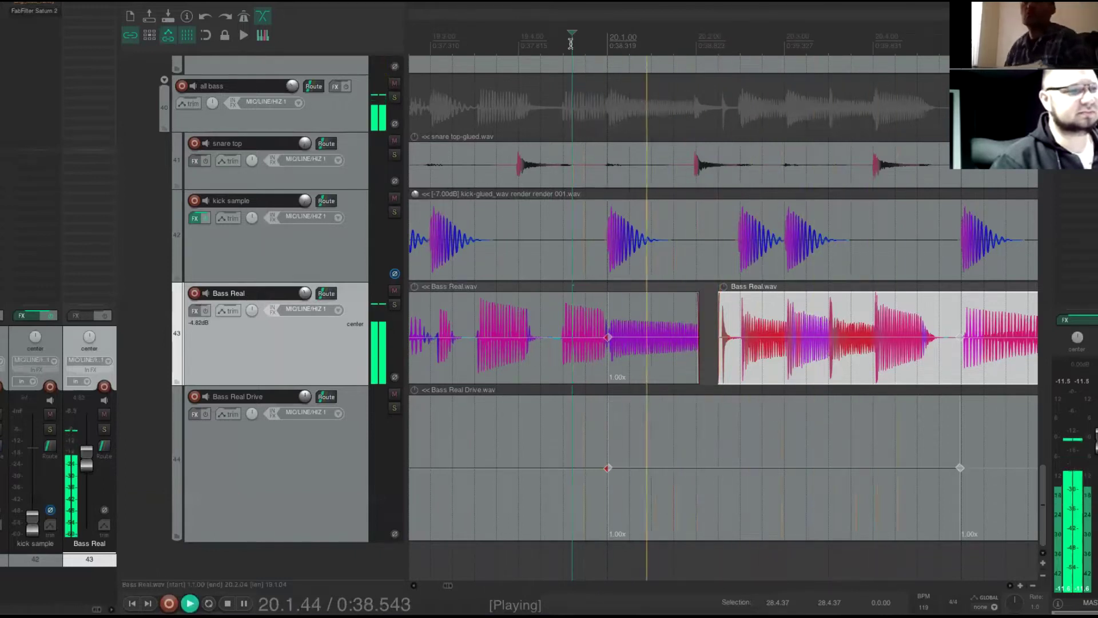
key(space)
key(ctrl+g)
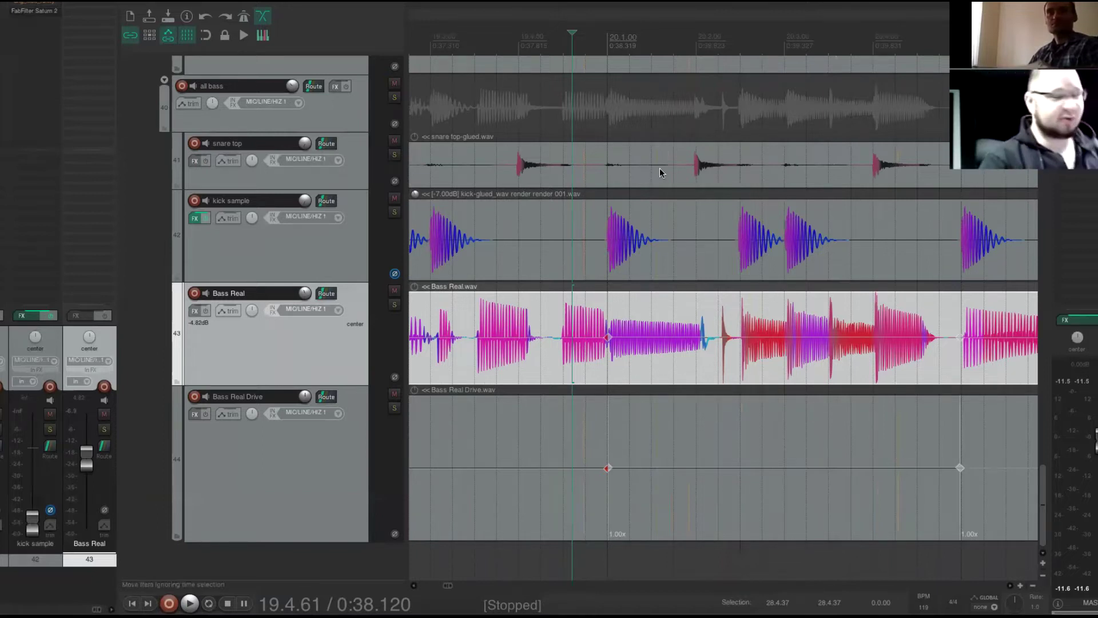
- Play the mix from 19.4.61 through bar 24 to check the timing of the bass against the drums
key(space)
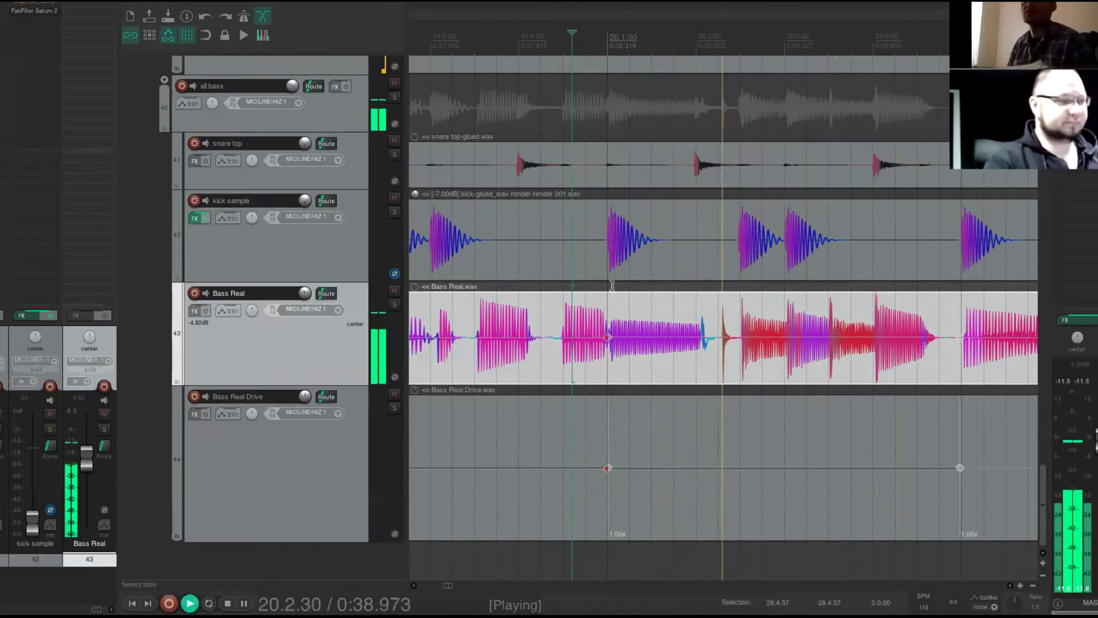
scroll(747, 308, down, 2)
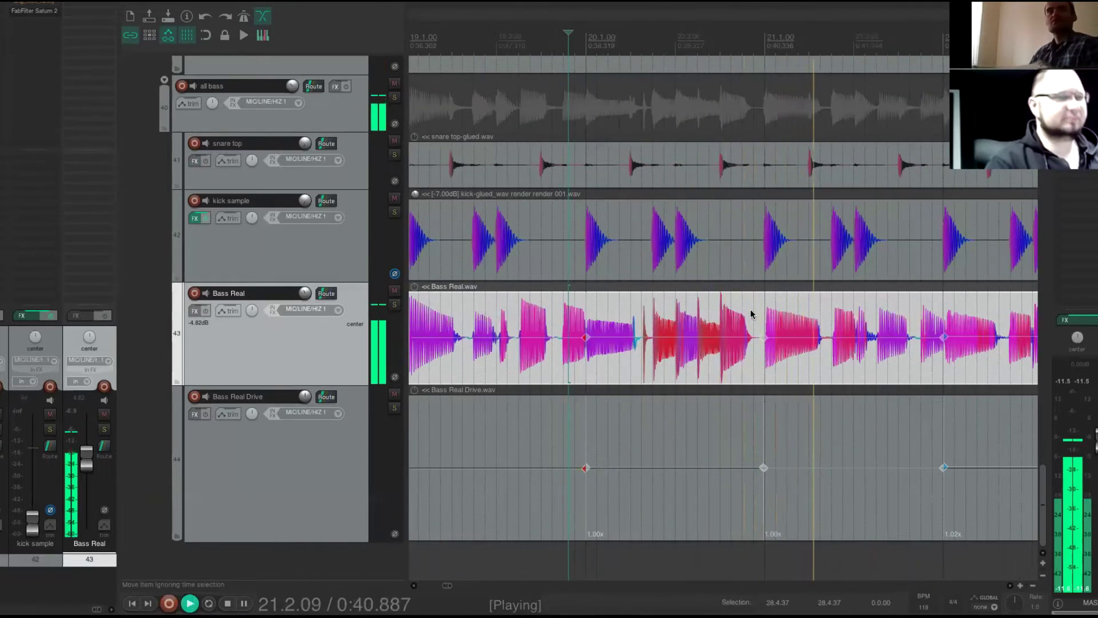
scroll(789, 313, down, 3)
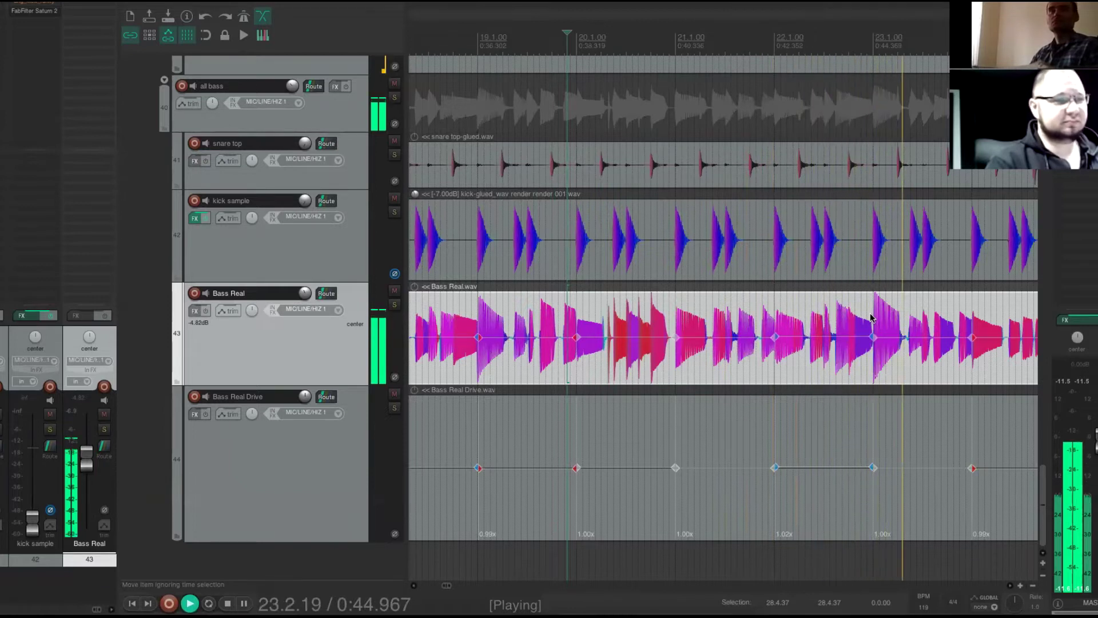
scroll(858, 316, down, 1)
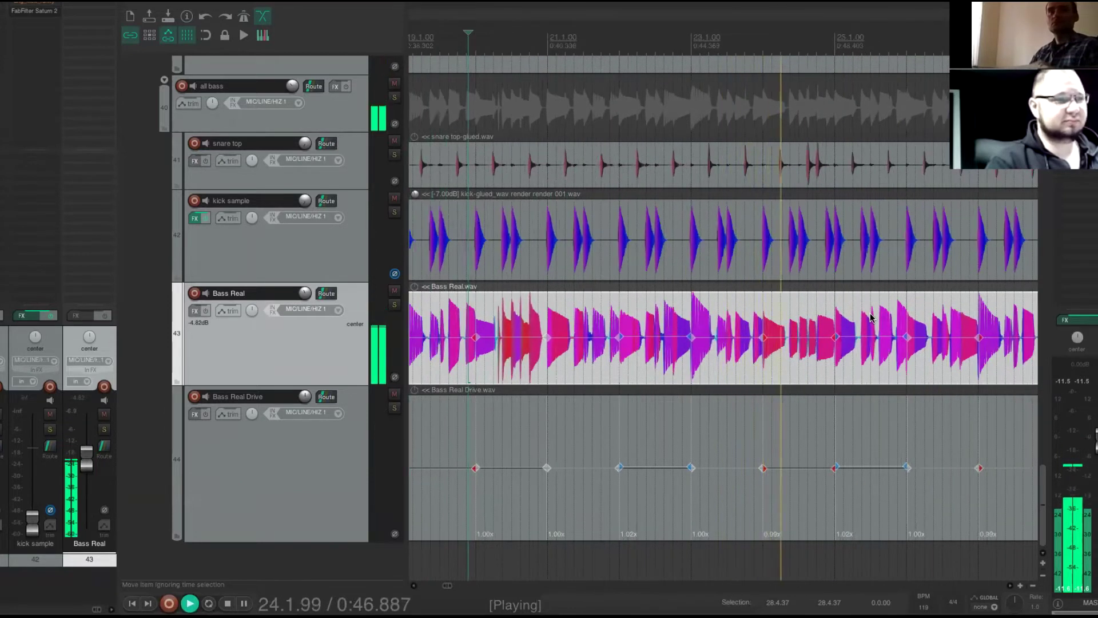
key(space)
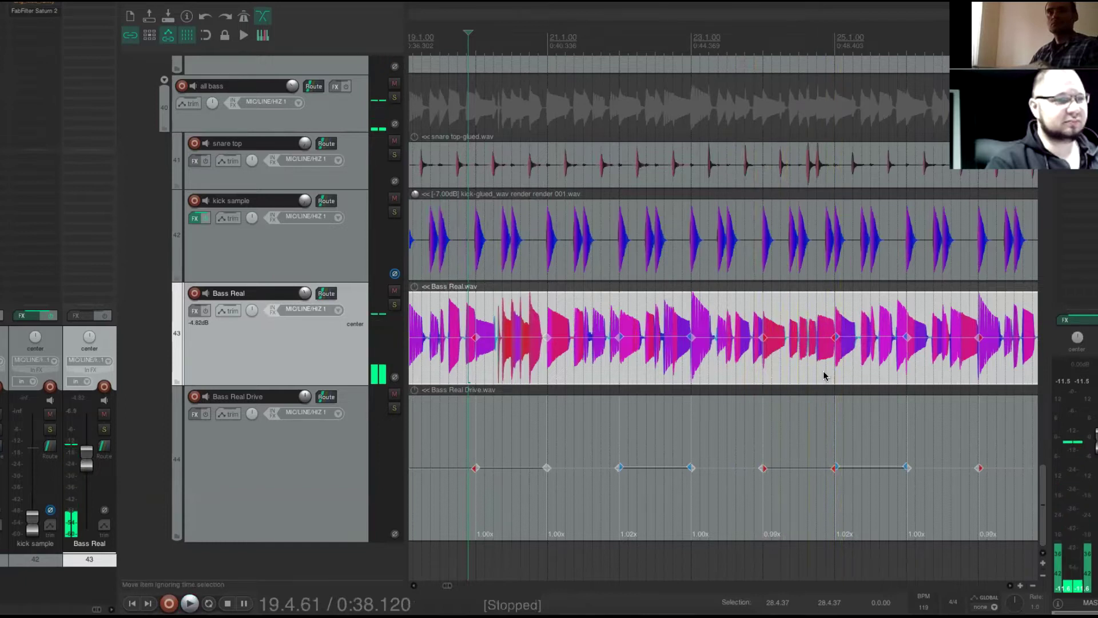
- Examine the Bass Real note starts against the kick sample and snare hits between bars 24 and 25
click(816, 372)
scroll(816, 374, up, 1)
scroll(815, 374, up, 2)
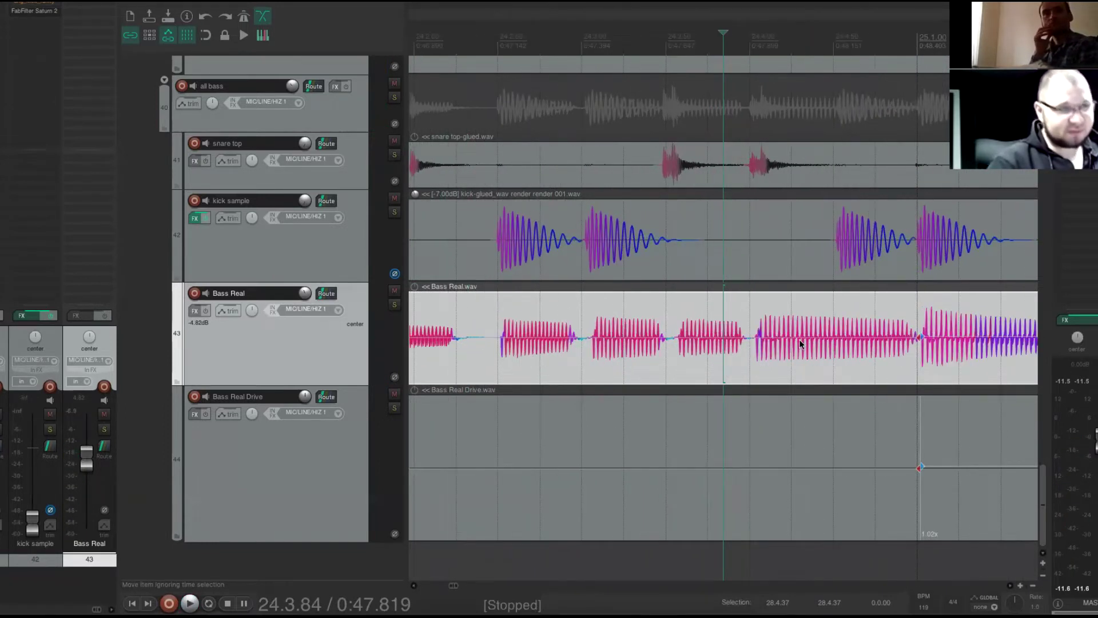
click(680, 344)
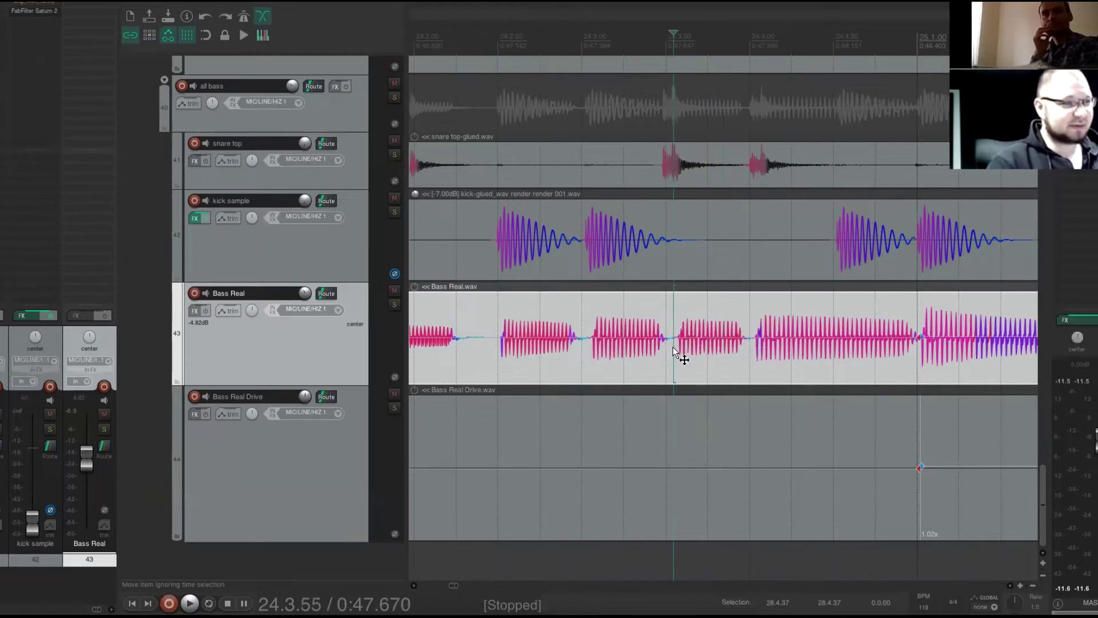
scroll(681, 346, up, 5)
scroll(751, 339, down, 5)
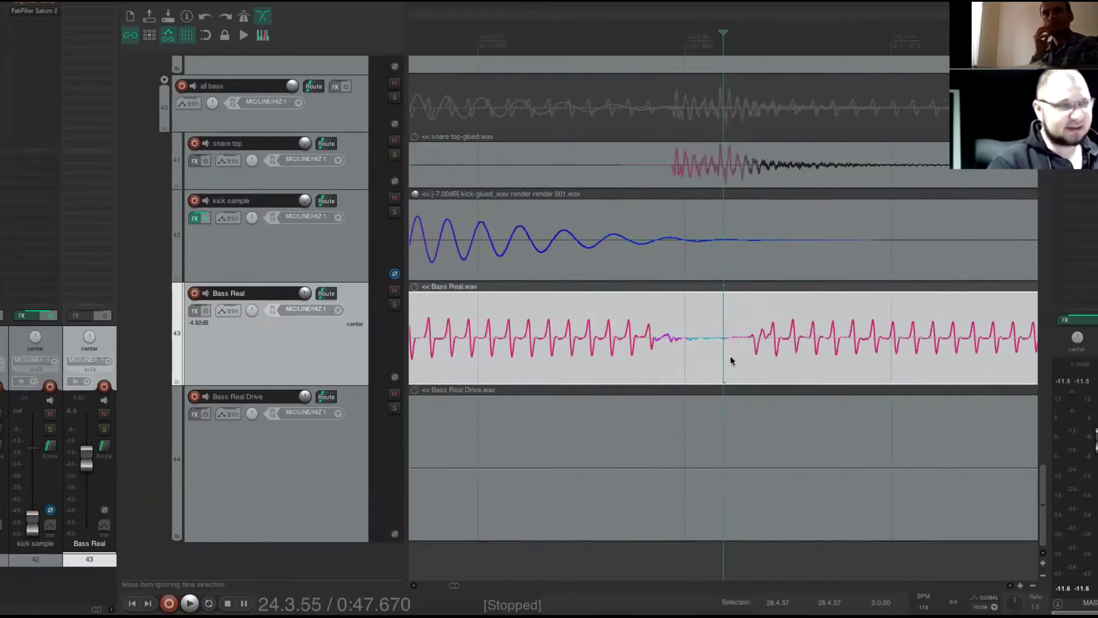
scroll(566, 341, down, 4)
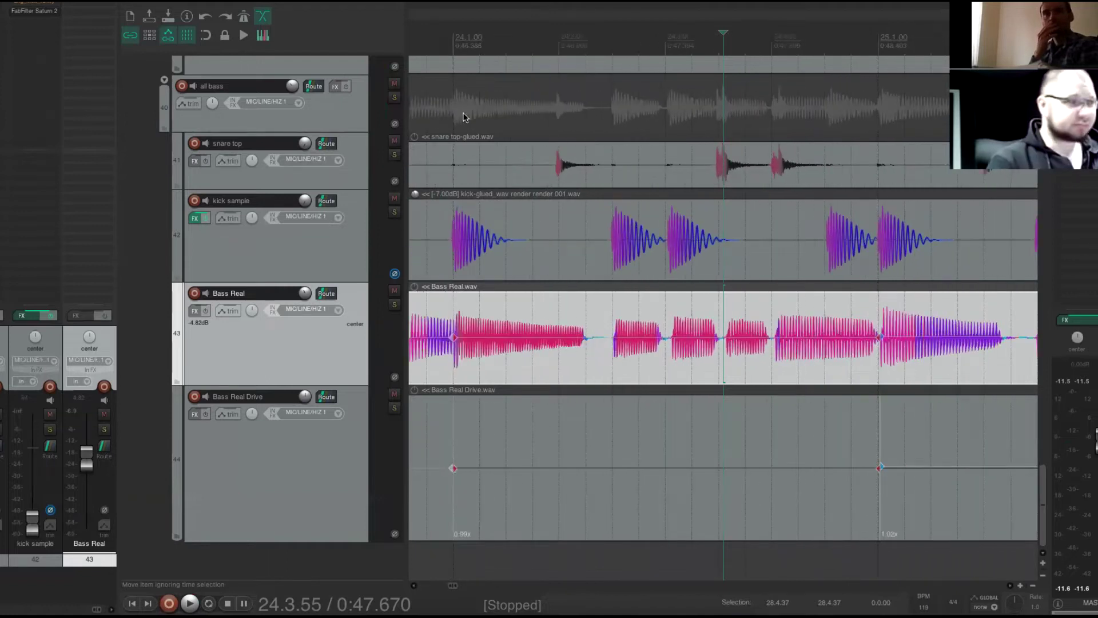
- Play the mix from 23.4.86 through bar 26 to check the bass timing against the drums
click(437, 43)
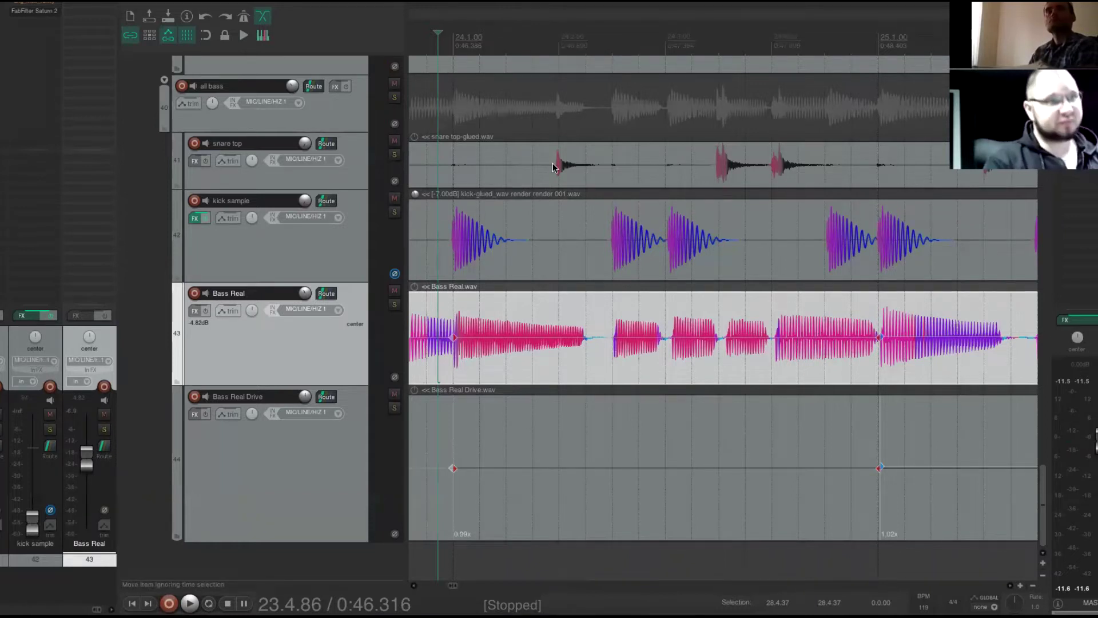
key(space)
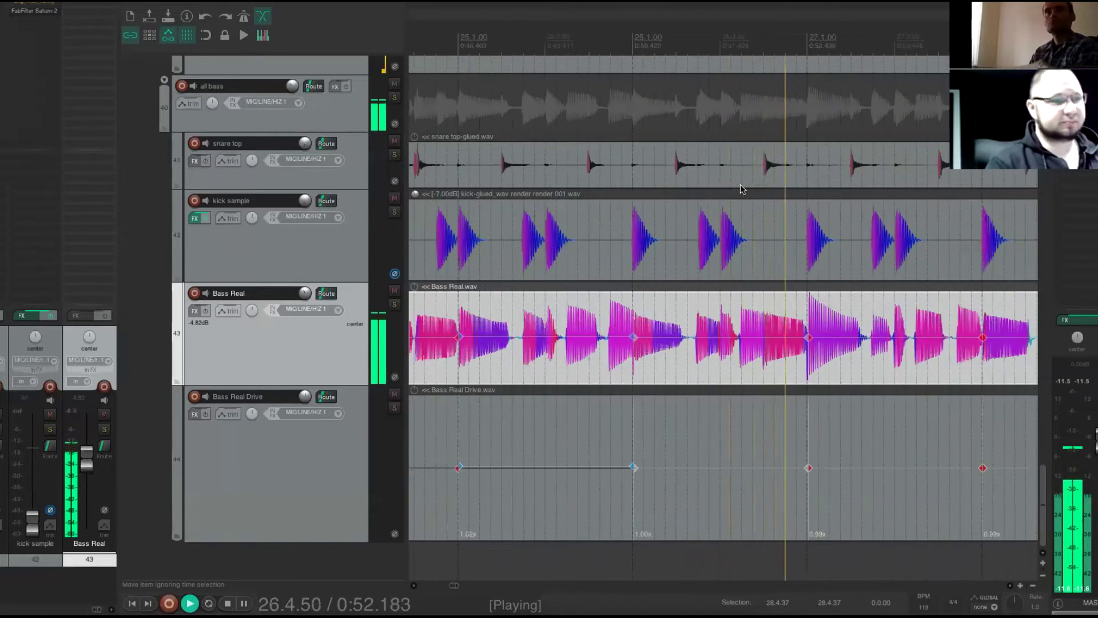
key(space)
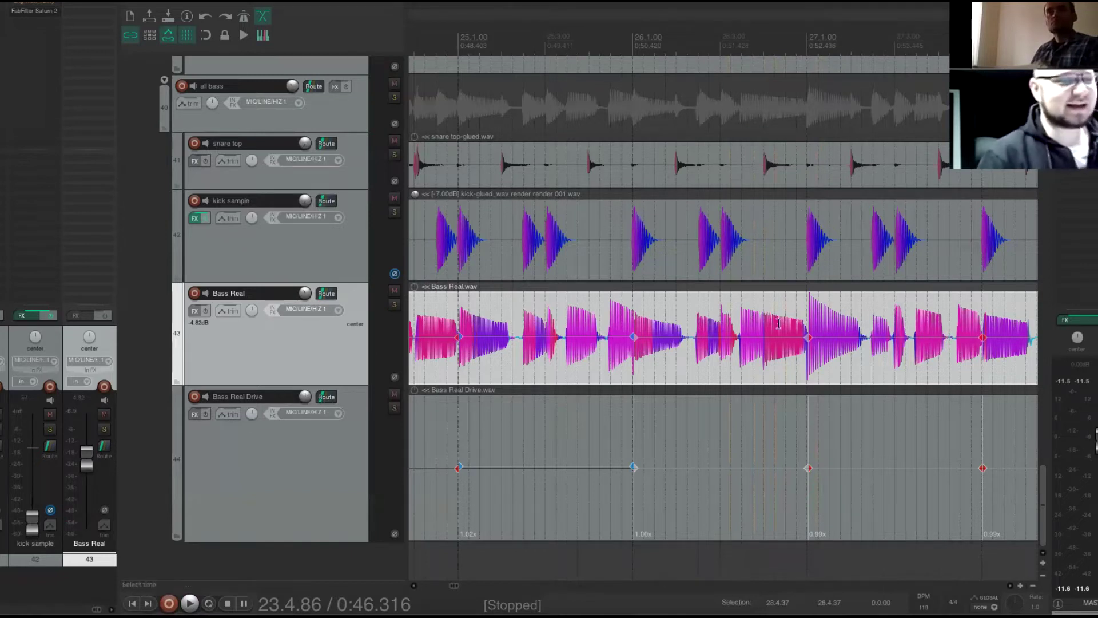
- Play from 40.3.23, where the Bass Real Drive part begins, and listen to that track in the mix and soloed
scroll(580, 361, down, 15)
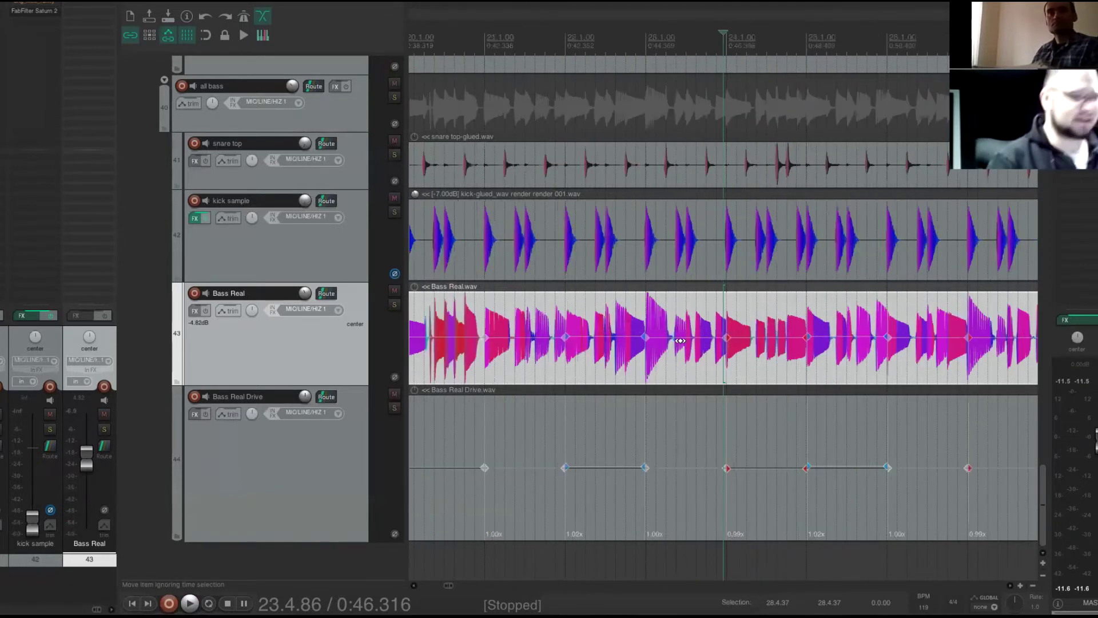
scroll(560, 335, up, 3)
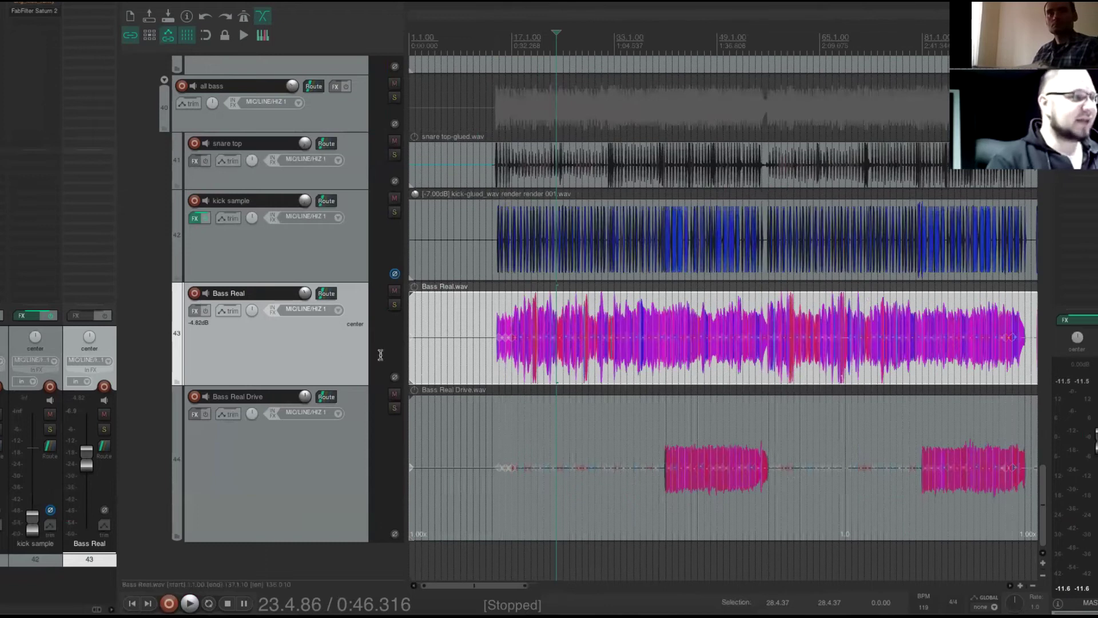
click(662, 423)
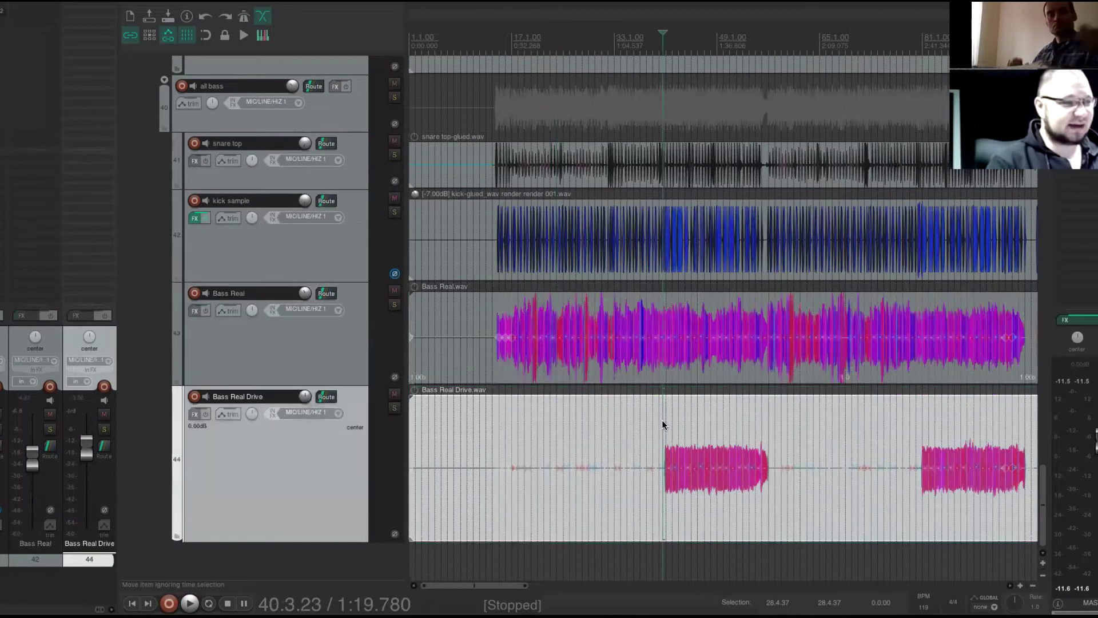
key(space)
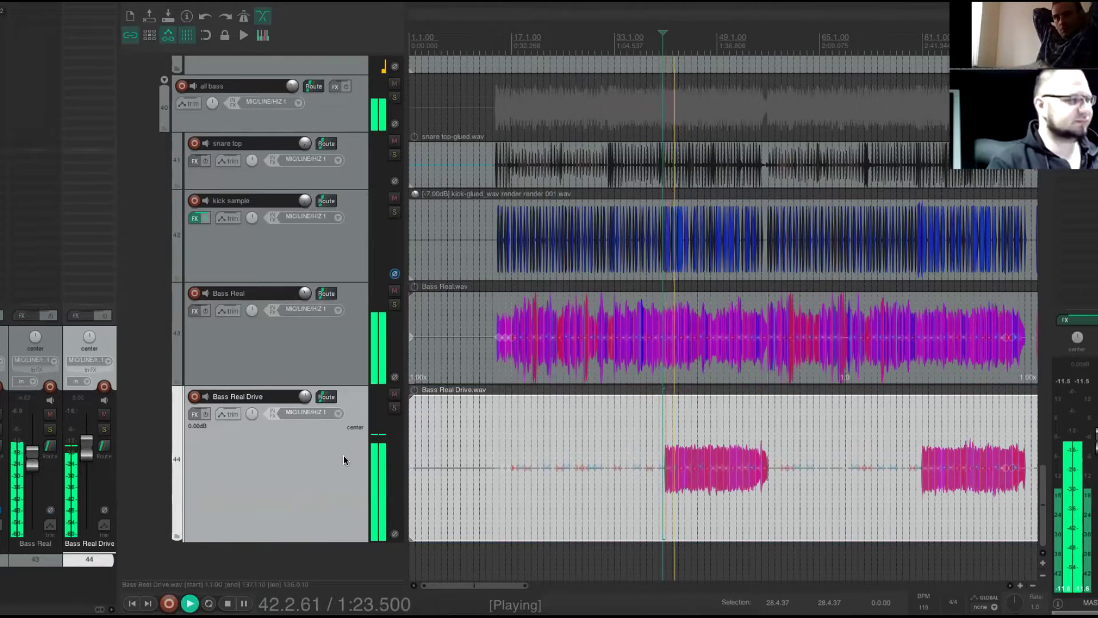
click(394, 408)
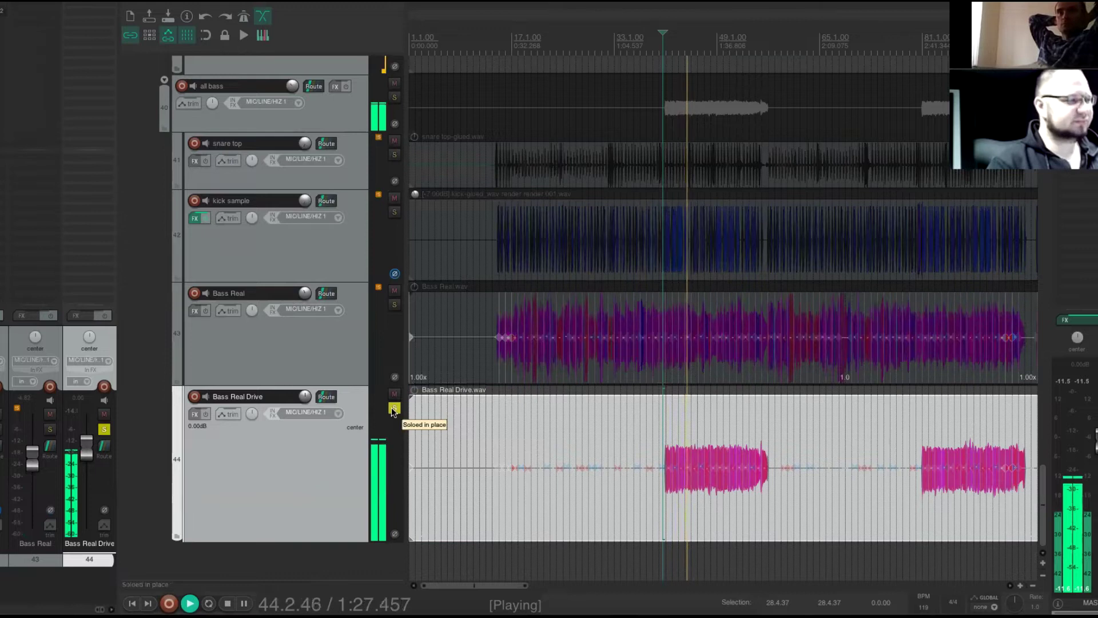
key(space)
click(394, 408)
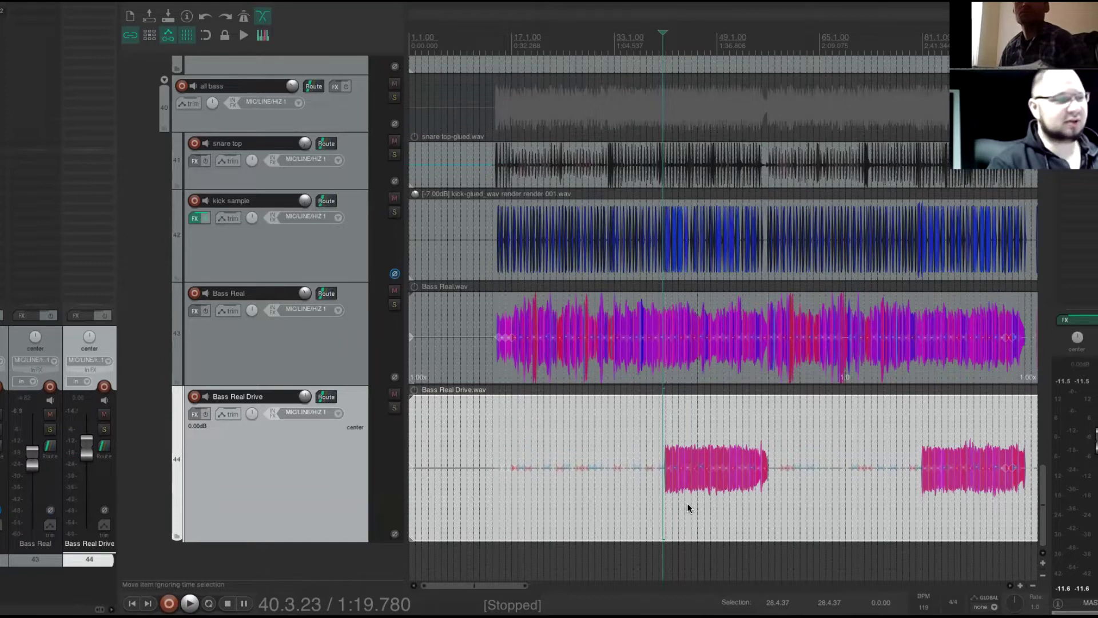
- Play from 40.4.59 through bar 43 and compare Bass Real Drive in the mix and soloed
scroll(687, 503, up, 8)
click(801, 485)
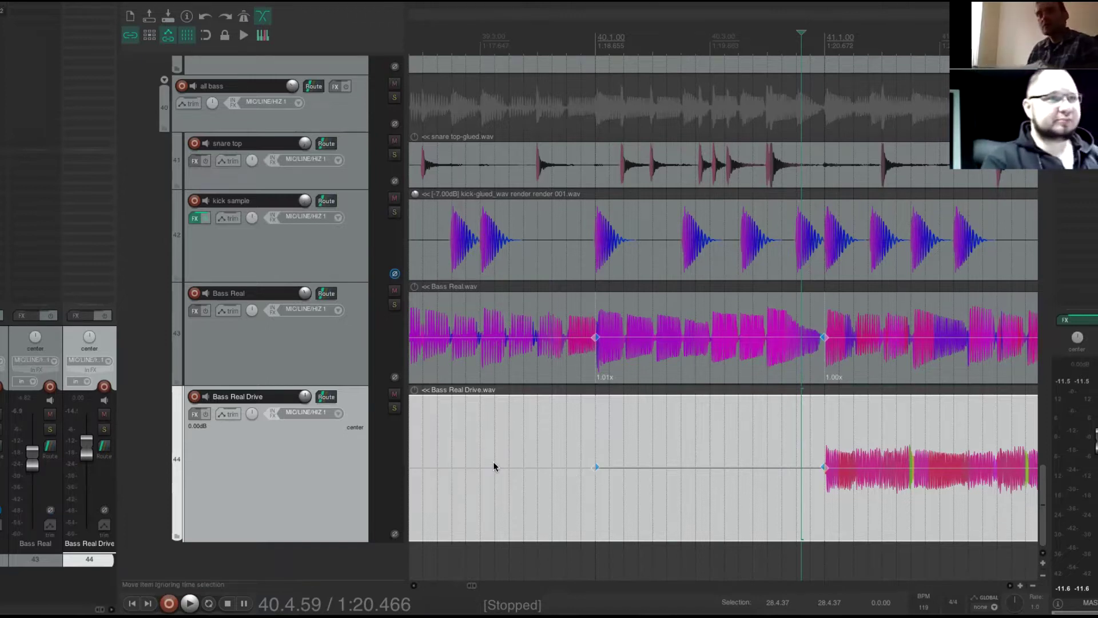
key(space)
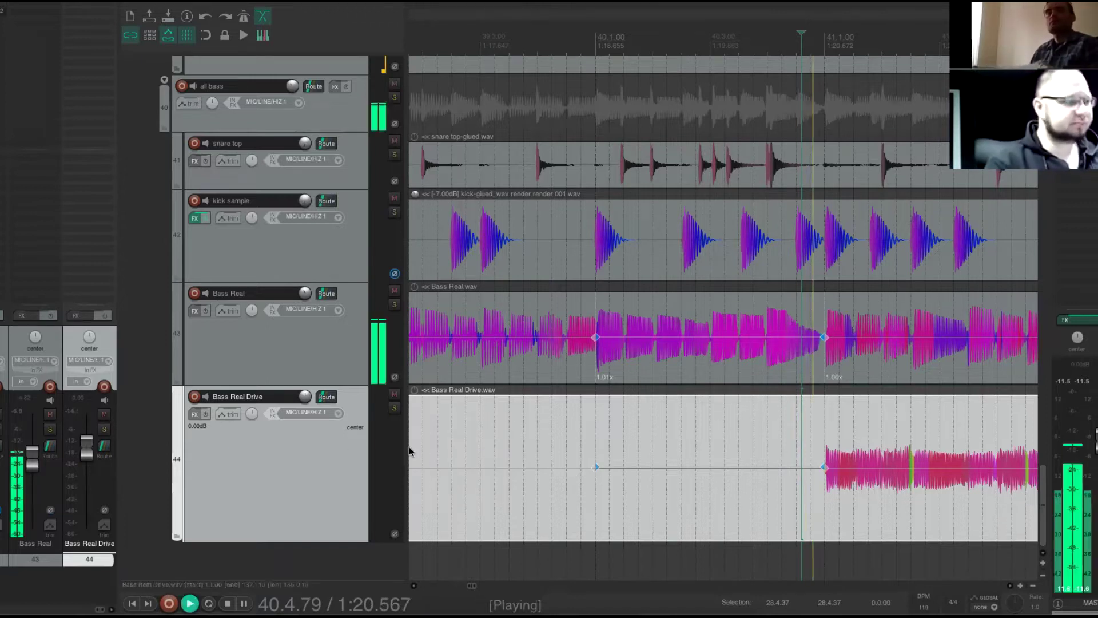
click(394, 407)
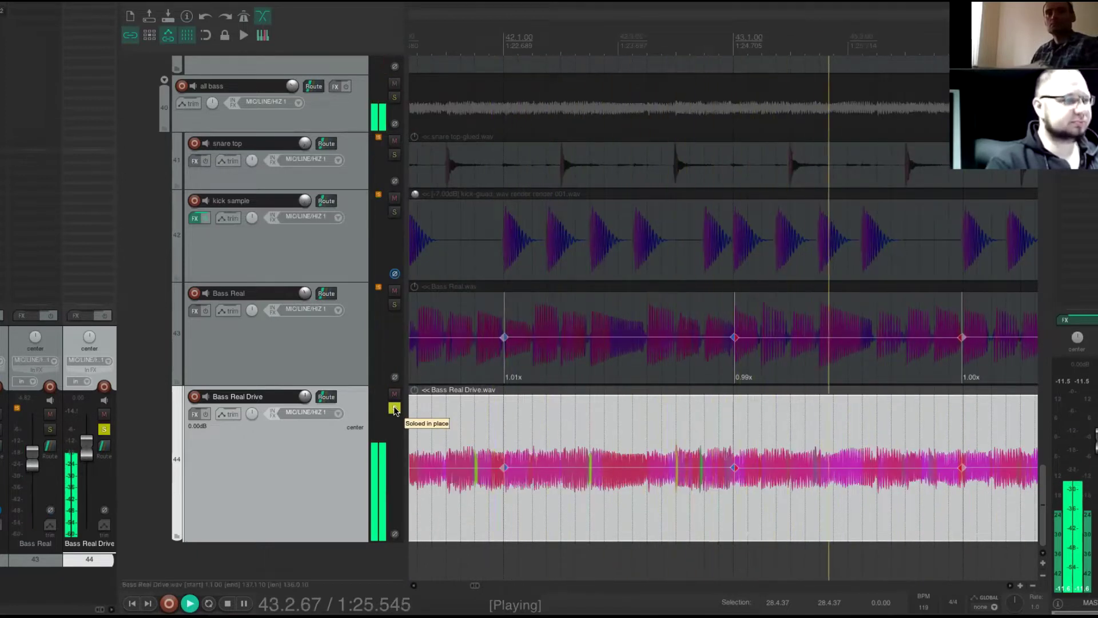
key(space)
click(394, 408)
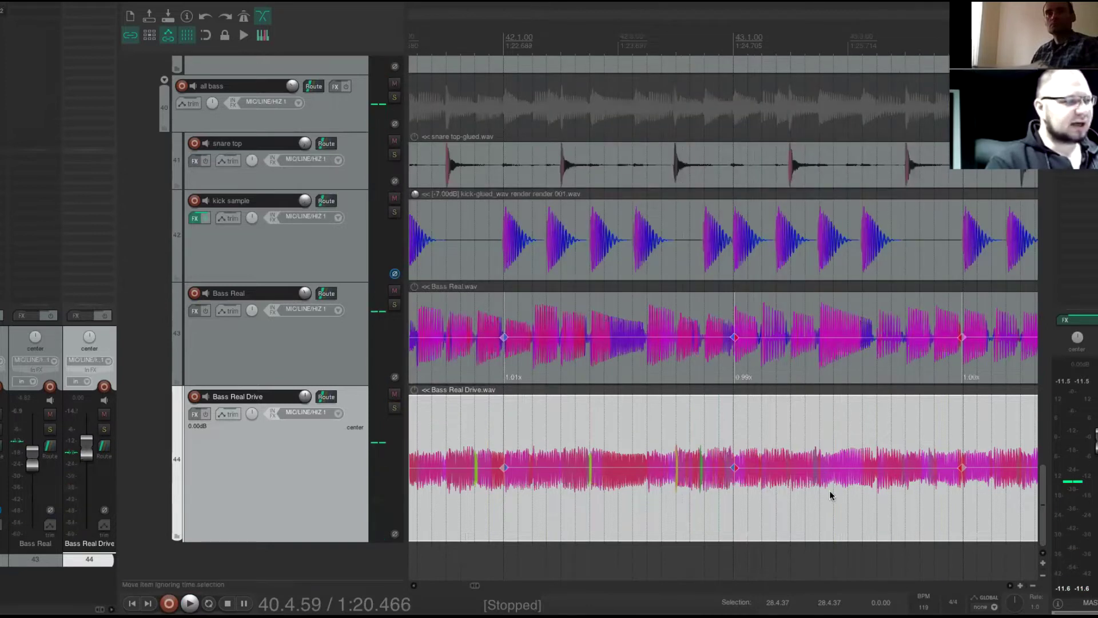
- Add the pro q 3 FX chain to the Bass Real Drive track
scroll(815, 492, left, 5)
scroll(815, 492, down, 3)
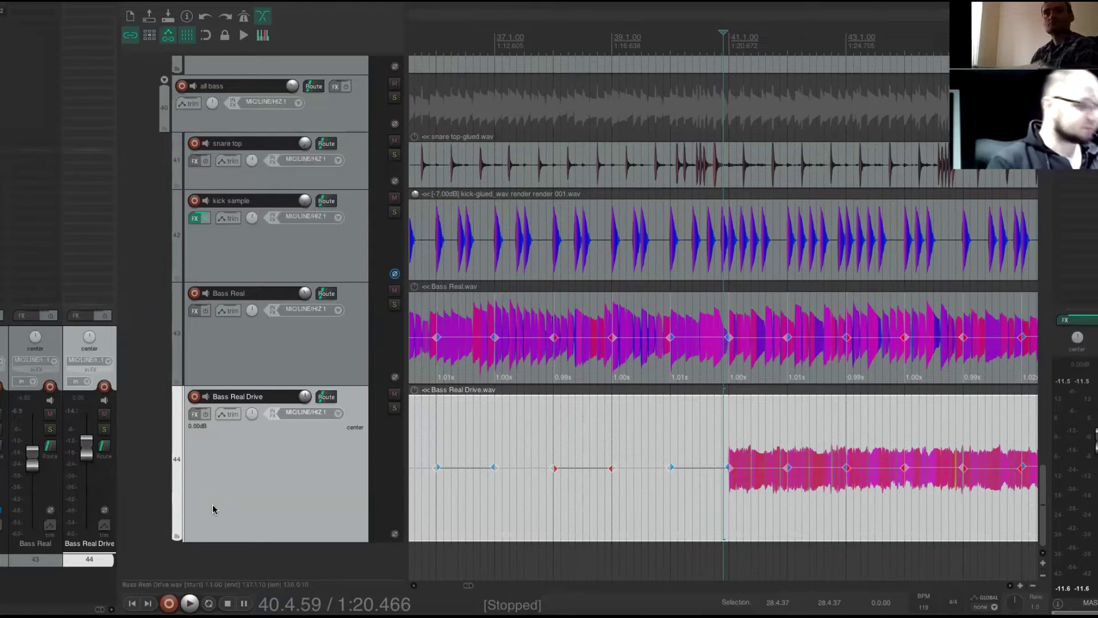
right_click(94, 3)
mouse_move(185, 36)
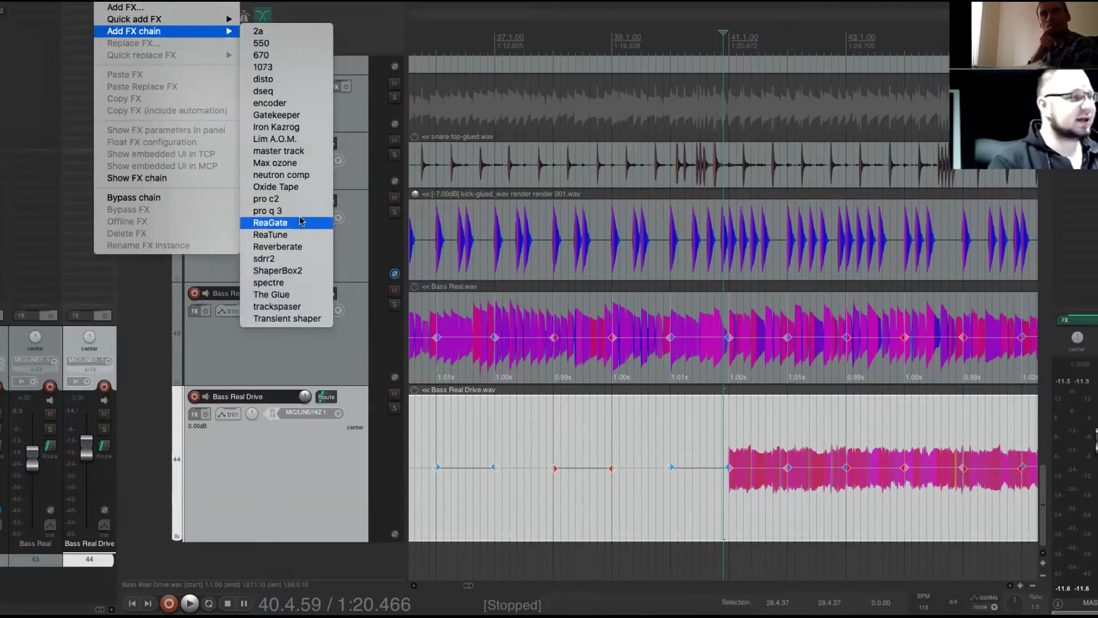
click(268, 210)
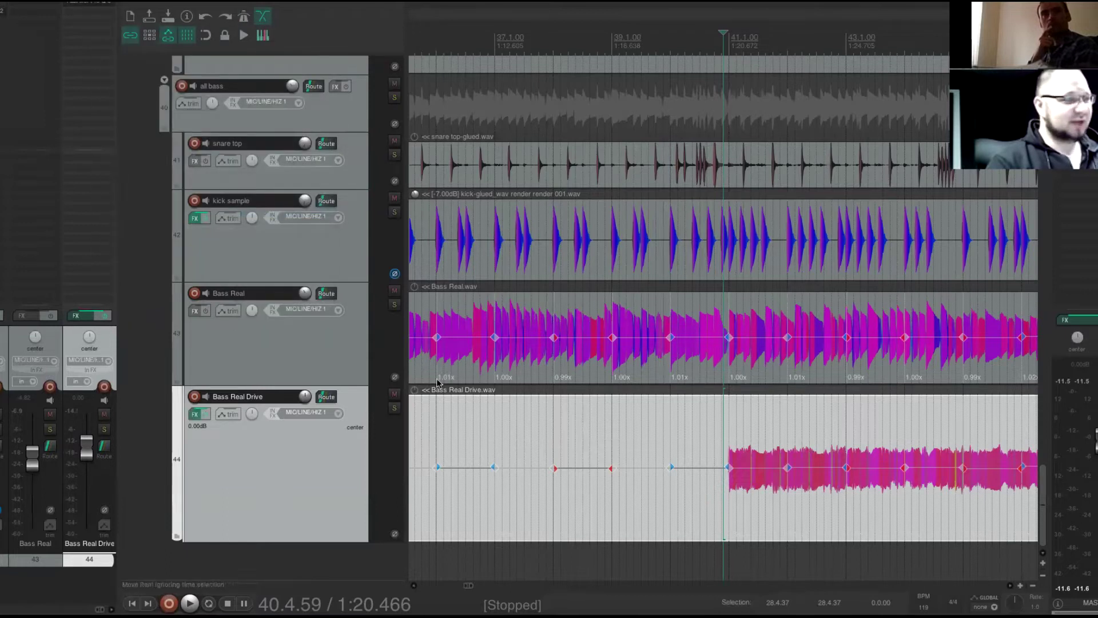
- Raise the Pro-Q 3 low cut on Bass Real Drive to 330.90 Hz, auditioning the track soloed, and unsolo it
click(394, 407)
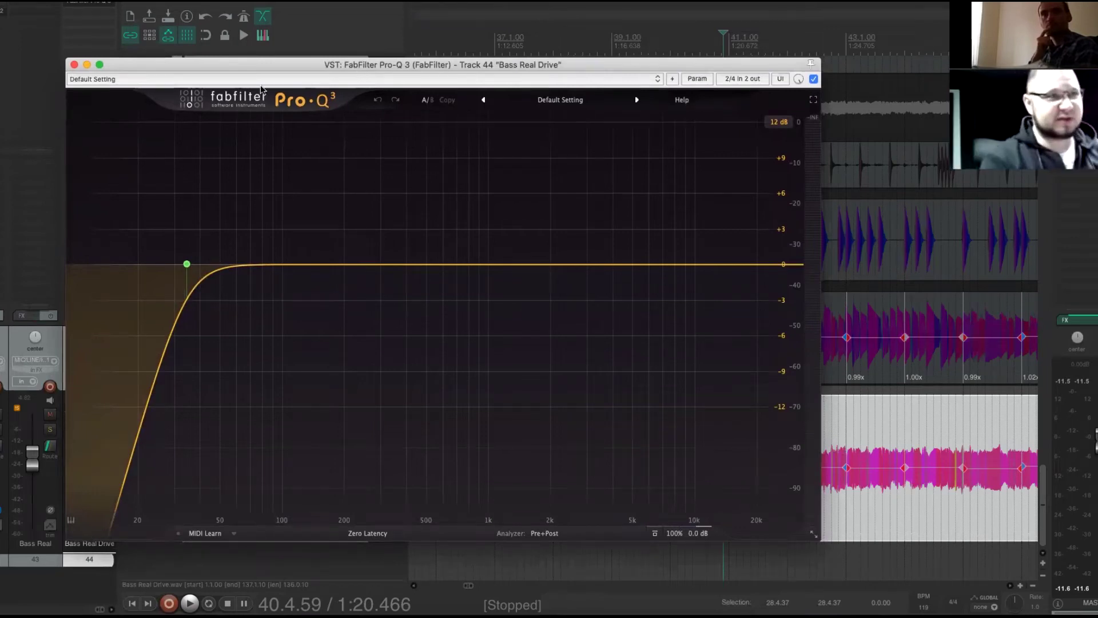
drag(186, 263, 389, 266)
key(space)
key(space)
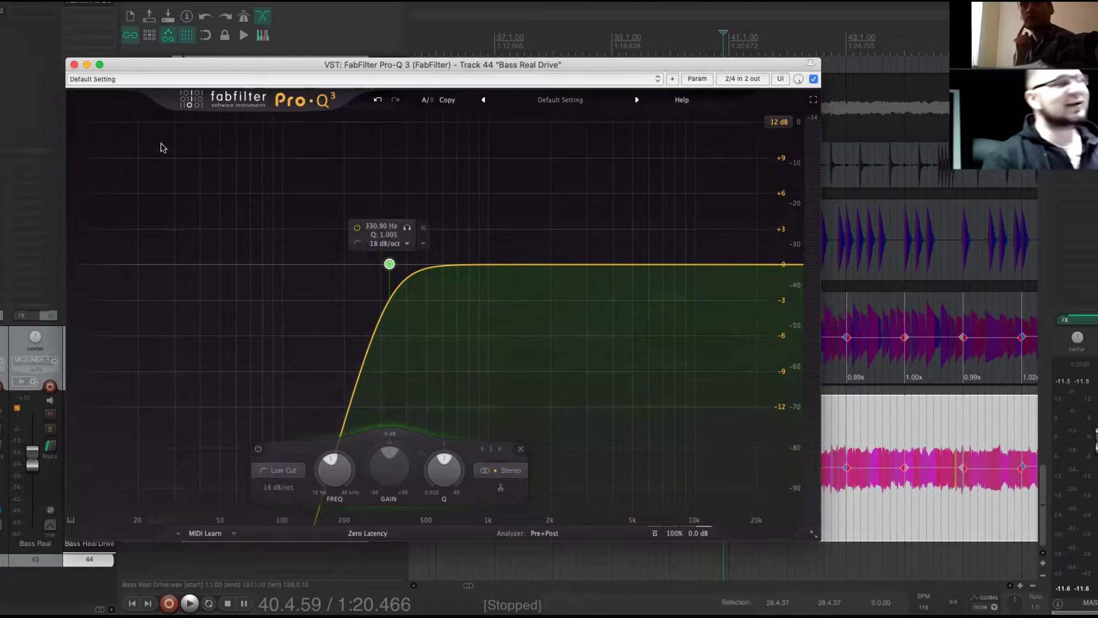
click(74, 65)
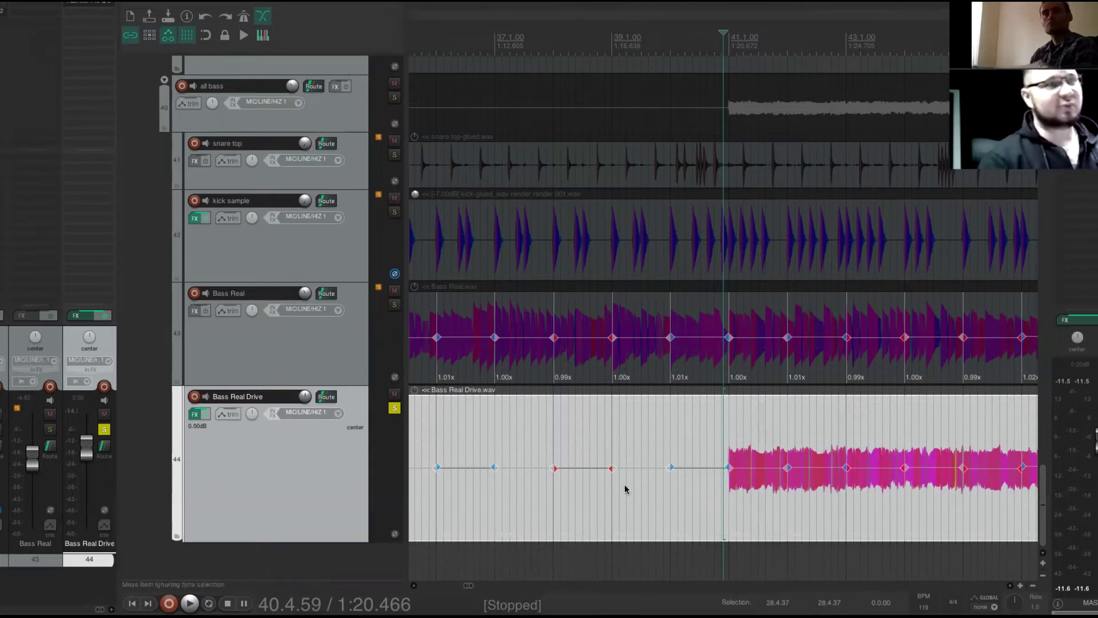
click(394, 407)
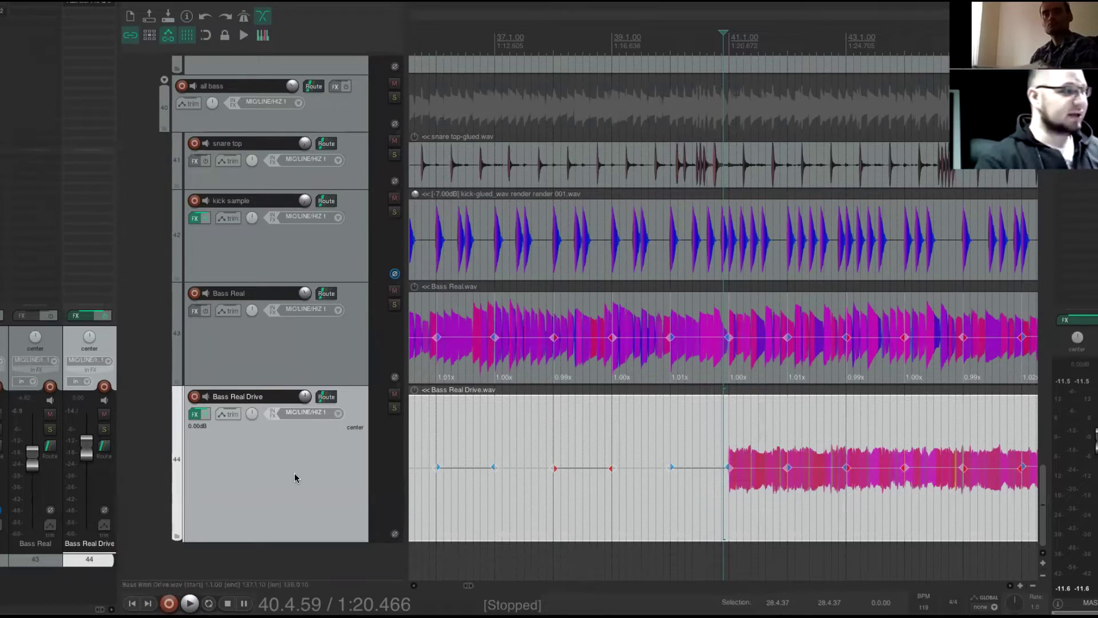
- Move the Bass Real Drive track out of the all bass folder into the all melodic instr folder, above Realvox
scroll(297, 227, up, 10)
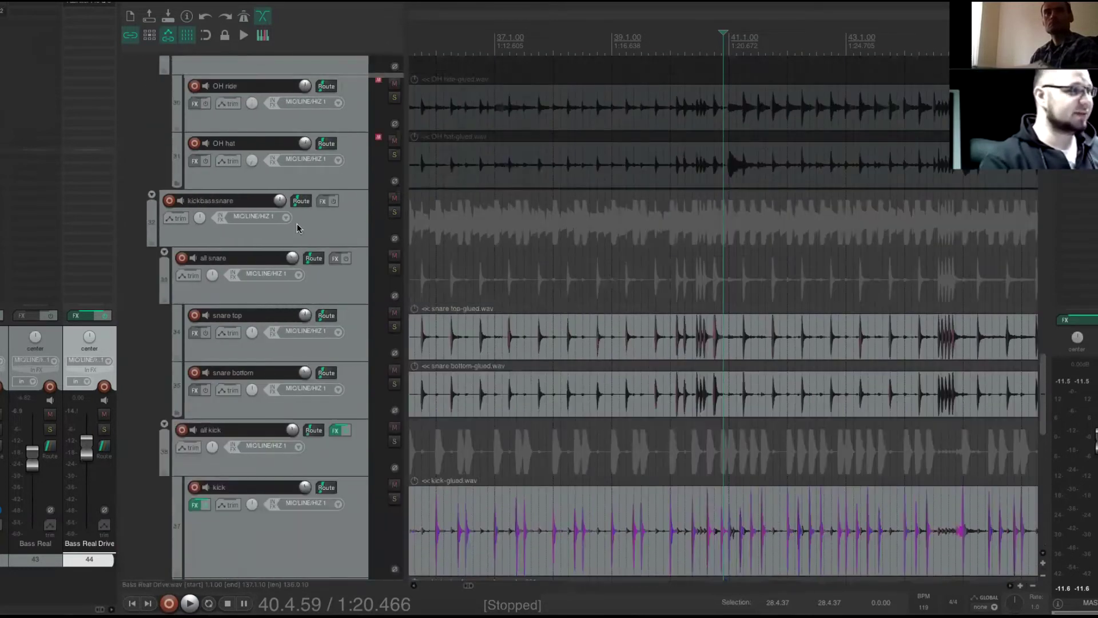
scroll(286, 73, up, 12)
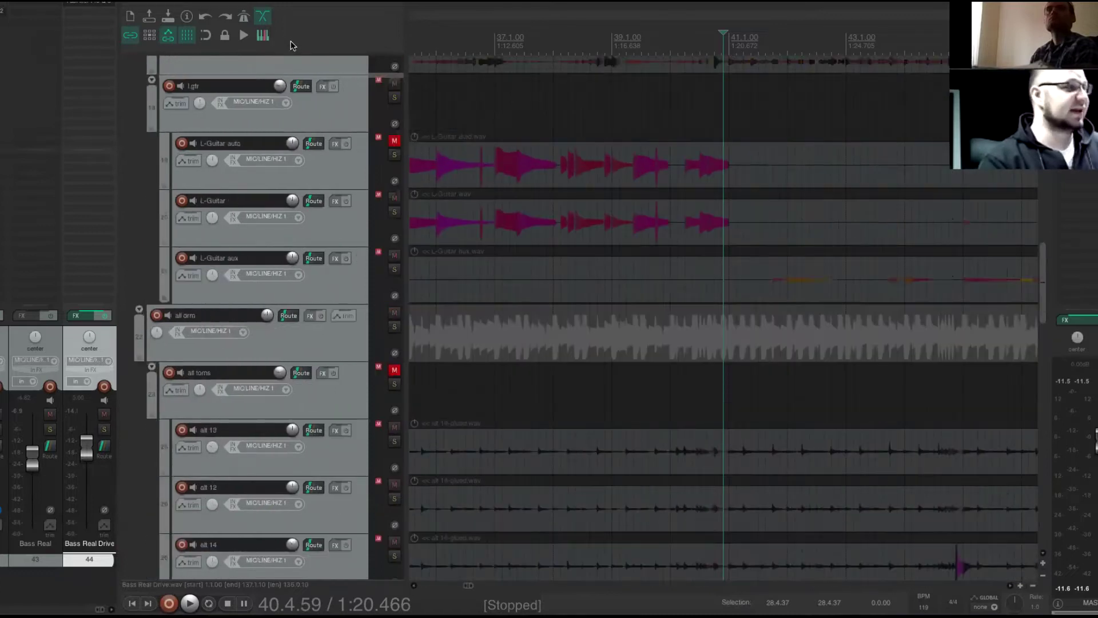
scroll(291, 50, up, 4)
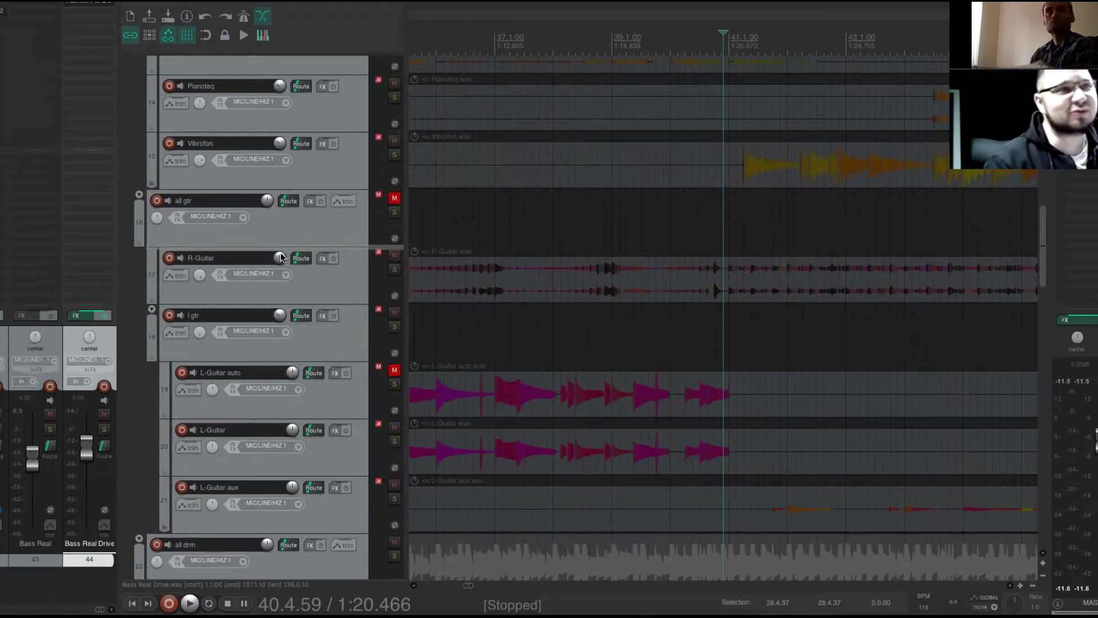
scroll(280, 263, up, 5)
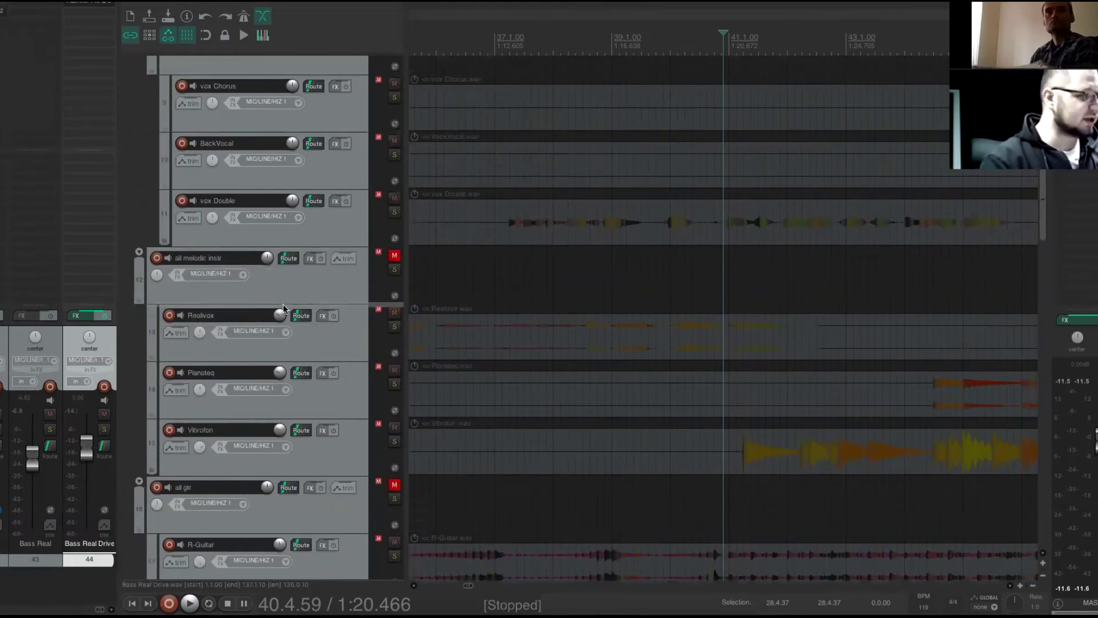
drag(283, 307, 281, 303)
- Check the remaining tracks in the all bass folder and reduce the height of the moved Bass Real Drive track
drag(1043, 229, 1043, 503)
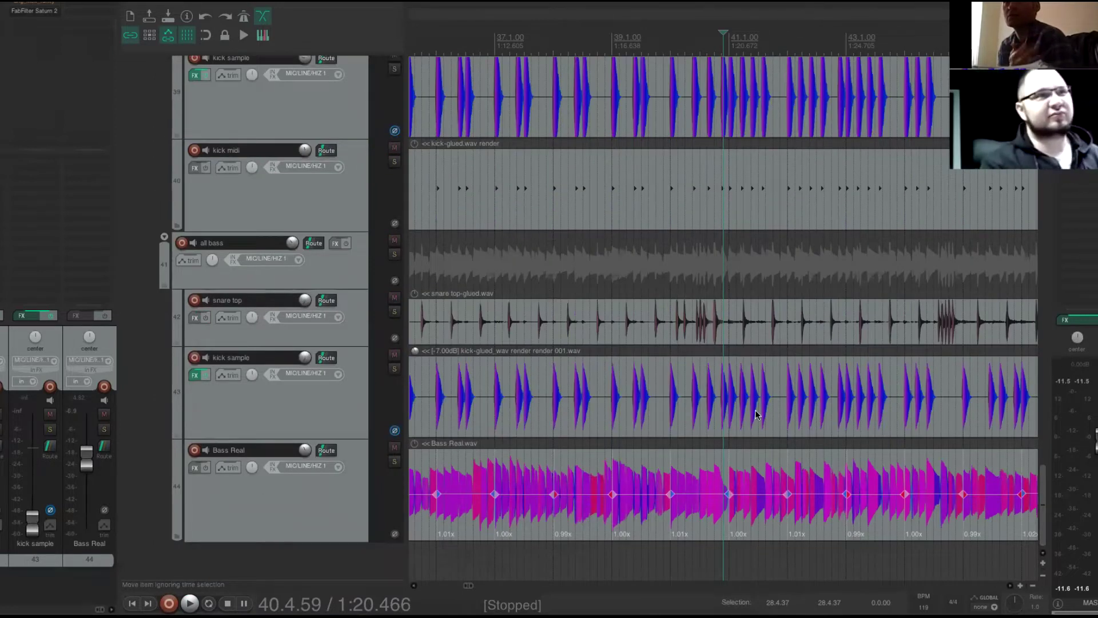
scroll(1043, 486, up, 1)
drag(1043, 487, 1044, 207)
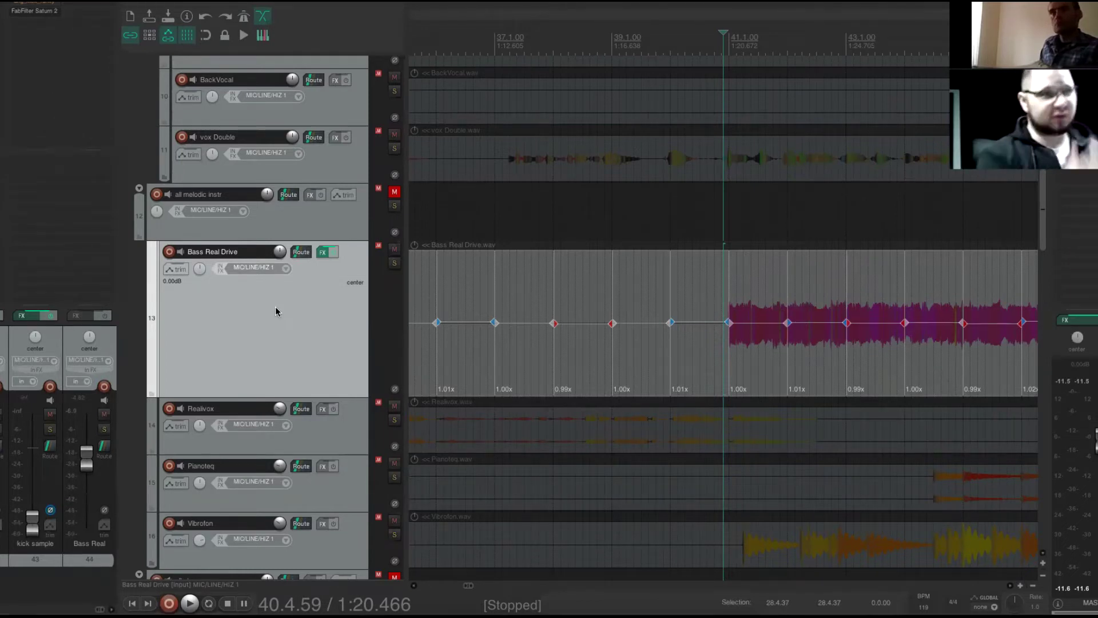
click(296, 375)
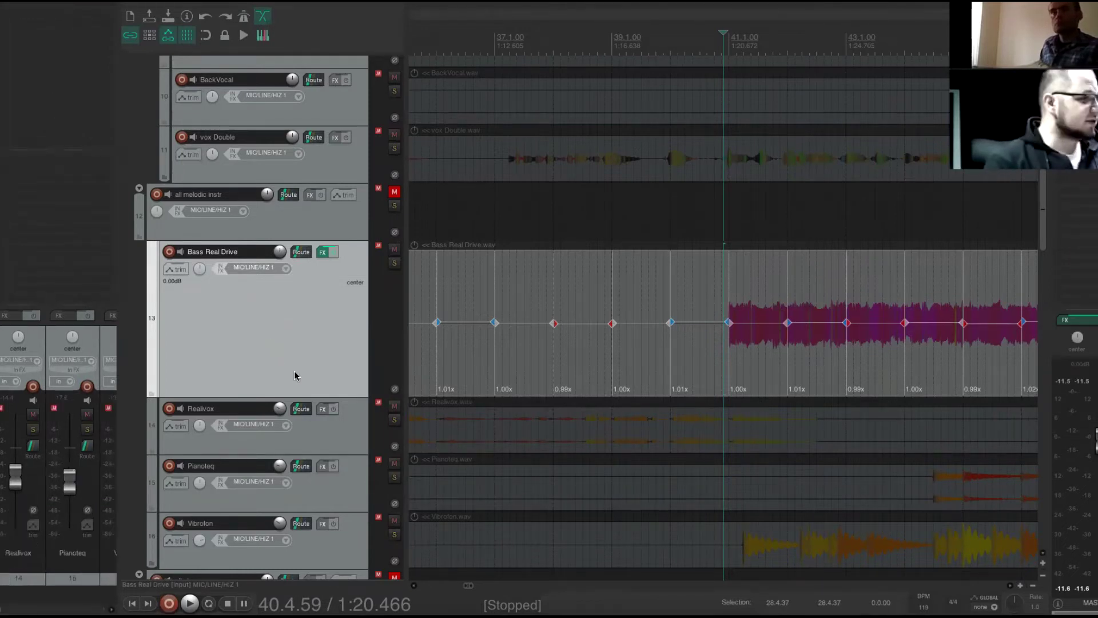
drag(300, 396, 301, 336)
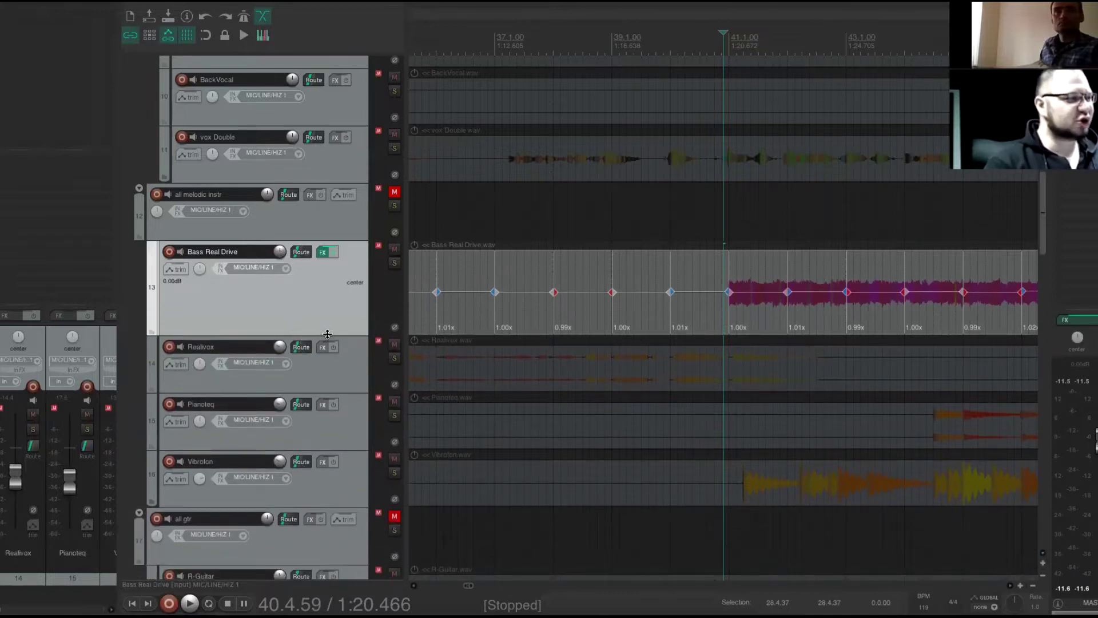
drag(328, 335, 326, 309)
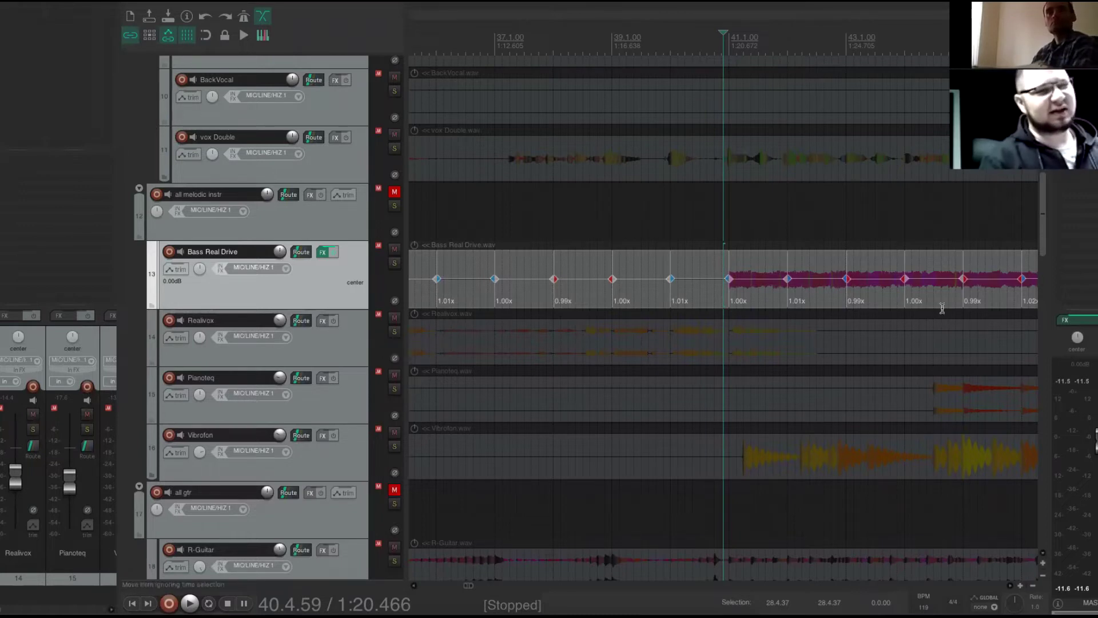
- Look over the snare top, kick sample and Bass Real tracks in the all bass folder across the whole song
drag(1044, 220, 1046, 240)
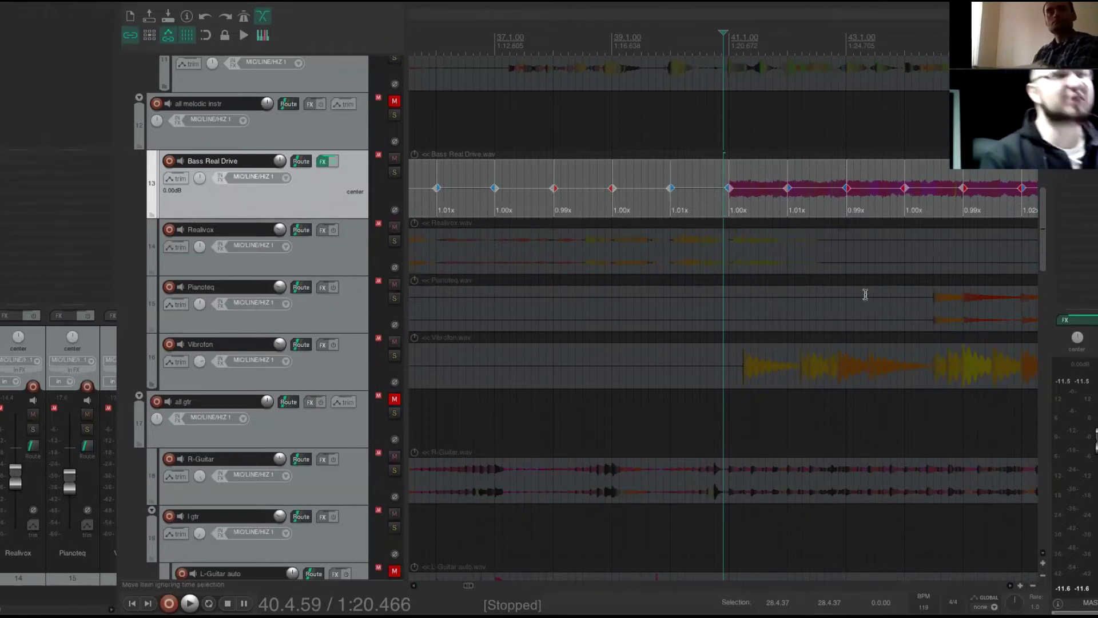
click(1038, 526)
click(1038, 530)
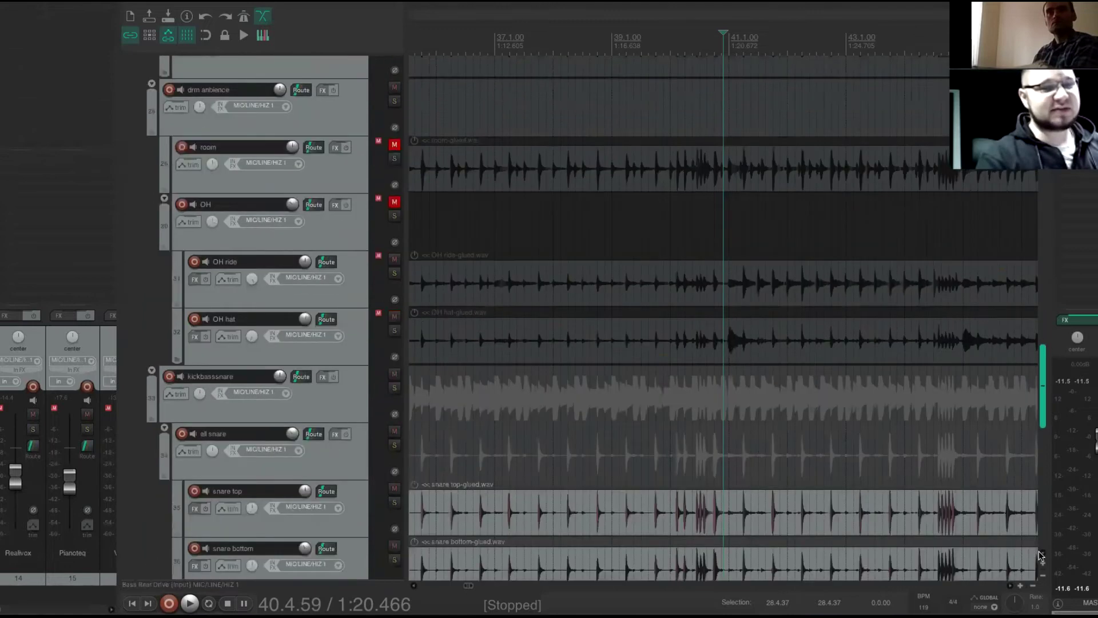
click(1039, 544)
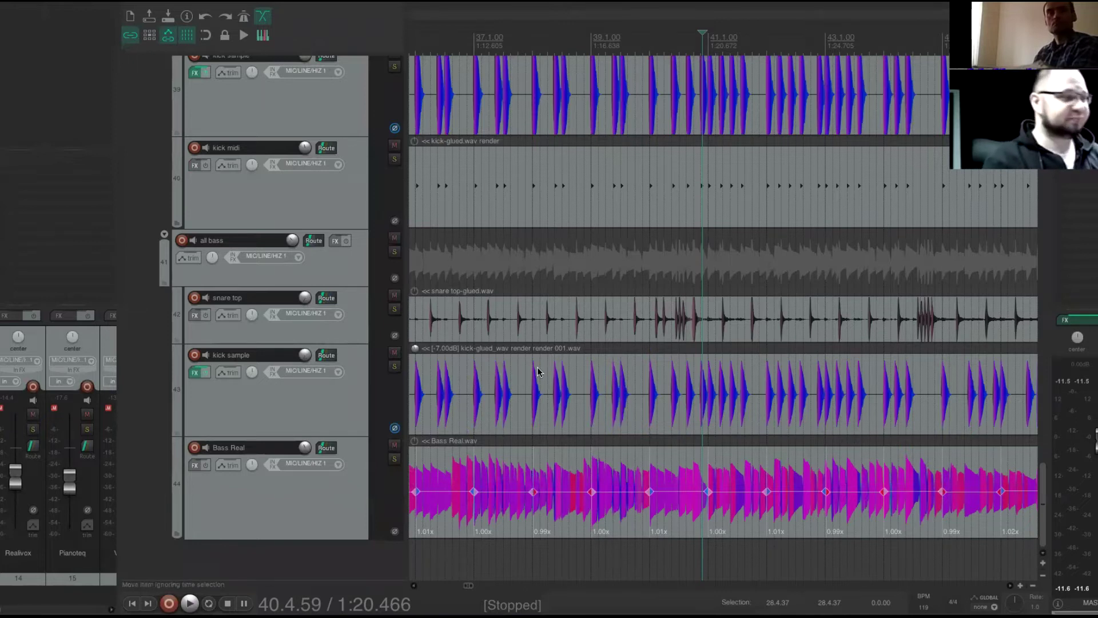
scroll(537, 371, down, 8)
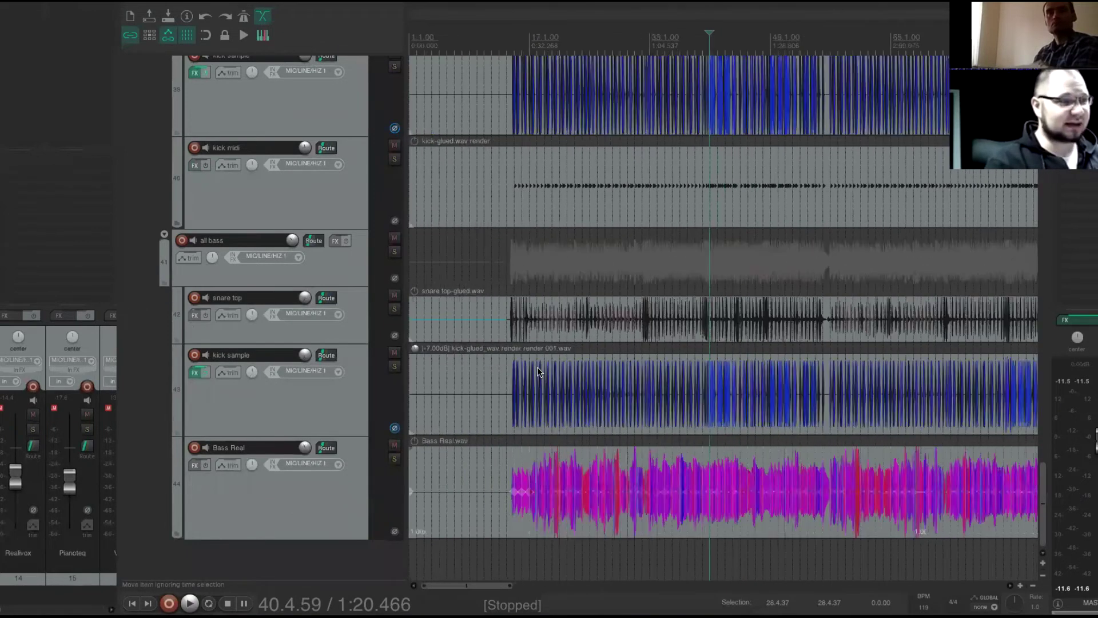
scroll(537, 366, down, 4)
click(353, 334)
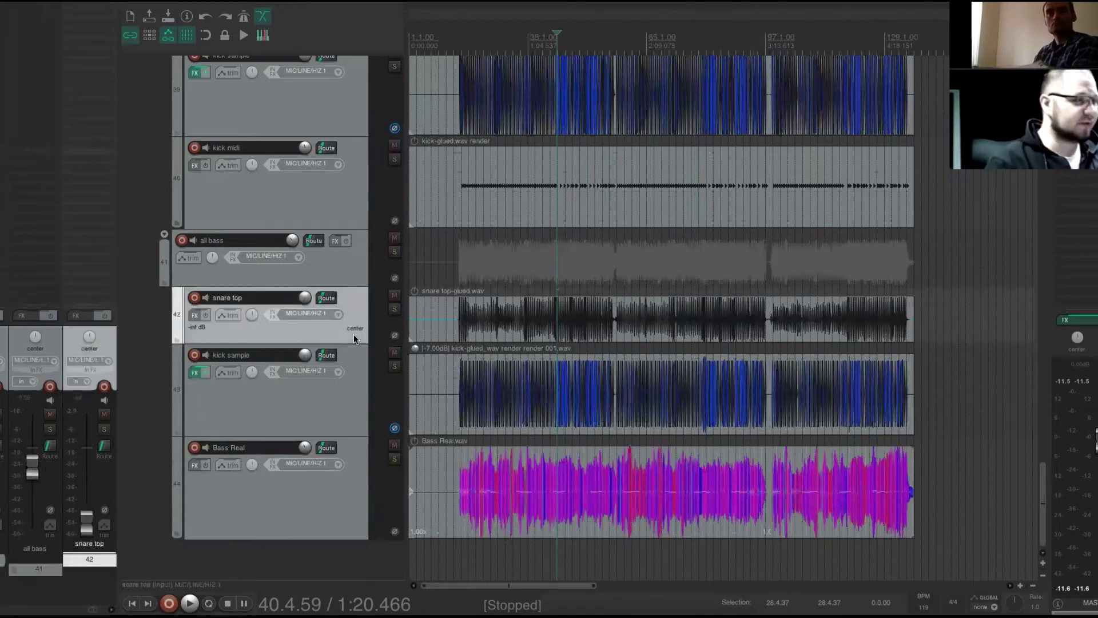
shift+click(323, 396)
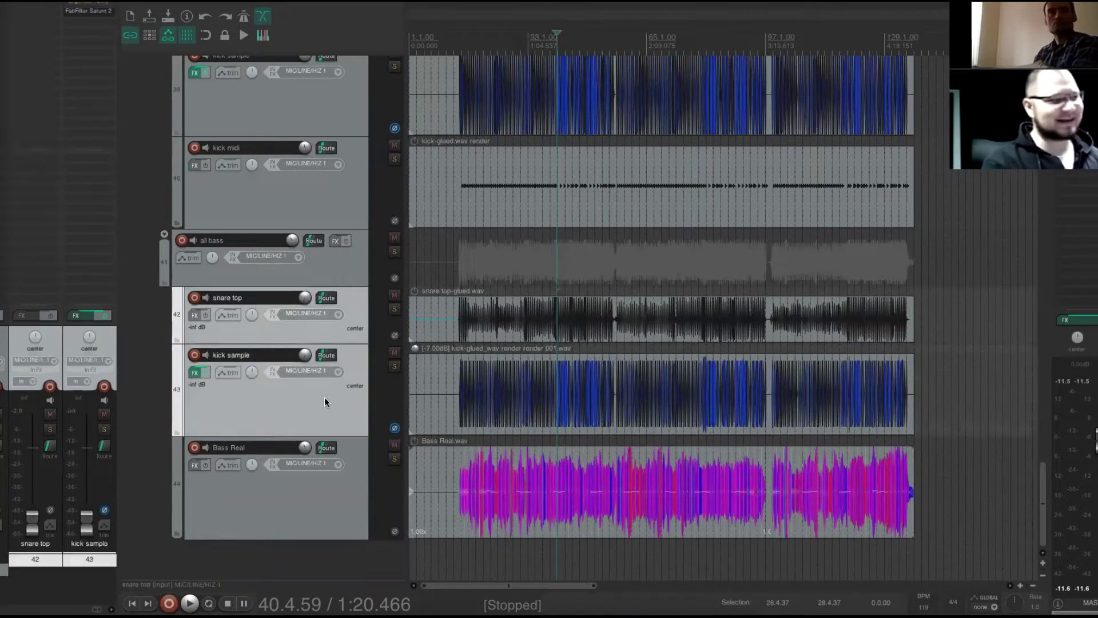
right_click(325, 402)
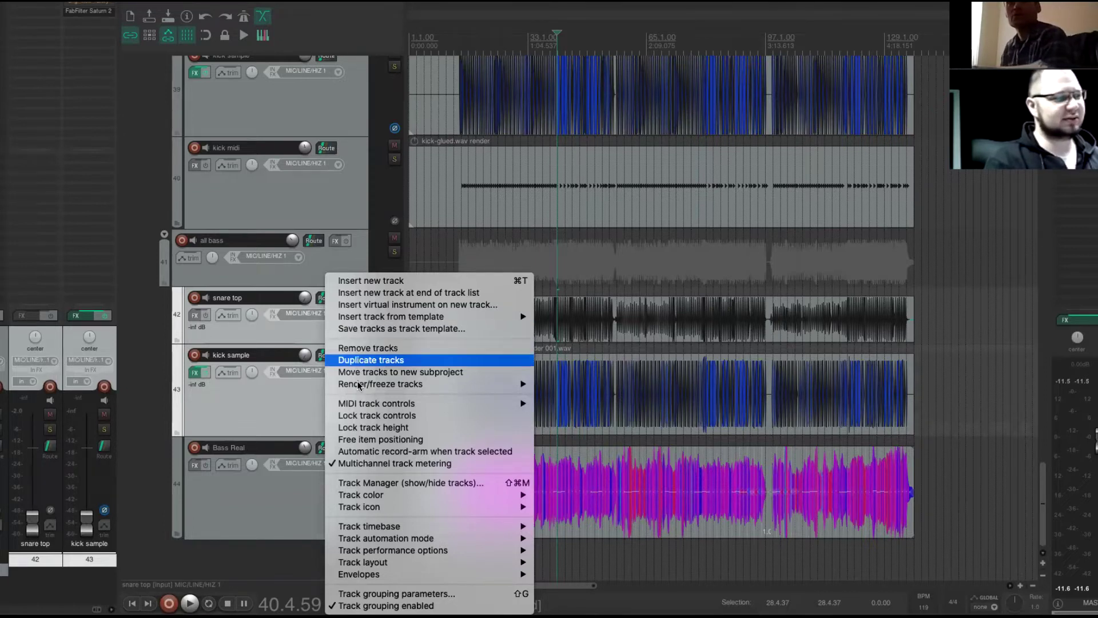
click(276, 398)
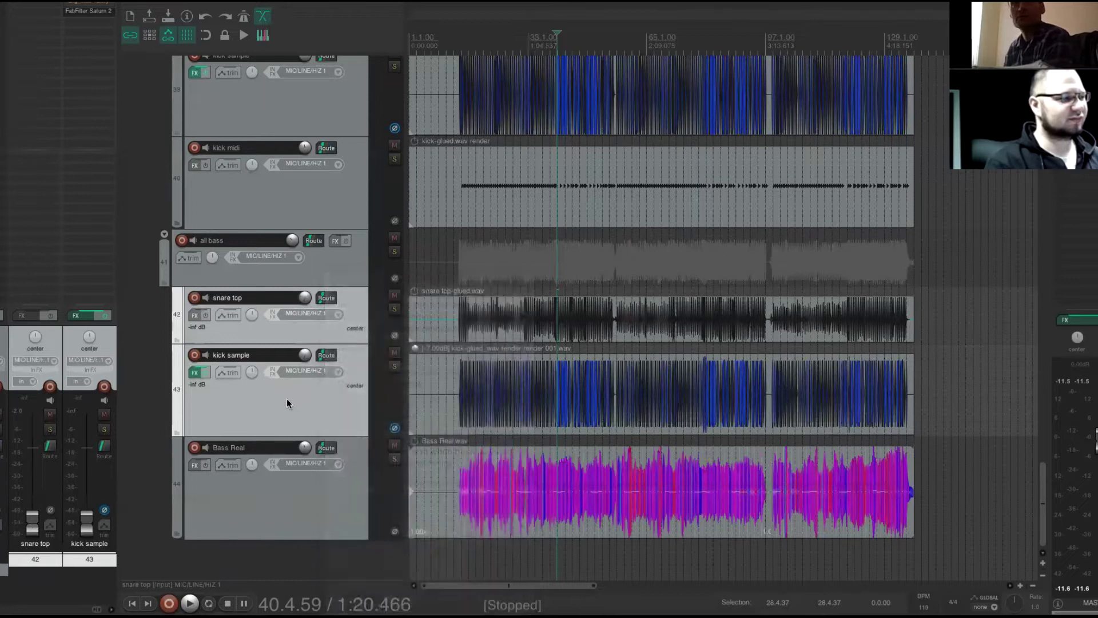
- Reduce the height of the kick sample track in the all bass folder and compare its hits with Bass Real around bar 41
click(319, 387)
drag(334, 434, 335, 401)
scroll(571, 347, up, 1)
scroll(571, 348, up, 10)
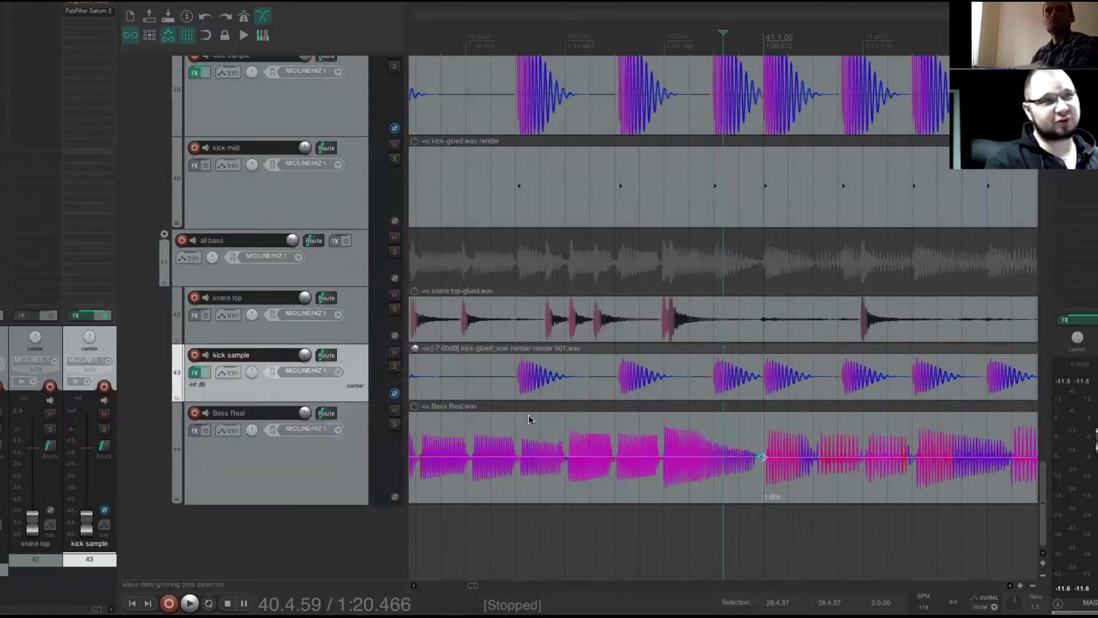
scroll(530, 419, down, 8)
scroll(585, 412, down, 6)
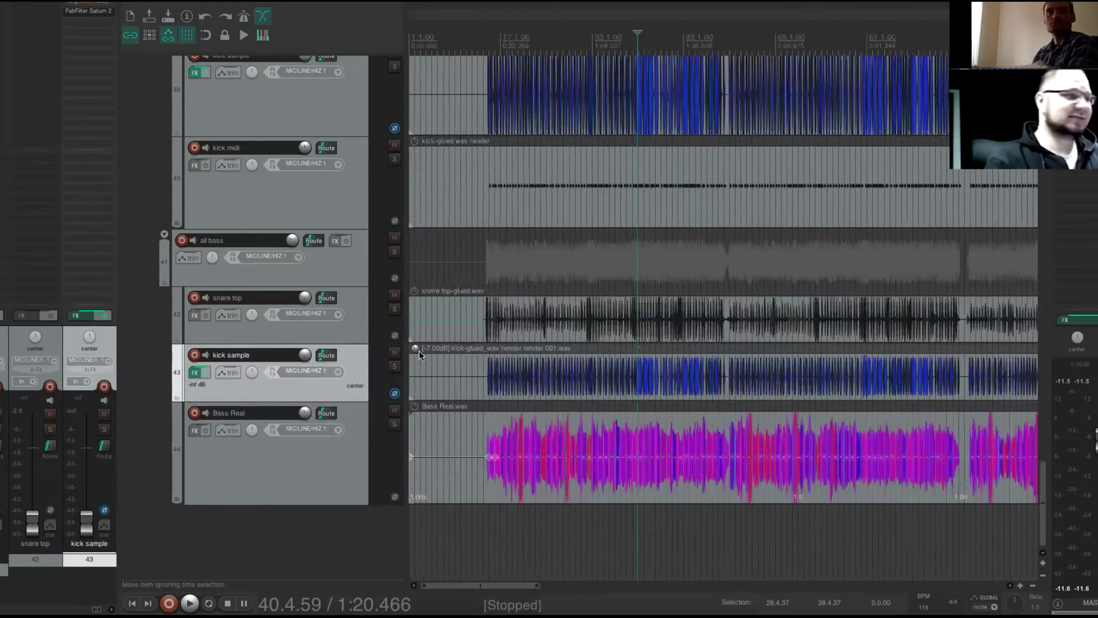
scroll(423, 343, down, 1)
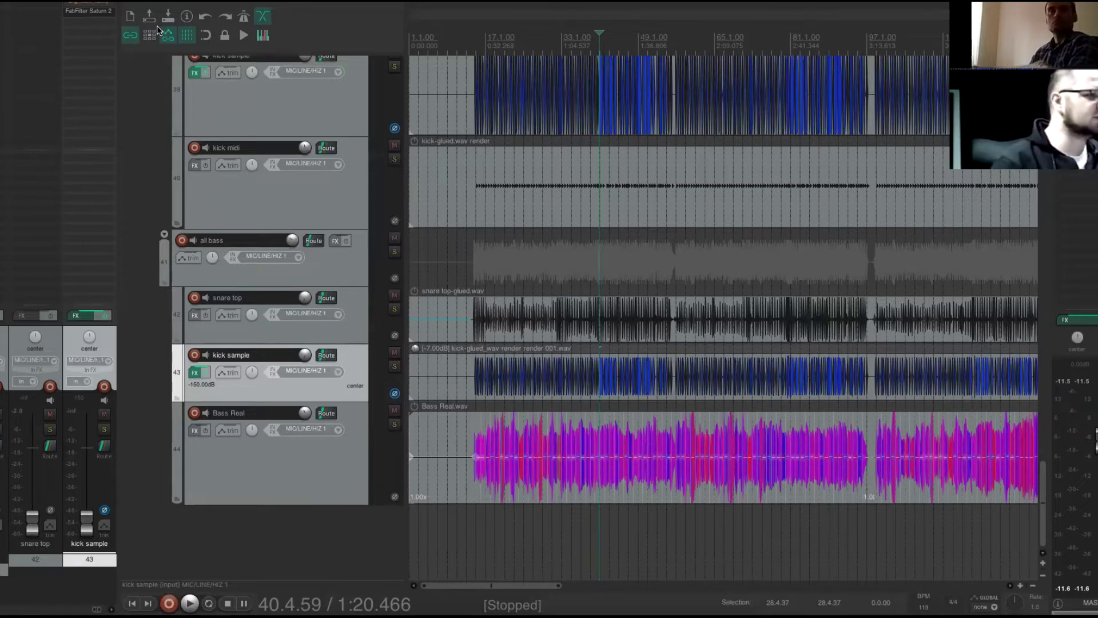
click(348, 469)
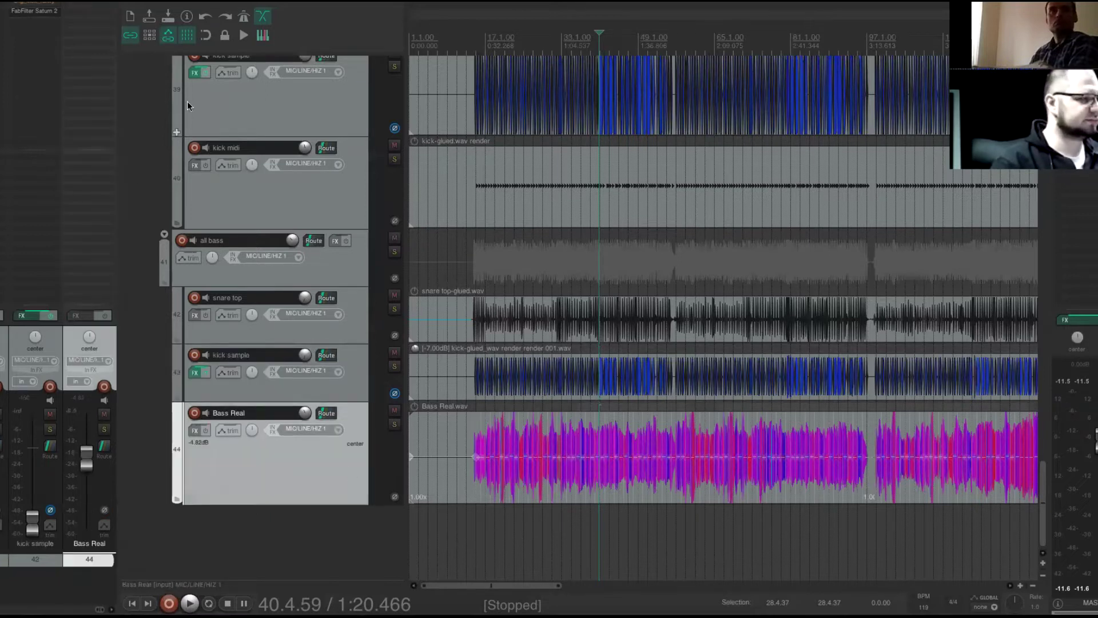
text(f)
text(mar)
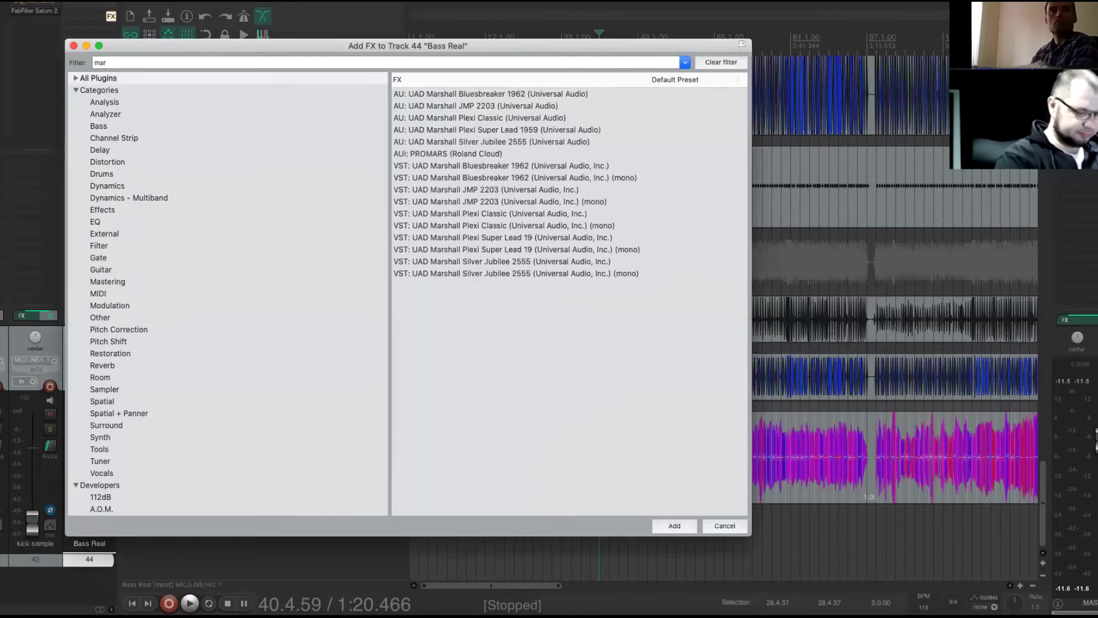
text(c)
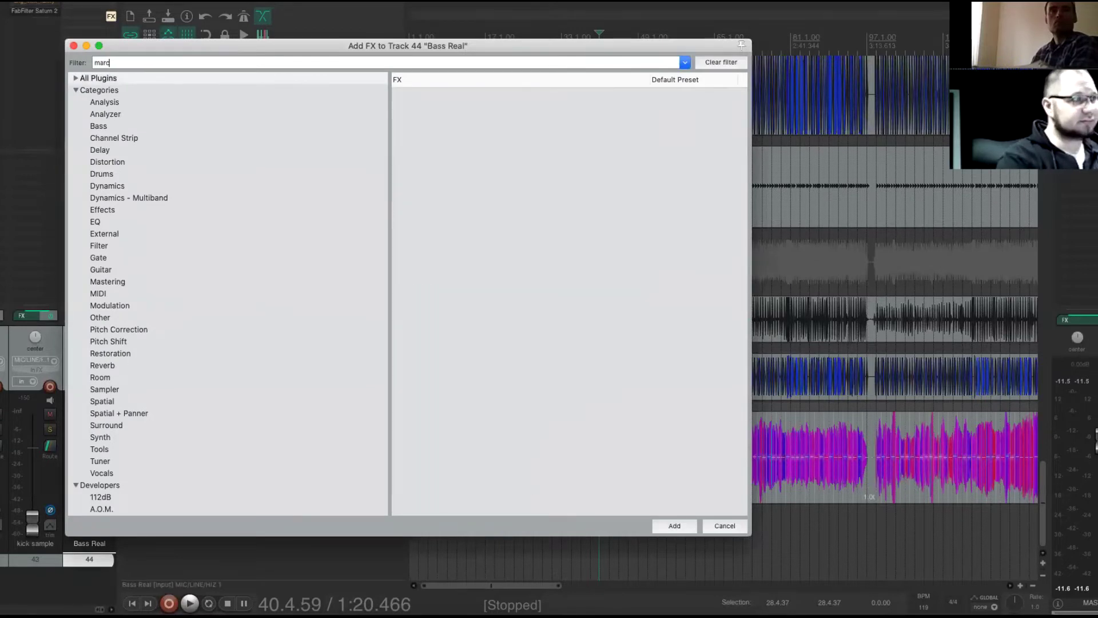
key(BackSpace)
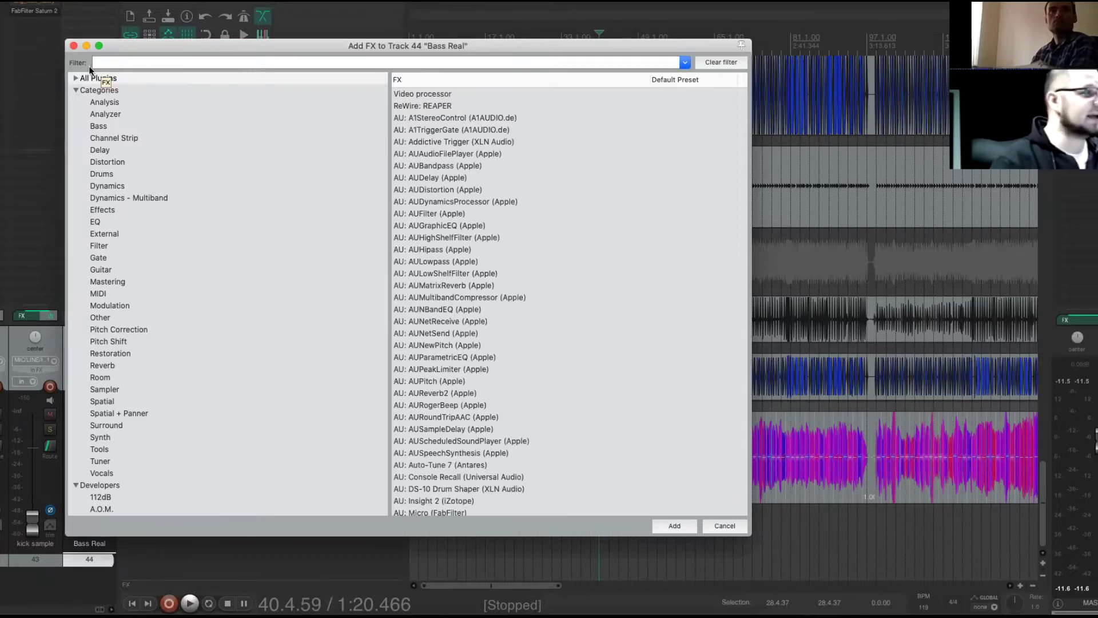
click(73, 46)
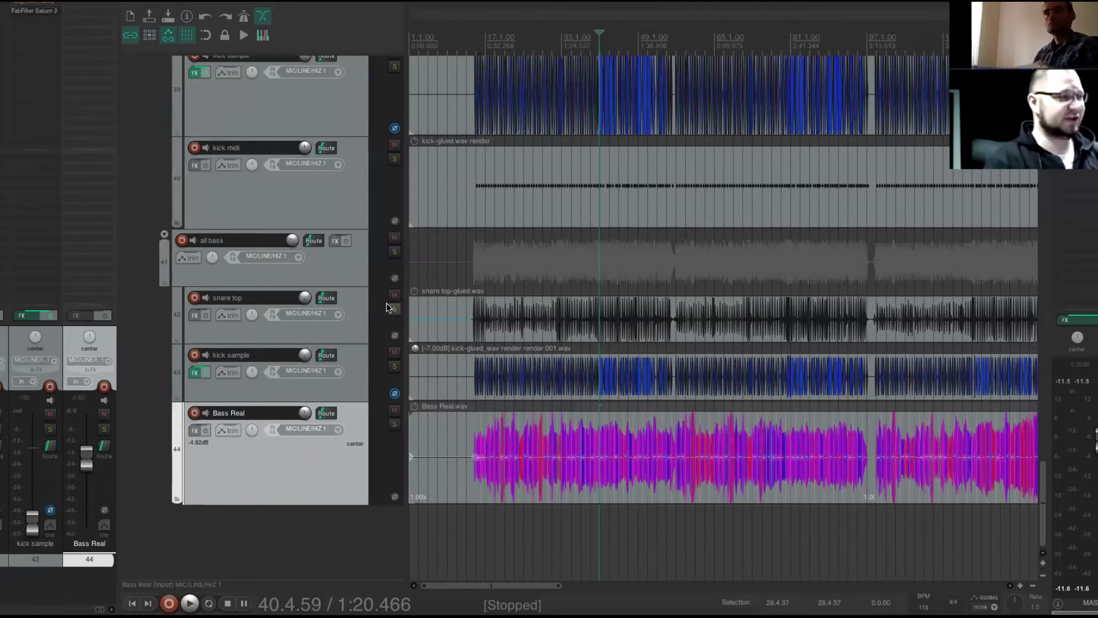
- Solo the all bass folder and audition it briefly from the edit cursor at 40.4.59
click(395, 252)
key(space)
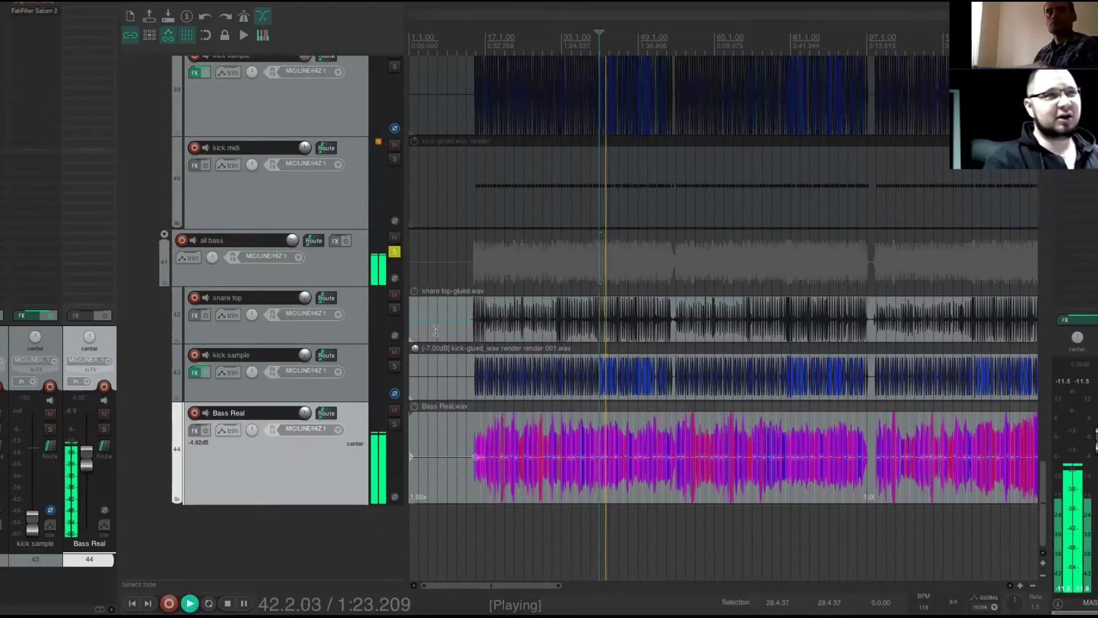
key(space)
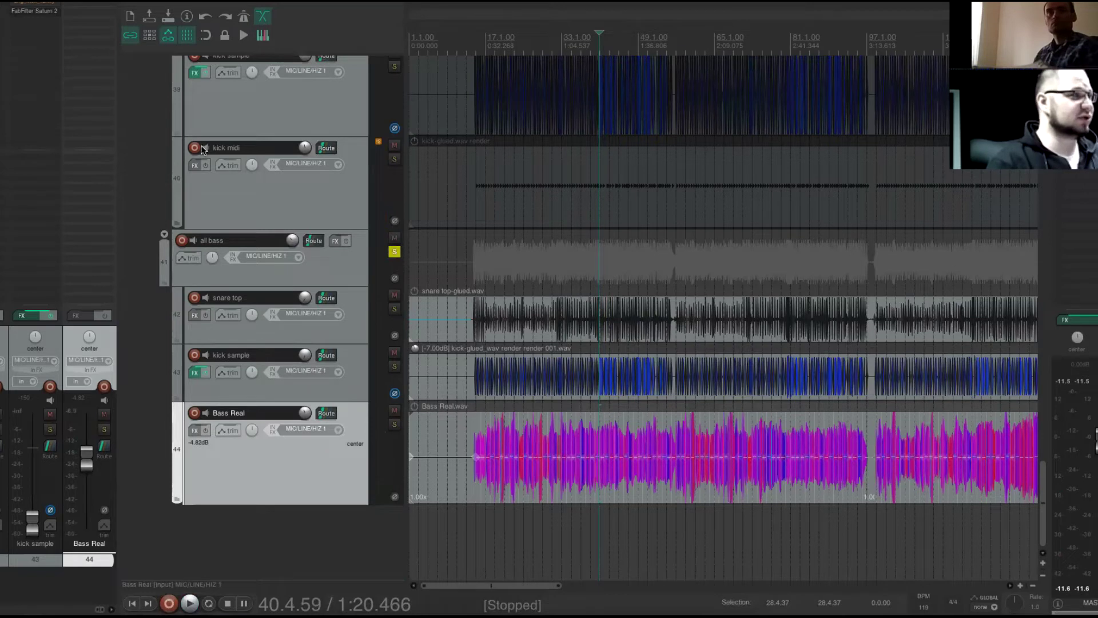
- Remove the snare top and kick sample reference tracks from the all bass folder
click(331, 388)
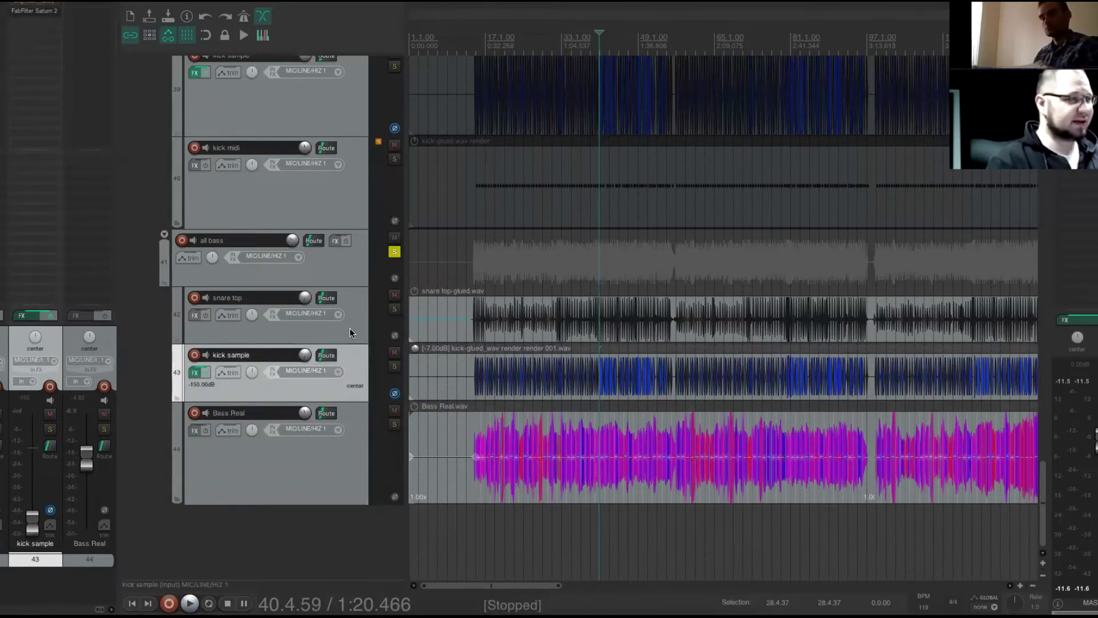
ctrl+click(350, 333)
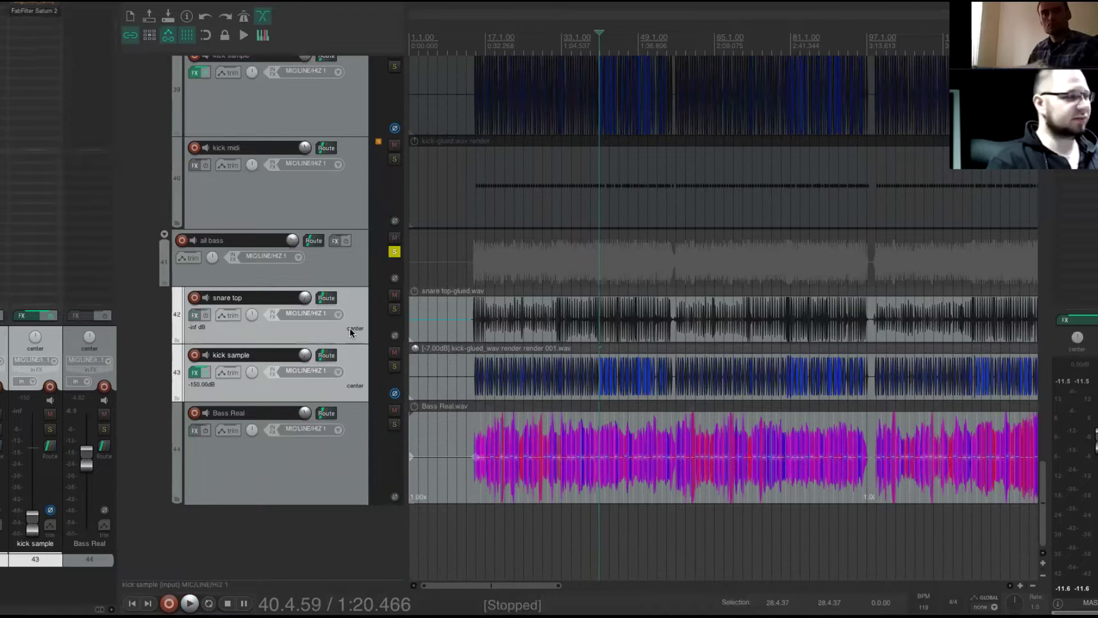
right_click(350, 333)
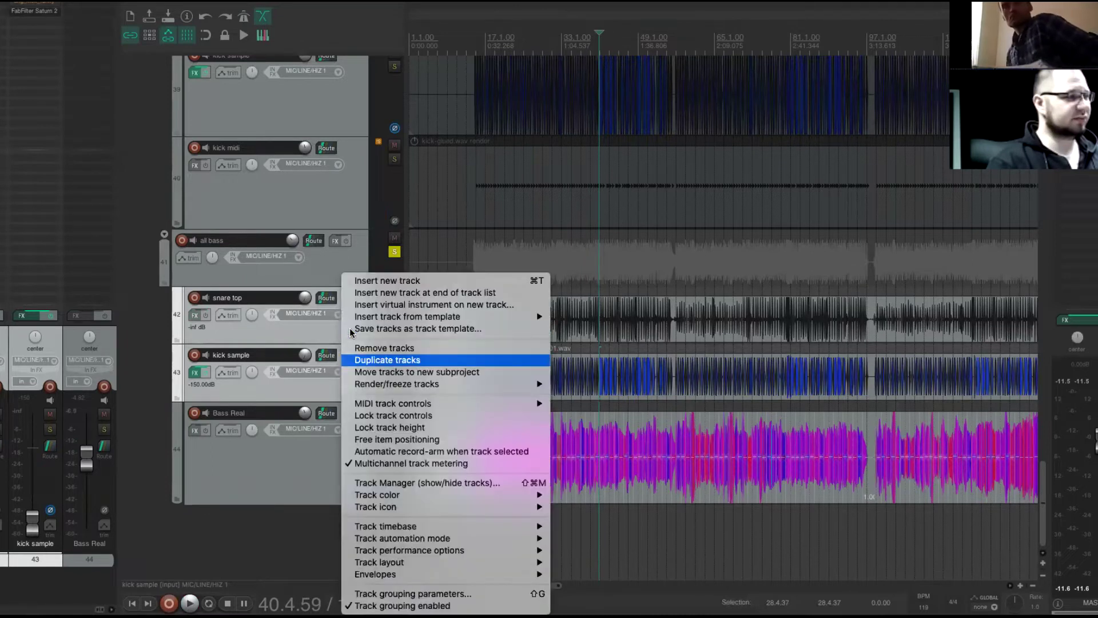
click(414, 349)
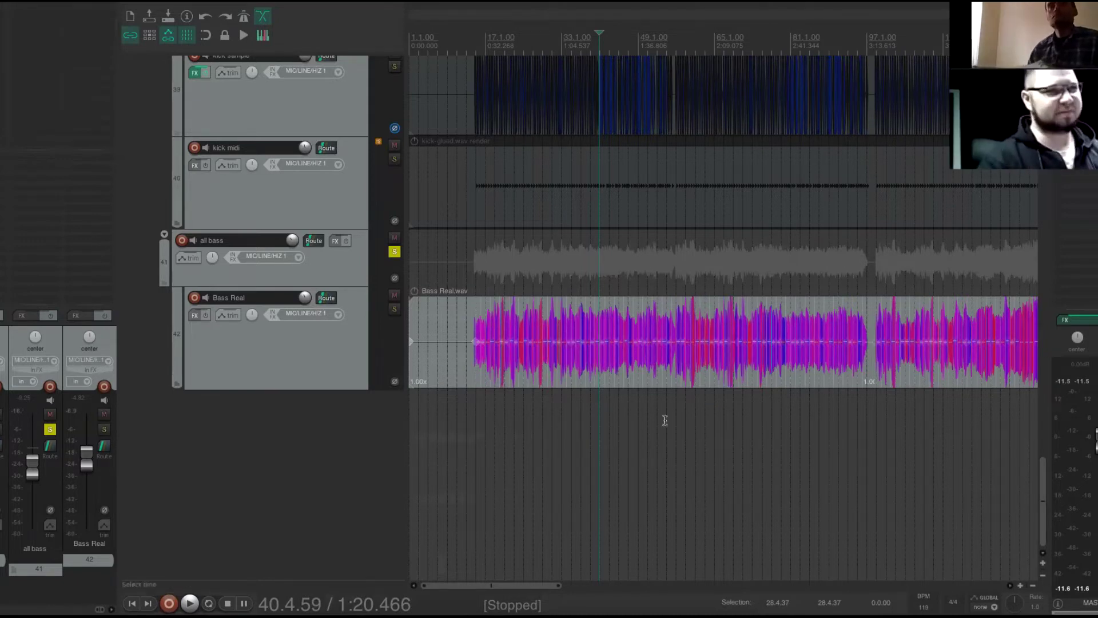
- Select the Bass Real item and place the edit cursor near the bass entry at 14.4.44
click(475, 367)
scroll(503, 368, up, 10)
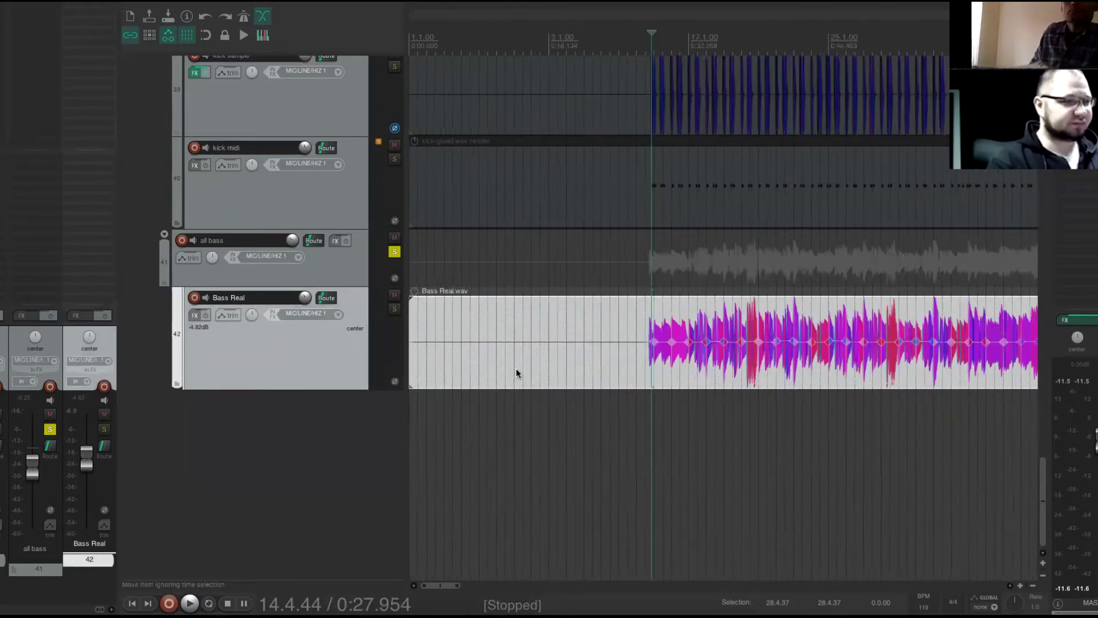
scroll(649, 354, down, 2)
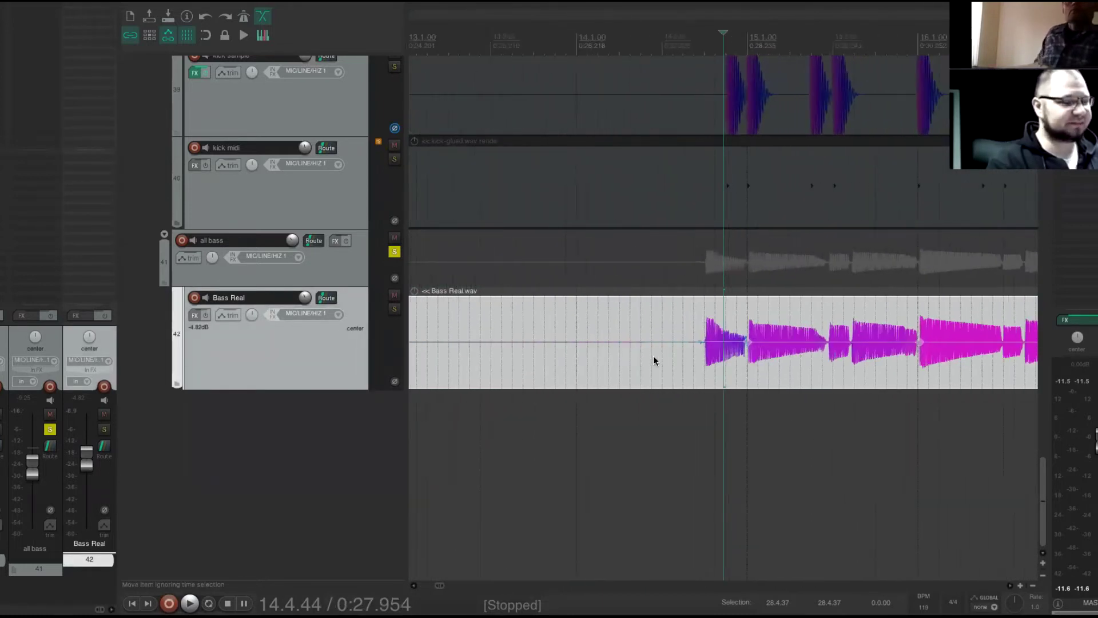
- Add the pro q 3 FX chain to the Bass Real track, check its low-cut band and close the plug-in window
right_click(85, 5)
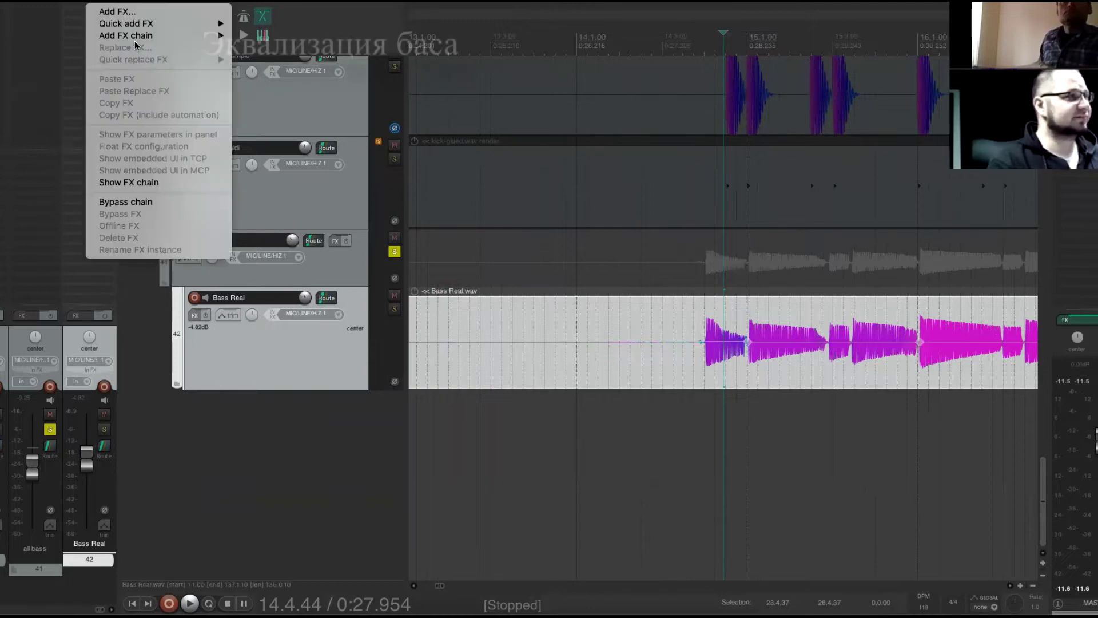
mouse_move(212, 36)
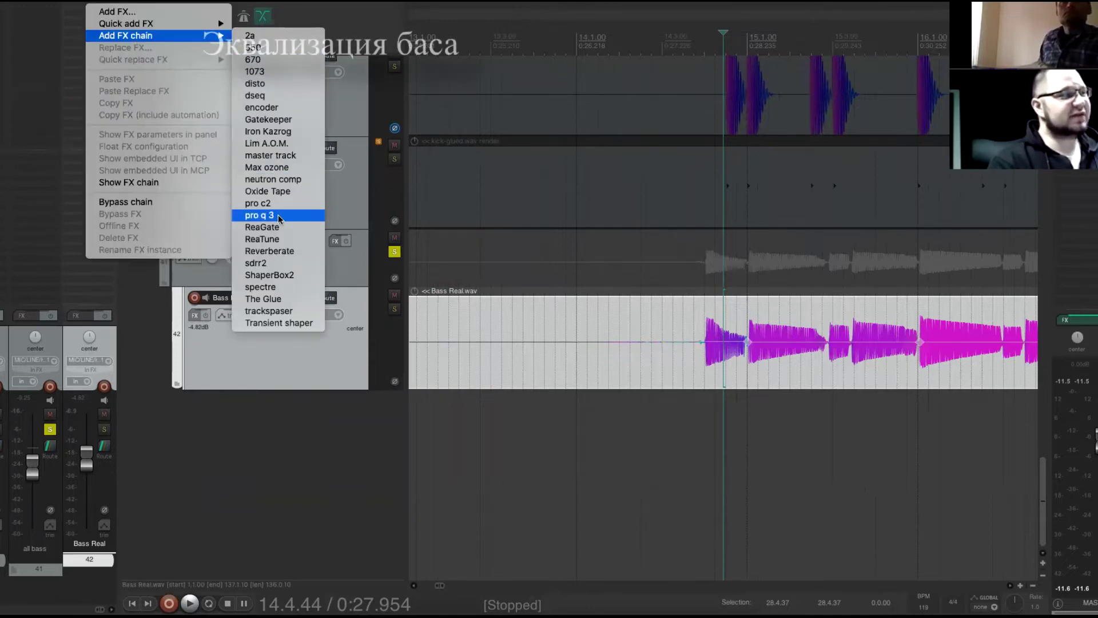
click(278, 217)
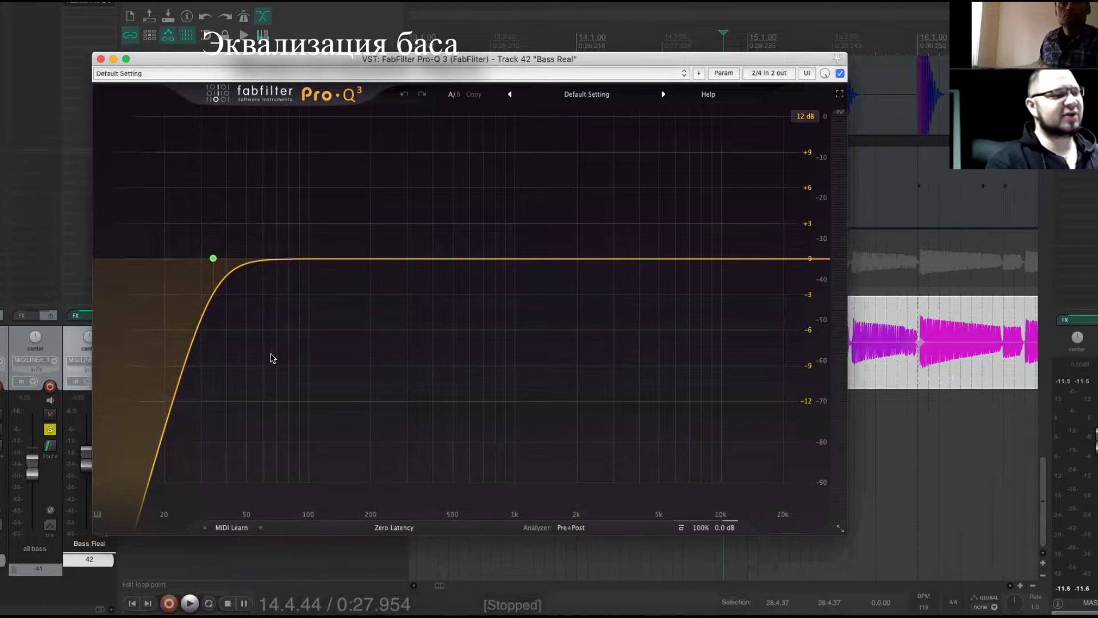
mouse_move(211, 254)
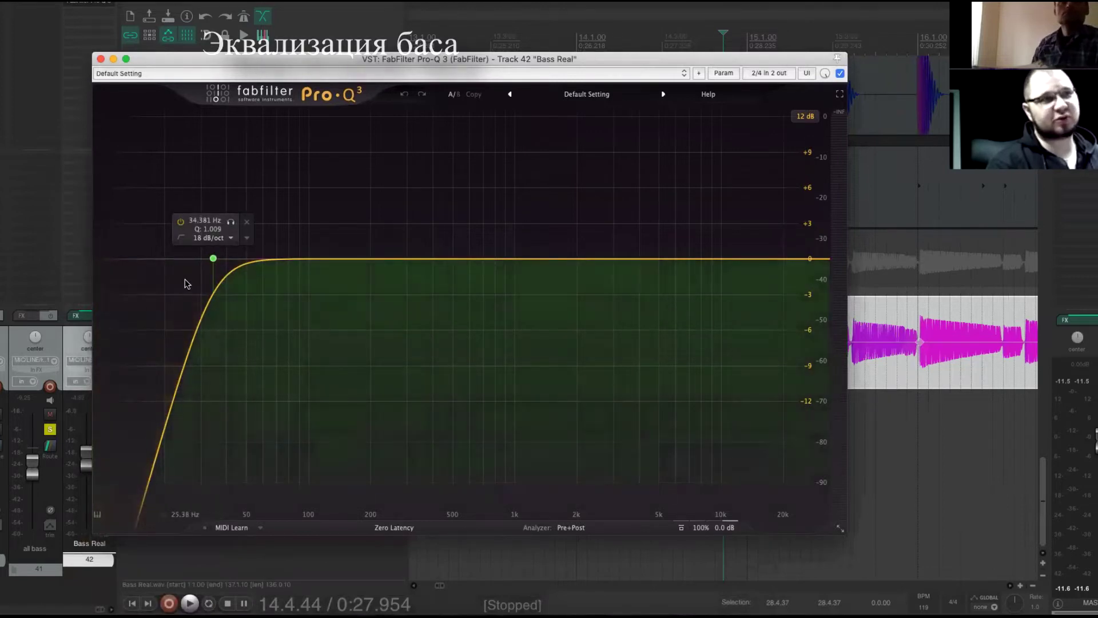
click(100, 59)
- Try a second VST FabFilter Pro-Q 3 with its default settings on Bass Real, found by filtering for "pro q", and remove it again
click(91, 19)
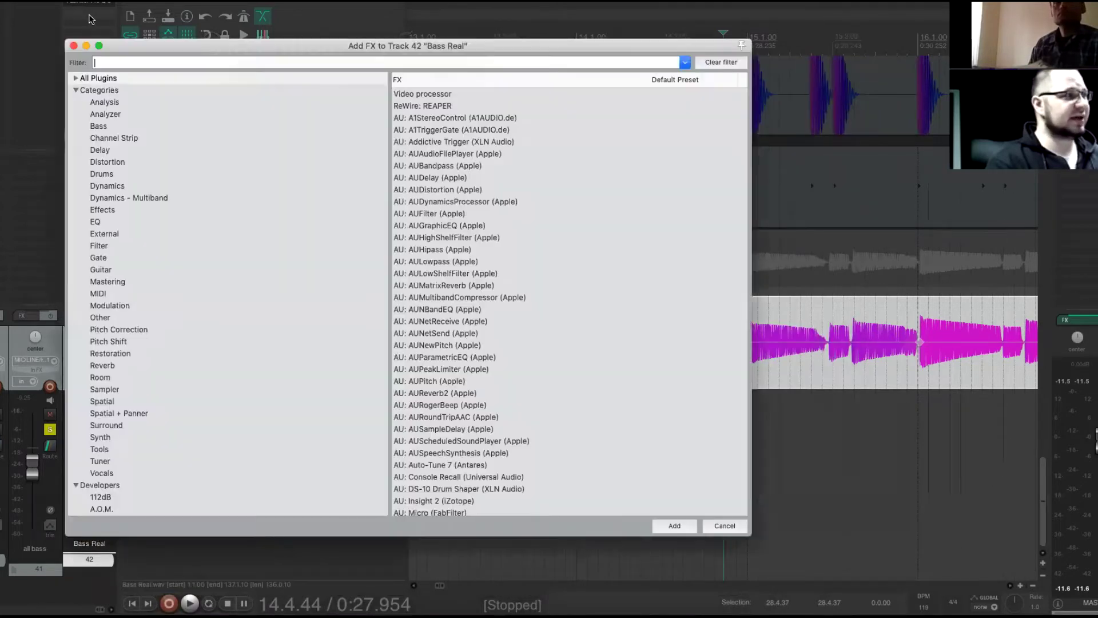
text(pro q)
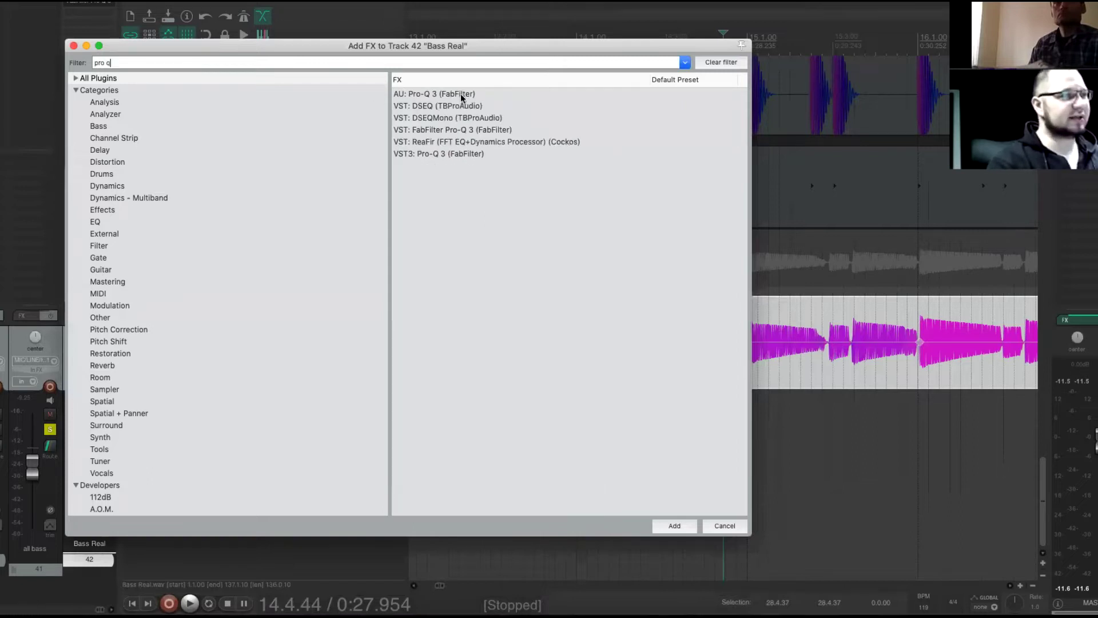
double_click(512, 129)
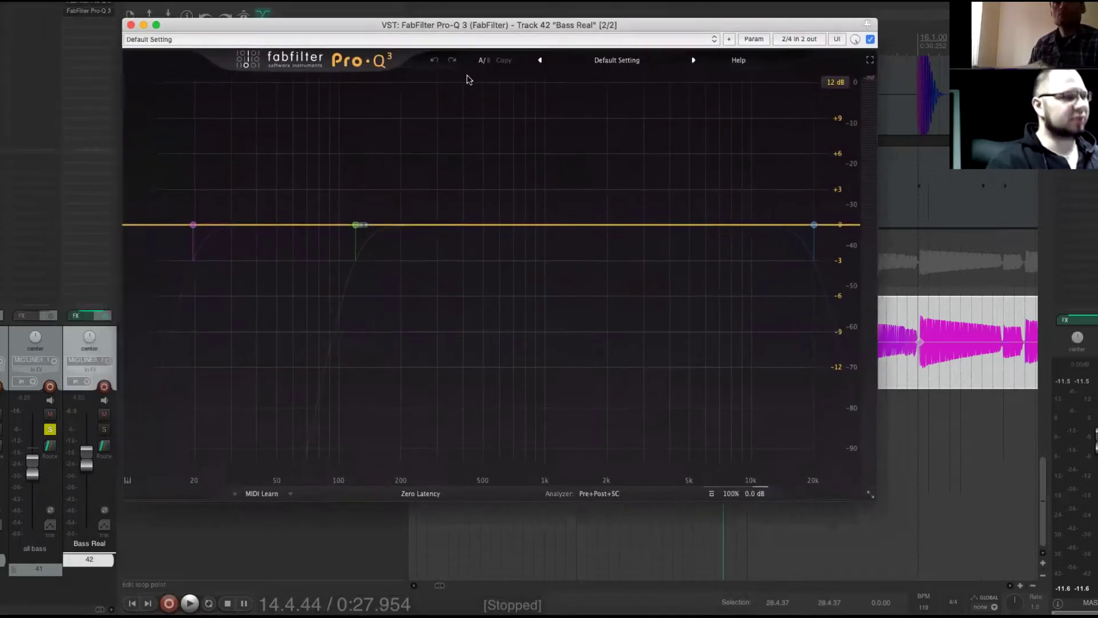
drag(444, 22, 477, 97)
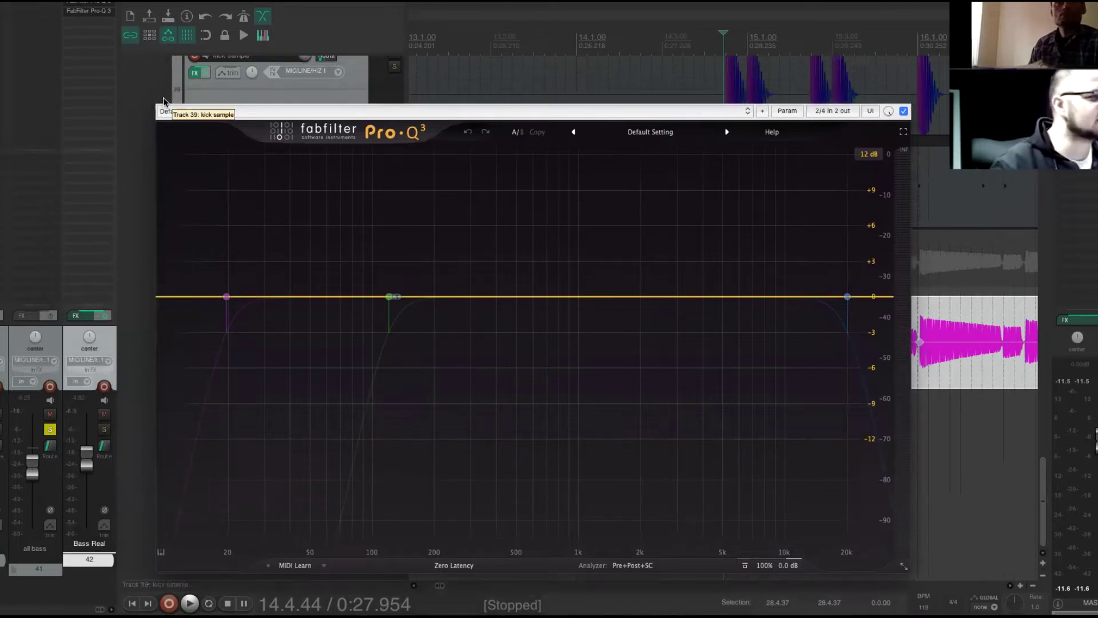
click(164, 97)
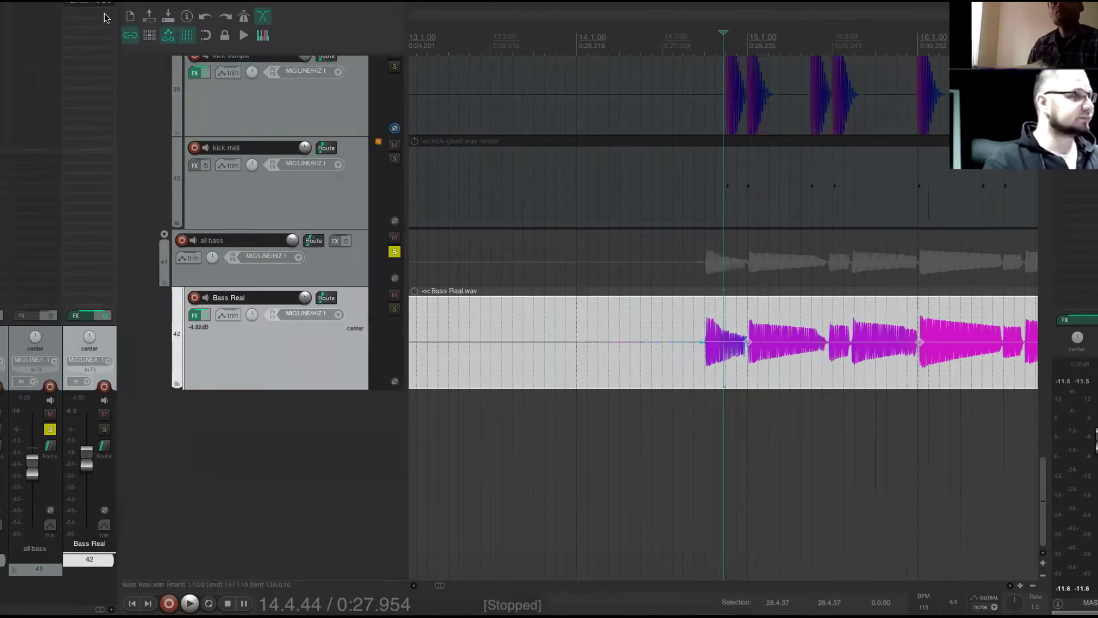
right_click(92, 15)
mouse_move(217, 45)
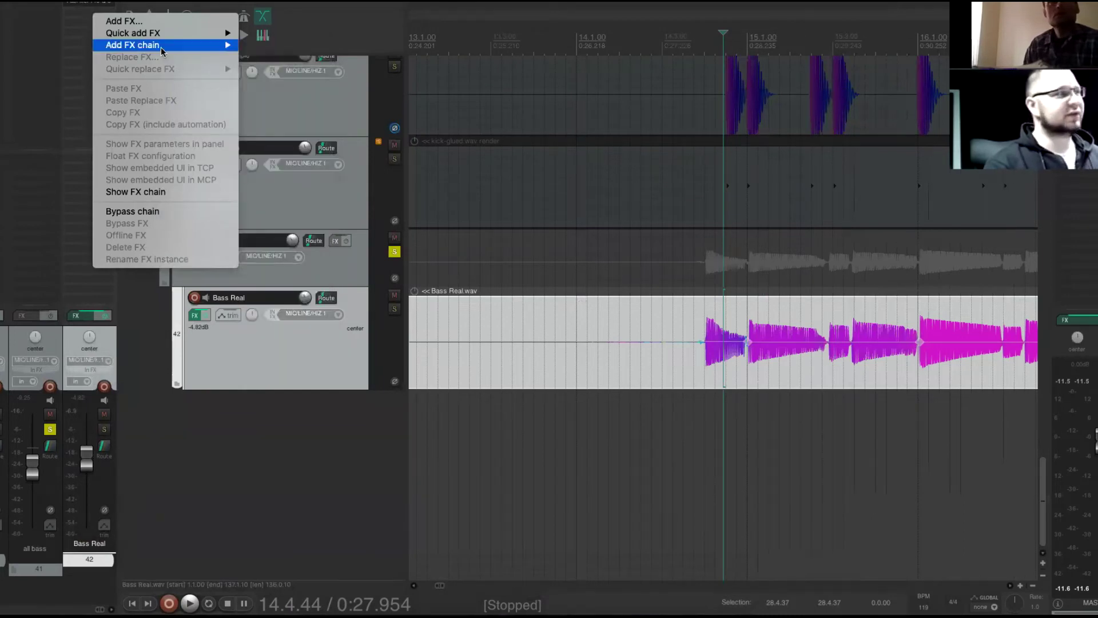
click(260, 359)
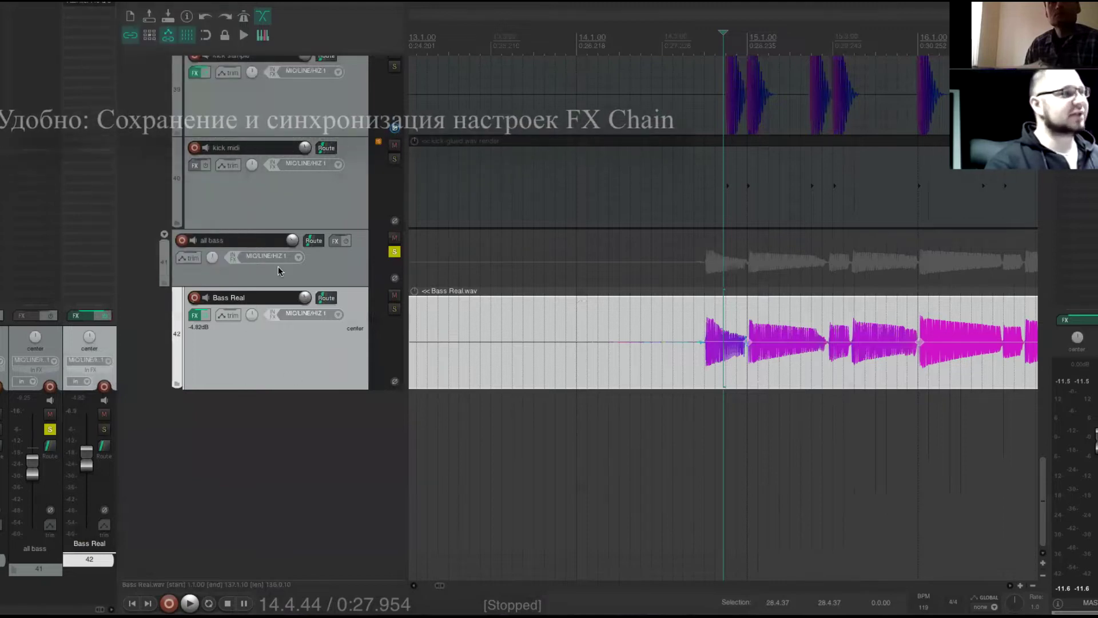
- Add VST: FabFilter Saturn 2 to the all bass folder by filtering for "saturn", and lay out its FX chain and plug-in windows separately
click(321, 271)
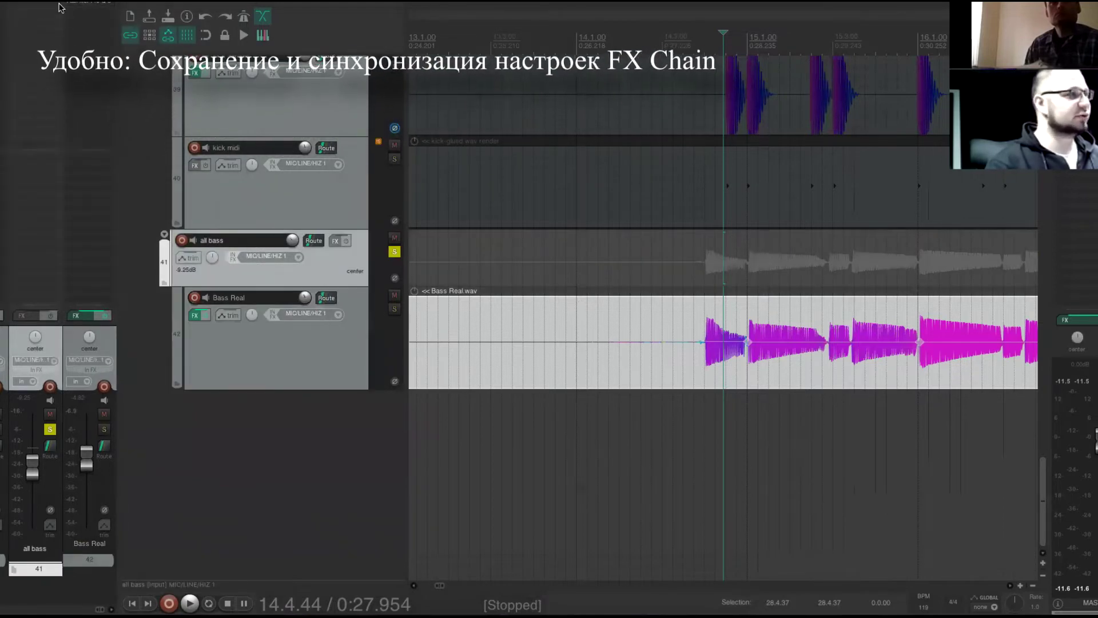
text(f)
text(sat)
text(urn)
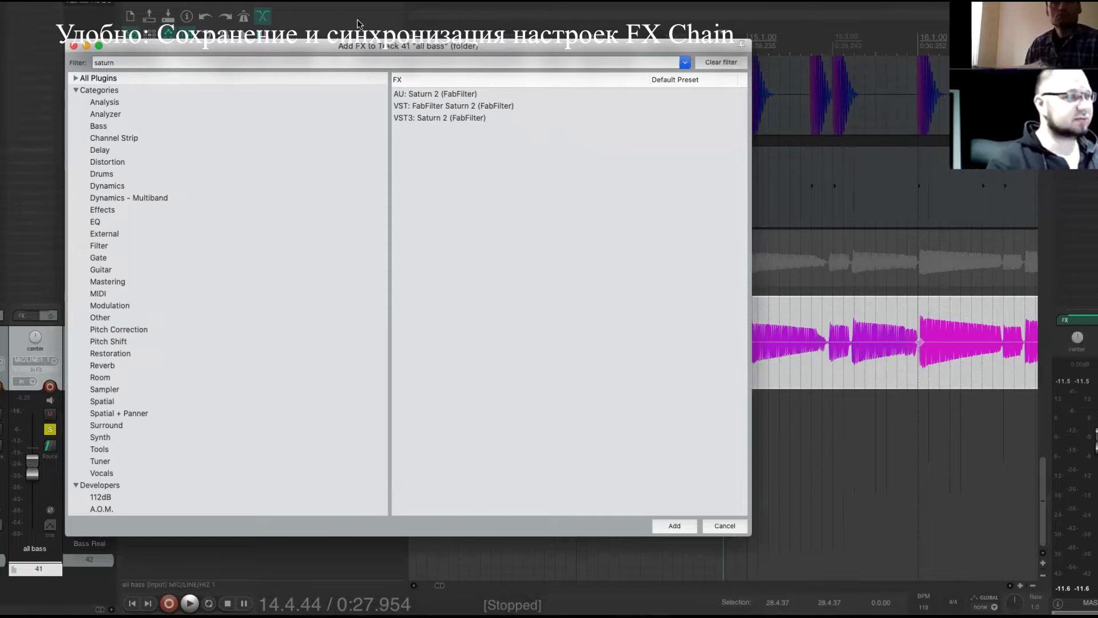
double_click(511, 108)
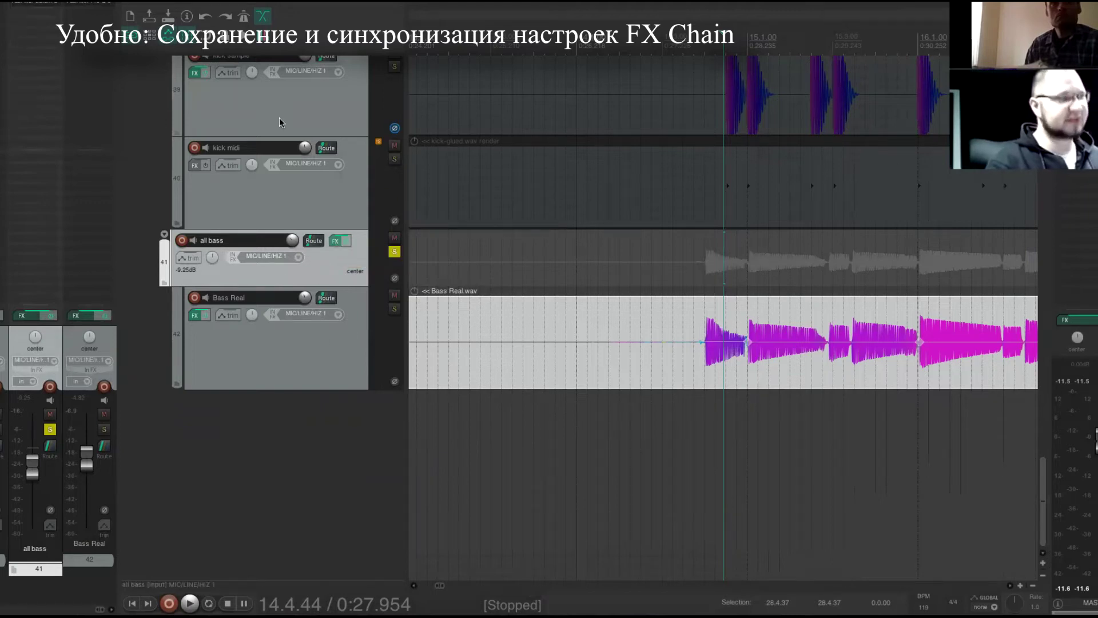
click(339, 240)
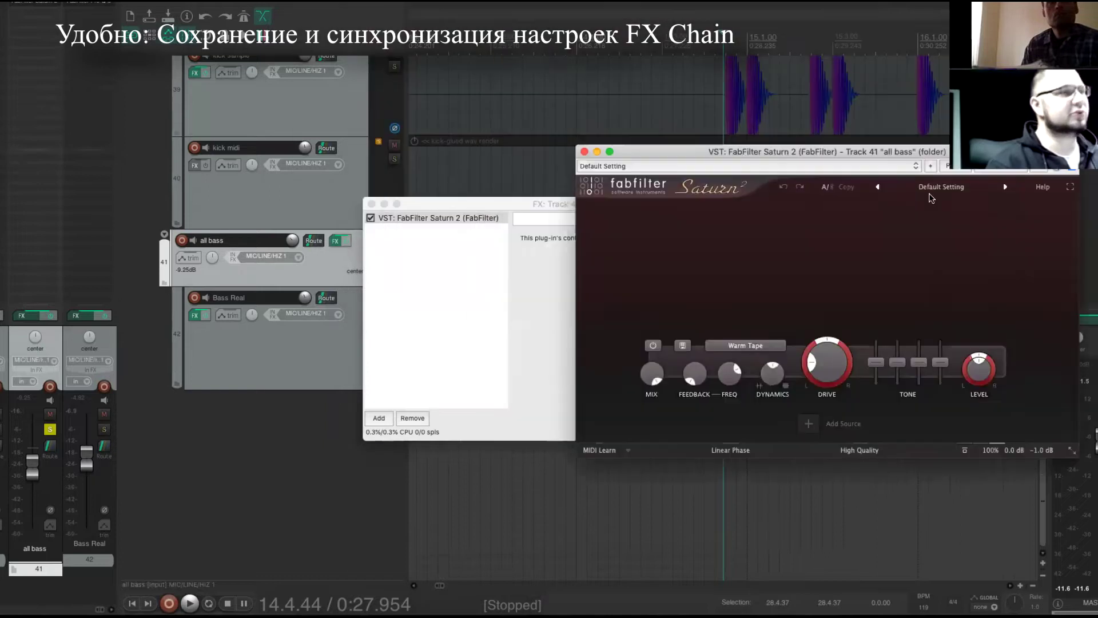
drag(605, 153, 313, 121)
click(592, 202)
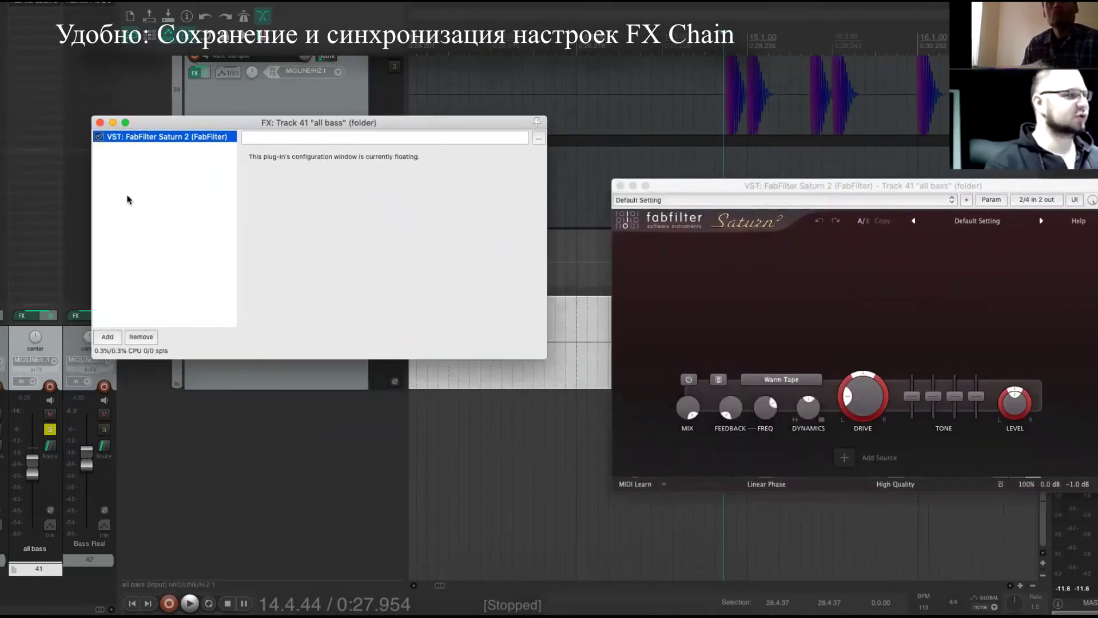
right_click(148, 141)
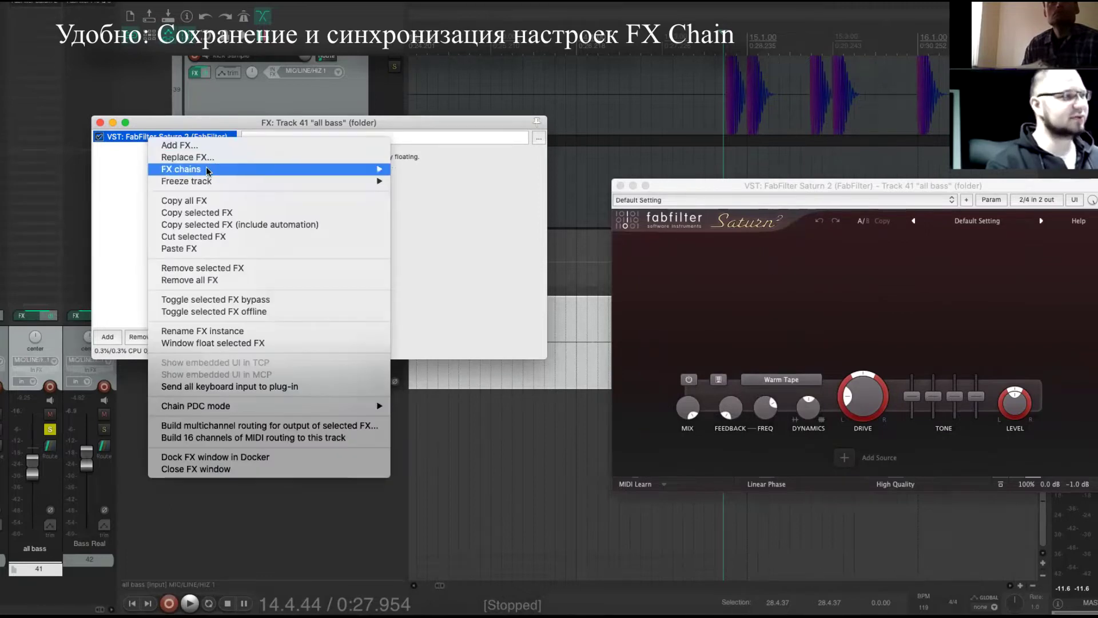
mouse_move(208, 171)
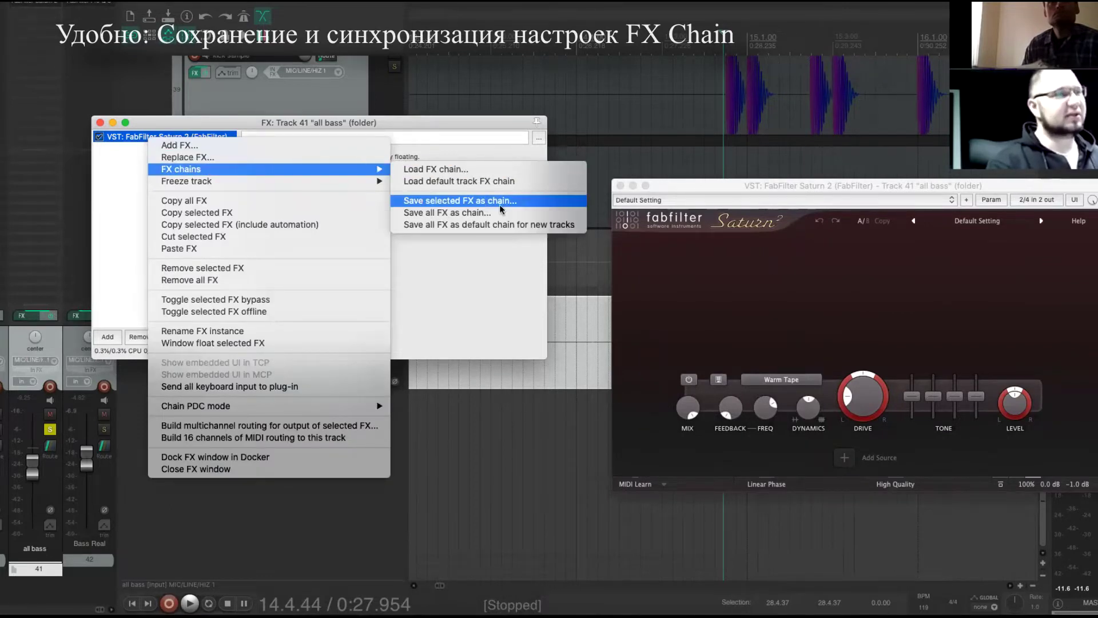
click(574, 204)
- Try the Warm Tube distortion style in Saturn 2 and settle on Broken Tube
click(798, 380)
mouse_move(802, 413)
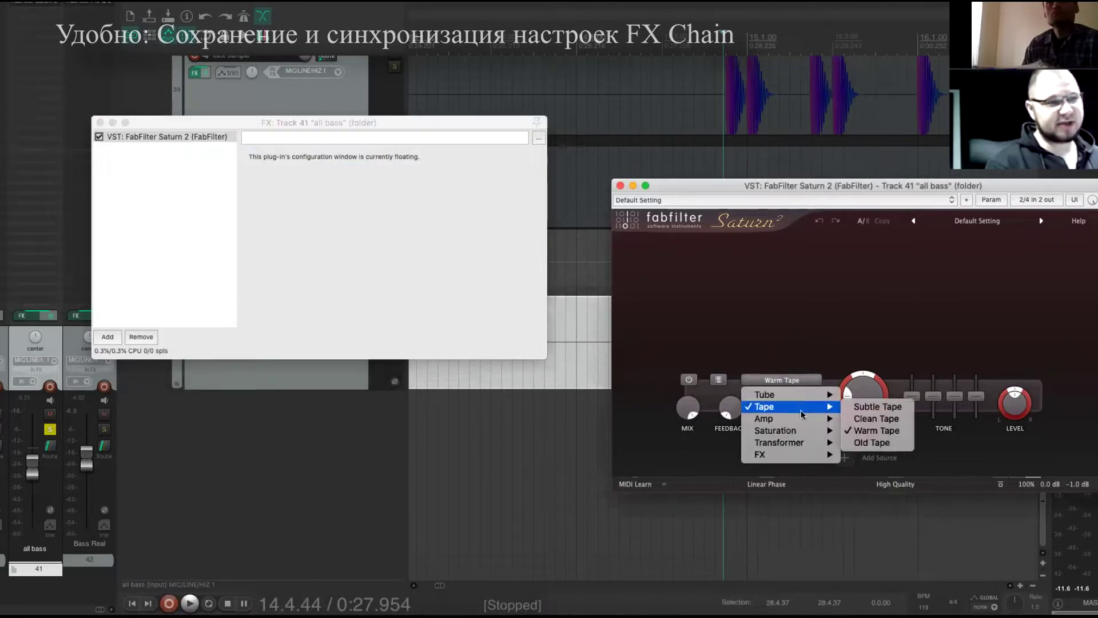
mouse_move(801, 394)
click(879, 417)
mouse_move(858, 401)
mouse_down()
mouse_move(853, 321)
mouse_move(835, 389)
mouse_move(803, 389)
mouse_up()
click(794, 380)
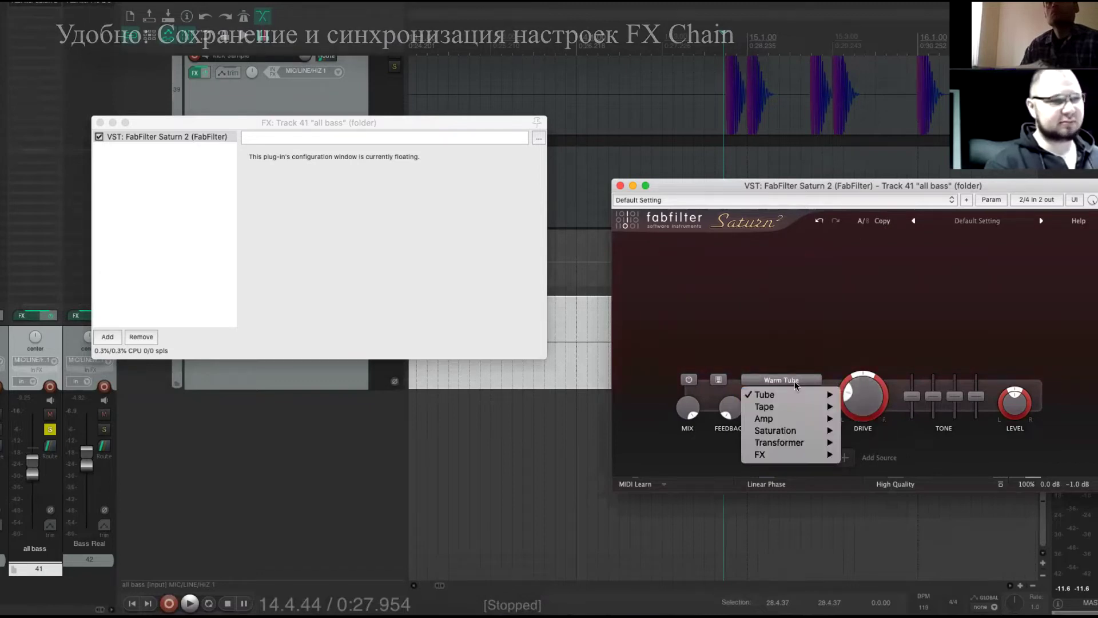
mouse_move(800, 394)
click(880, 432)
mouse_move(863, 405)
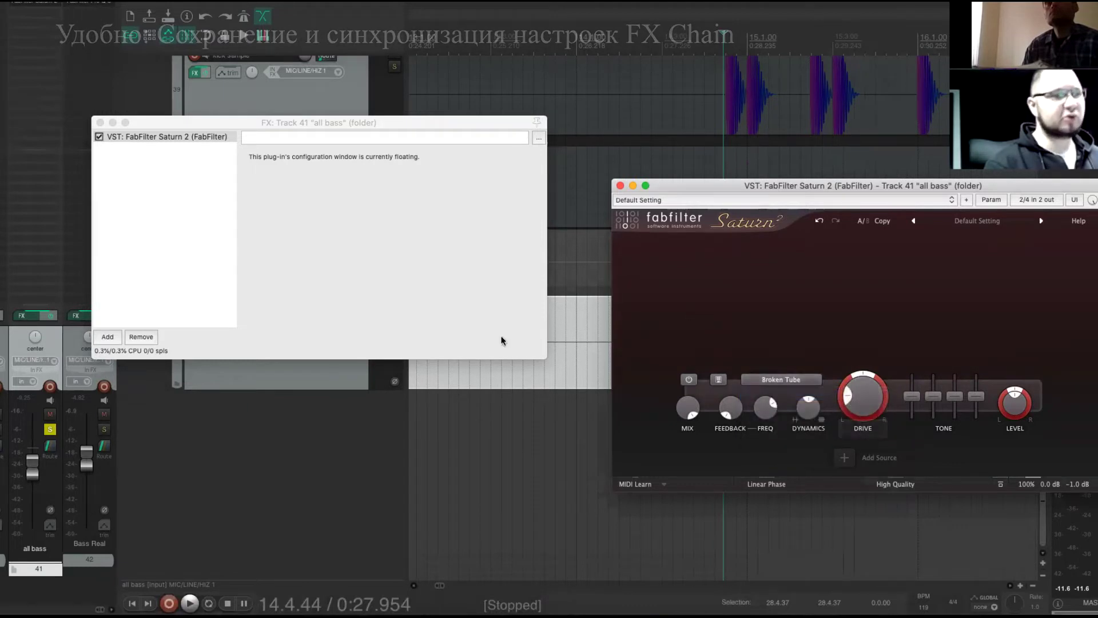
- Save the selected Saturn 2 effect as an FX chain named saturn in the FXChains folder and close both effect windows
right_click(156, 140)
mouse_move(209, 171)
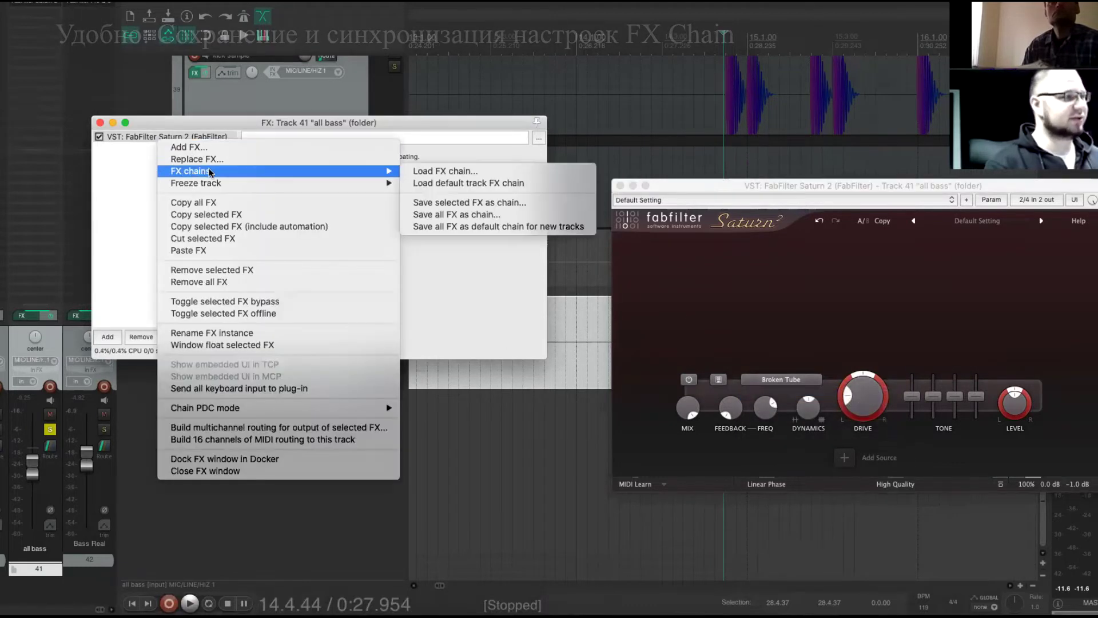
click(453, 202)
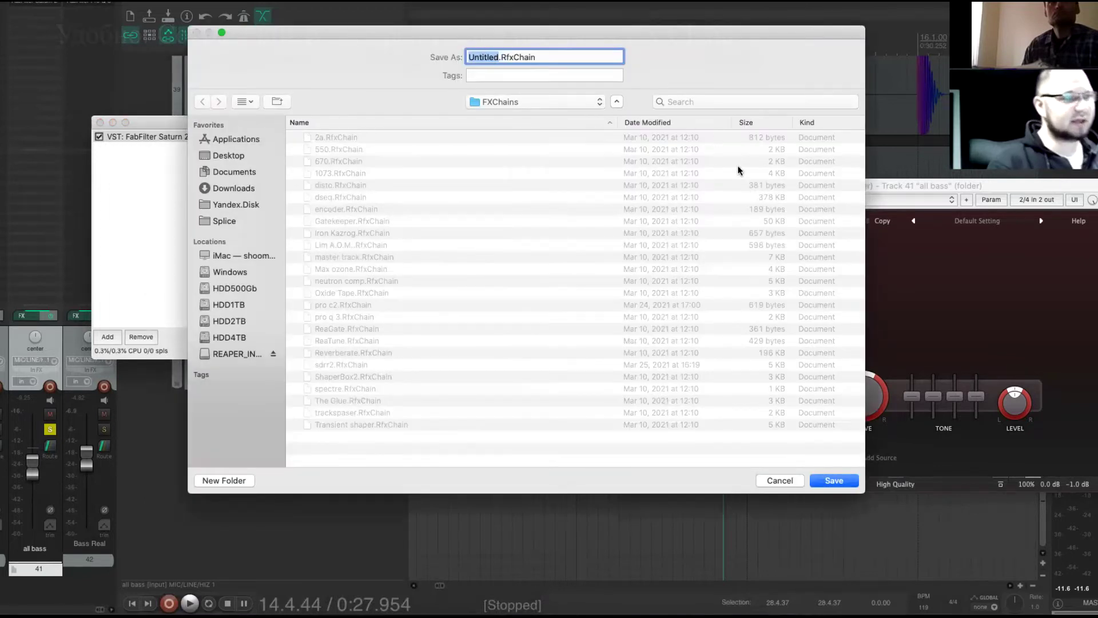
text(satu)
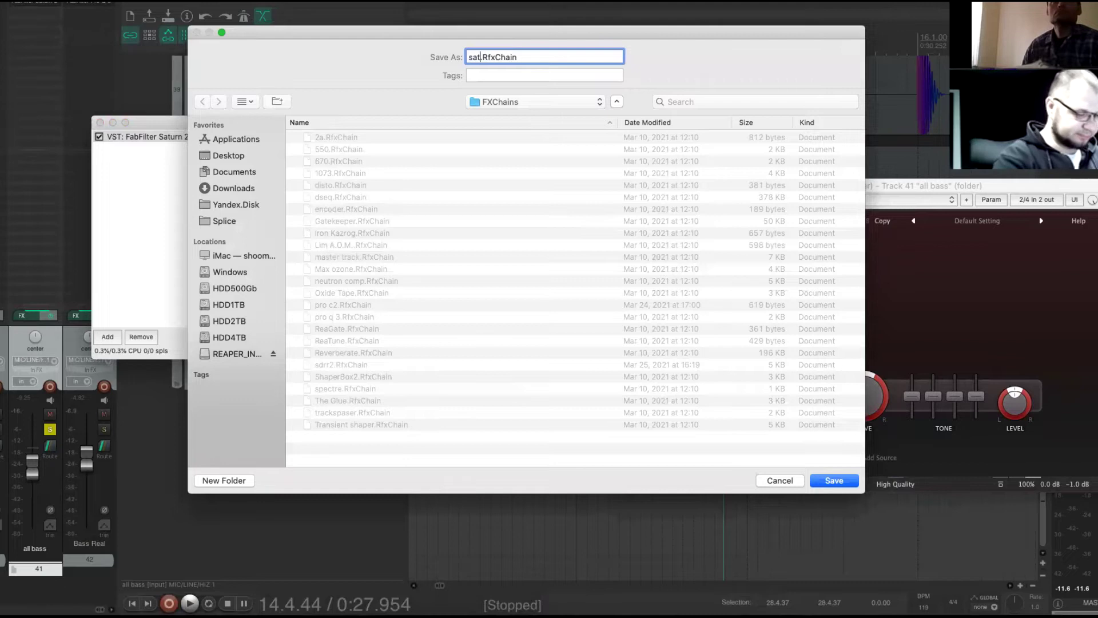
text(r)
text(n)
key(BackSpace)
text(n)
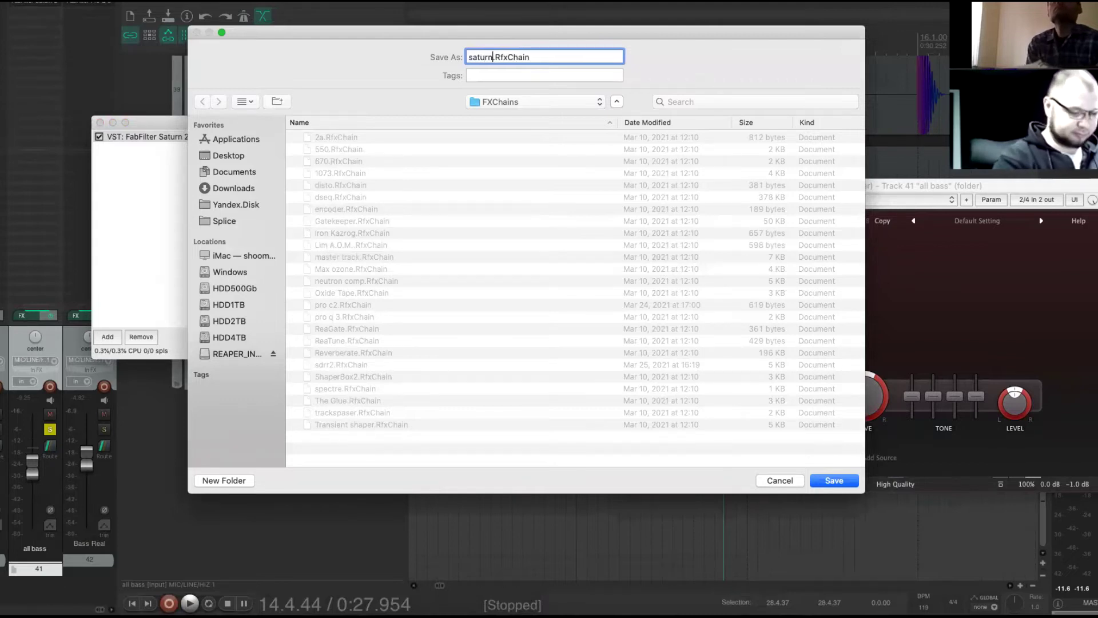
click(833, 481)
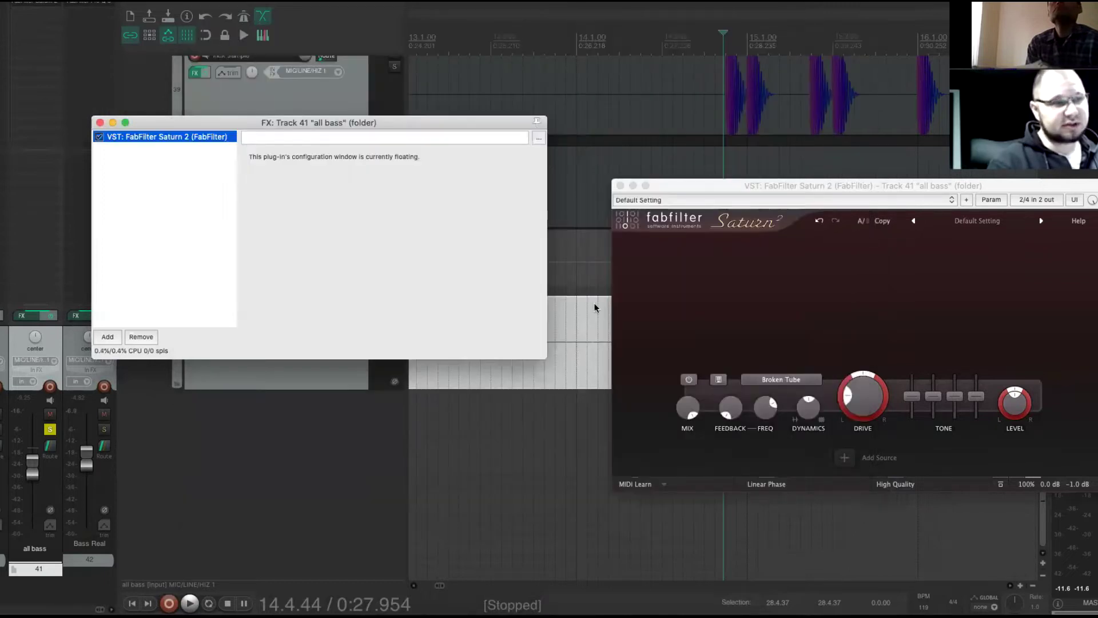
click(620, 186)
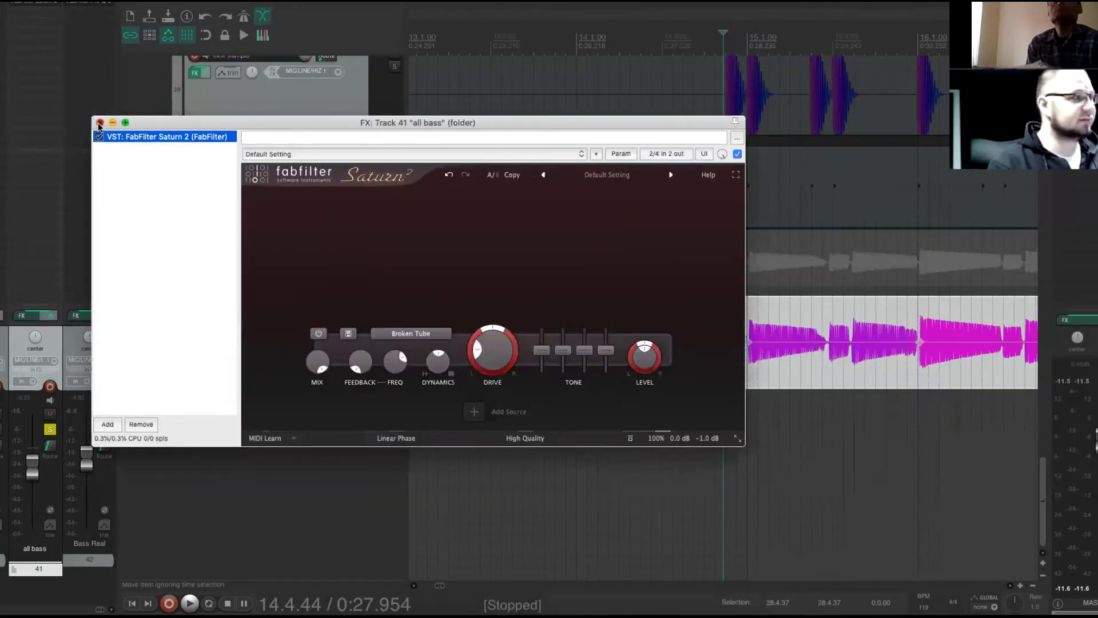
click(99, 123)
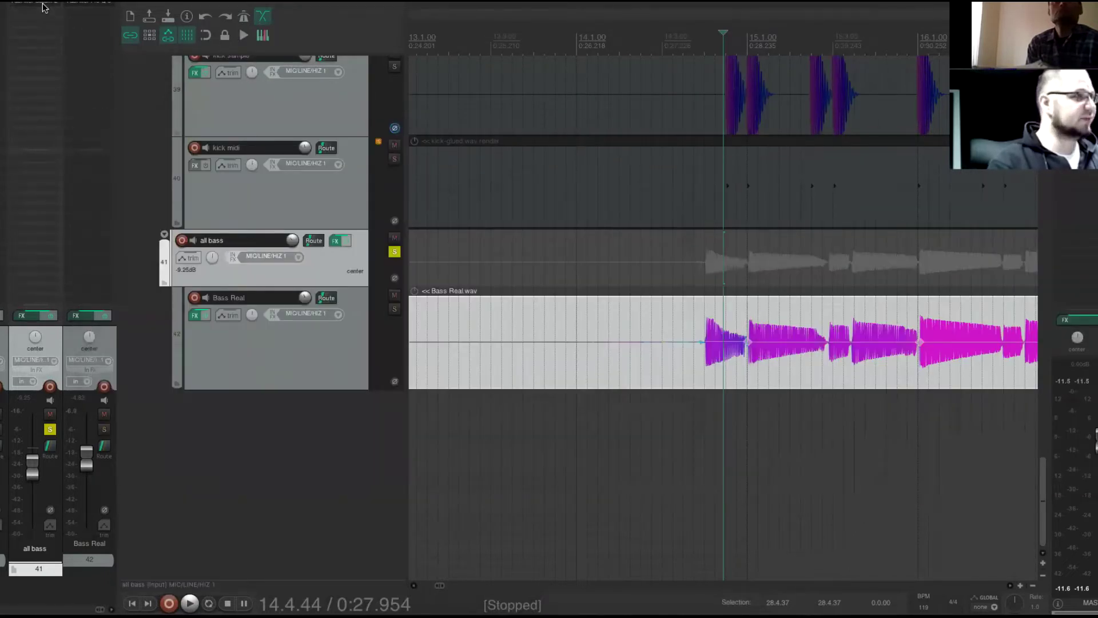
- Try the saved saturn FX chain on the Bass Real track, check its preset list and close the plug-in window
right_click(89, 12)
mouse_move(152, 48)
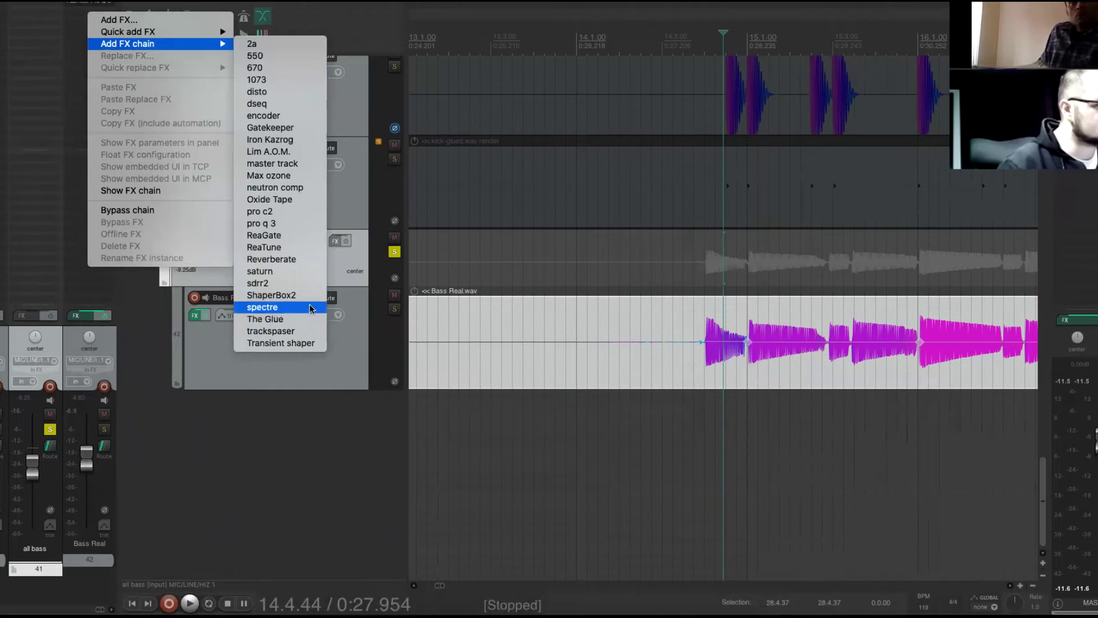
click(309, 273)
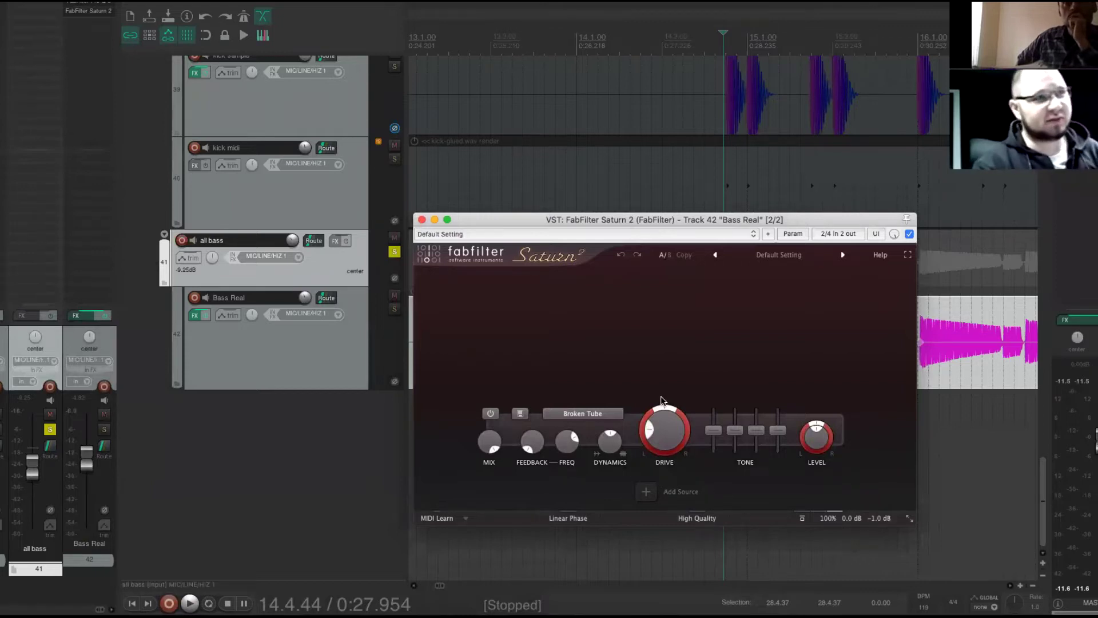
click(650, 234)
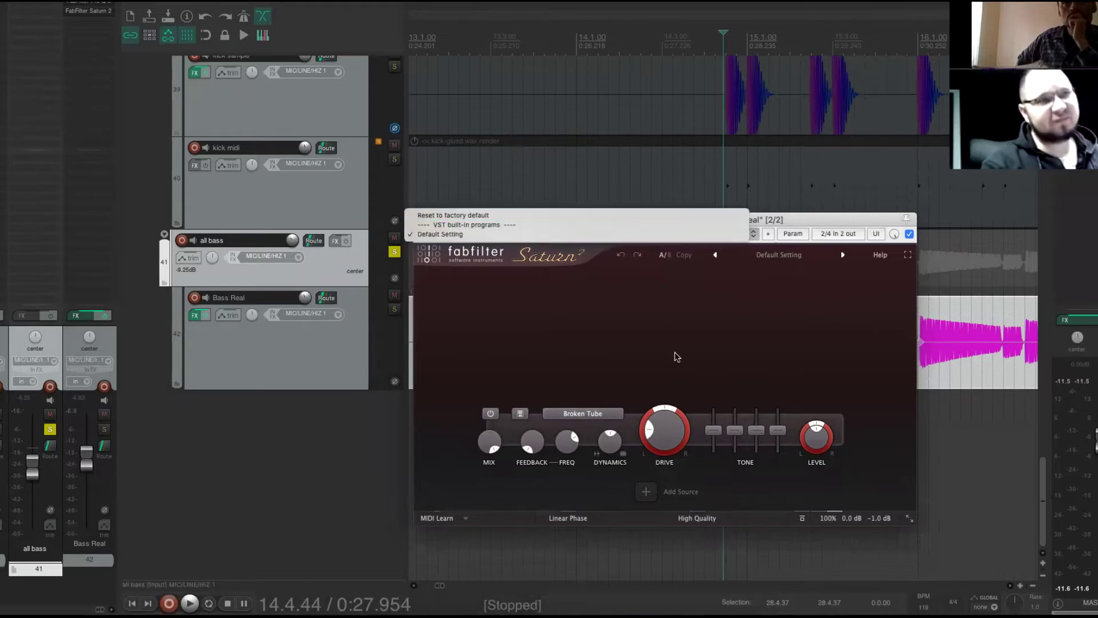
click(678, 357)
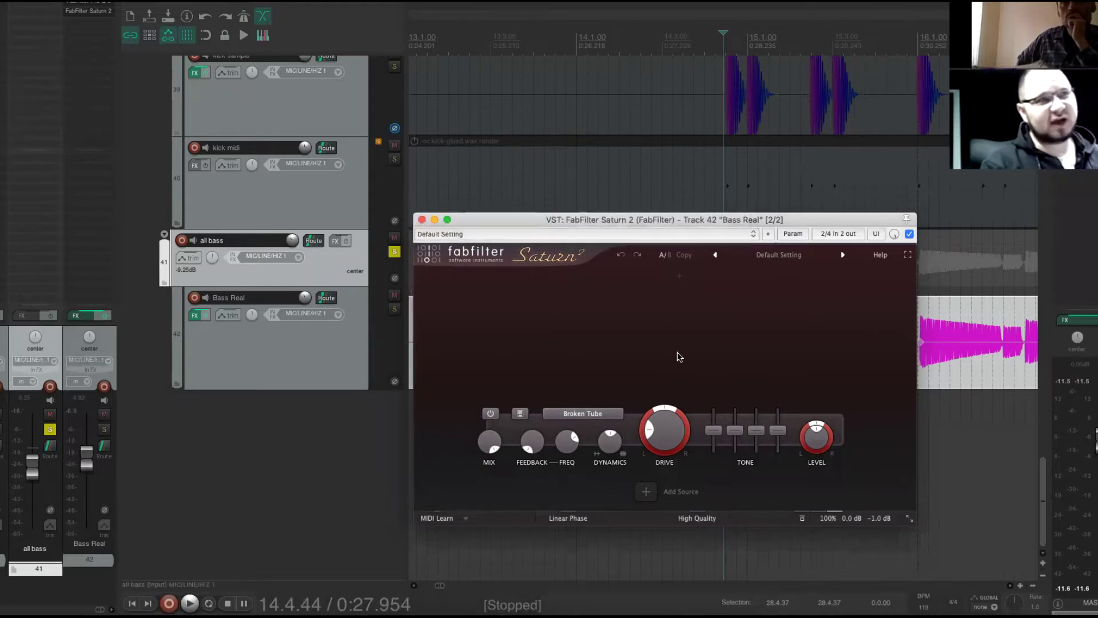
click(422, 220)
- Place the edit cursor at 14.3.56 and check the undo memory settings in the General preferences without changing them
click(685, 41)
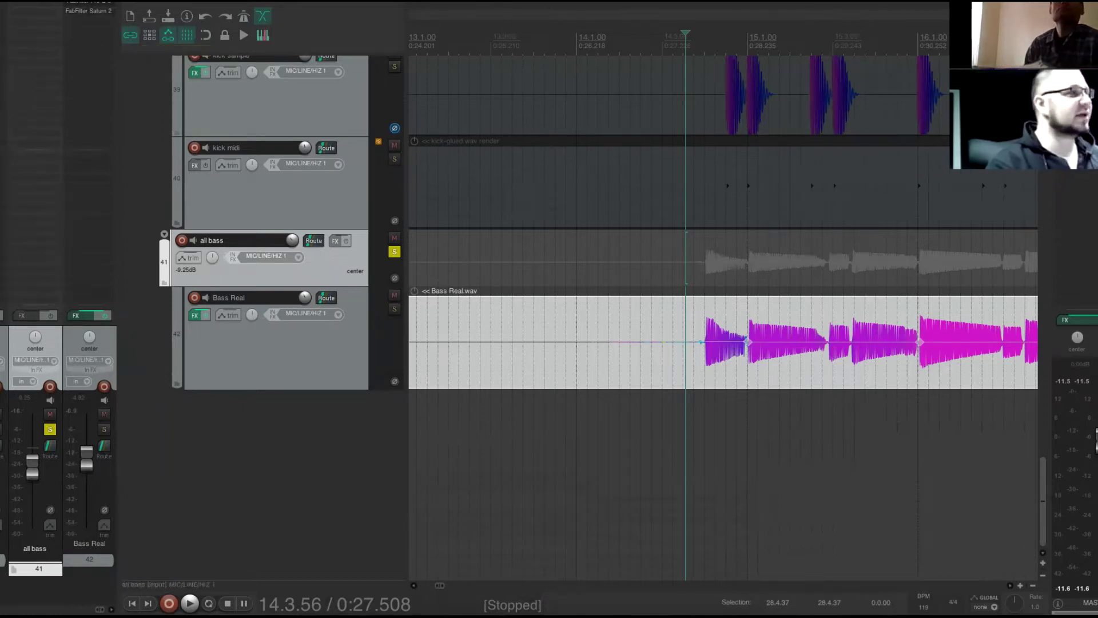
click(200, 2)
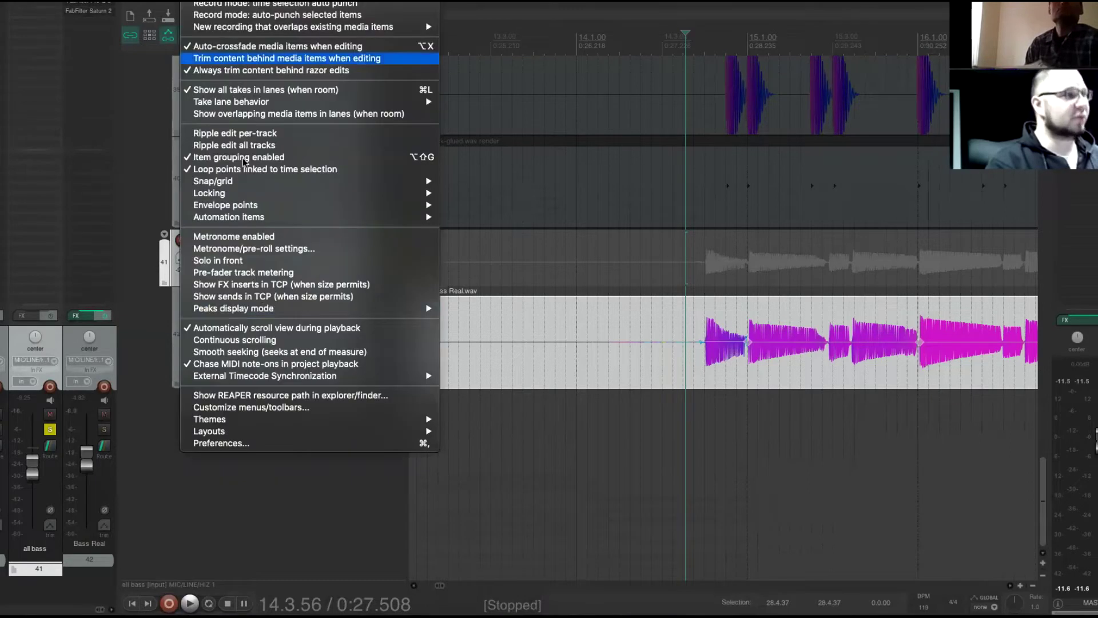
click(288, 443)
scroll(331, 117, up, 1)
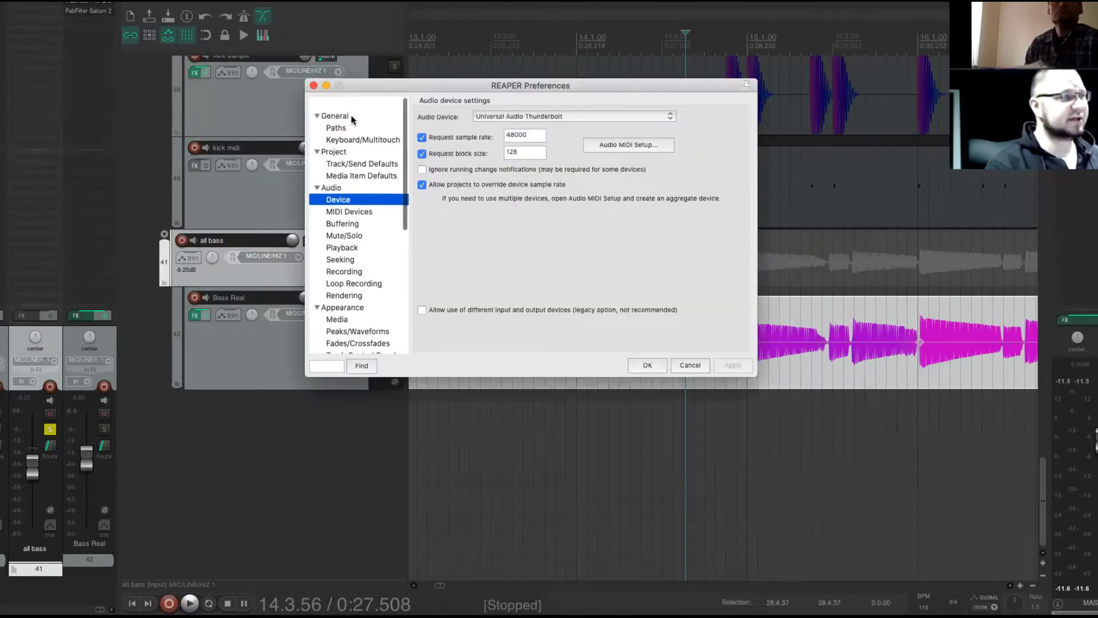
click(337, 103)
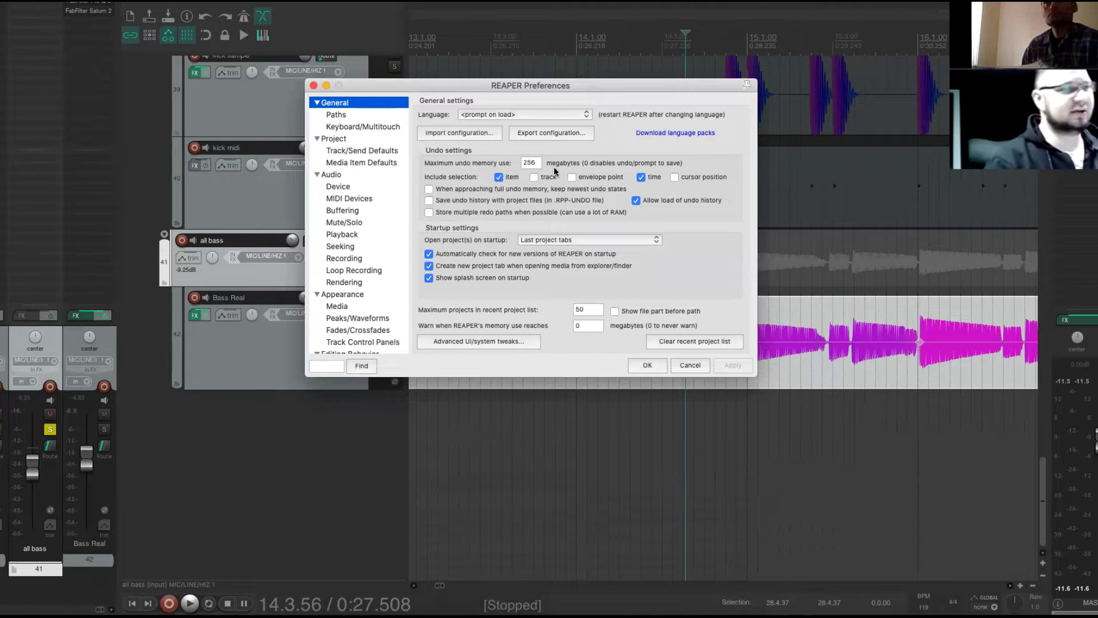
click(691, 364)
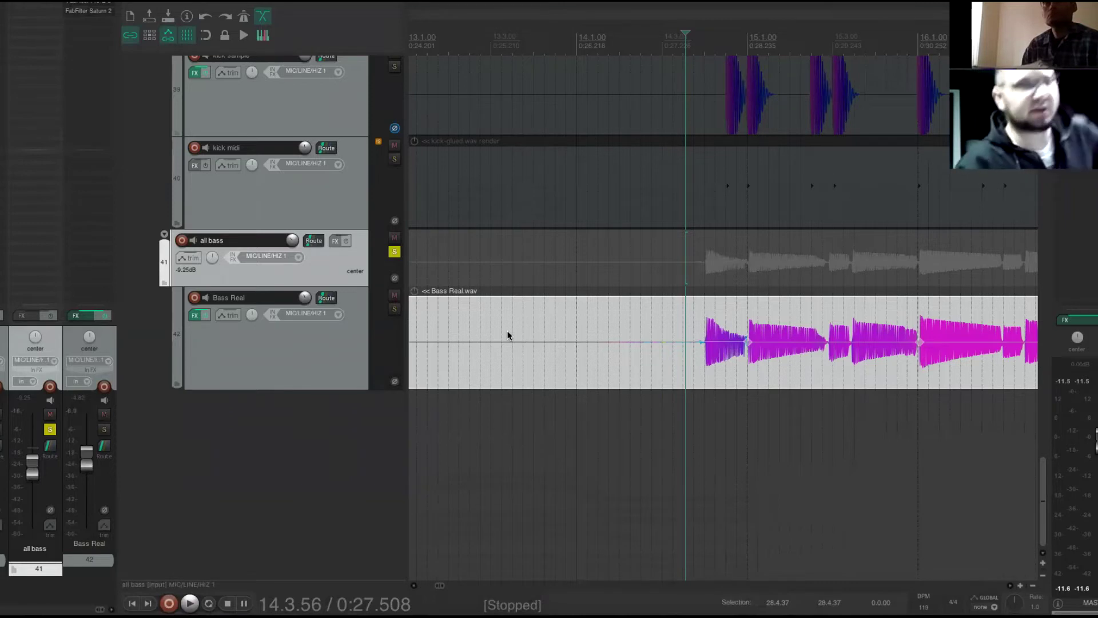
- Unsolo the all bass folder and play from 14.3.56 with Bass Real's Pro-Q 3 open, inspecting the low-cut band
click(394, 252)
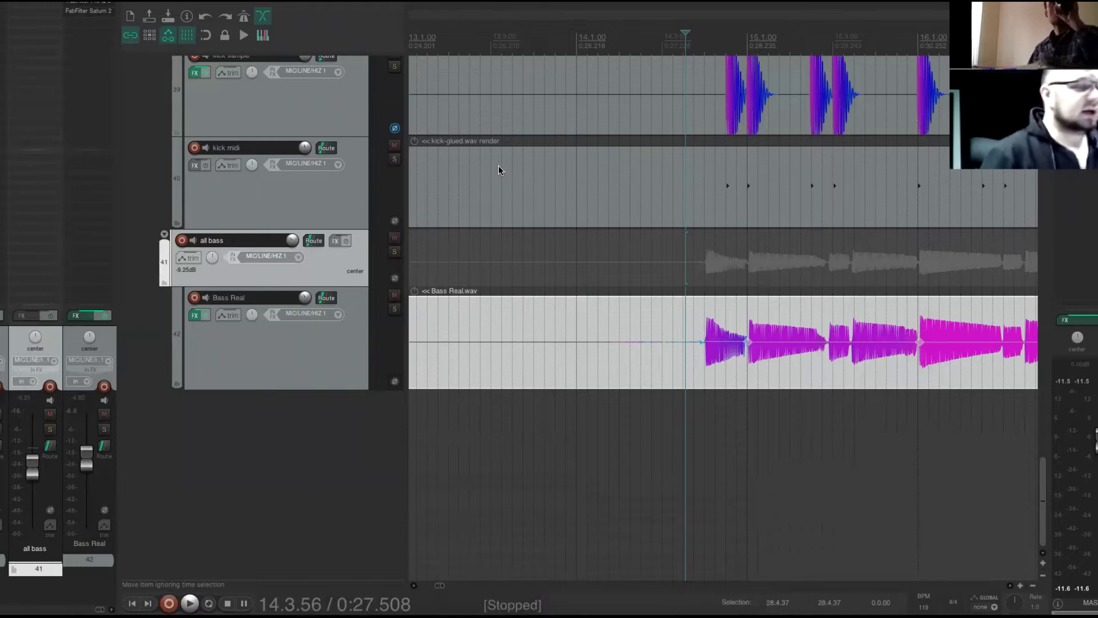
click(88, 18)
key(space)
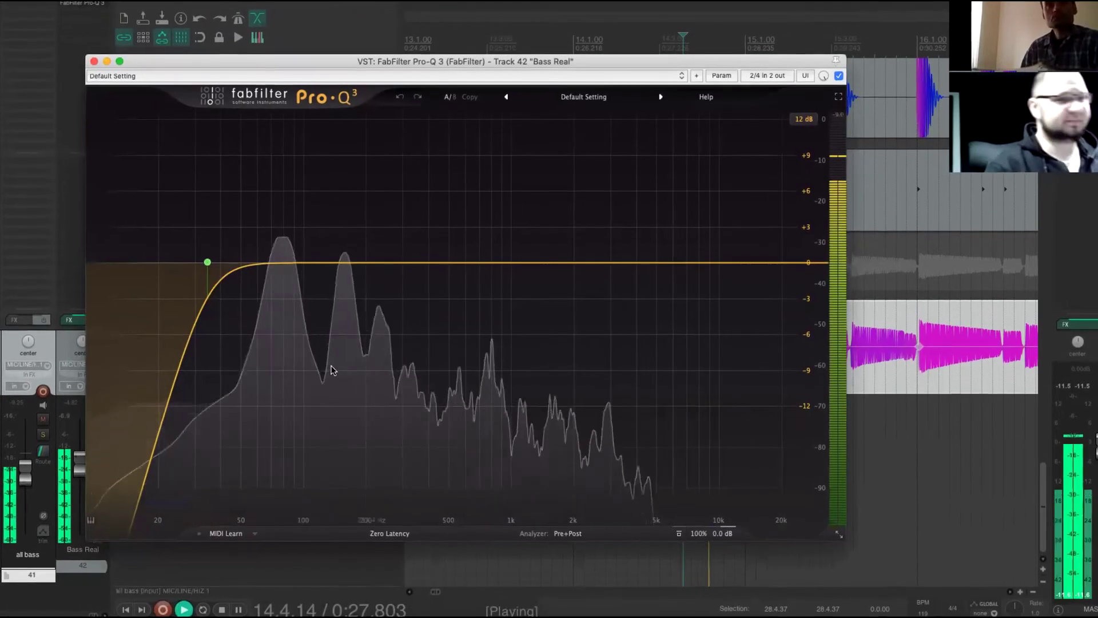
drag(307, 63, 414, 30)
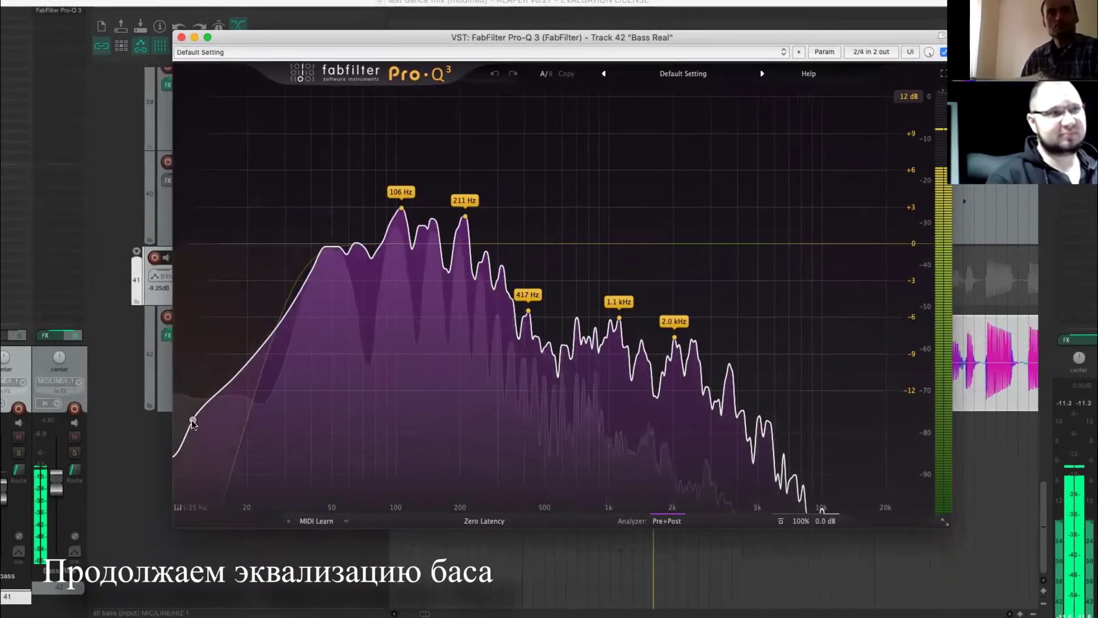
click(300, 241)
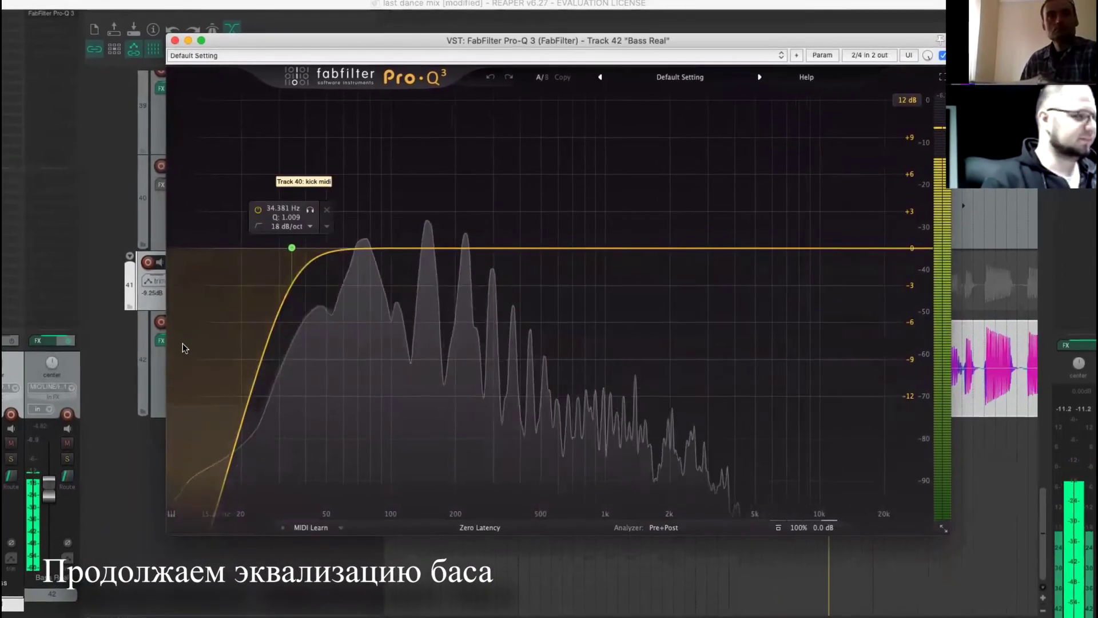
- Solo the Bass Real track and examine its frequency spectrum in Pro-Q 3 during playback
click(65, 460)
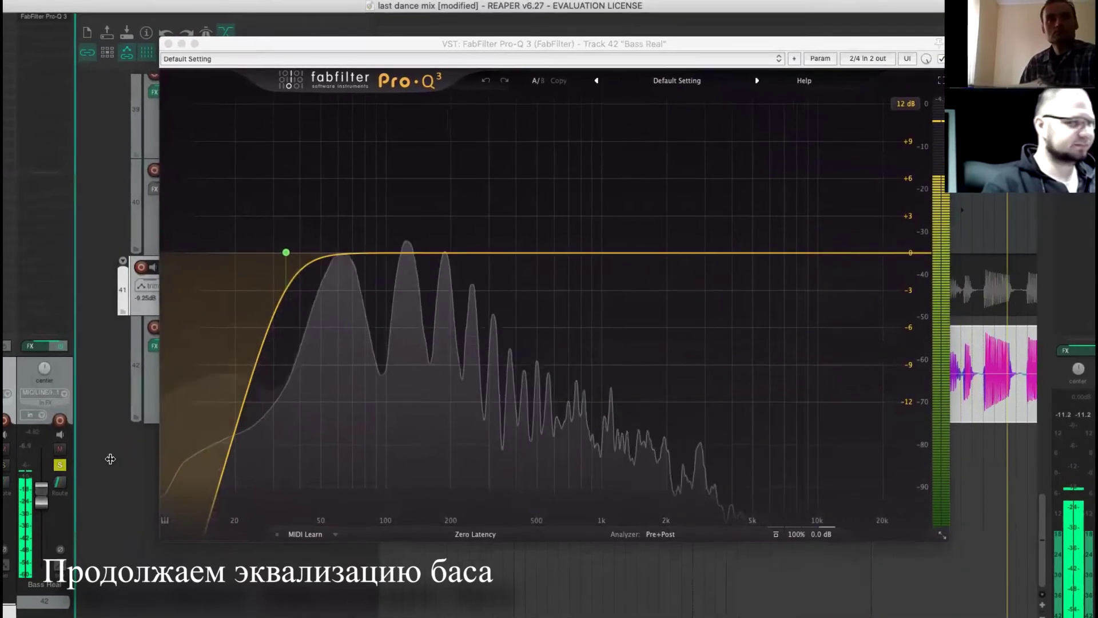
drag(617, 354, 715, 388)
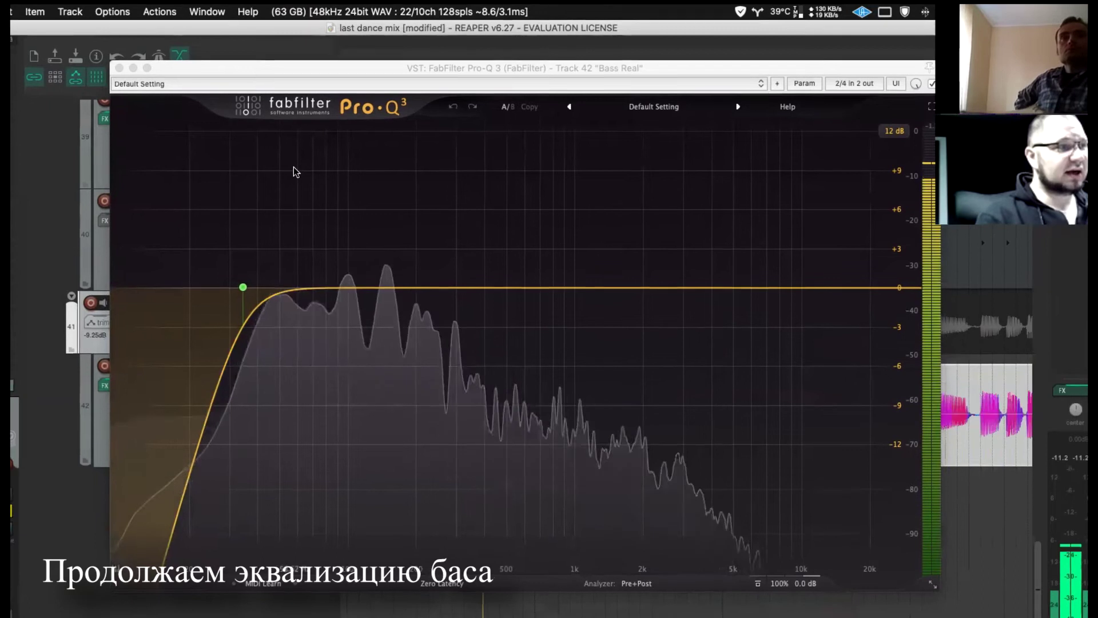
mouse_move(293, 343)
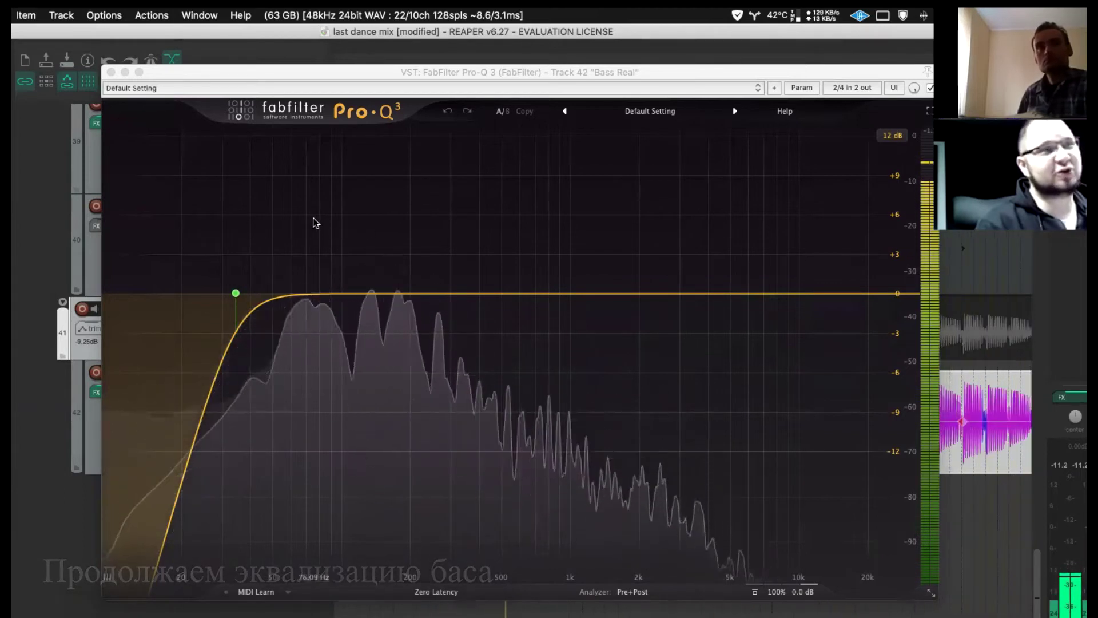
key(space)
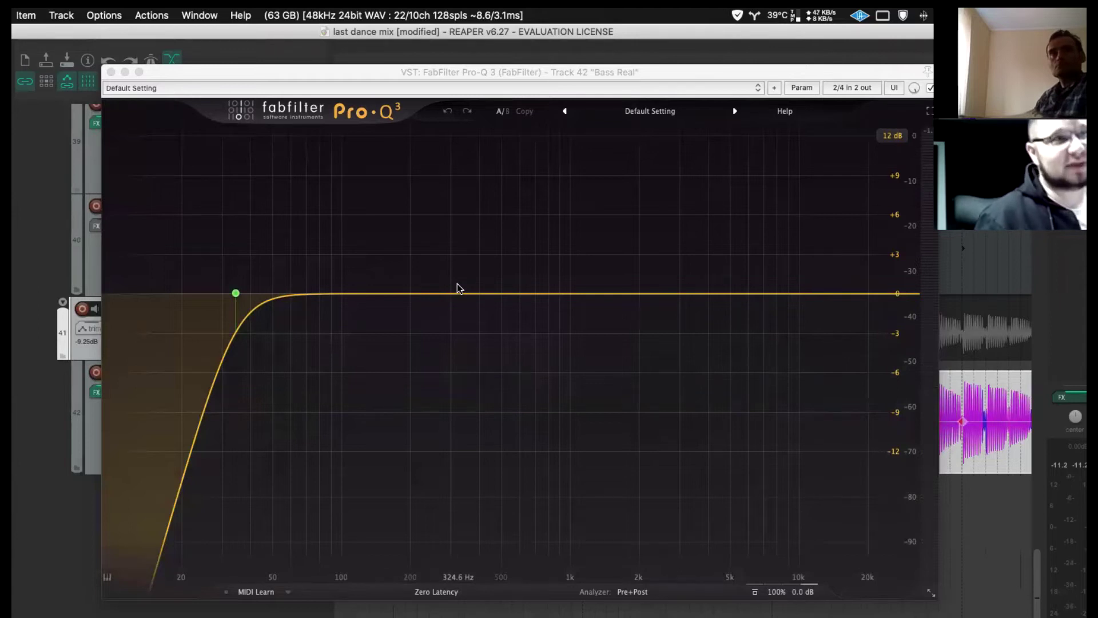
key(space)
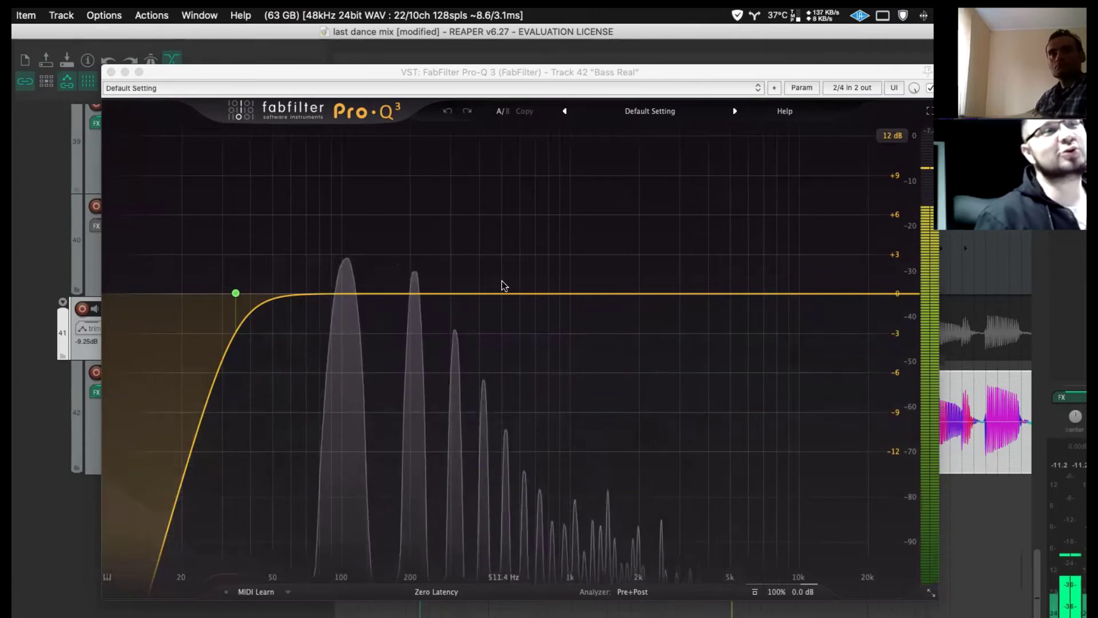
- Add a bell band to Bass Real's Pro-Q 3, cutting about 3.9 dB at about 202 Hz
key(space)
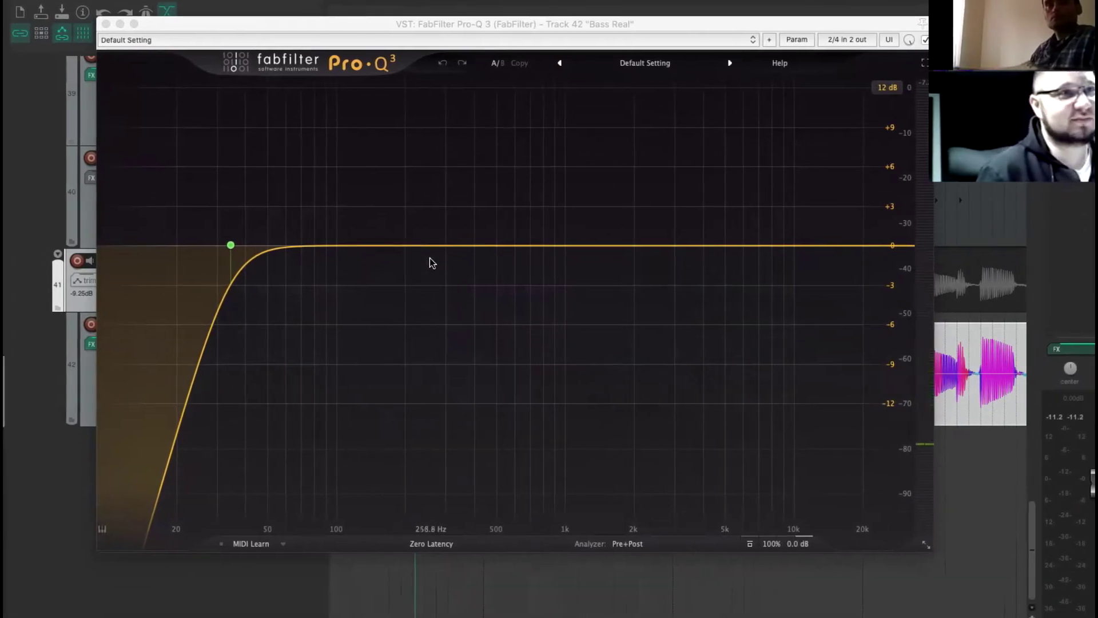
drag(373, 247, 373, 298)
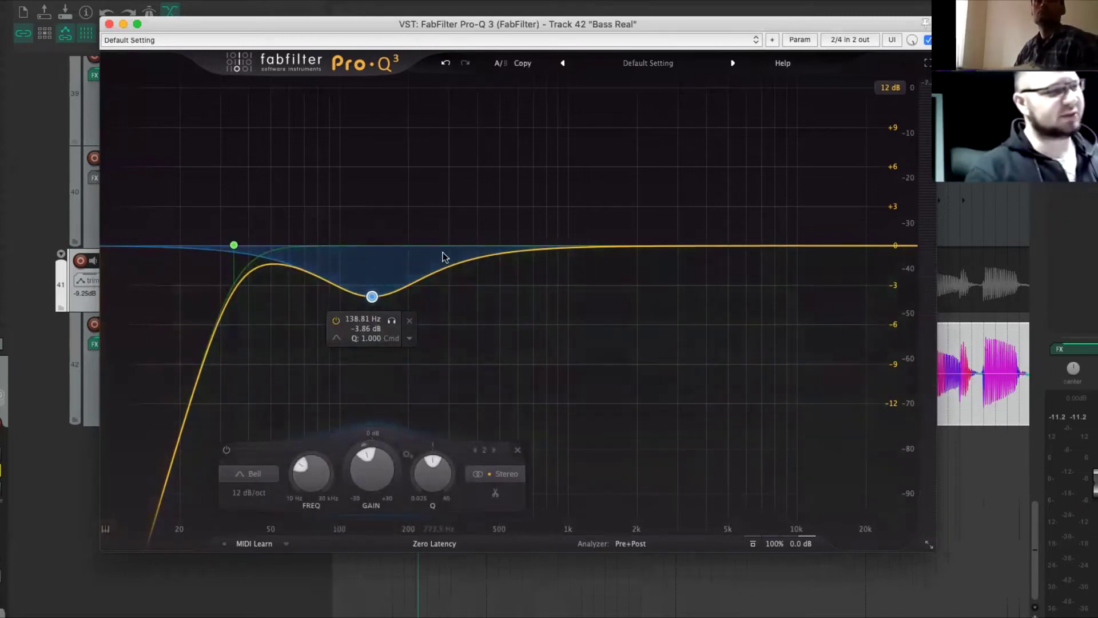
key(space)
drag(372, 296, 409, 297)
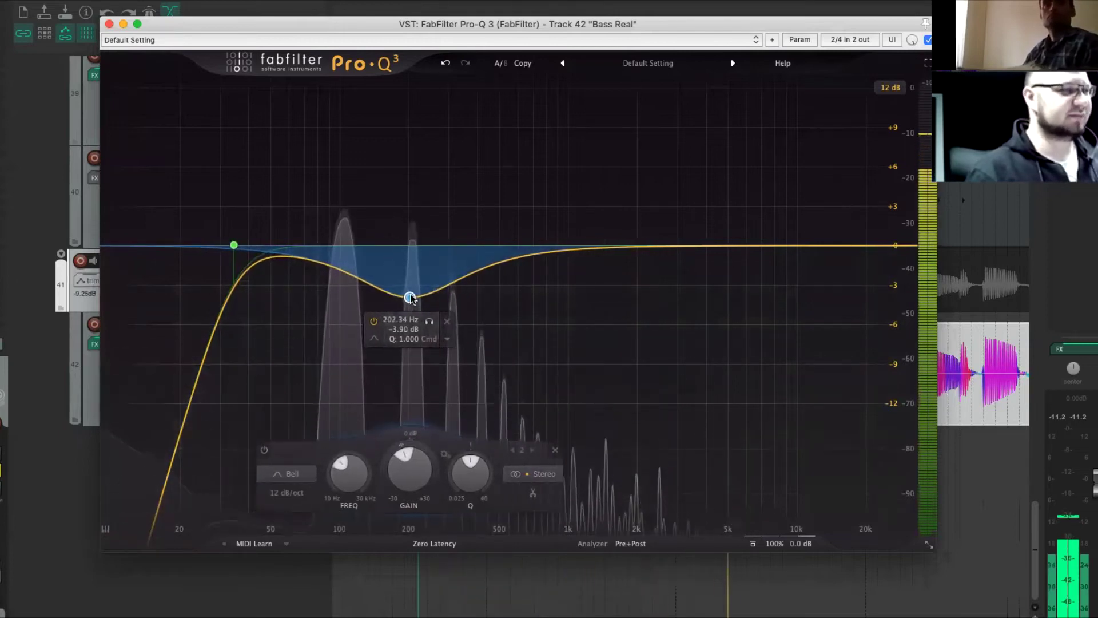
- Compare the bass with Pro-Q 3 bypassed and active during playback, and raise the plug-in's output gain to +0.6 dB
click(6, 490)
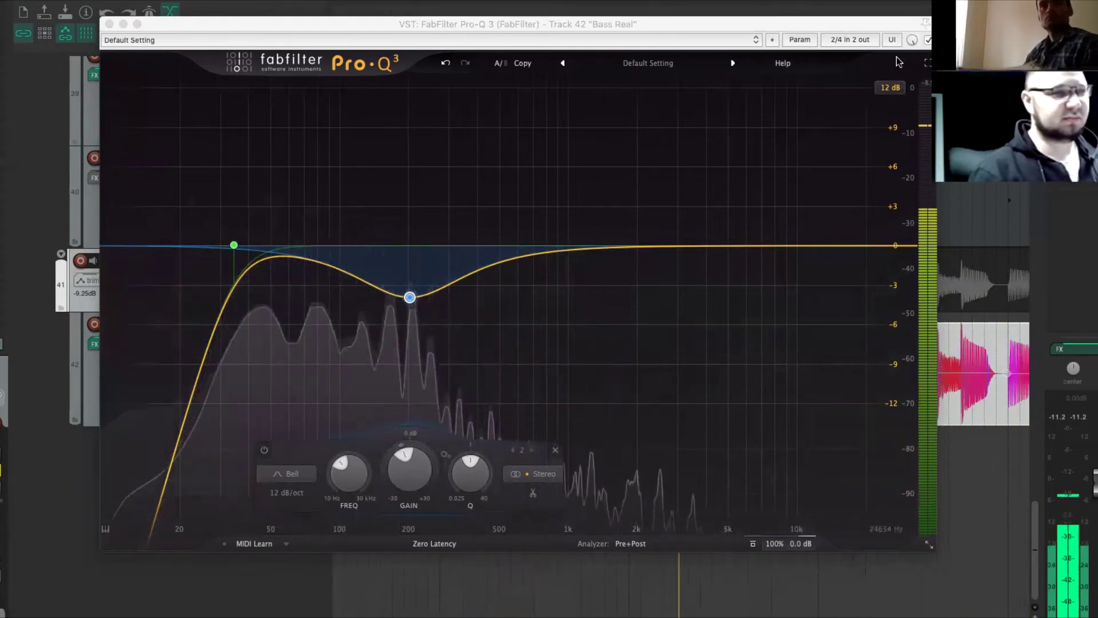
click(928, 40)
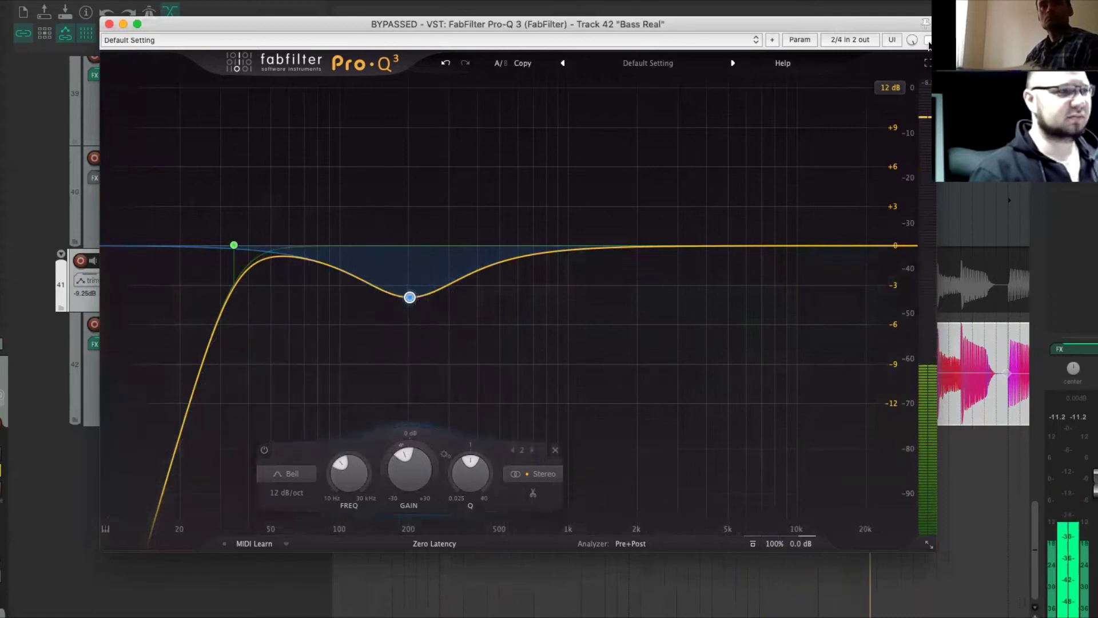
click(927, 40)
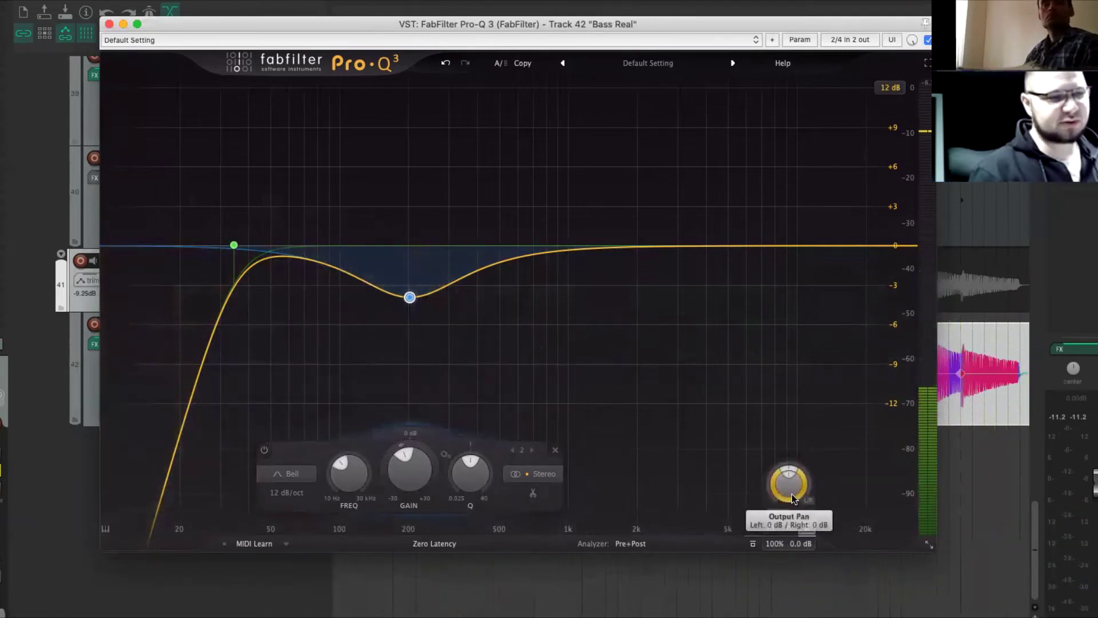
scroll(791, 486, up, 1)
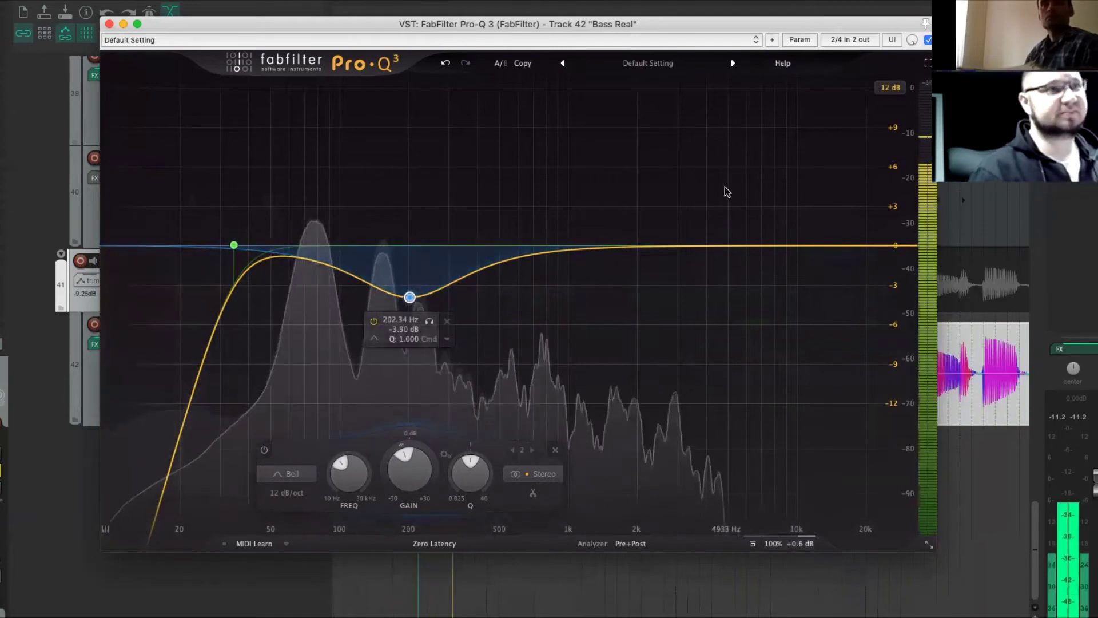
click(928, 41)
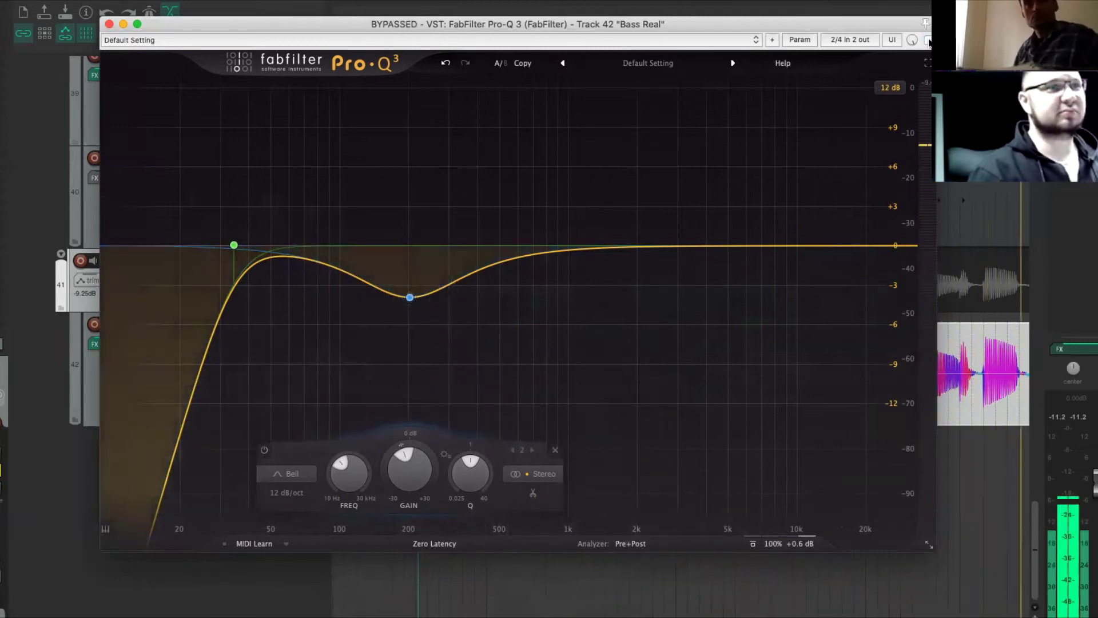
click(928, 40)
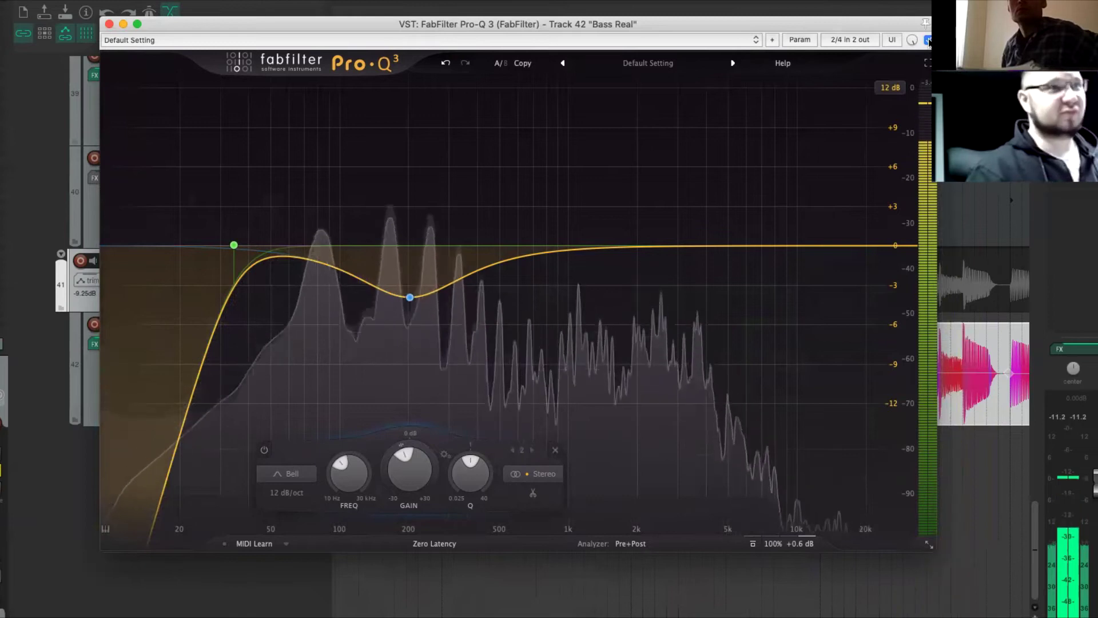
key(space)
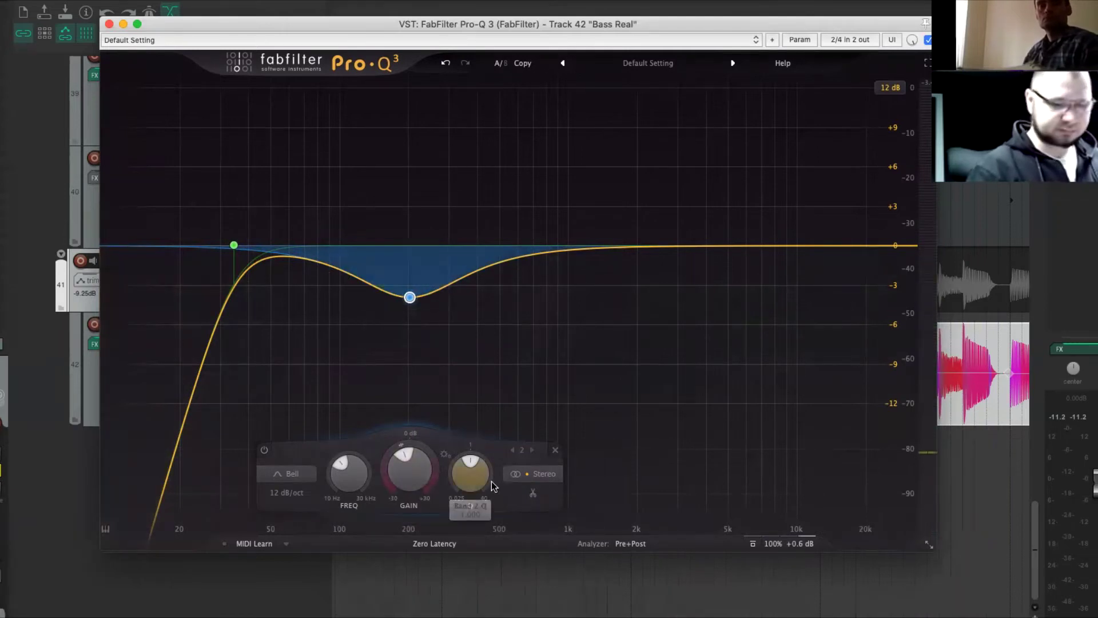
- Make the 202 Hz bell band dynamic during playback, with a gain of -0.63 dB and a cut range reaching about -8 dB
drag(412, 465, 382, 526)
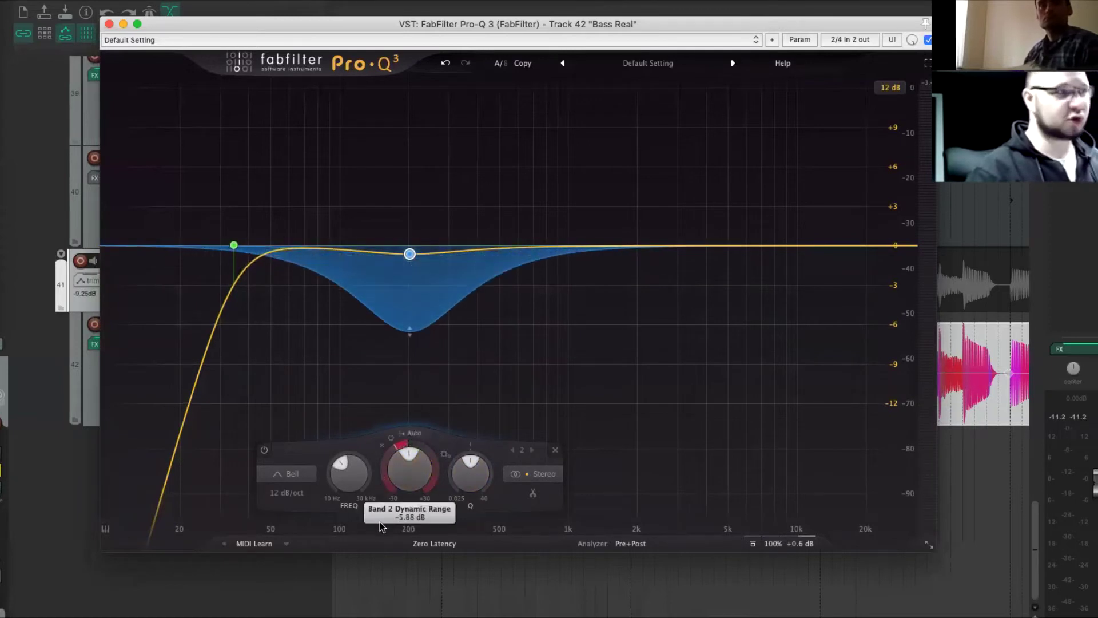
key(space)
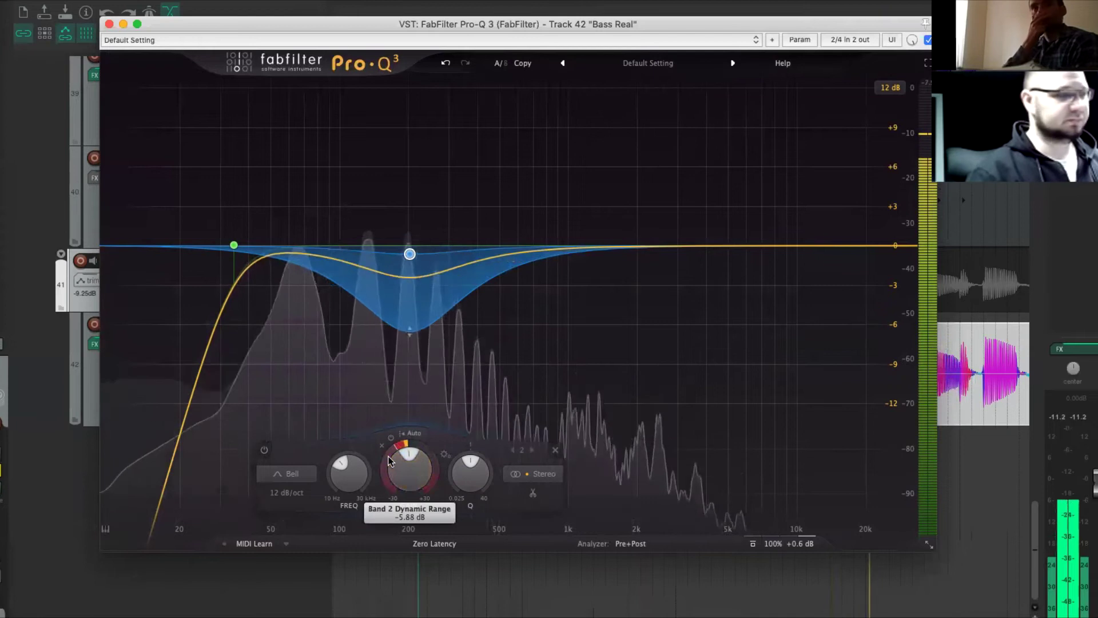
drag(386, 459, 383, 478)
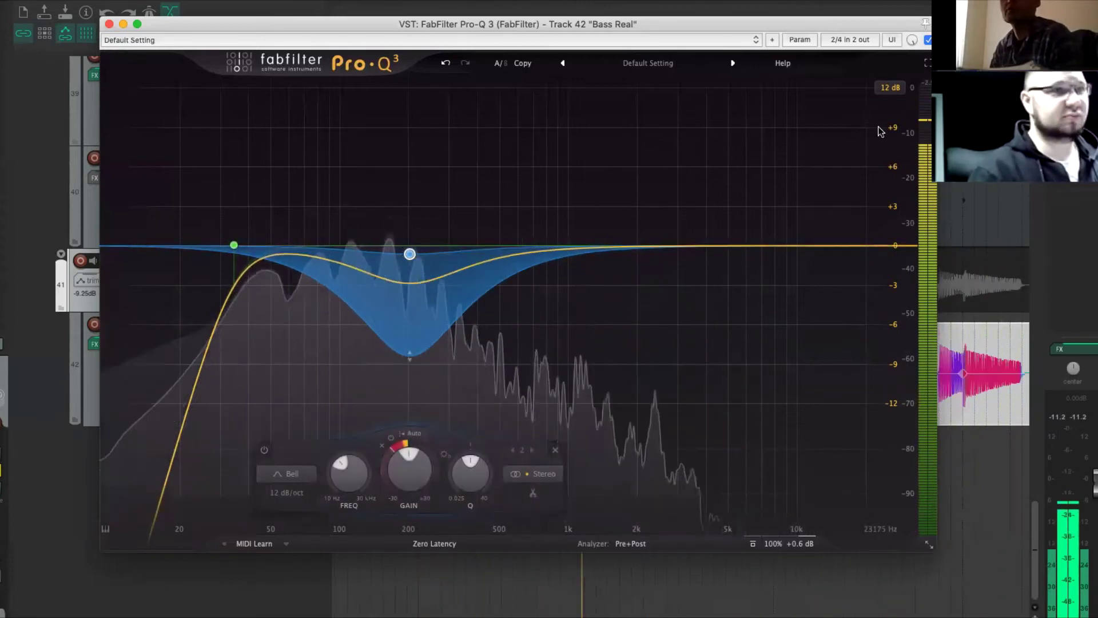
key(space)
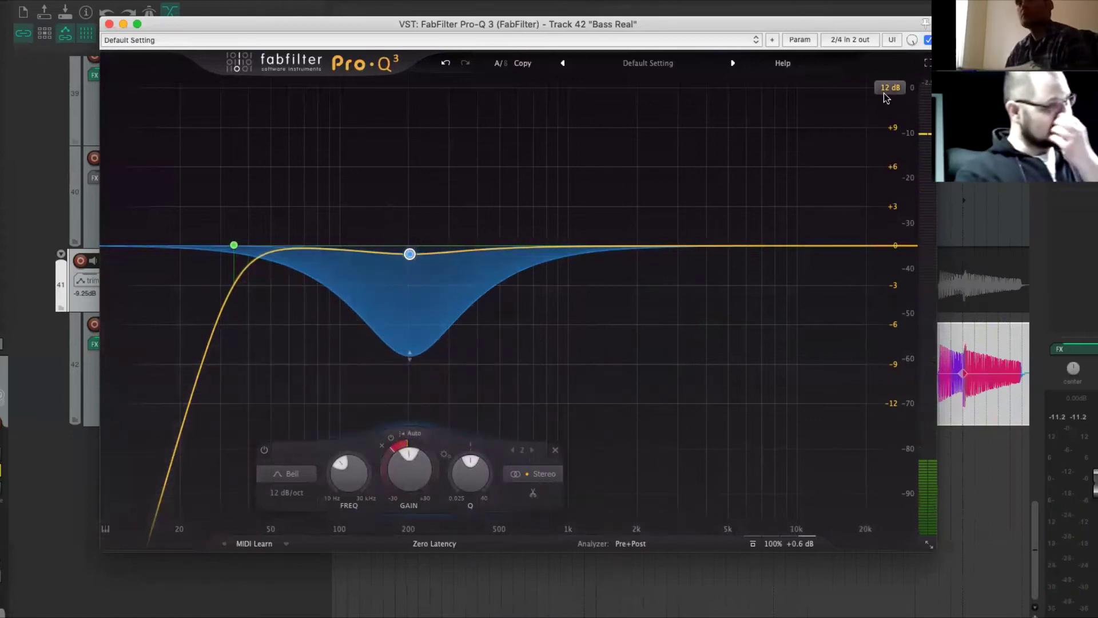
- Play the bass and examine how the dynamic 202 Hz band reacts to the signal
mouse_move(884, 92)
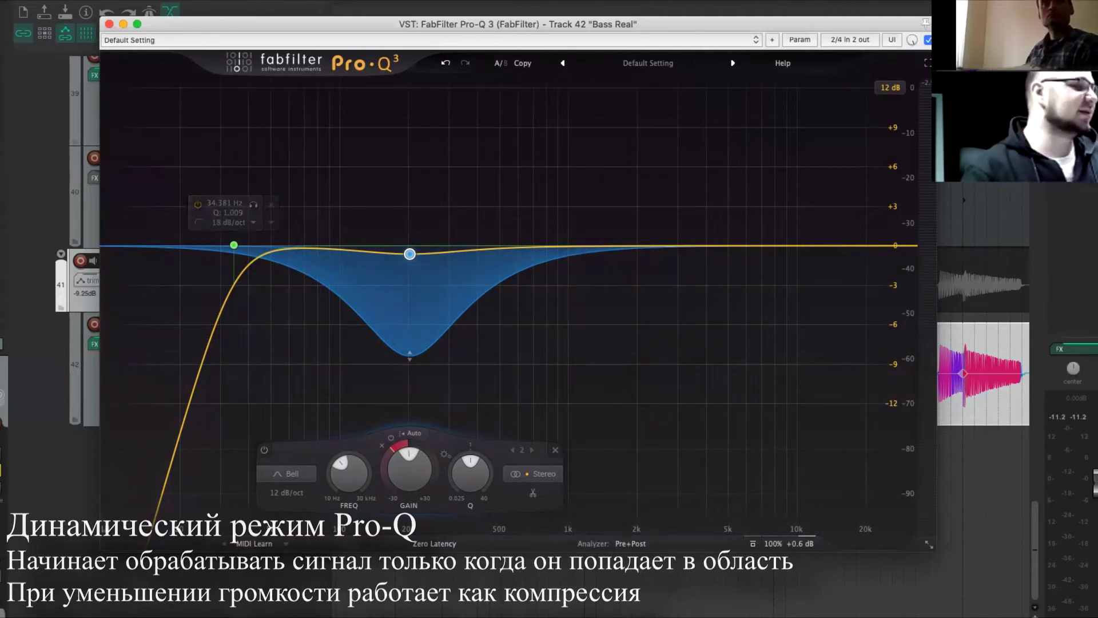
click(31, 499)
key(space)
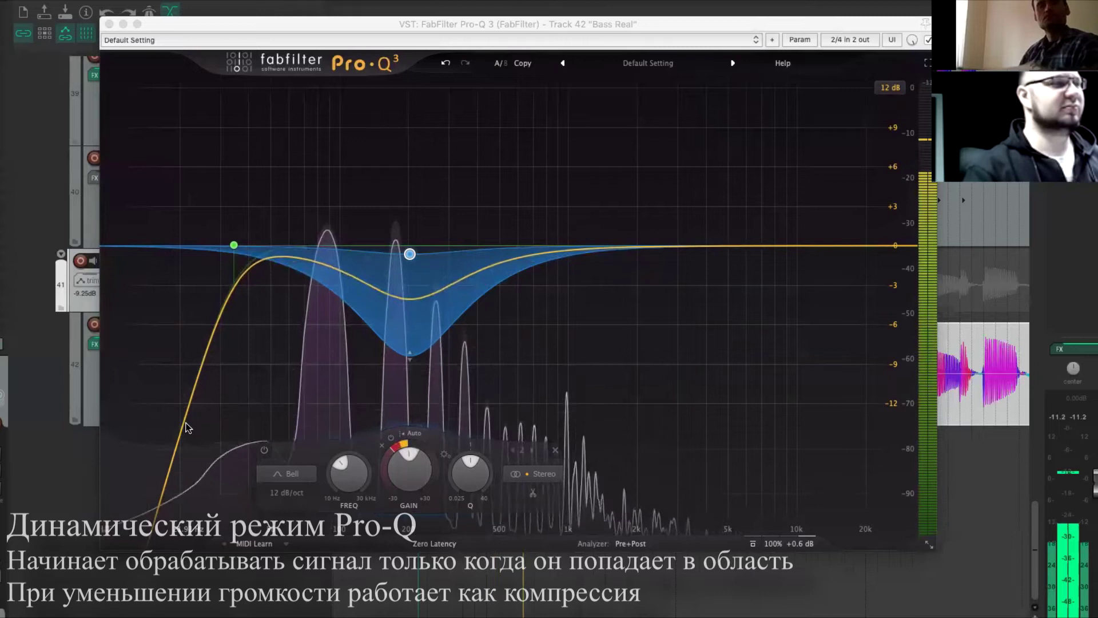
mouse_move(423, 340)
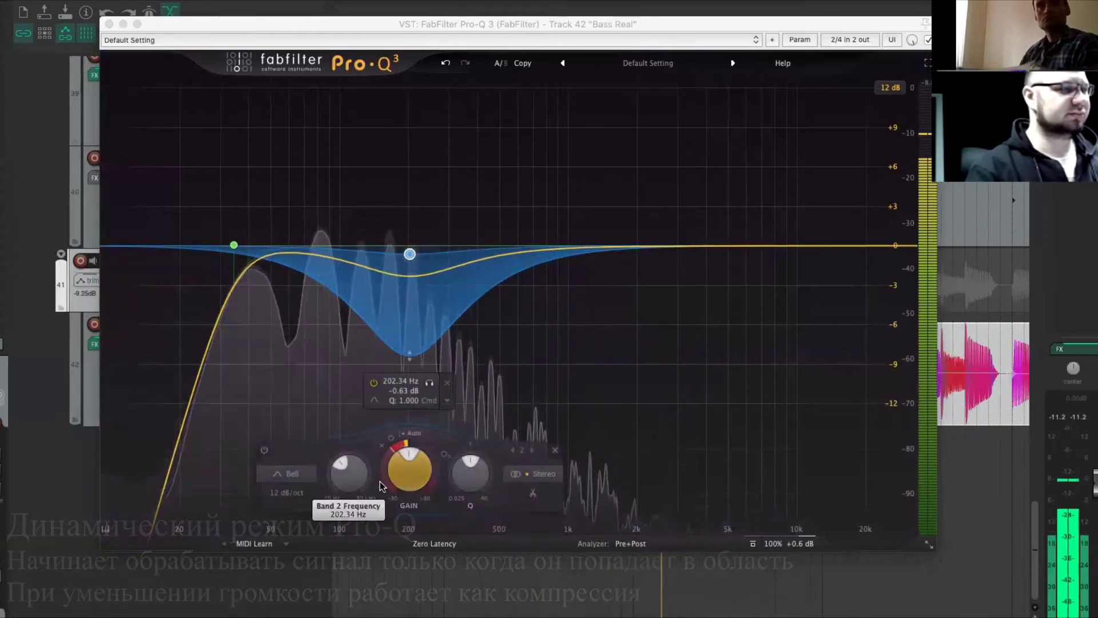
mouse_move(417, 262)
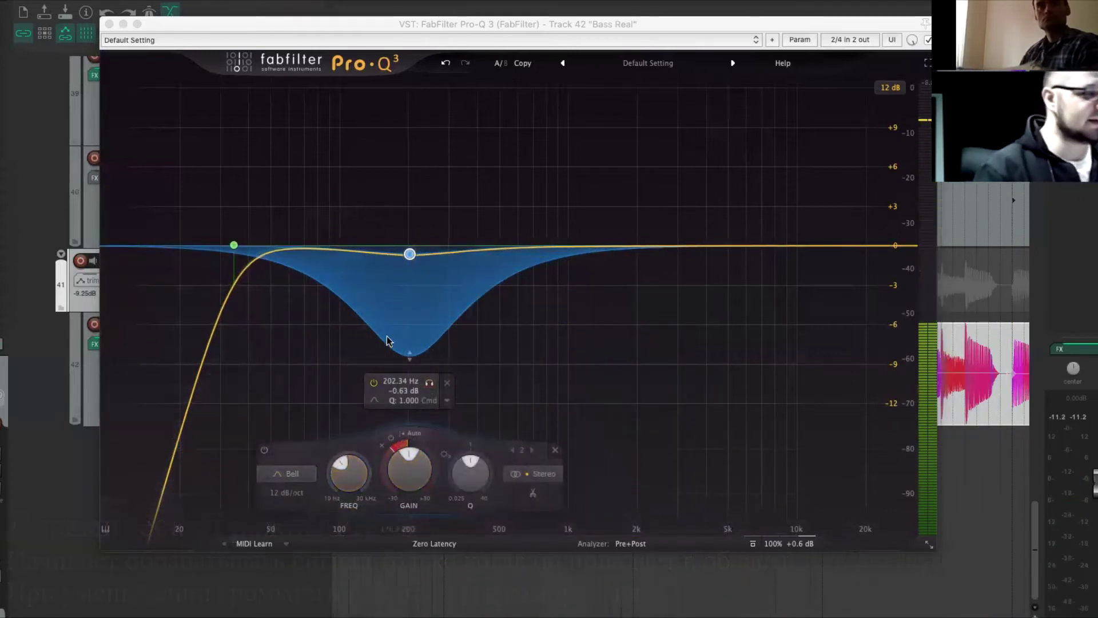
- Add a static bell band at 200.83 Hz with a gain of -6.11 dB and audition it alongside the dynamic band
click(429, 254)
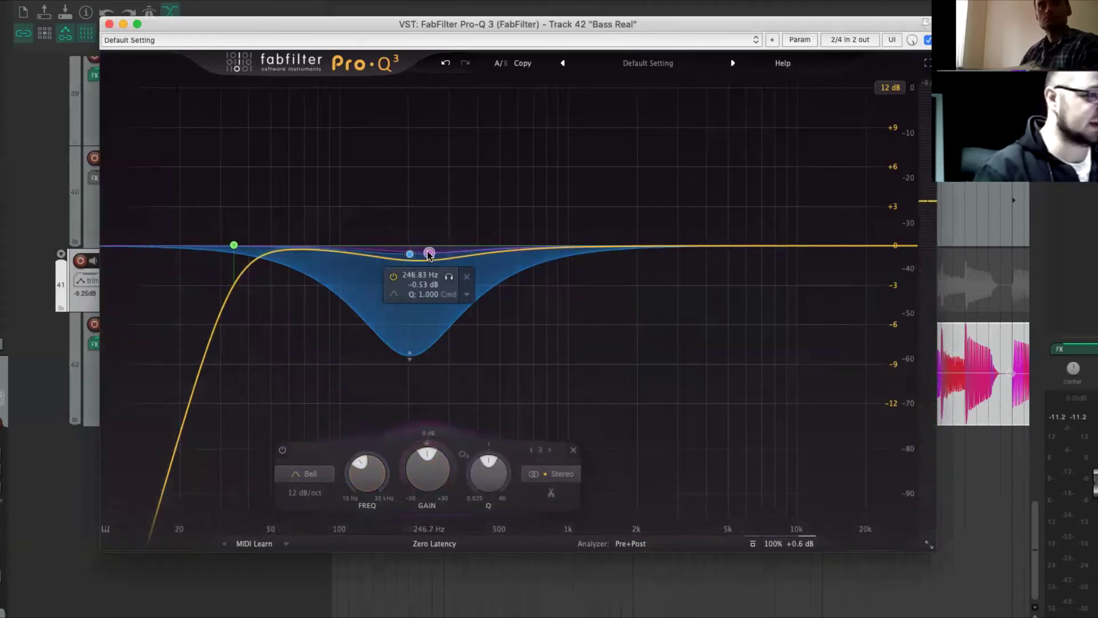
drag(420, 465, 416, 498)
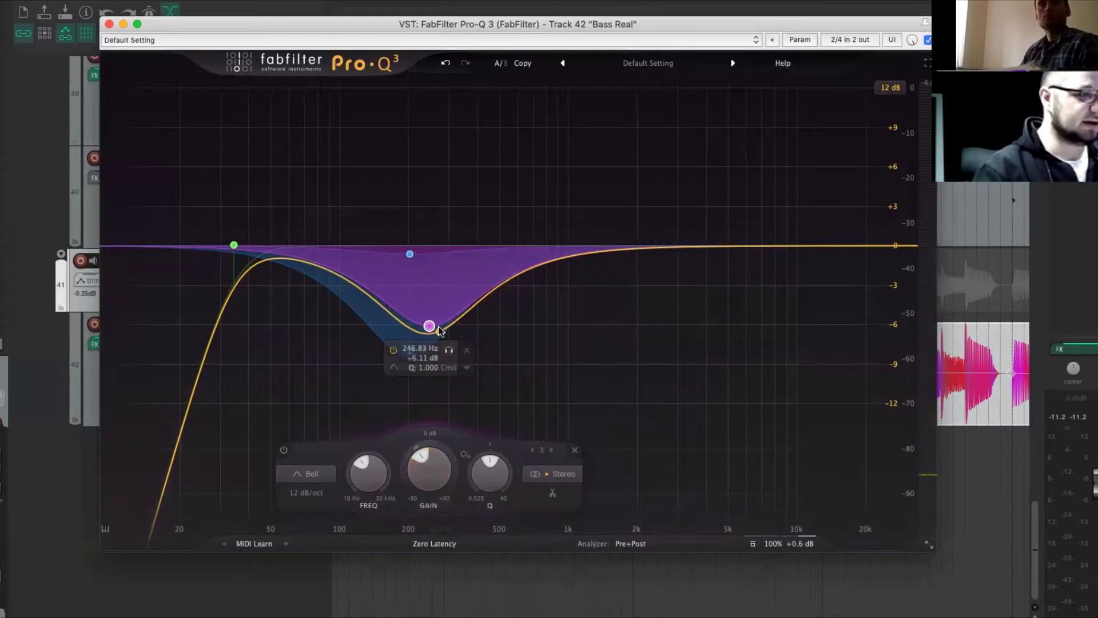
drag(425, 327, 405, 327)
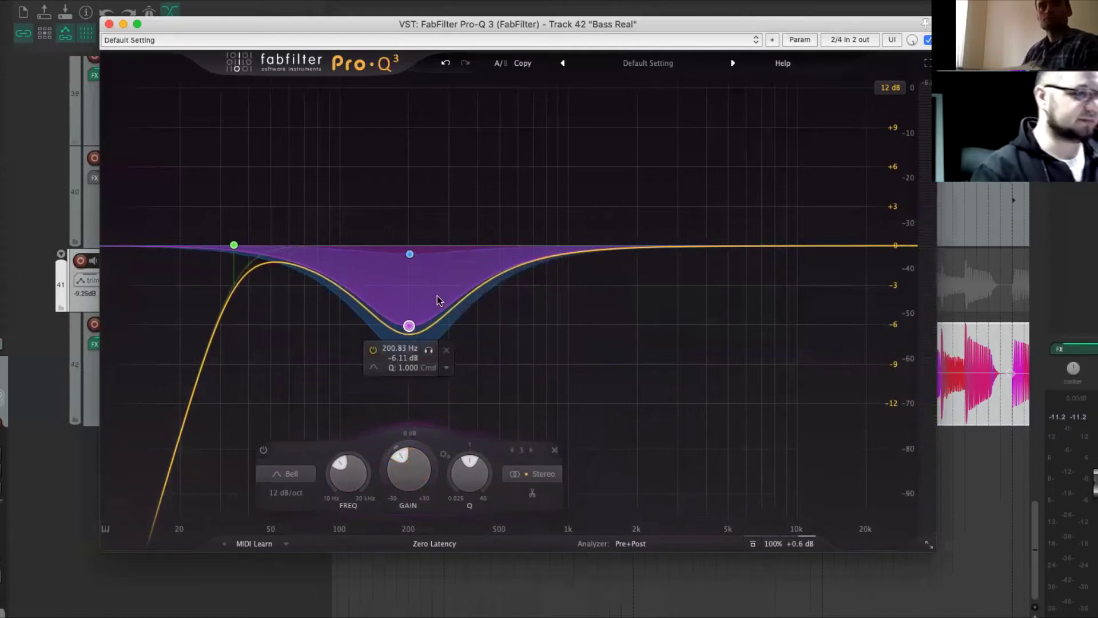
key(space)
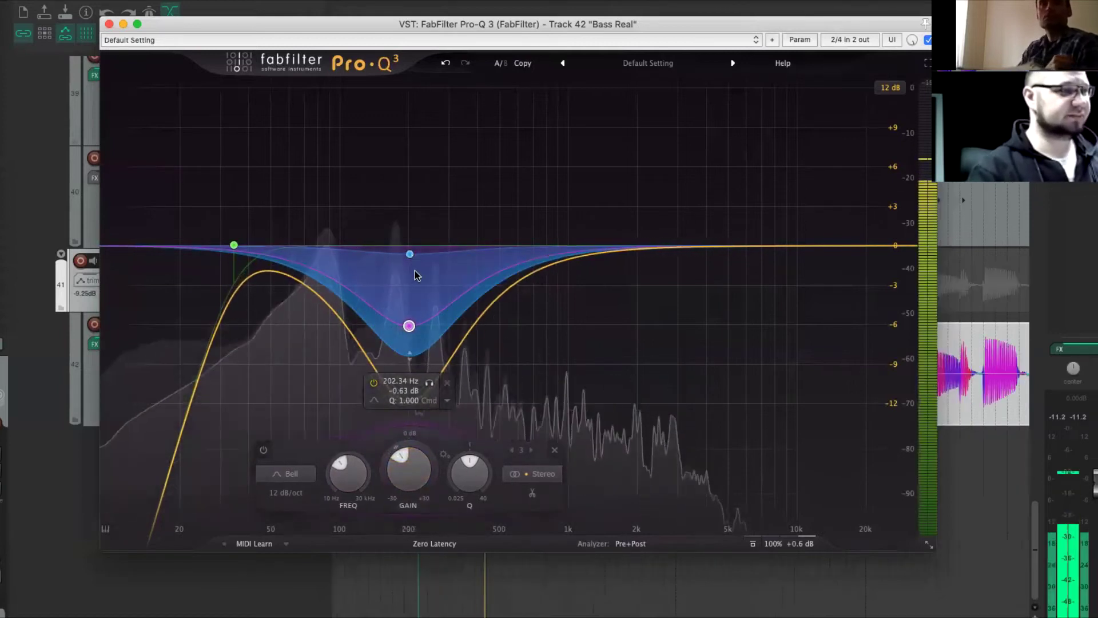
key(space)
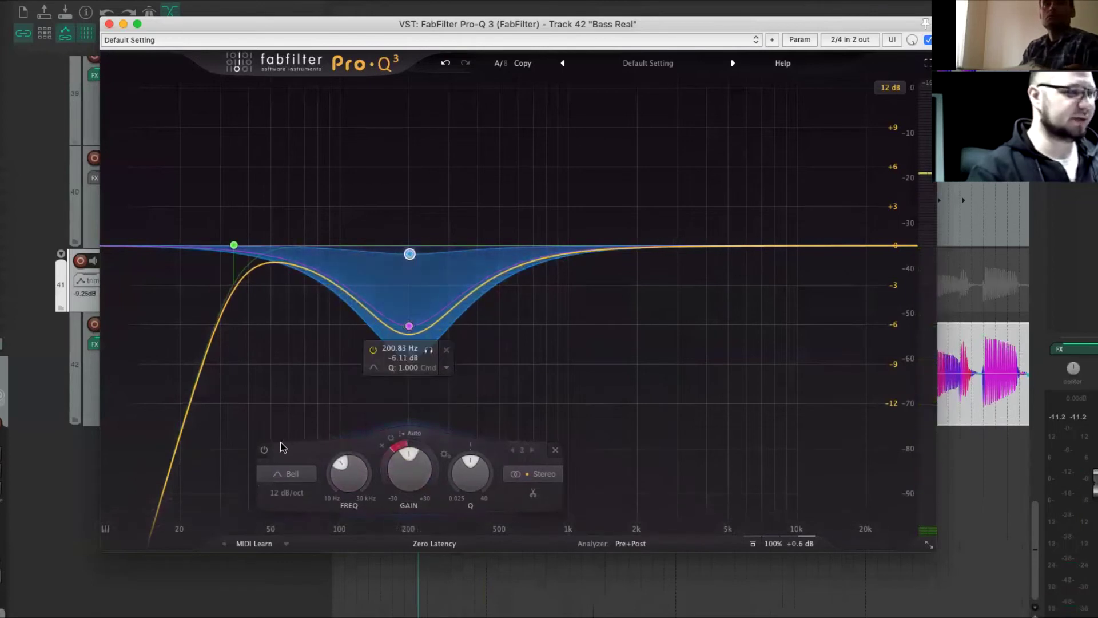
- Compare the static and dynamic bell cuts during playback, leaving the static band disabled and the dynamic band enabled
click(263, 450)
key(space)
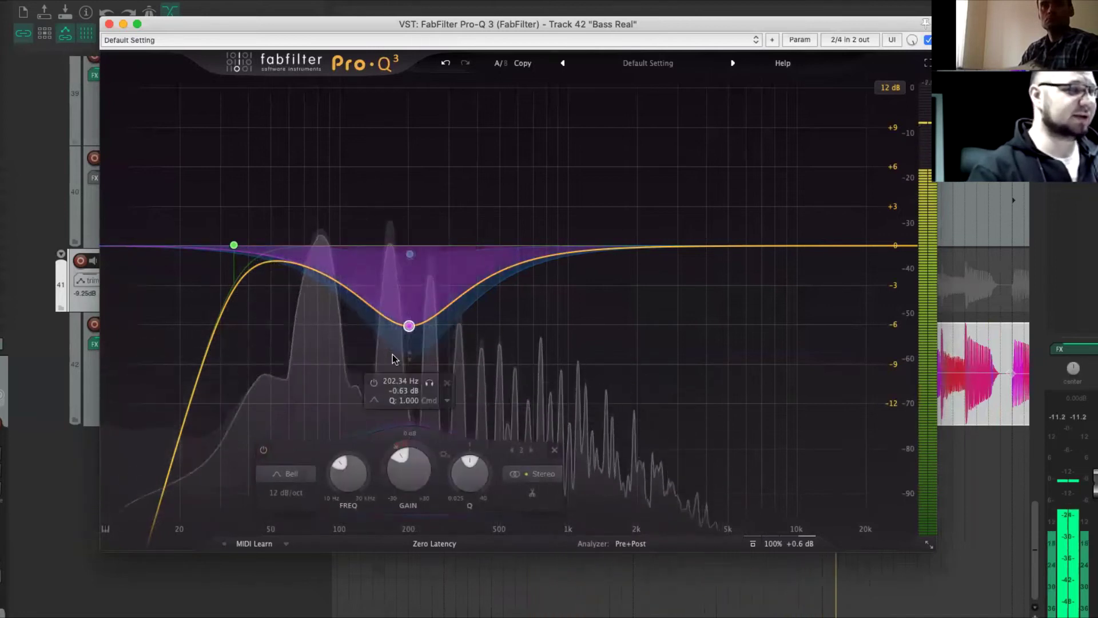
click(264, 450)
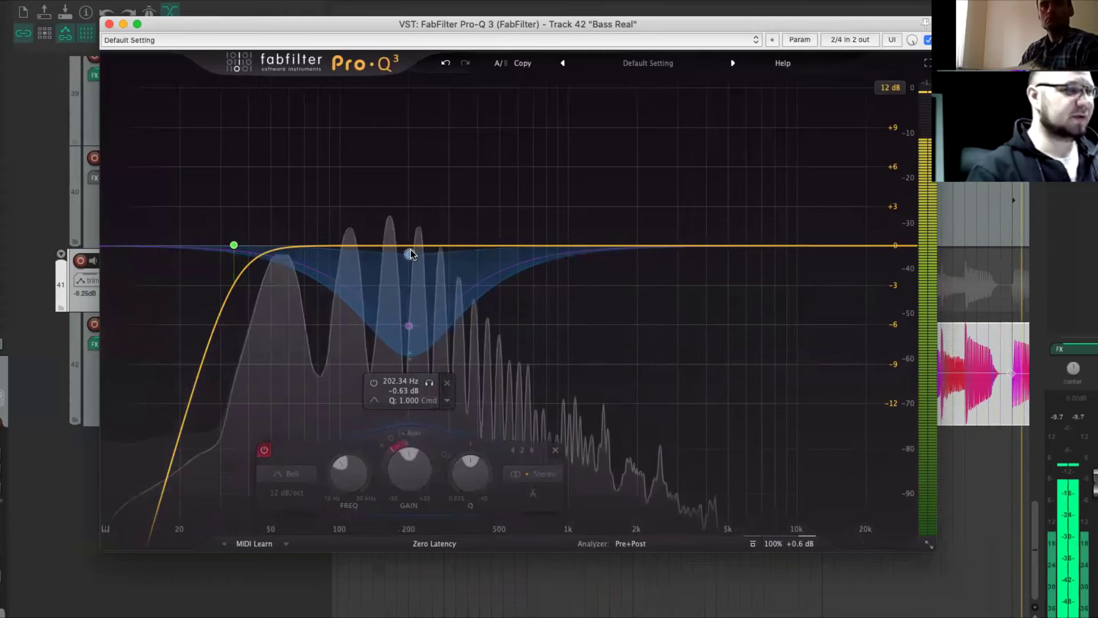
click(263, 450)
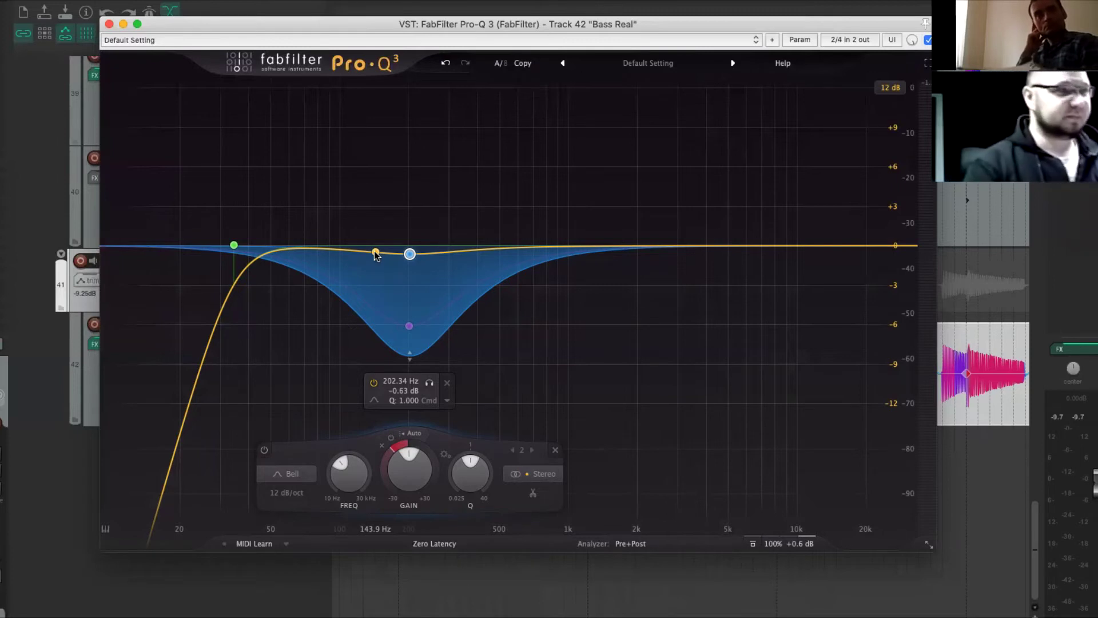
key(space)
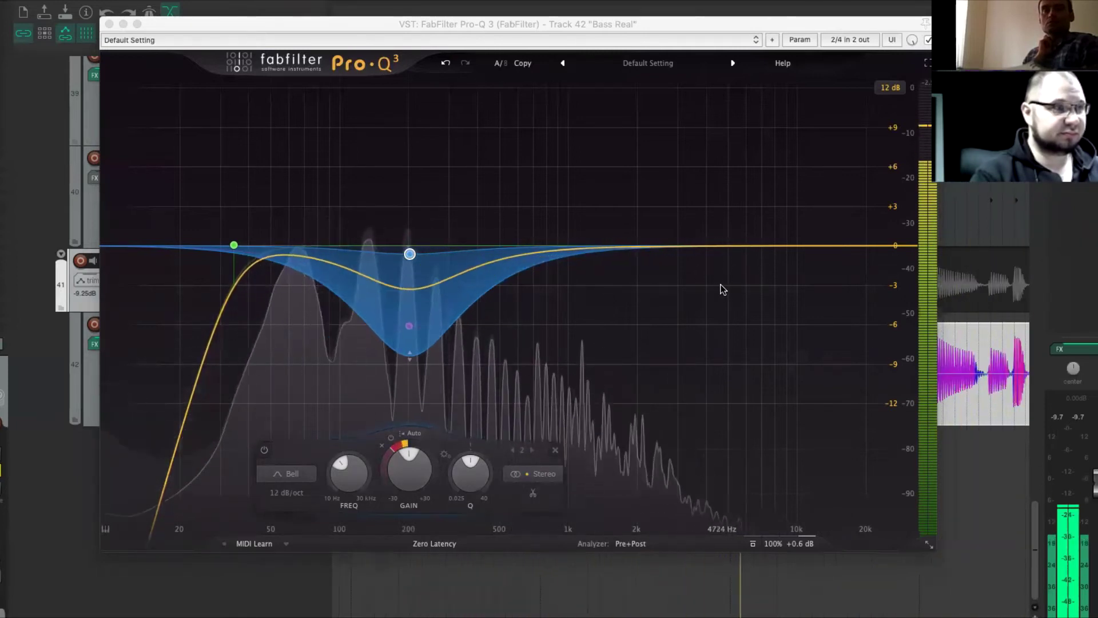
key(space)
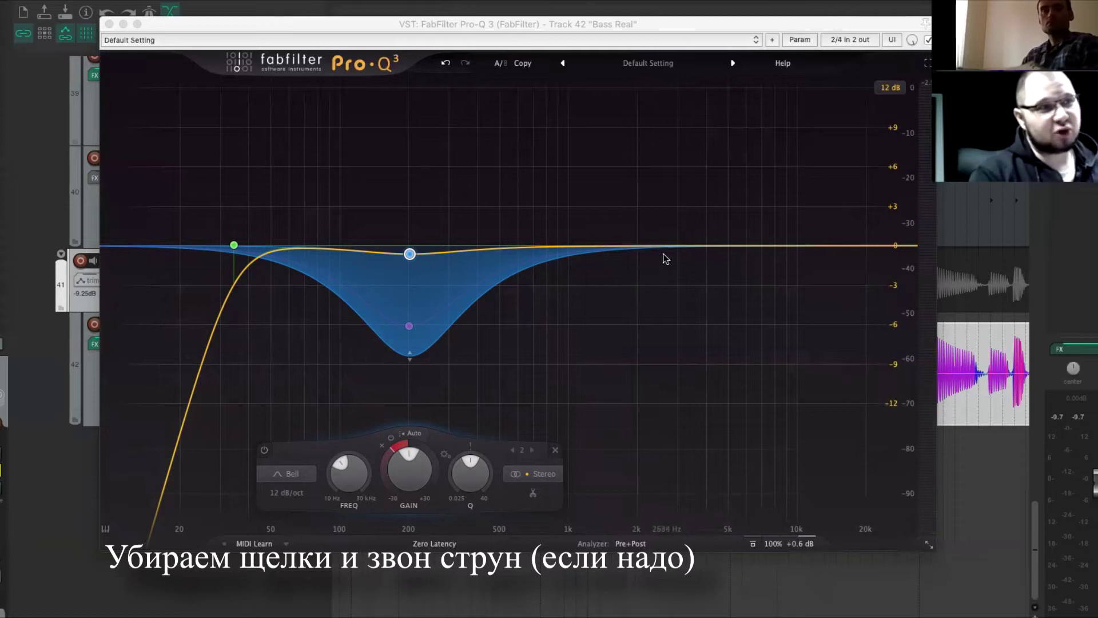
- Add a bell band at 3152.5 Hz with 0 dB gain, audition the bass and close the Pro-Q 3 window
click(682, 247)
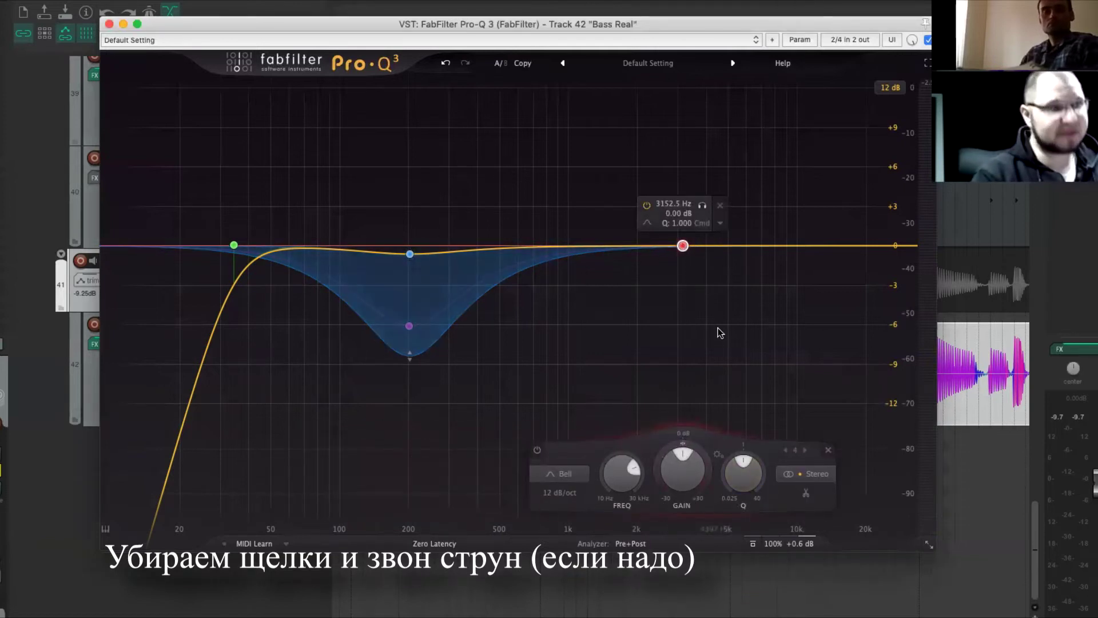
key(space)
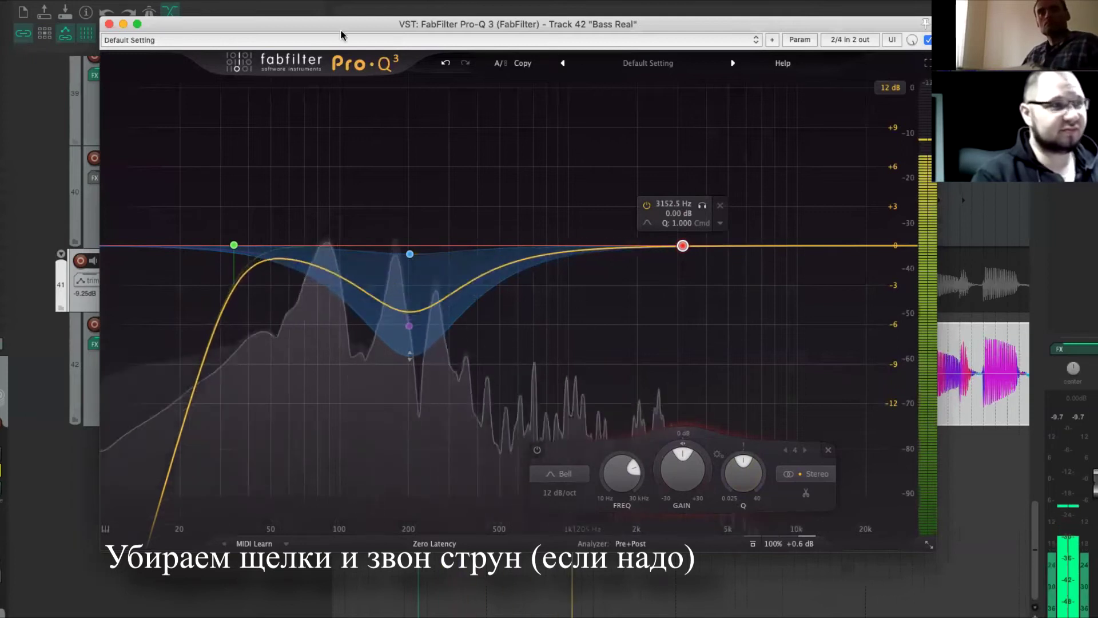
key(Escape)
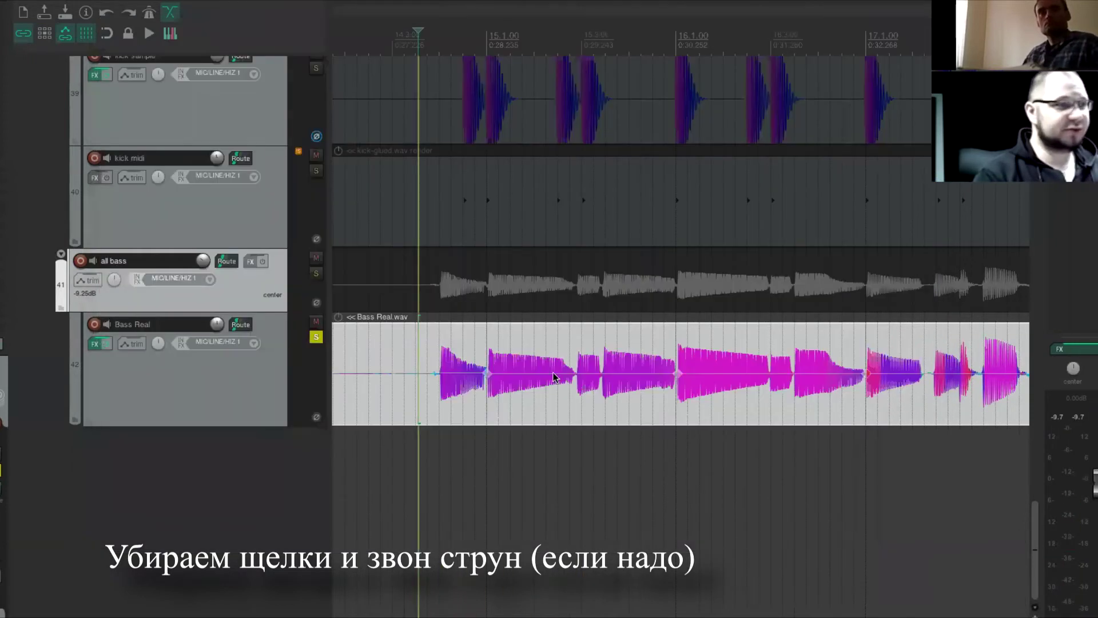
- Play the Bass Real track from before bar 15 and examine its waveform for string clicks and ringing between notes
key(space)
scroll(698, 355, up, 3)
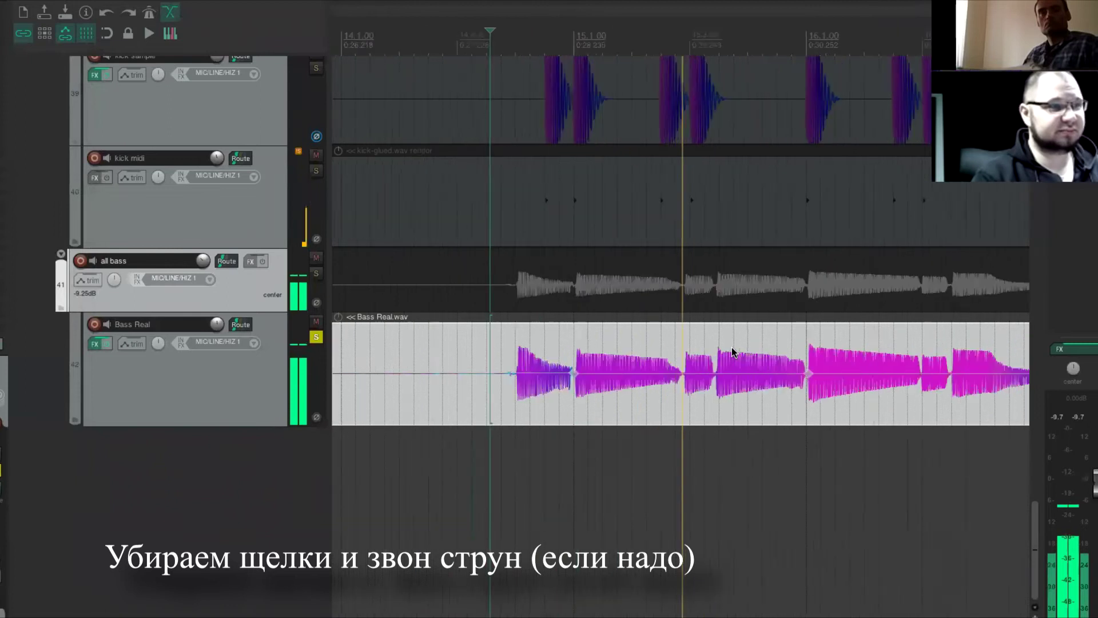
scroll(732, 347, up, 2)
scroll(732, 348, down, 5)
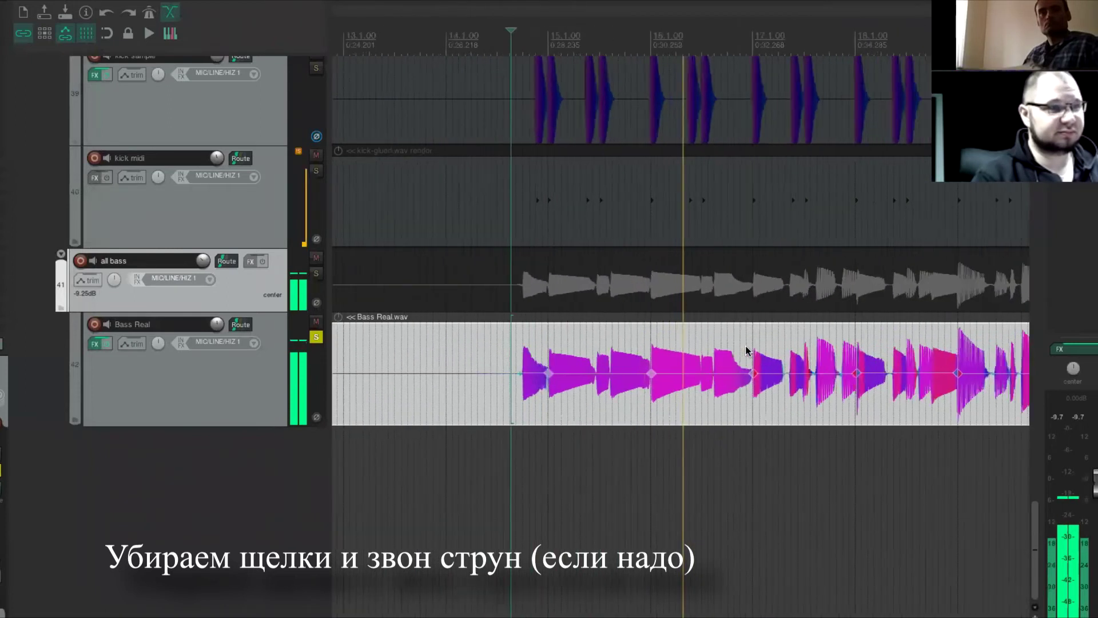
scroll(744, 357, up, 3)
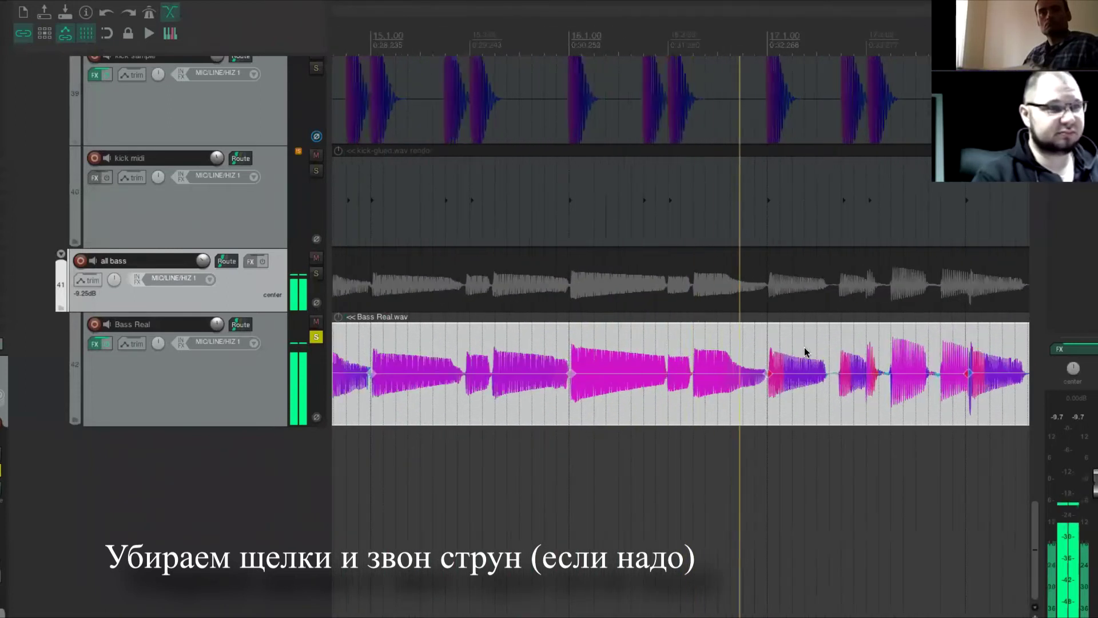
scroll(803, 354, up, 1)
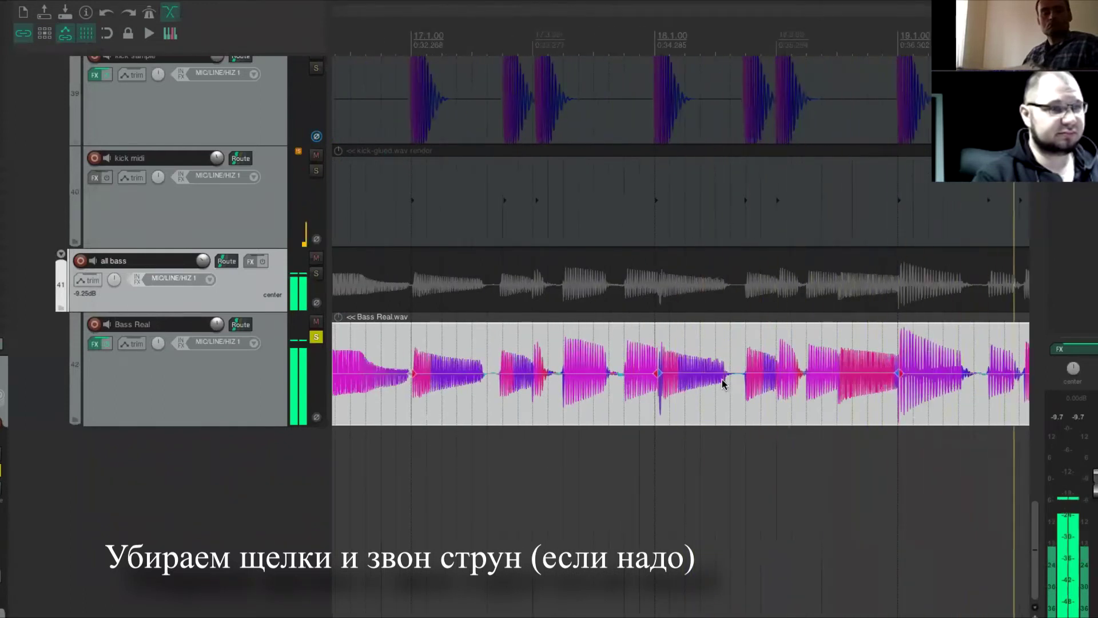
scroll(722, 379, down, 2)
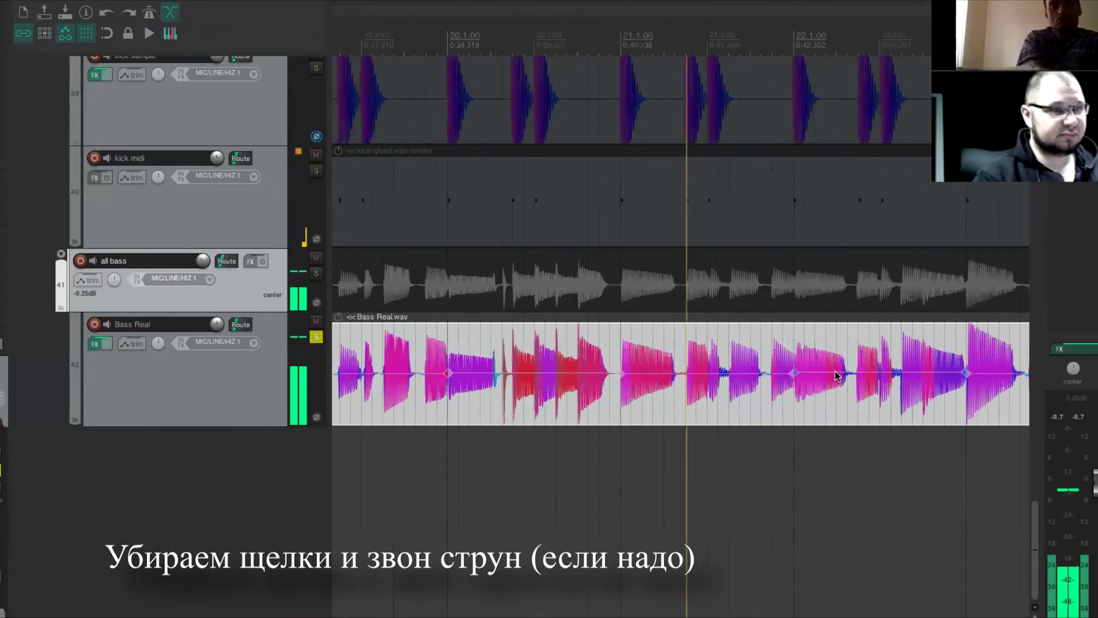
scroll(835, 374, down, 2)
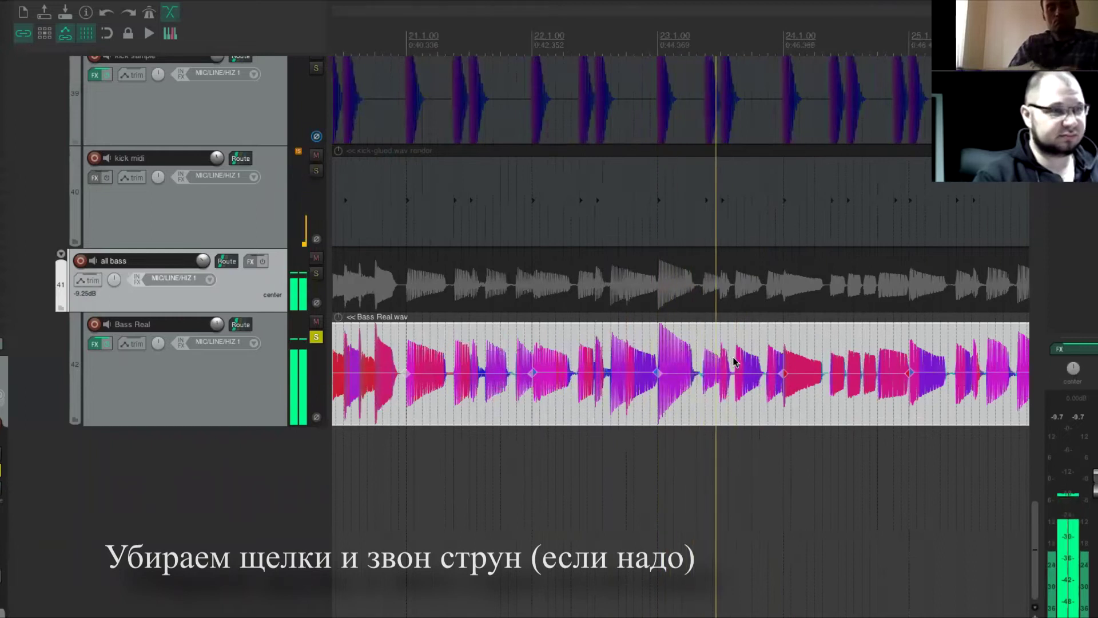
- Mark a time selection around the noisy note ending near 23.2.00 on Bass Real and play that passage
click(773, 410)
click(688, 400)
scroll(689, 400, up, 6)
click(567, 406)
key(space)
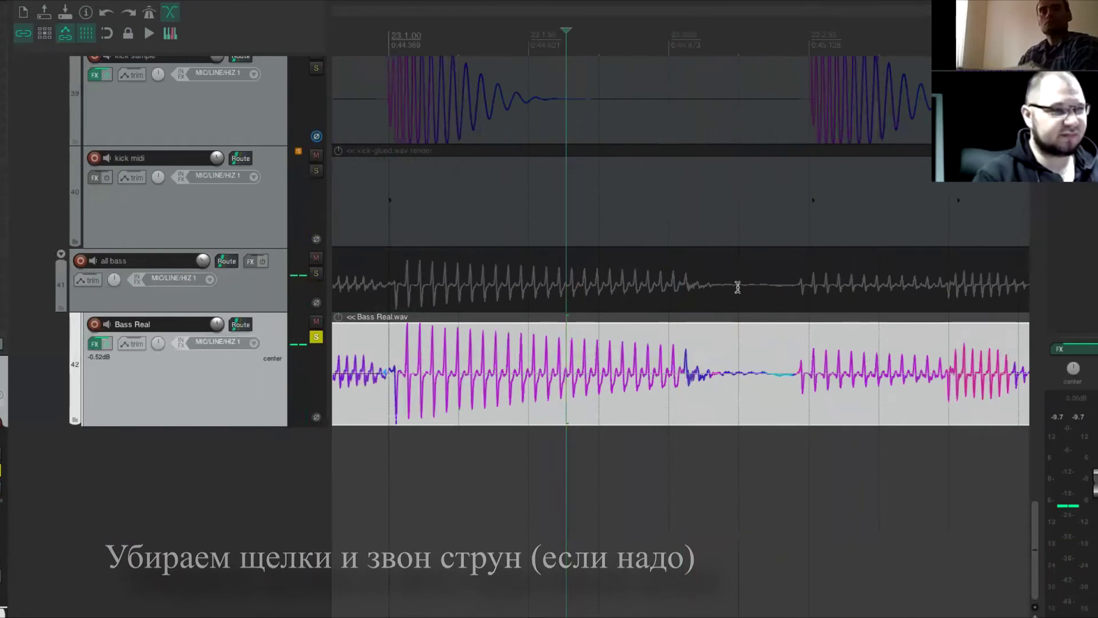
scroll(645, 138, down, 2)
drag(718, 39, 818, 44)
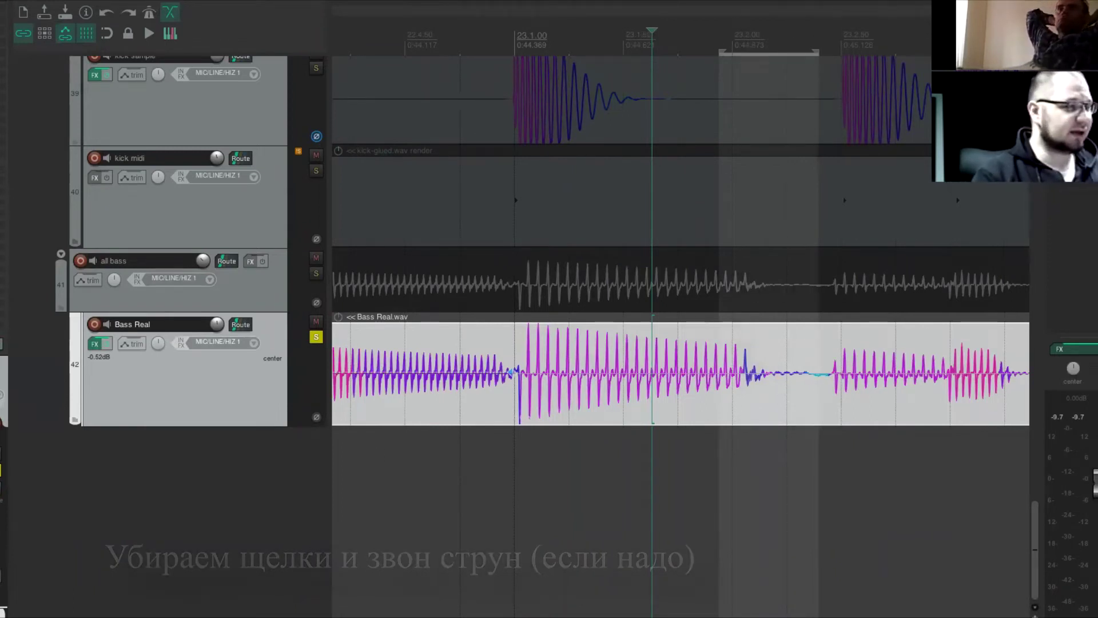
key(space)
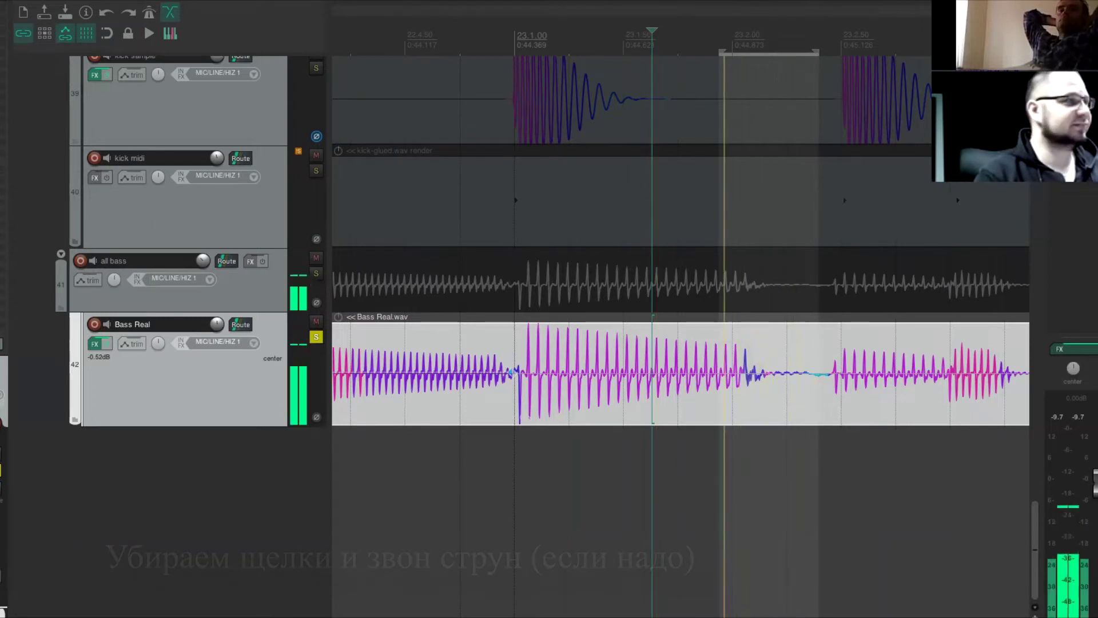
- Reopen Pro-Q 3 on Bass Real, narrow the upper bell band to Q 4.893 and boost it 8.66 dB at 1685.9 Hz
click(95, 343)
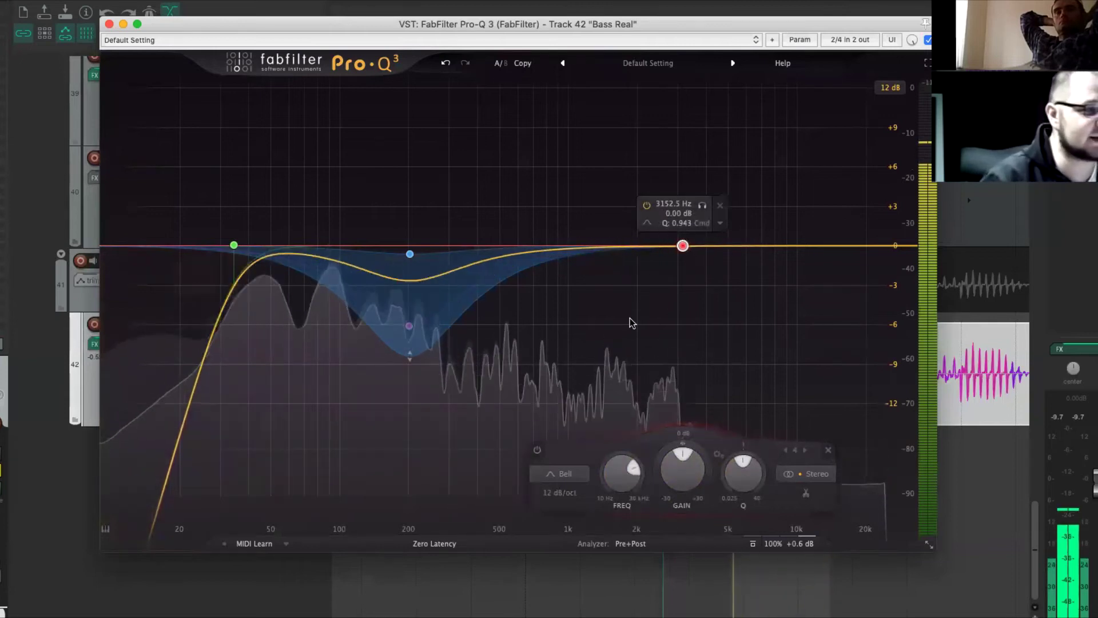
drag(682, 245, 668, 226)
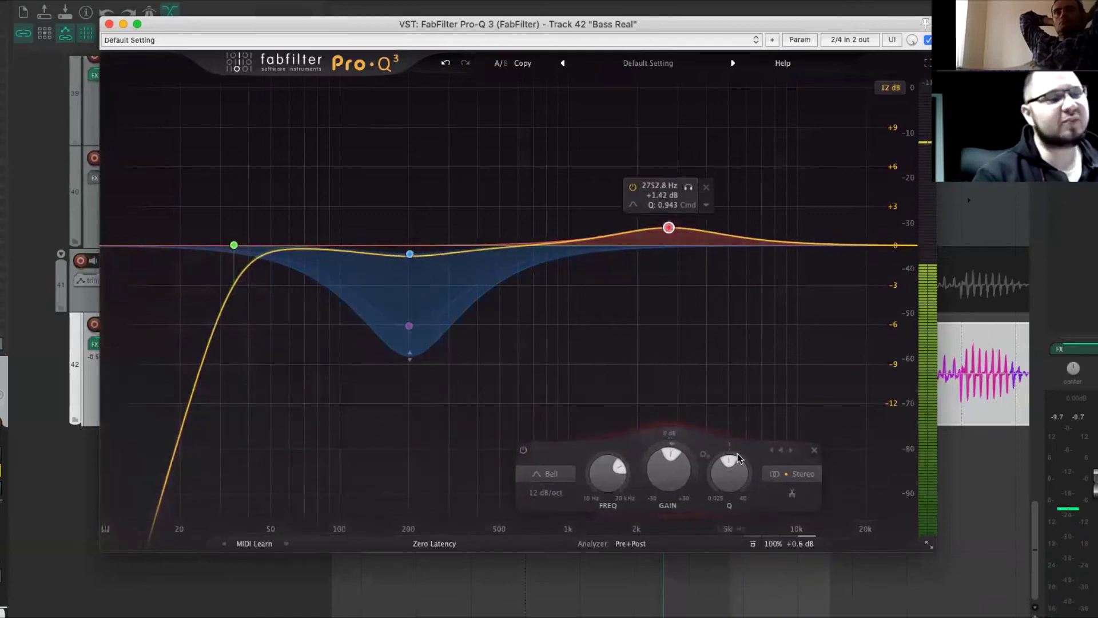
scroll(729, 483, up, 5)
drag(729, 479, 723, 453)
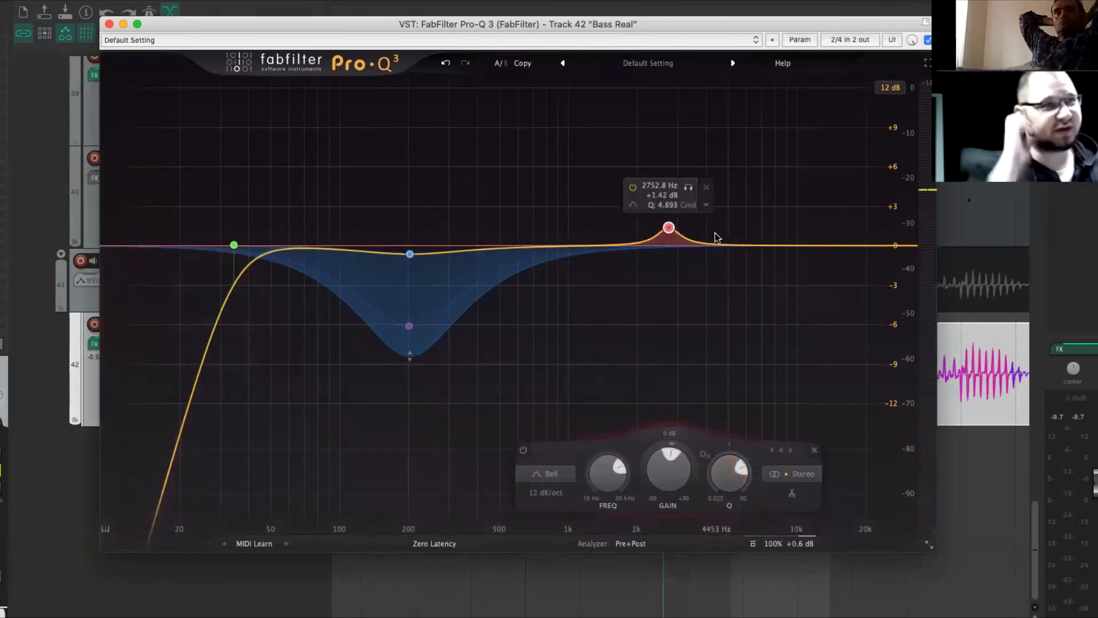
drag(669, 226, 621, 134)
key(space)
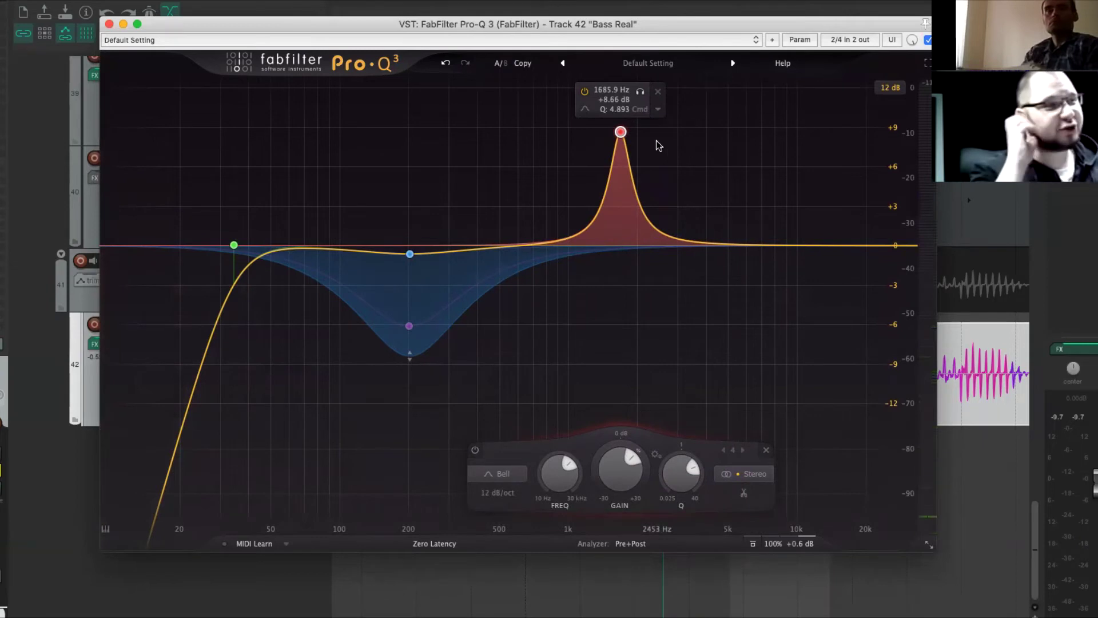
- Turn the narrow bell into a dynamic cut at 1772.7 Hz with -0.19 dB gain, reaching down to about -8 dB
drag(621, 134, 623, 343)
drag(608, 448, 595, 492)
drag(628, 346, 625, 248)
drag(625, 293, 623, 354)
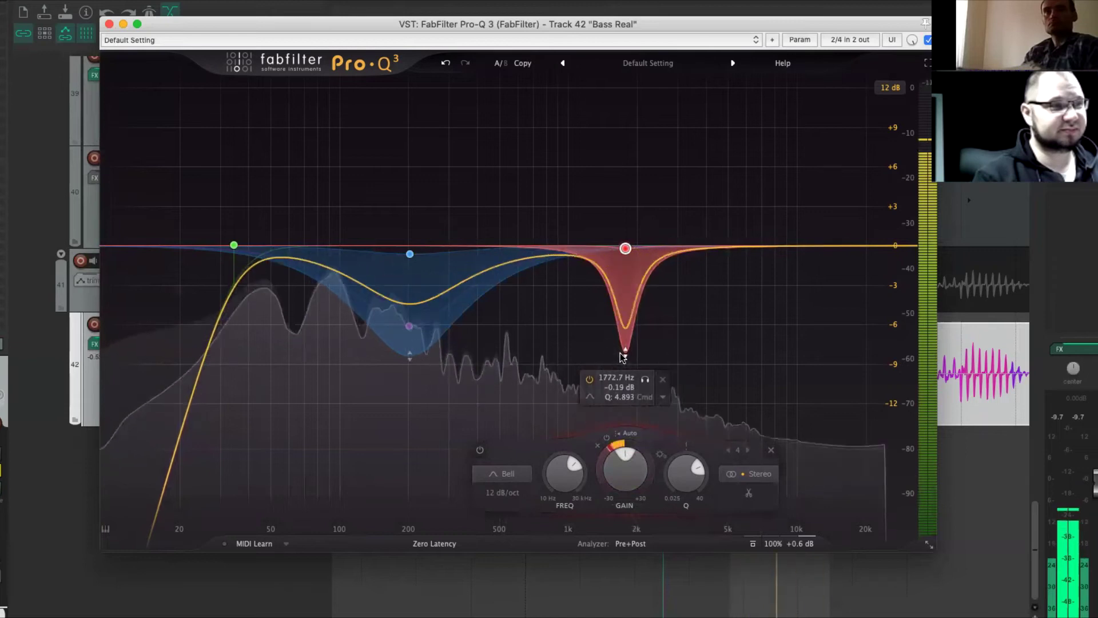
- Compare the bass during playback with the 1772.7 Hz dynamic band switched off and on
click(482, 450)
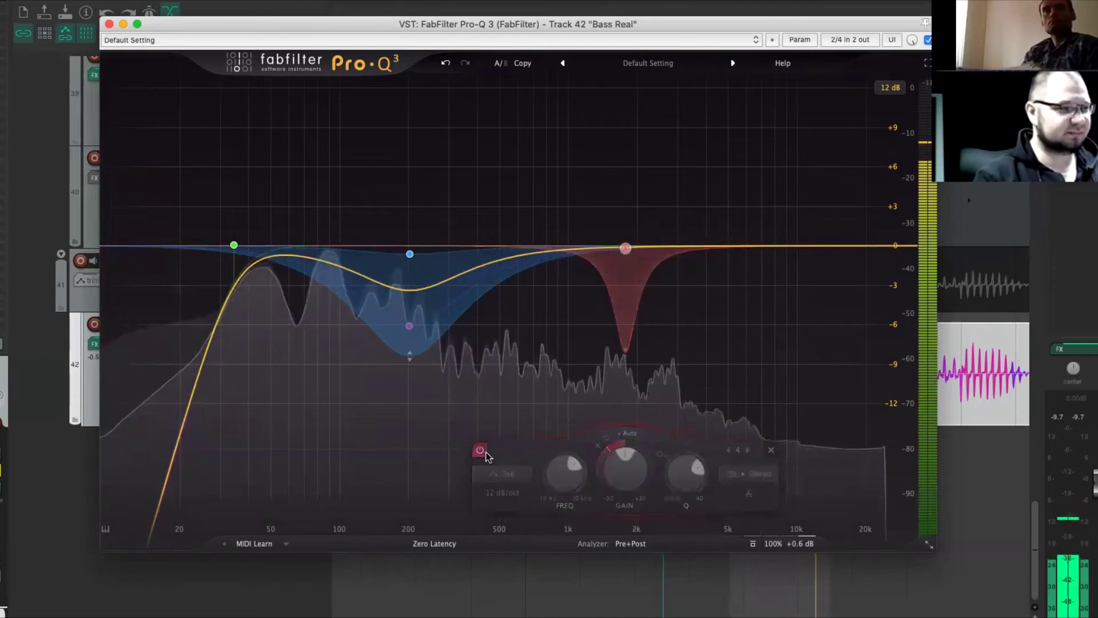
click(481, 450)
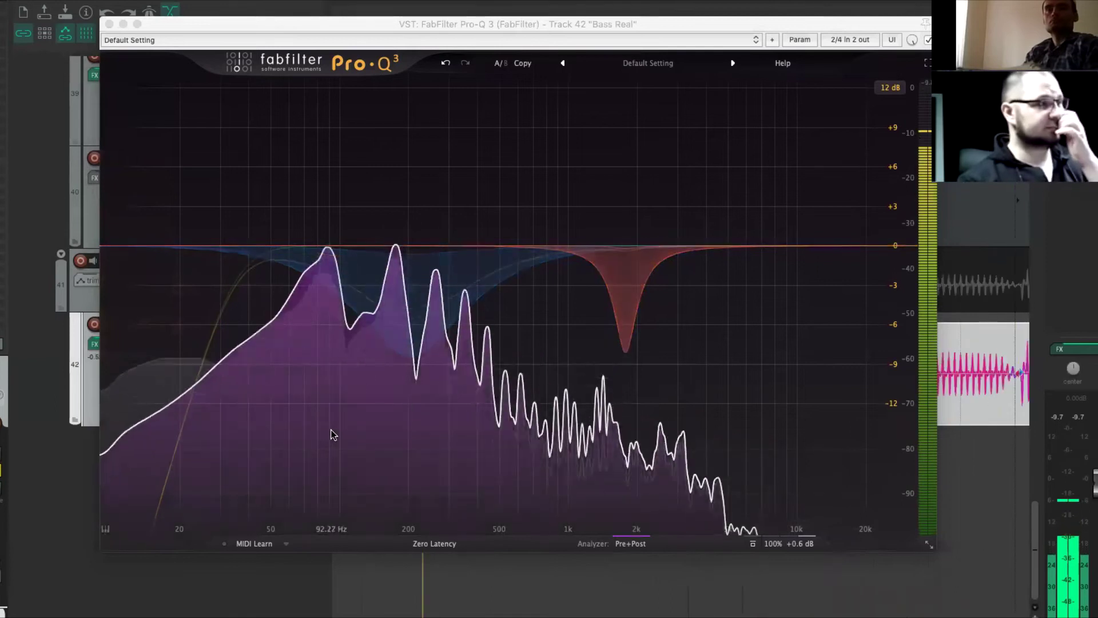
mouse_move(661, 346)
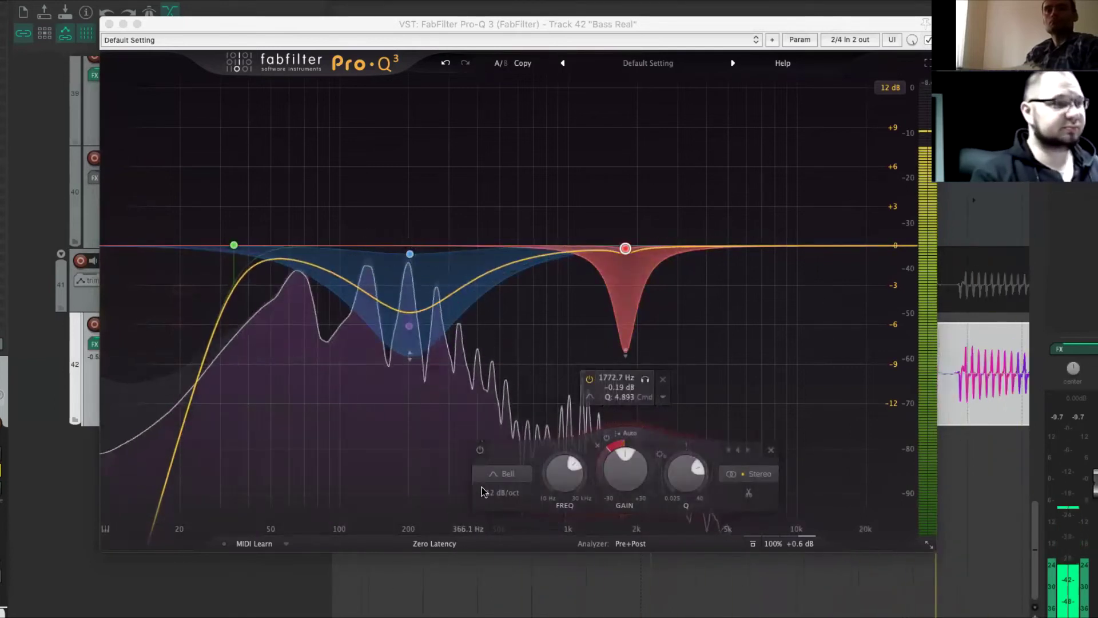
click(480, 450)
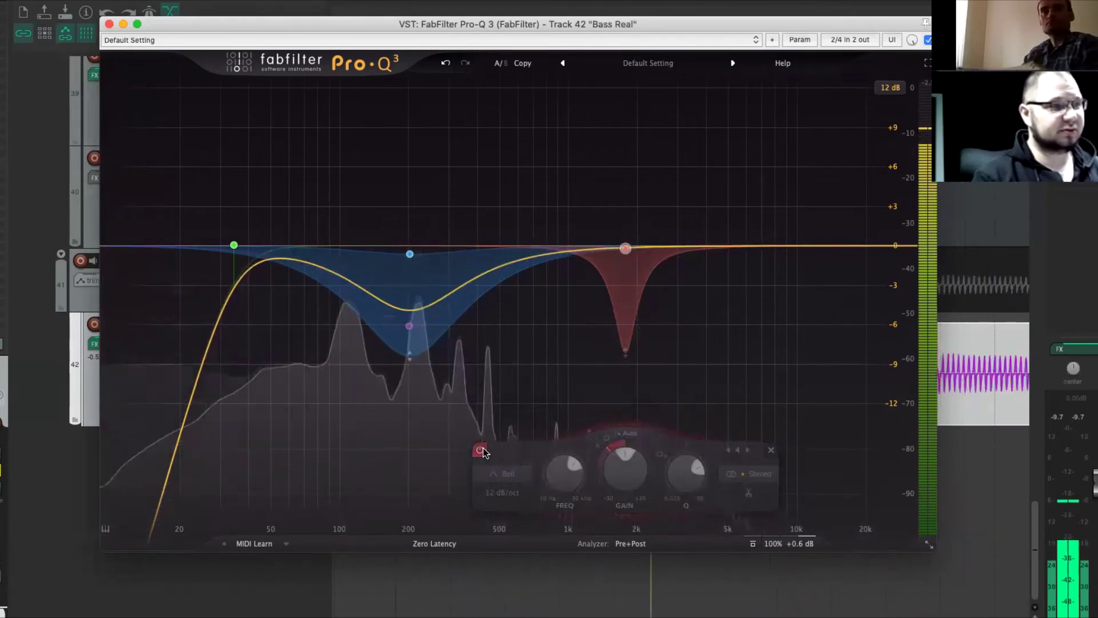
click(480, 450)
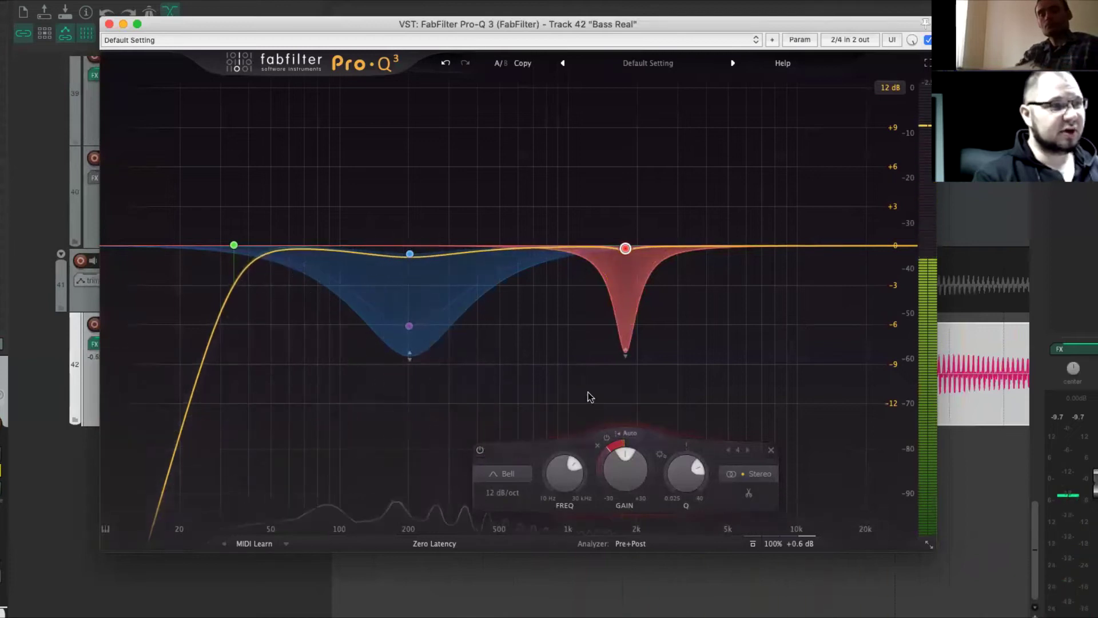
- Disable the 1772.7 Hz dynamic band and close the Pro-Q 3 window
mouse_move(578, 374)
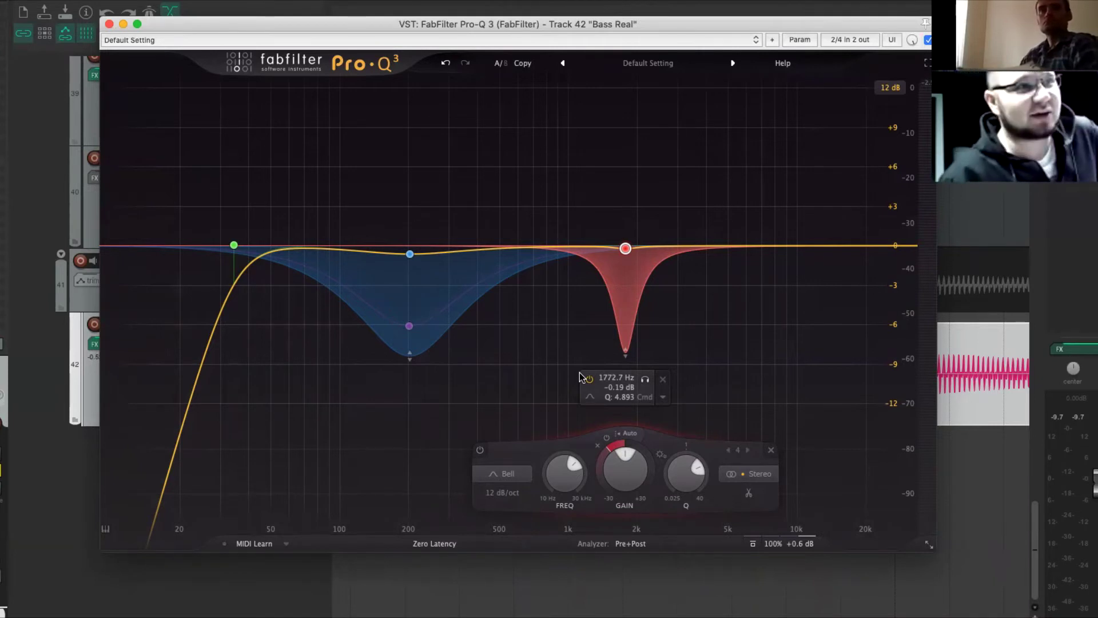
click(480, 450)
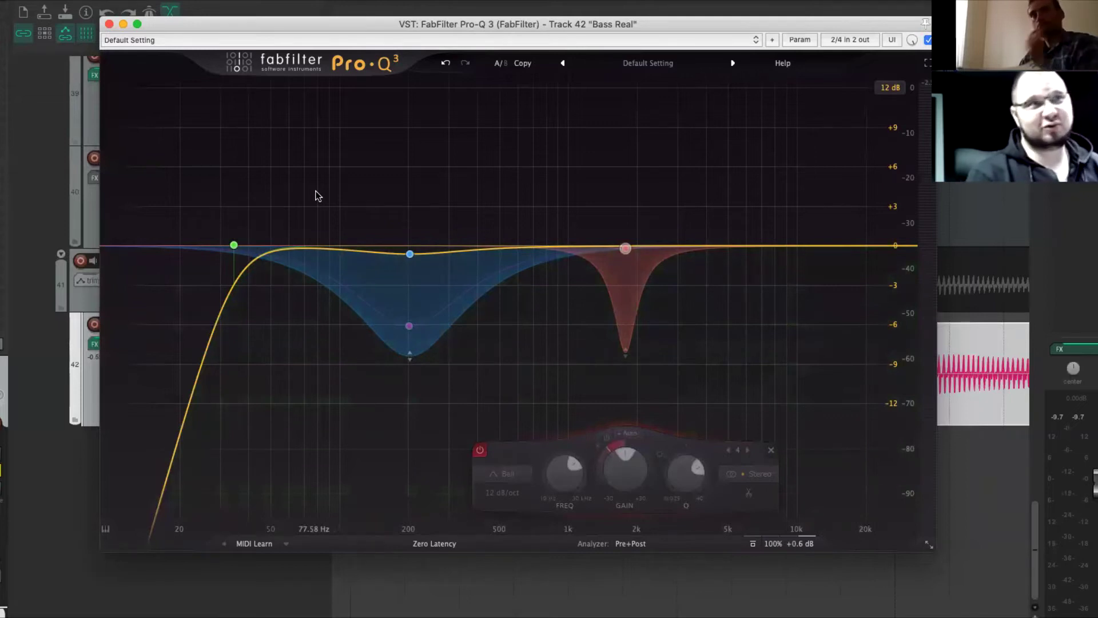
click(109, 24)
- Play the bass from the beginning of its part just before bar 15, checking its overall dynamics, and stop playback
scroll(605, 475, down, 15)
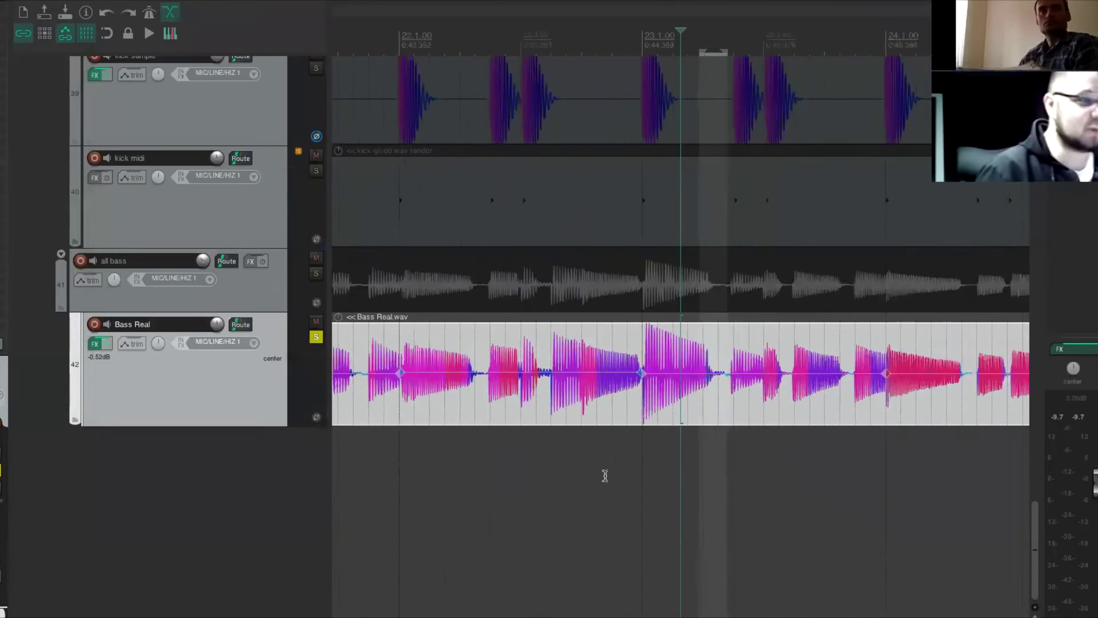
scroll(520, 245, down, 3)
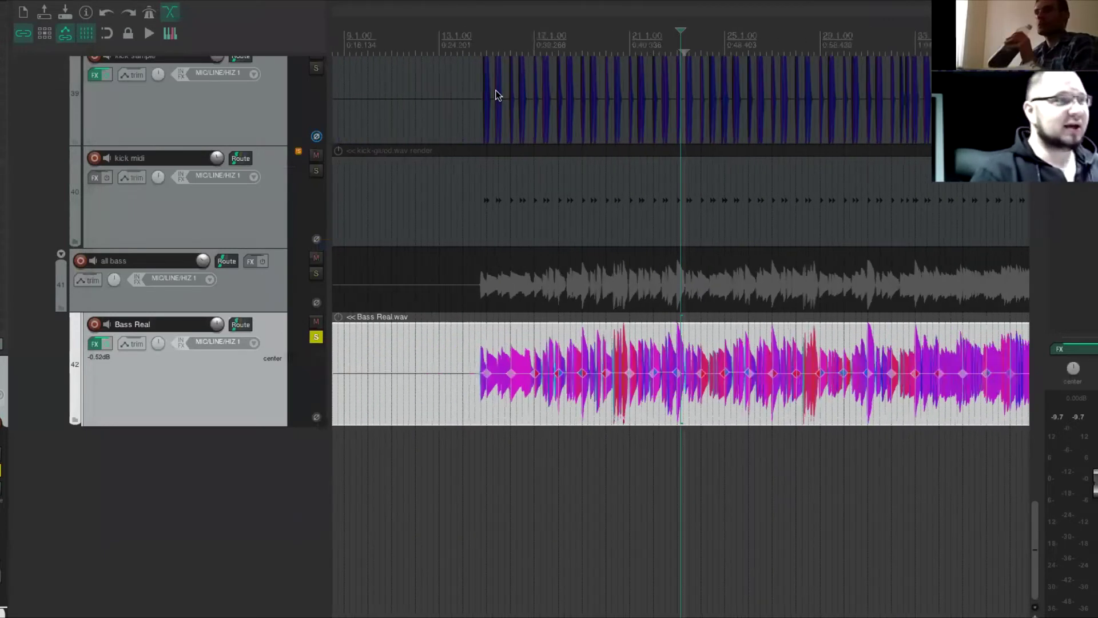
key(space)
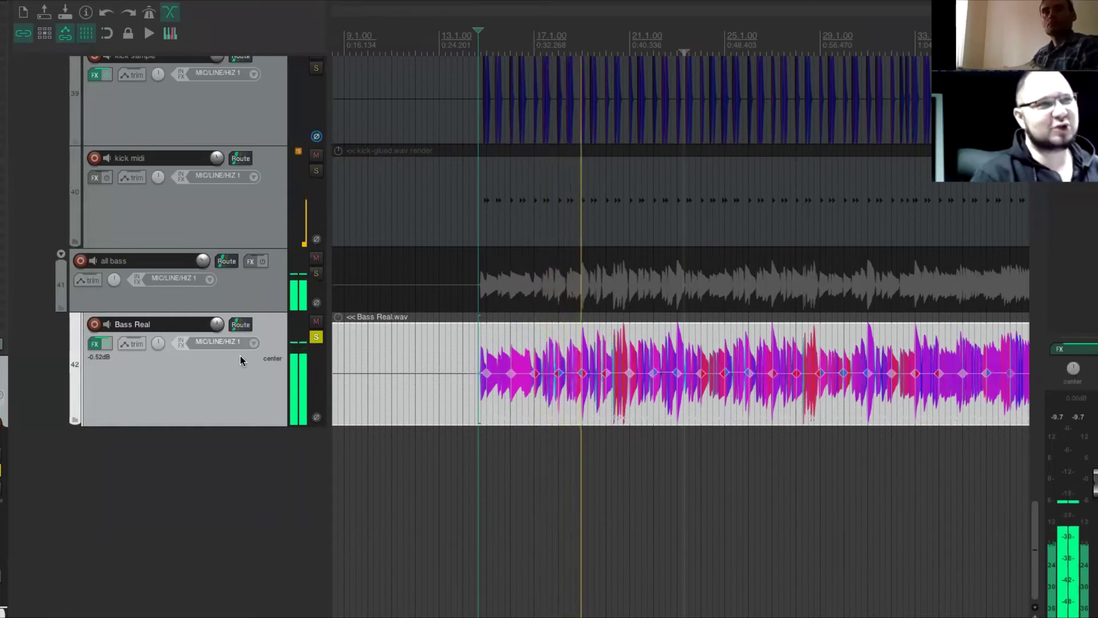
key(space)
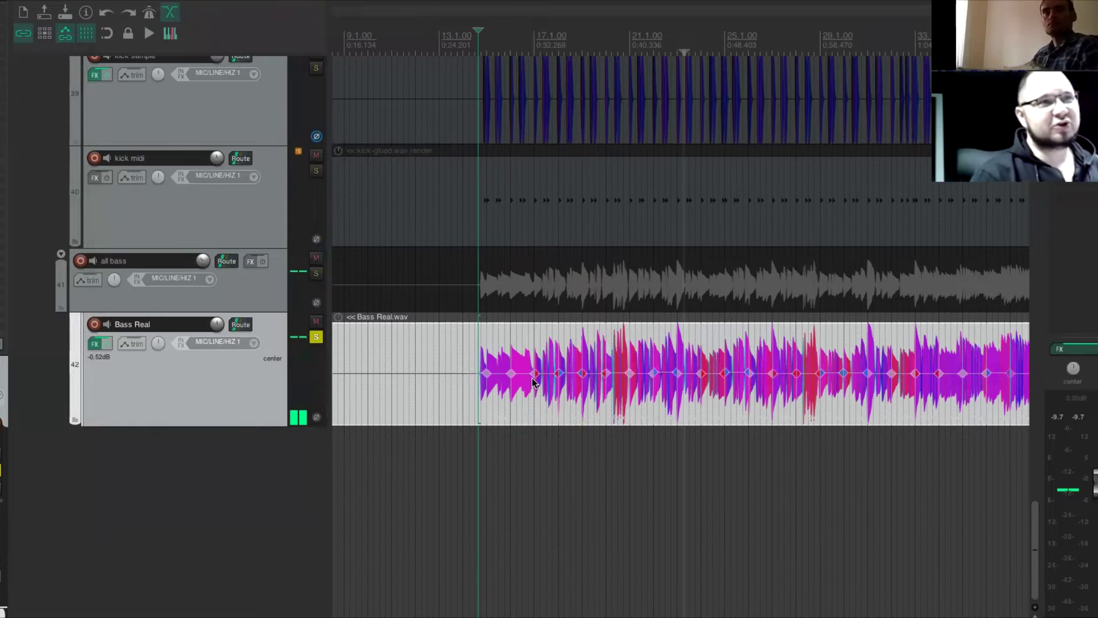
scroll(540, 418, up, 5)
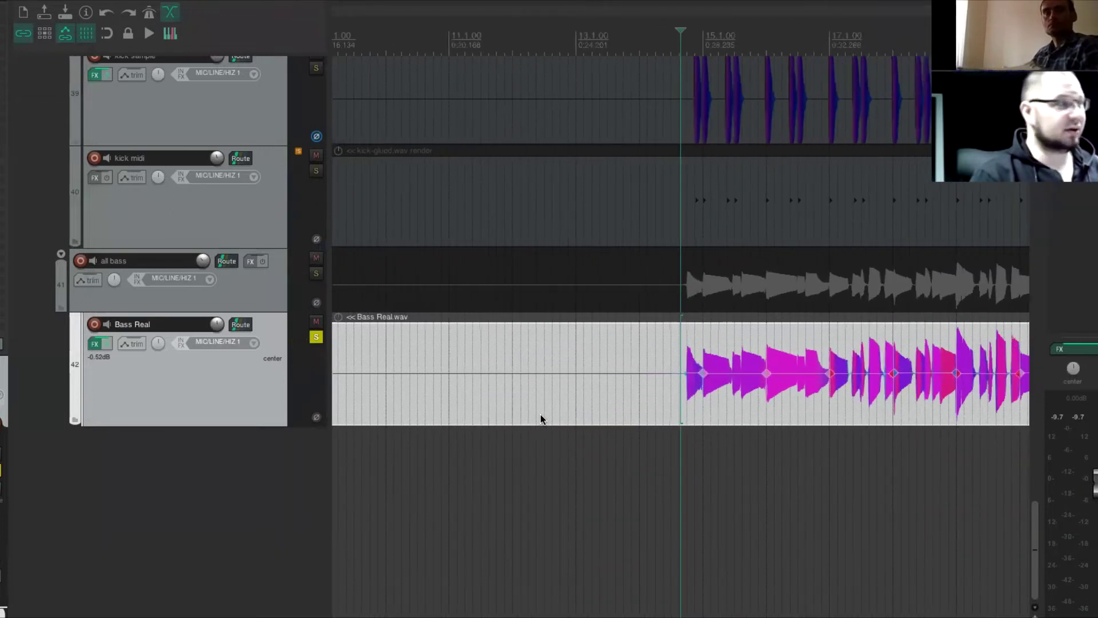
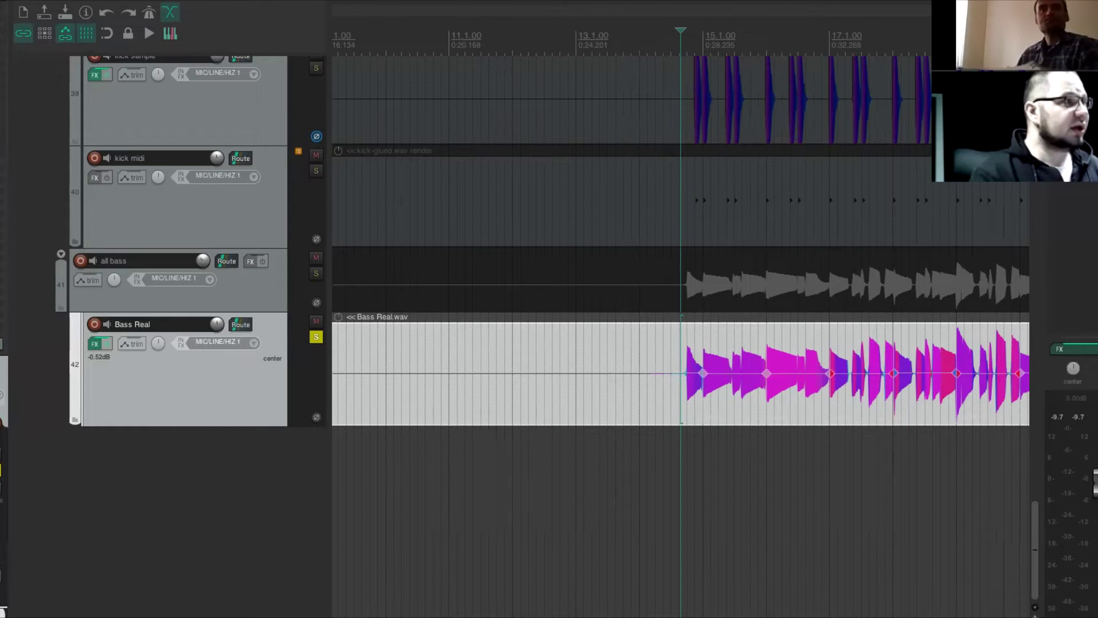
- Add the Overloud Gem Comp LA compressor to the Bass Real track's effect chain after the equalizer
click(95, 343)
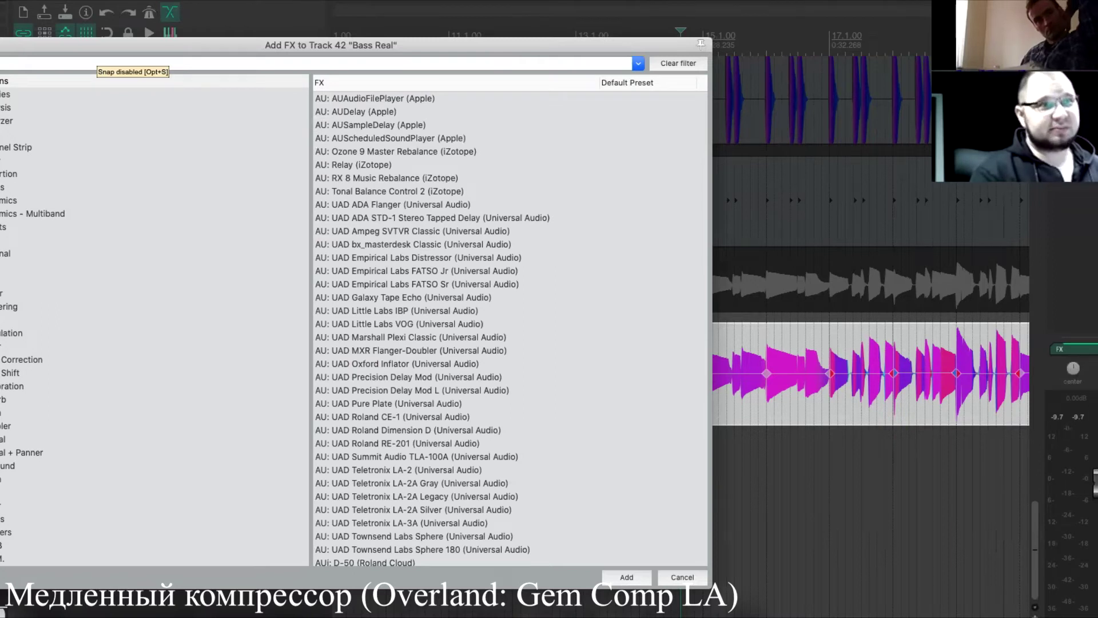
text(gem)
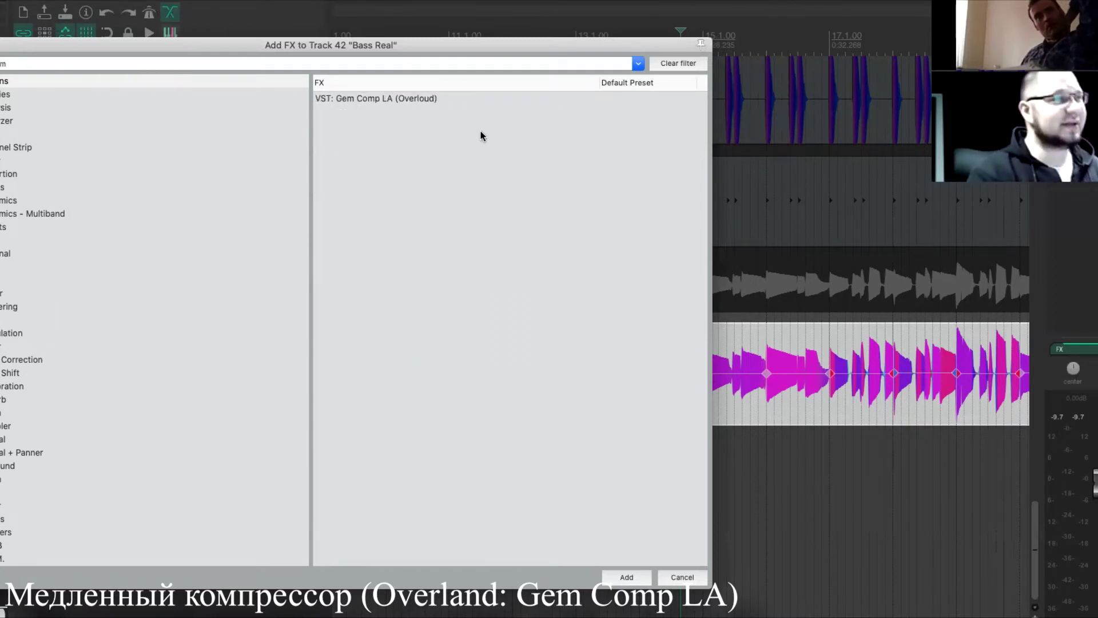
click(444, 101)
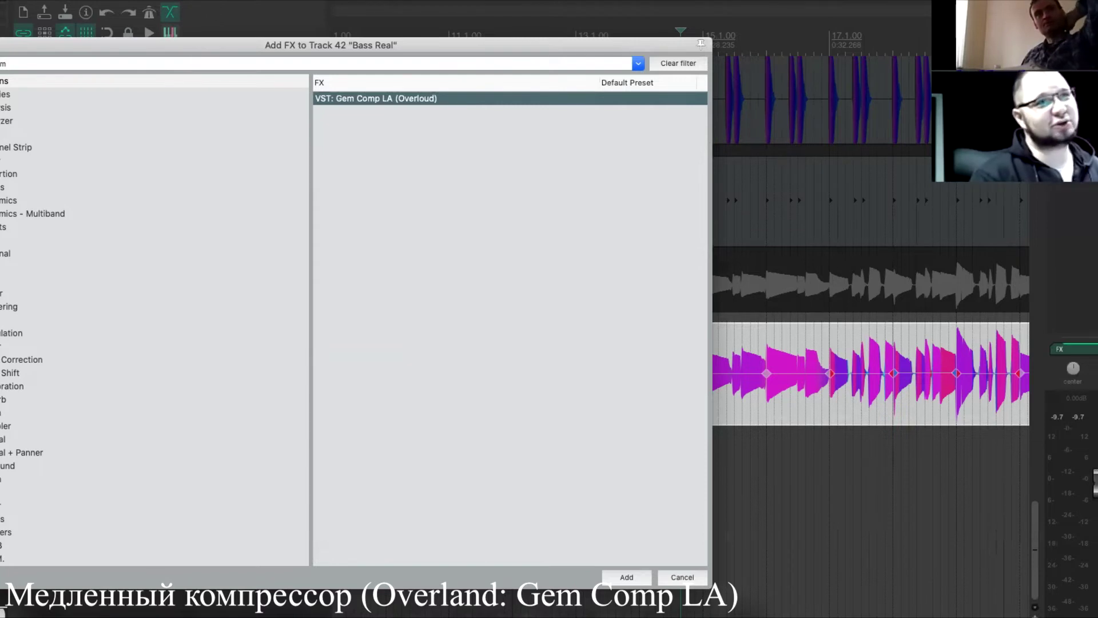
key(Return)
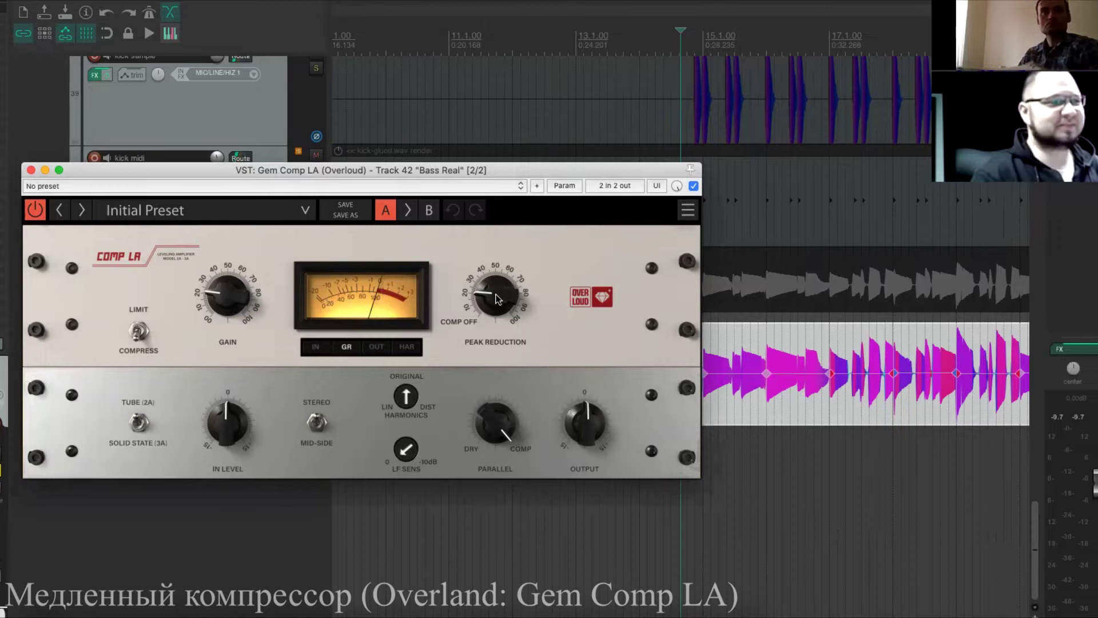
- Set Comp LA's peak reduction to about 80 and gain to about 60 while playing the bass, comparing against bypass
click(691, 53)
key(space)
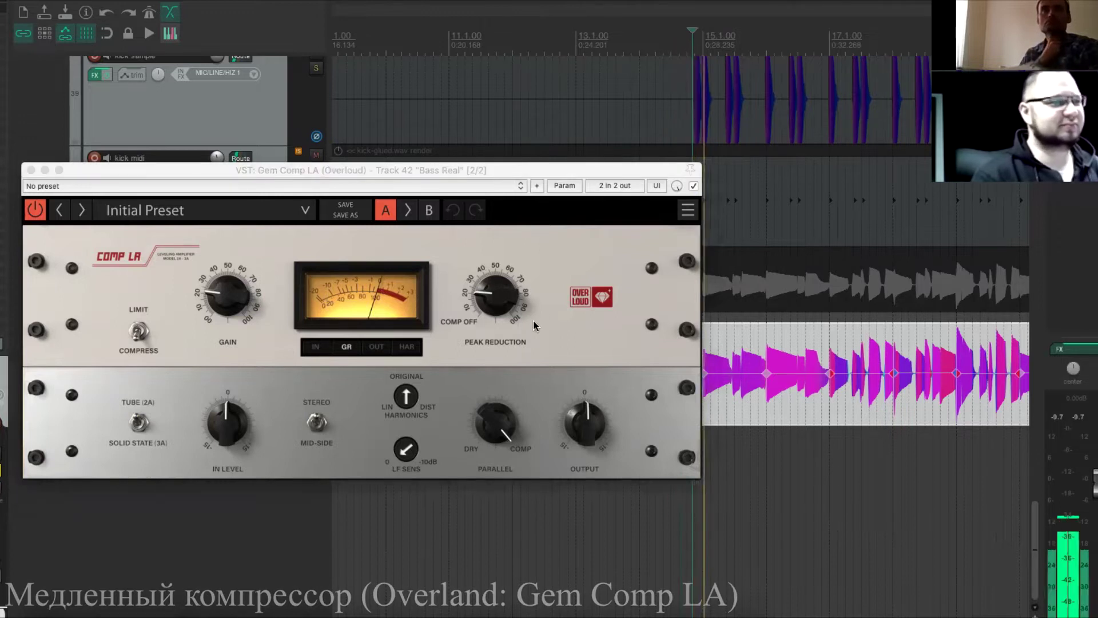
drag(490, 300, 490, 261)
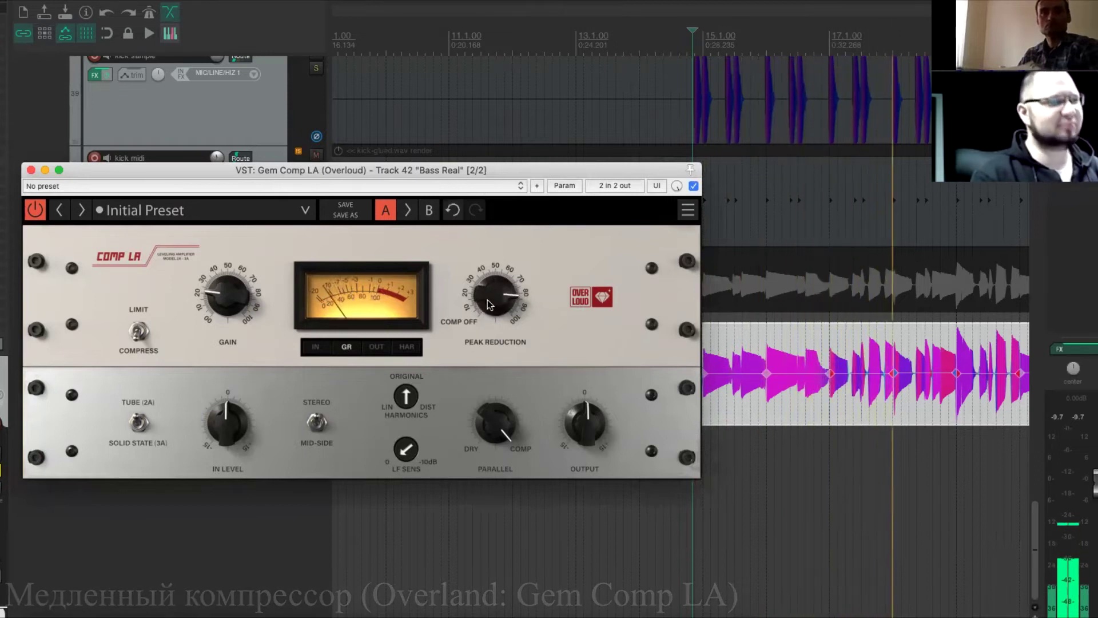
drag(227, 294, 227, 276)
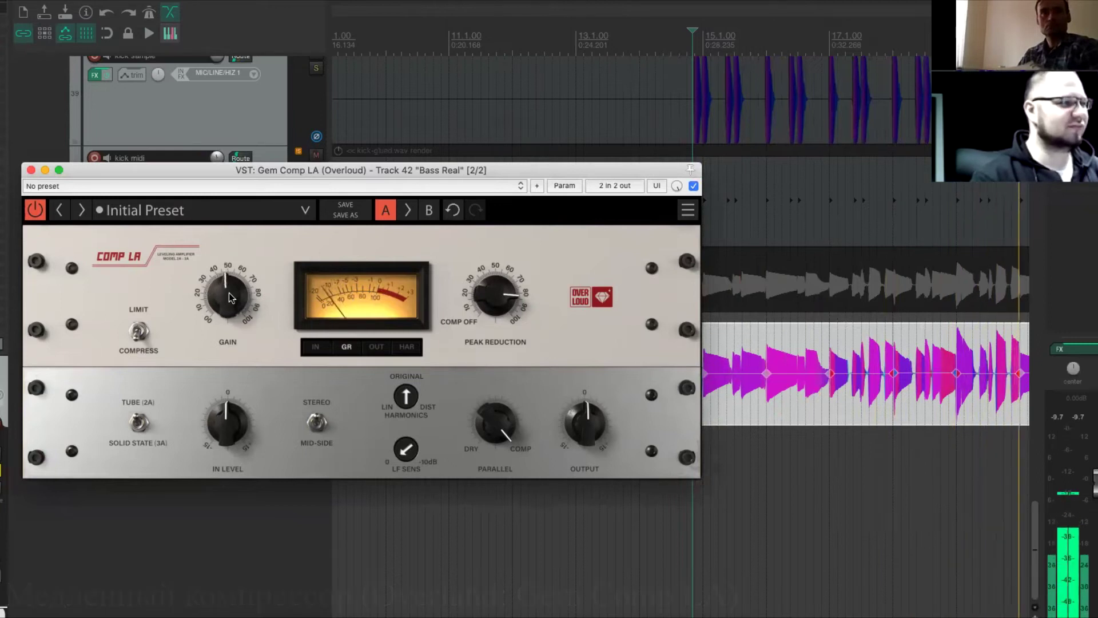
click(694, 187)
click(693, 185)
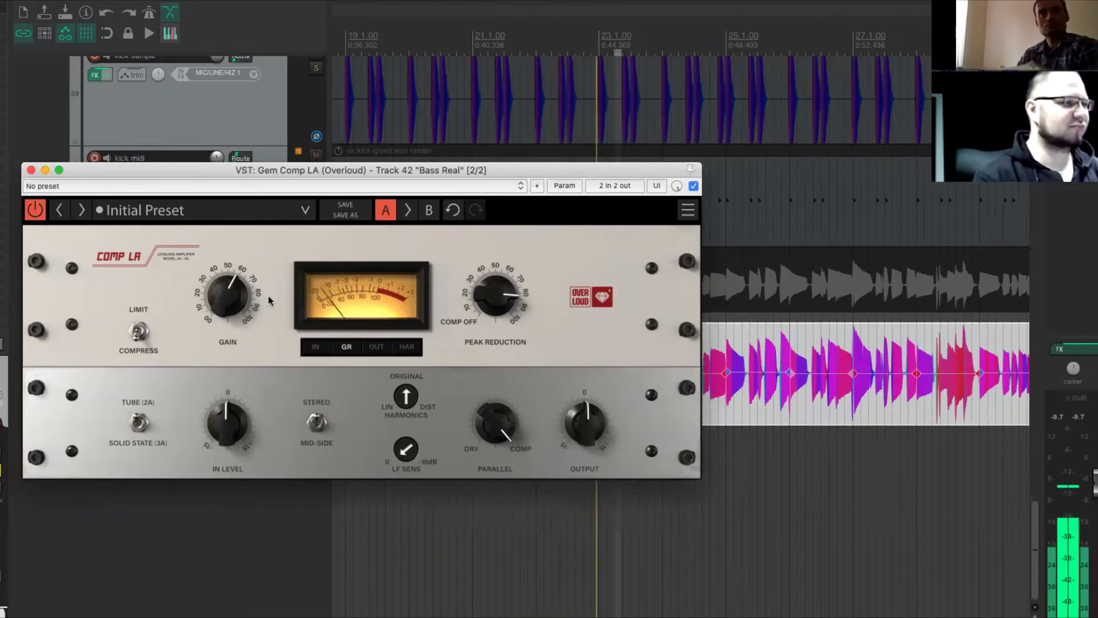
- Compare the bass with Comp LA active and bypassed, playing around bar 23 and again from just before bar 15
click(693, 186)
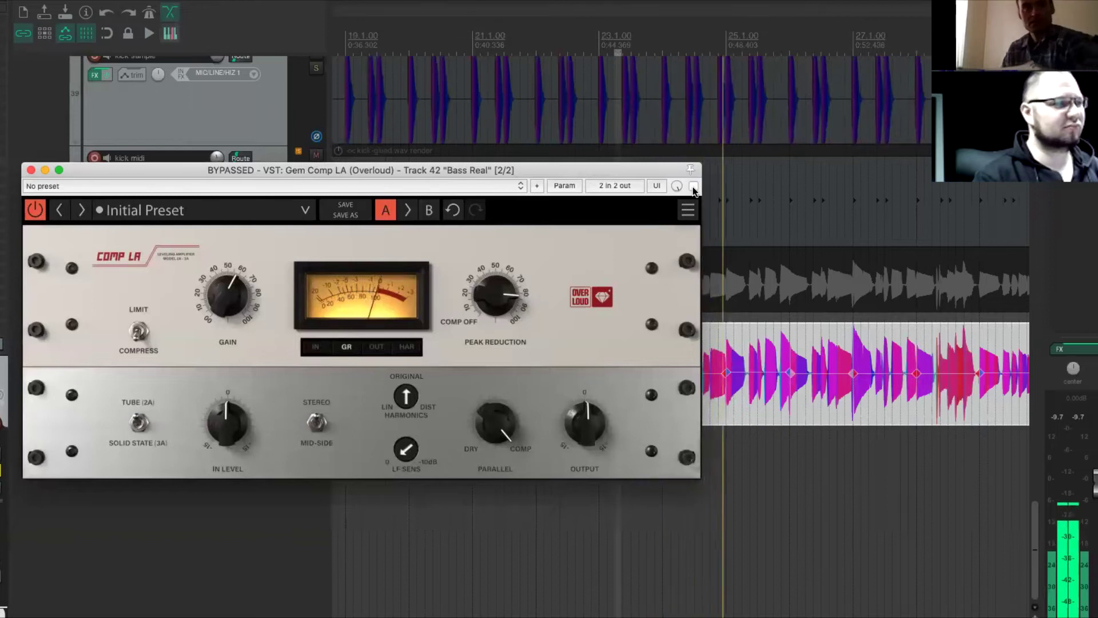
click(694, 186)
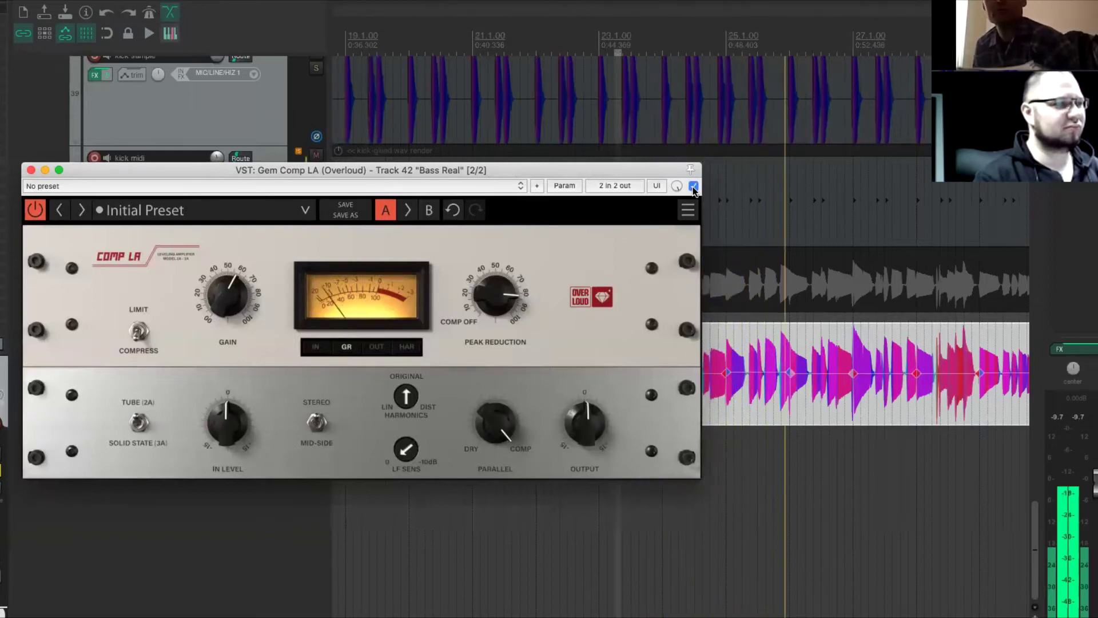
key(space)
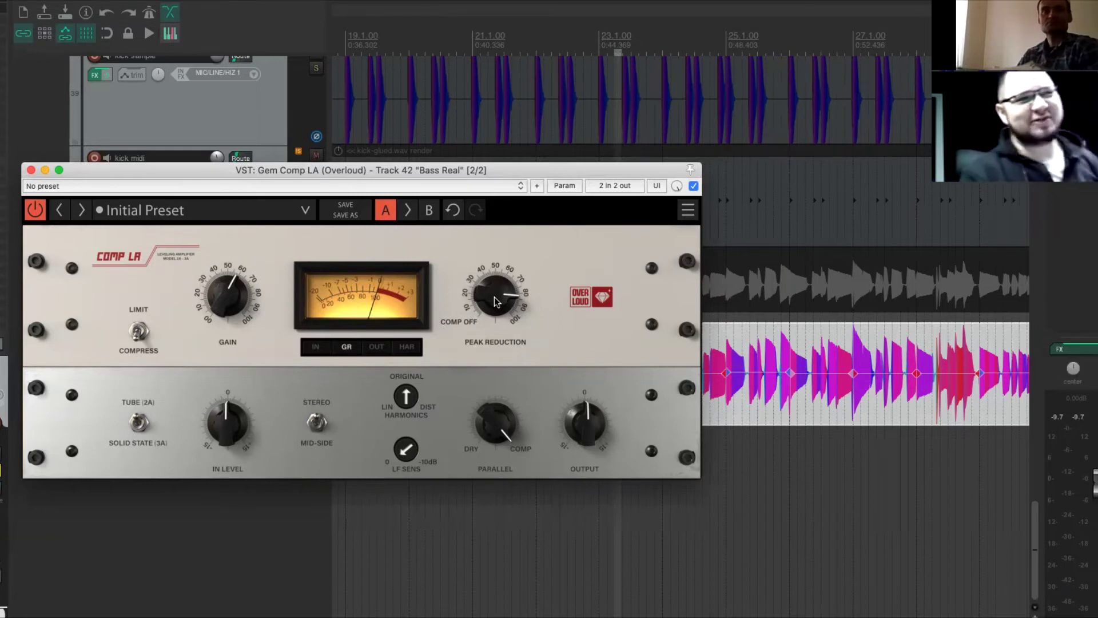
key(space)
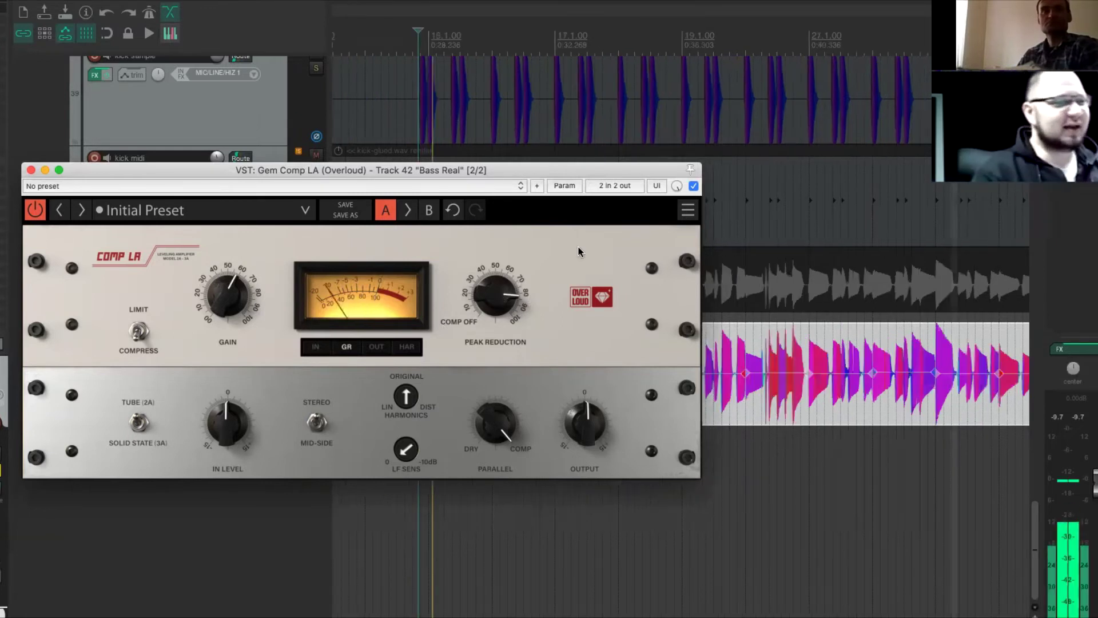
click(693, 186)
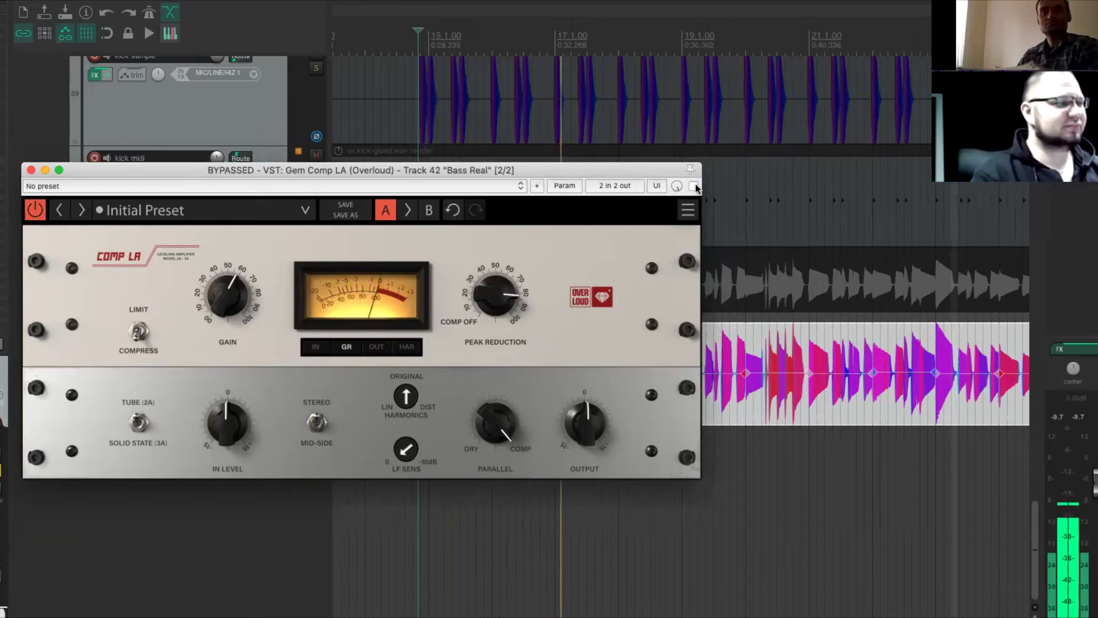
click(693, 186)
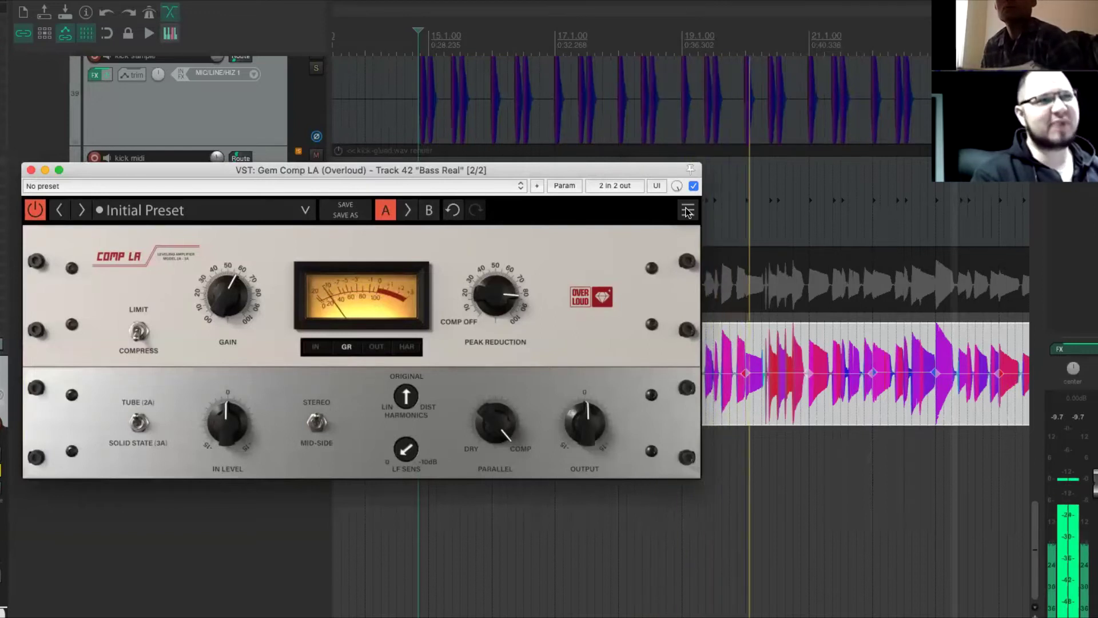
key(space)
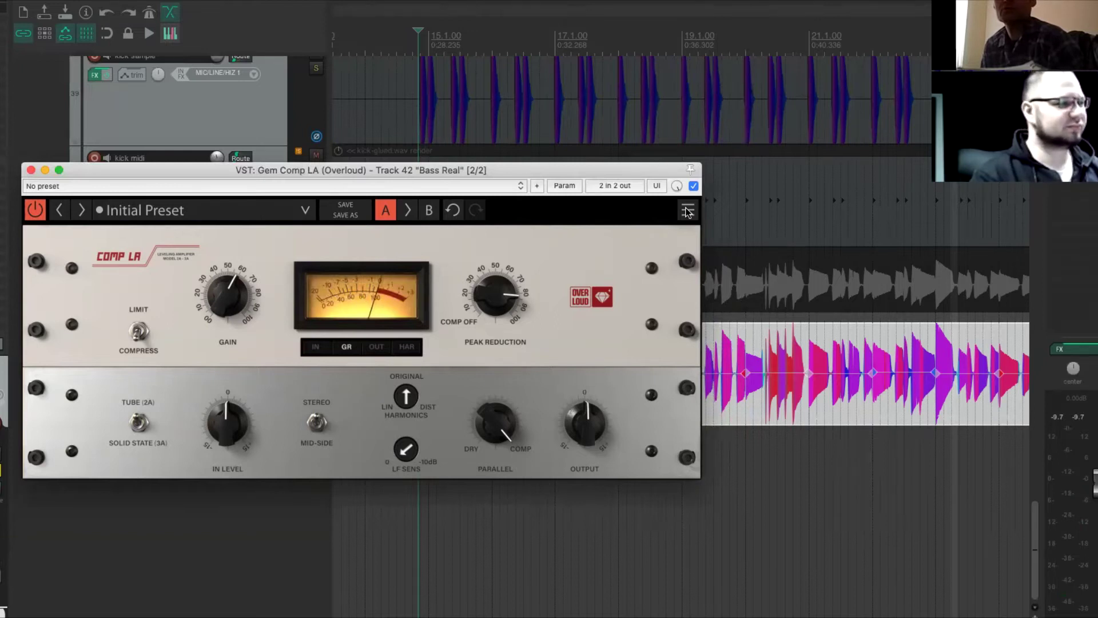
key(space)
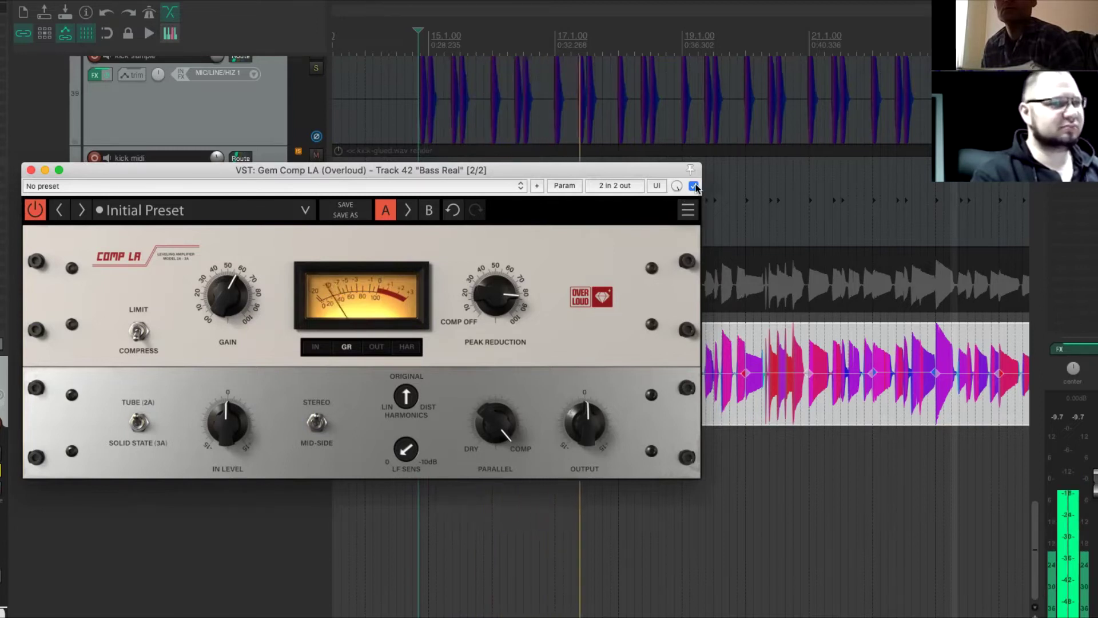
click(694, 185)
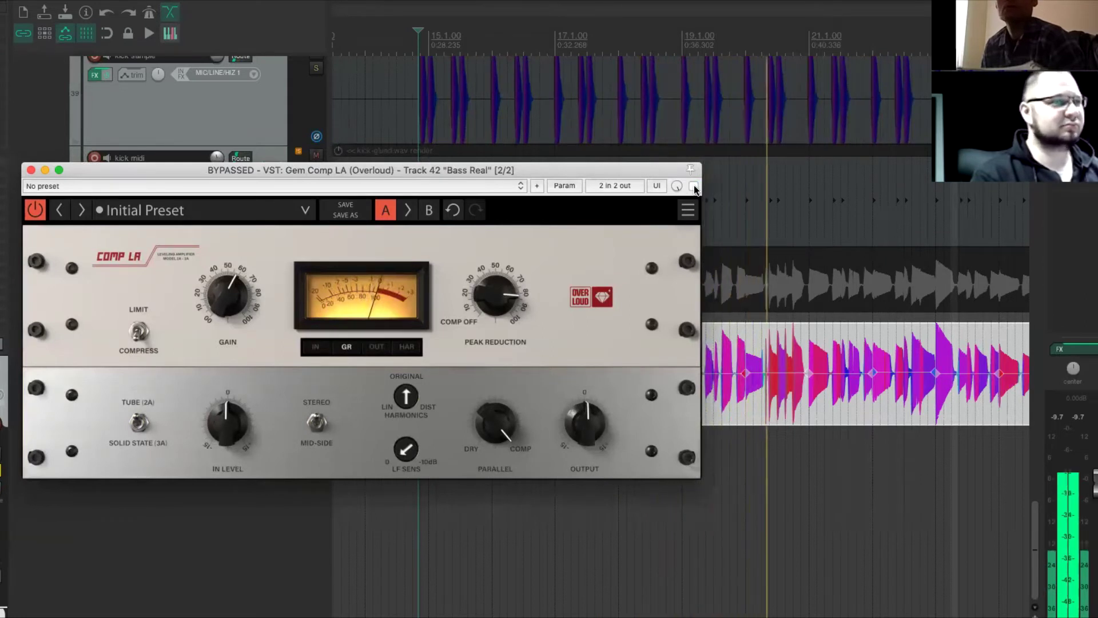
click(694, 185)
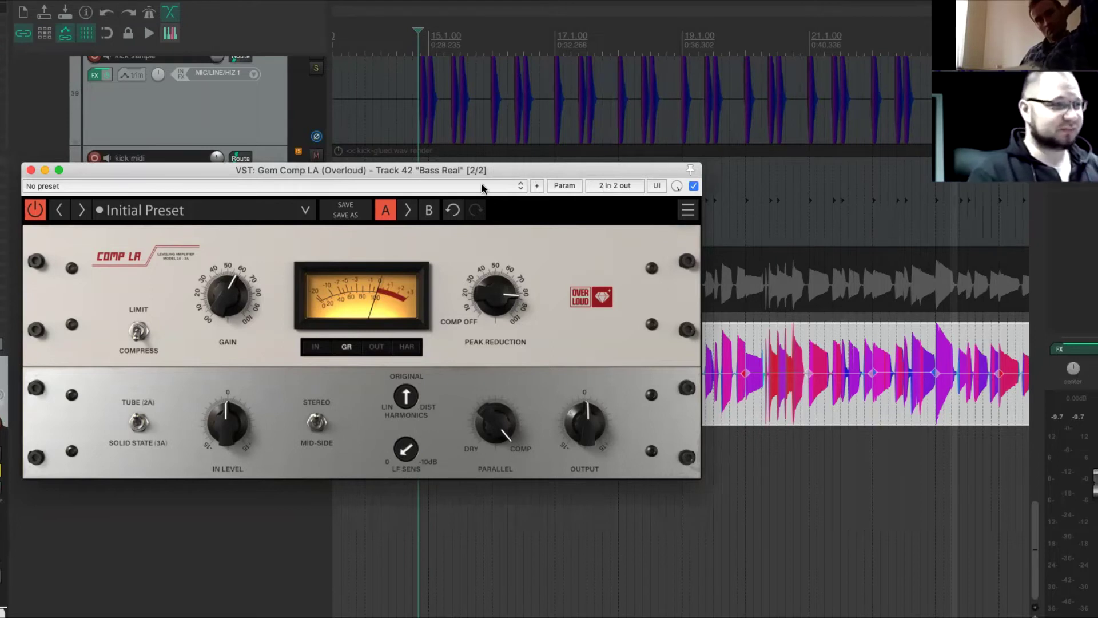
- Move the Comp LA window clear of the waveform and play the bass from slightly ahead of its first note before bar 15
drag(549, 171, 246, 216)
drag(807, 173, 856, 151)
mouse_move(673, 184)
mouse_down()
mouse_move(652, 177)
mouse_move(652, 189)
mouse_up()
drag(600, 370, 237, 342)
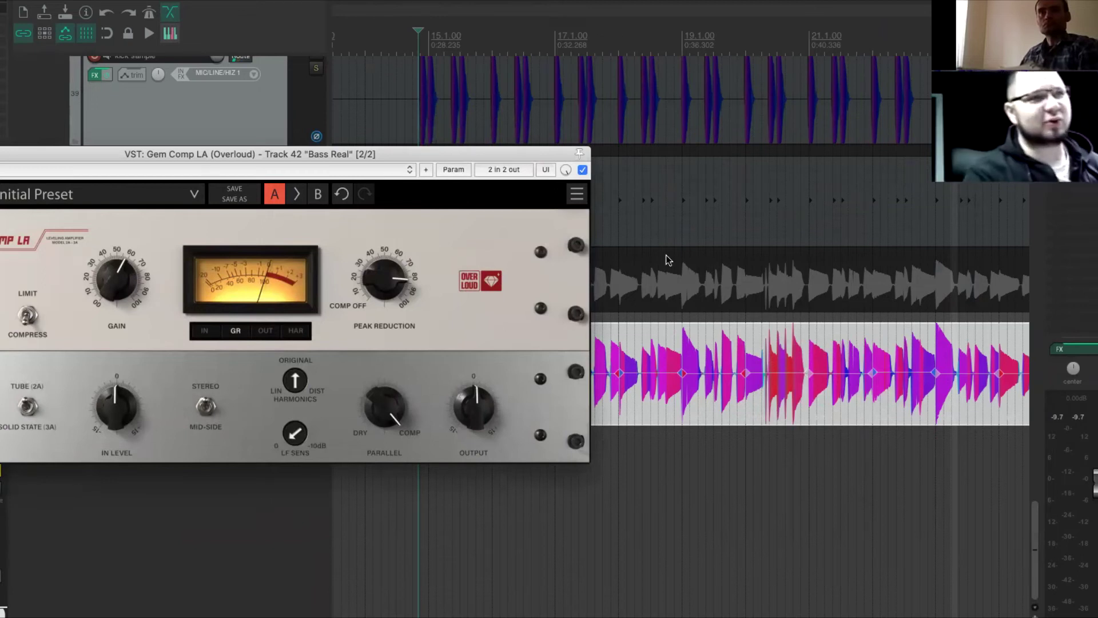
drag(436, 174, 351, 430)
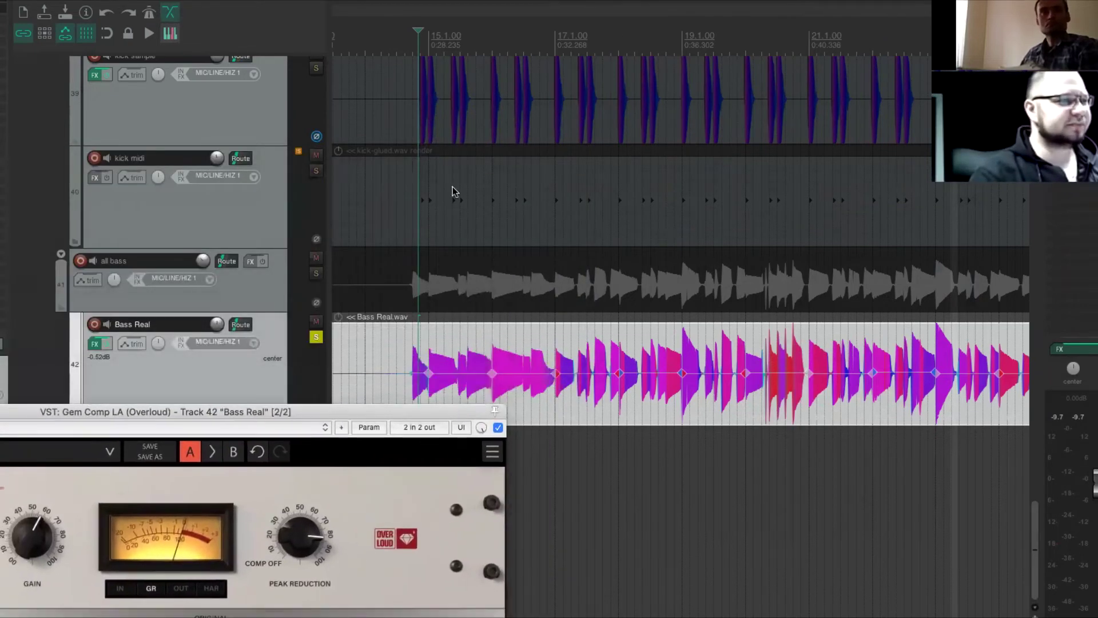
click(390, 41)
key(space)
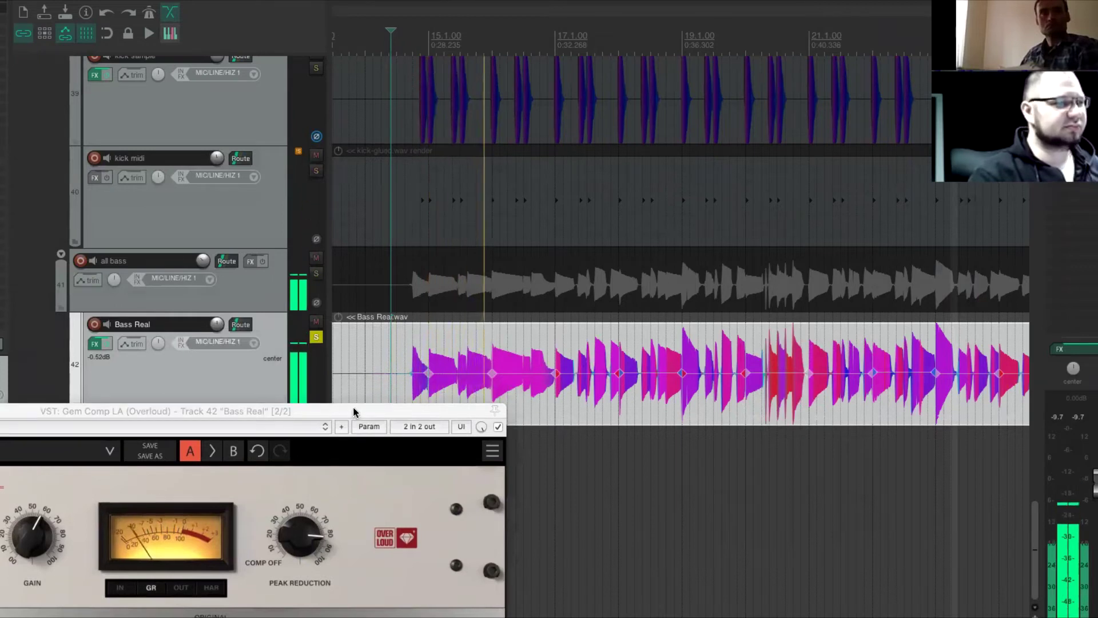
drag(355, 412, 423, 162)
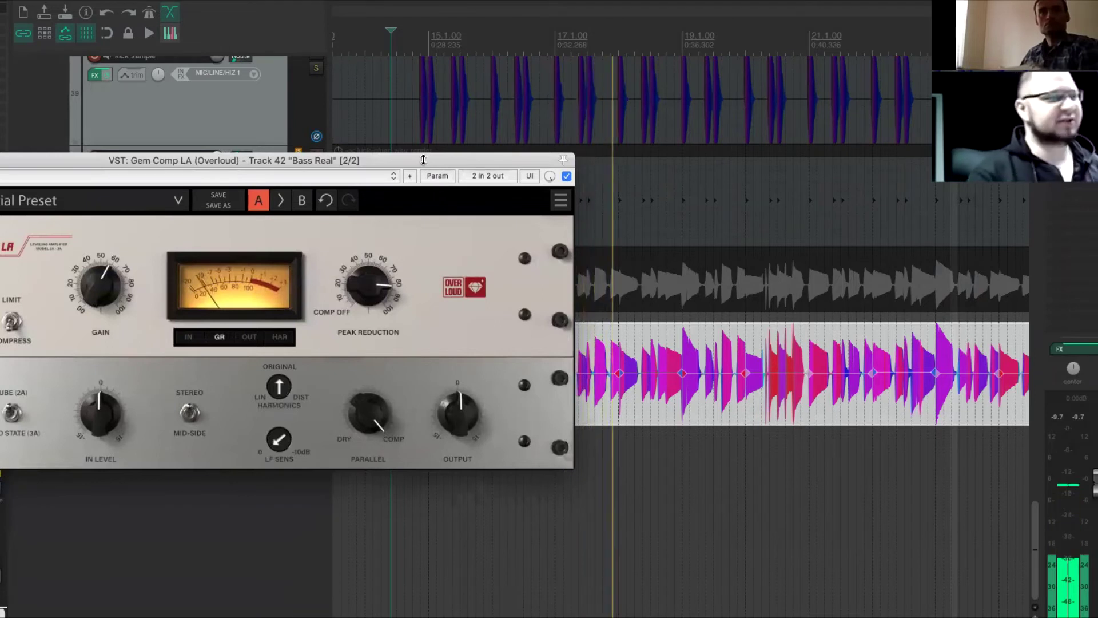
key(space)
- Set Comp LA's wet mix to 75% and compare it against bypass while playing the bass
mouse_move(549, 176)
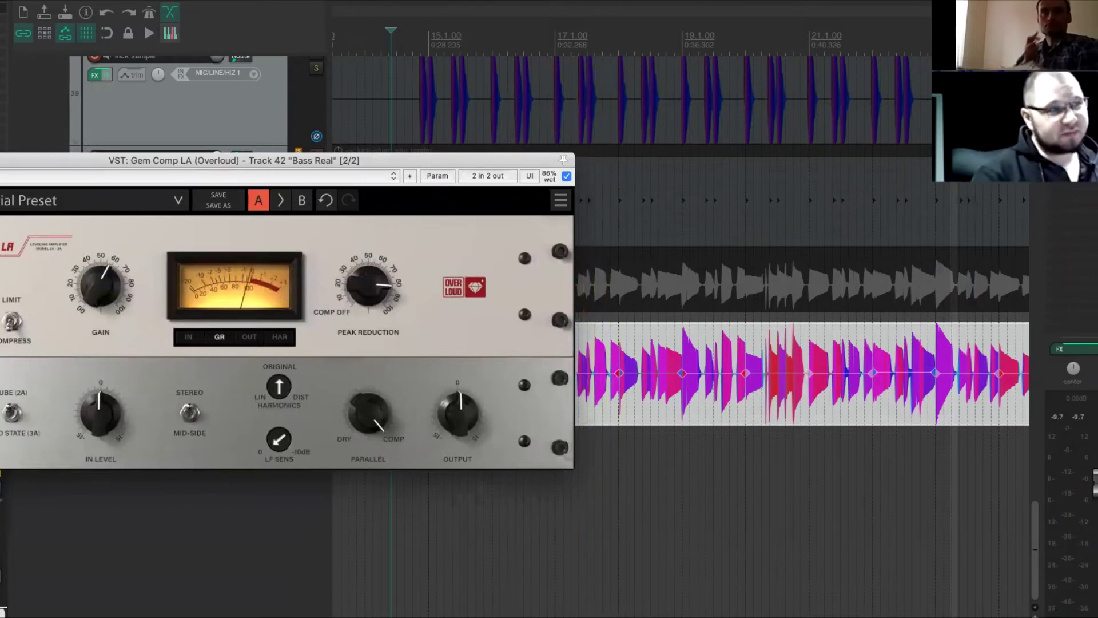
scroll(550, 175, up, 5)
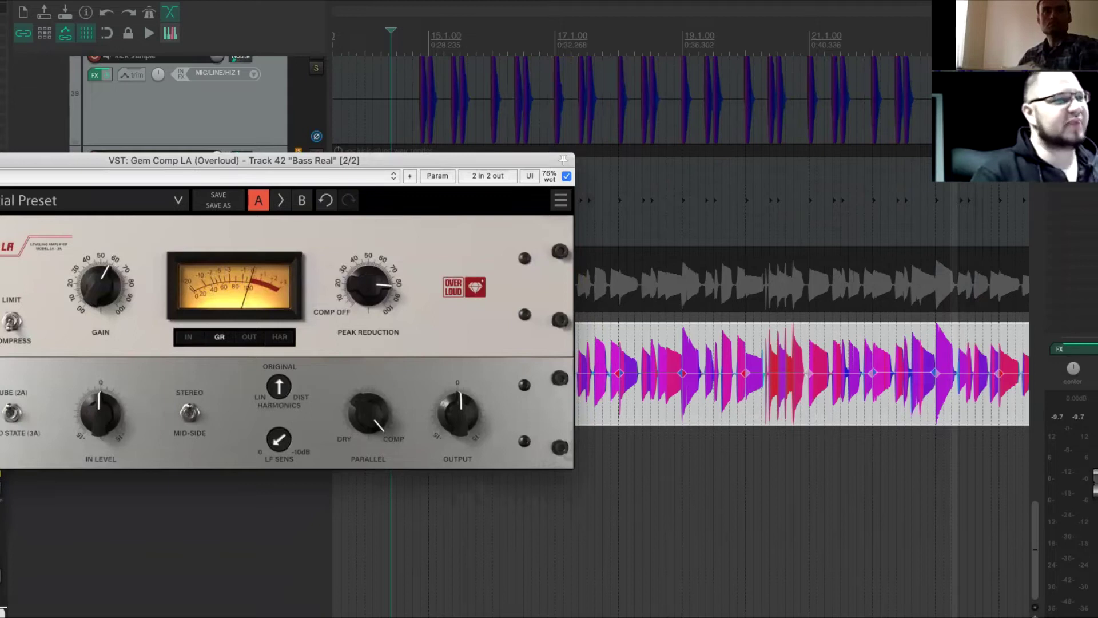
drag(391, 152, 561, 101)
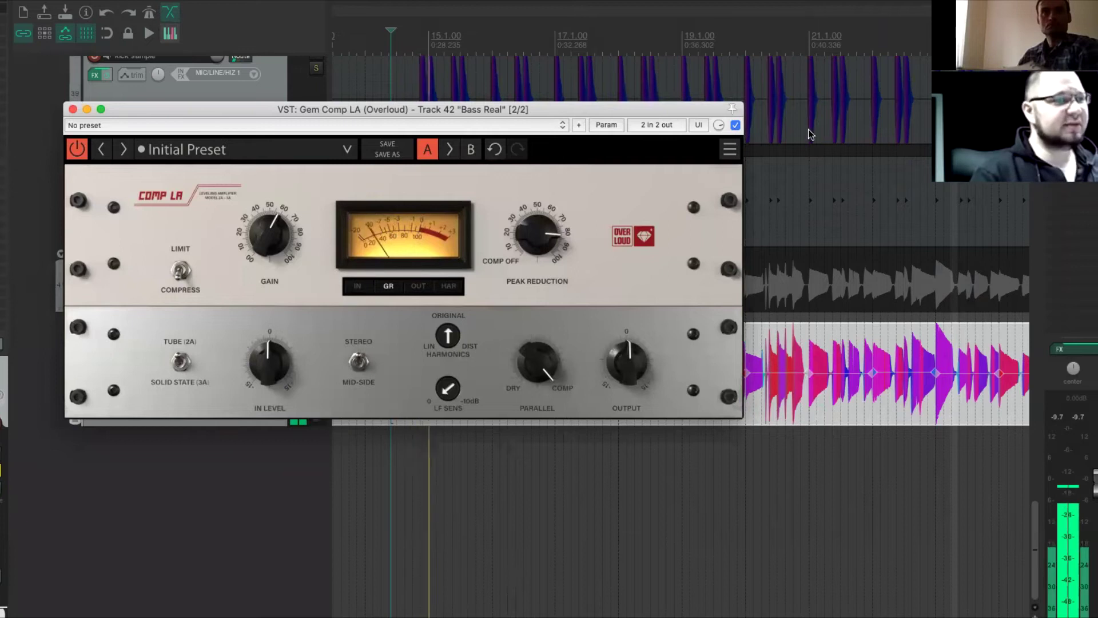
click(735, 126)
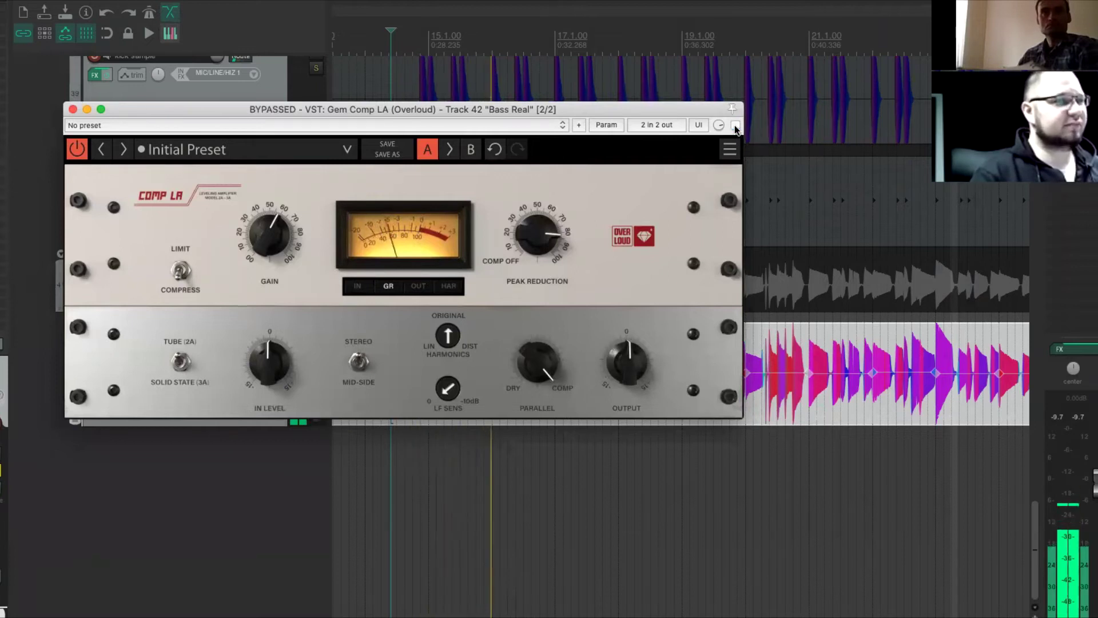
click(735, 125)
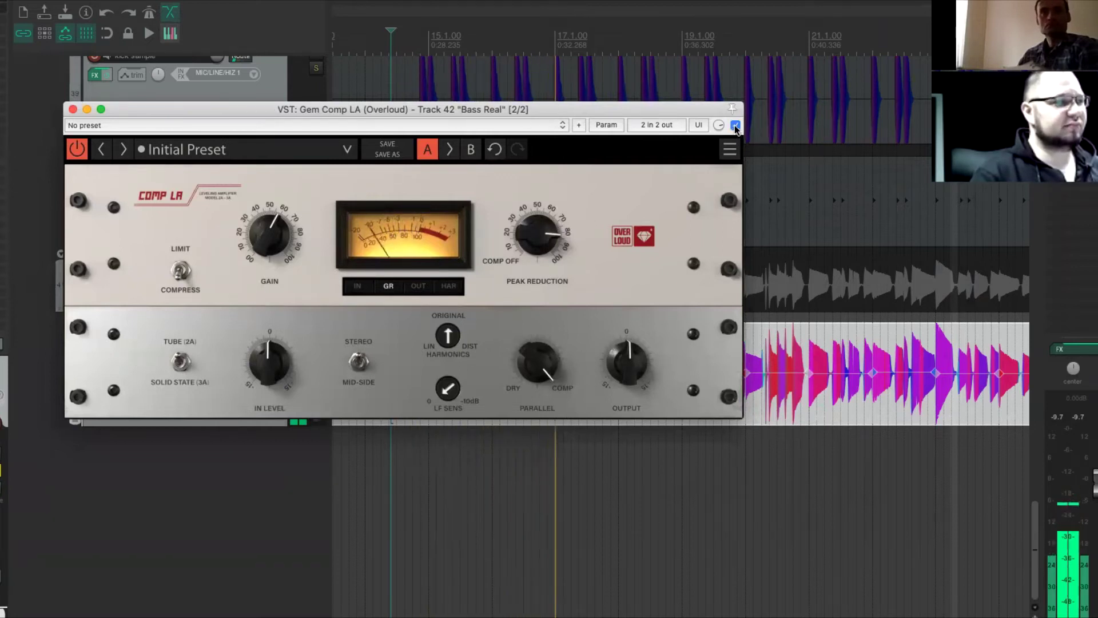
key(space)
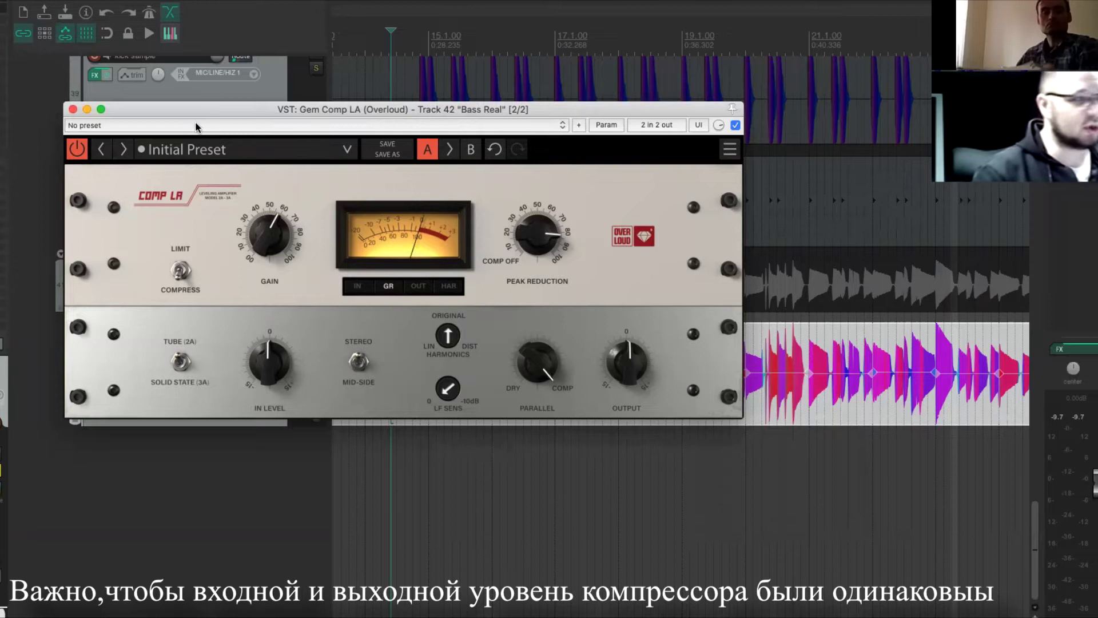
- Close Comp LA's window and add the Gem Comp670 compressor after it using the saved 670 chain
click(72, 109)
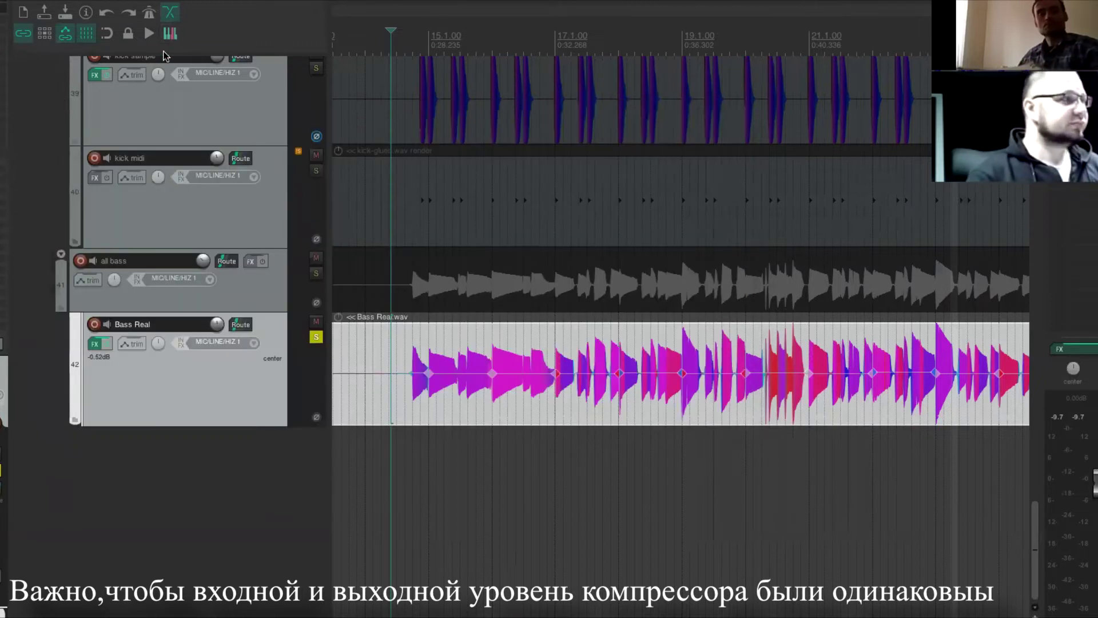
right_click(5, 23)
mouse_move(86, 55)
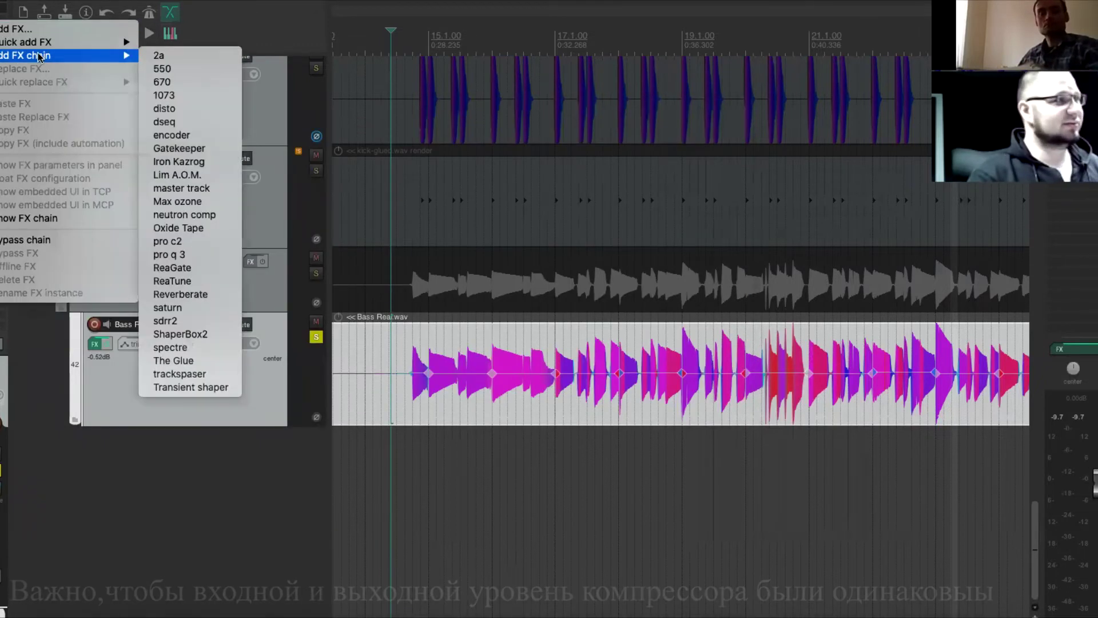
click(191, 84)
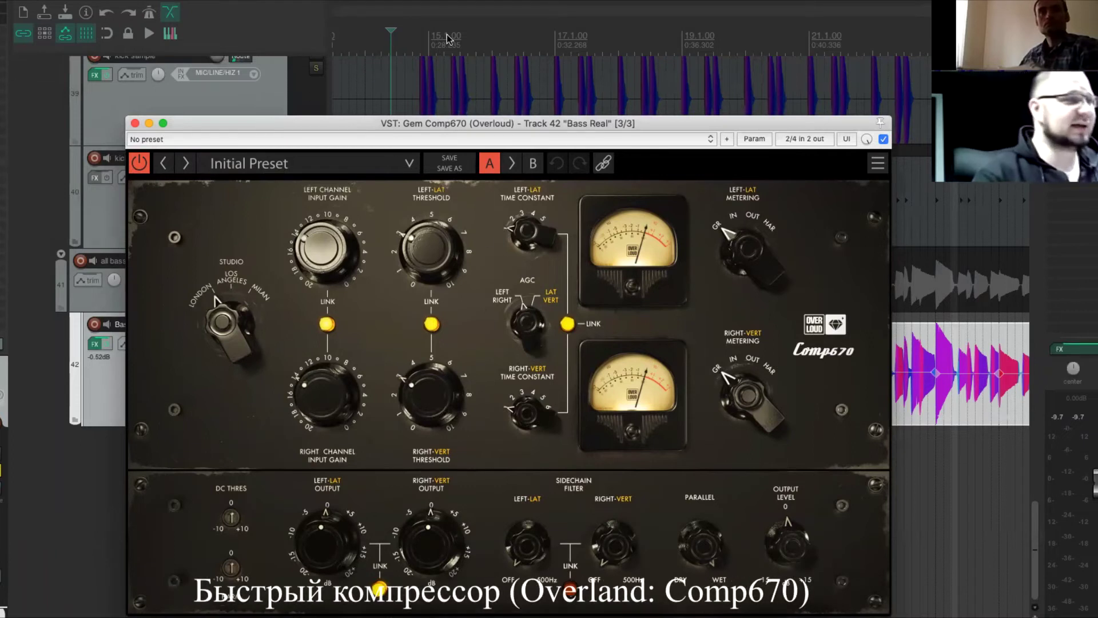
mouse_move(569, 122)
mouse_down()
mouse_move(561, 91)
mouse_move(563, 106)
mouse_up()
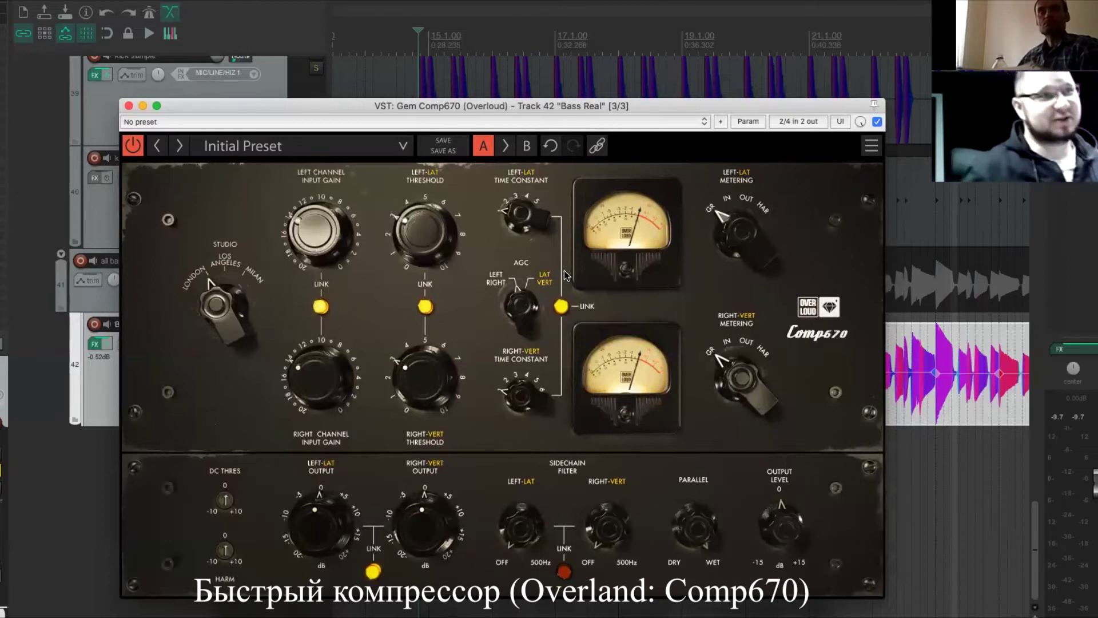
- Set Comp670's linked input gain to about 1, threshold to 5 and output to about -5 dB during playback, comparing against bypass
click(476, 50)
key(space)
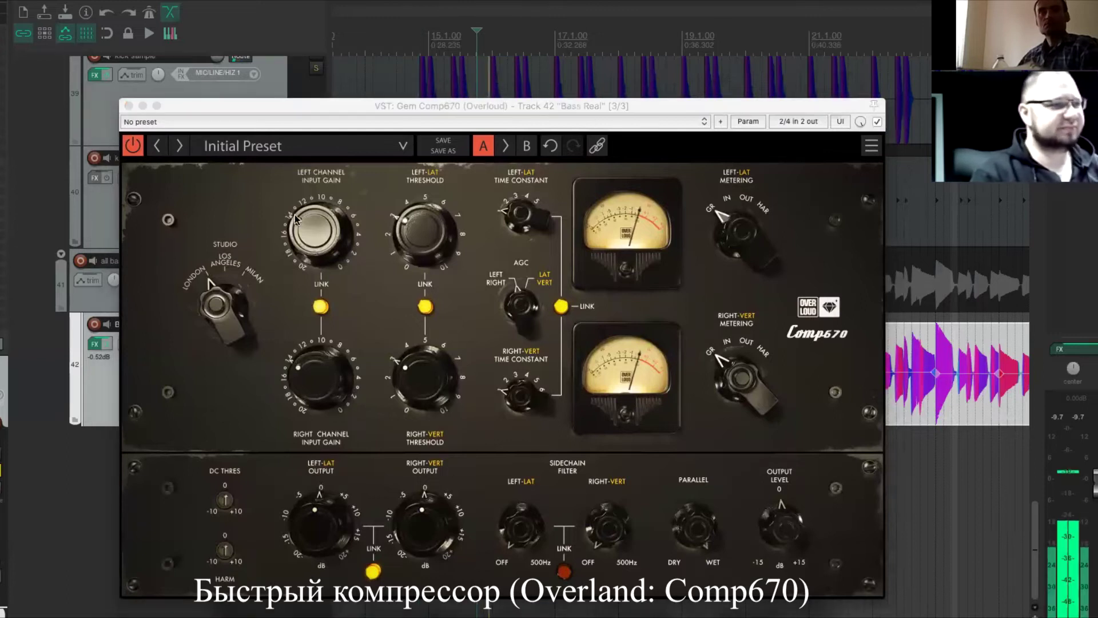
drag(313, 378, 314, 339)
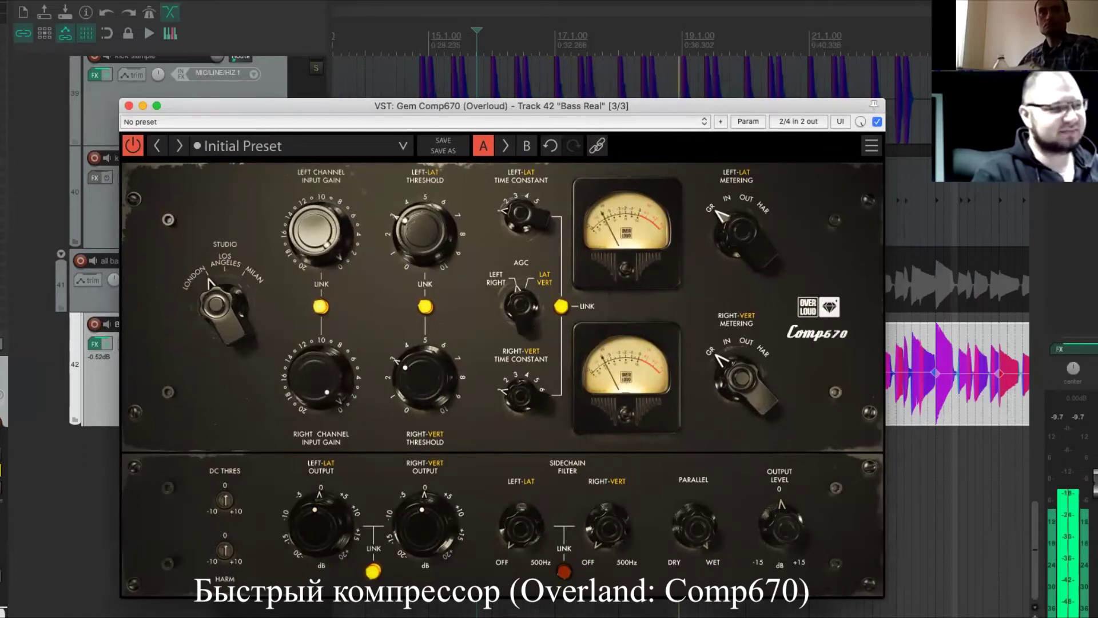
drag(430, 394, 430, 375)
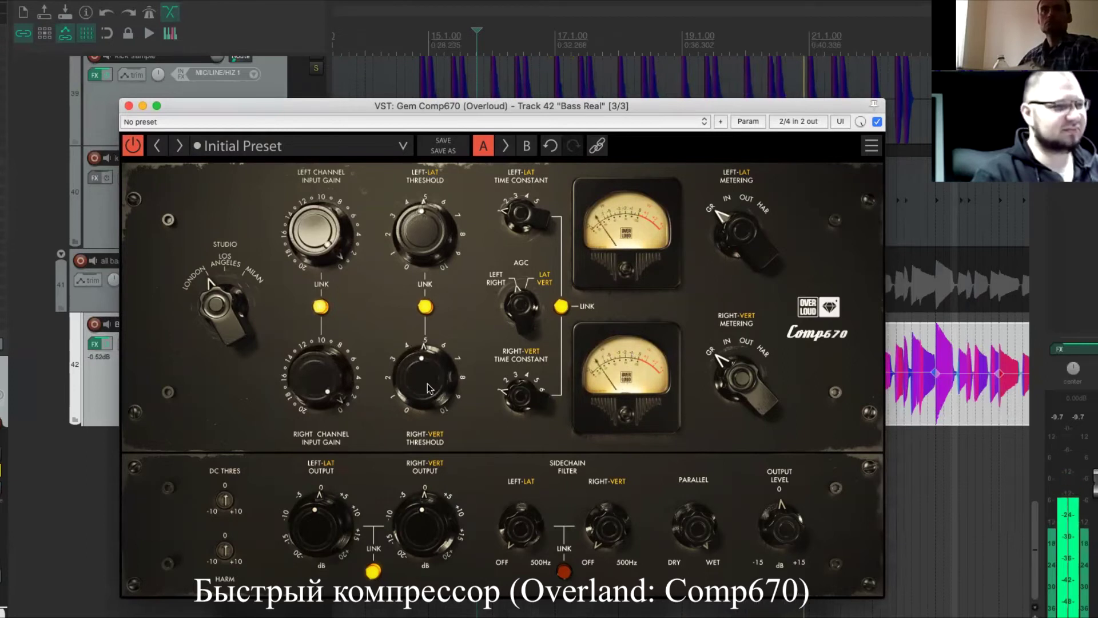
drag(319, 523, 319, 538)
click(878, 121)
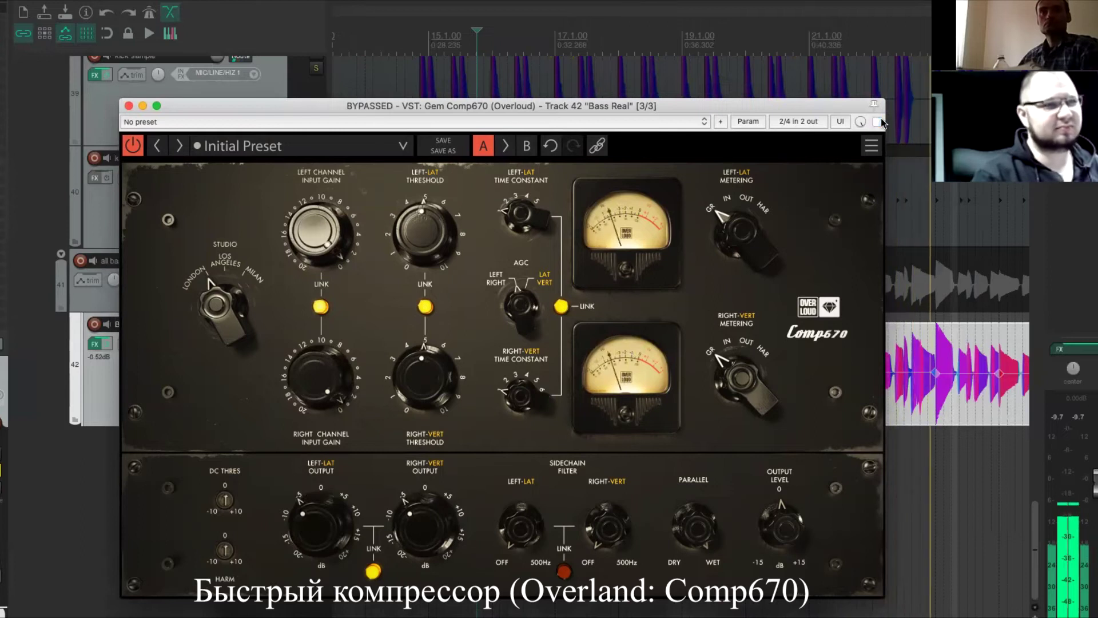
click(878, 121)
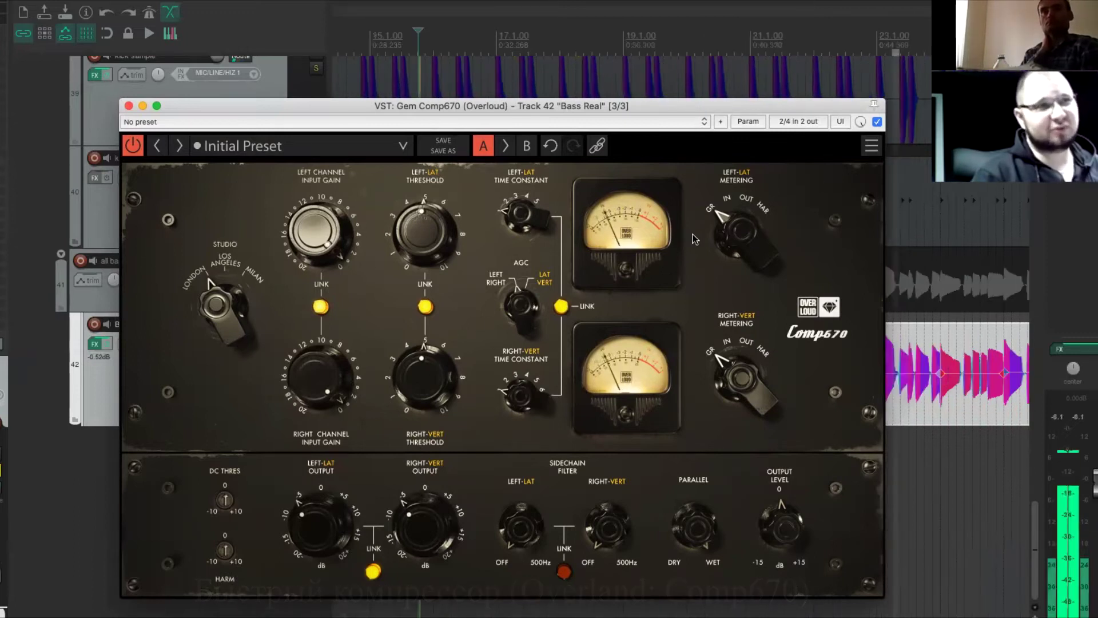
- Compare Comp670 against bypass again while playing the bass and reduce its wet mix slightly
click(877, 122)
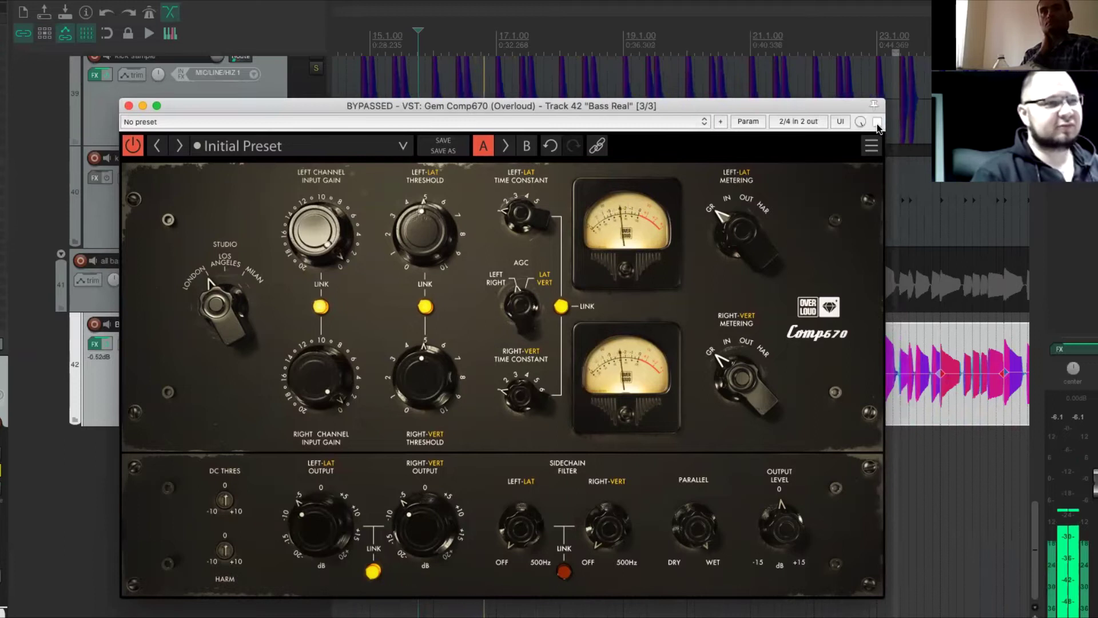
click(876, 123)
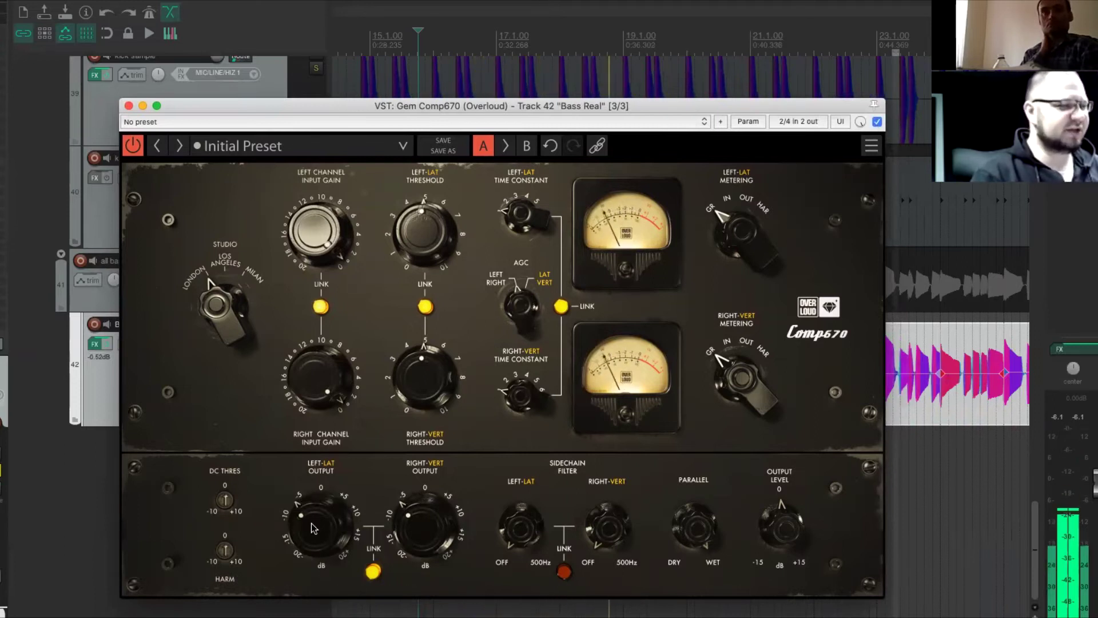
click(877, 123)
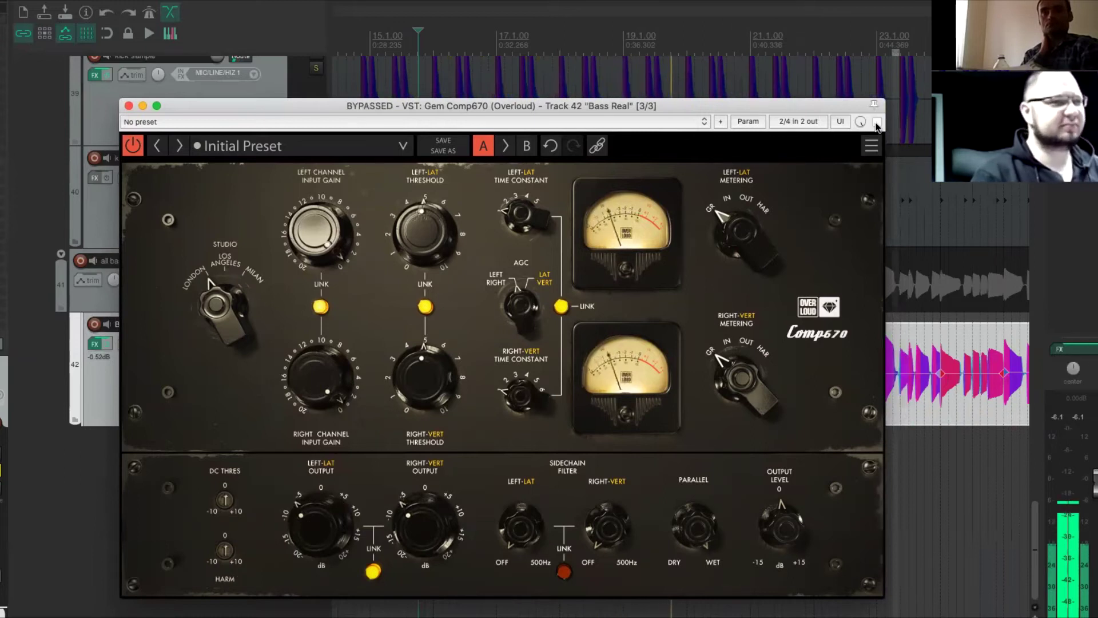
click(877, 122)
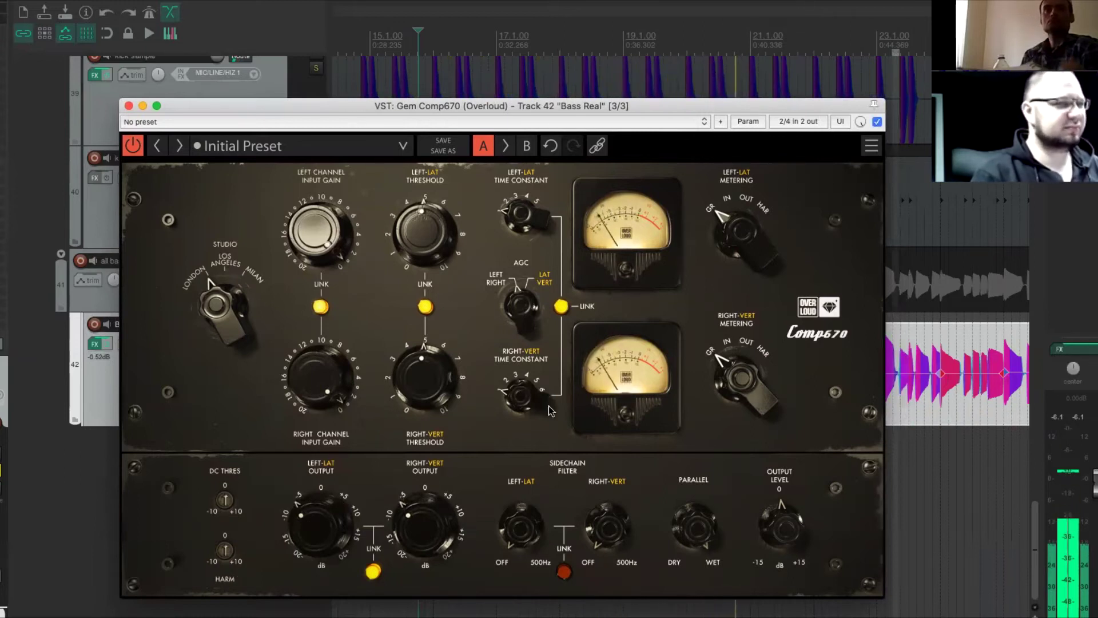
drag(860, 122, 860, 130)
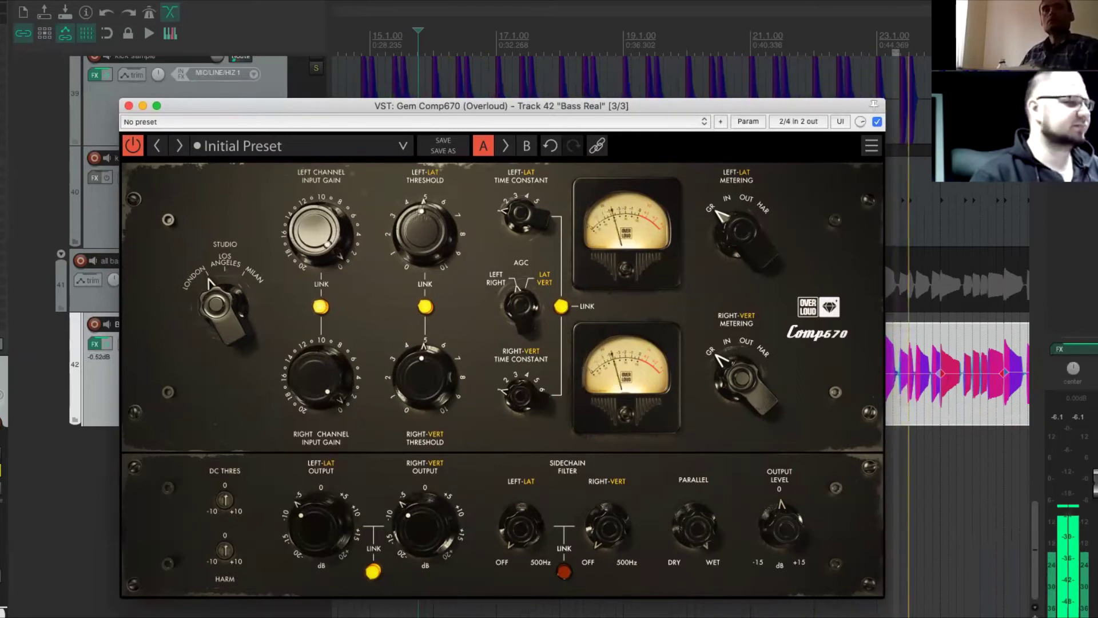
- Compare the bass with the Bass Real track's whole effect chain disabled and enabled
click(2, 475)
click(2, 346)
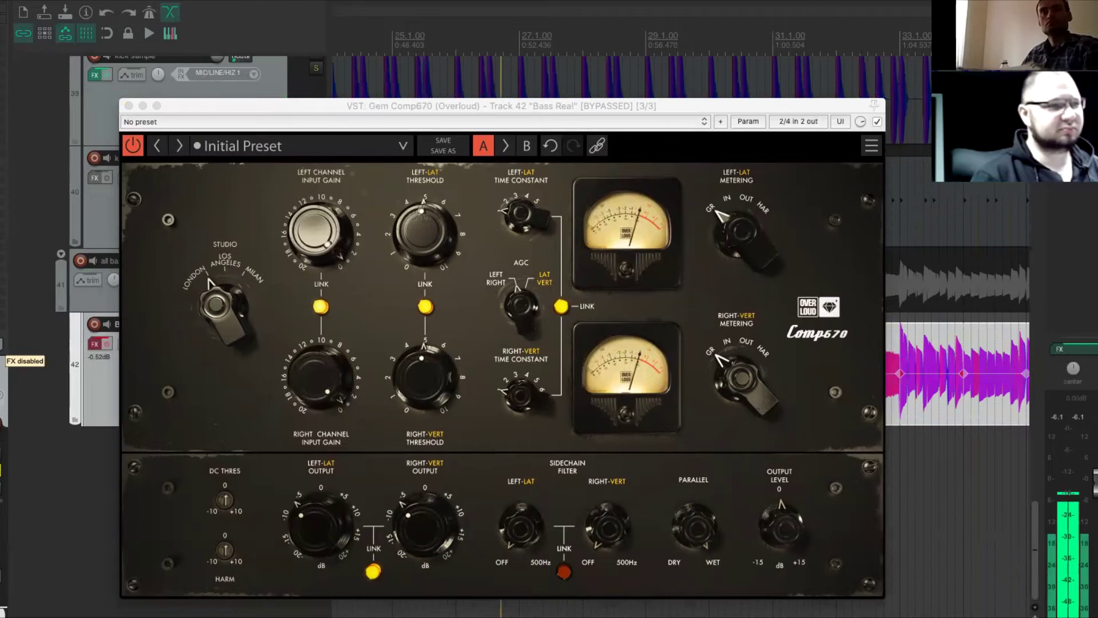
click(2, 346)
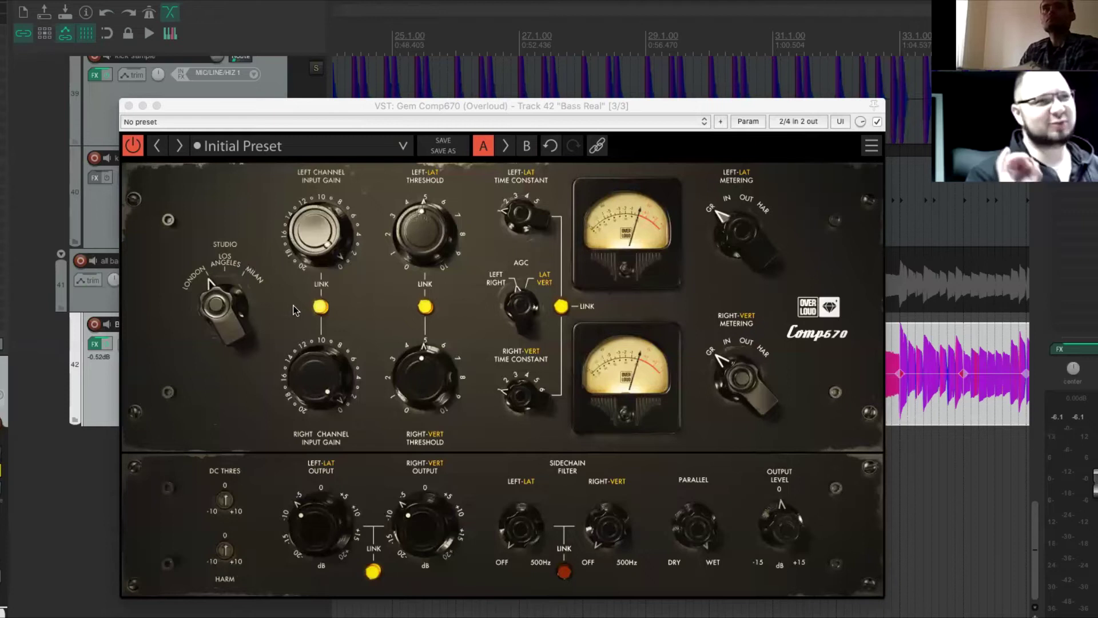
- Close the Comp670 compressor window and play the mix to listen to the compressed bass
key(space)
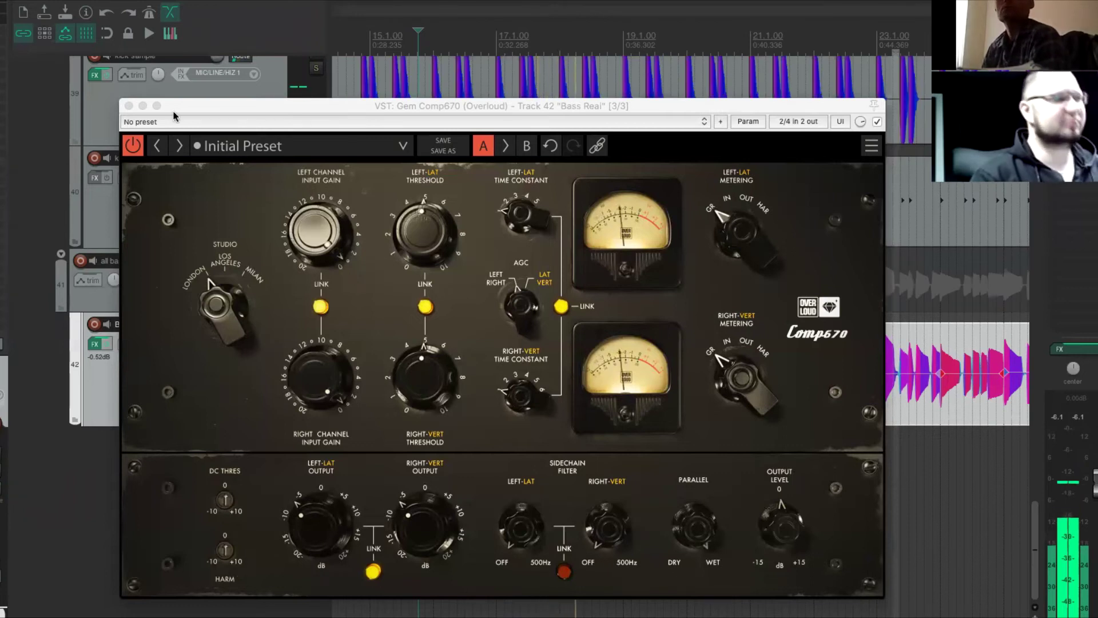
click(128, 106)
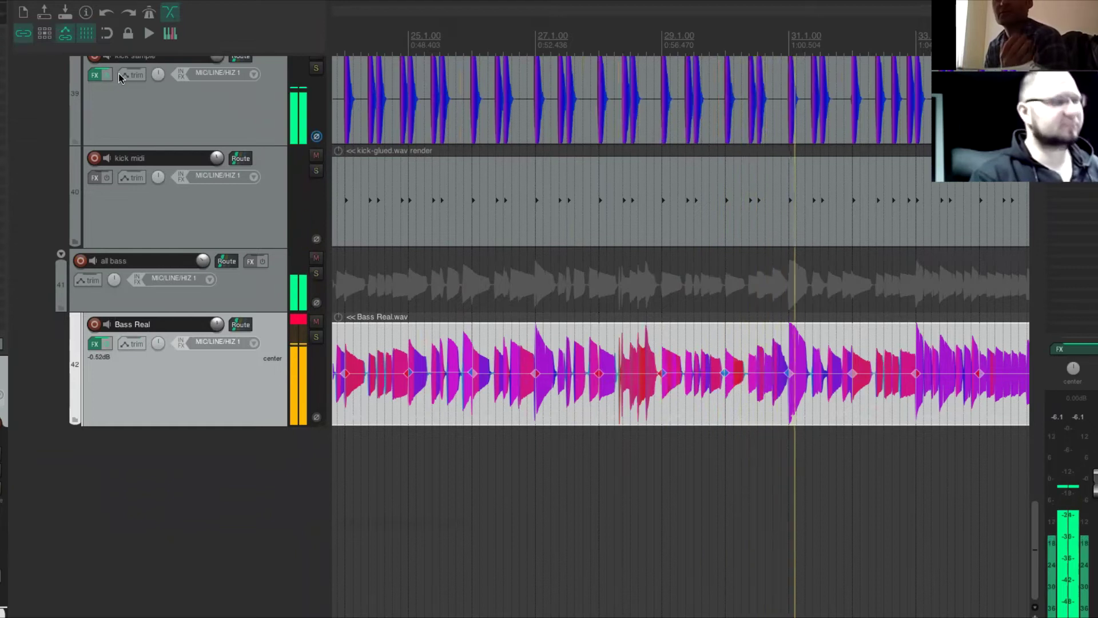
key(space)
key(space)
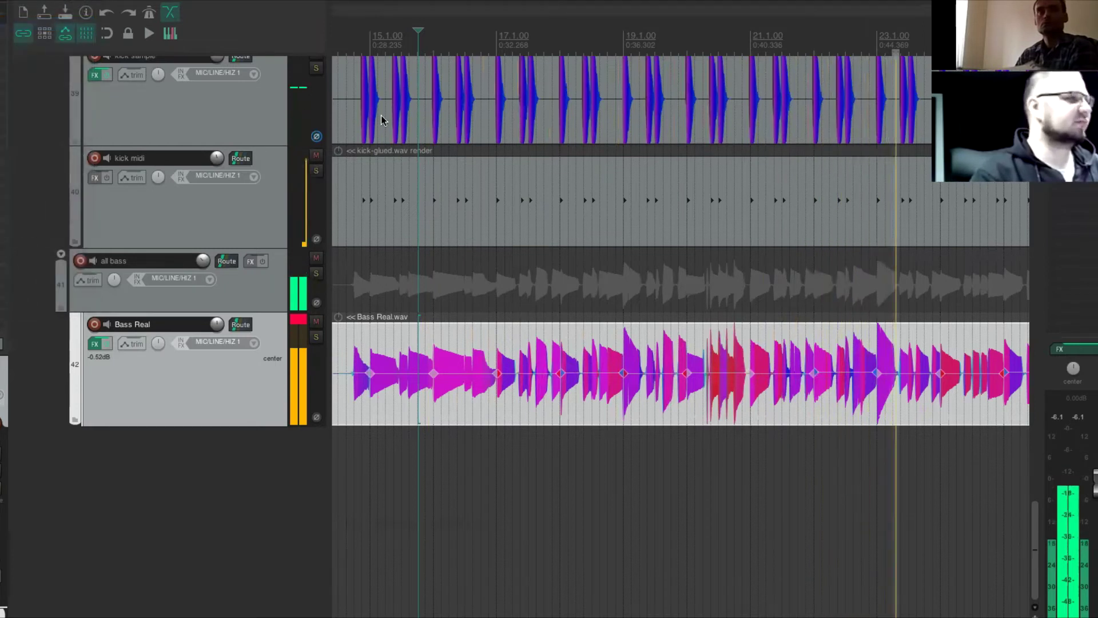
key(space)
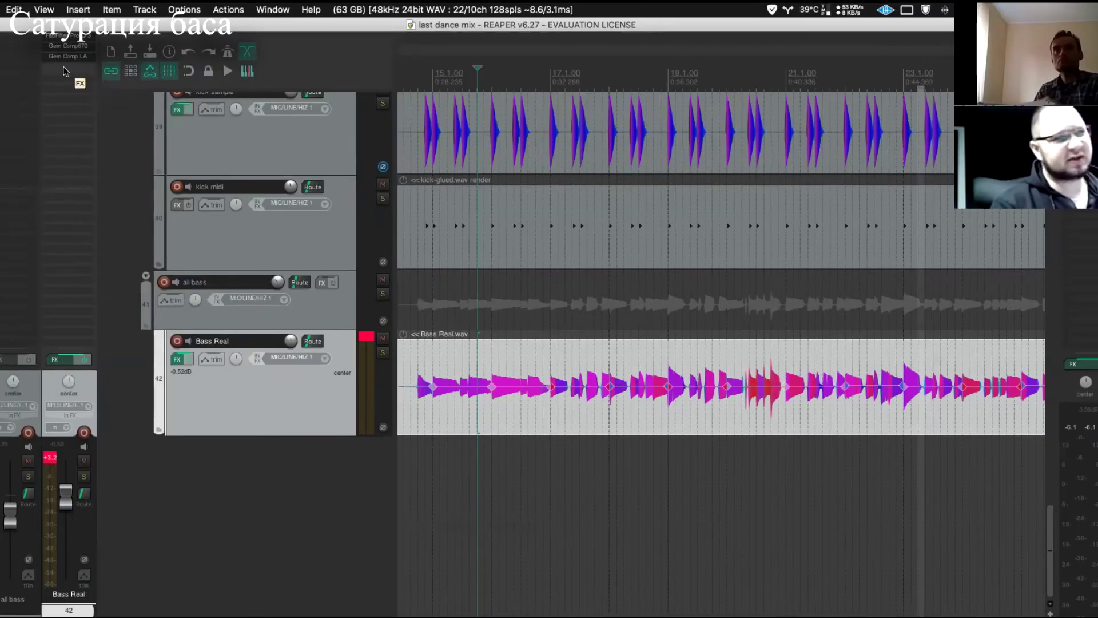
- Add the saved Iron Kazrog FX chain to the end of the Bass Real track's effects
right_click(0, 30)
mouse_move(63, 65)
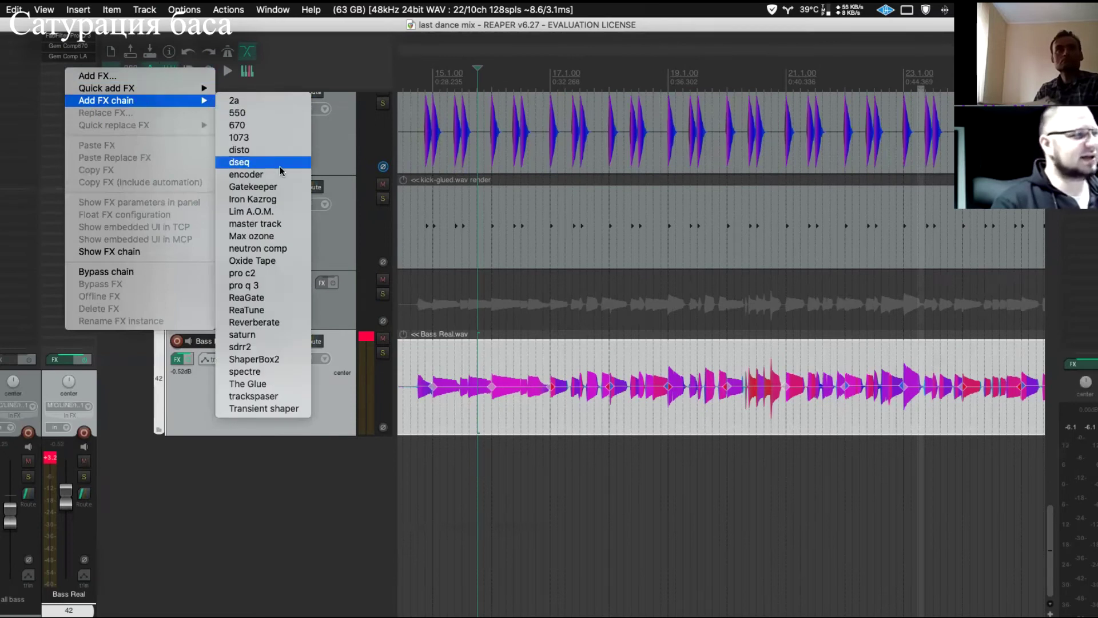
click(290, 203)
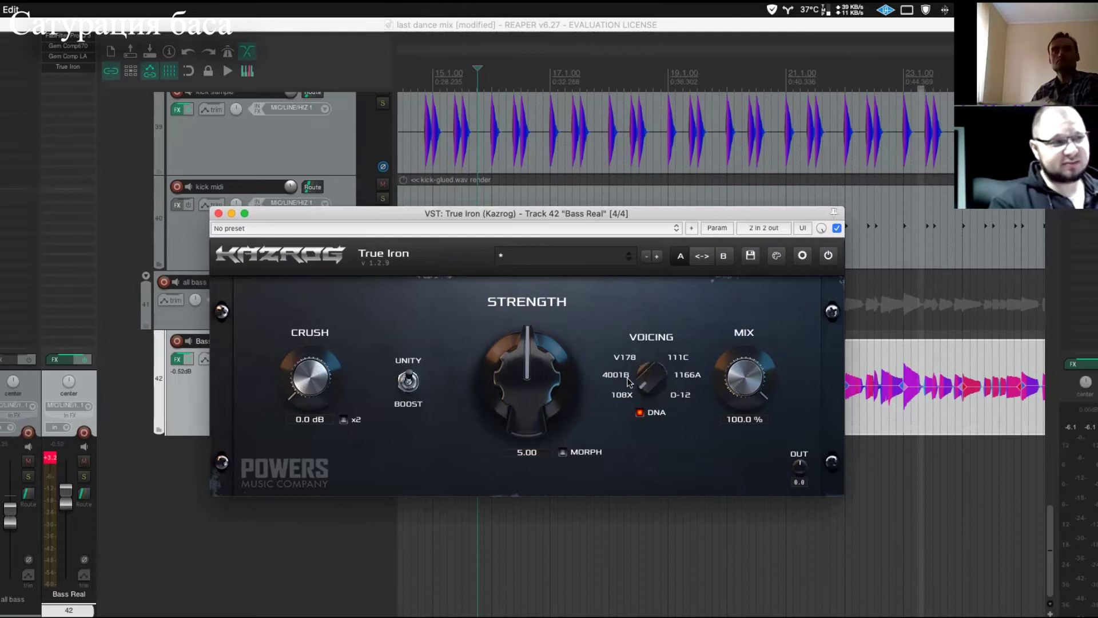
- Solo Bass Real during playback and set True Iron's Strength to 8.41 and Crush to 17.0 dB with x2 enabled
key(space)
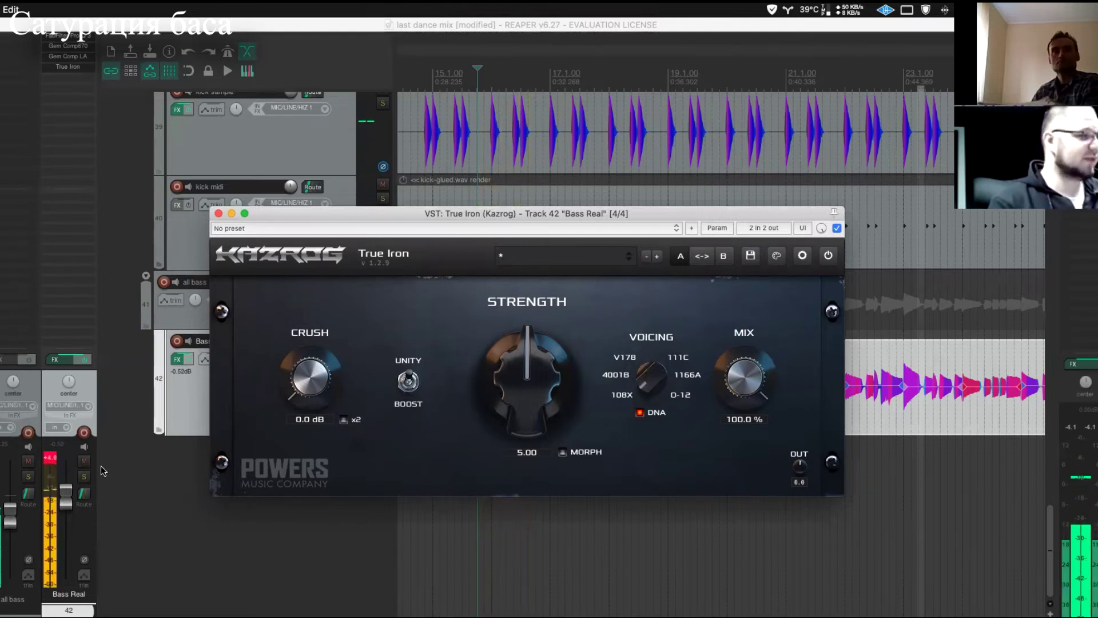
click(84, 476)
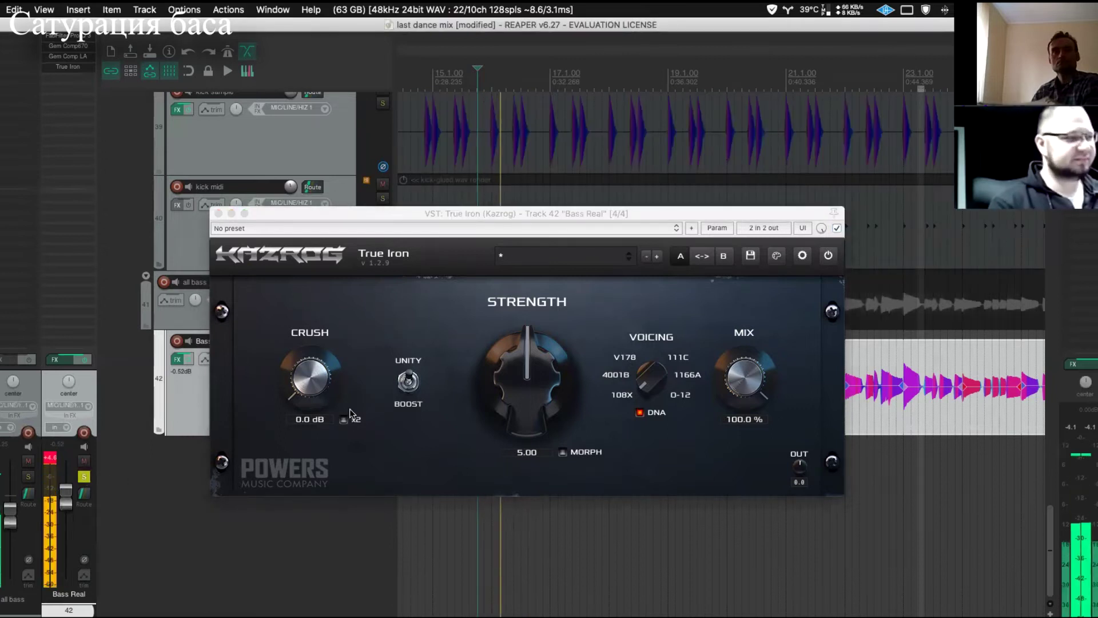
drag(320, 394, 252, 31)
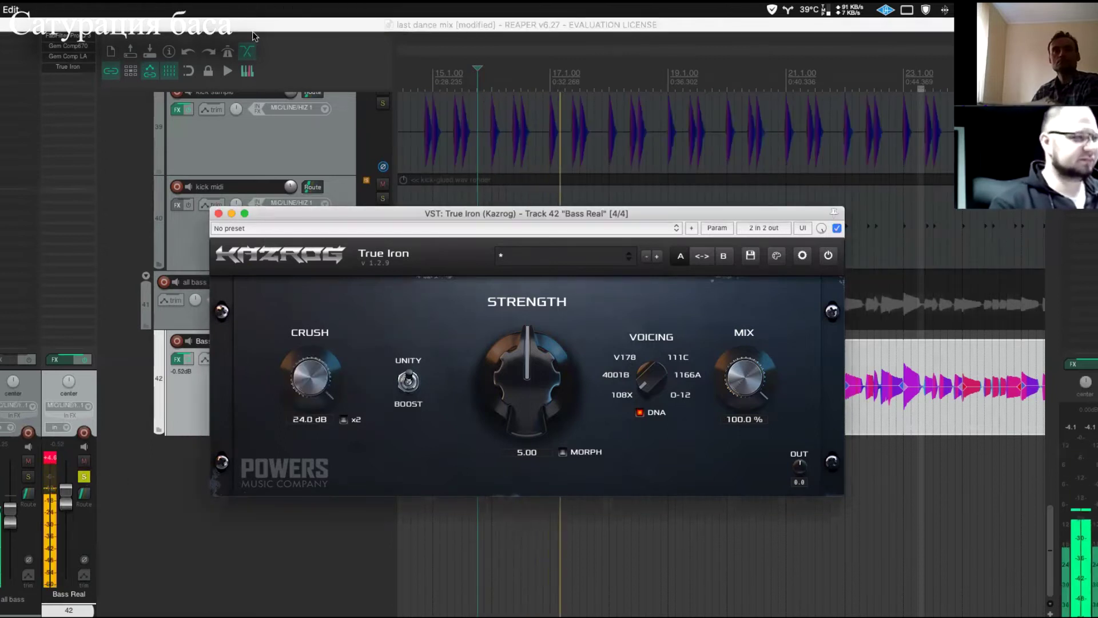
drag(523, 372, 487, 200)
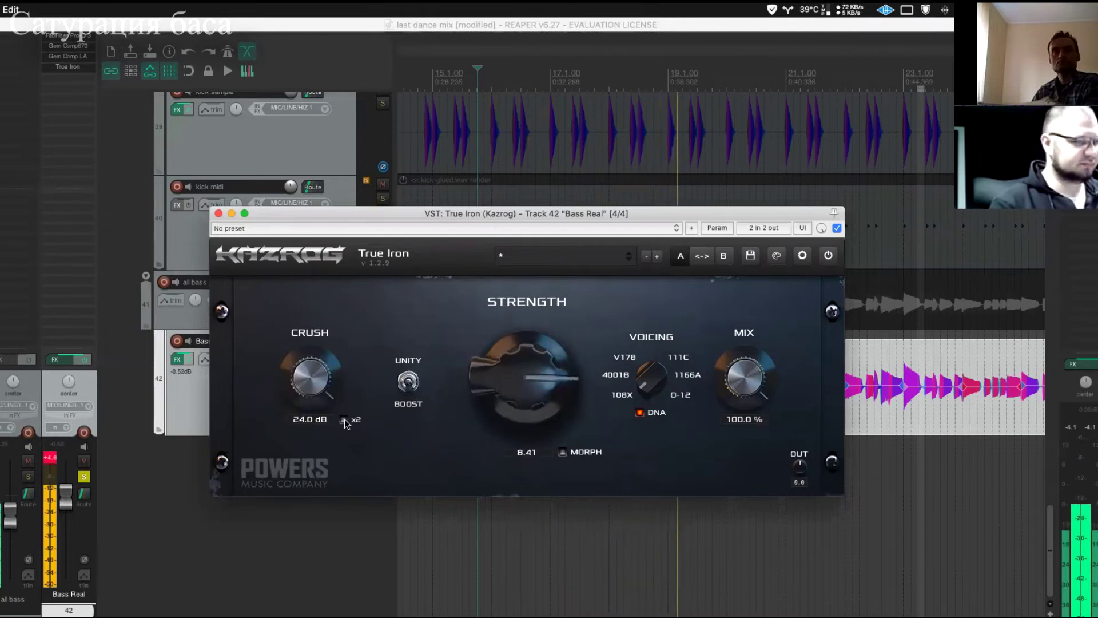
click(343, 419)
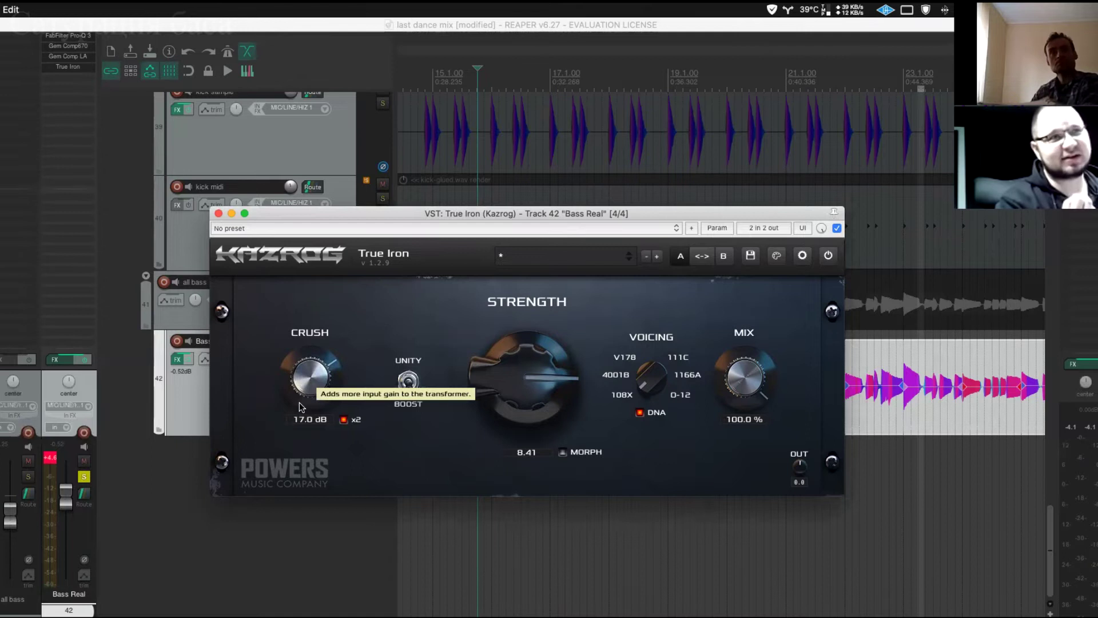
- Audition True Iron's transformer voicings on the soloed bass, going from 108X up to O-12
key(space)
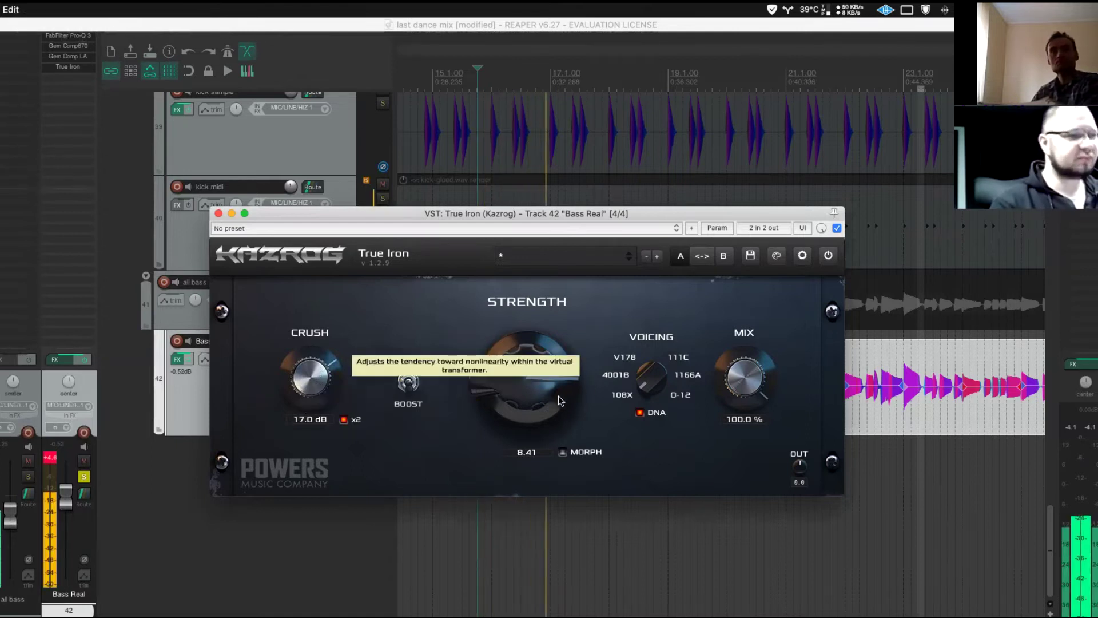
click(649, 380)
click(645, 372)
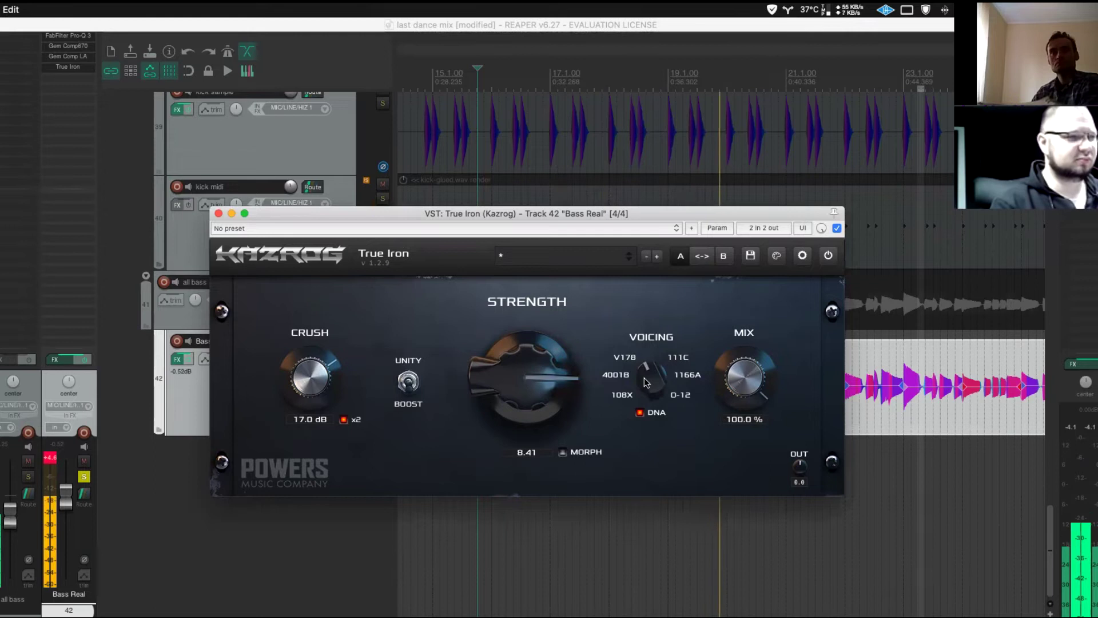
click(646, 375)
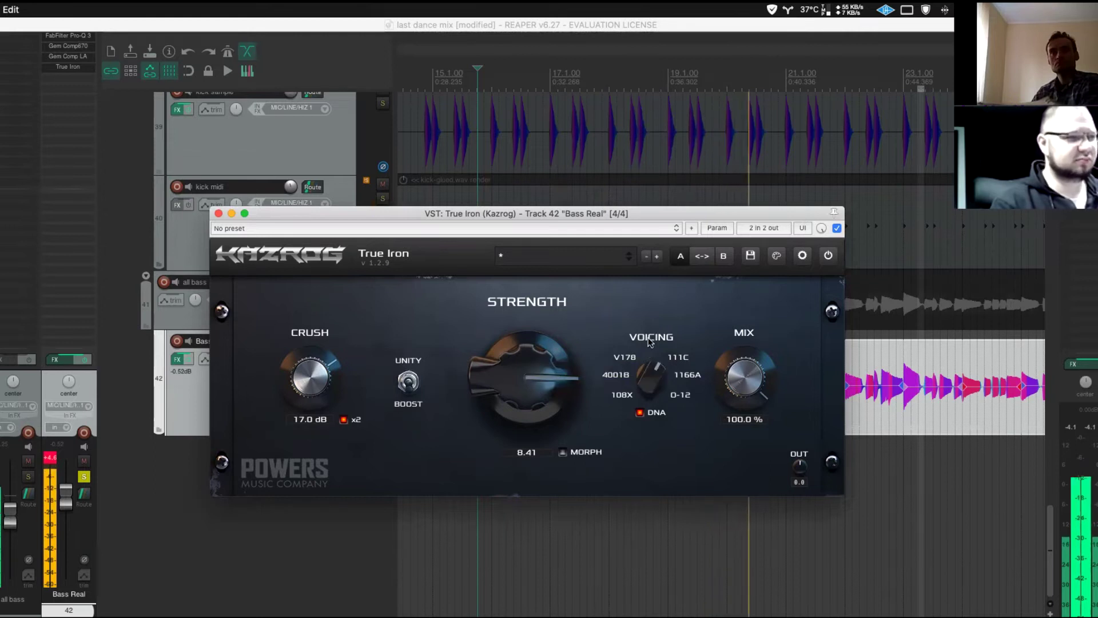
click(650, 380)
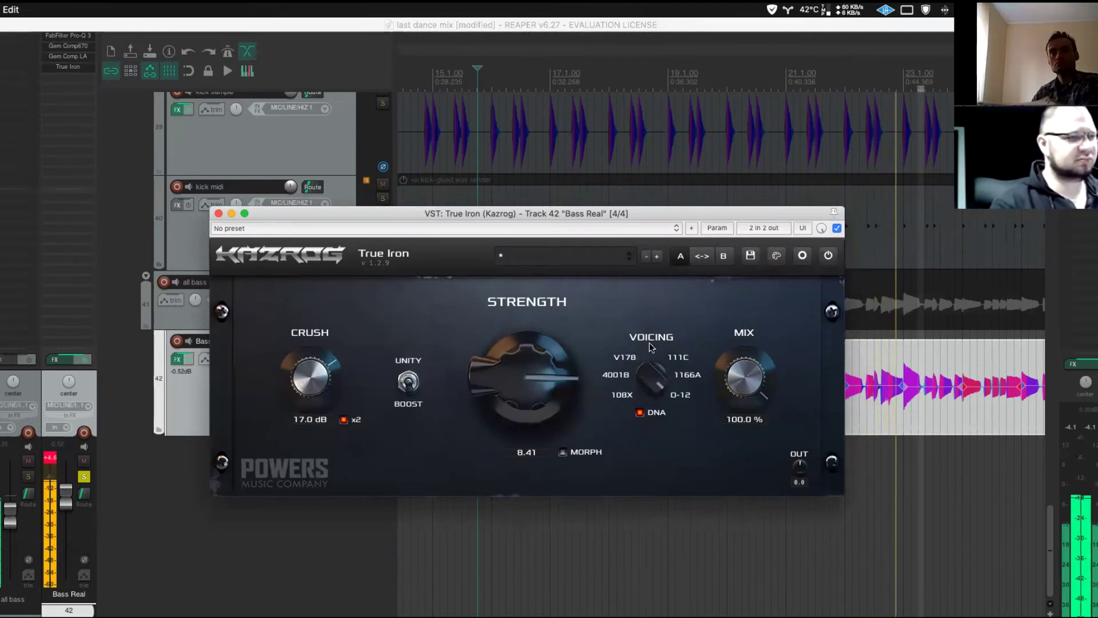
click(654, 385)
key(space)
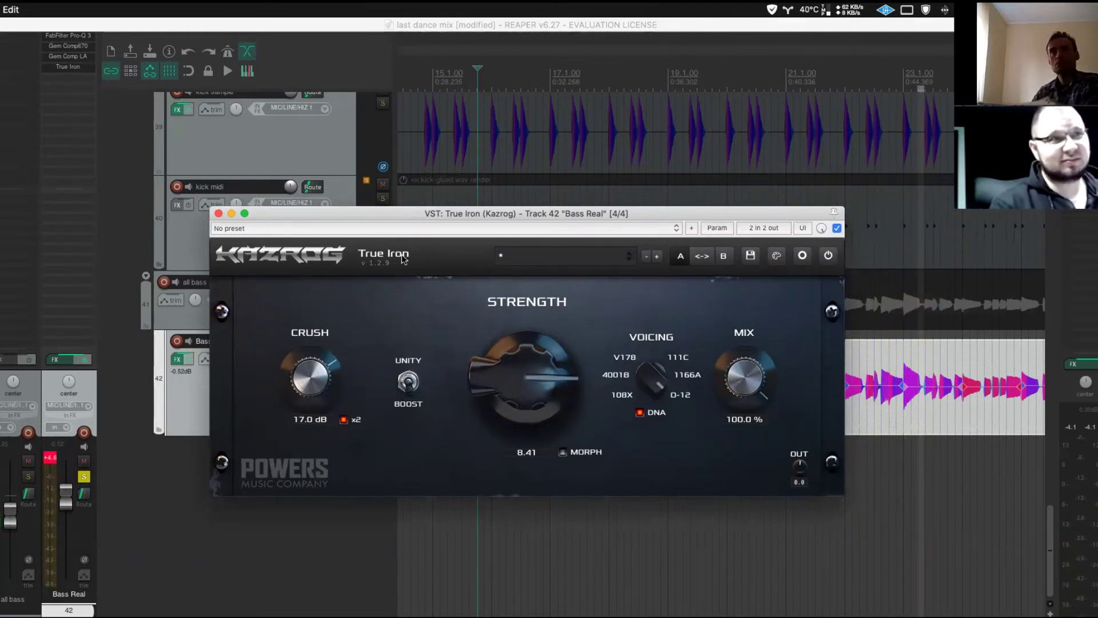
- Unsolo Bass Real and lower its track volume to -4.27 dB while the full mix plays
drag(427, 215, 475, 205)
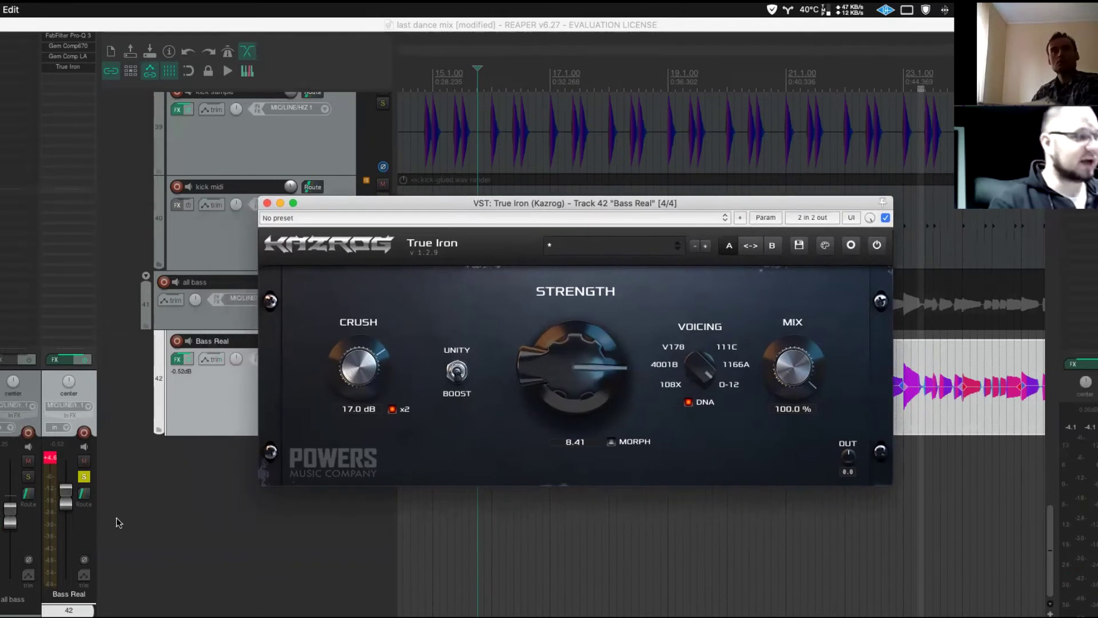
click(83, 476)
key(space)
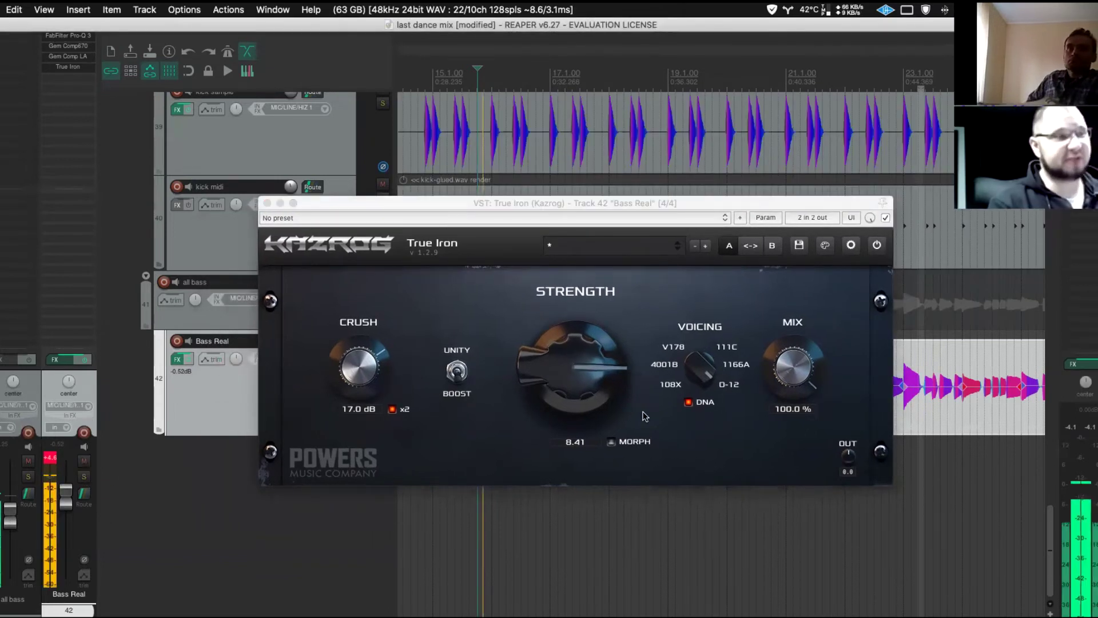
scroll(80, 495, down, 4)
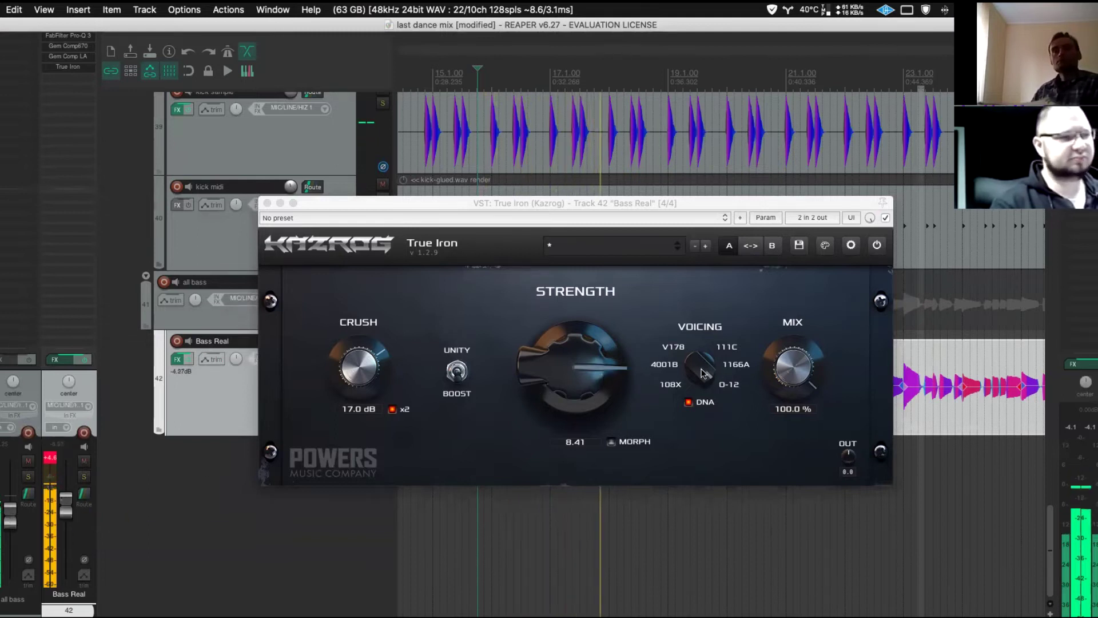
- Compare True Iron's voicings within the full mix and select 111C
drag(700, 367, 695, 393)
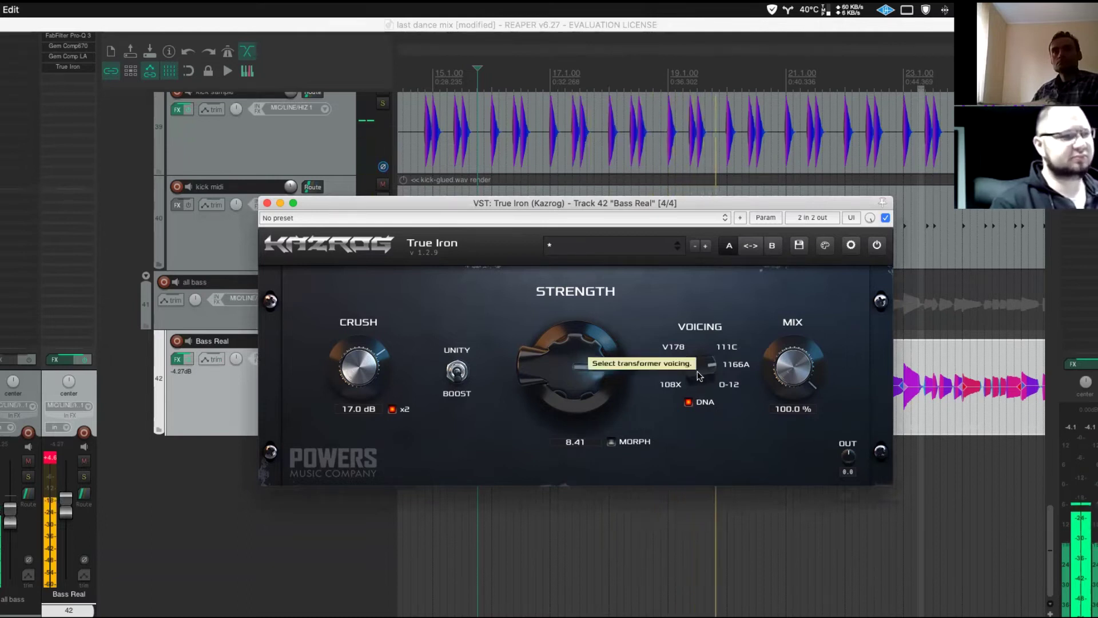
scroll(697, 376, down, 1)
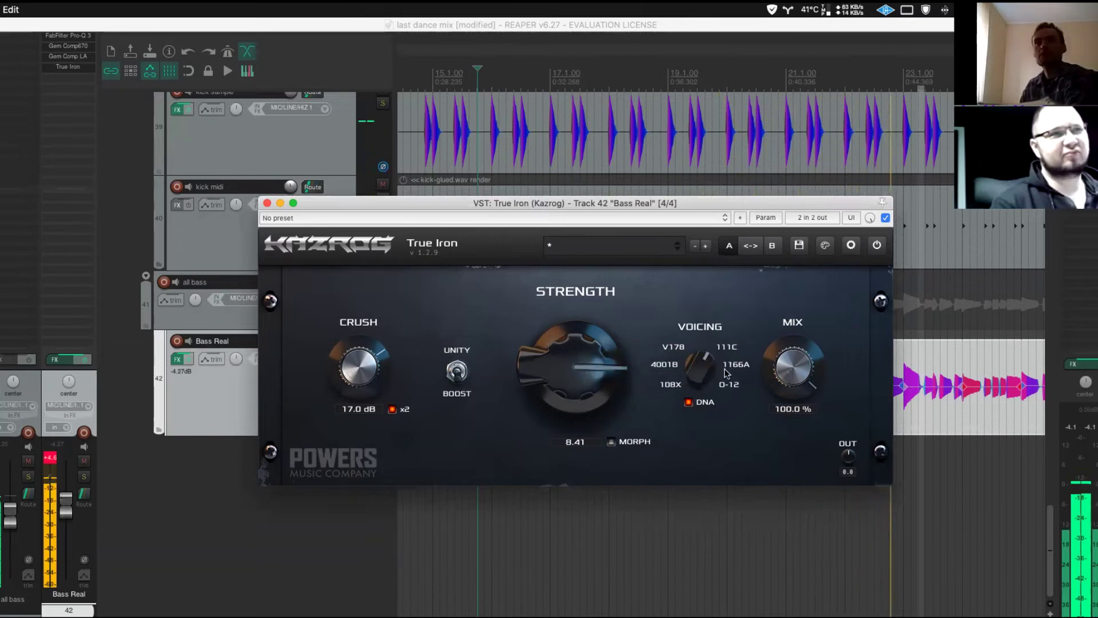
scroll(701, 373, down, 1)
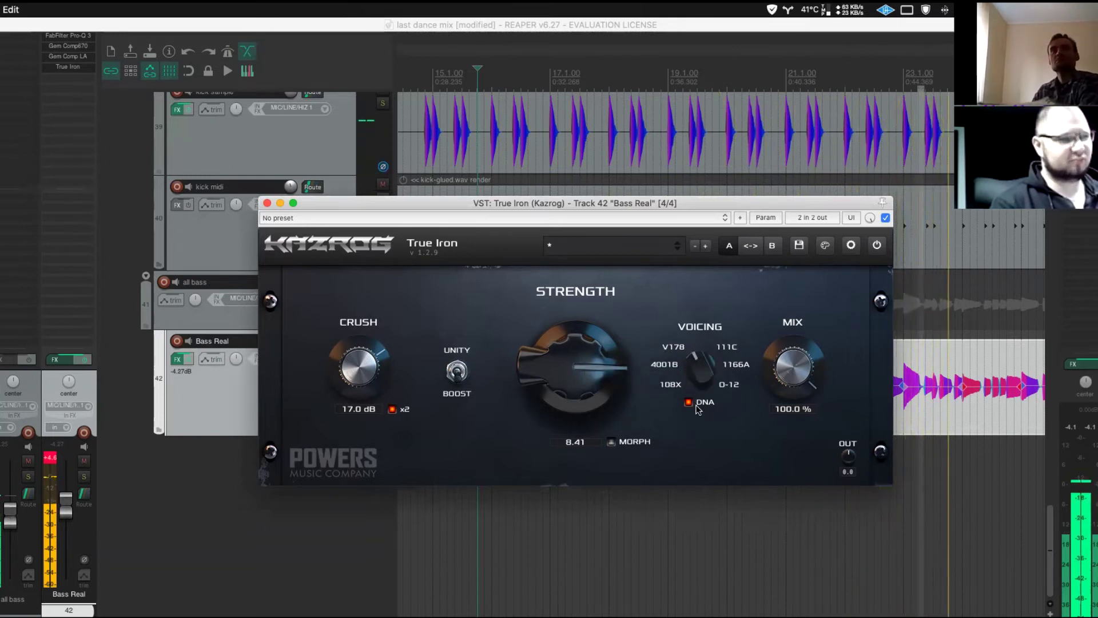
scroll(703, 369, up, 1)
- Lower True Iron's output to about -4 dB, comparing the bass with the plugin bypassed and active during playback
drag(848, 455, 843, 495)
click(884, 218)
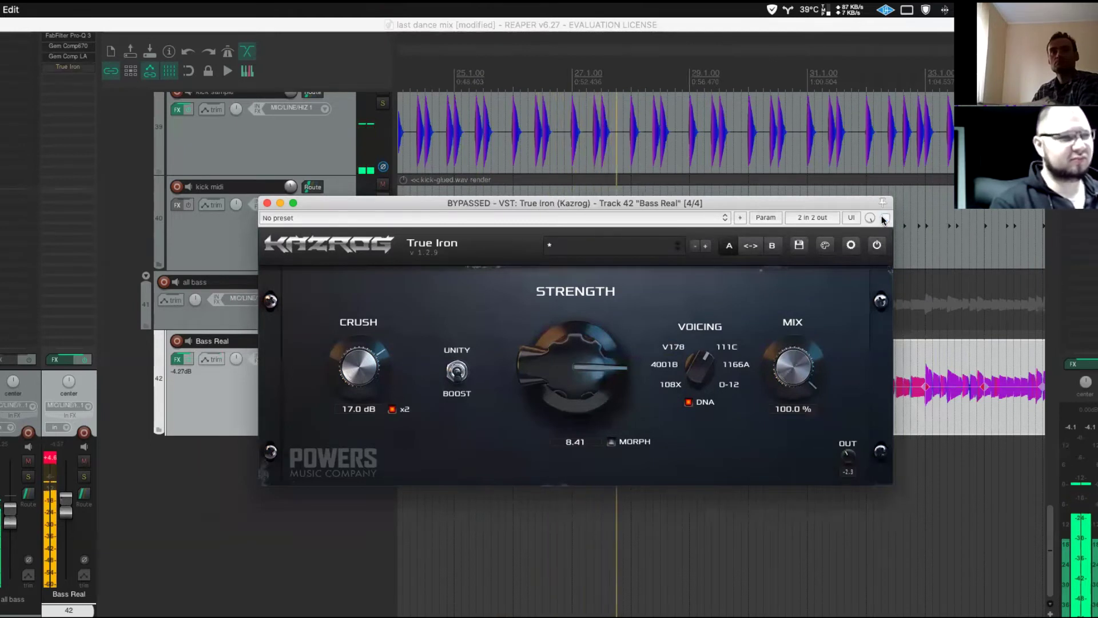
click(885, 218)
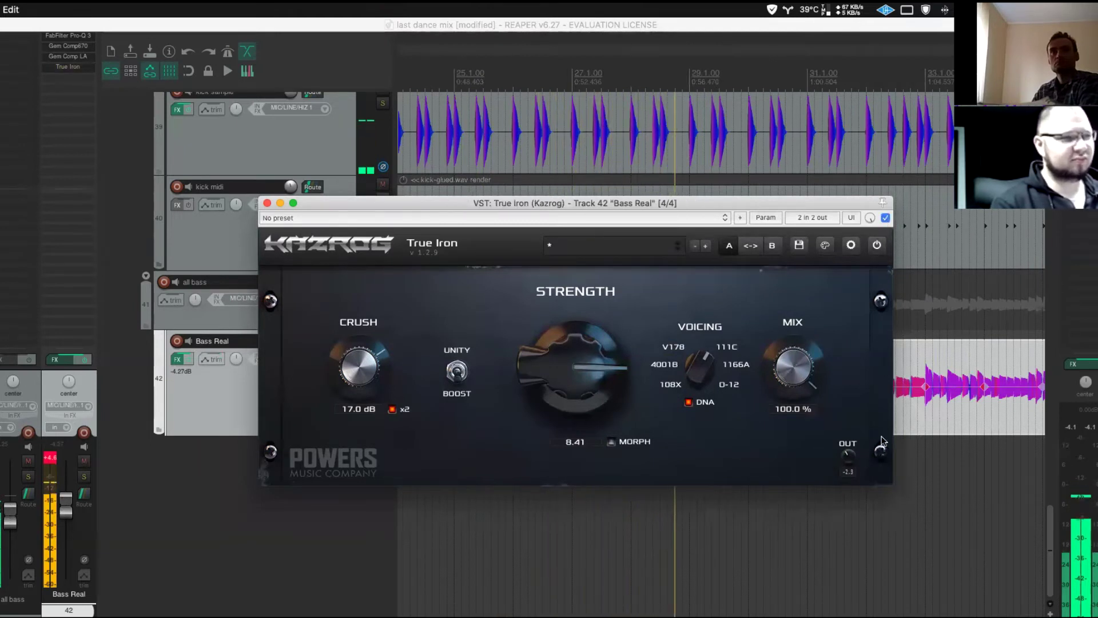
drag(848, 456, 843, 489)
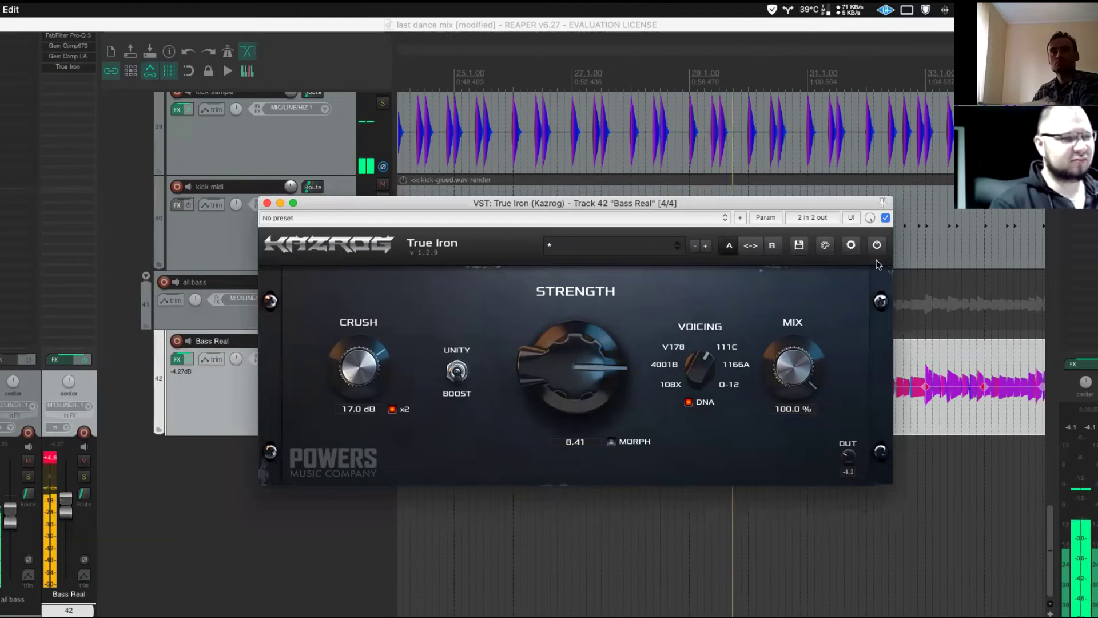
click(885, 218)
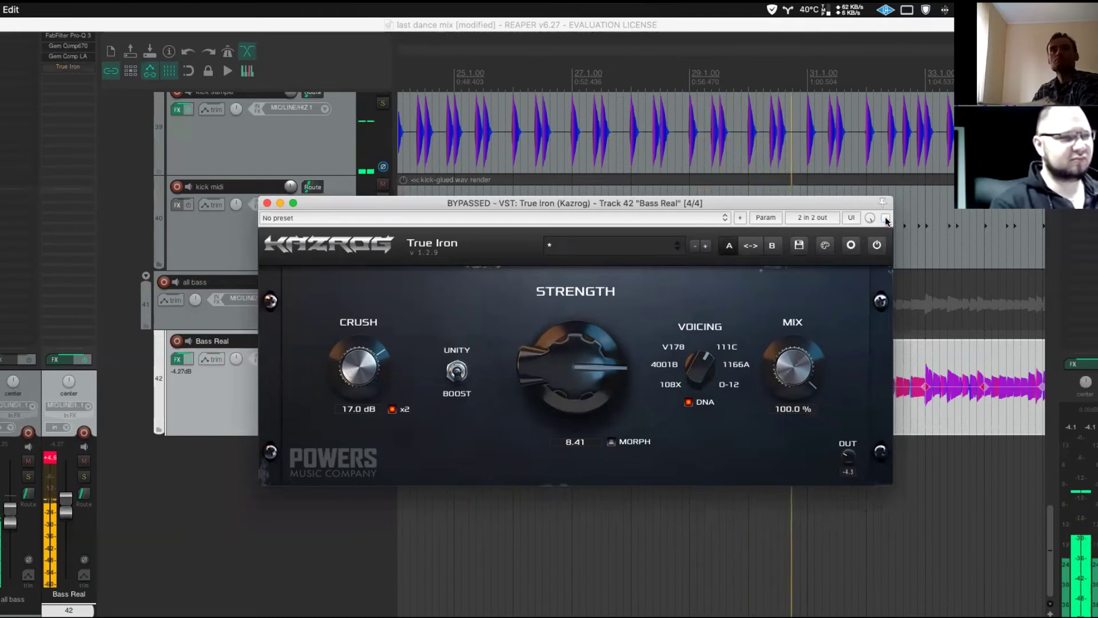
click(884, 218)
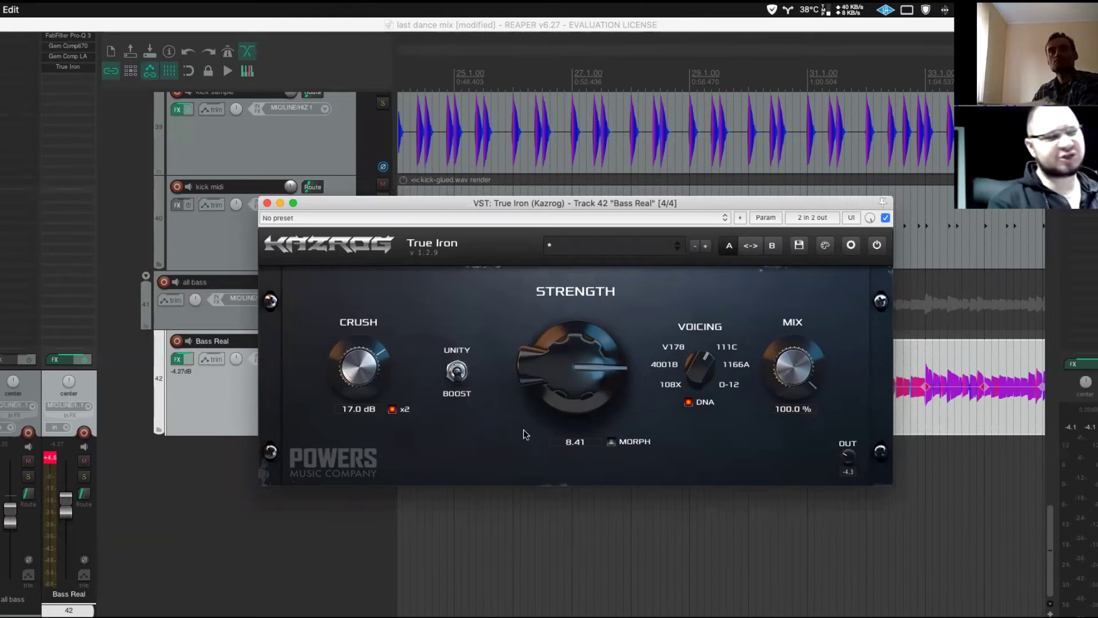
key(space)
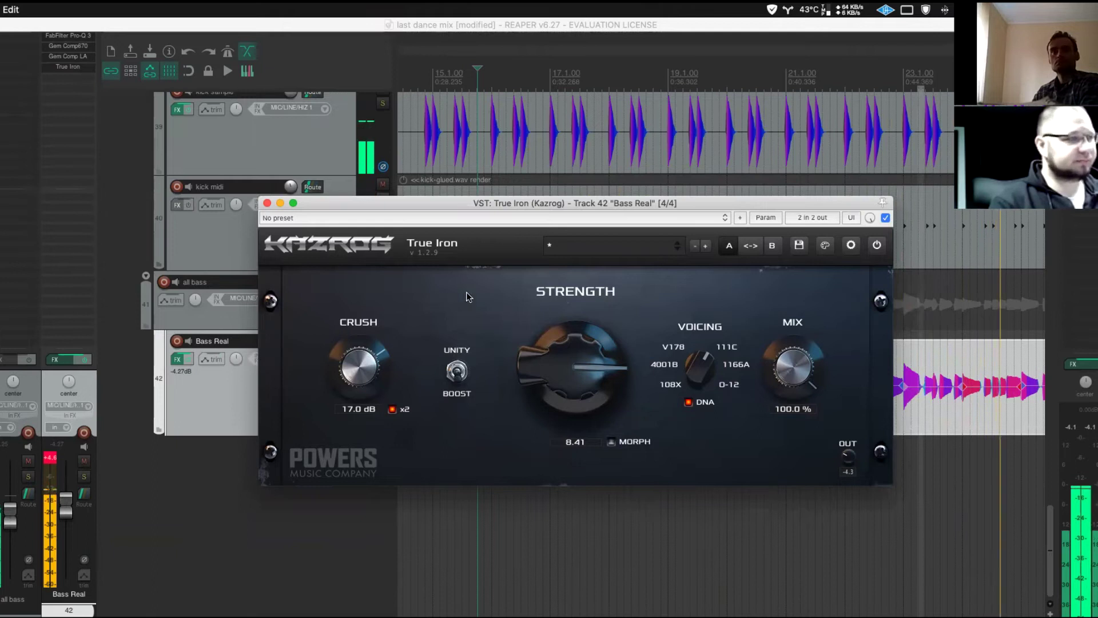
key(space)
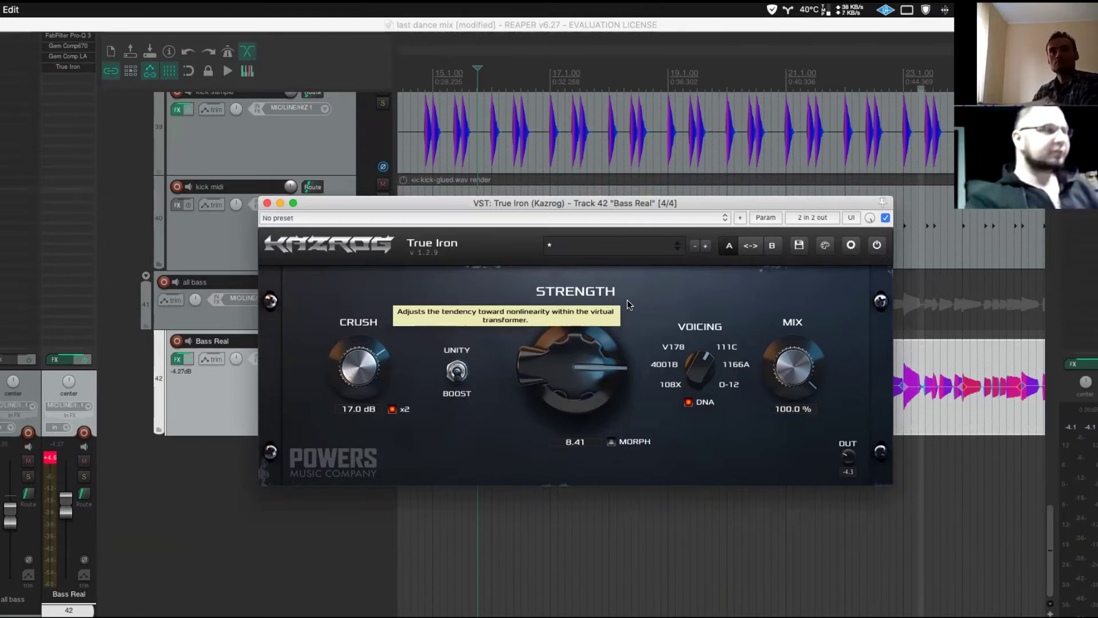
- Close the True Iron window and reset the clip indicator on the Bass Real track's meter
click(267, 204)
click(367, 338)
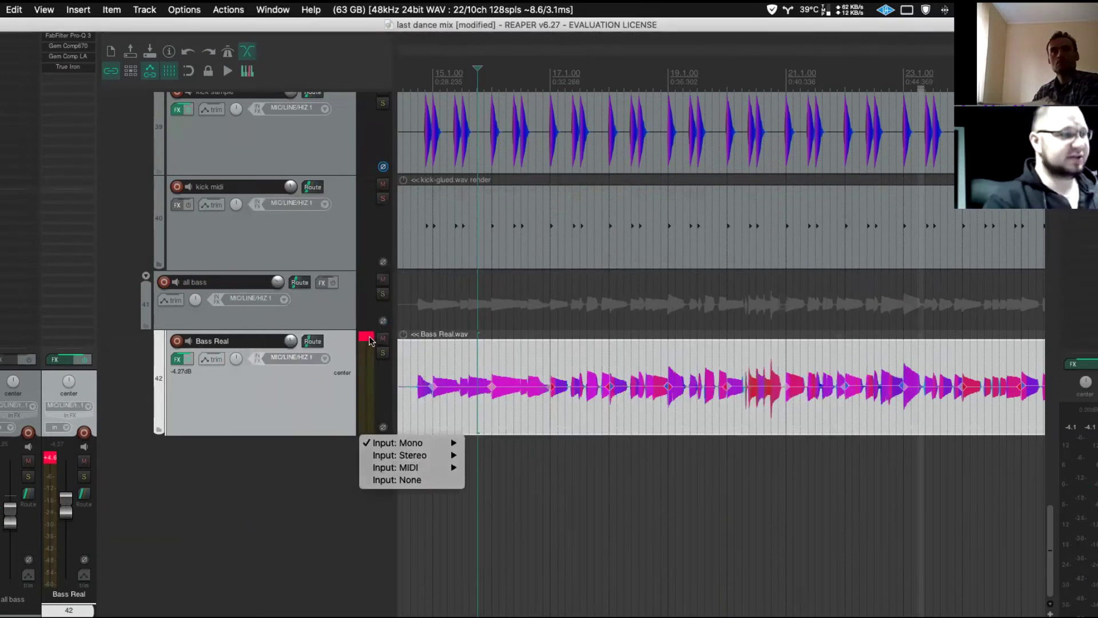
click(325, 411)
click(366, 336)
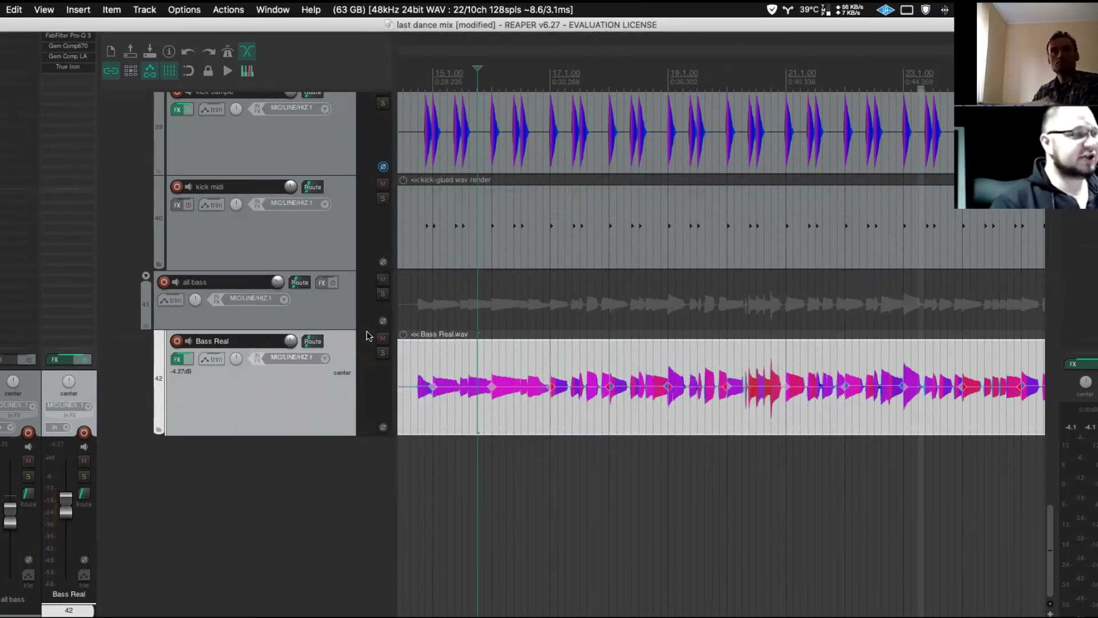
- Select the all bass folder track, bring the kick tracks into view, and save the project
click(321, 310)
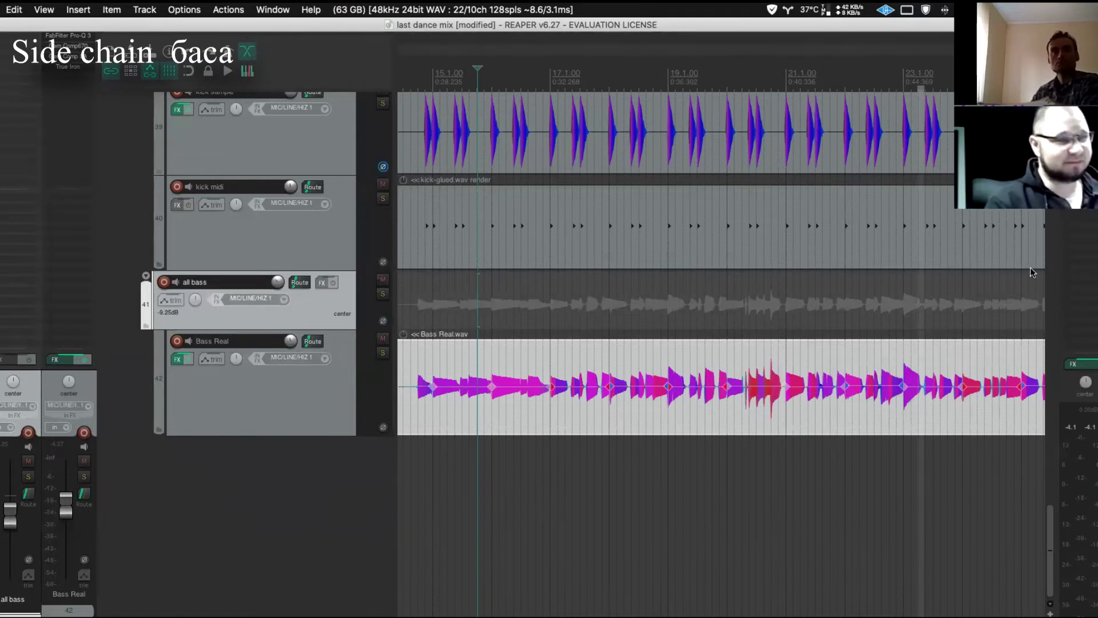
scroll(1052, 566, up, 5)
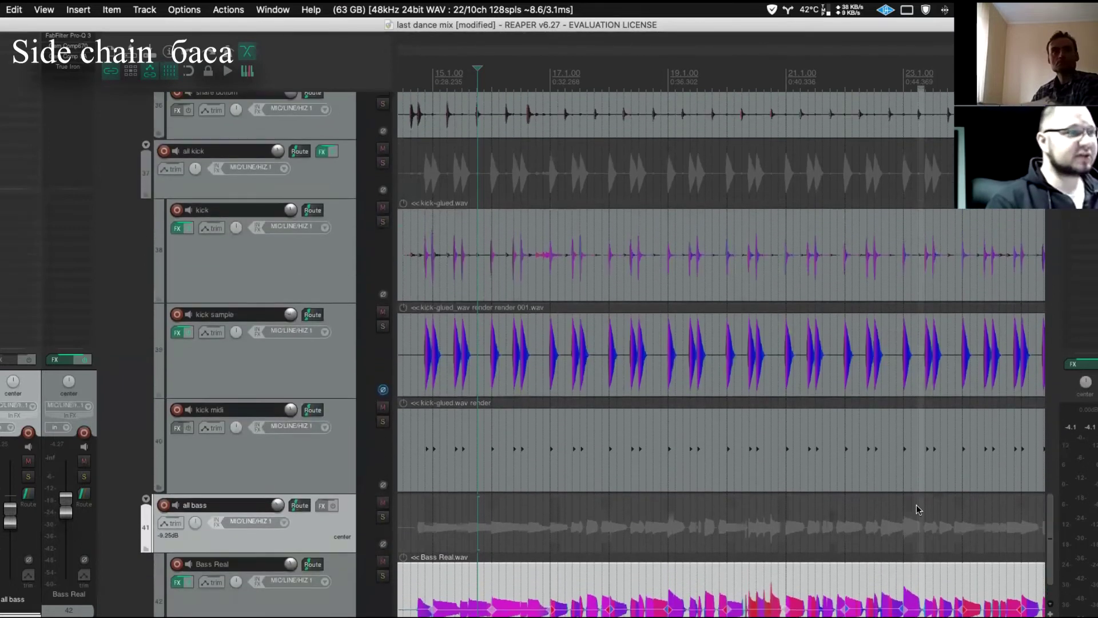
scroll(918, 509, down, 4)
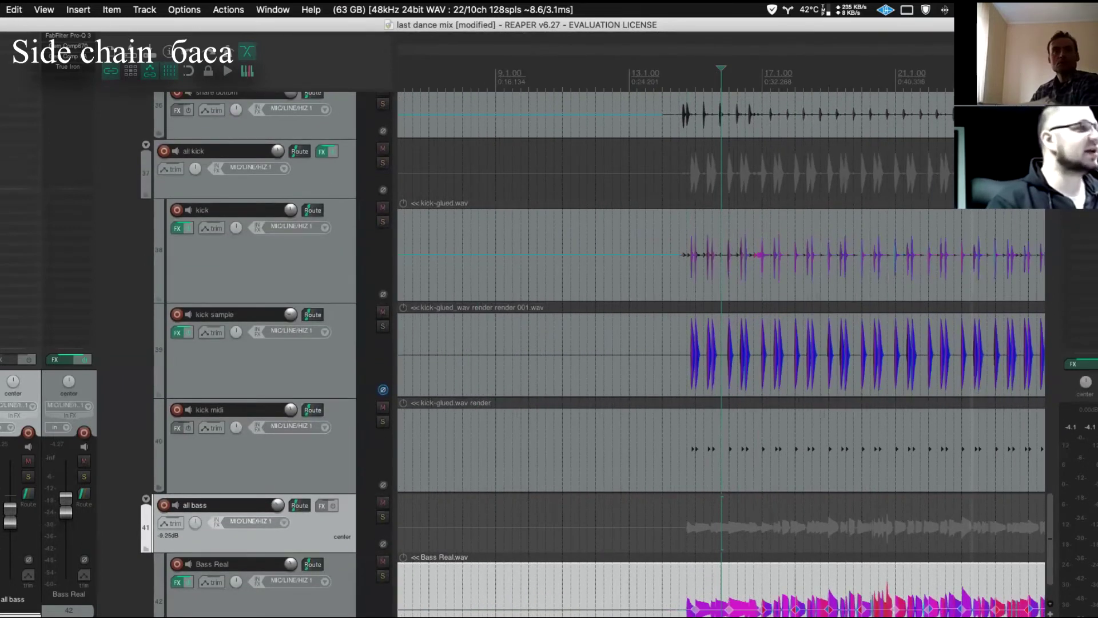
click(17, 149)
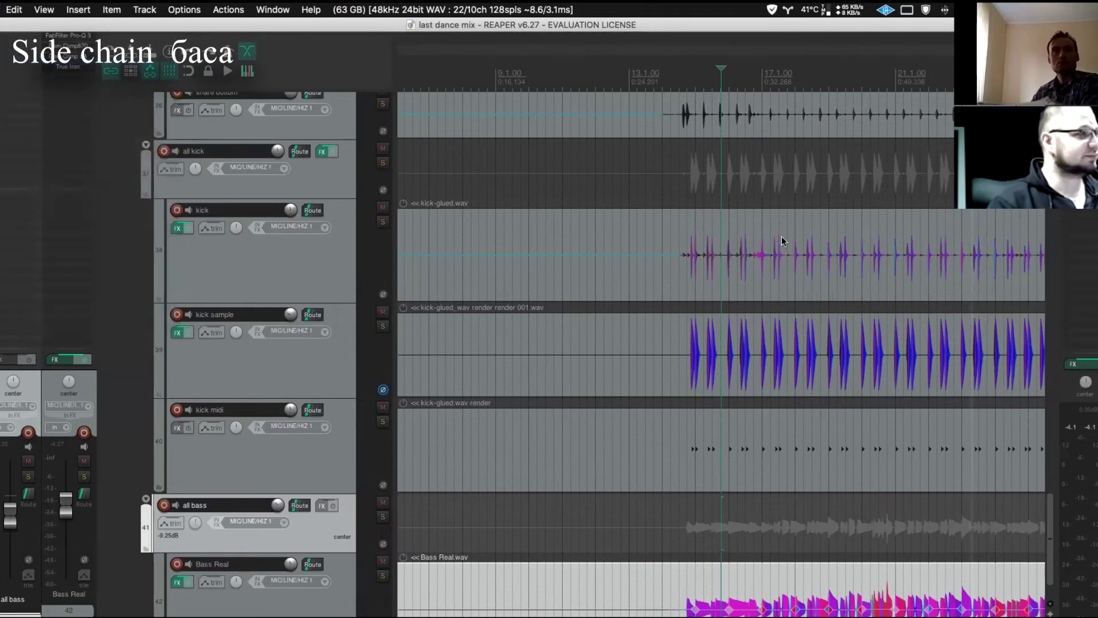
- Examine how the kick and kick sample hits line up with the Bass Real notes at different zoom levels
scroll(1053, 553, down, 2)
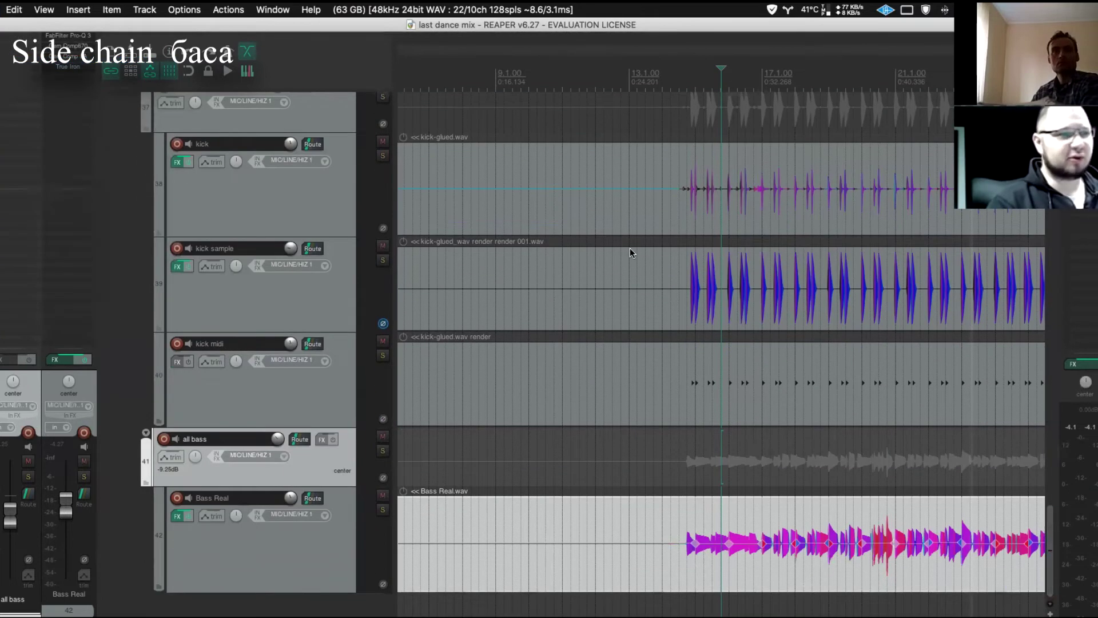
scroll(705, 155, up, 4)
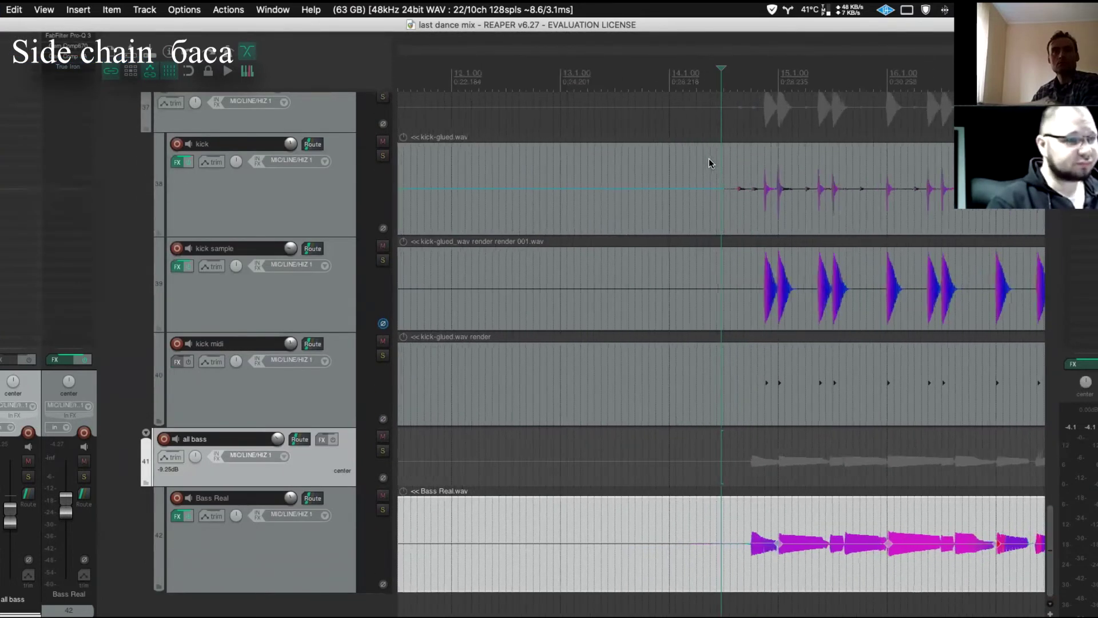
scroll(702, 160, down, 6)
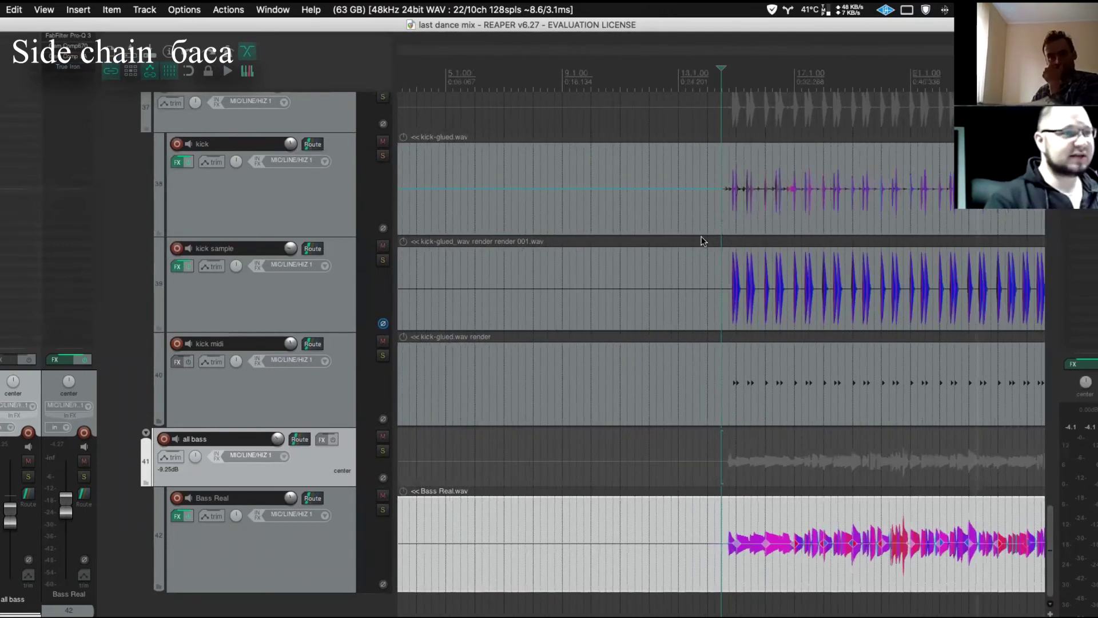
scroll(673, 293, down, 1)
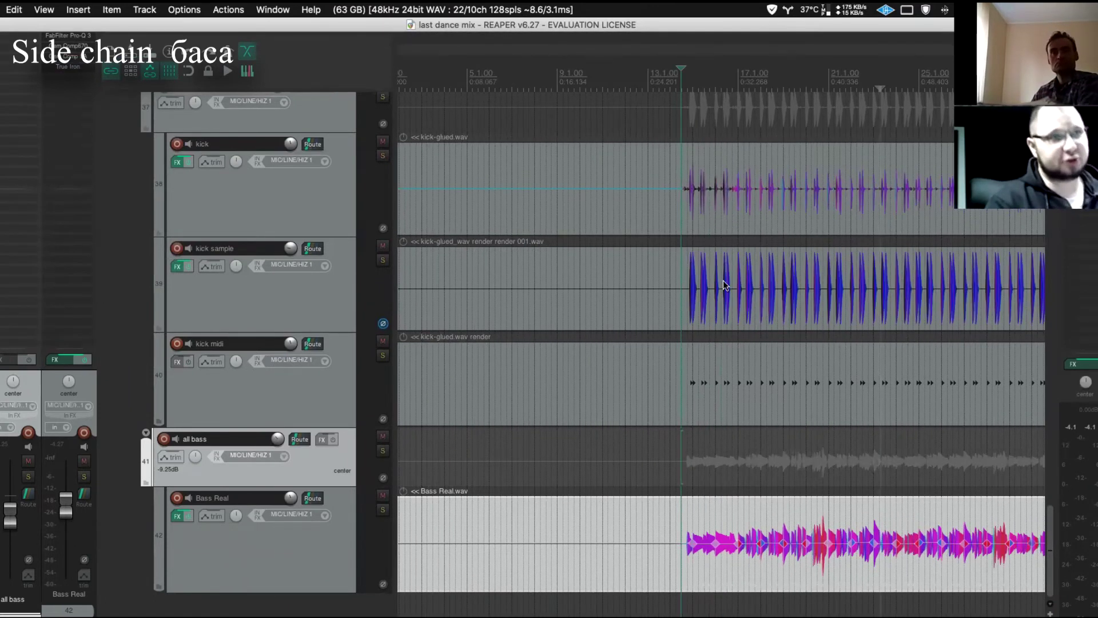
click(265, 297)
click(328, 200)
scroll(722, 198, up, 8)
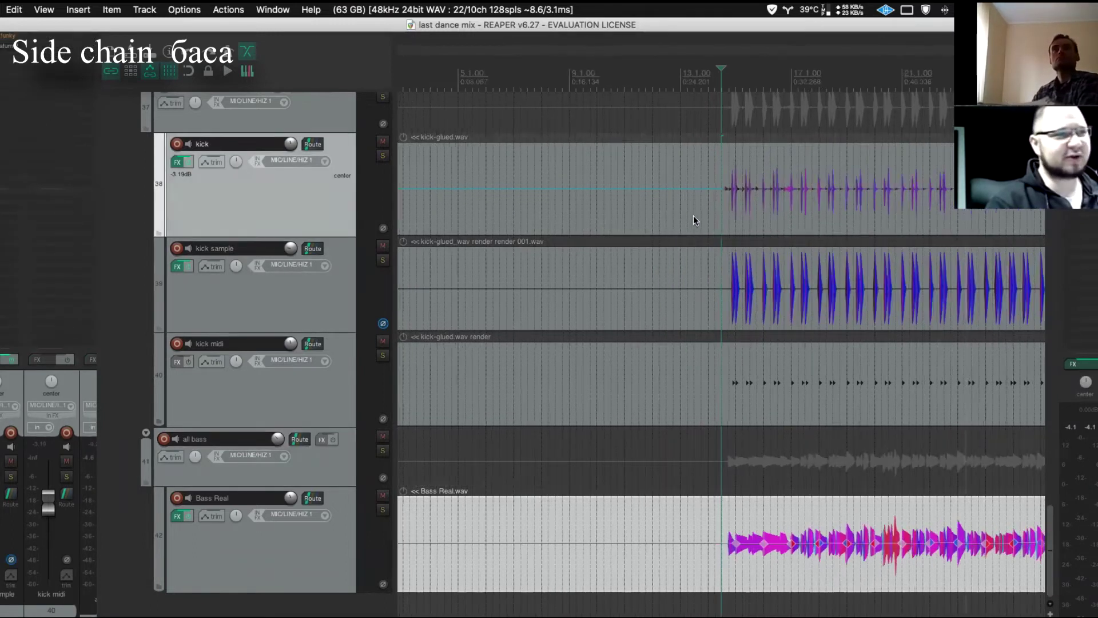
scroll(814, 201, up, 1)
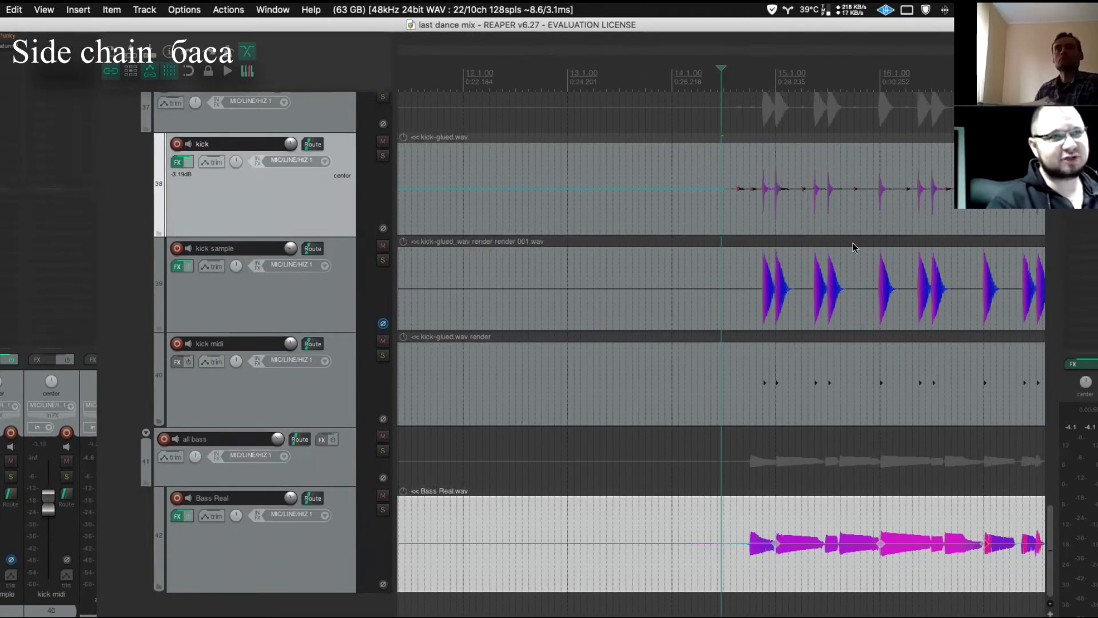
- Create a send from the kick sample track to the all bass folder, routed to new receiving channels 3/4
click(299, 300)
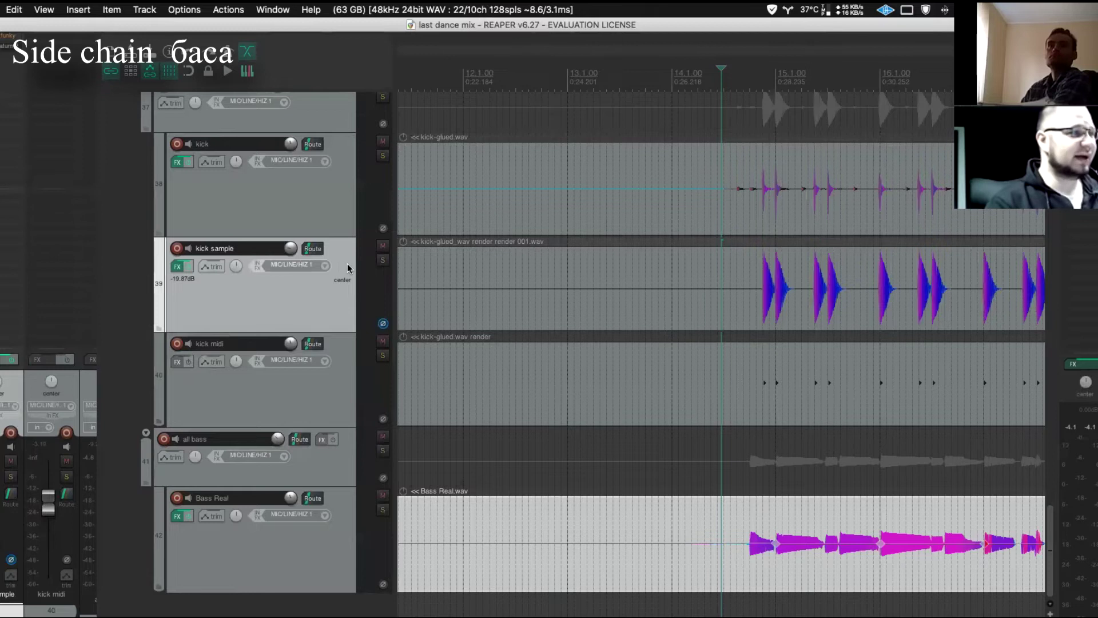
click(304, 251)
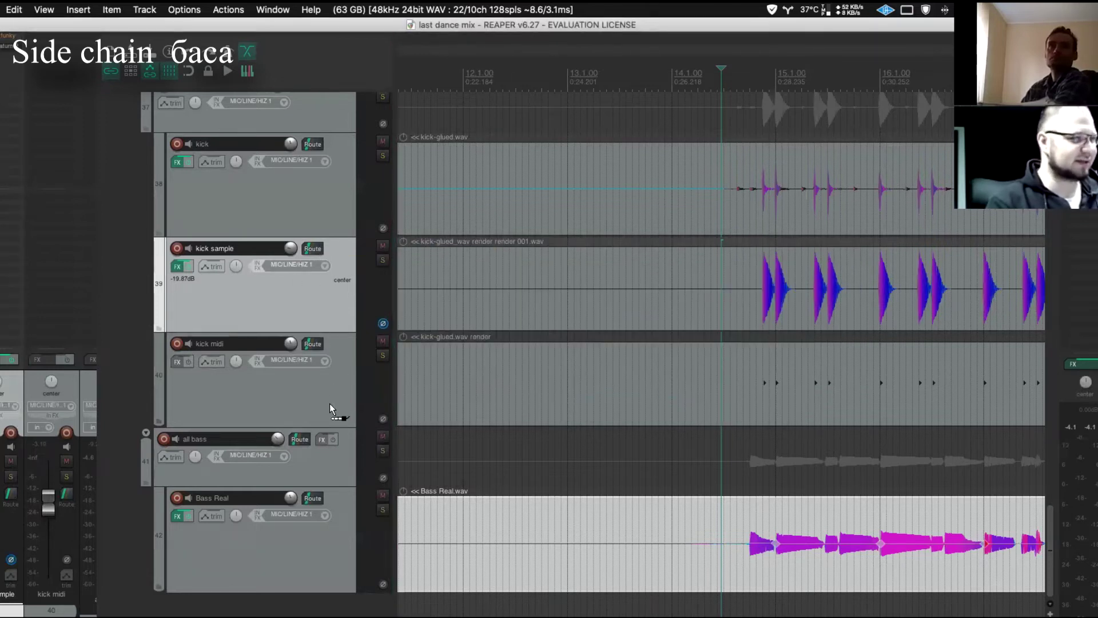
drag(322, 468, 322, 465)
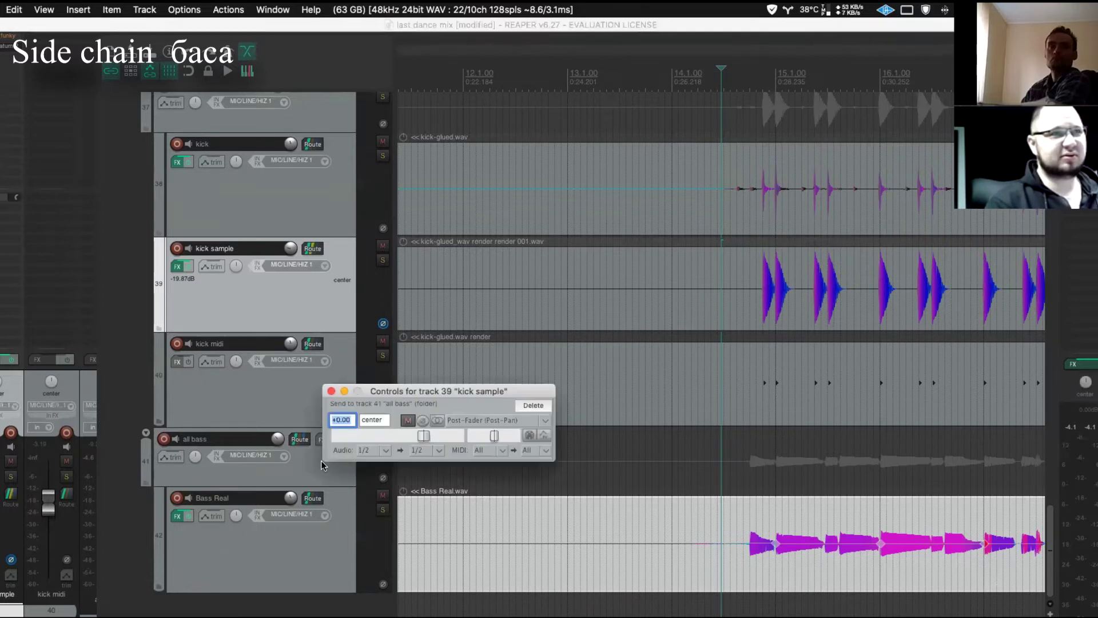
click(439, 452)
mouse_move(465, 503)
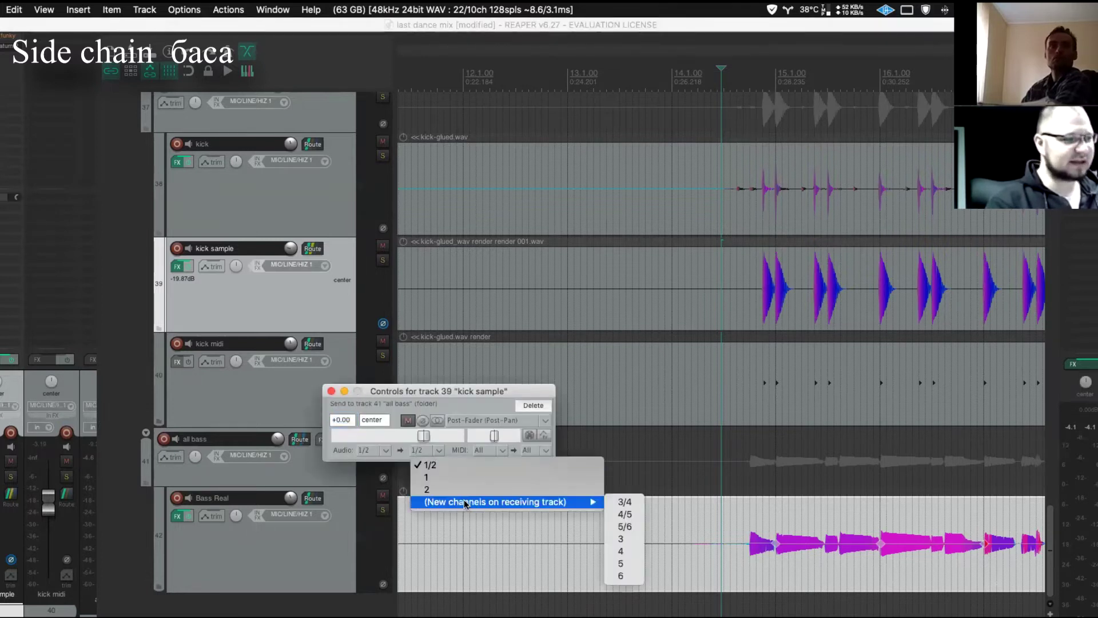
click(627, 506)
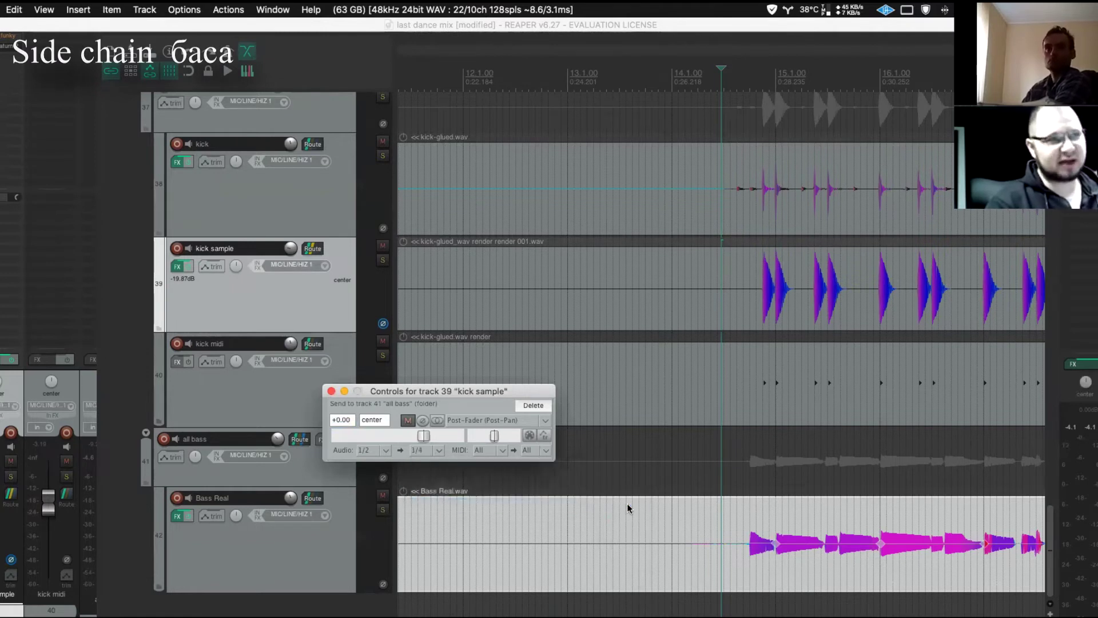
click(332, 392)
- Add the ReaComp compressor to the all bass folder track and place its window over the arrangement
click(342, 472)
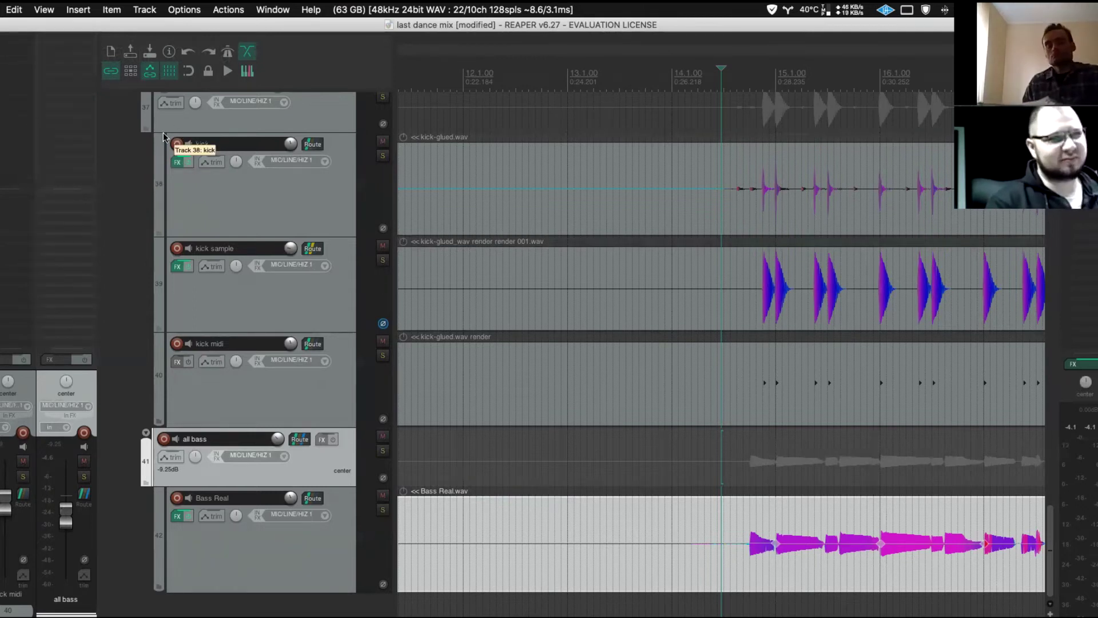
click(70, 44)
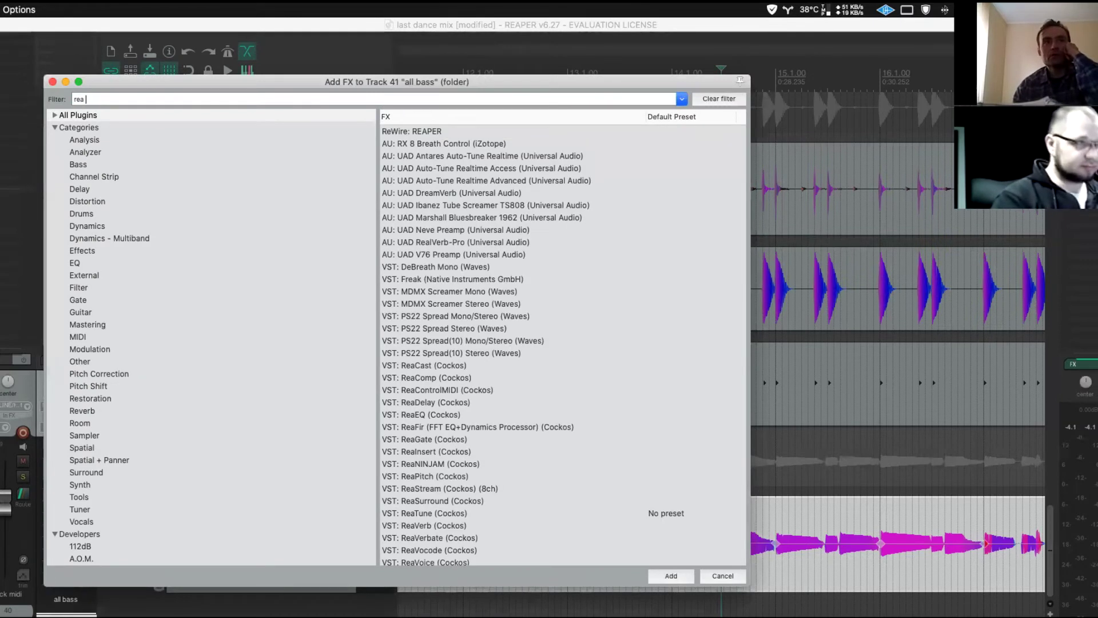
text(rea com)
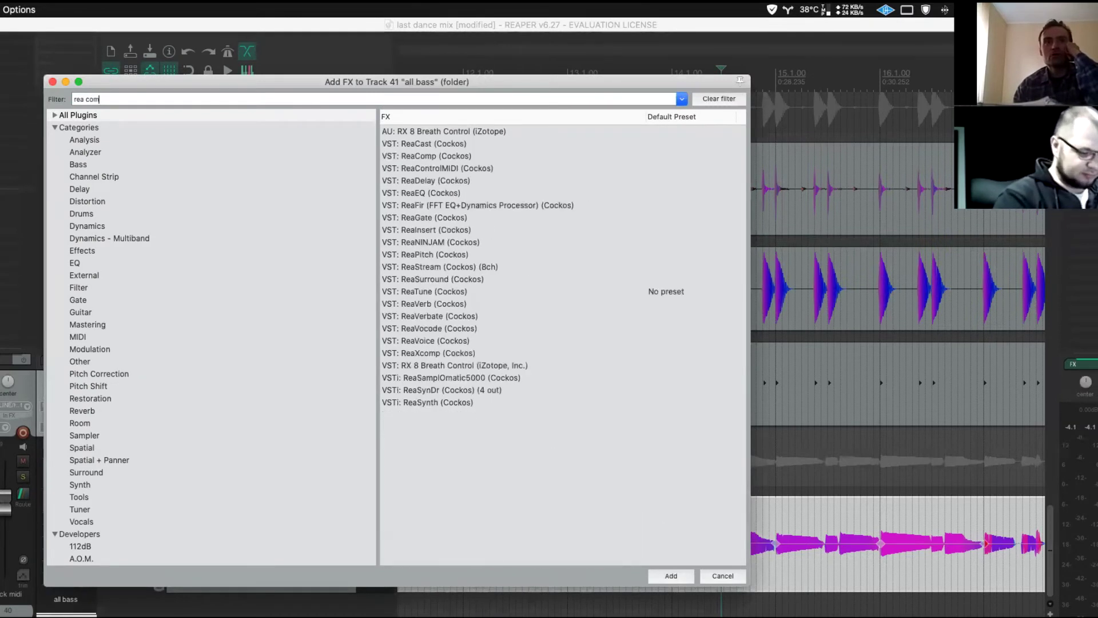
text(p)
double_click(459, 135)
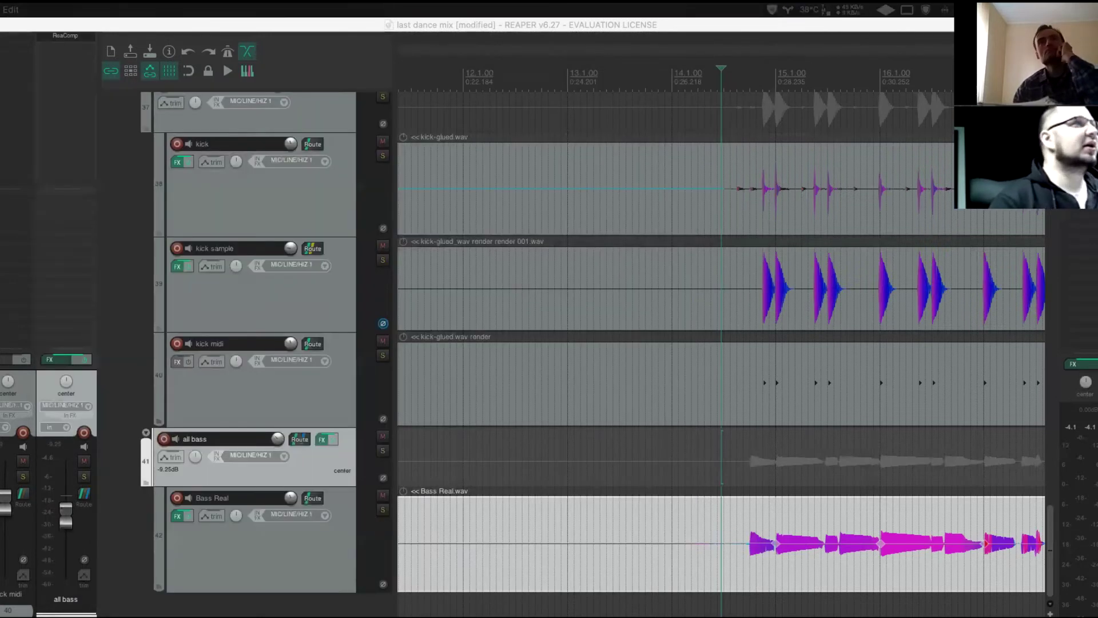
drag(276, 100, 573, 107)
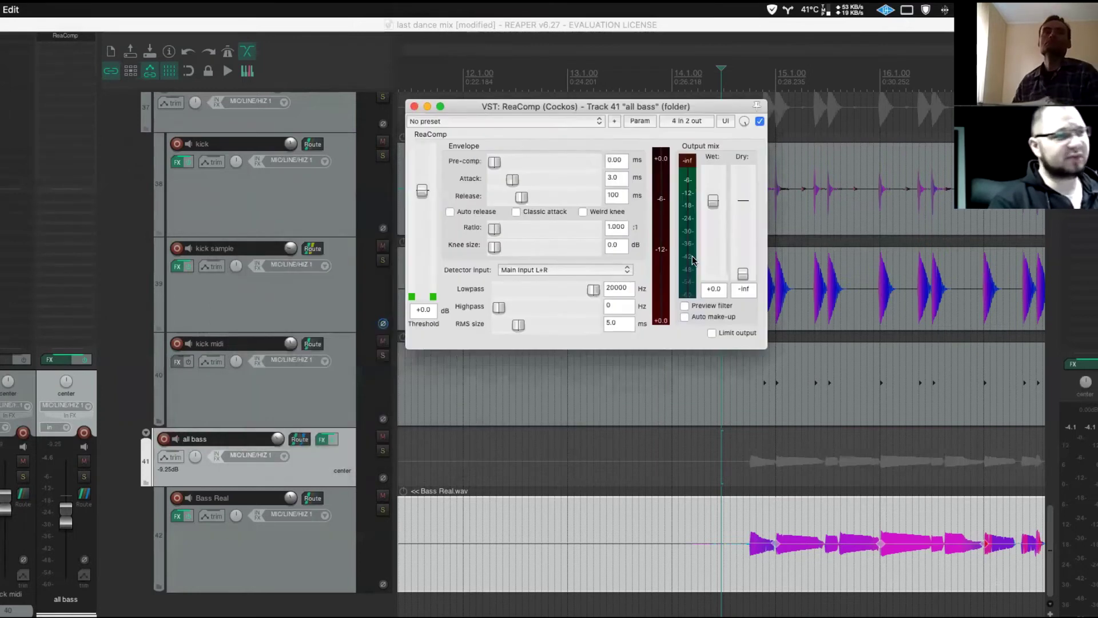
- Set ReaComp's detector input to Auxiliary Input L+R, with a ratio of 4.88:1 and a threshold of -6.4 dB
click(542, 272)
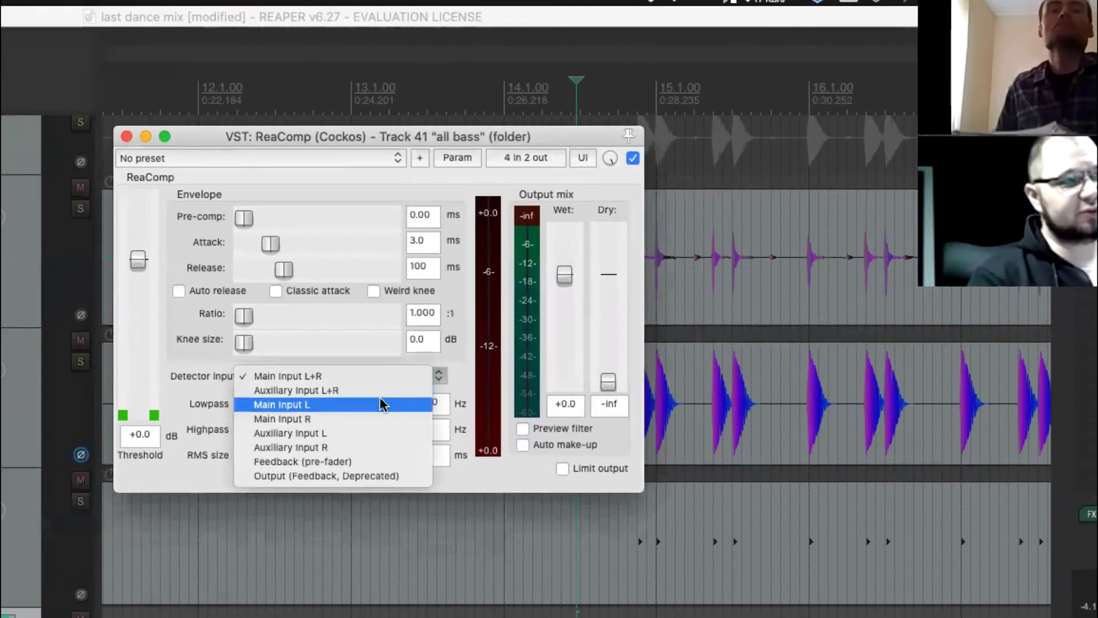
click(382, 393)
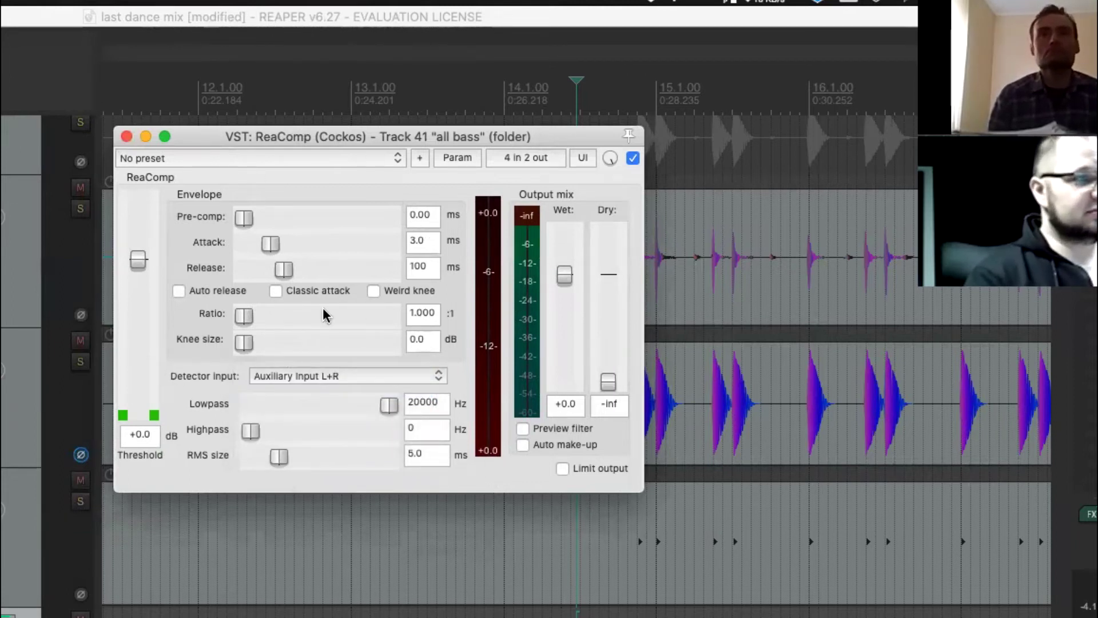
drag(244, 315, 312, 321)
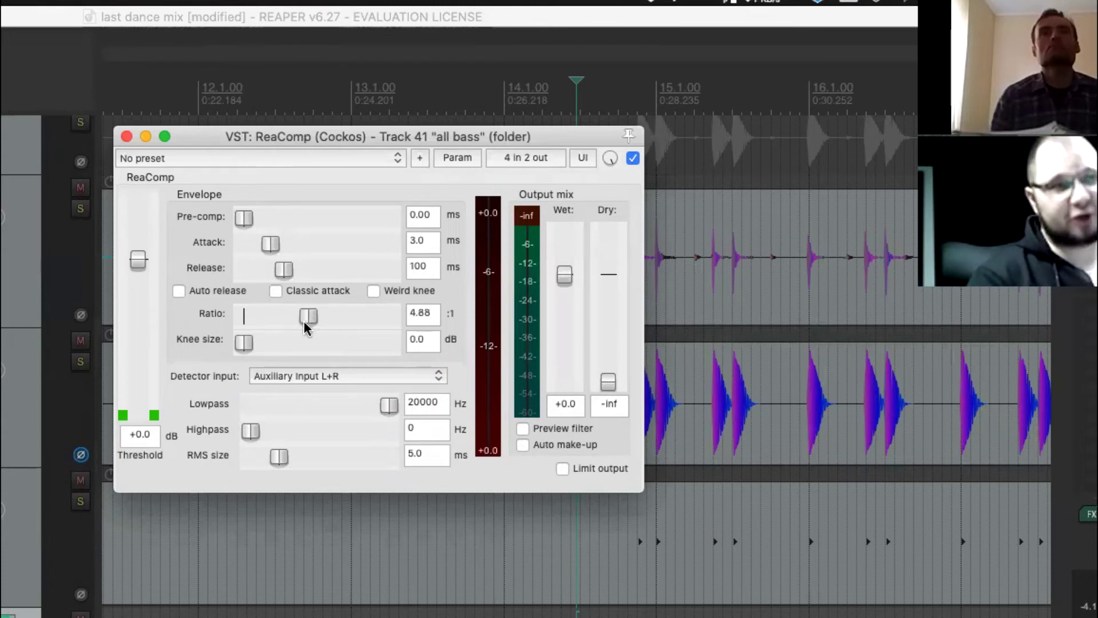
drag(139, 257, 142, 289)
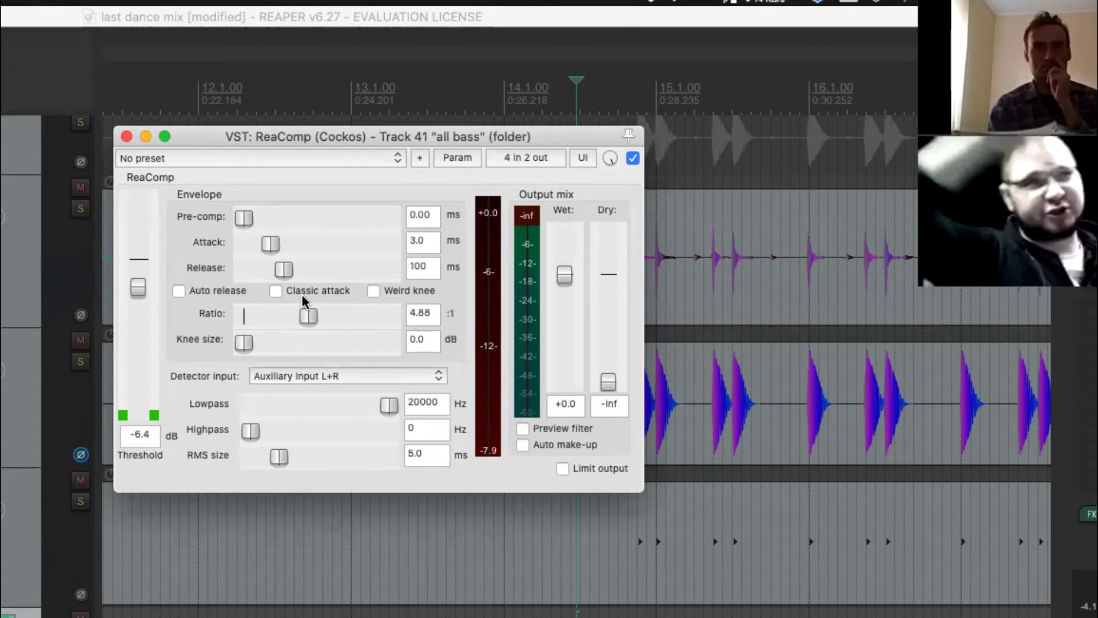
- Lower ReaComp's threshold to -47.8 dB while listening to the kick duck the bass
key(space)
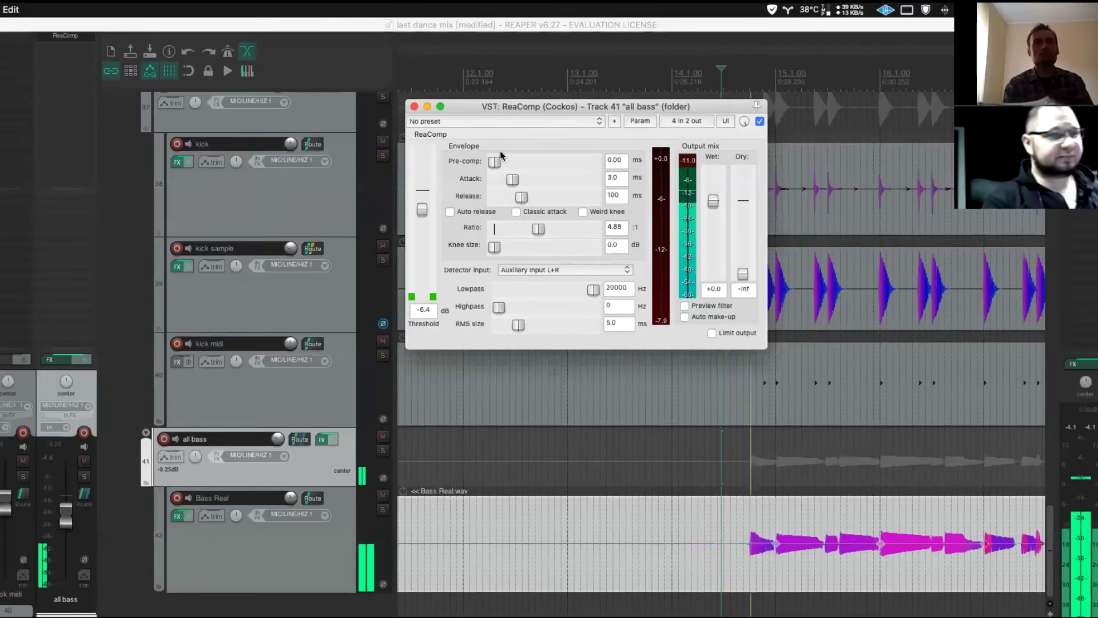
drag(507, 108, 440, 156)
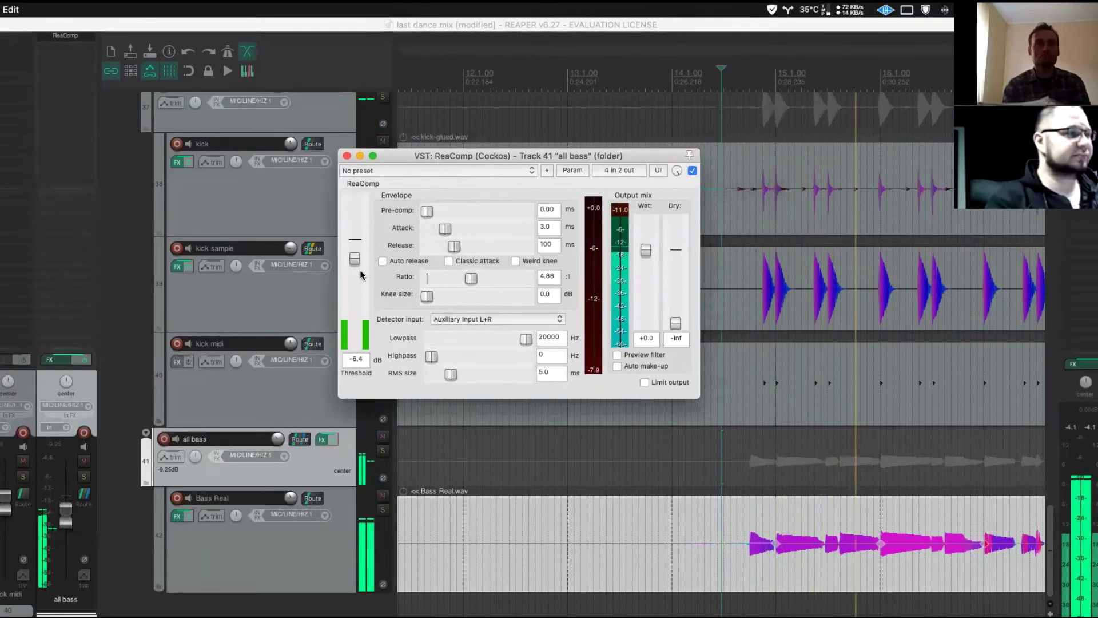
drag(361, 275, 358, 328)
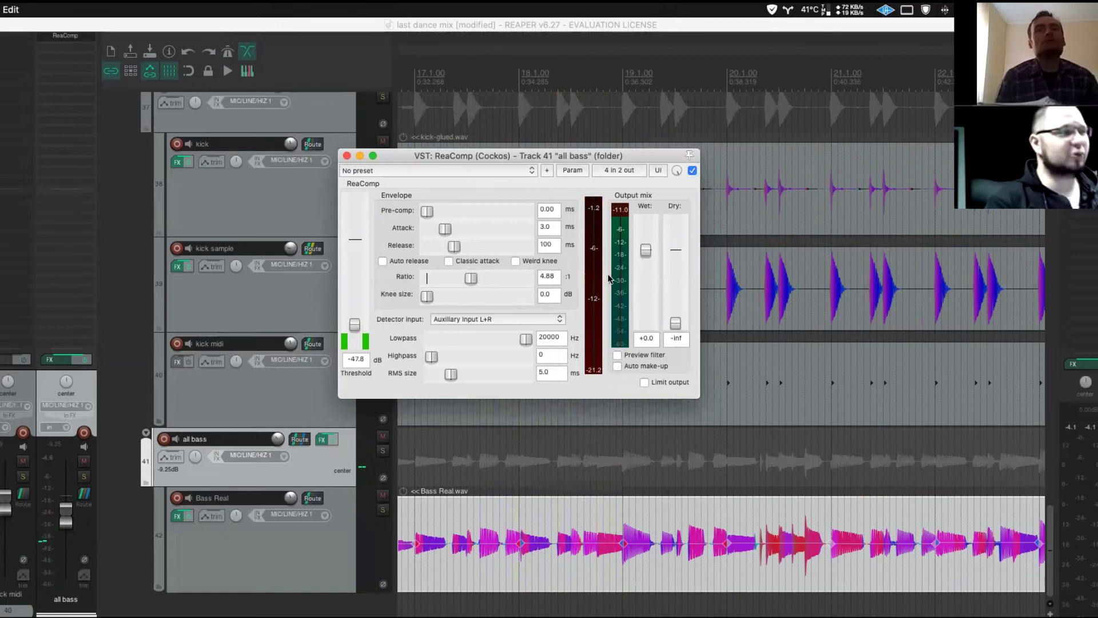
key(space)
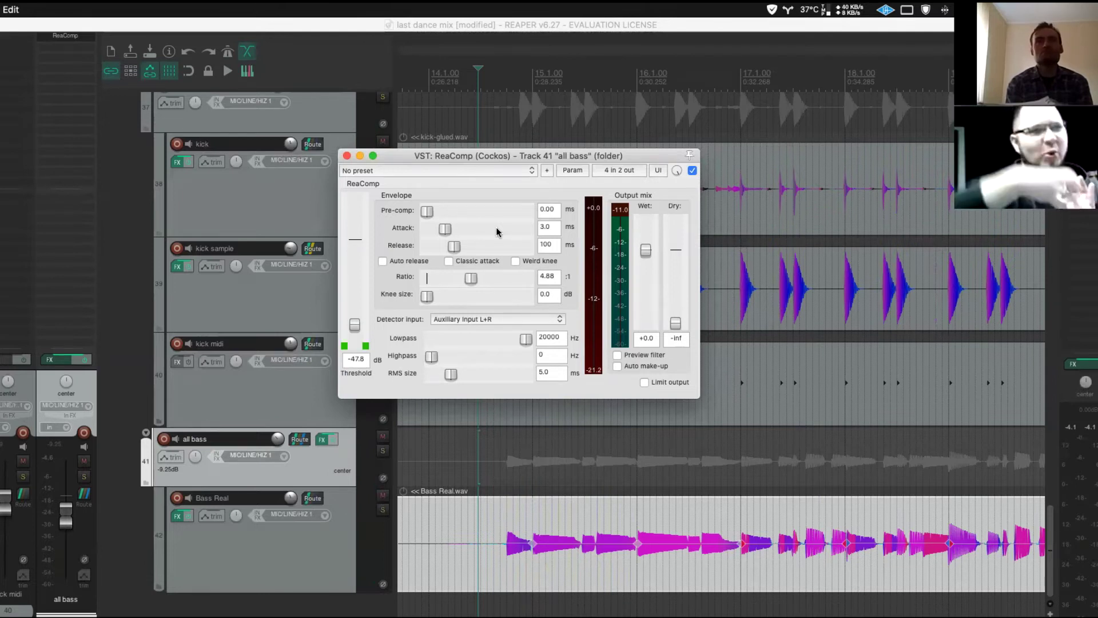
- Shorten ReaComp's release to 12 ms and raise its threshold to -36.7 dB while listening to the mix
key(space)
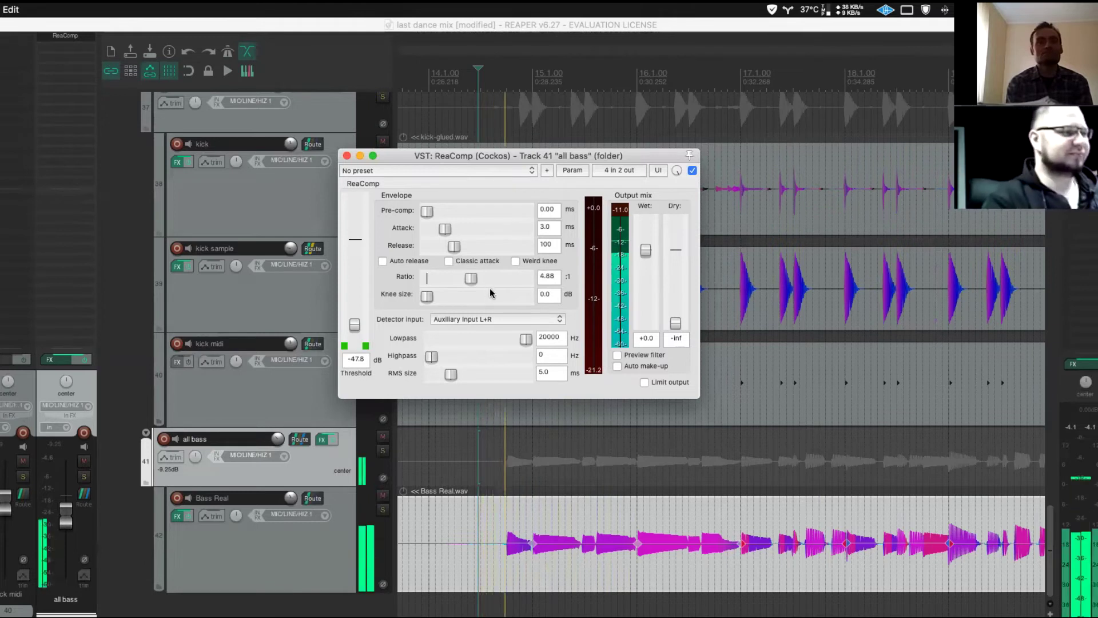
drag(452, 251, 441, 250)
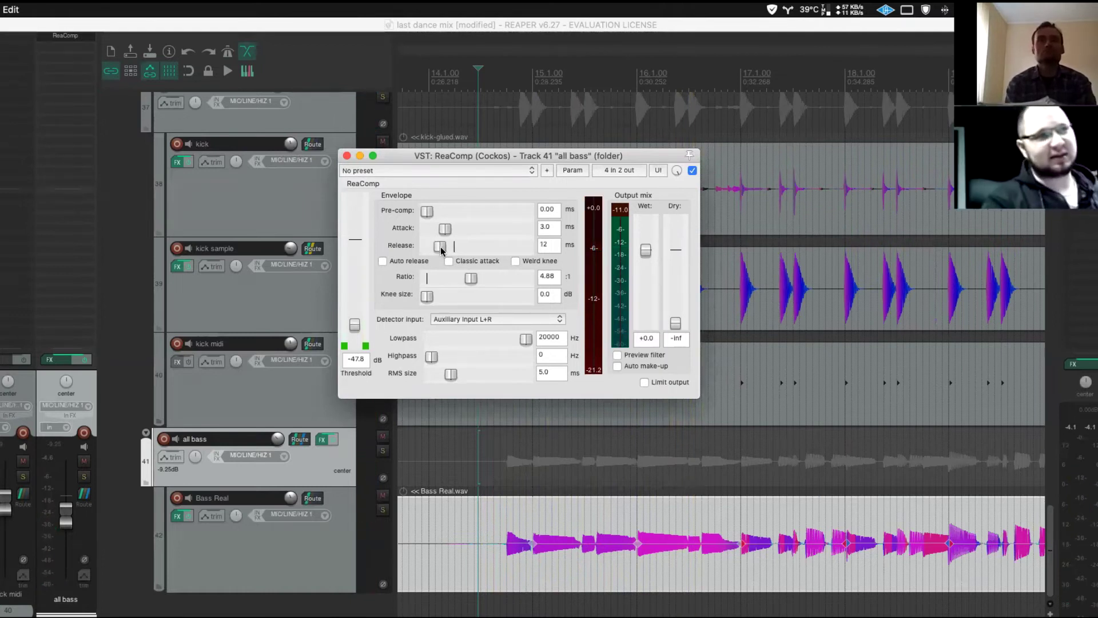
key(space)
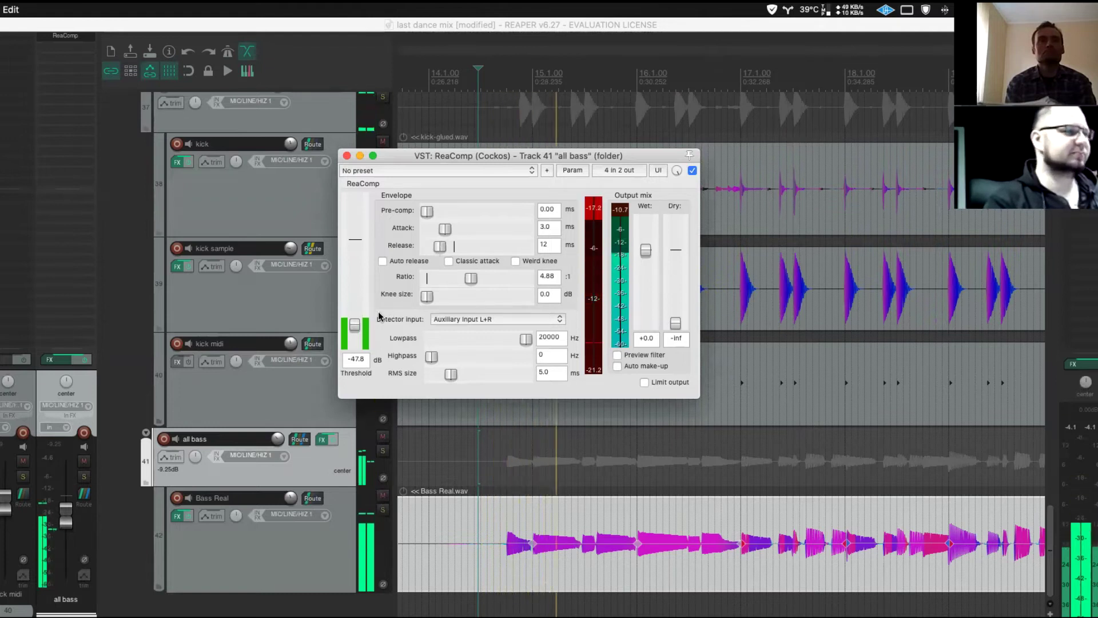
drag(354, 324, 361, 322)
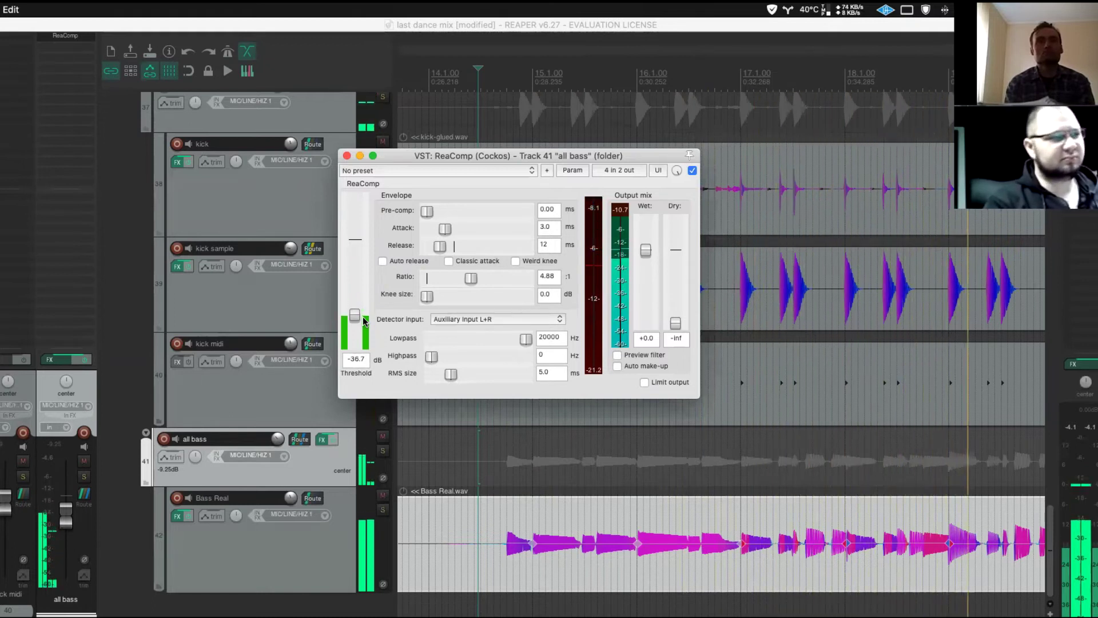
- Compare the bass with ReaComp bypassed and active, leave it bypassed, and close its window
click(692, 171)
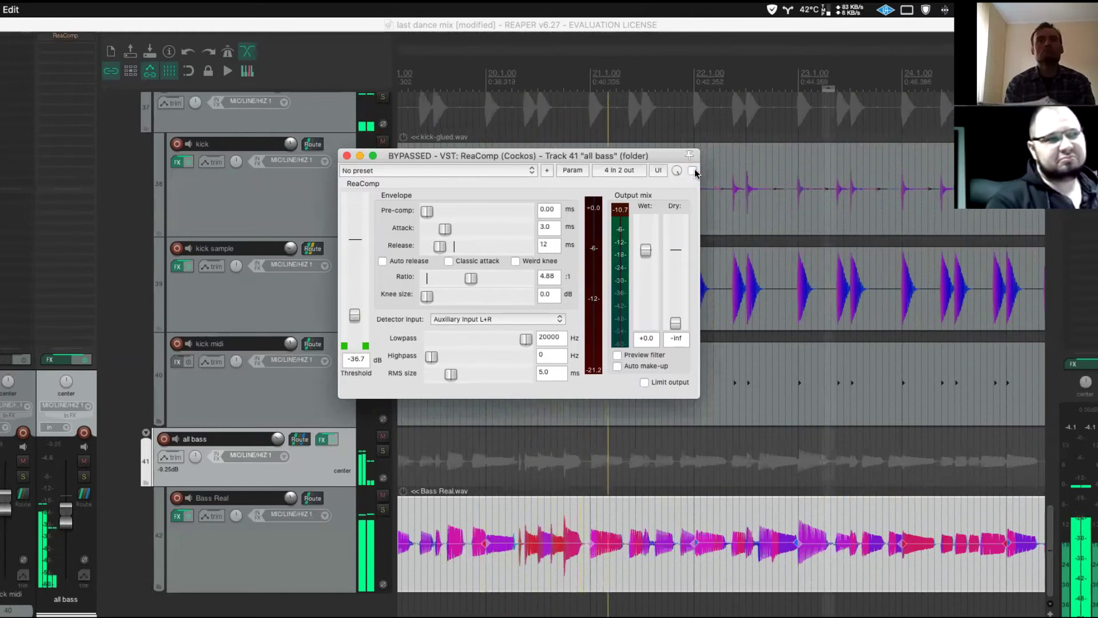
click(693, 171)
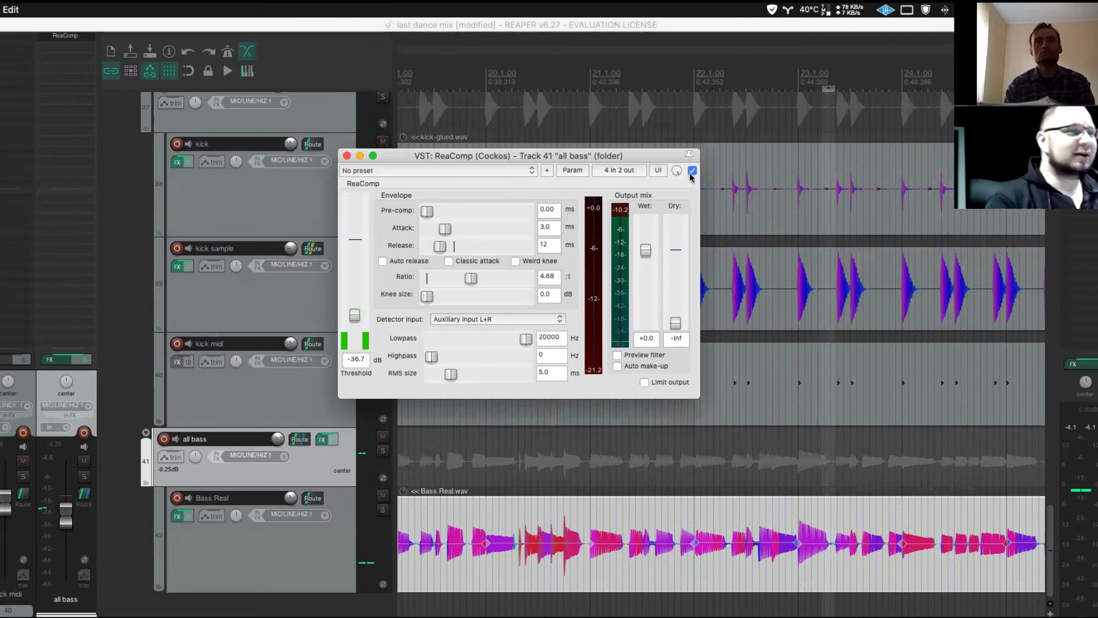
click(357, 156)
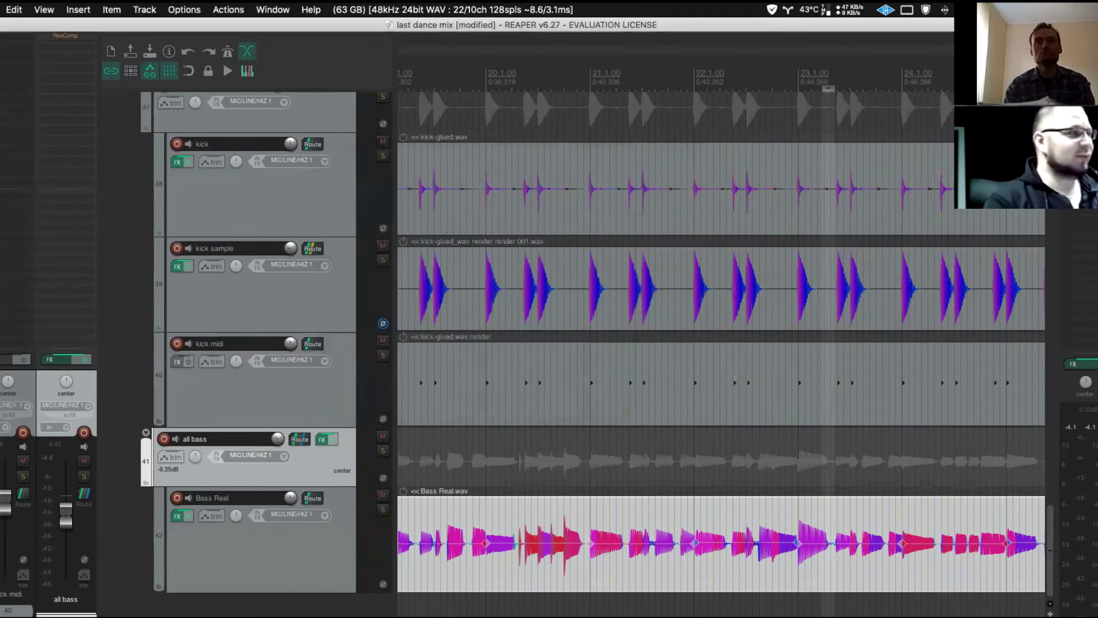
- Add FabFilter Pro-C 2 after ReaComp on the all bass track using the saved pro c2 FX chain
click(65, 49)
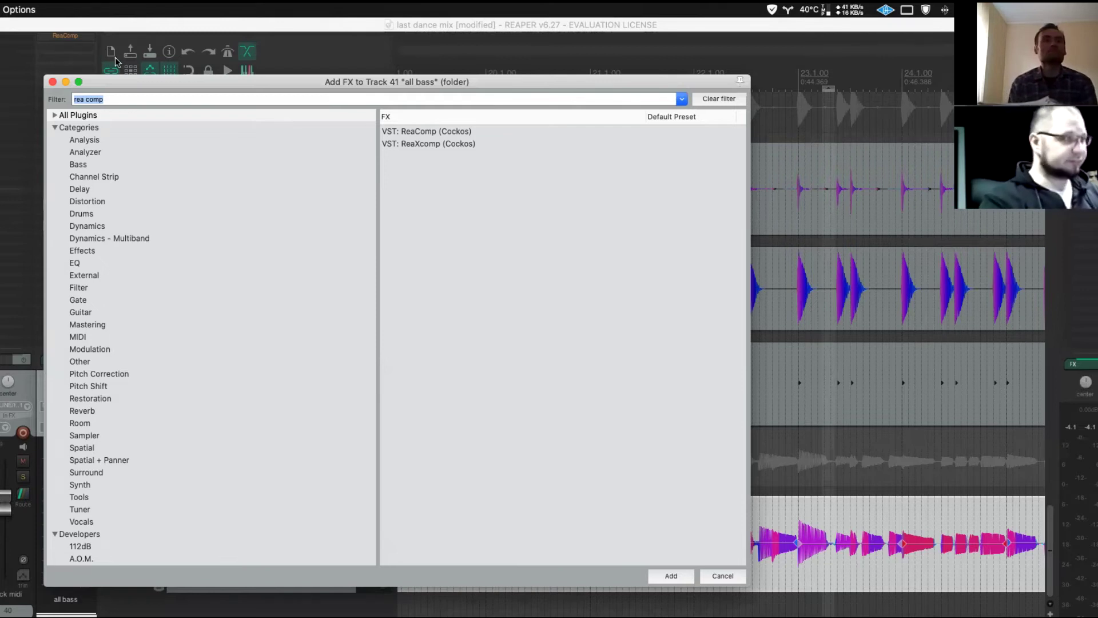
click(53, 82)
right_click(65, 52)
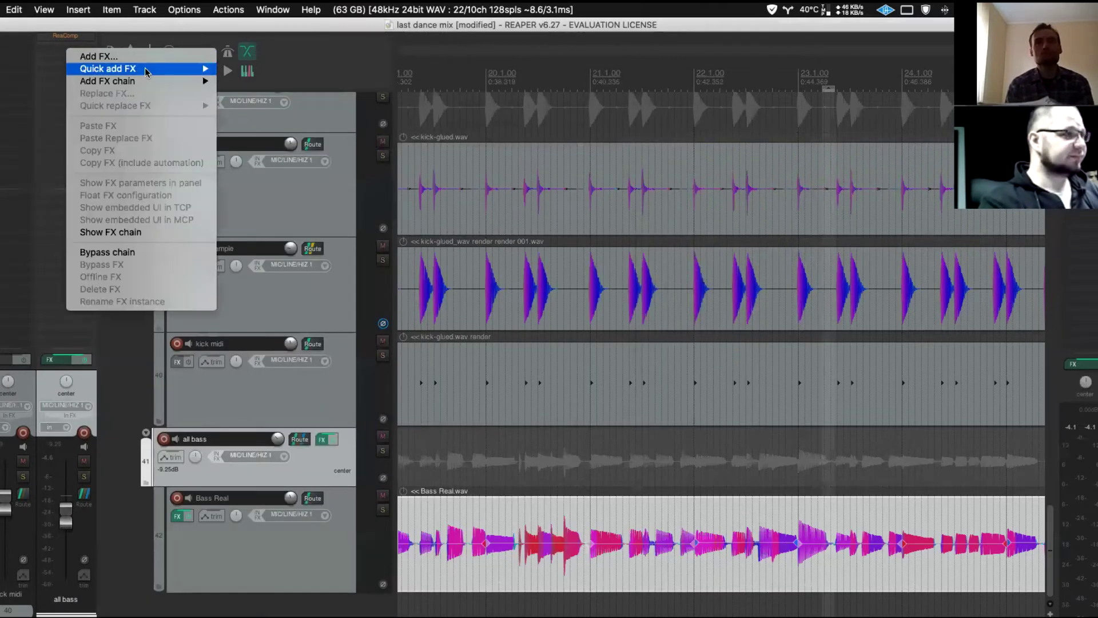
mouse_move(146, 83)
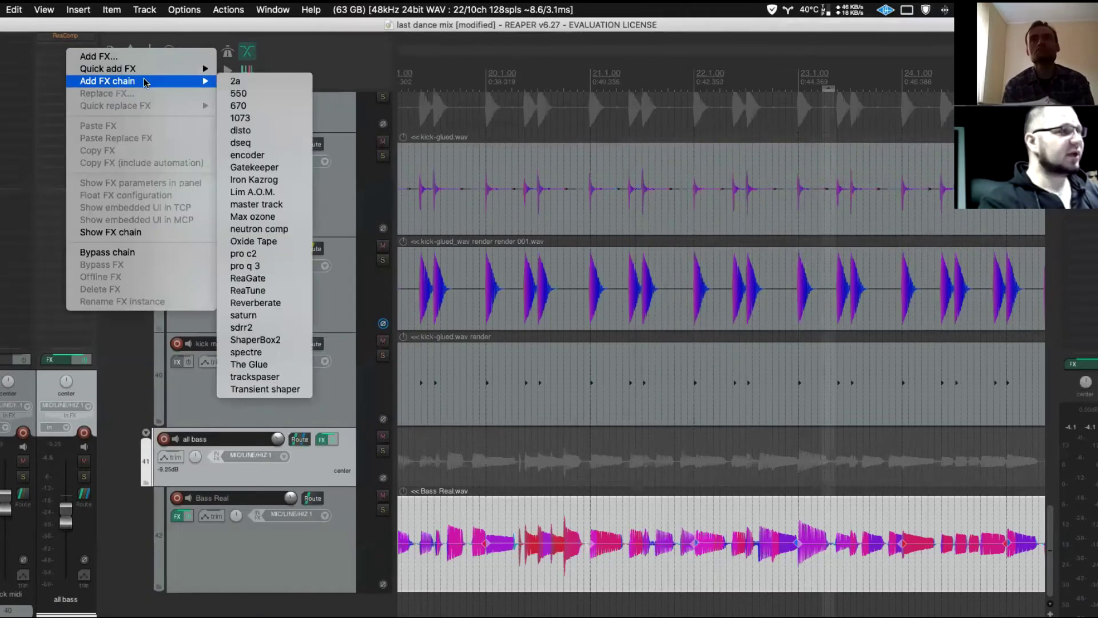
click(293, 257)
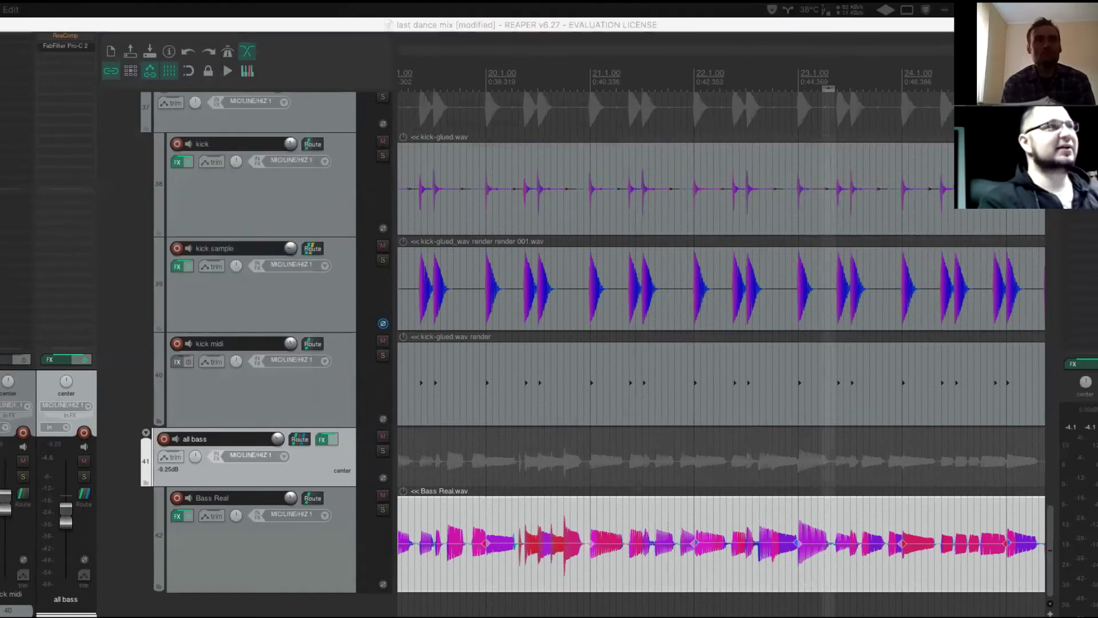
- Set Pro-C 2's side chain on the all bass track to the external input and make its knee fully hard at 0 dB
drag(312, 22, 583, 181)
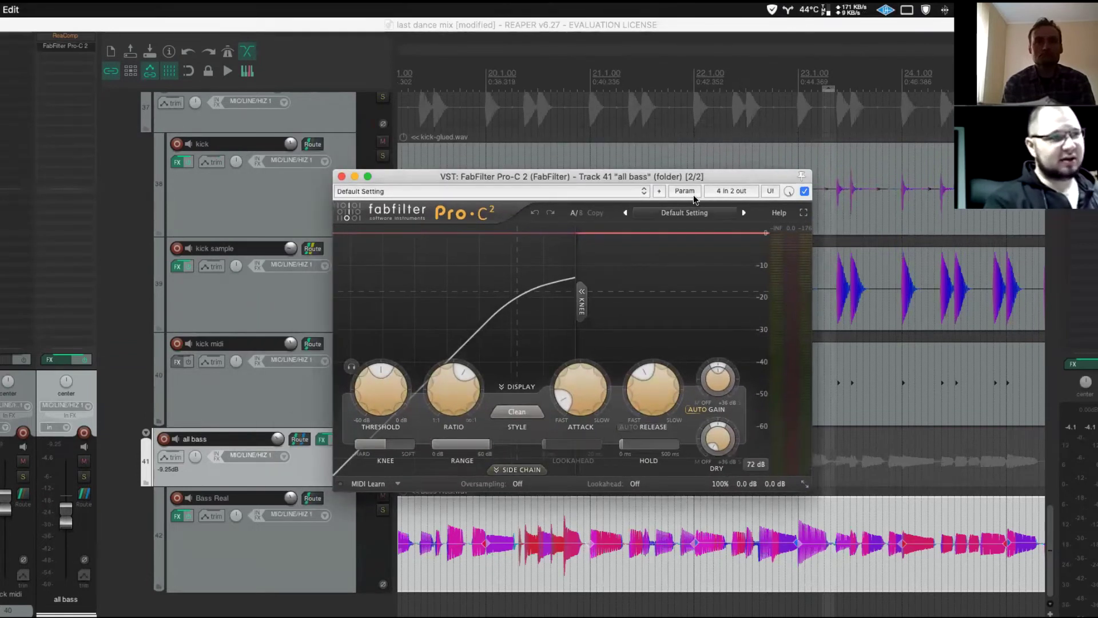
click(521, 471)
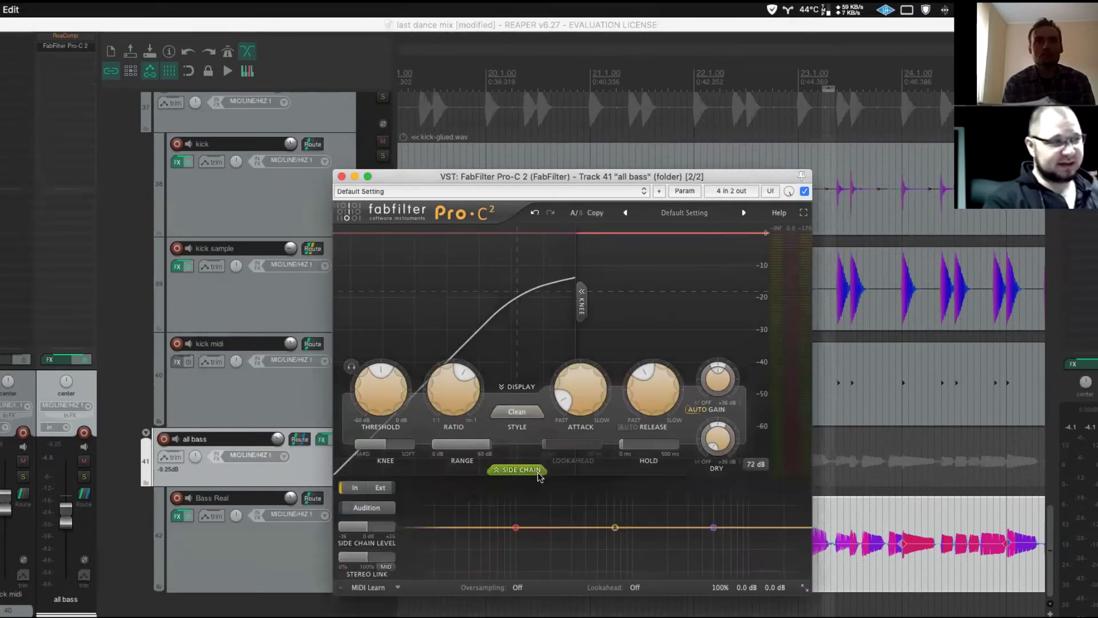
drag(525, 177, 462, 80)
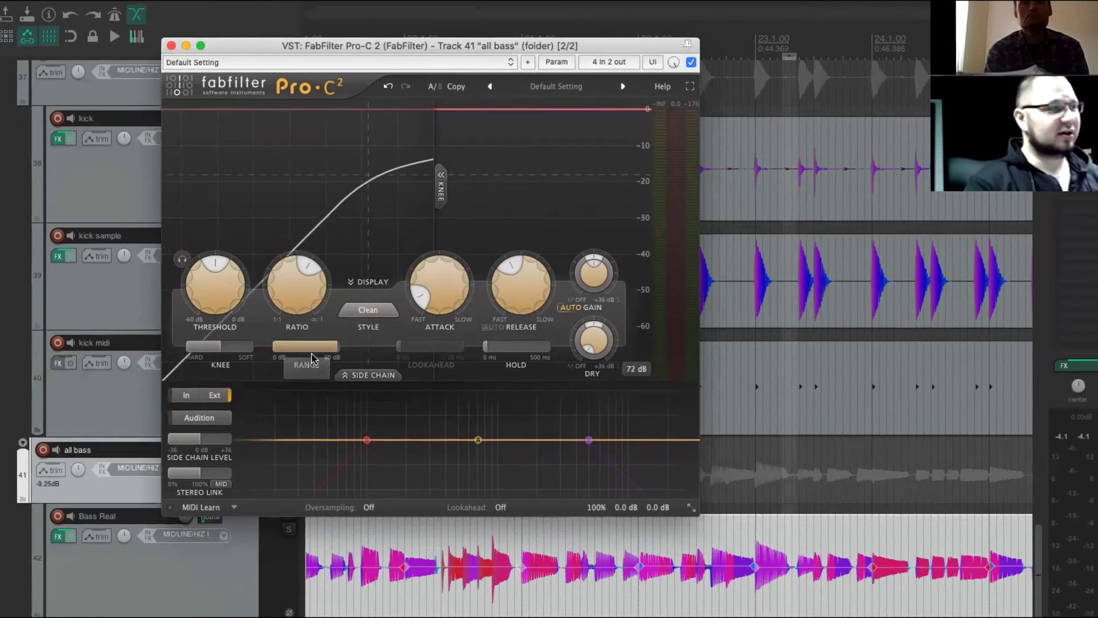
drag(220, 346, 103, 347)
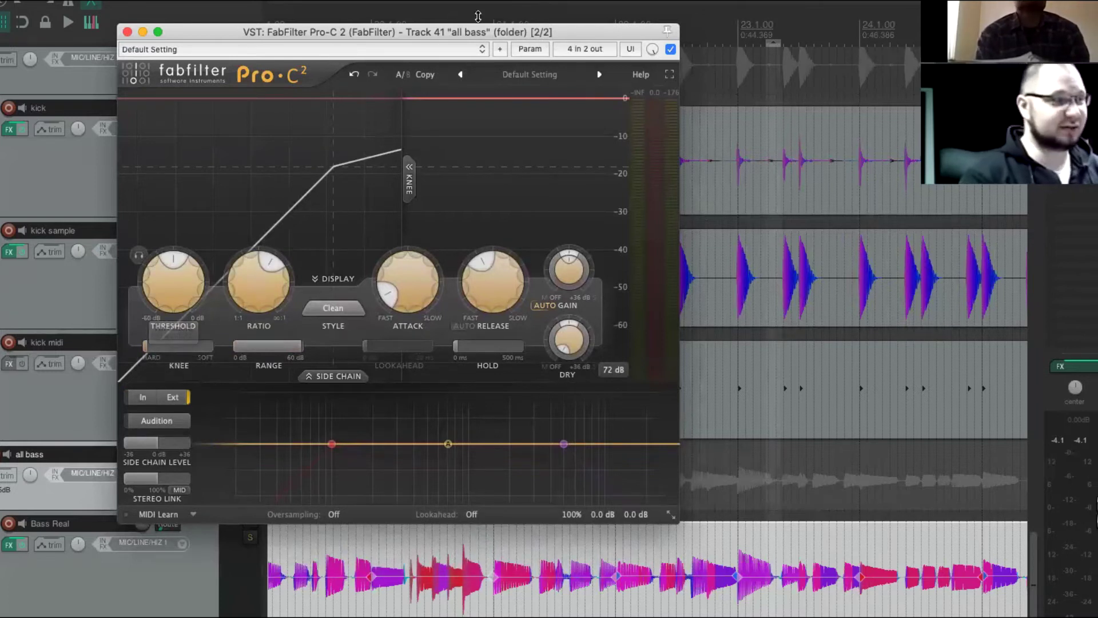
- Lower Pro-C 2's threshold while playing the mix so the kick ducks the bass
key(space)
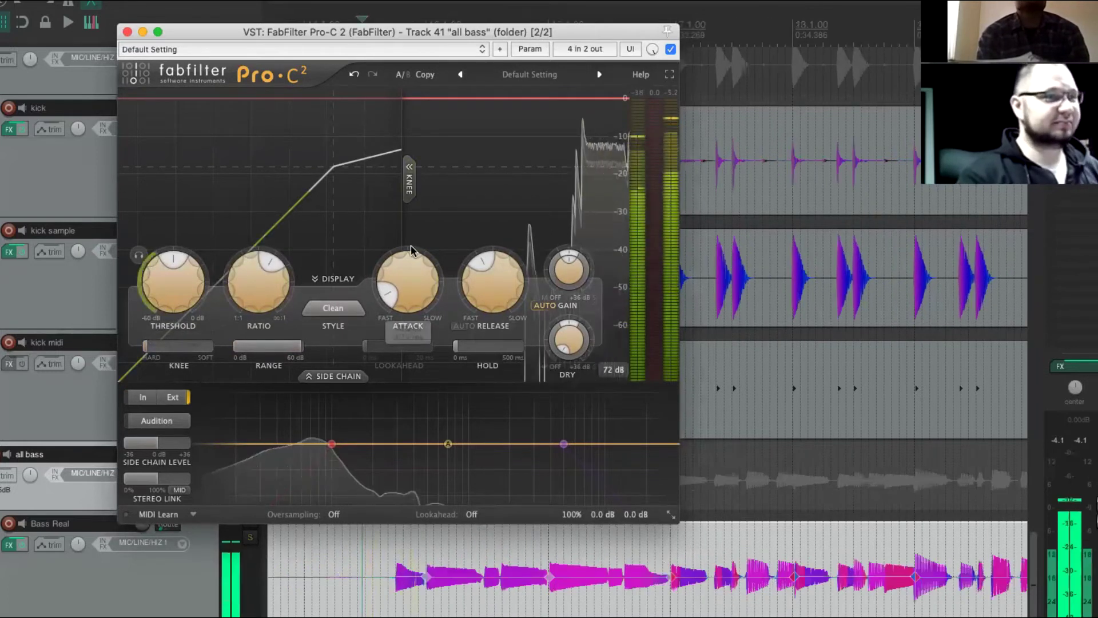
drag(152, 298, 147, 323)
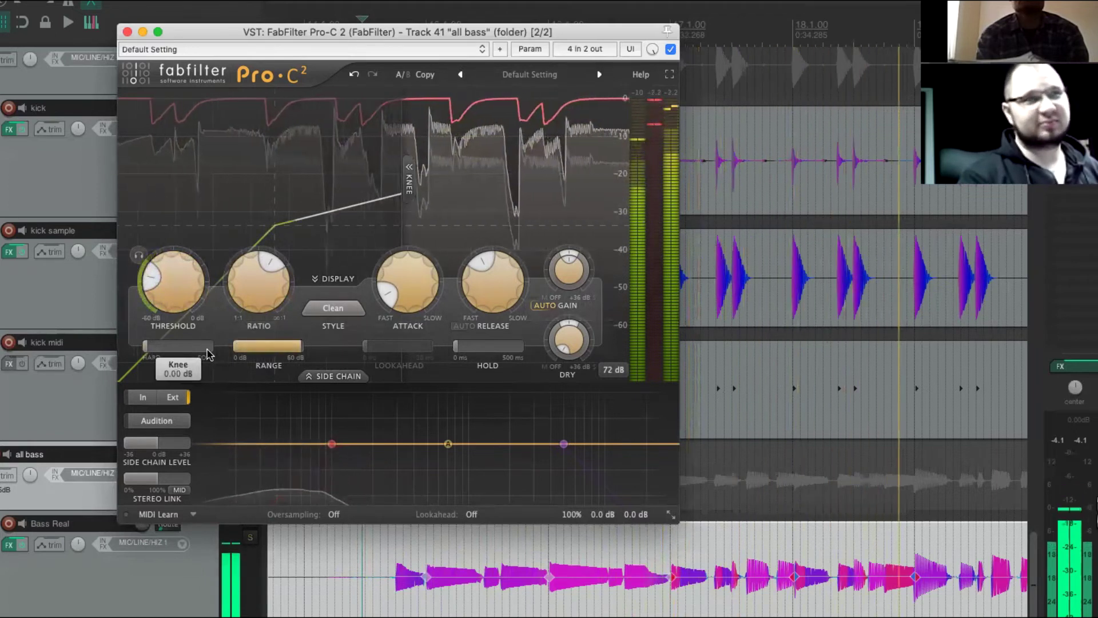
key(space)
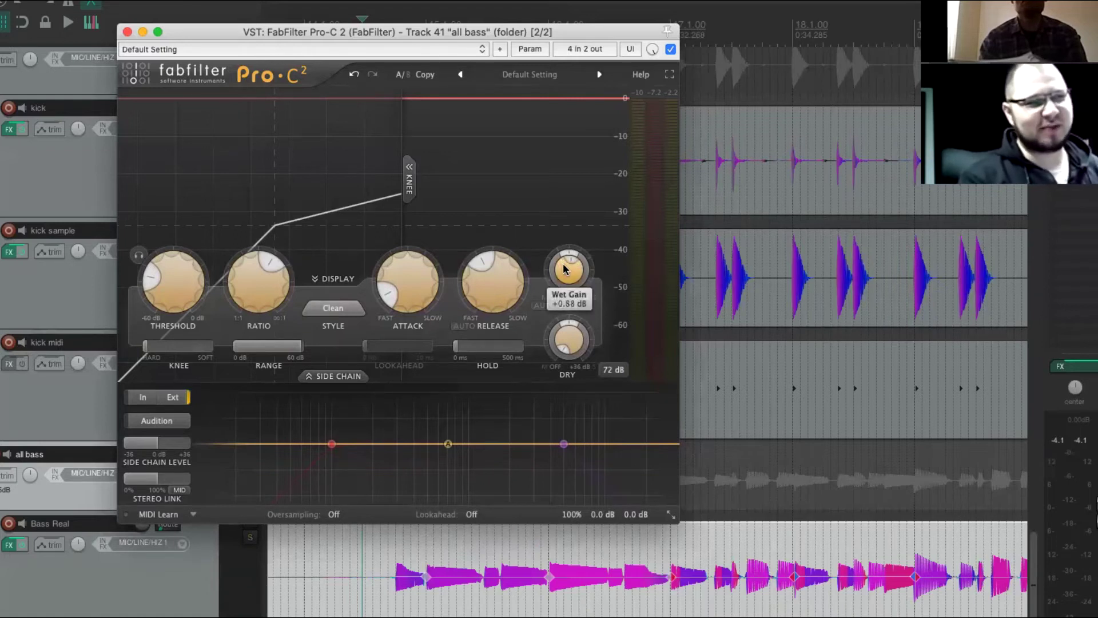
- Lower Pro-C 2's threshold further, shorten its release to 10 ms and set its attack to 22.81 ms while listening
key(space)
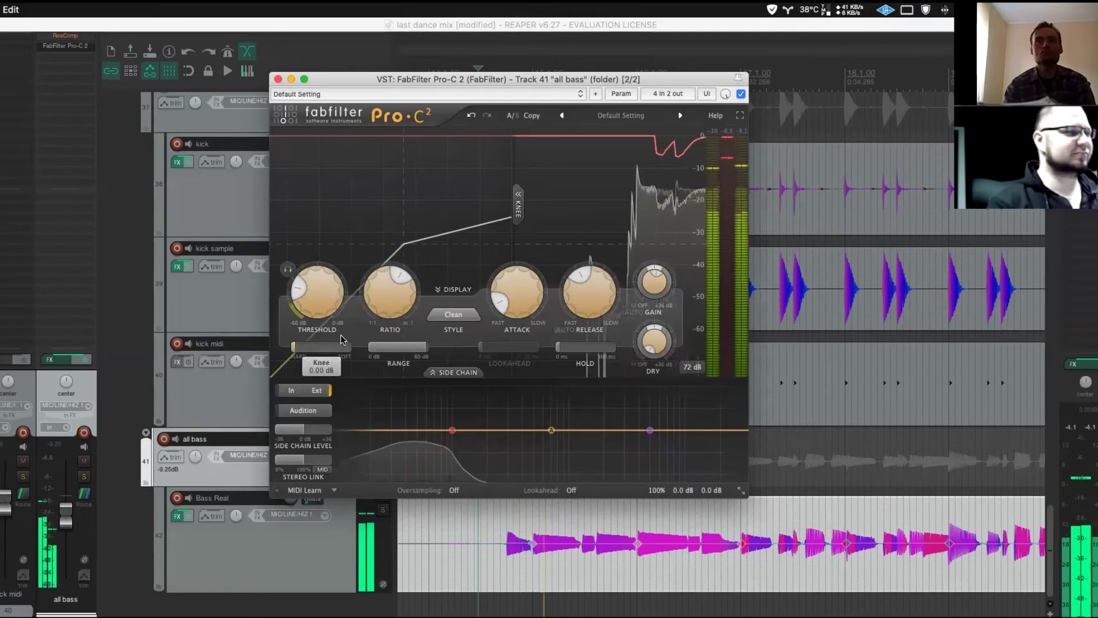
drag(317, 294, 317, 344)
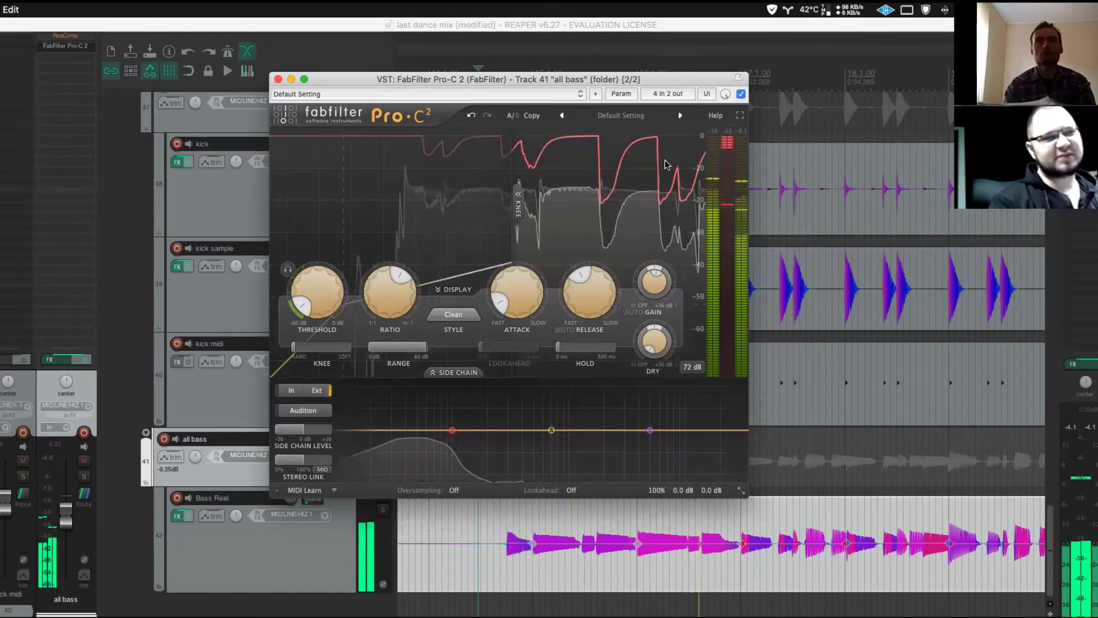
drag(577, 308, 567, 360)
mouse_move(516, 295)
mouse_down()
mouse_move(505, 267)
mouse_move(526, 275)
mouse_move(510, 281)
mouse_up()
key(space)
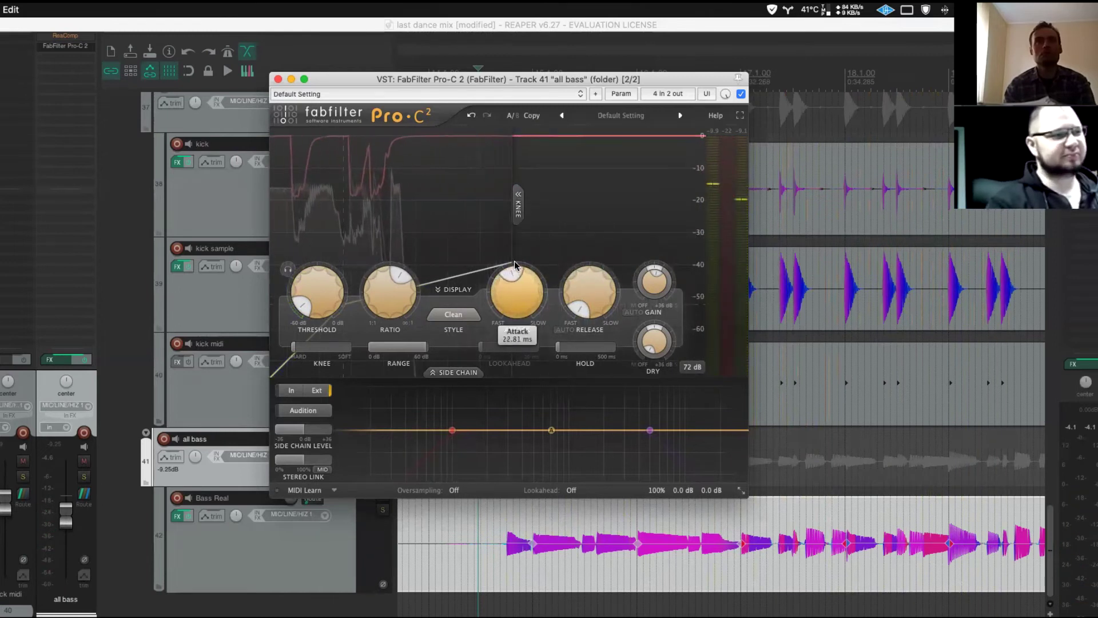
- Set Pro-C 2's release to 51 ms and its attack to 6.06 ms during playback
key(space)
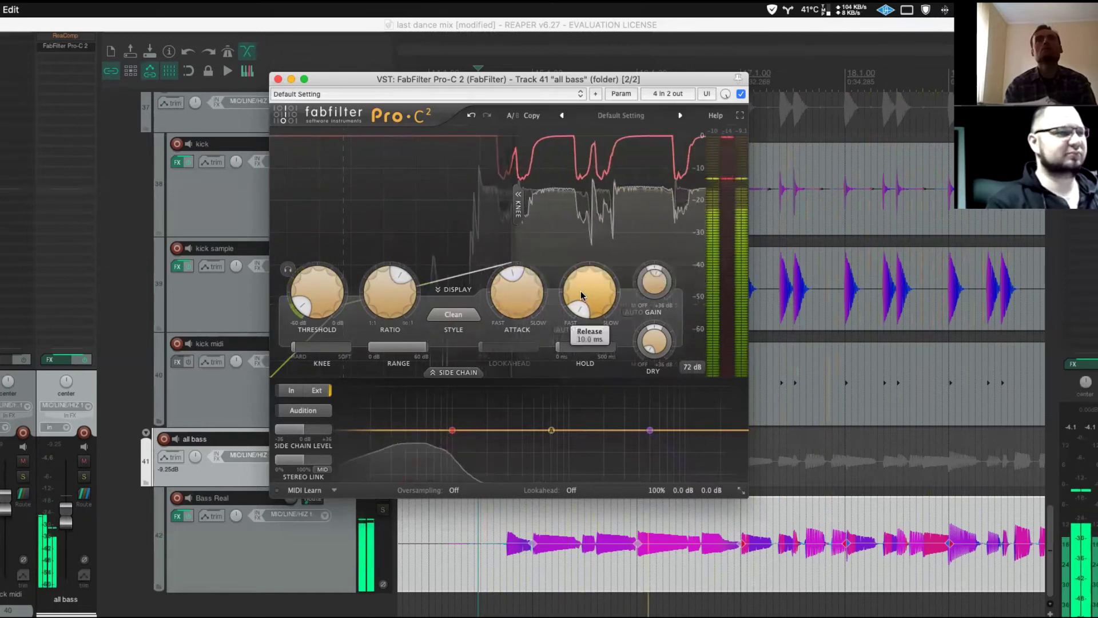
drag(581, 292, 574, 266)
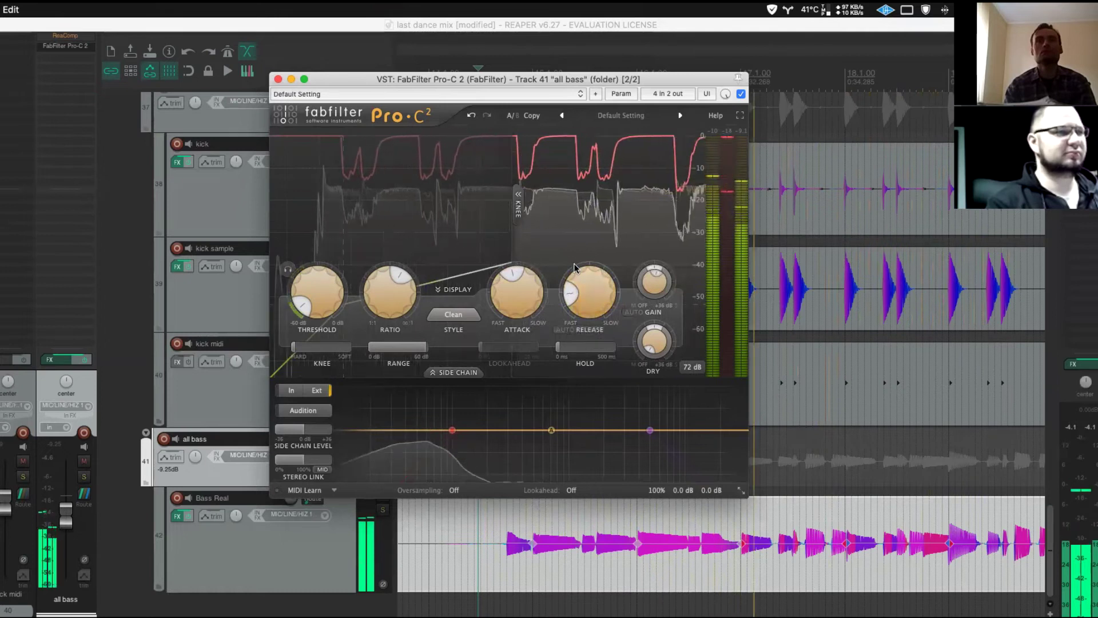
drag(512, 298, 498, 310)
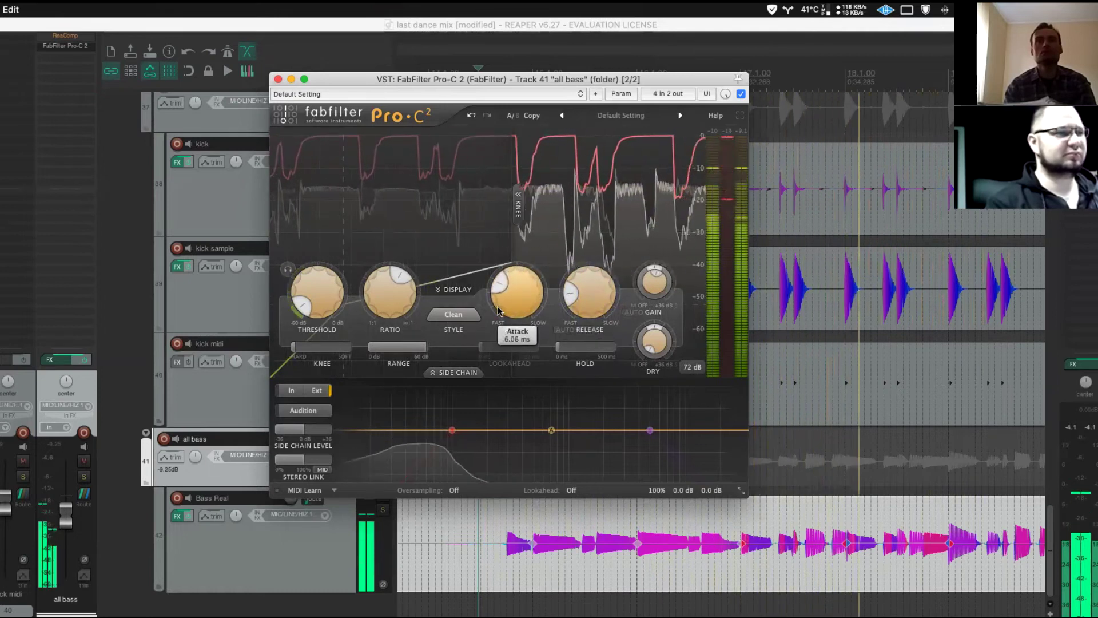
- Compare the bass with Pro-C 2 bypassed and active, and adjust its wet gain
click(740, 94)
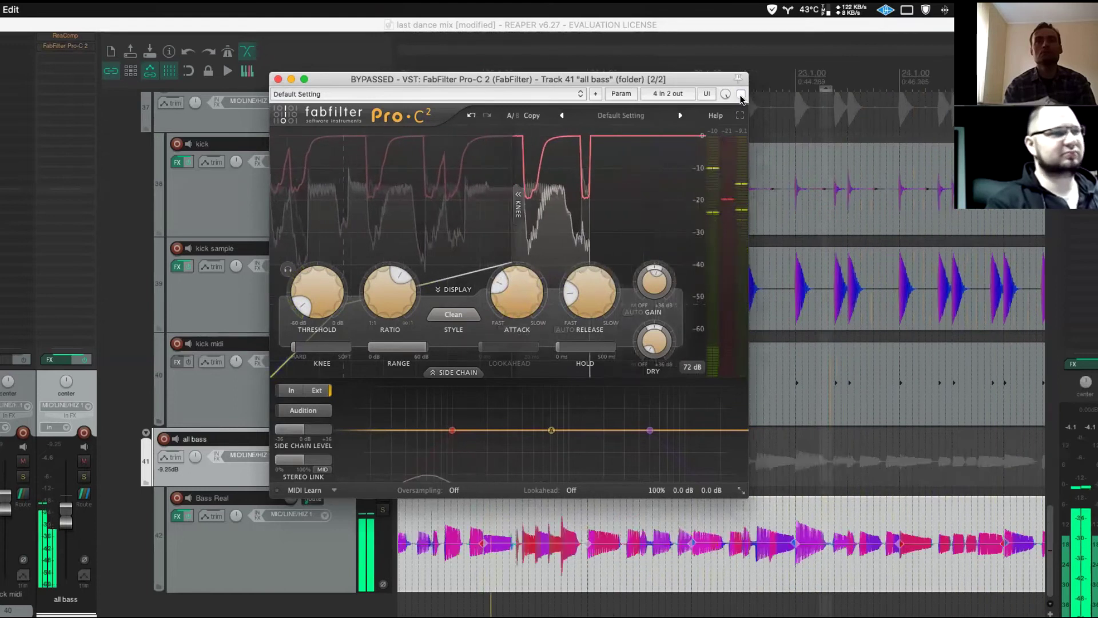
click(740, 95)
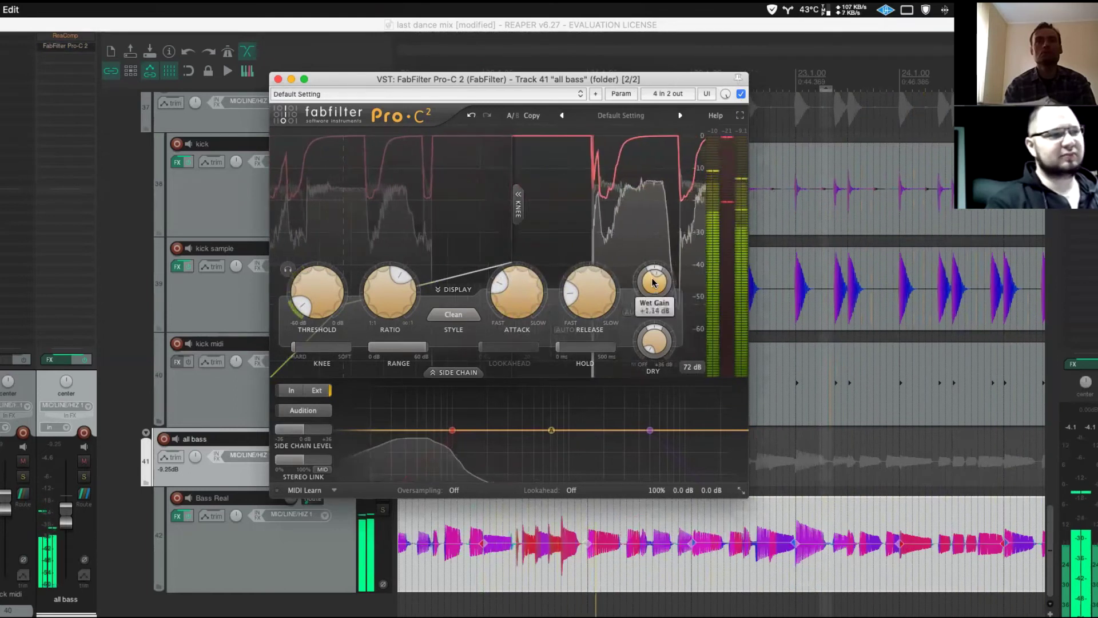
scroll(653, 282, down, 2)
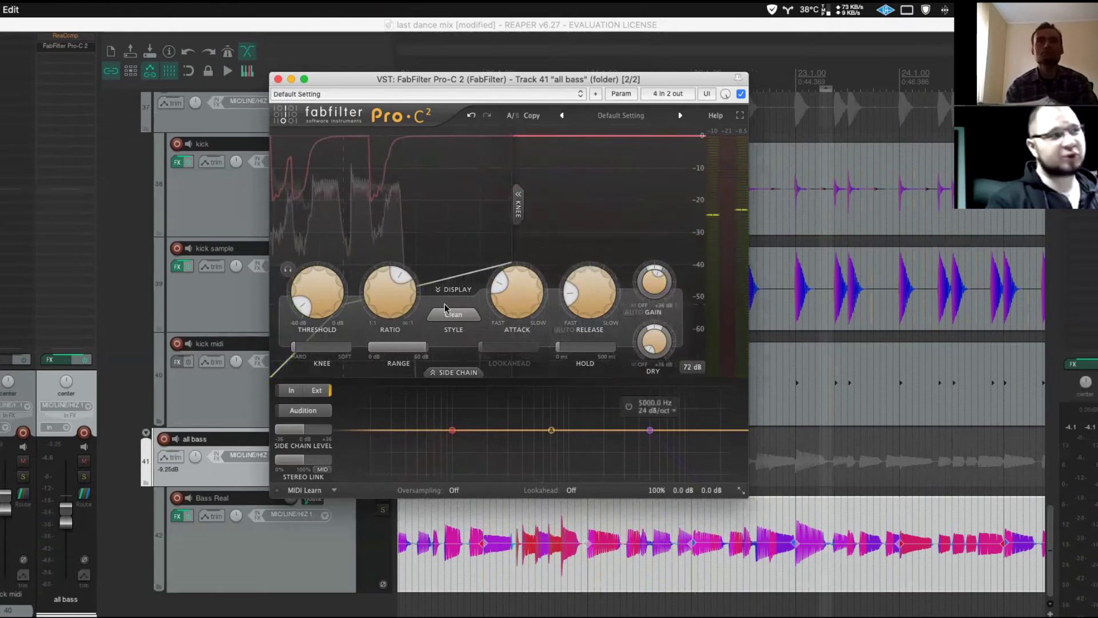
- Try the Classic compression style in Pro-C 2 while playing the mix
mouse_move(603, 314)
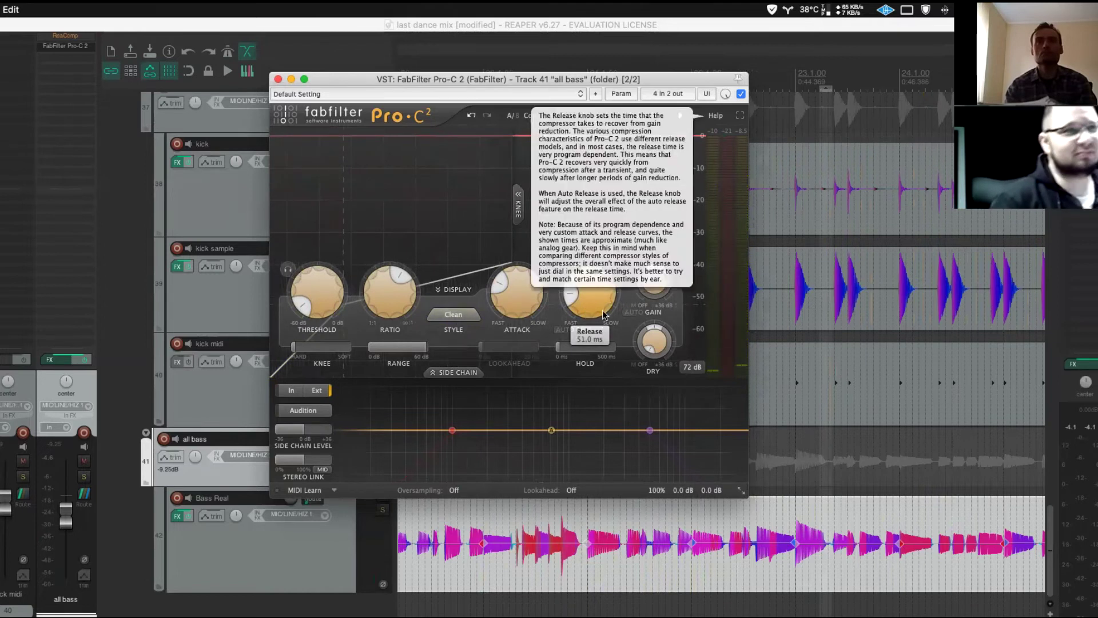
click(455, 319)
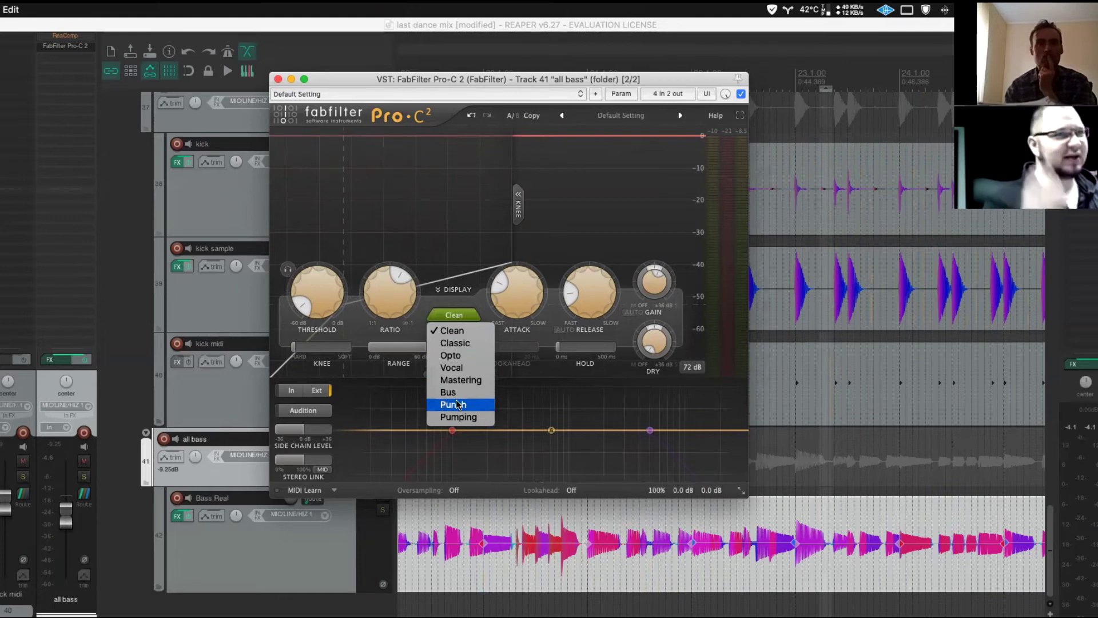
click(474, 344)
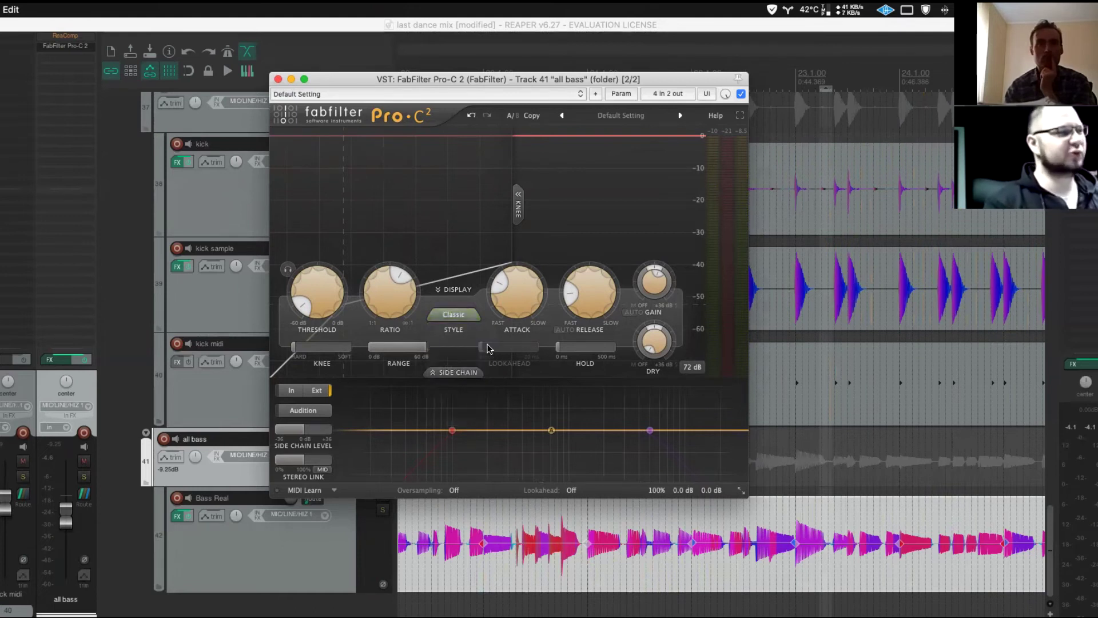
key(space)
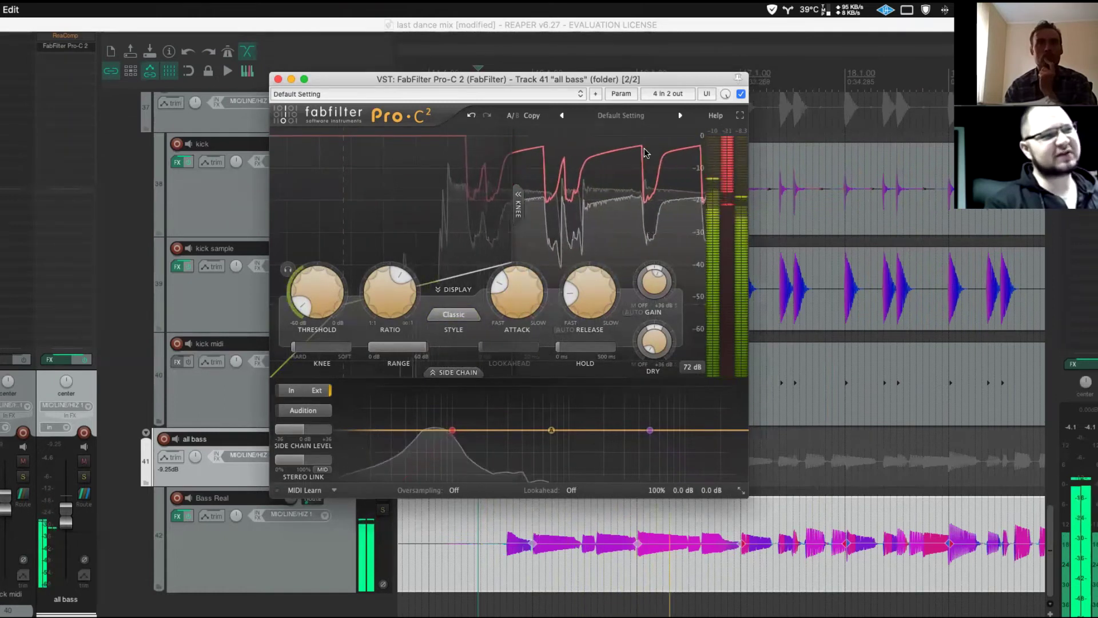
mouse_move(589, 296)
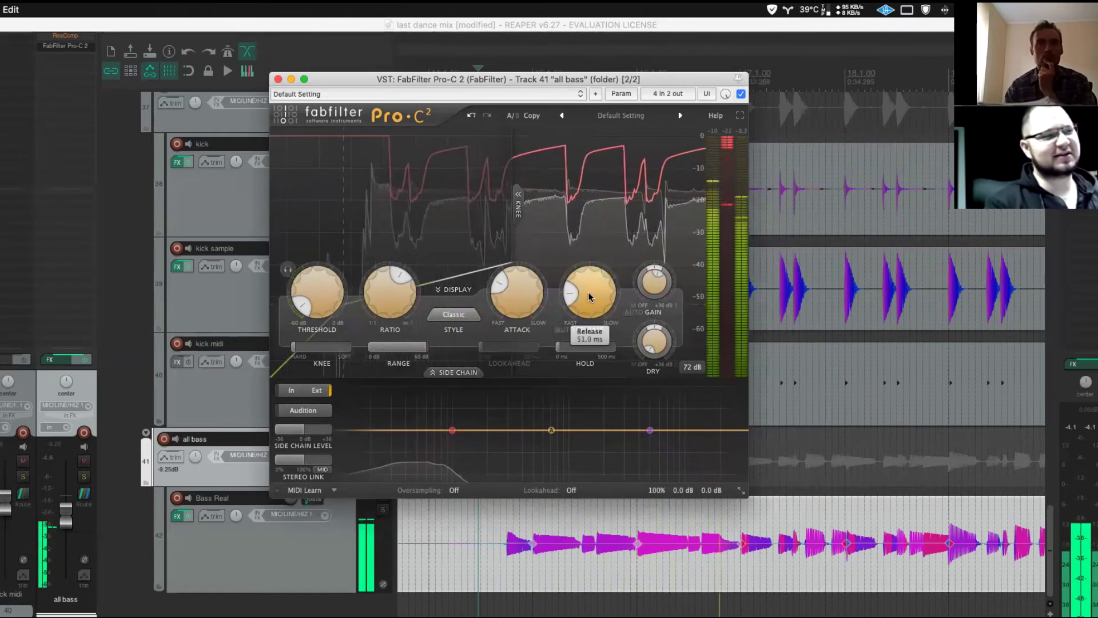
- Switch Pro-C 2 to the Opto style and compare the bass with the compressor bypassed and active
click(454, 315)
click(467, 356)
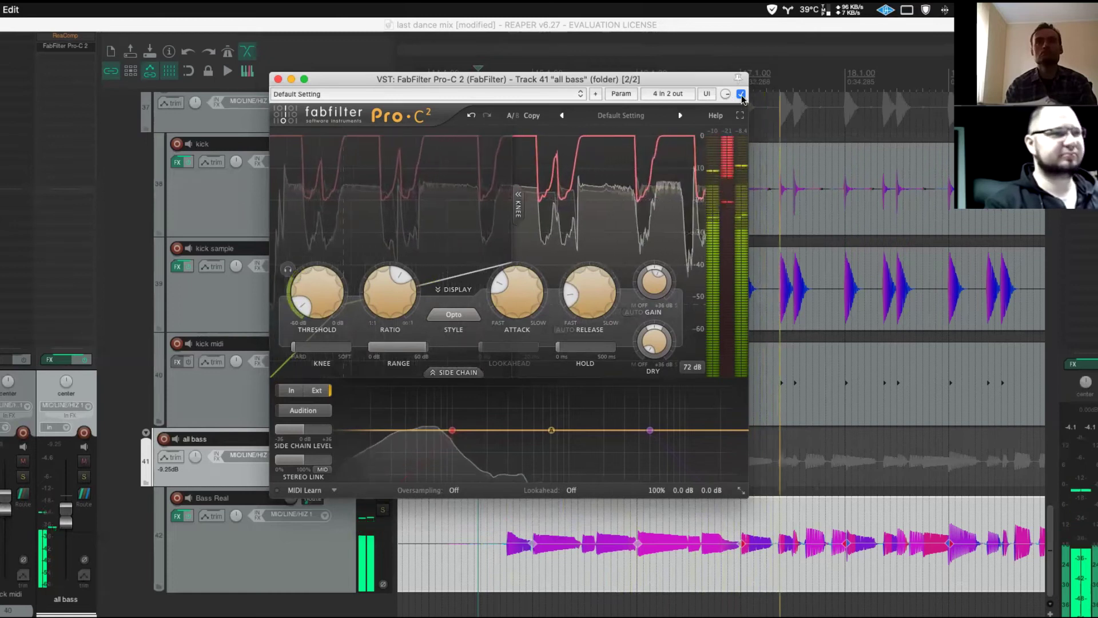
click(741, 93)
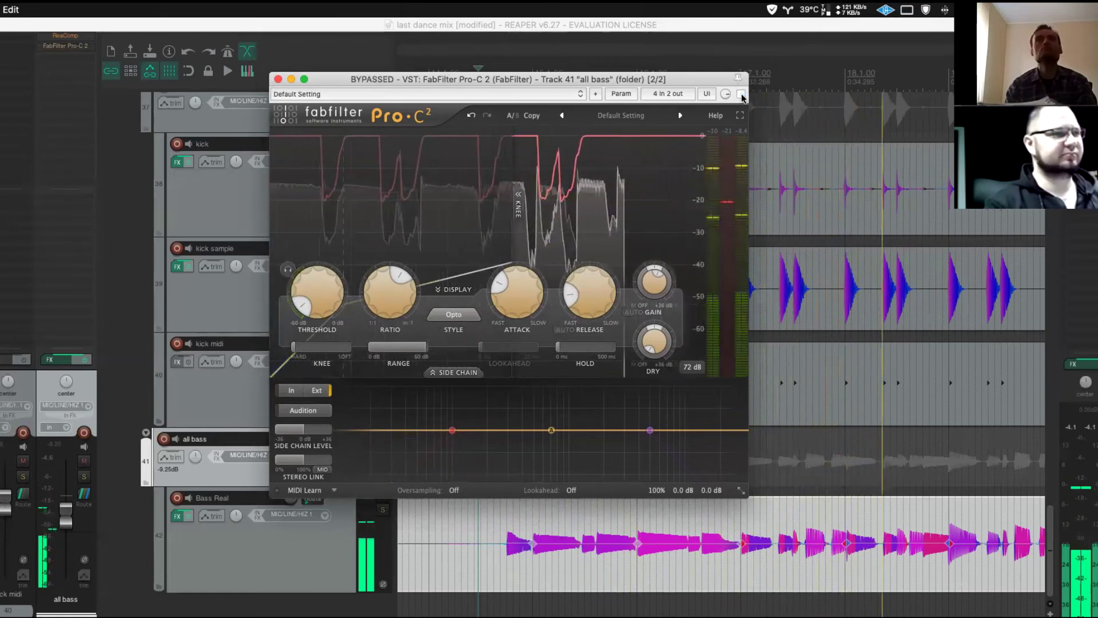
click(741, 94)
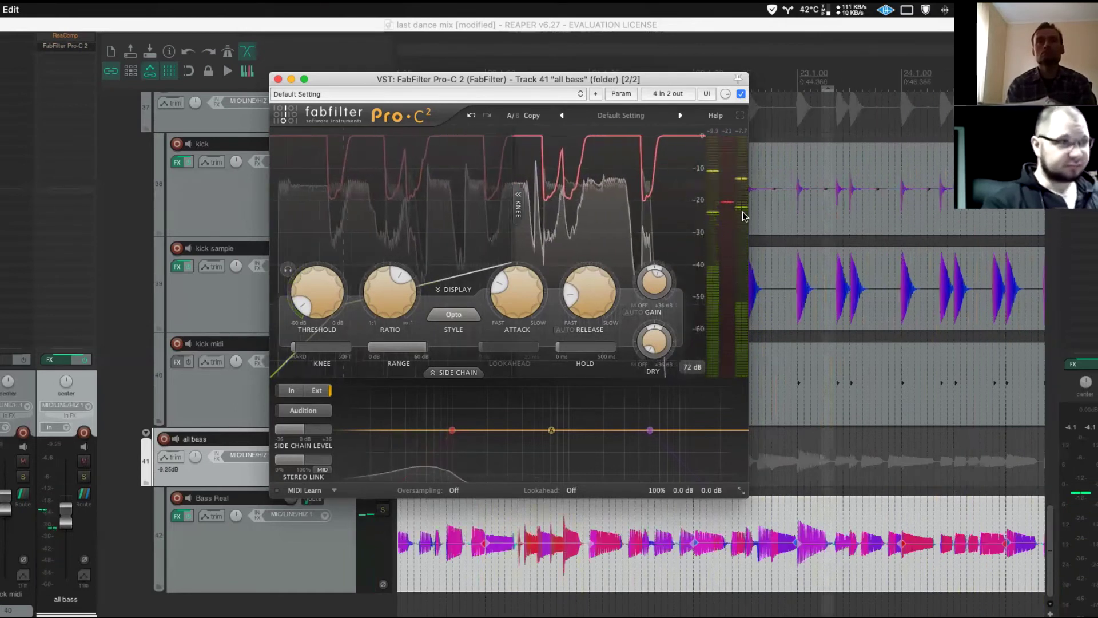
- Leave Pro-C 2 bypassed with its window closed, and save the project
mouse_move(743, 216)
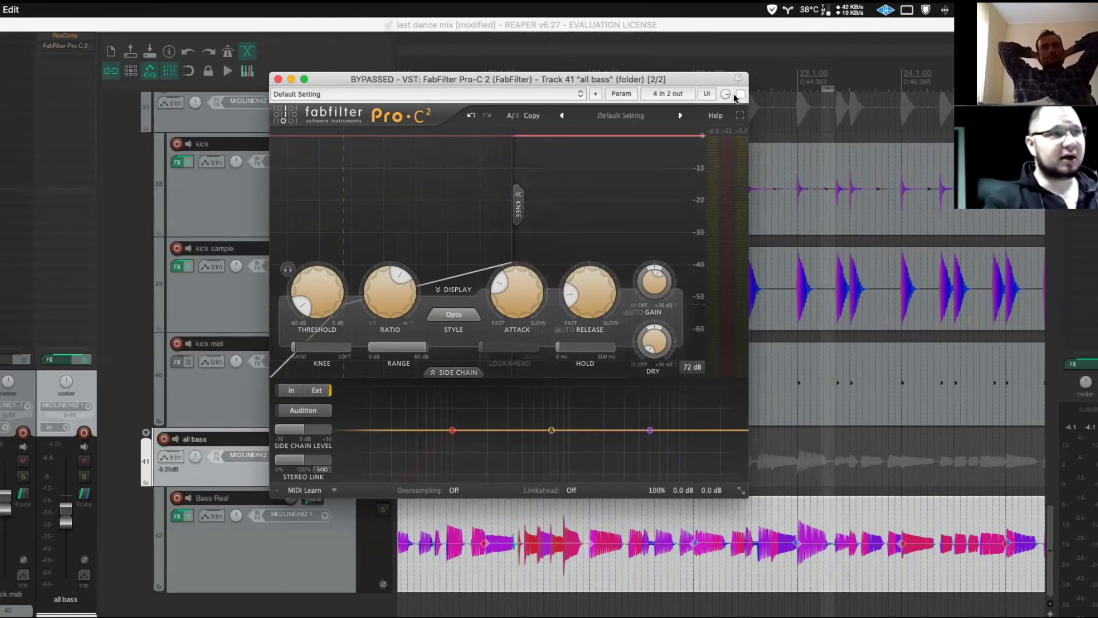
click(278, 79)
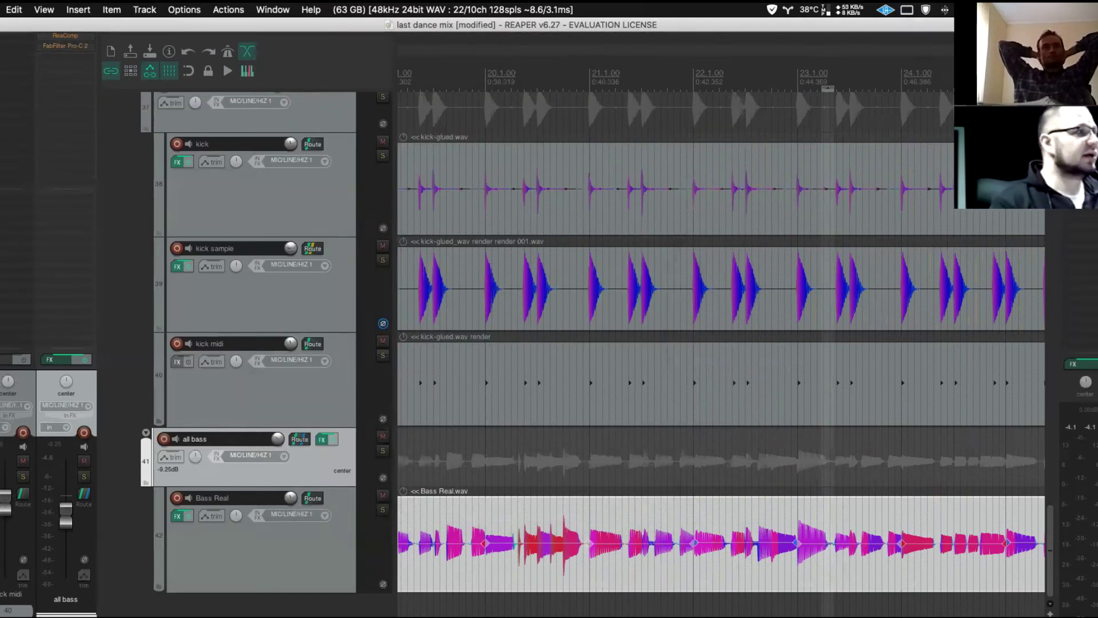
click(2, 9)
click(21, 61)
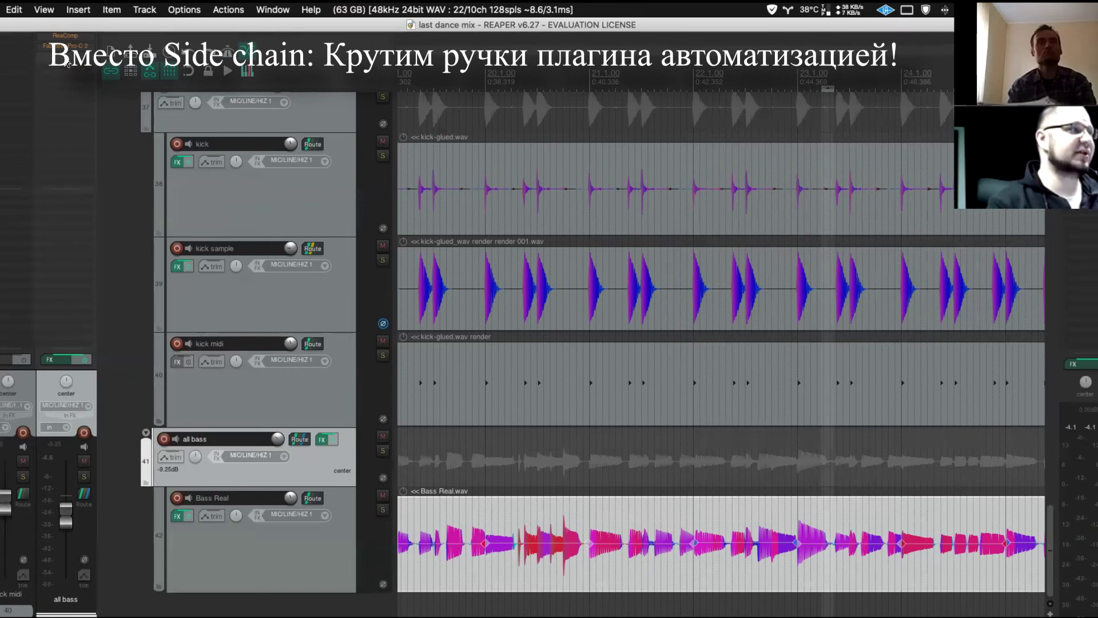
- Add FabFilter Pro-Q 3 after Pro-C 2 on the all bass track using the saved pro q 3 FX chain
right_click(67, 63)
mouse_move(126, 98)
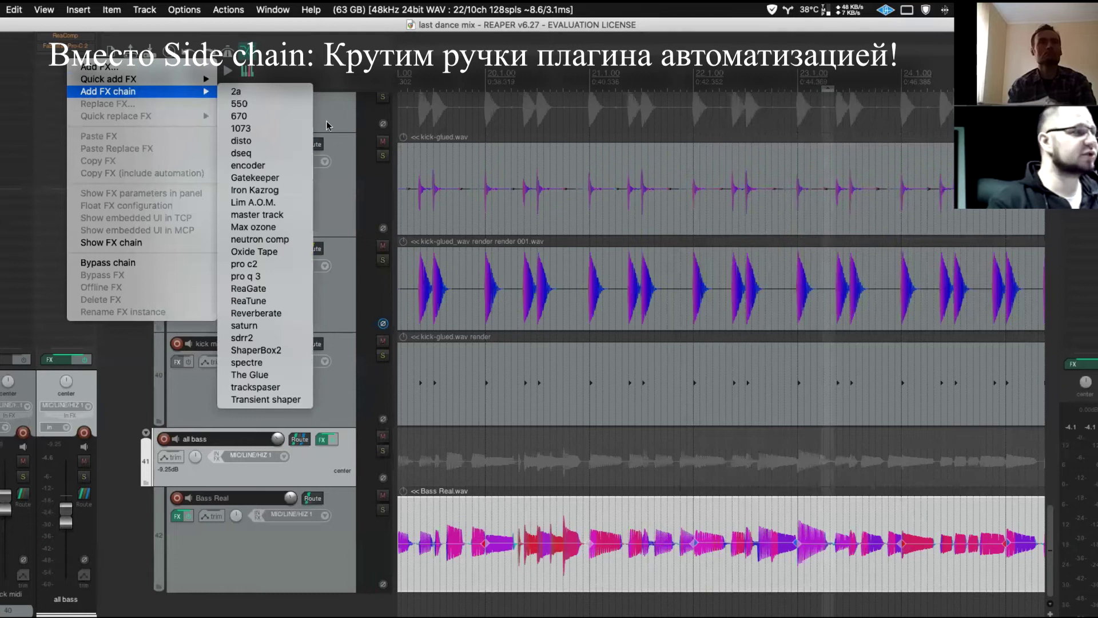
click(273, 279)
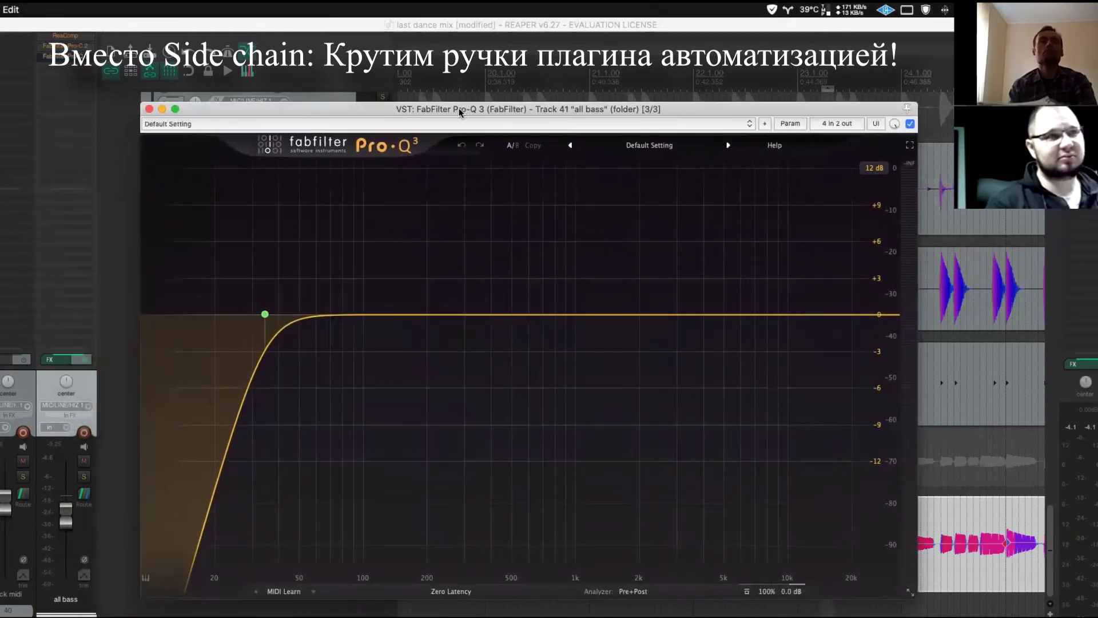
- Add a Low Shelf band at about 337 Hz with Q 1 in Pro-Q 3, and bring its gain back to 0 dB
click(473, 315)
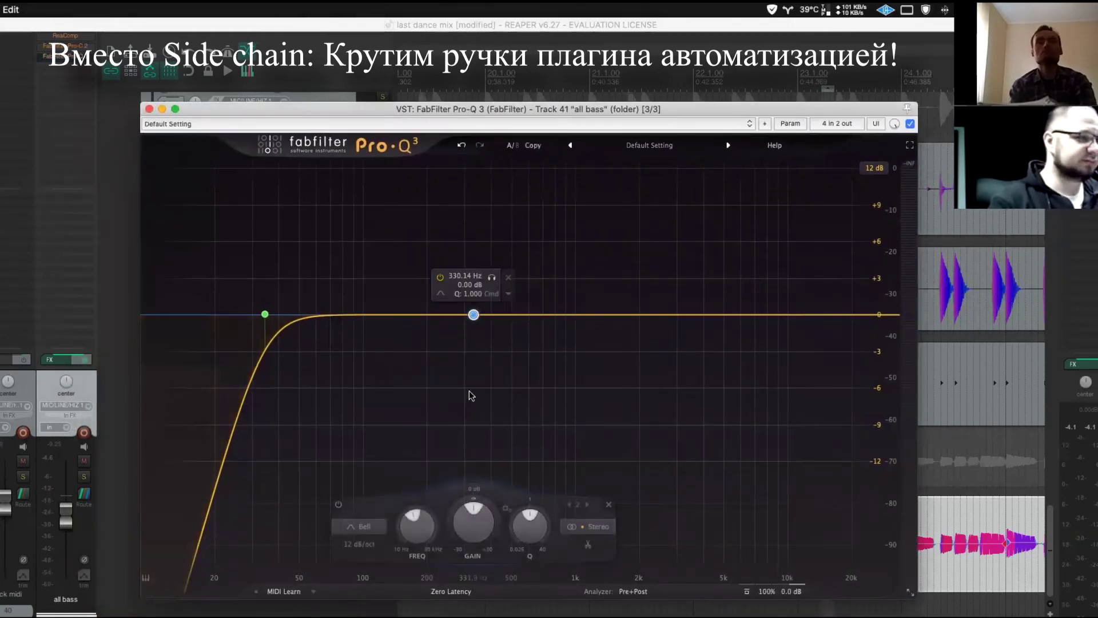
click(360, 526)
click(377, 416)
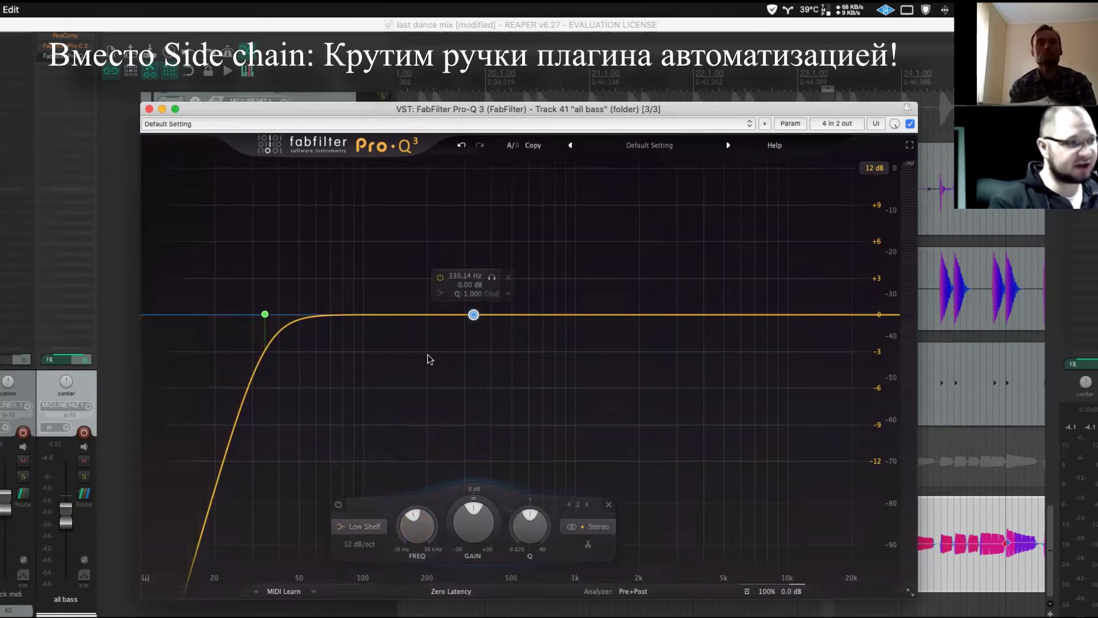
mouse_move(473, 314)
mouse_down()
mouse_move(472, 409)
mouse_move(472, 326)
mouse_up()
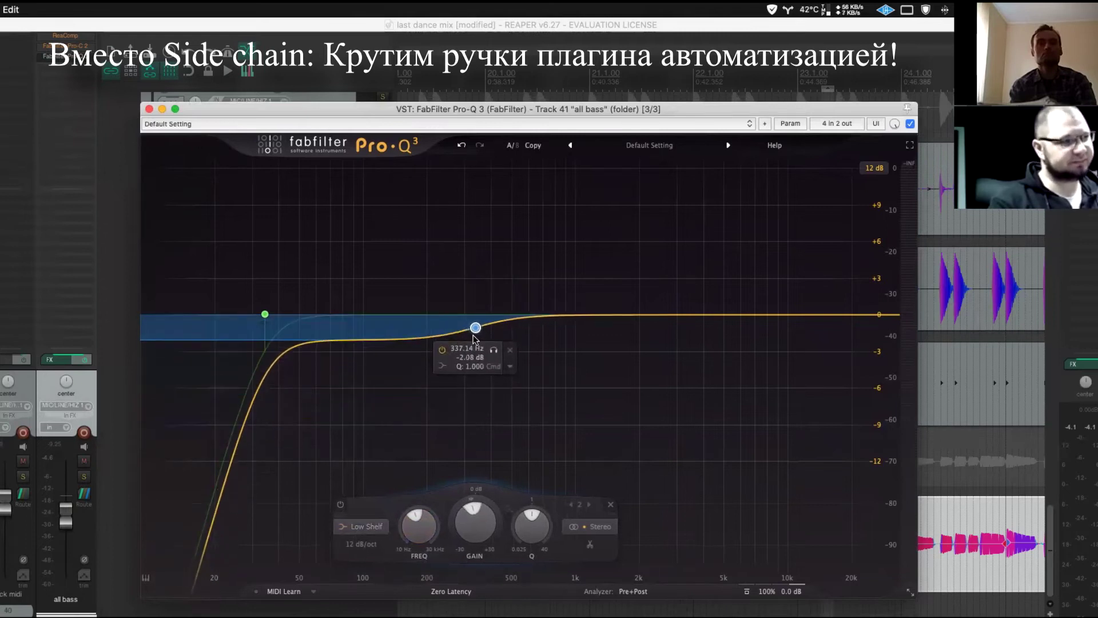
mouse_move(472, 525)
mouse_down()
mouse_move(472, 537)
mouse_move(470, 501)
mouse_move(469, 566)
mouse_move(474, 520)
mouse_up()
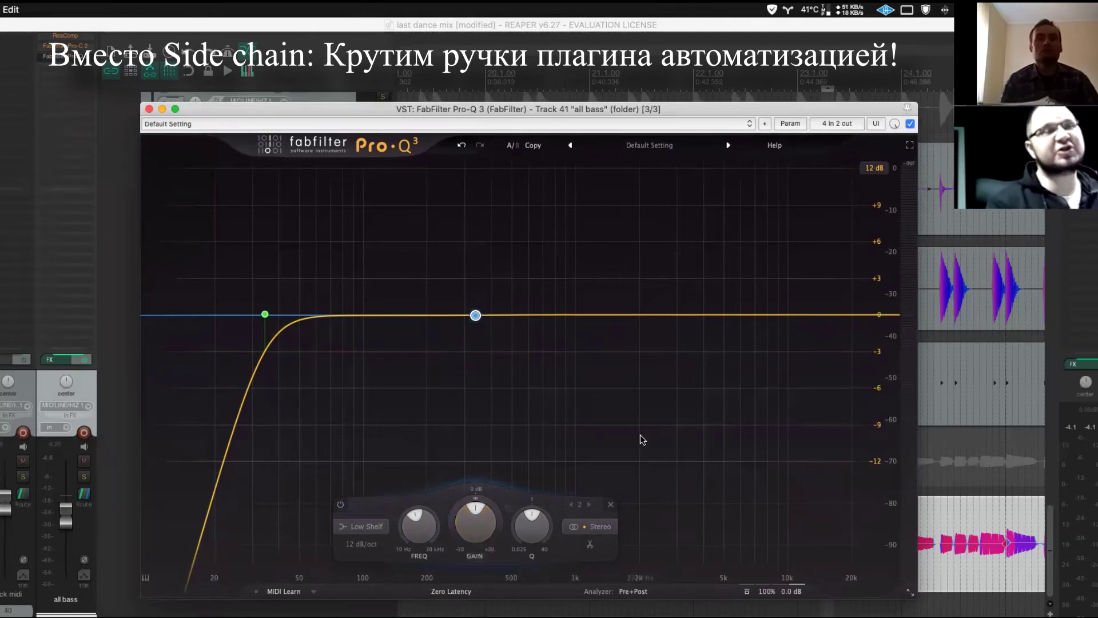
- Open parameter modulation for the gain of the Low Shelf band in Pro-Q 3 and place its window over the EQ
drag(567, 107, 518, 67)
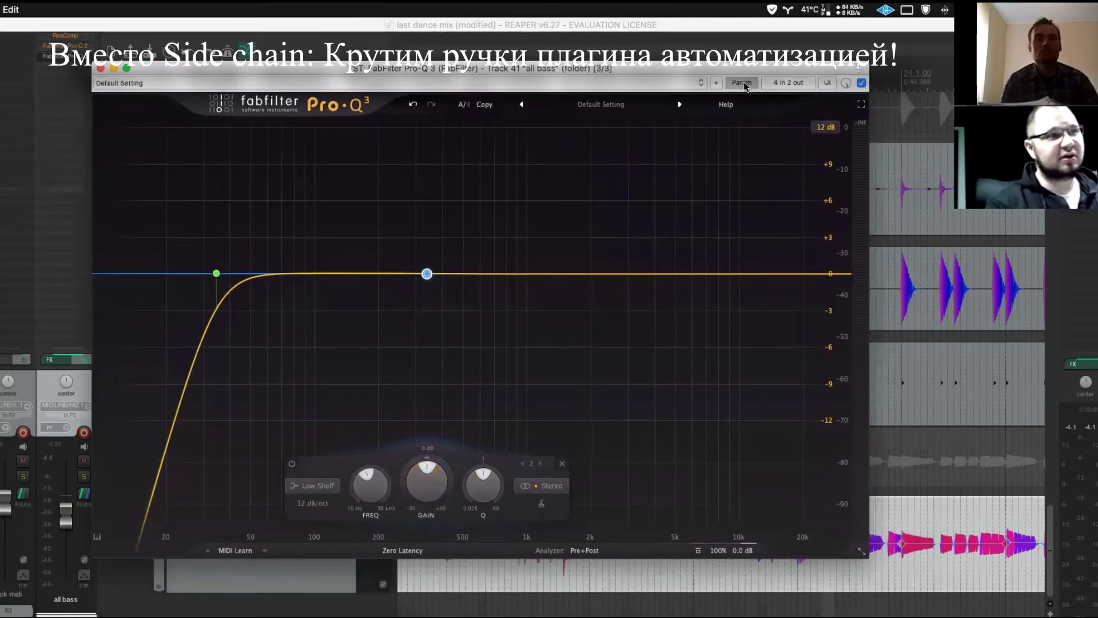
click(744, 83)
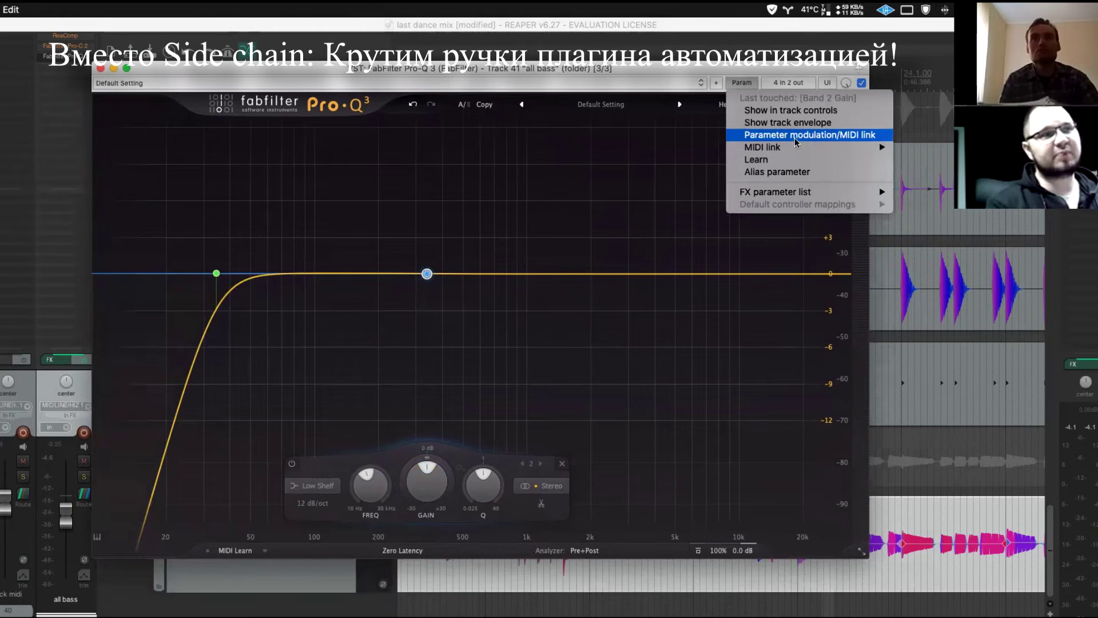
click(834, 141)
drag(62, 72, 605, 204)
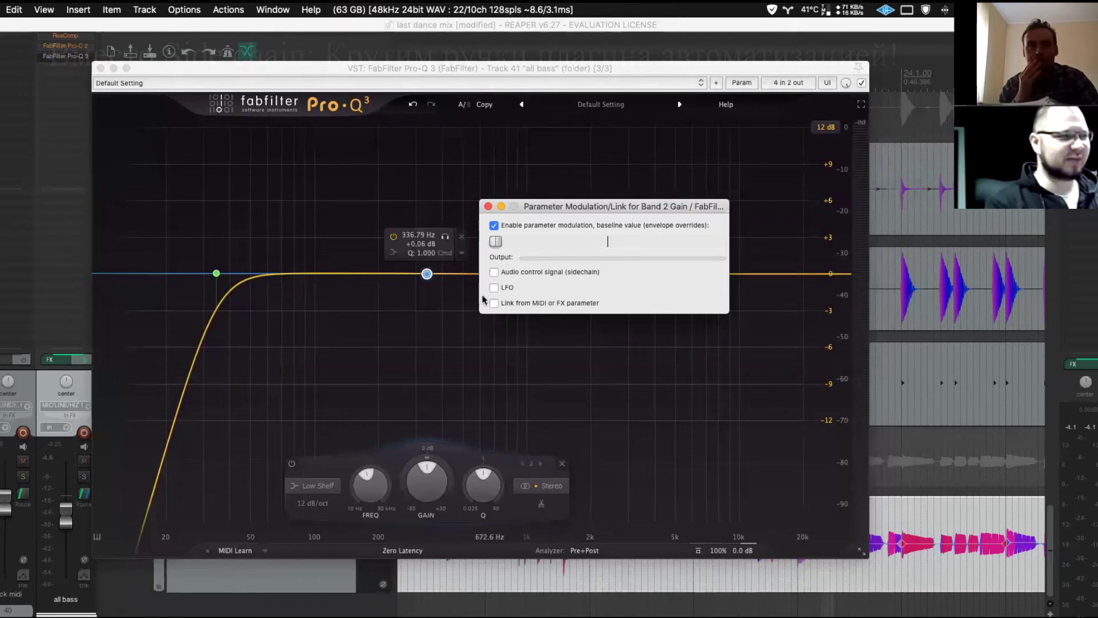
- Enable linking the band gain from MIDI or an FX parameter, view the available link sources, and disable the link again
click(517, 304)
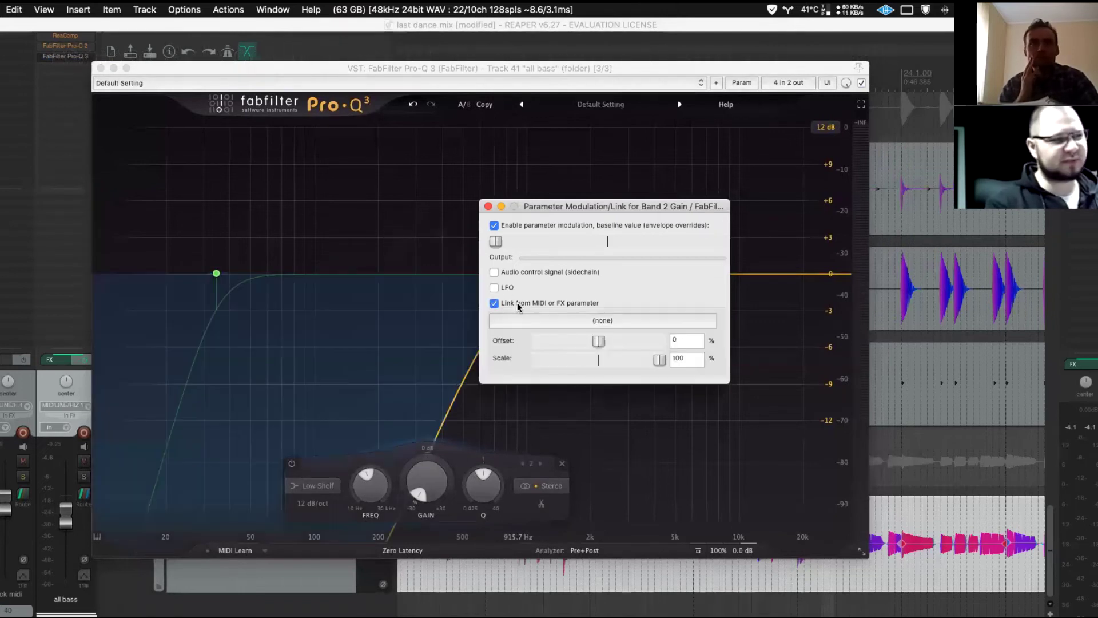
click(595, 321)
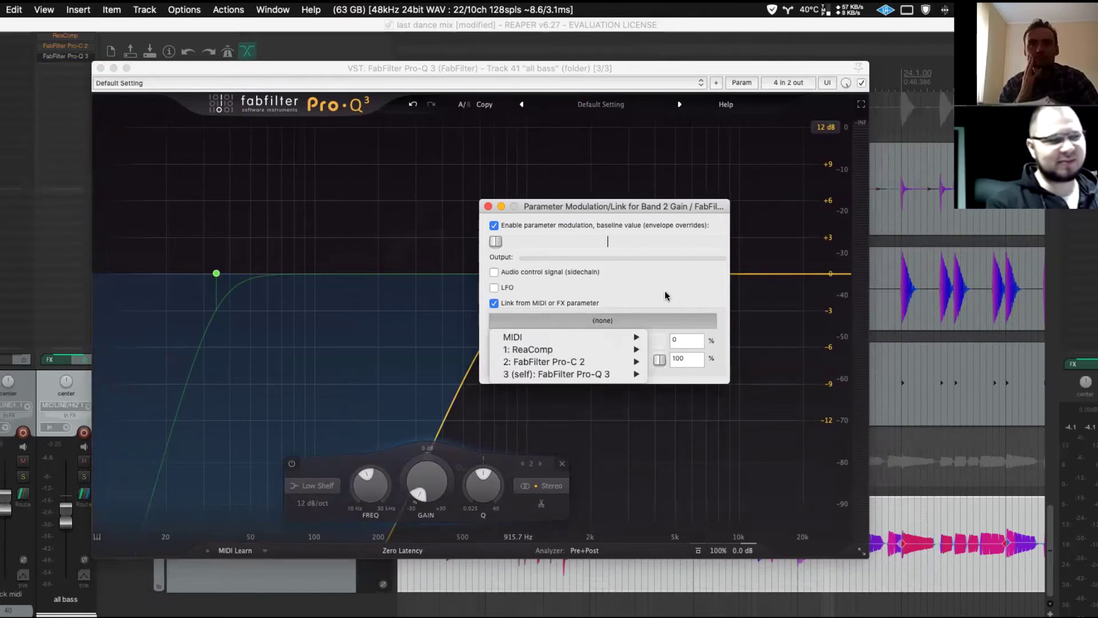
click(617, 310)
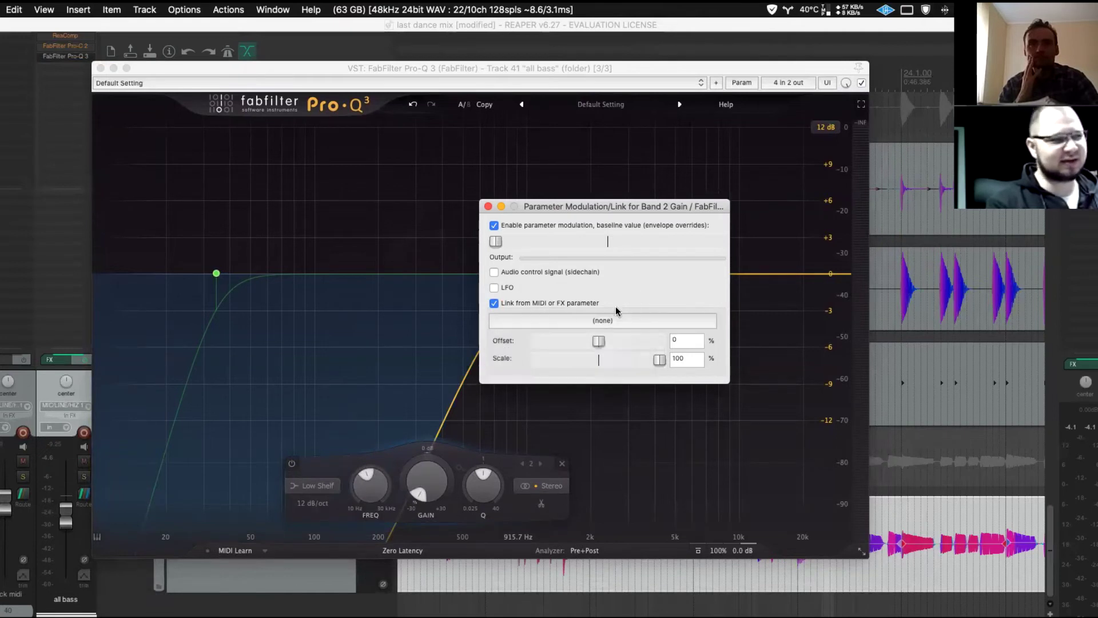
click(494, 303)
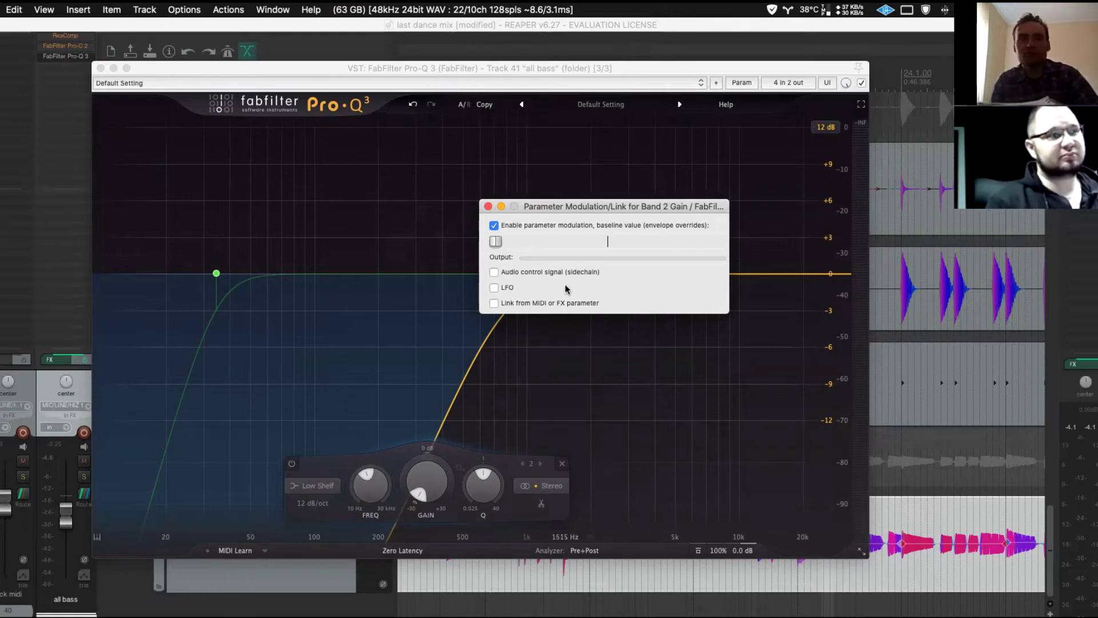
- Enable the audio control signal for the band gain and reset the modulation baseline value to its centre
drag(511, 242, 534, 246)
click(494, 273)
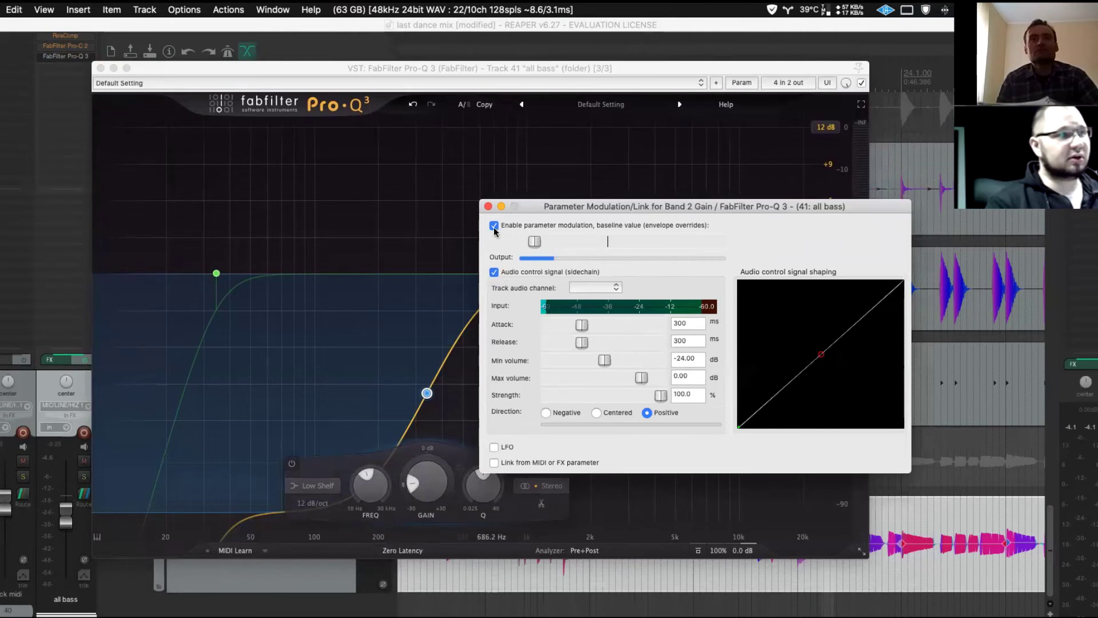
drag(602, 213, 698, 204)
drag(426, 483, 546, 422)
click(938, 245)
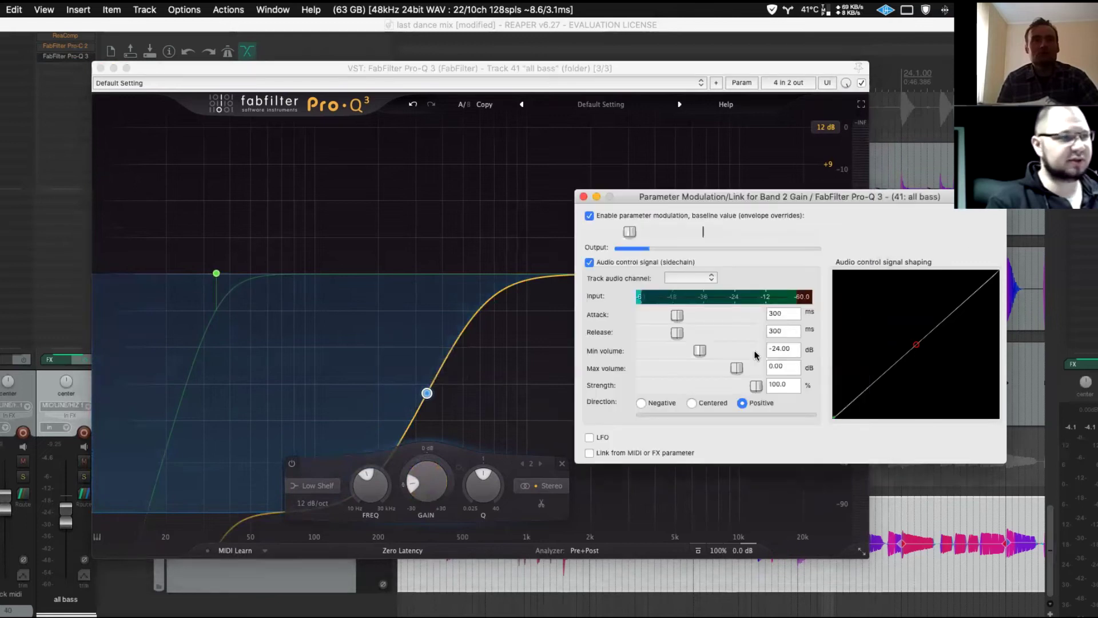
double_click(630, 233)
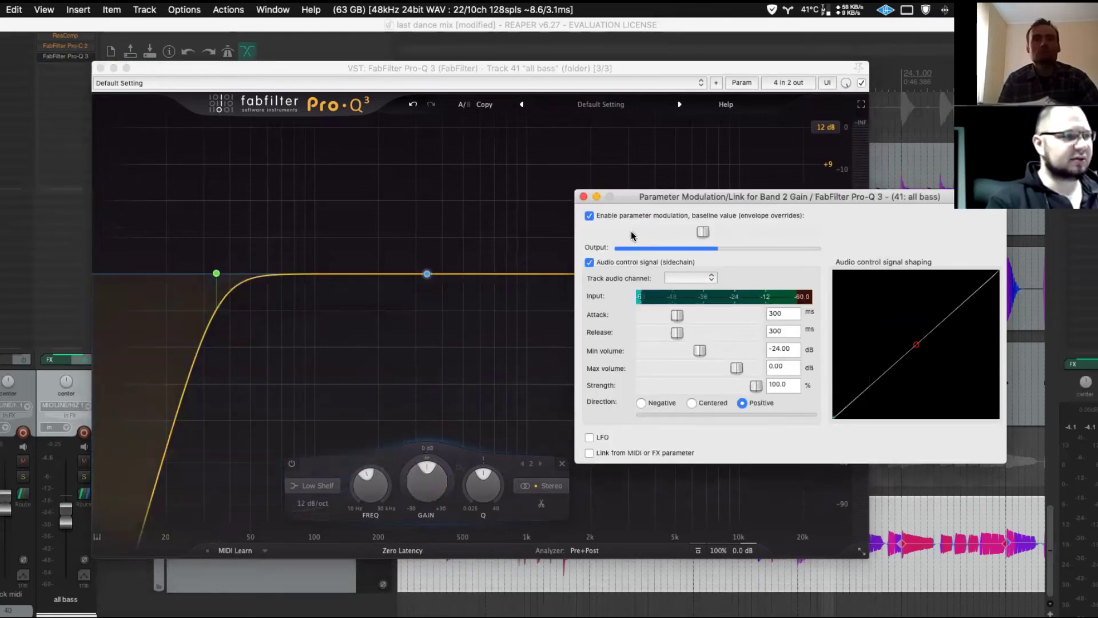
- Replace the audio control signal with a tempo-synced LFO using Centered direction, trying the saw L shape and choosing square
click(589, 262)
click(589, 278)
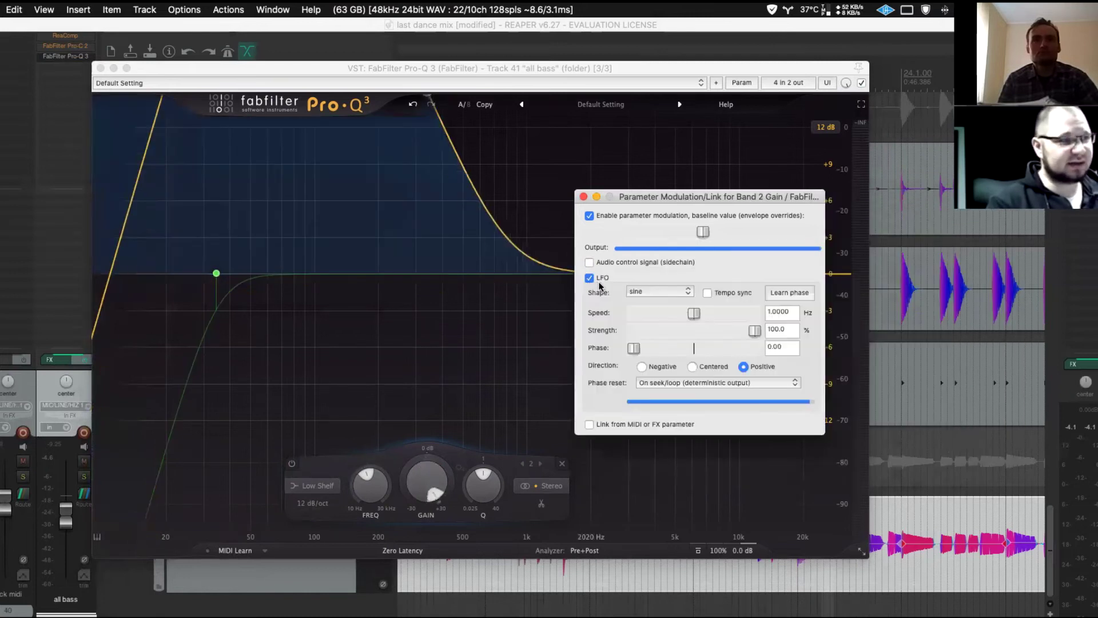
drag(689, 197, 618, 188)
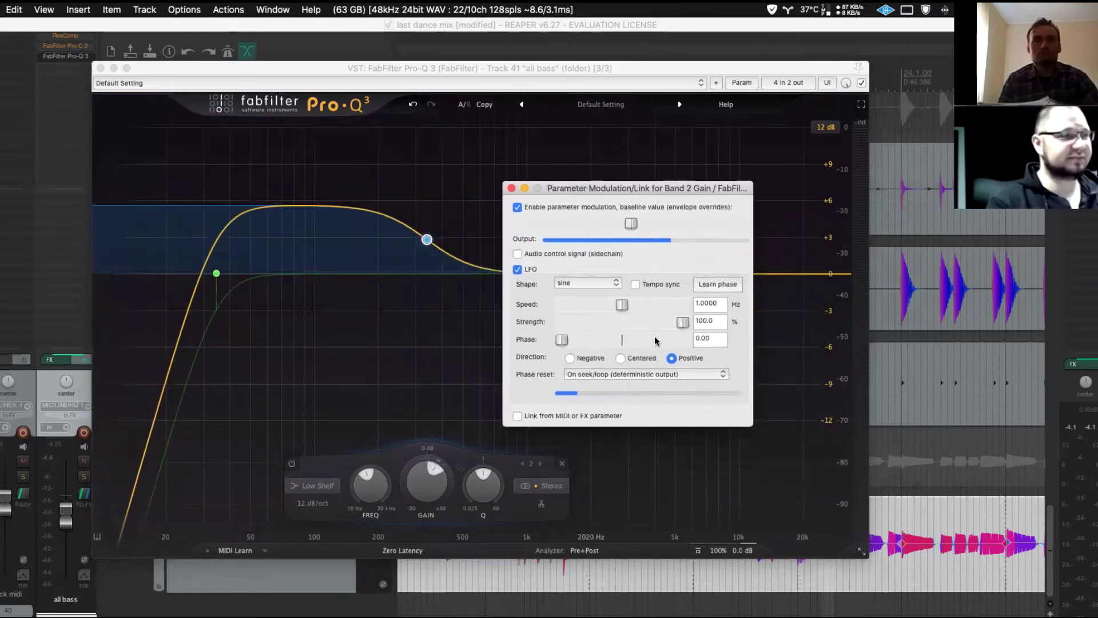
click(621, 358)
click(664, 285)
click(588, 284)
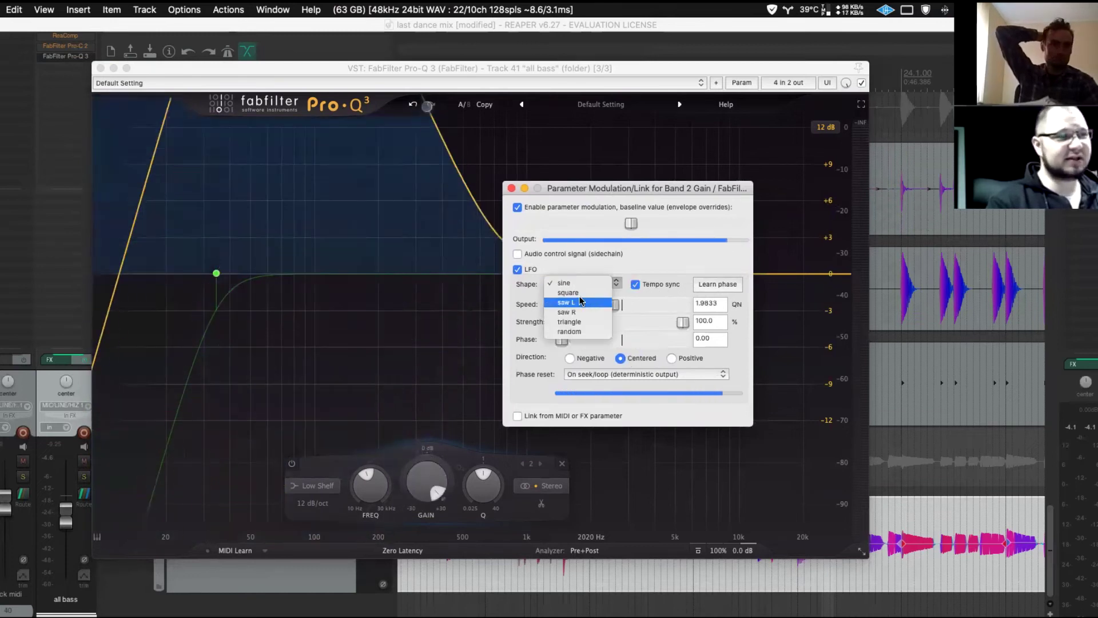
click(580, 302)
click(581, 283)
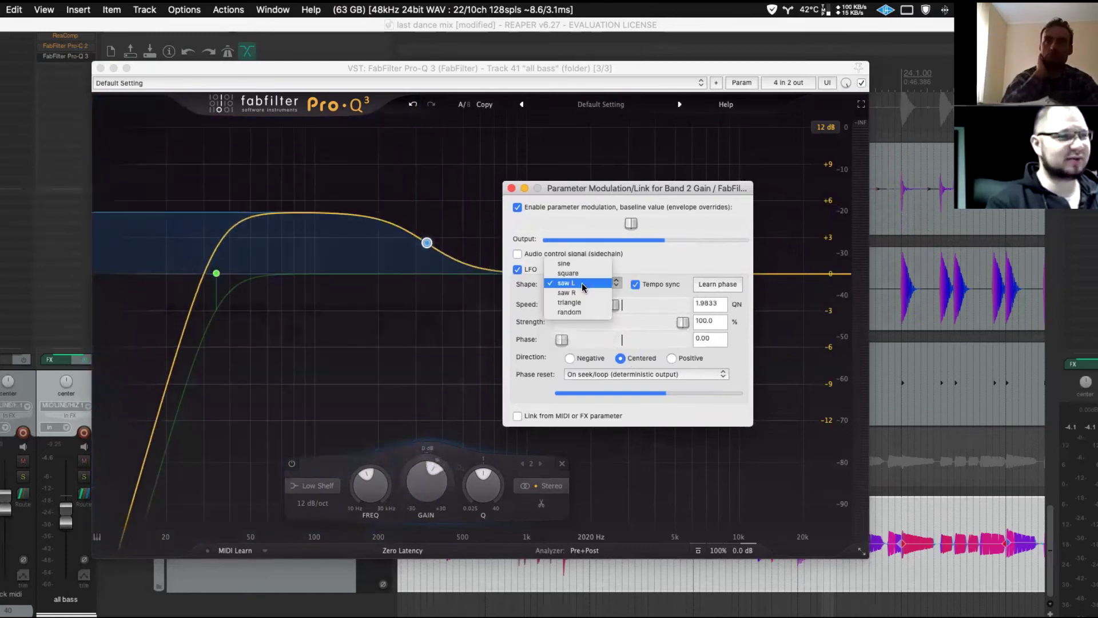
click(590, 275)
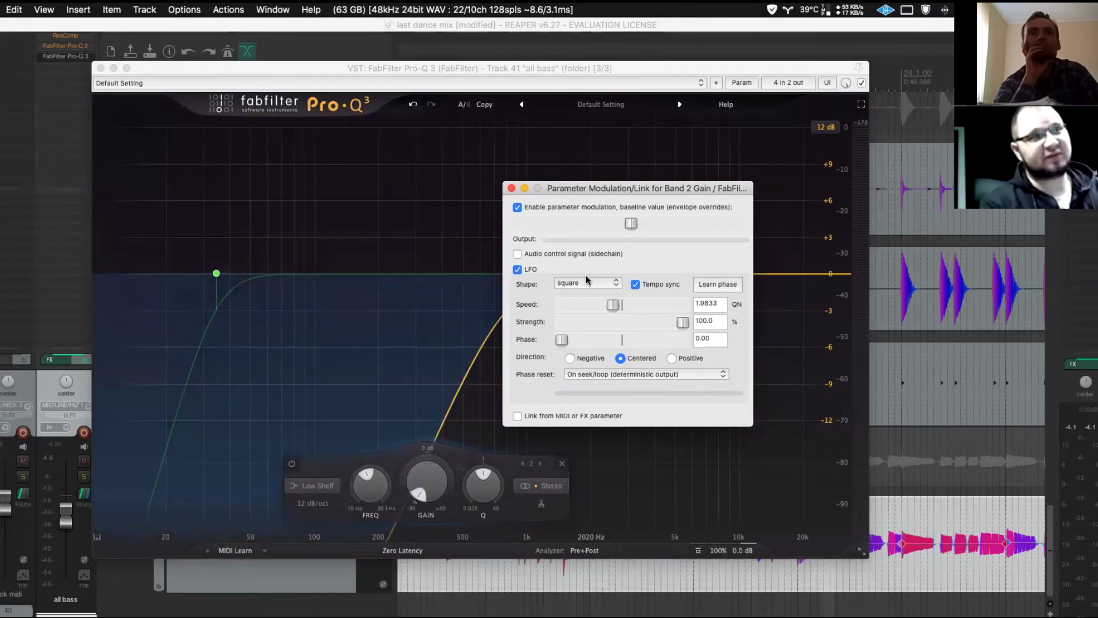
- Switch the LFO off and on, look over its shape options, and leave the LFO disabled
click(519, 271)
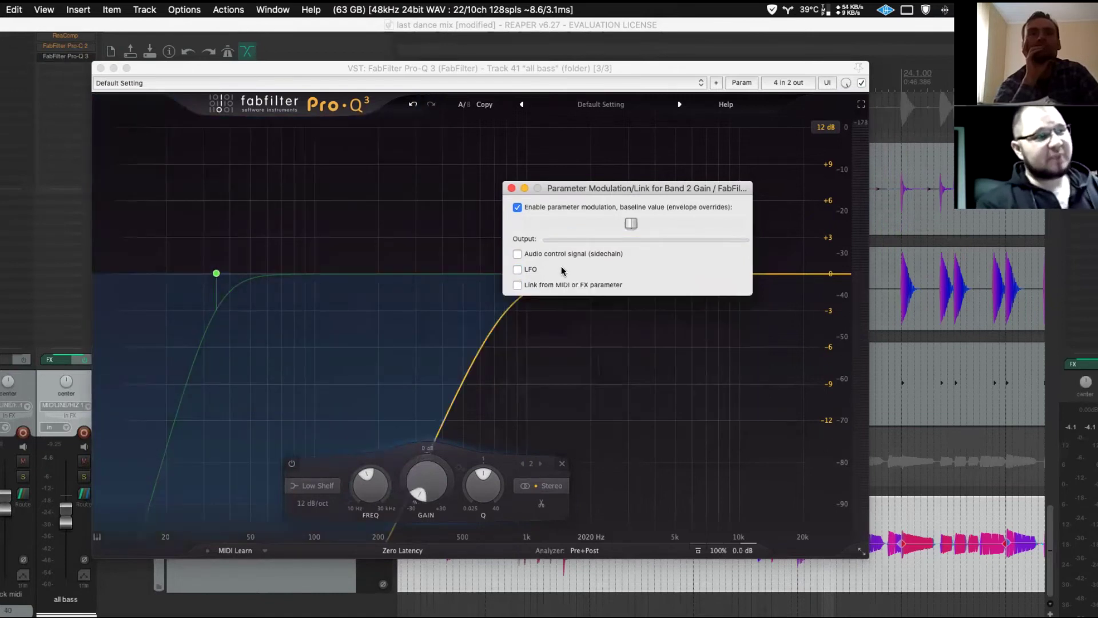
click(519, 271)
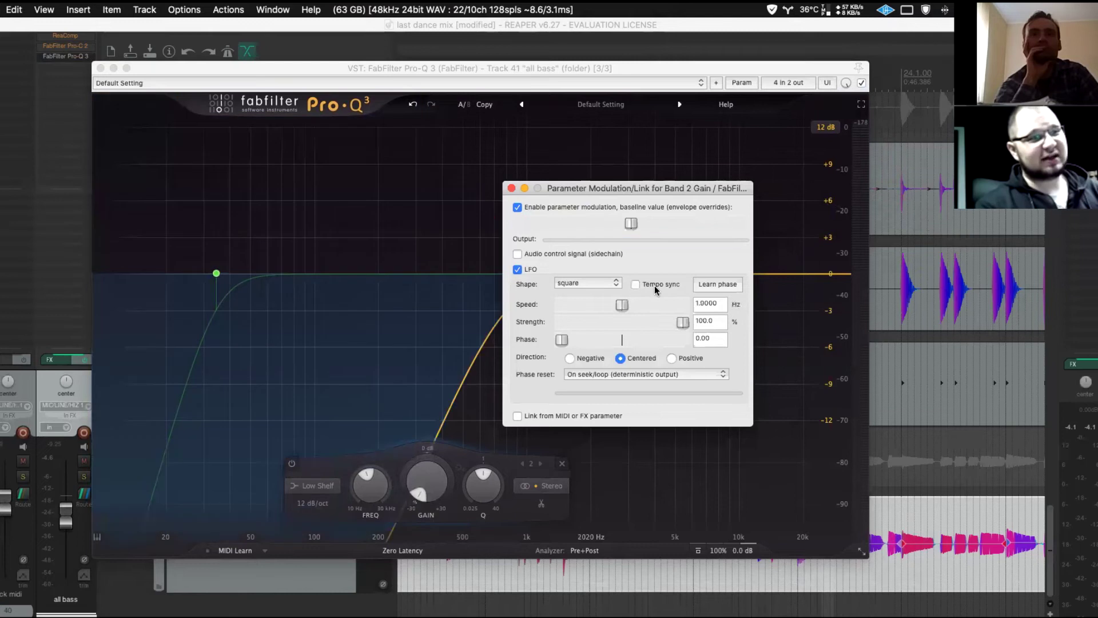
click(517, 269)
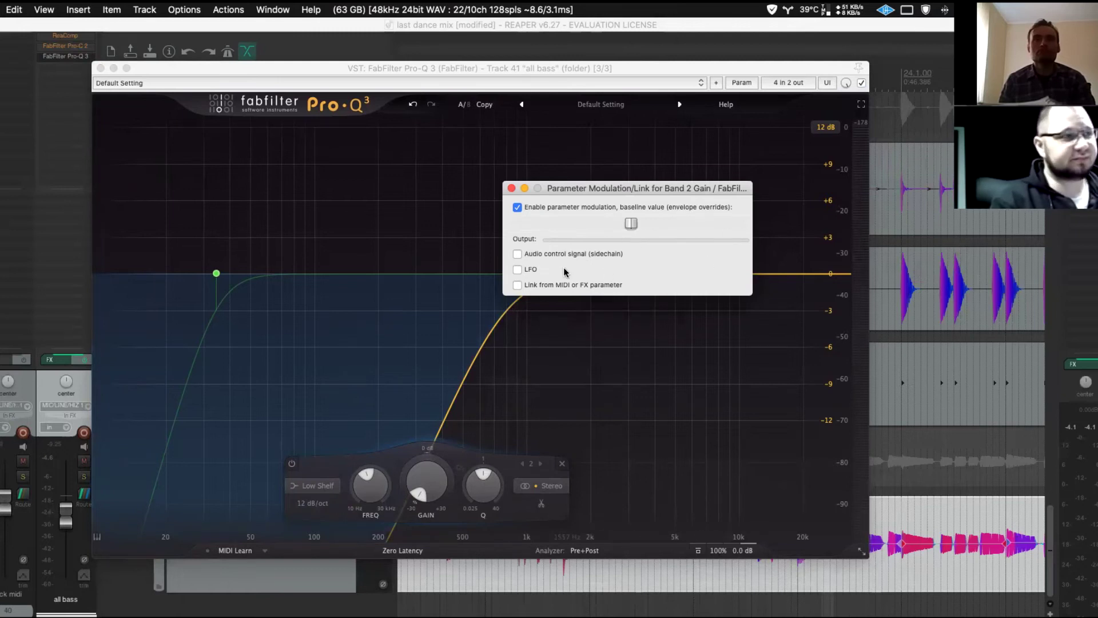
click(526, 270)
click(585, 283)
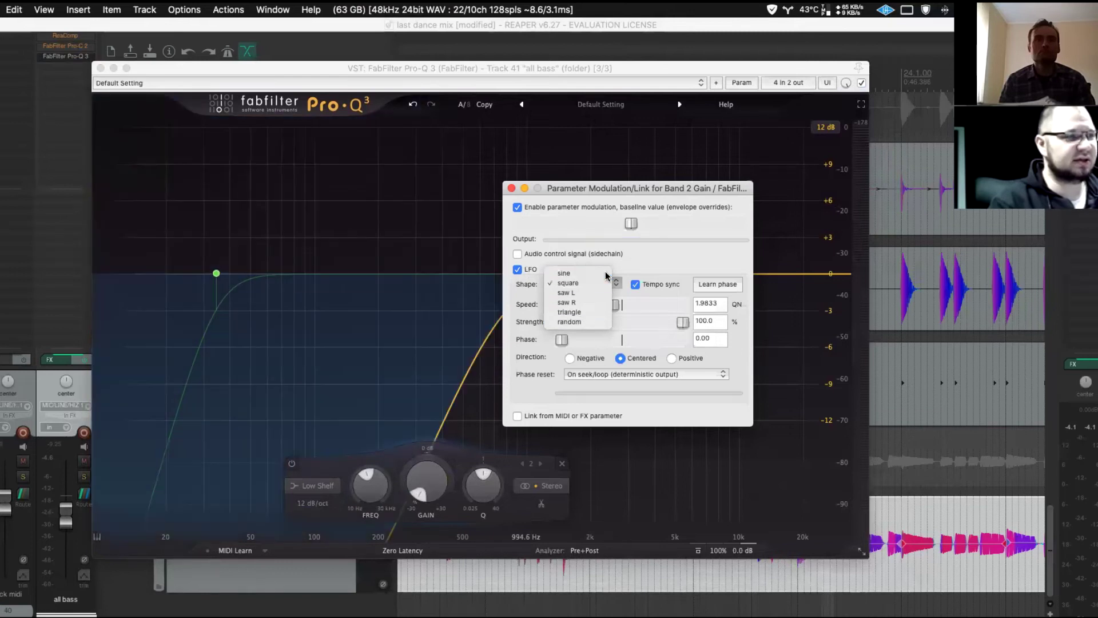
click(534, 272)
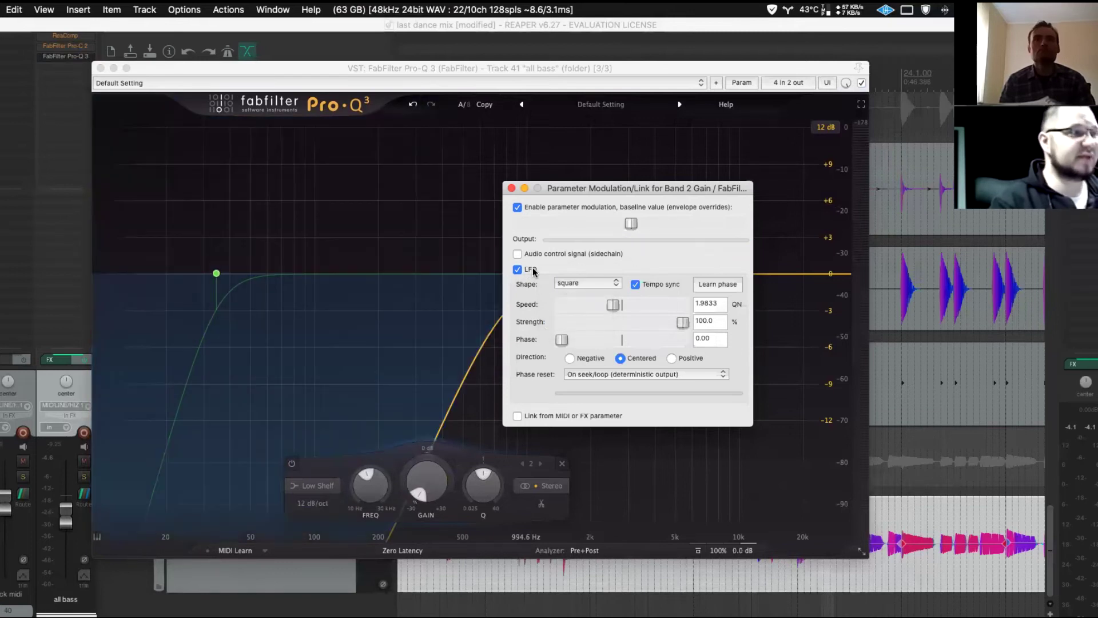
click(534, 271)
- Enable the audio control signal for the band gain with Negative direction and track audio channel 3+4
click(555, 254)
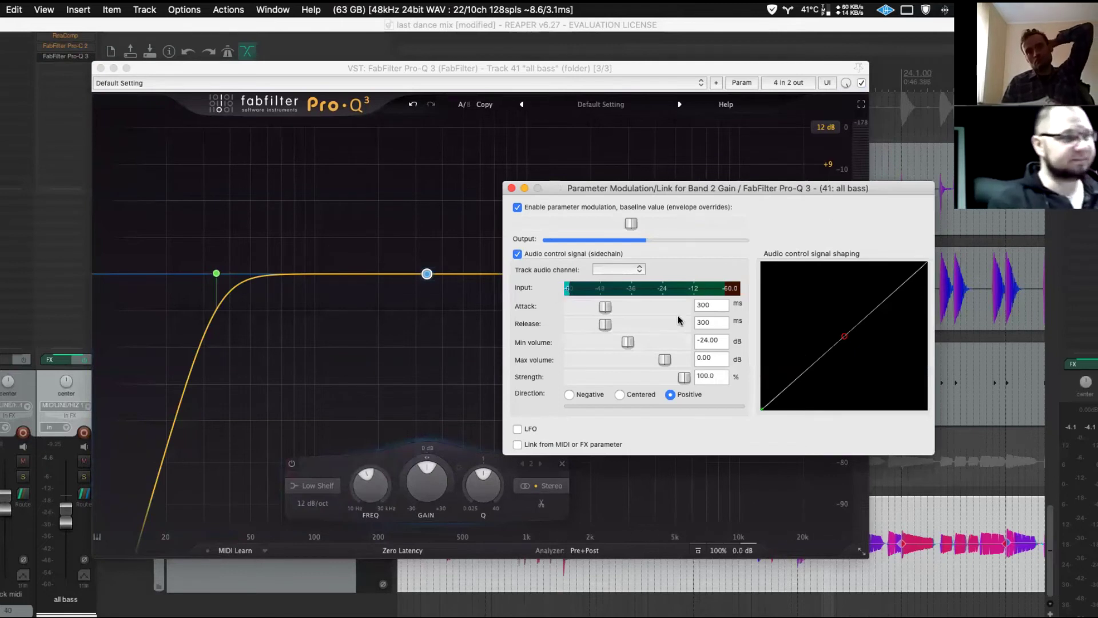
mouse_move(635, 223)
mouse_down()
mouse_move(534, 226)
mouse_move(583, 236)
mouse_move(623, 226)
mouse_up()
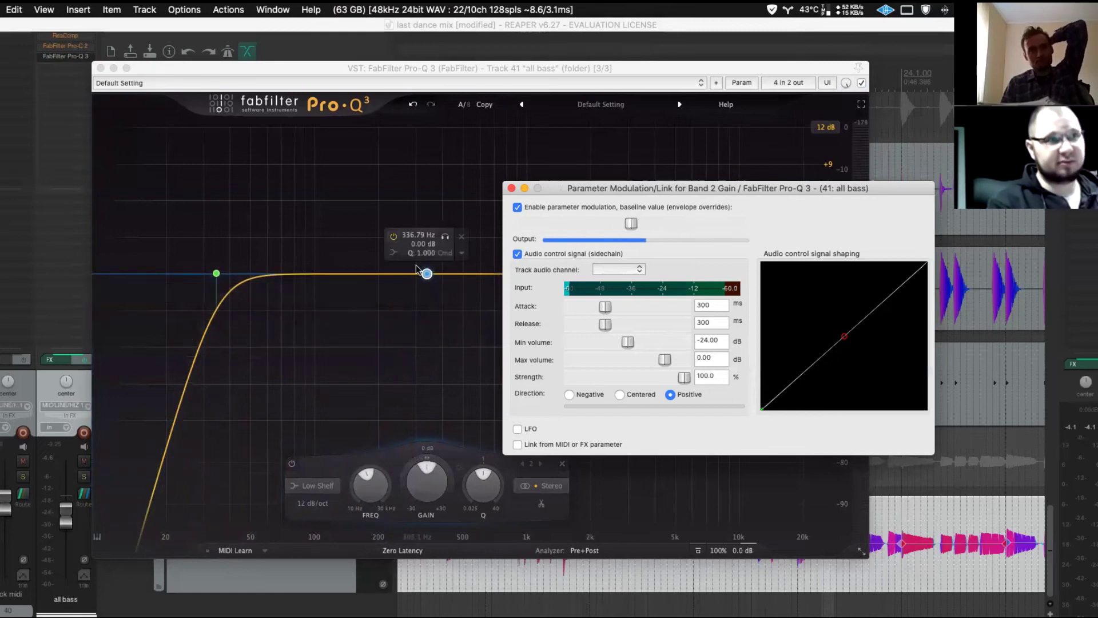
click(569, 393)
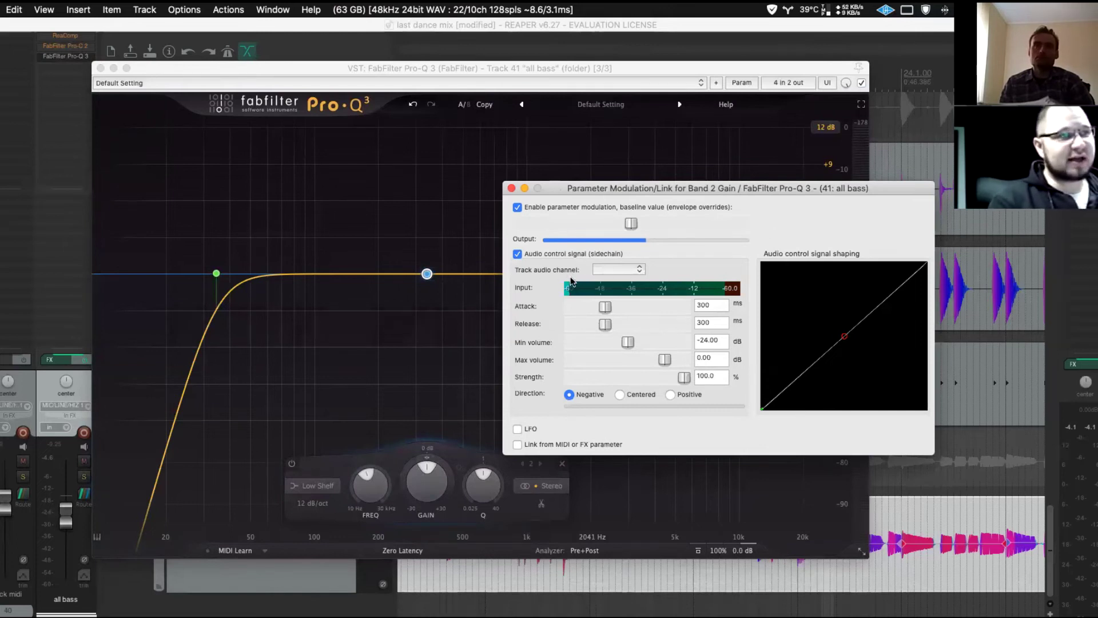
click(624, 270)
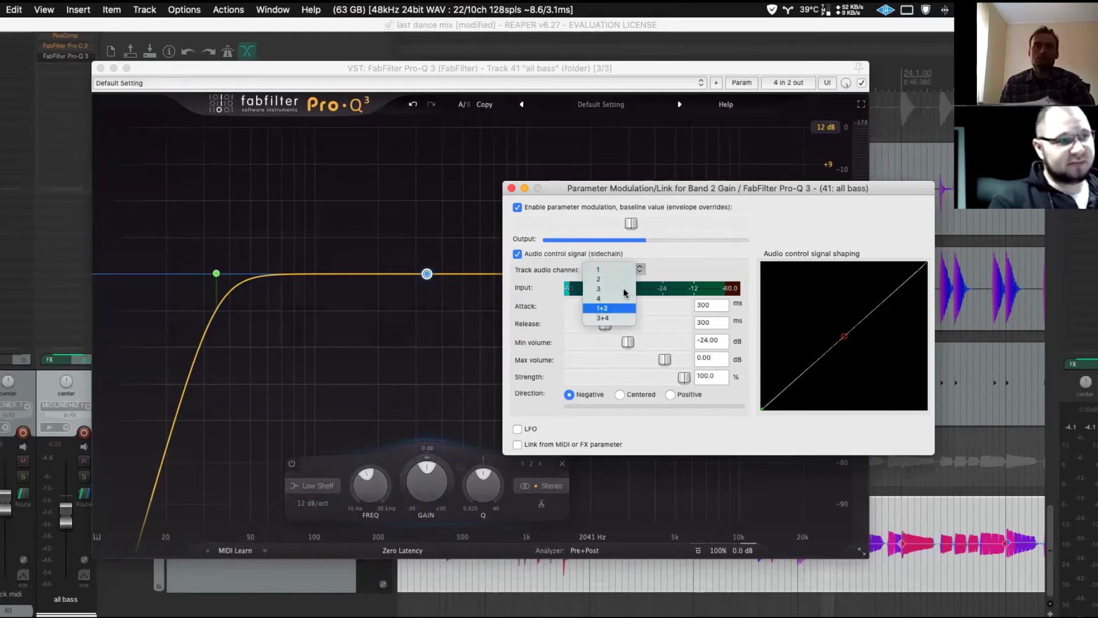
click(621, 318)
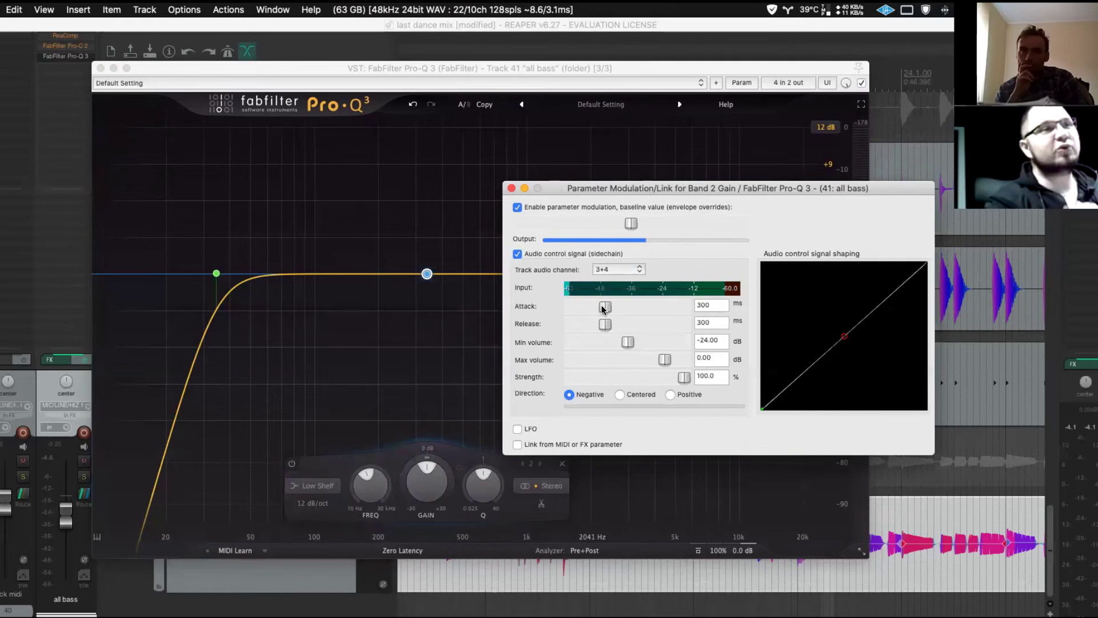
- Set the control signal's attack to 10 ms and release to 50 ms, and play the project to audition it
key(Tab)
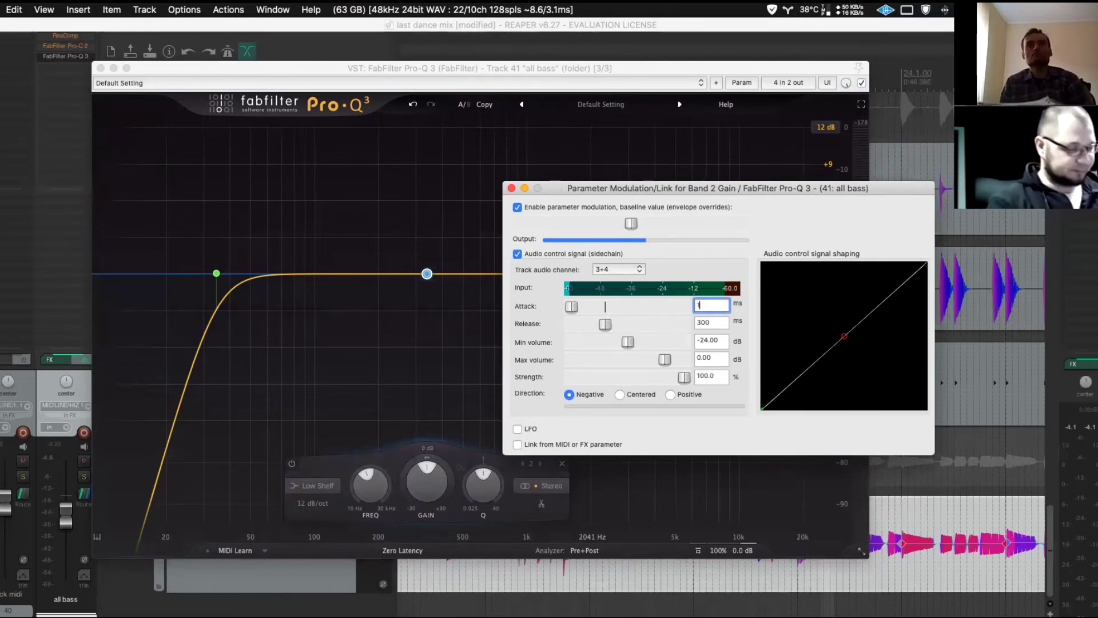
double_click(709, 322)
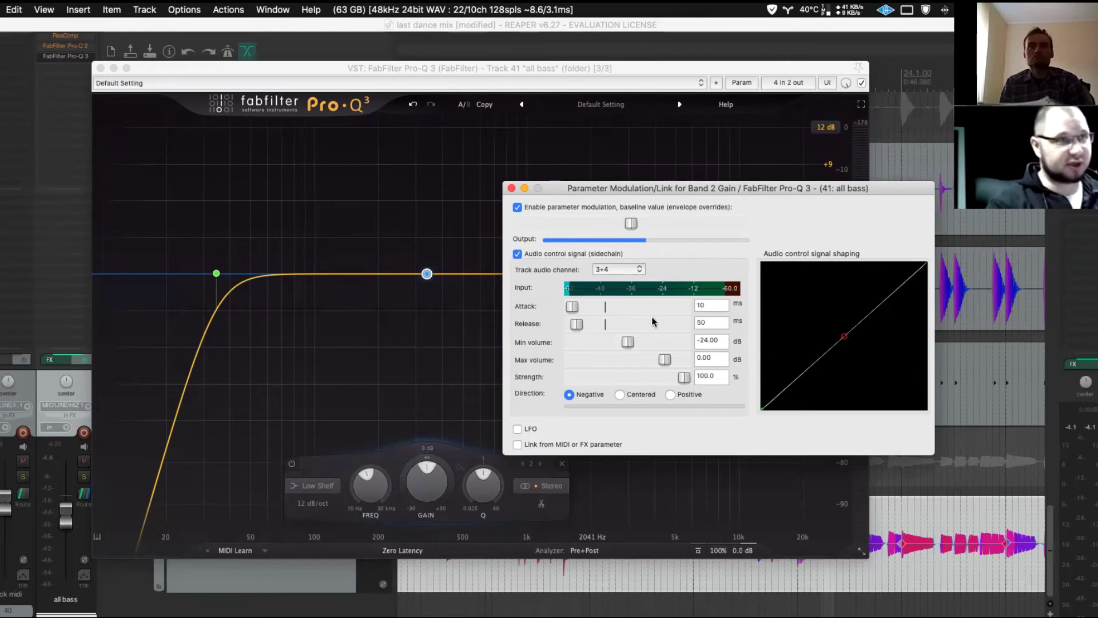
key(space)
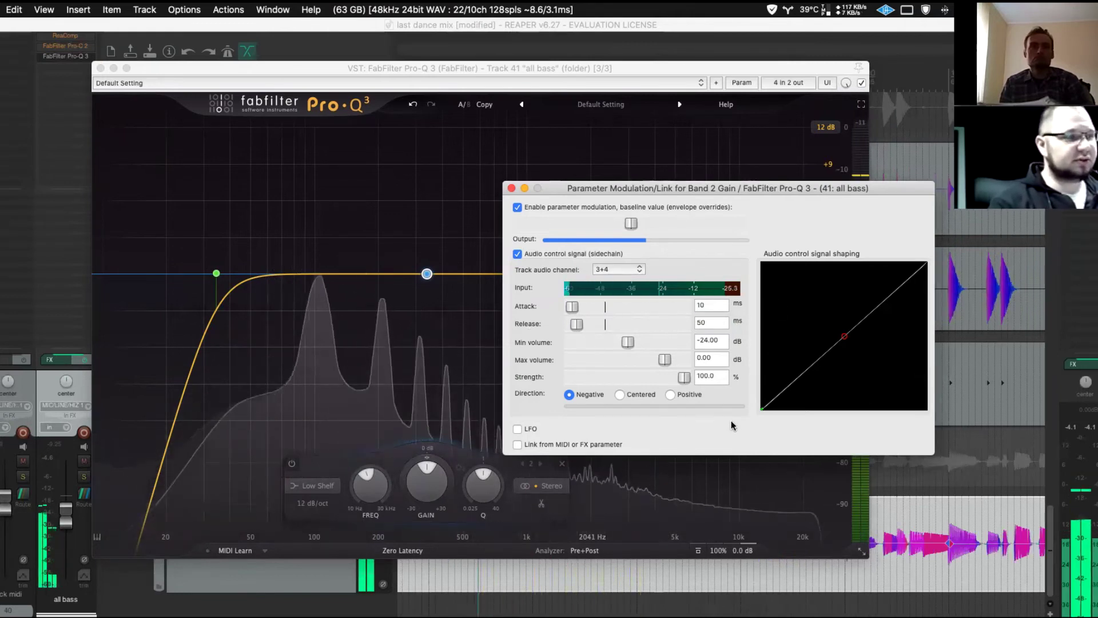
key(space)
key(space)
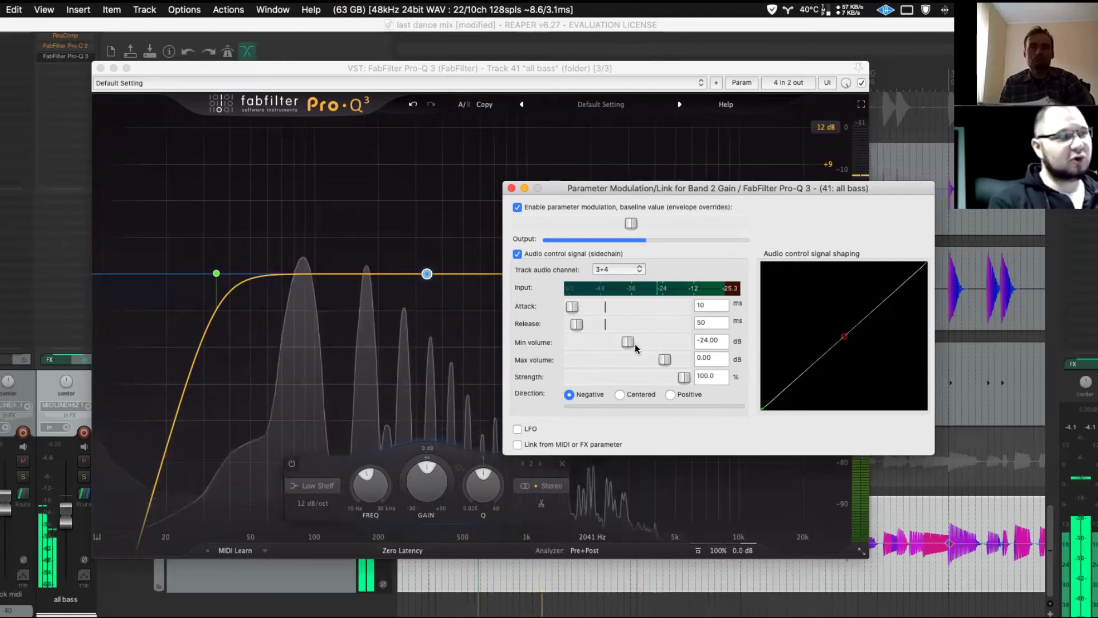
- Set the control signal's release to 30 ms and adjust its minimum volume to -31.92 dB
drag(628, 342, 600, 345)
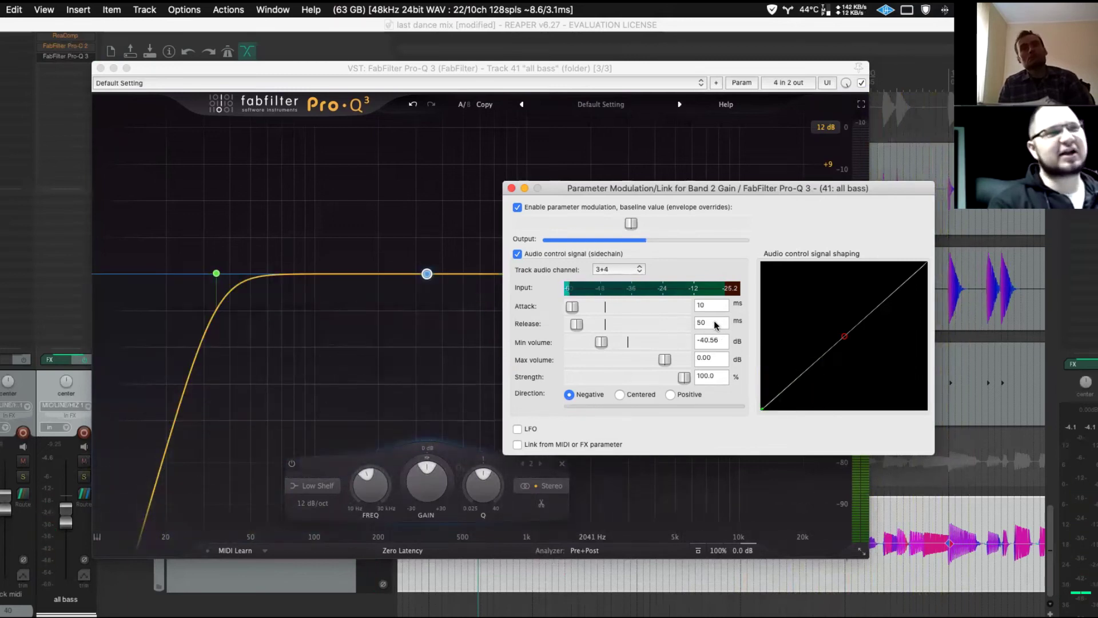
click(714, 323)
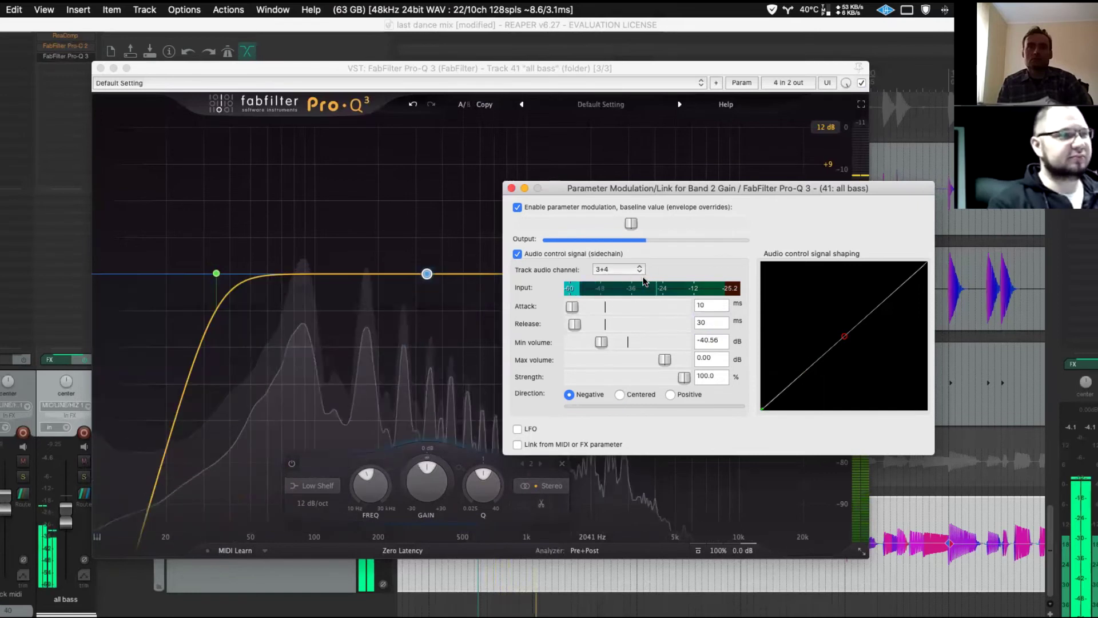
drag(601, 341, 615, 344)
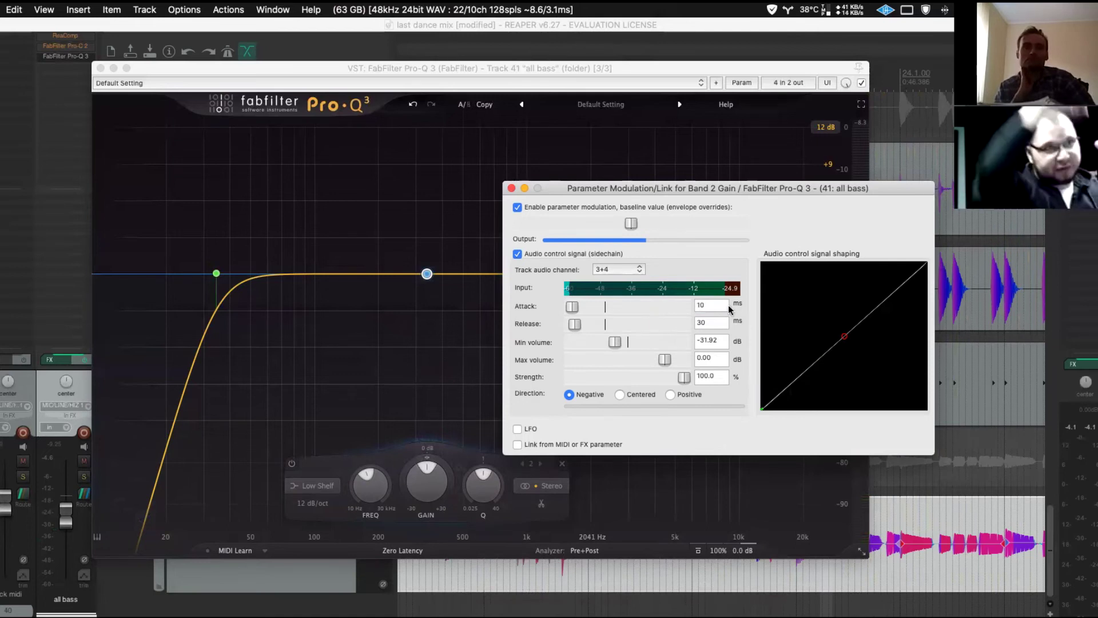
- Sweep the modulation strength down and back up during playback, and set it to 90.8%
key(space)
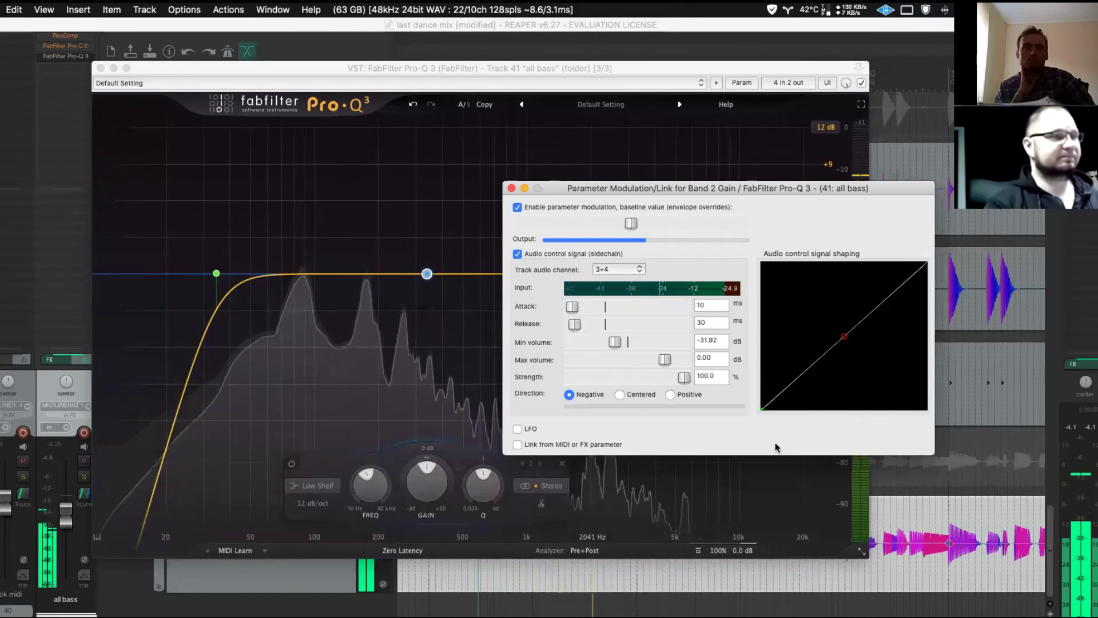
drag(684, 377, 549, 379)
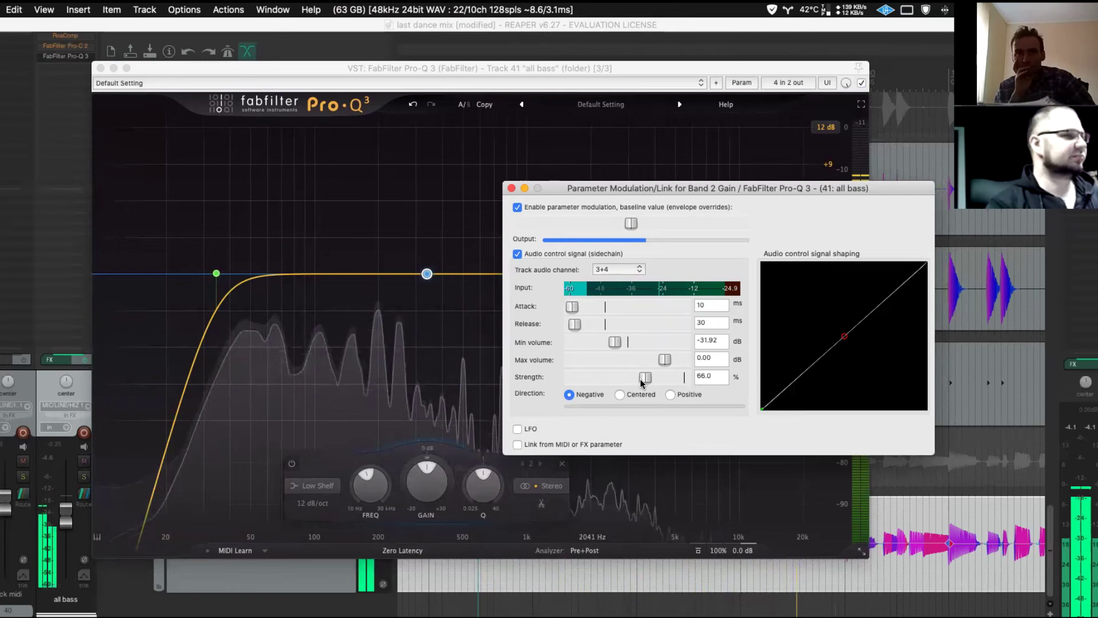
drag(549, 379, 670, 382)
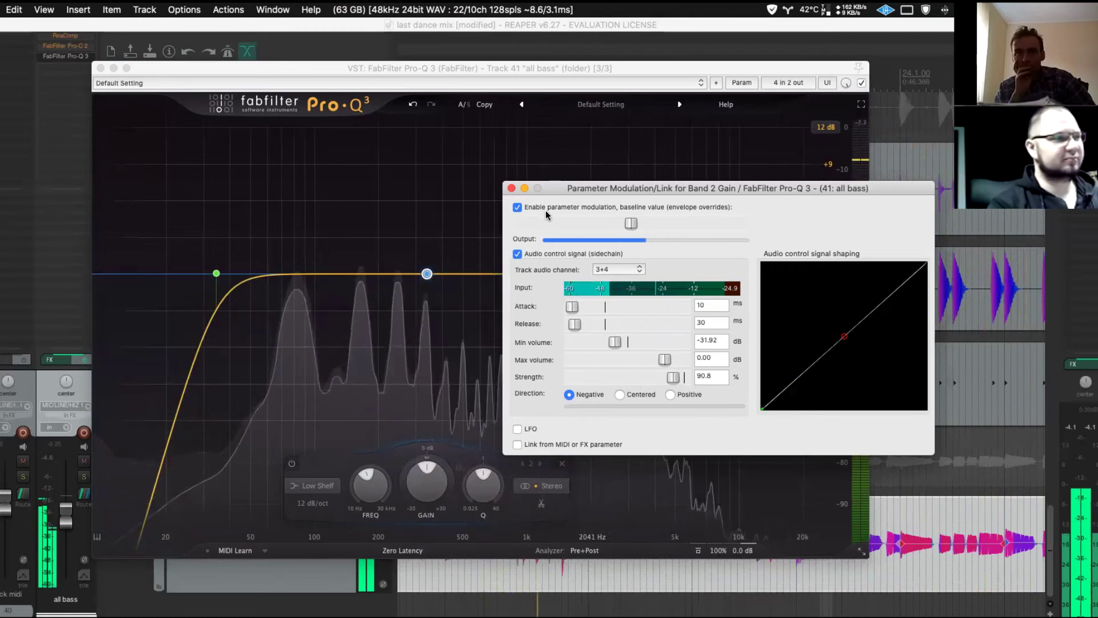
- Bypass and re-enable Pro-Q 3 on the all bass folder during playback to compare the sound, and stop the playback
click(861, 83)
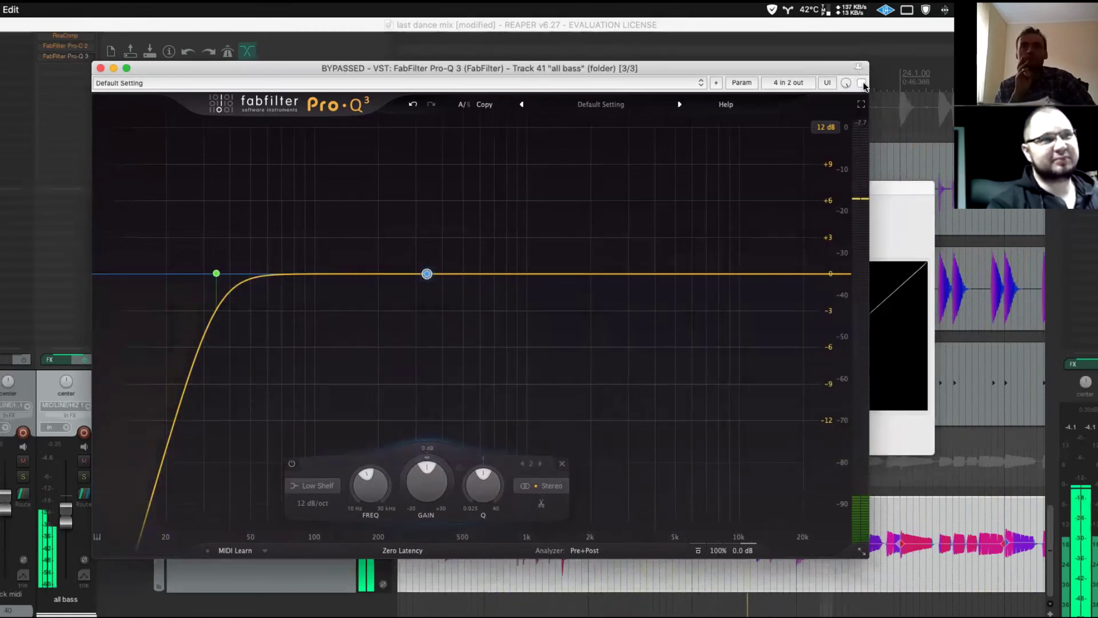
click(861, 83)
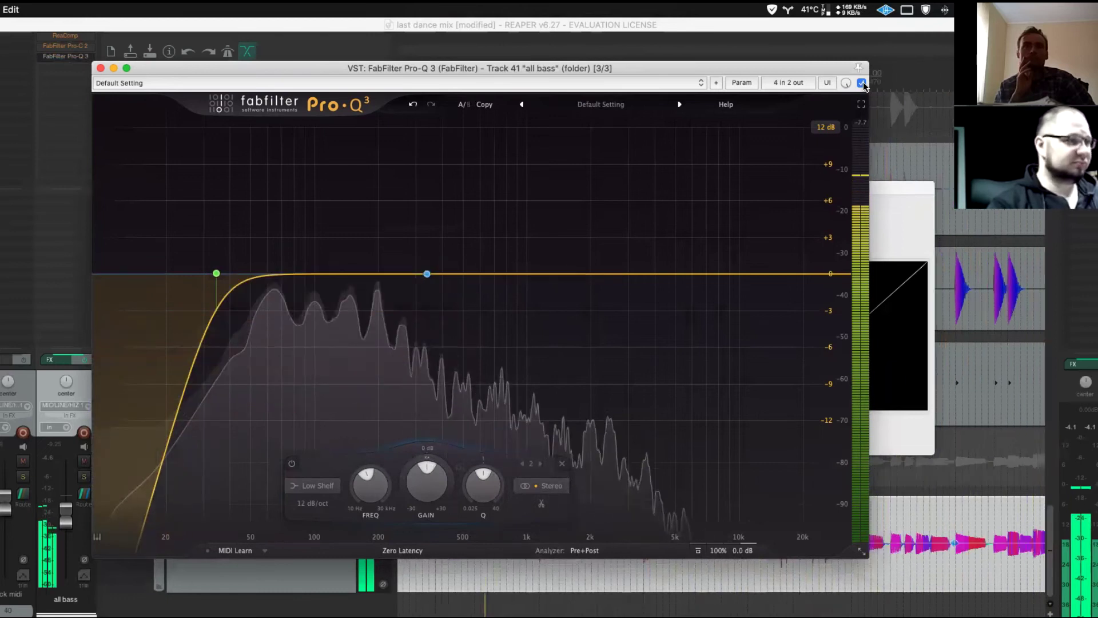
key(space)
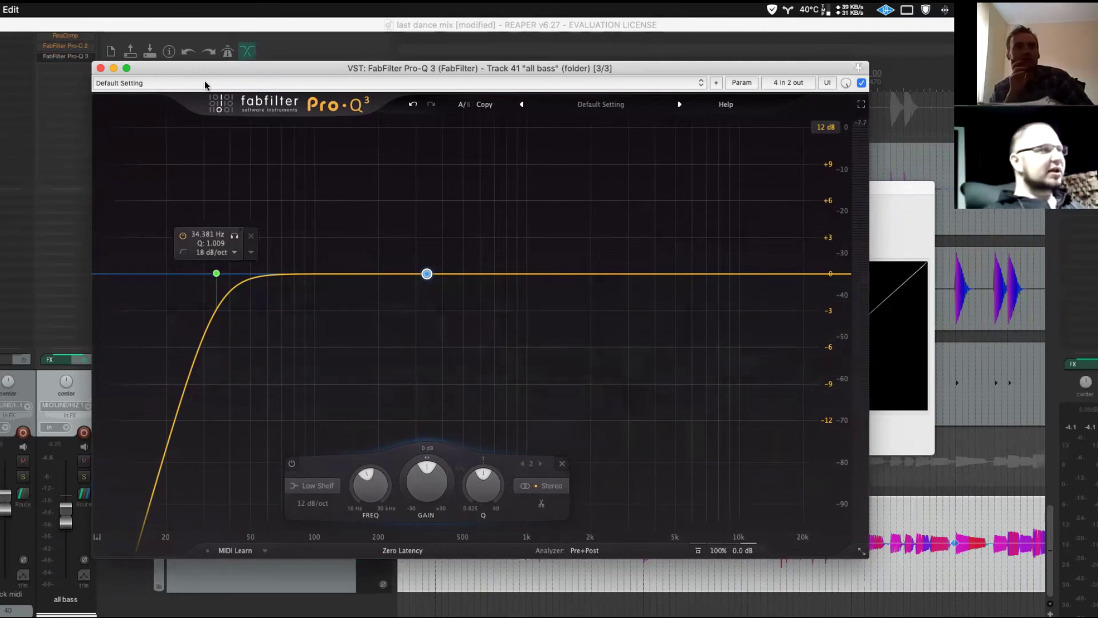
- Try a higher modulation baseline value for the band gain, return it to the midpoint and close the modulation window
drag(224, 71, 381, 92)
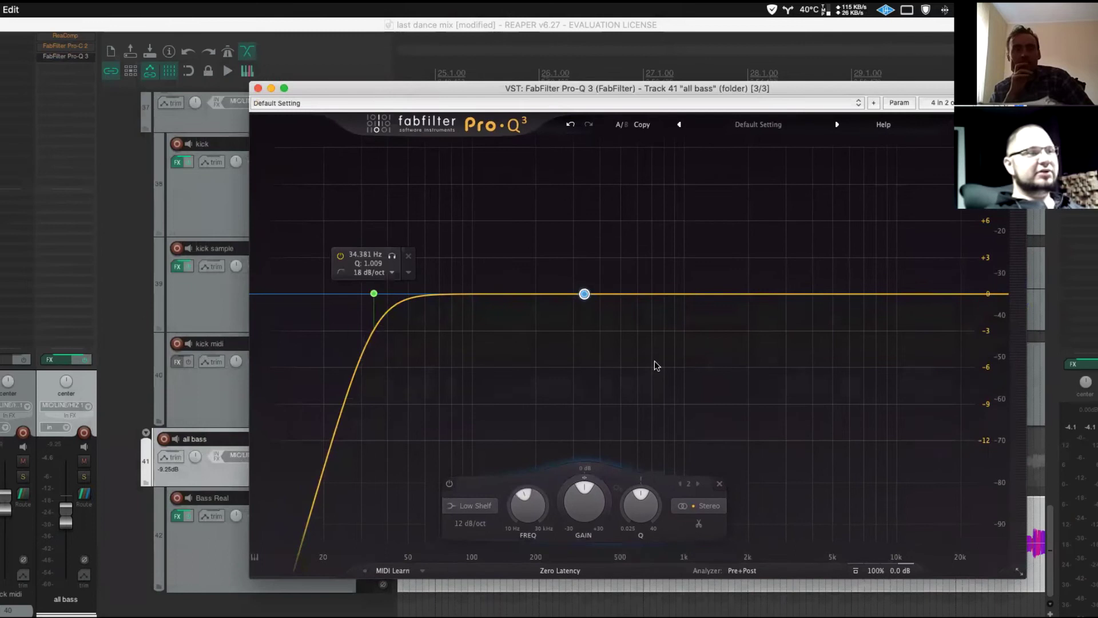
drag(669, 88, 395, 114)
drag(848, 195, 970, 160)
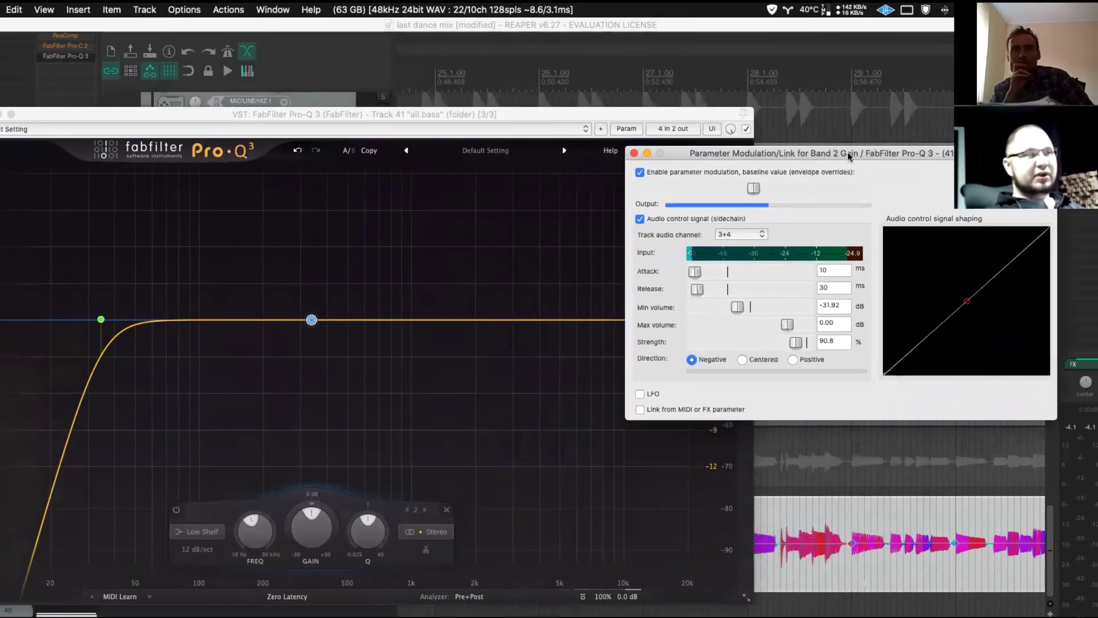
drag(585, 112, 810, 214)
drag(388, 214, 555, 168)
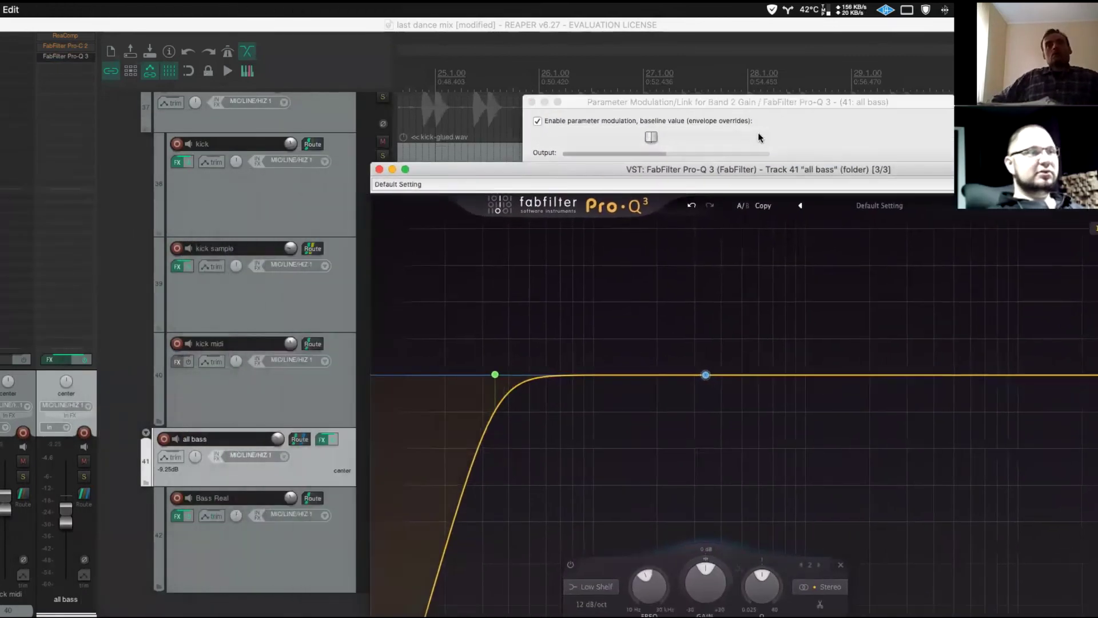
click(758, 137)
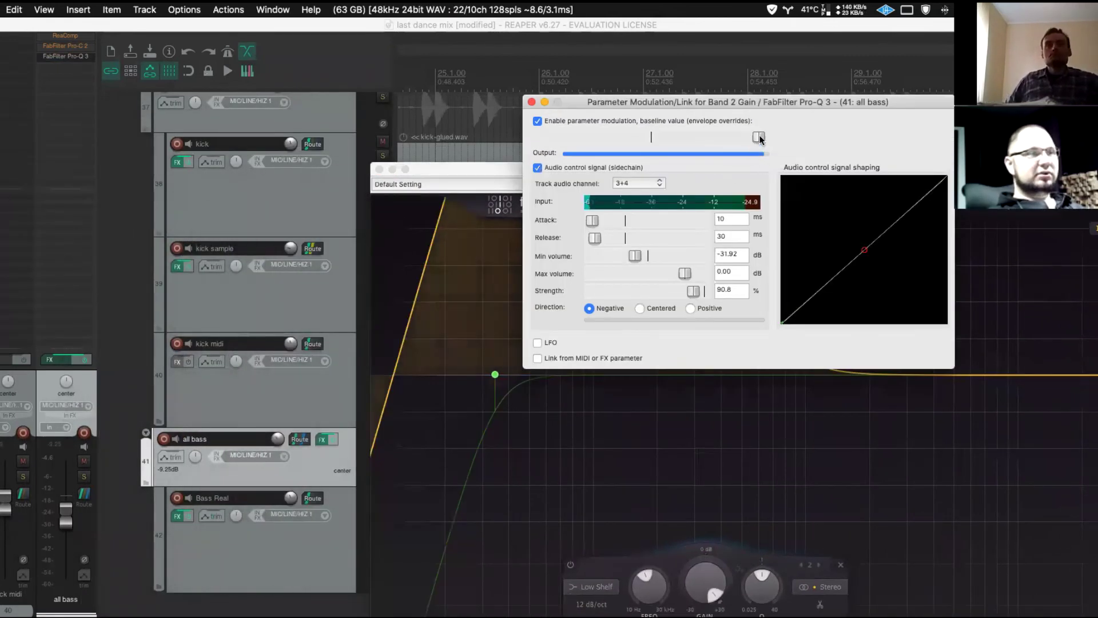
drag(759, 137, 653, 159)
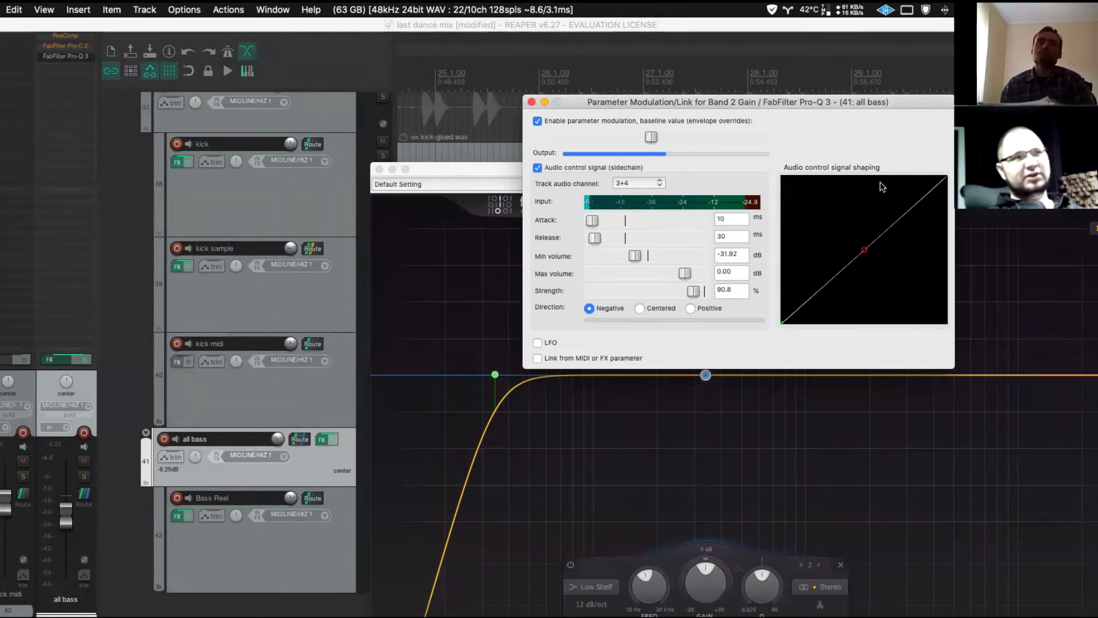
click(531, 102)
- During playback, set the Low Shelf band's Q to 0.465 and its frequency to 422.23 Hz
drag(624, 169, 508, 118)
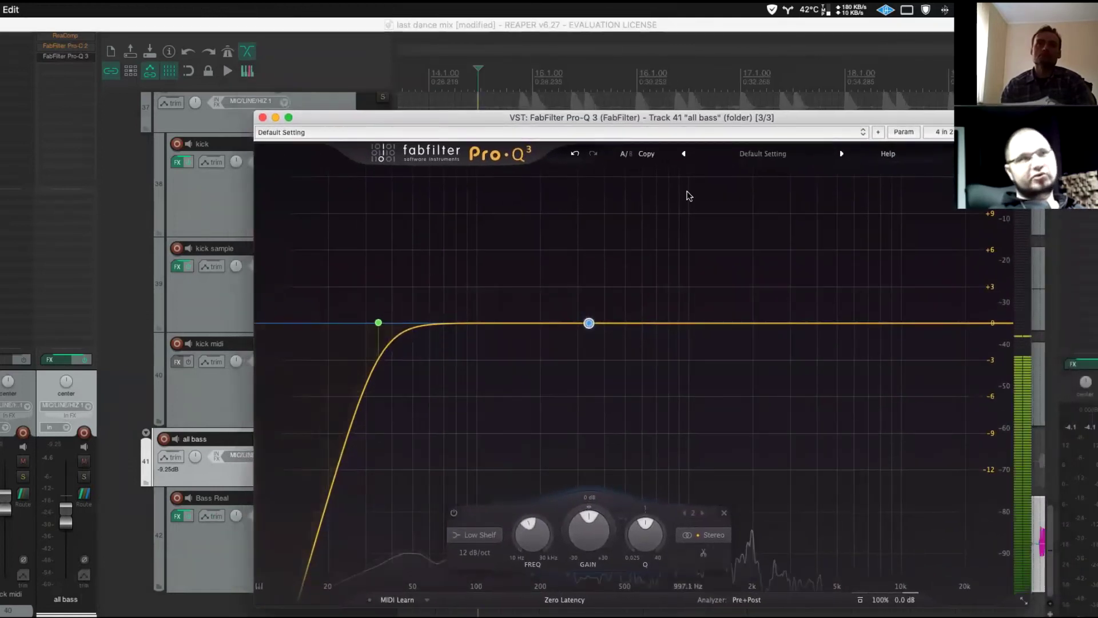
key(space)
mouse_move(632, 307)
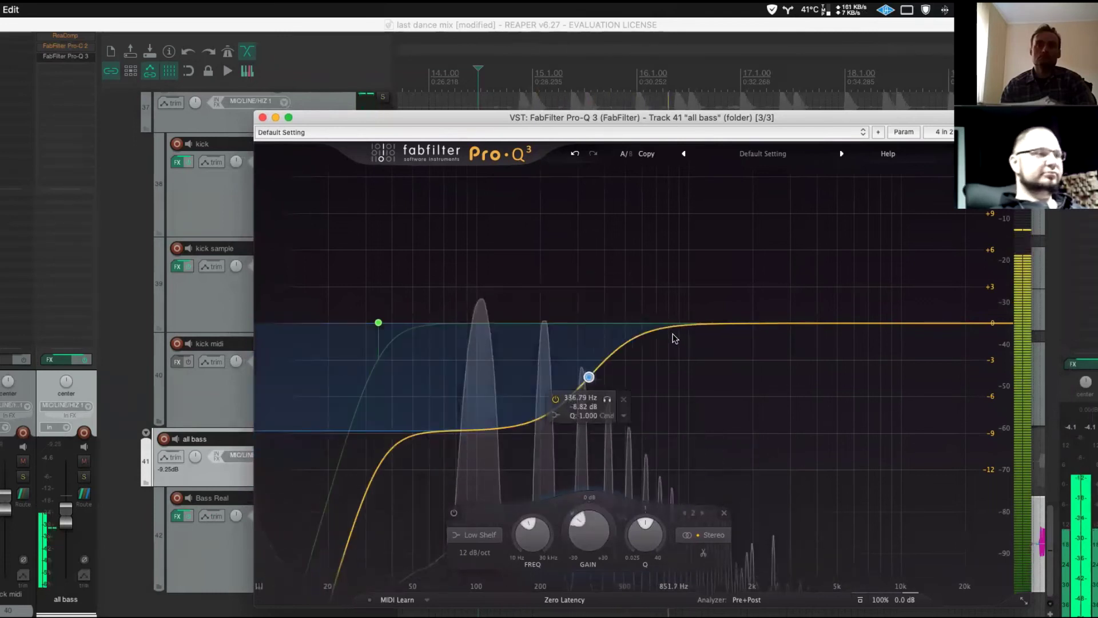
drag(589, 322, 641, 322)
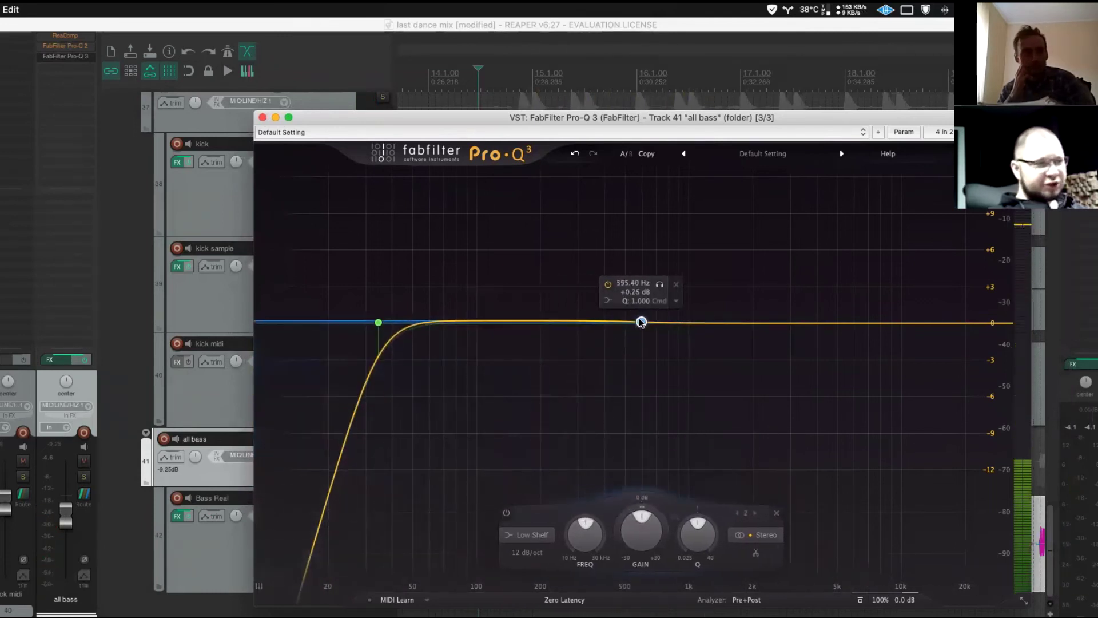
scroll(689, 542, down, 3)
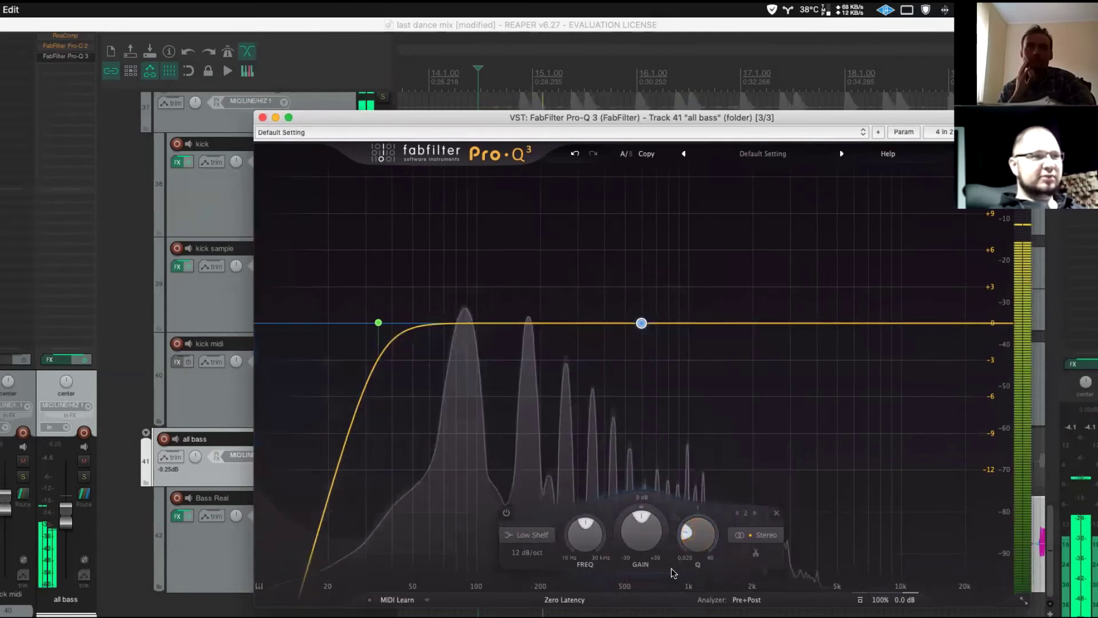
scroll(694, 511, down, 2)
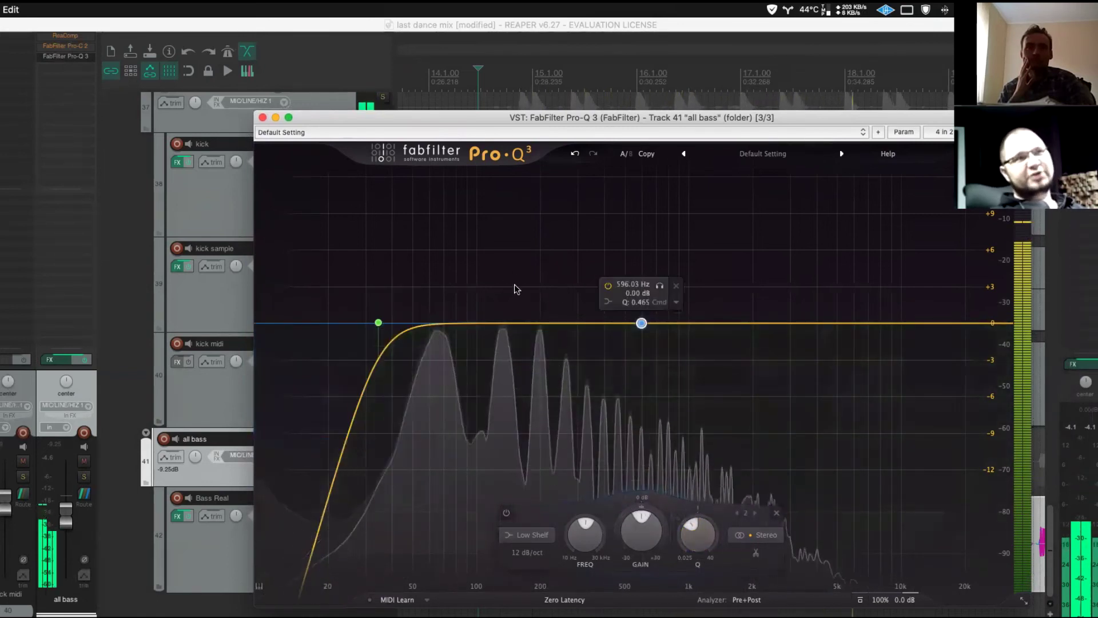
drag(579, 535, 566, 558)
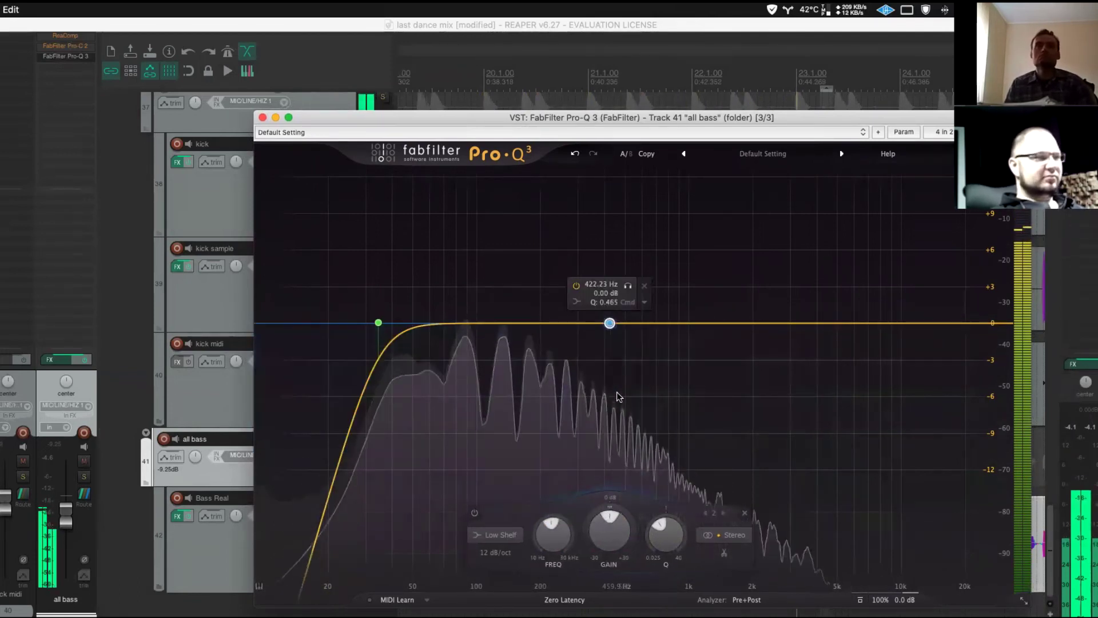
key(space)
- Reopen the parameter modulation settings for Band 2 Gain, review them and close them again
drag(585, 121, 484, 81)
mouse_move(508, 492)
mouse_down()
mouse_move(503, 519)
mouse_move(504, 486)
mouse_move(504, 498)
mouse_up()
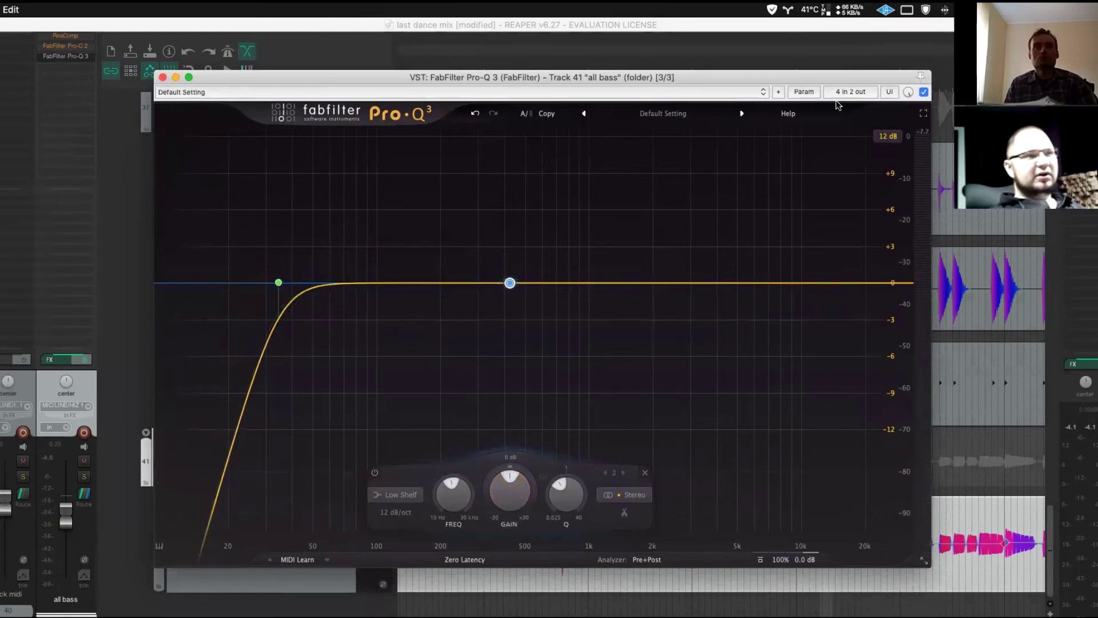
click(802, 94)
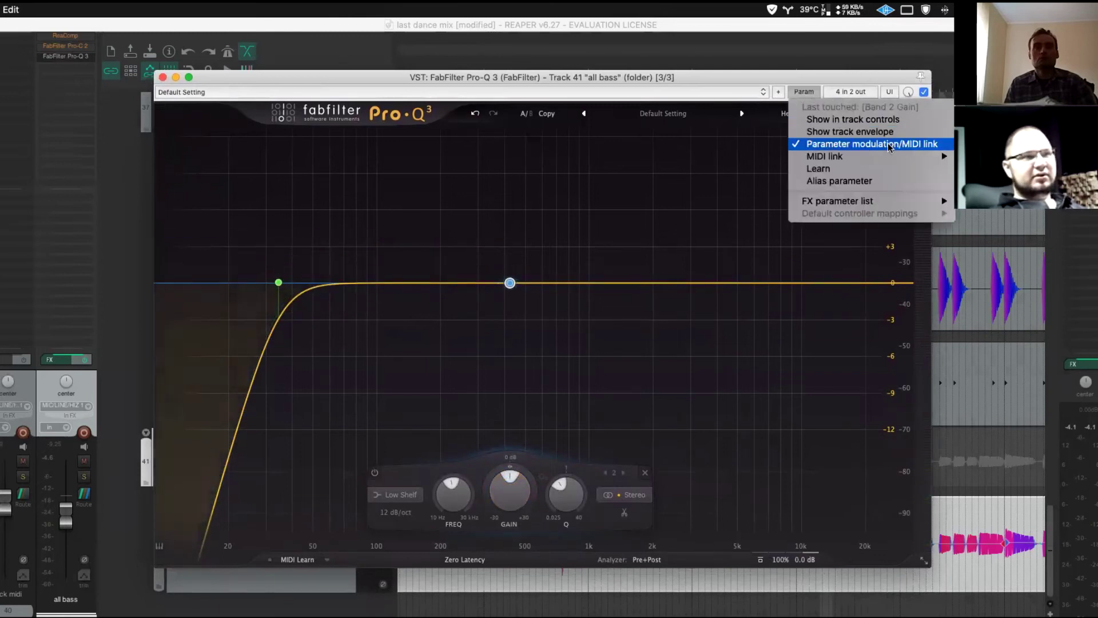
mouse_move(881, 161)
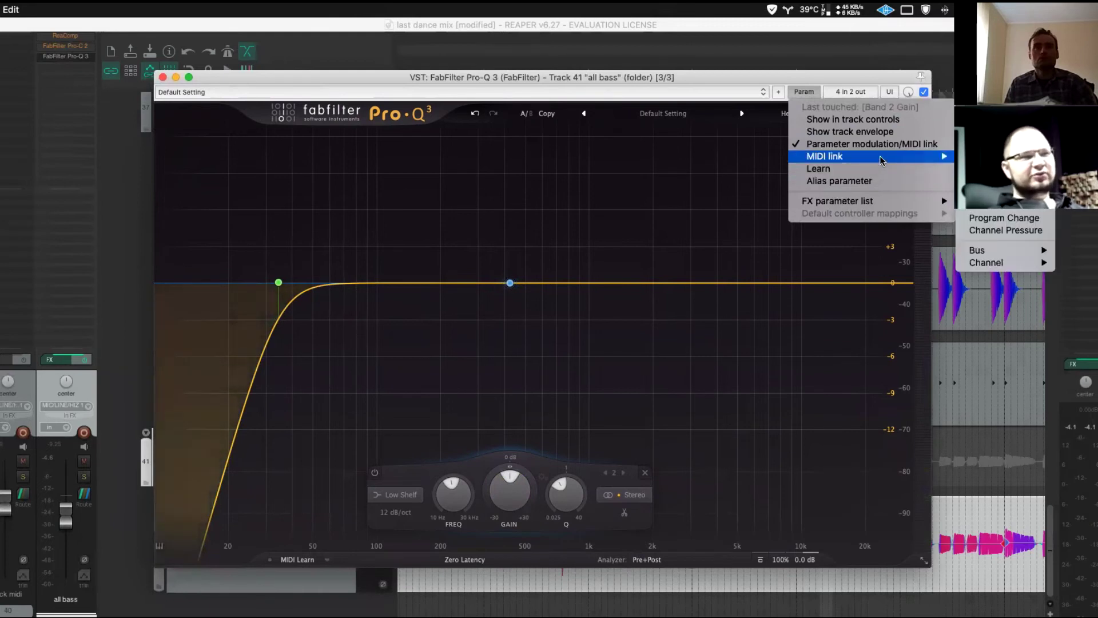
mouse_move(890, 203)
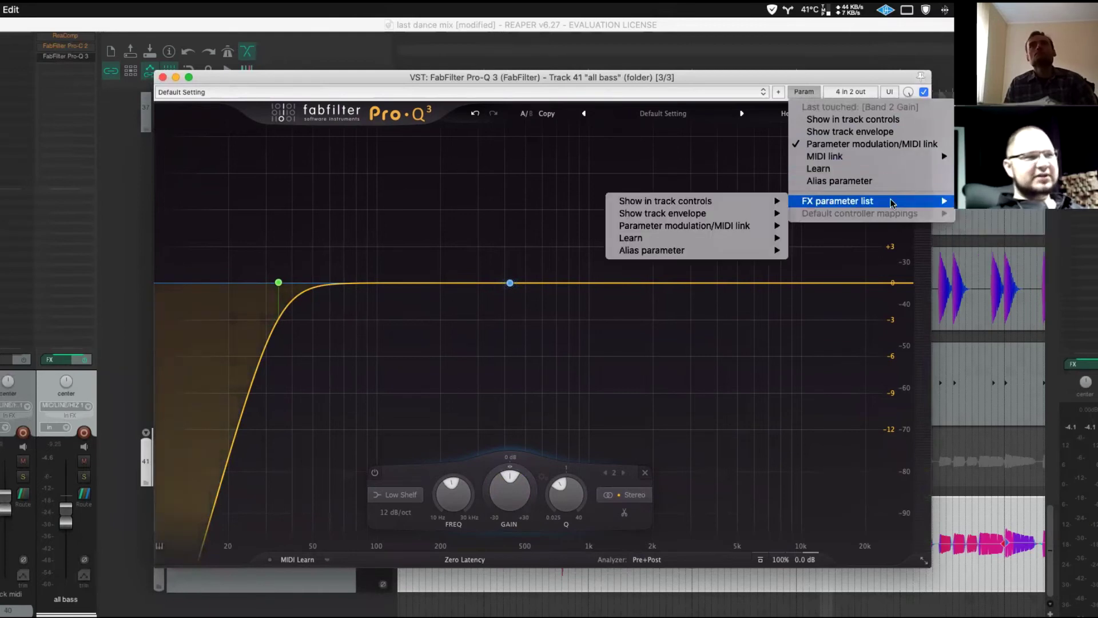
mouse_move(744, 225)
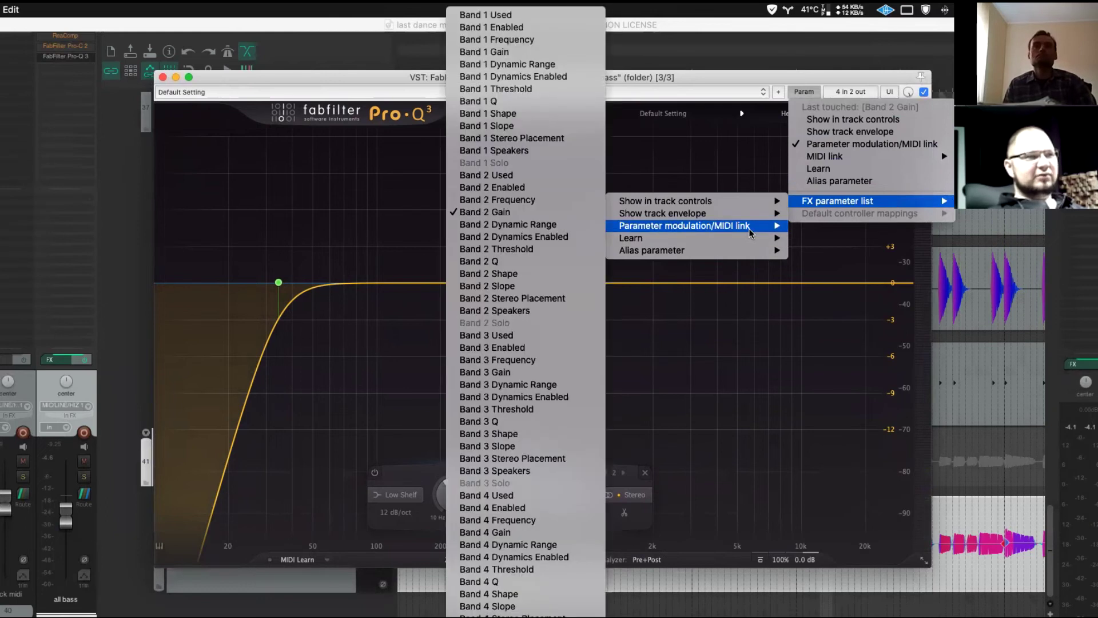
click(539, 217)
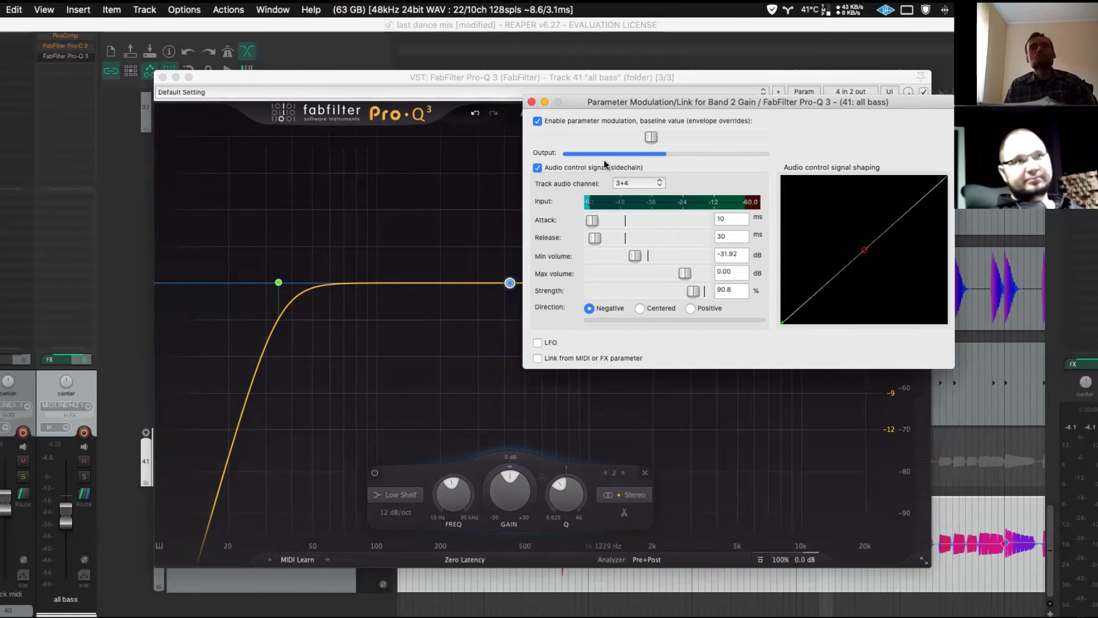
click(531, 102)
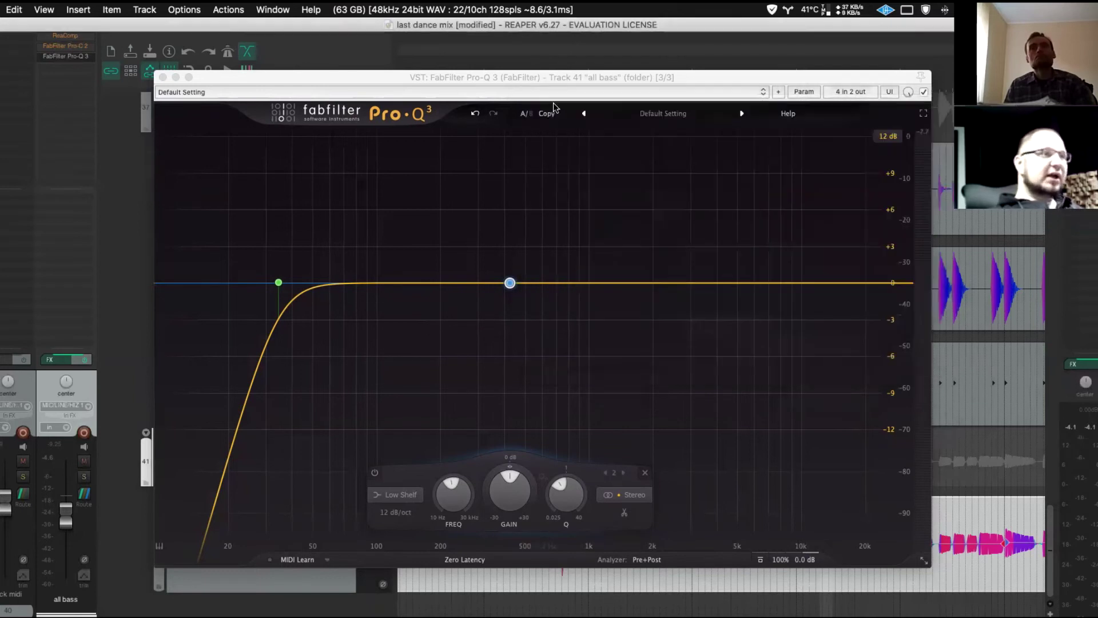
- Close Pro-Q 3 and add the trackspacer FX chain to the all bass folder
click(163, 77)
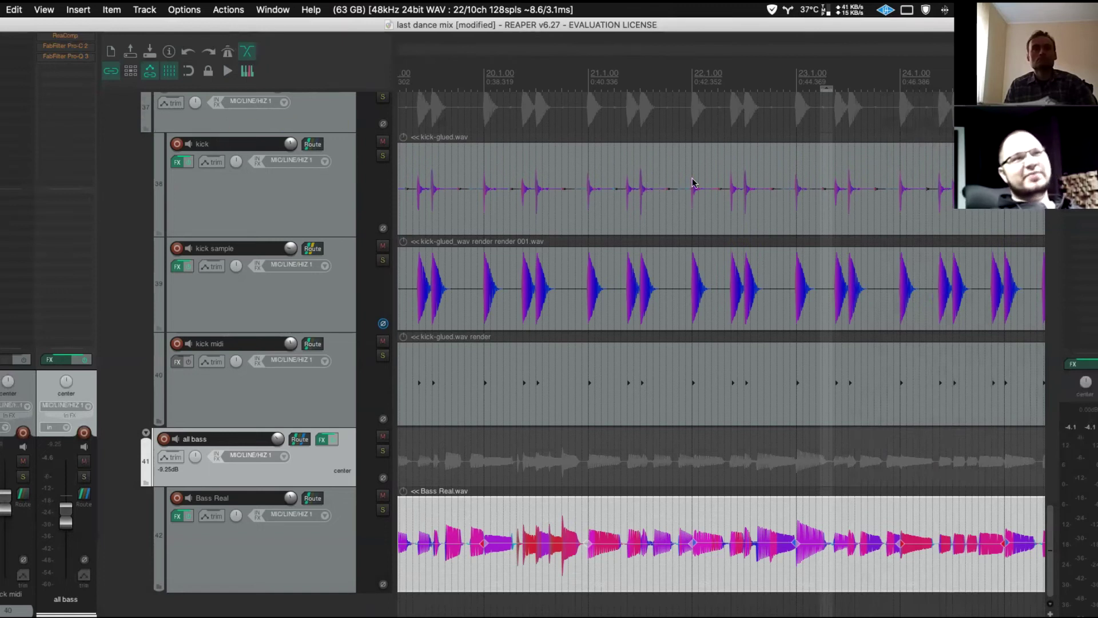
right_click(72, 72)
mouse_move(172, 103)
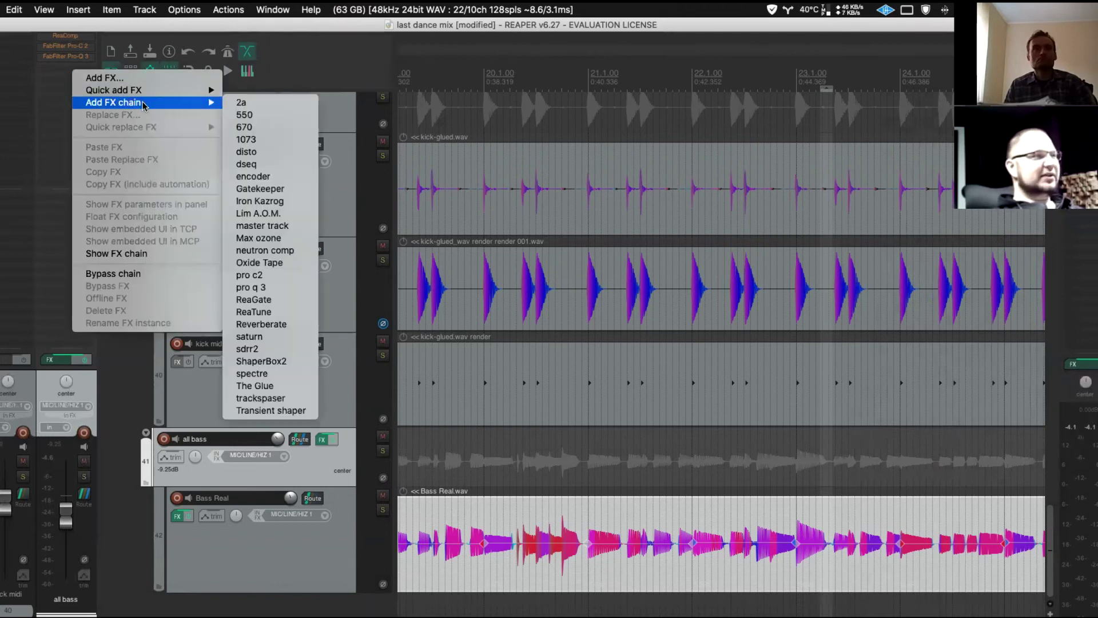
click(281, 399)
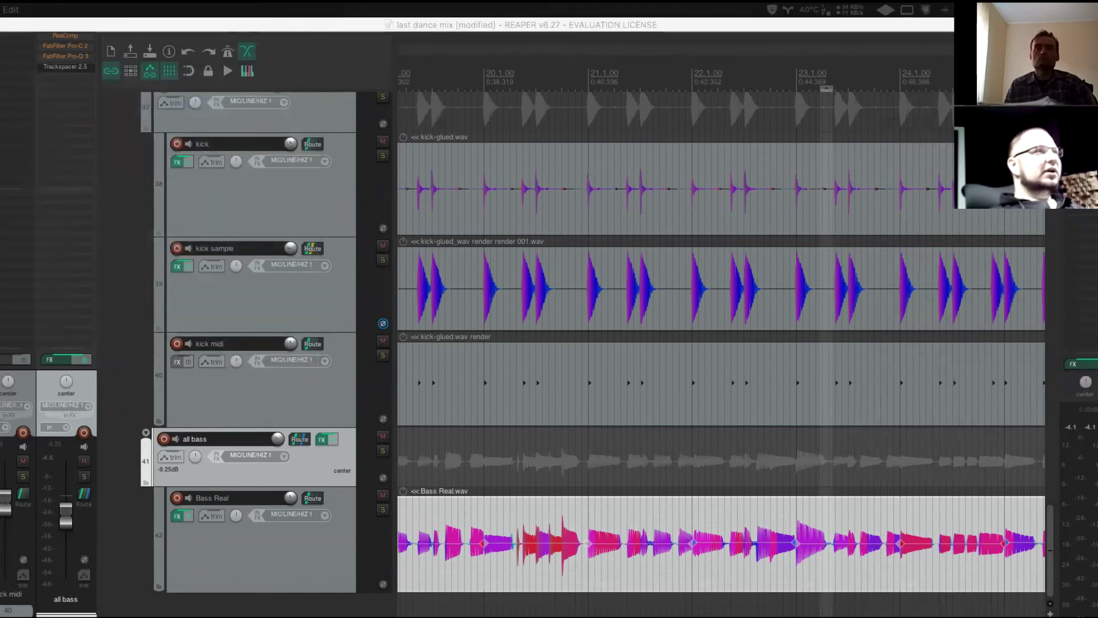
drag(440, 52, 535, 215)
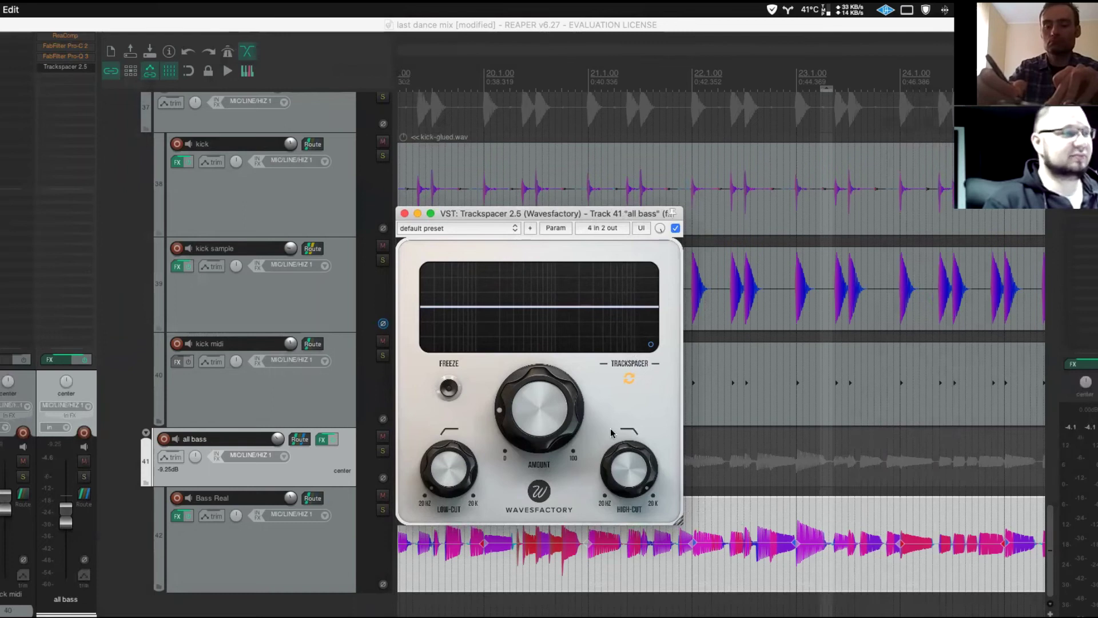
- Play the project while raising Trackspacer's amount to 87.4%, and settle the amount at the middle of its range
click(470, 83)
key(space)
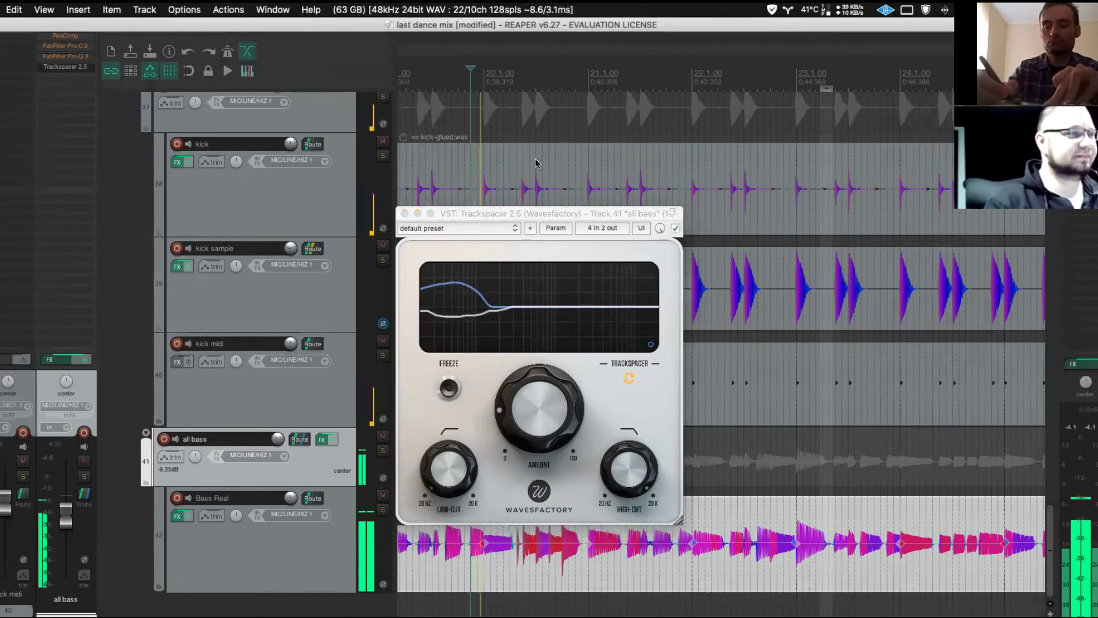
drag(529, 423, 524, 345)
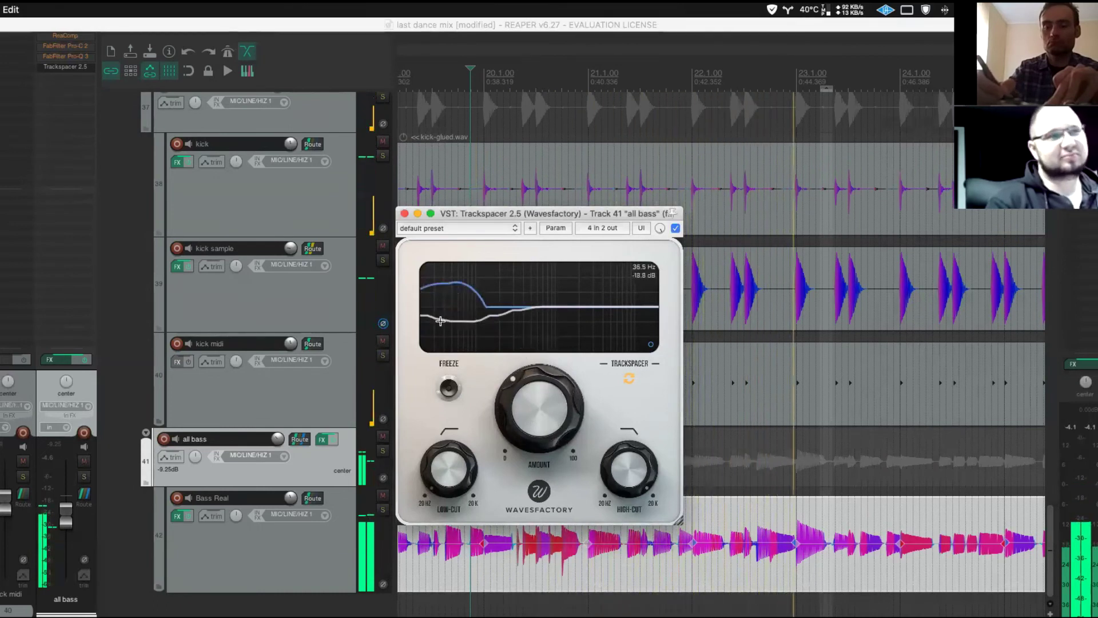
drag(552, 391, 543, 274)
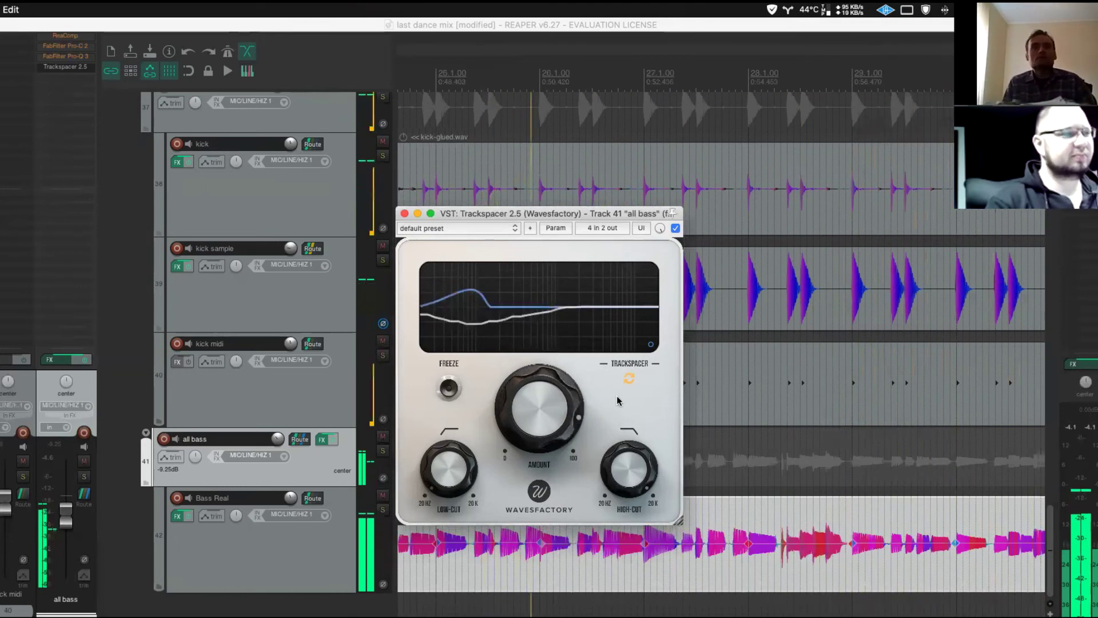
mouse_move(530, 380)
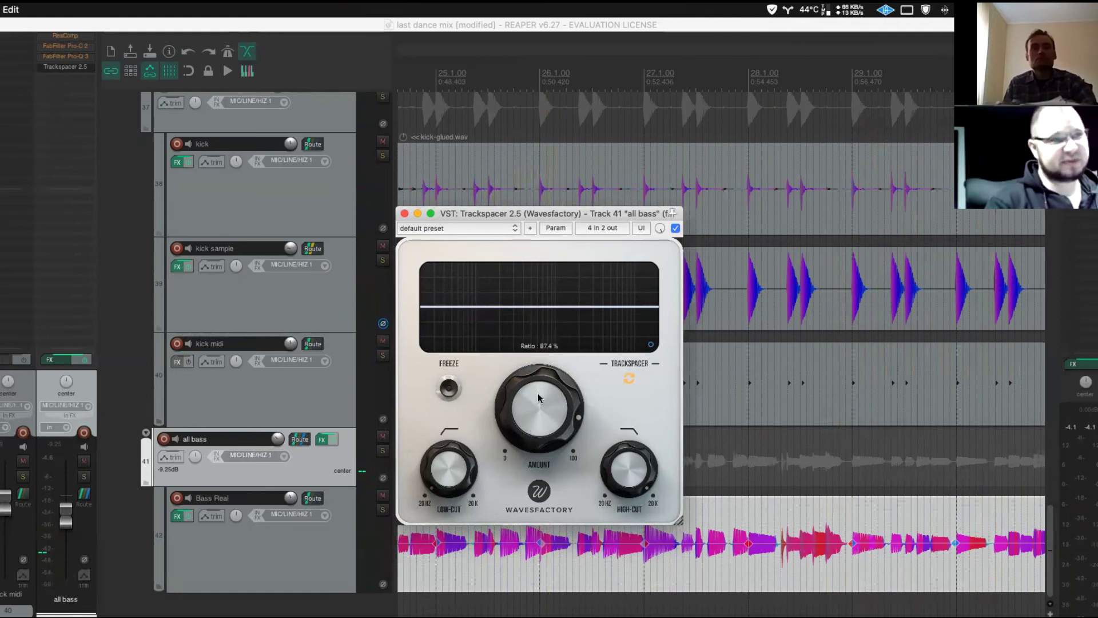
drag(506, 421, 541, 540)
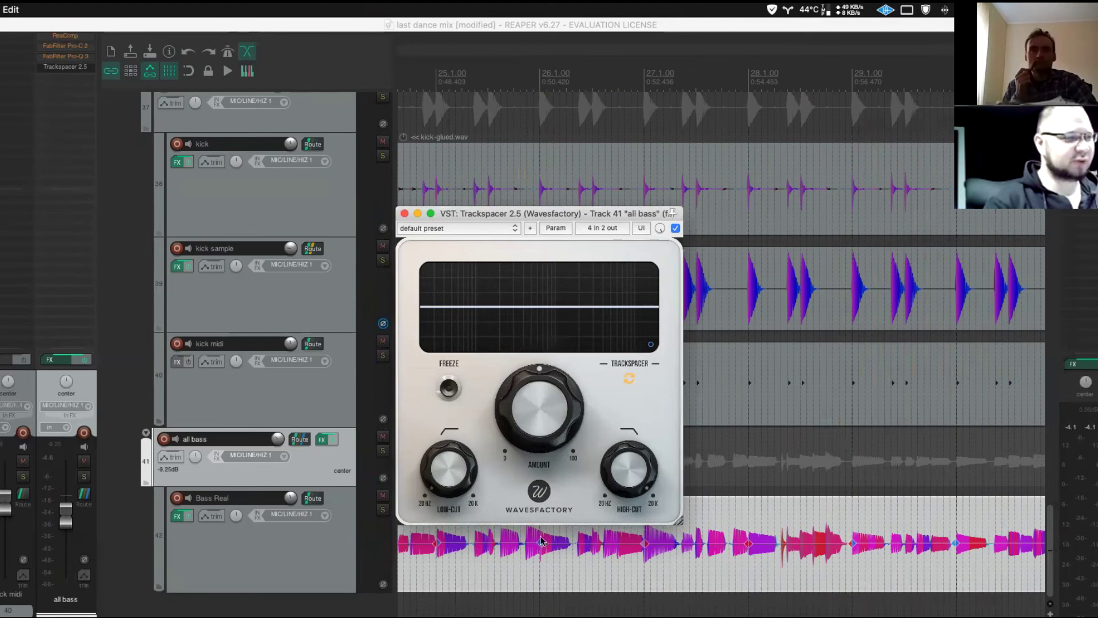
- Show Trackspacer's Advanced Panel, use M/S mode and adjust the pan toward mid
click(650, 345)
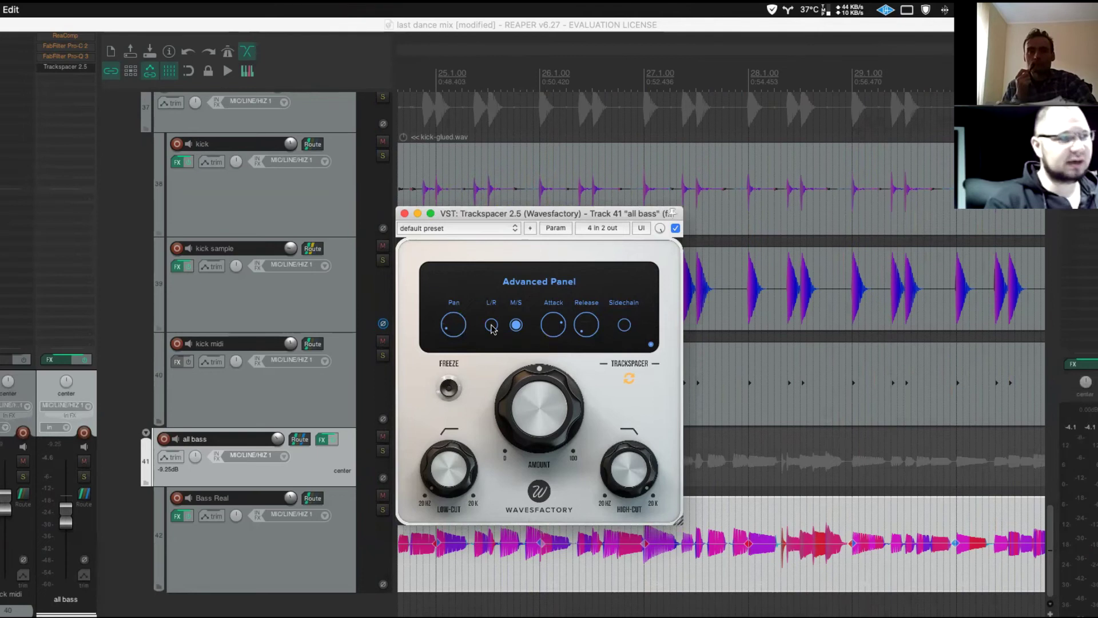
click(516, 325)
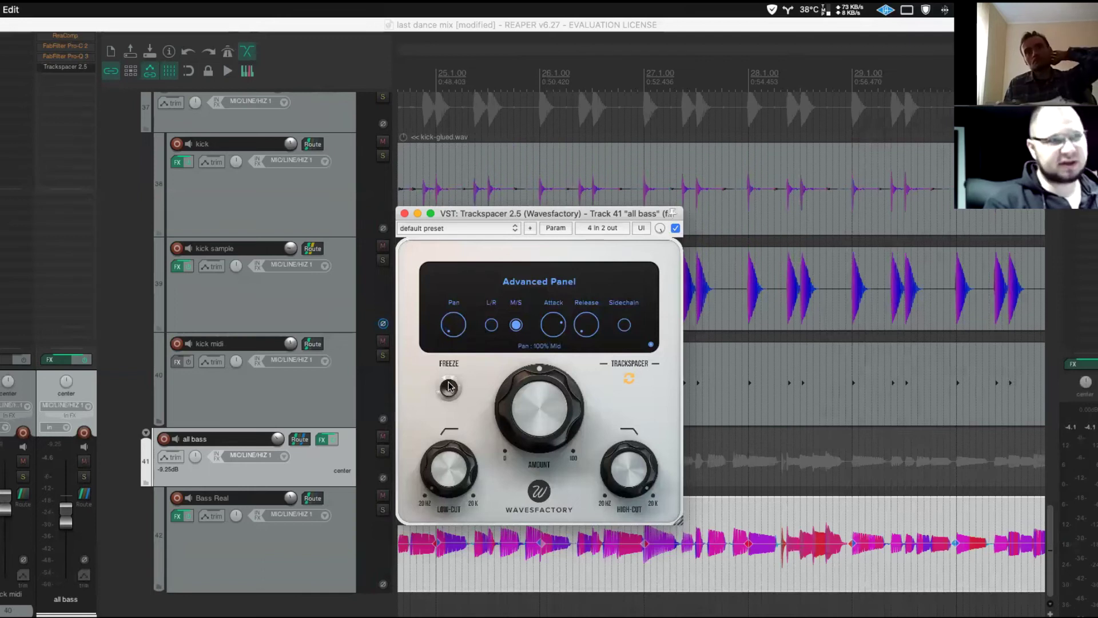
drag(449, 338, 446, 346)
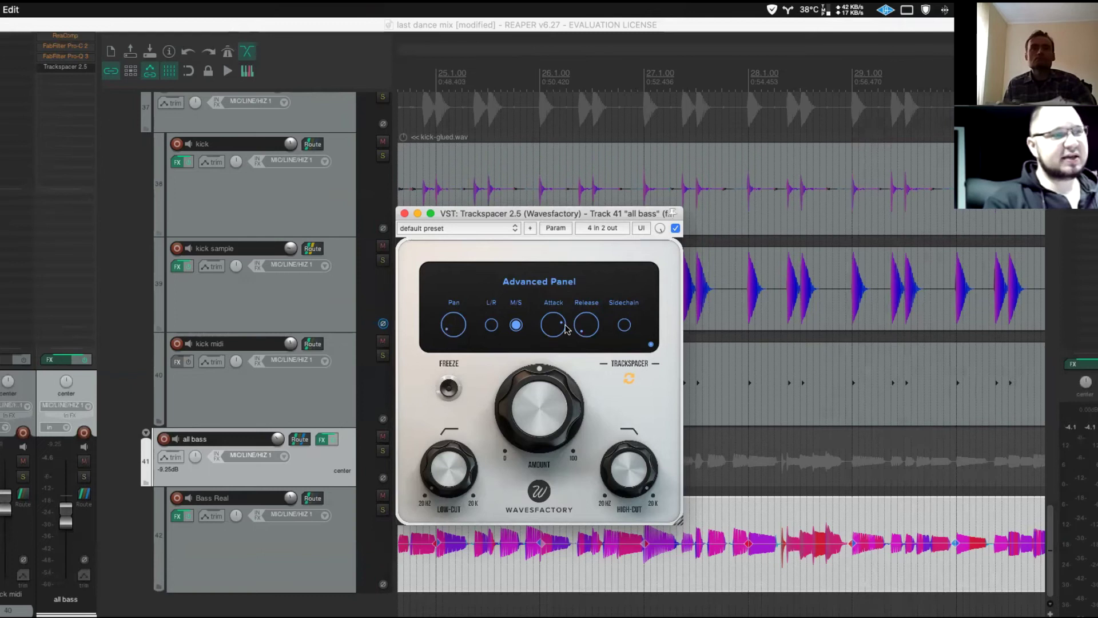
- Set Trackspacer's release to 13.33 ms while auditioning the project, and stop the playback
key(space)
mouse_move(587, 328)
mouse_down()
mouse_move(579, 265)
mouse_move(588, 327)
mouse_up()
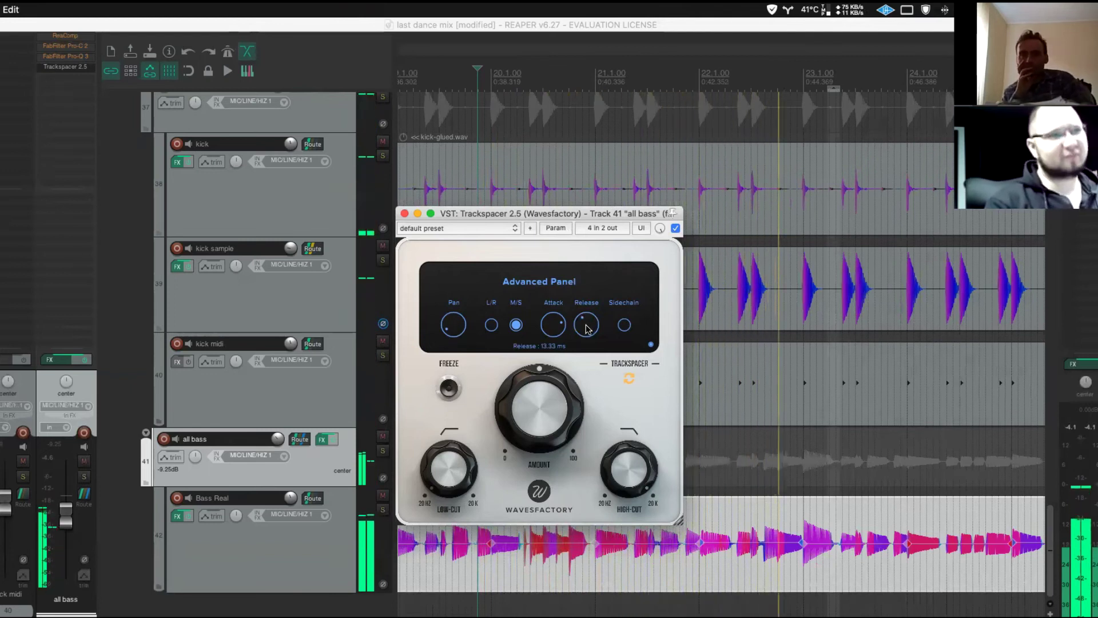
key(space)
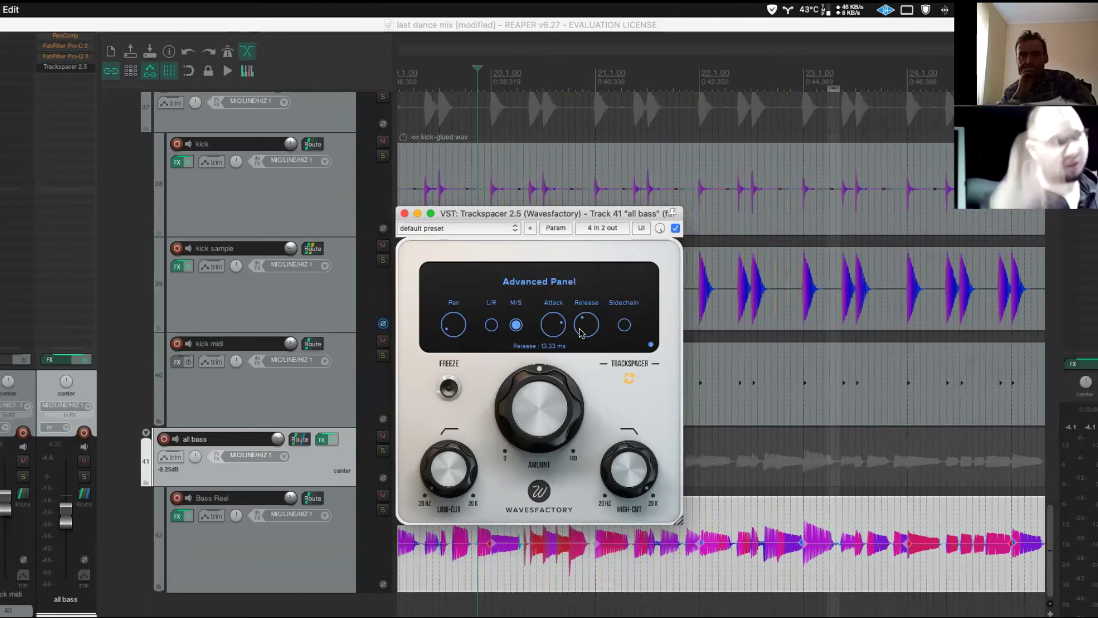
- Raise Trackspacer's release and lower it again while playing the project, comparing the effect bypassed and enabled before stopping playback
drag(579, 333, 595, 339)
key(space)
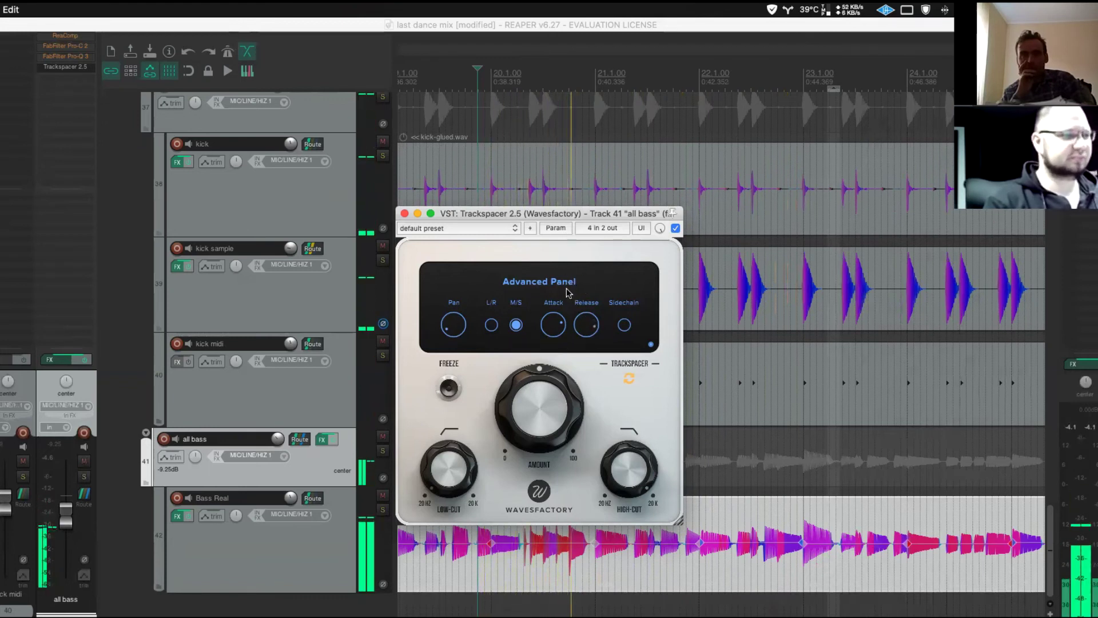
mouse_move(579, 324)
drag(579, 325, 572, 498)
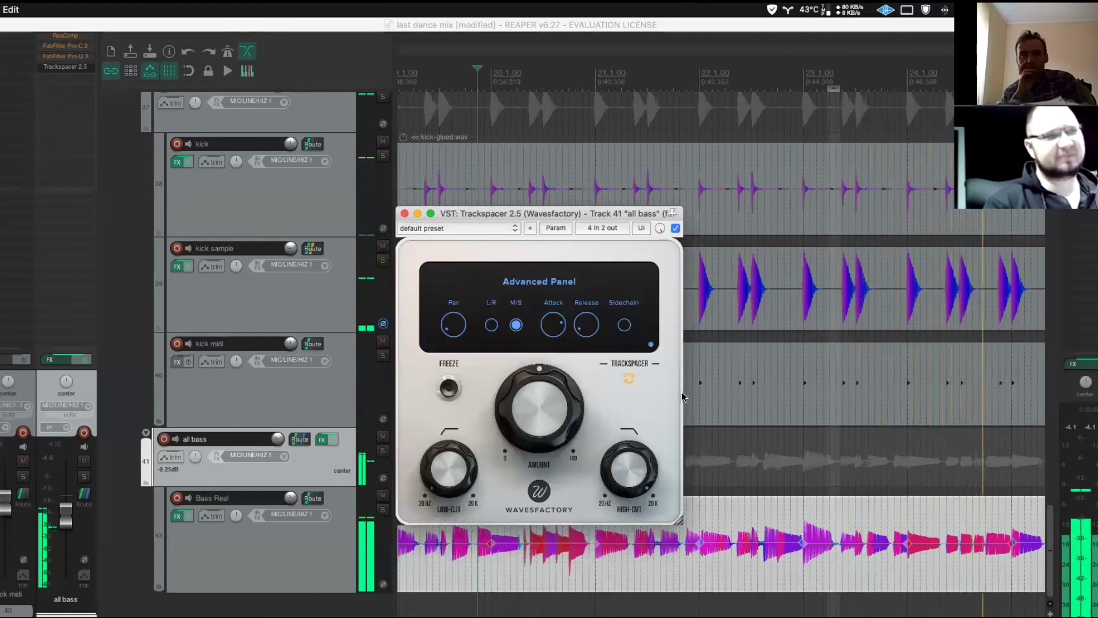
click(675, 228)
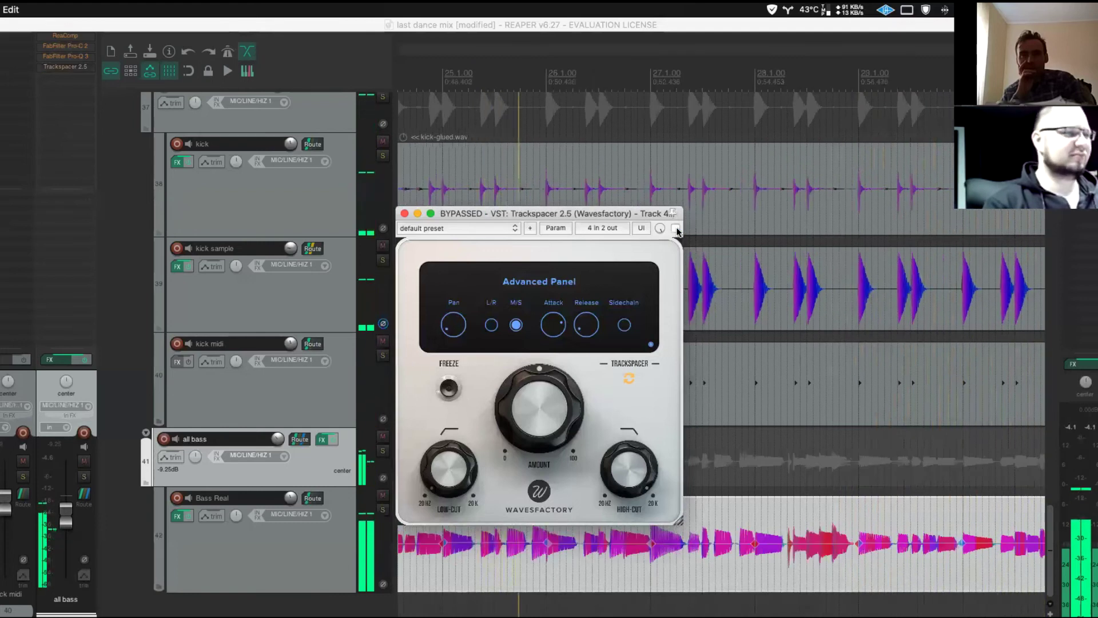
click(675, 229)
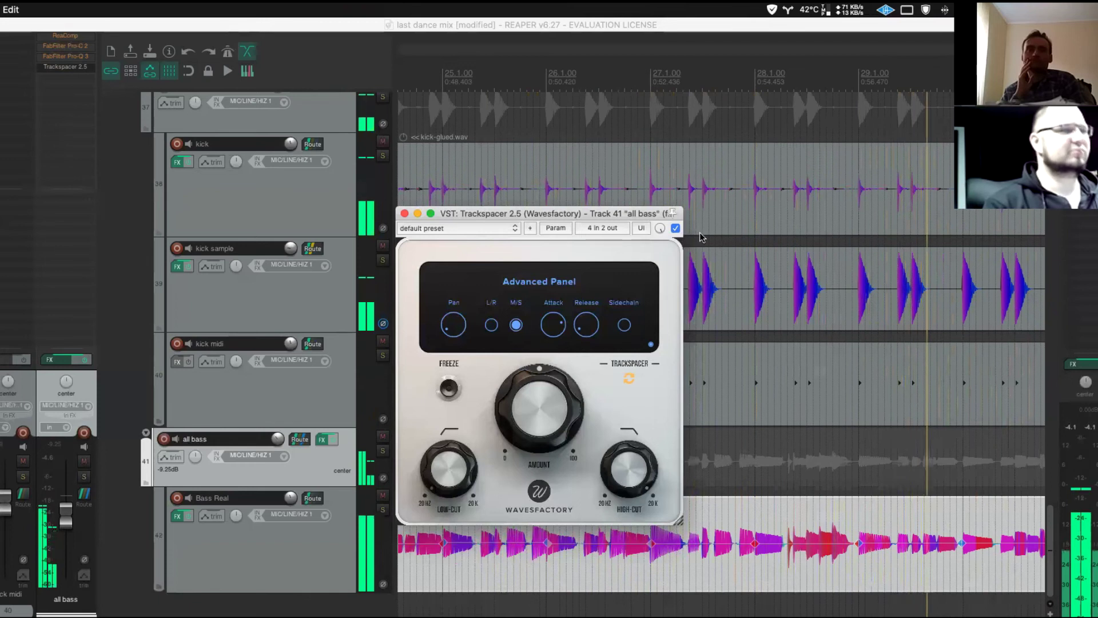
key(space)
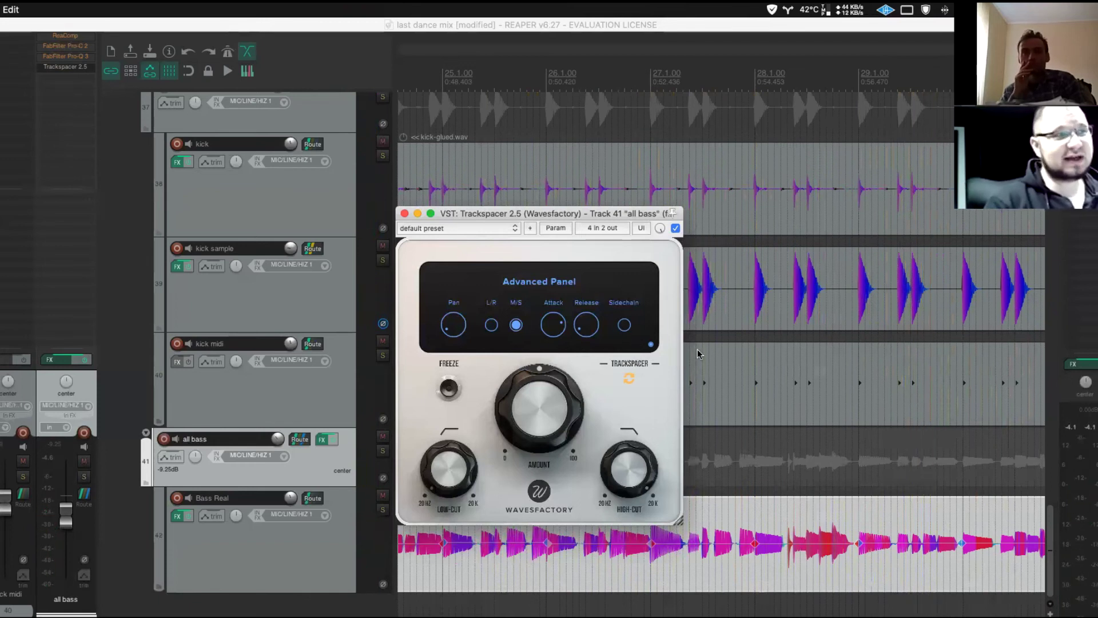
- Hide Trackspacer's Advanced Panel, lower its amount to about 35.2% during playback and stop the project
click(650, 344)
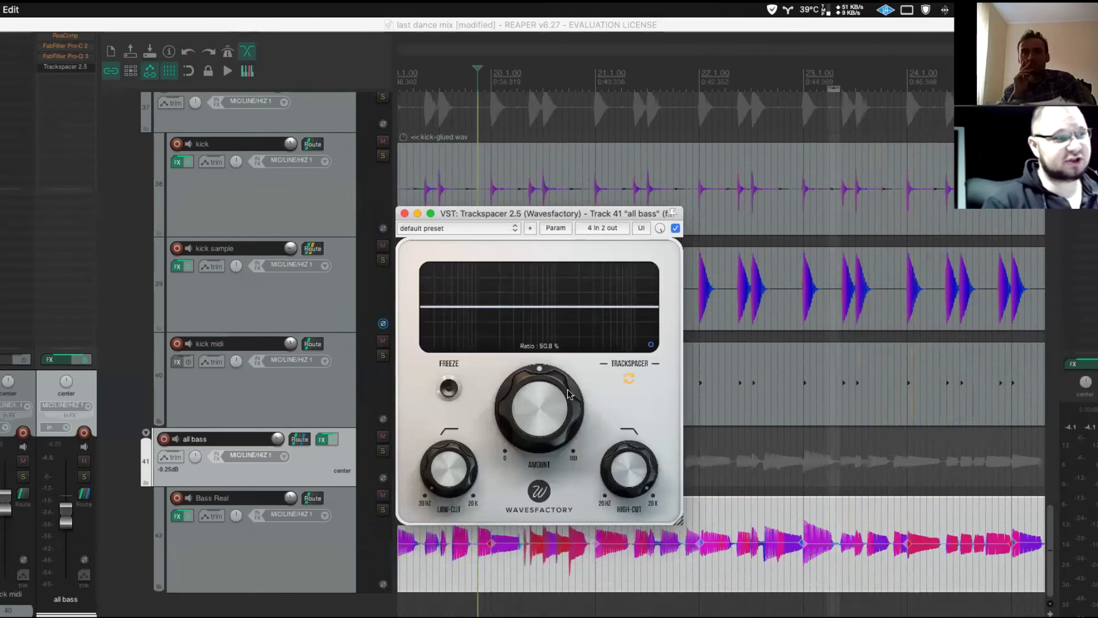
key(space)
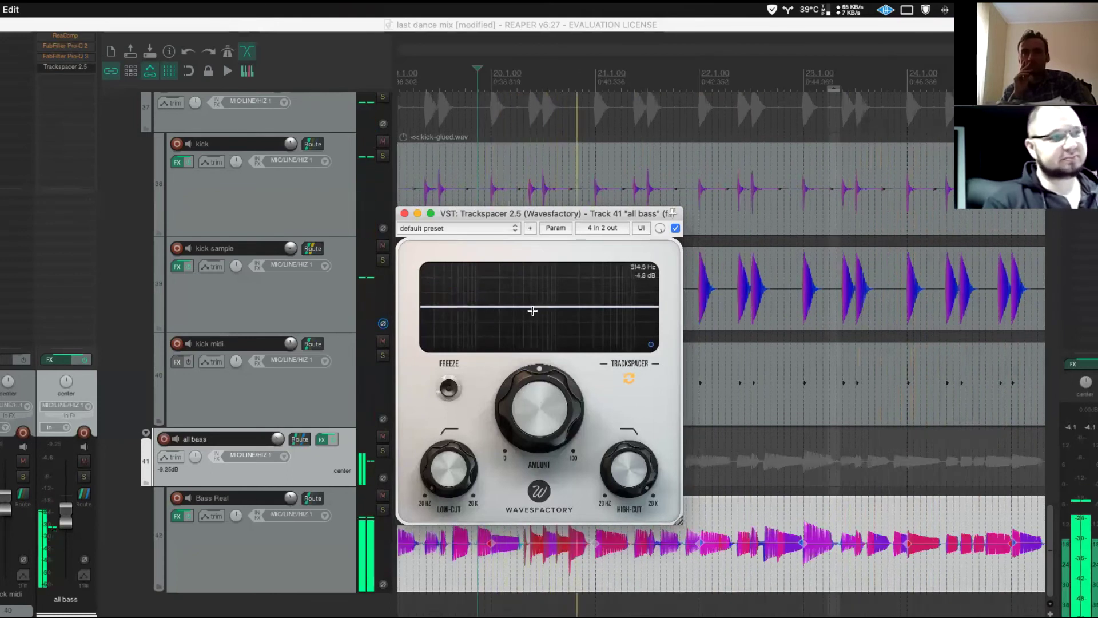
drag(538, 407, 506, 458)
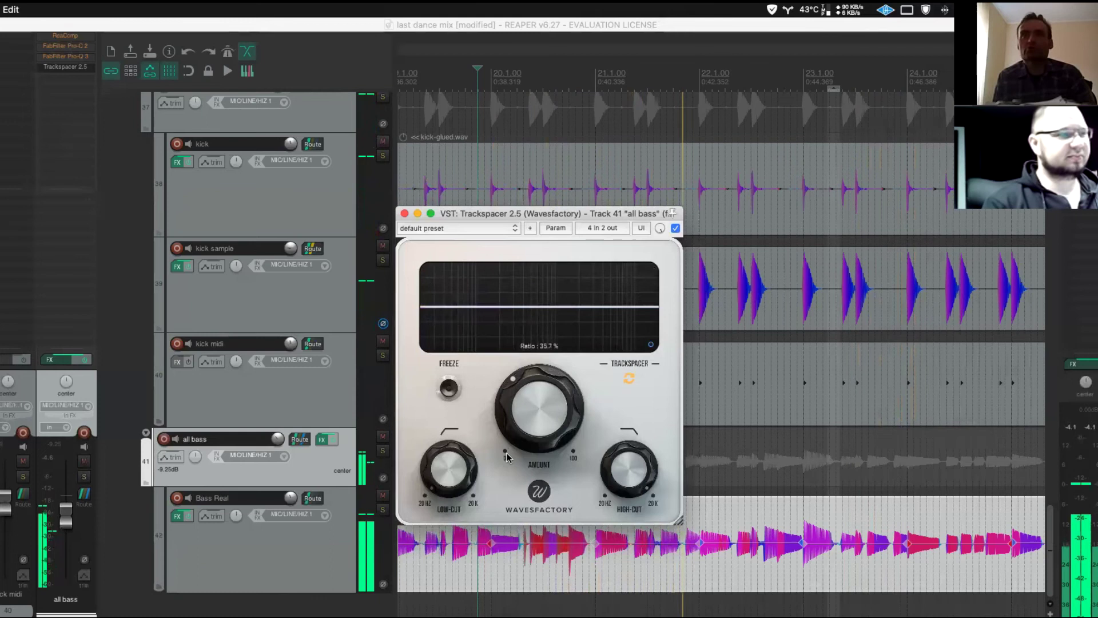
key(space)
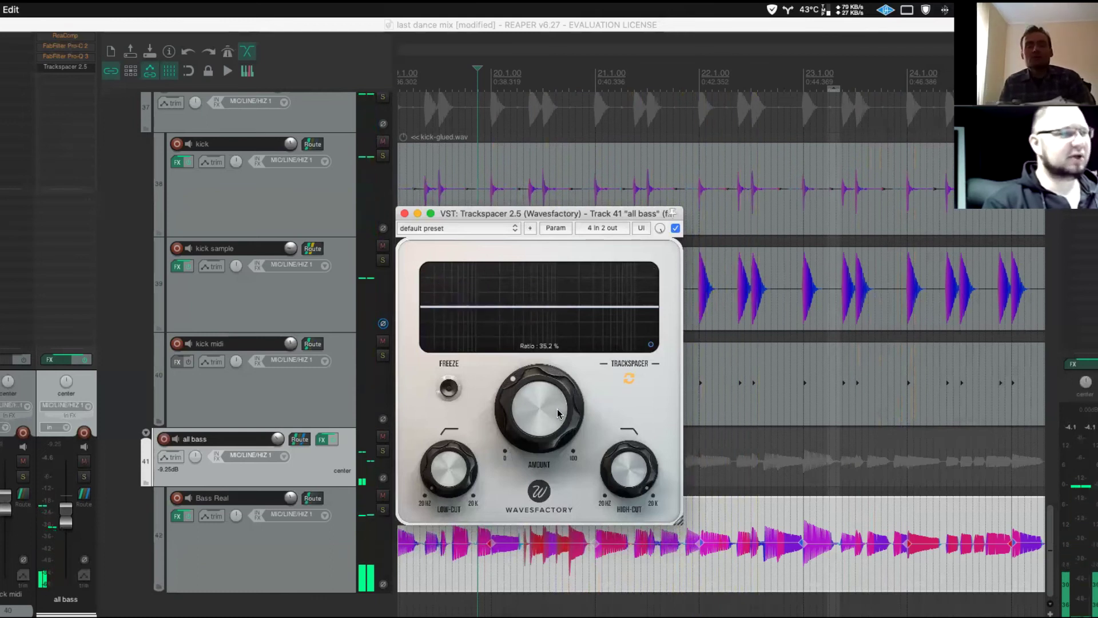
- Compare the mix with Trackspacer active and bypassed during playback, leave it bypassed and close its window
mouse_move(557, 413)
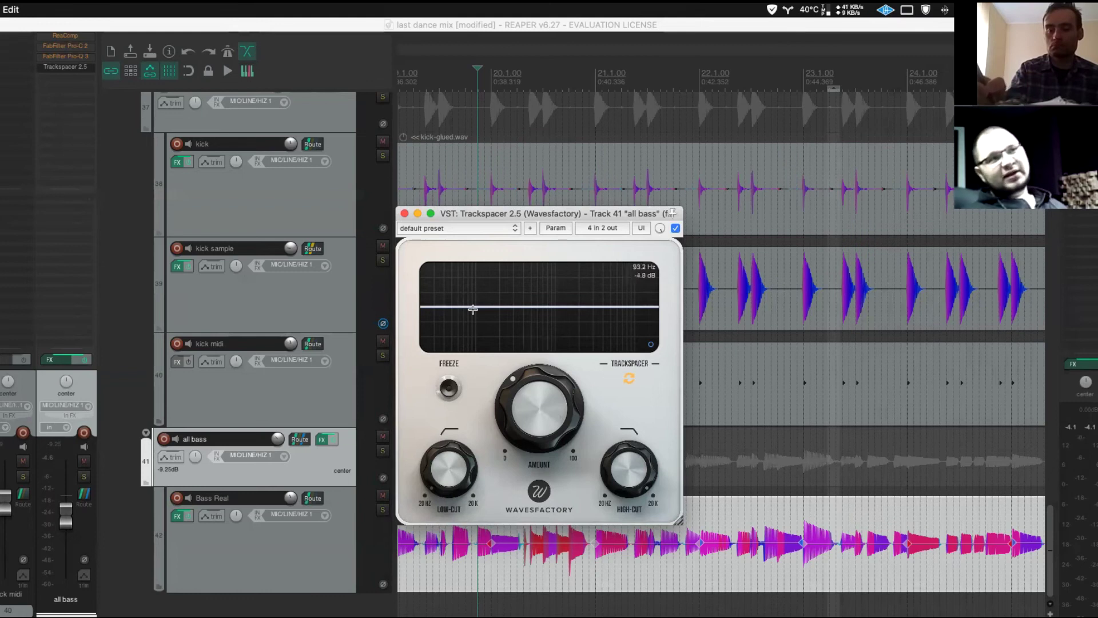
key(space)
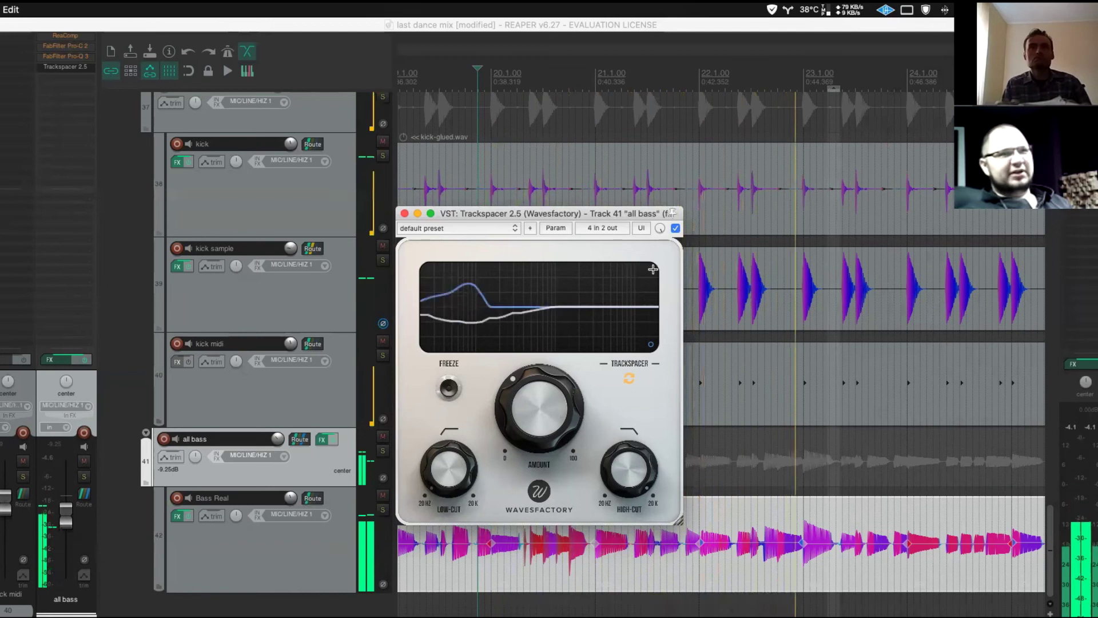
click(675, 228)
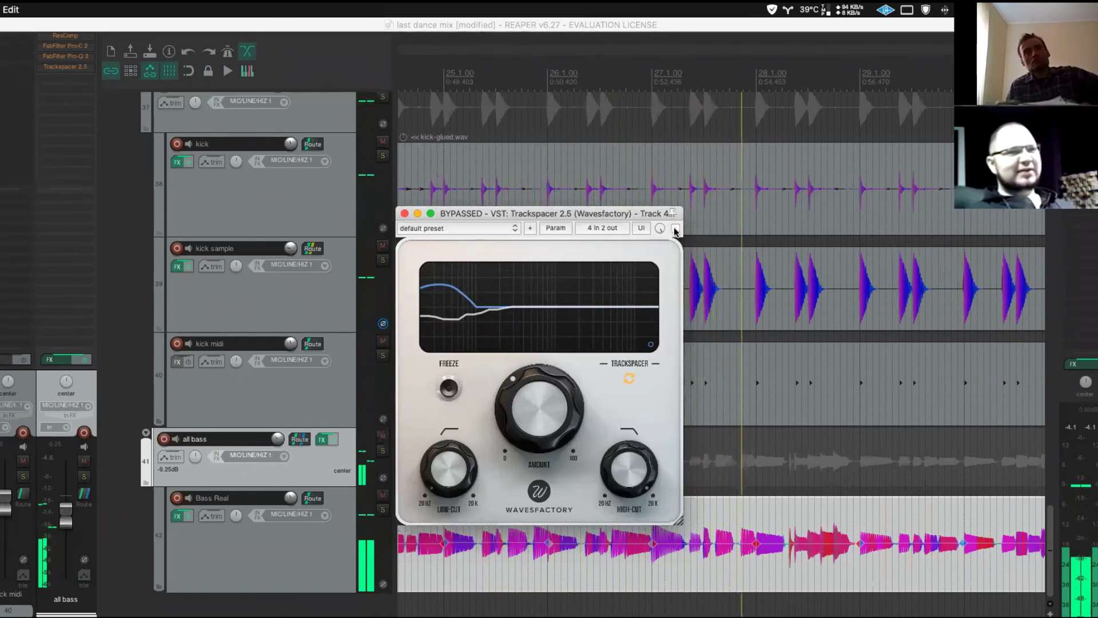
click(676, 229)
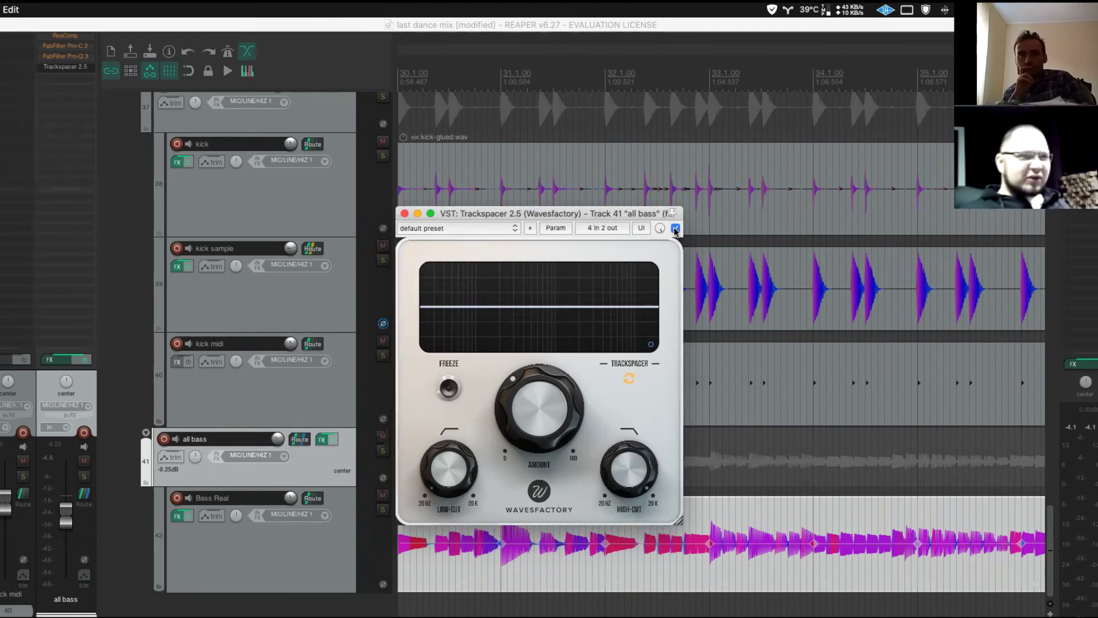
key(space)
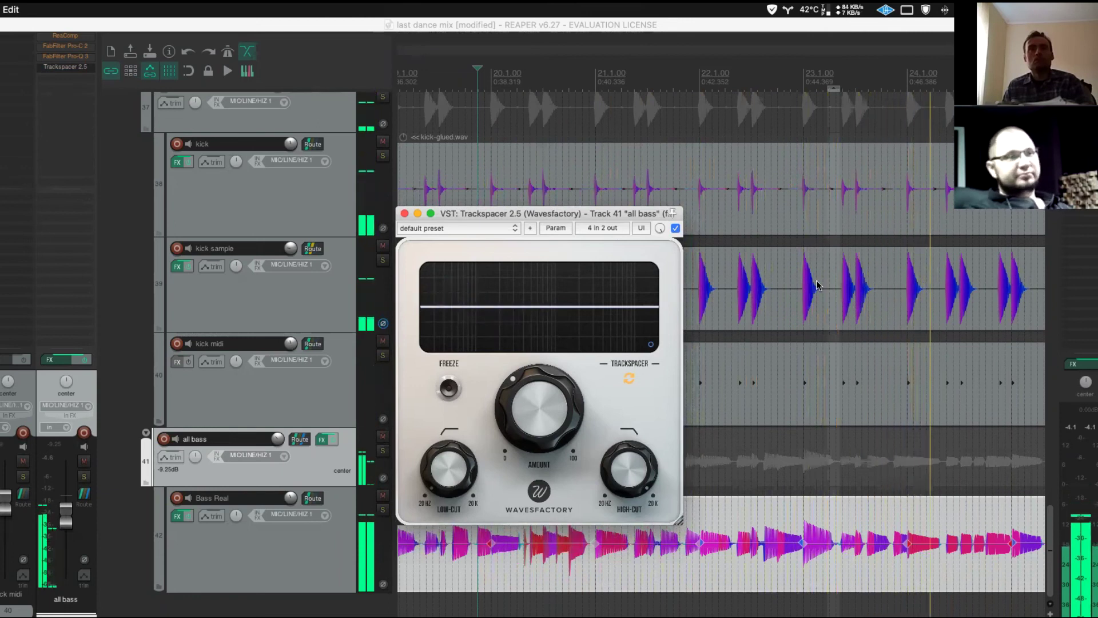
key(space)
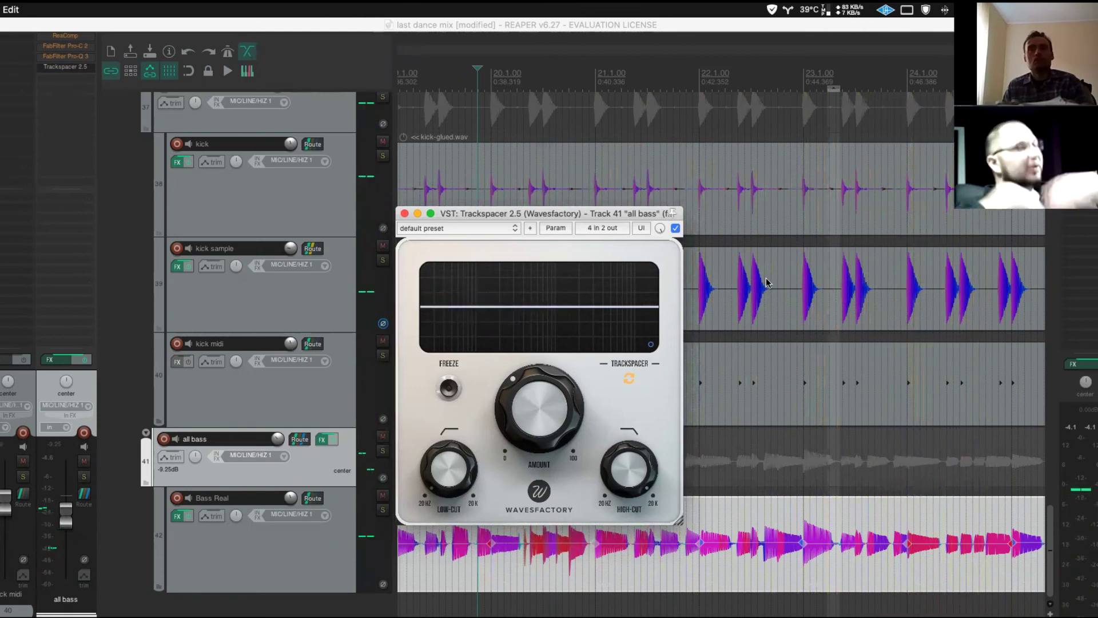
click(675, 229)
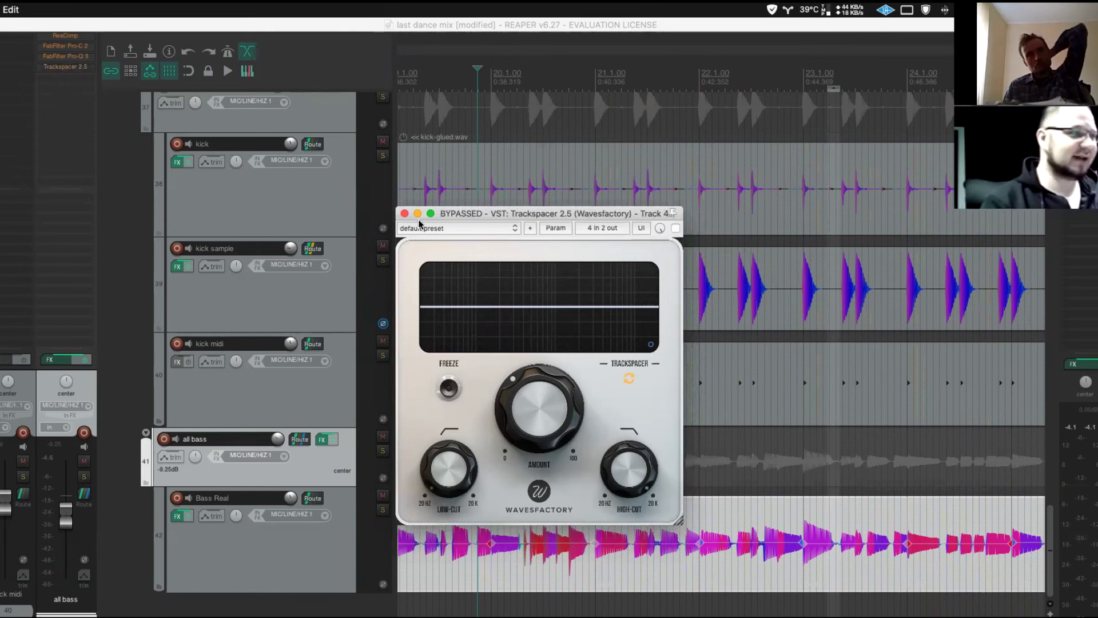
click(404, 213)
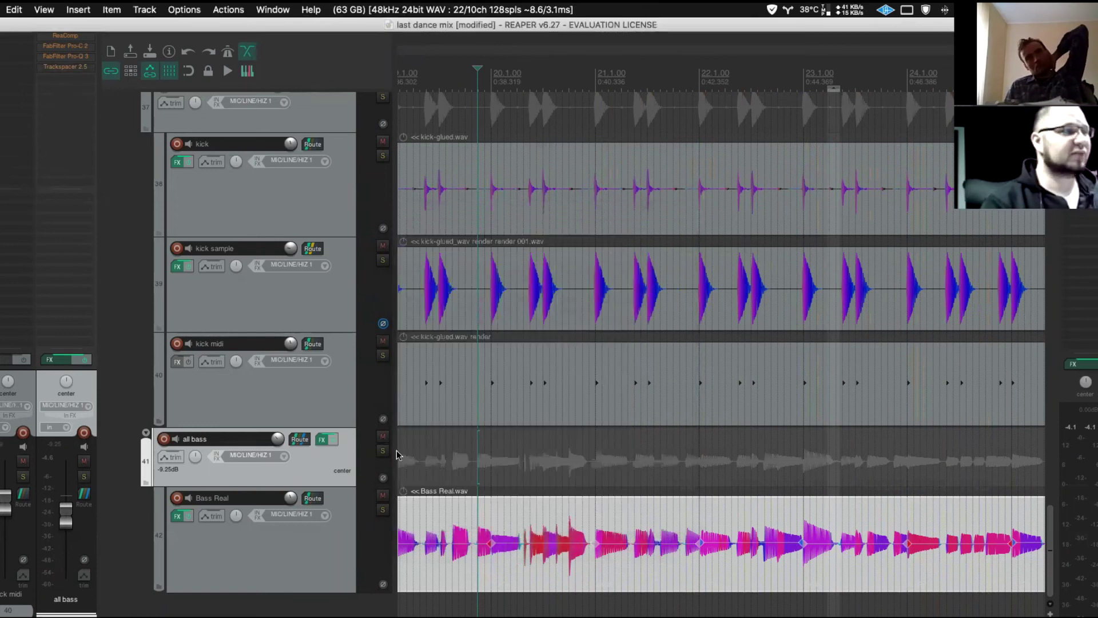
- Create a send from the kick midi track to the all bass folder with audio set to None and all MIDI channels
click(322, 390)
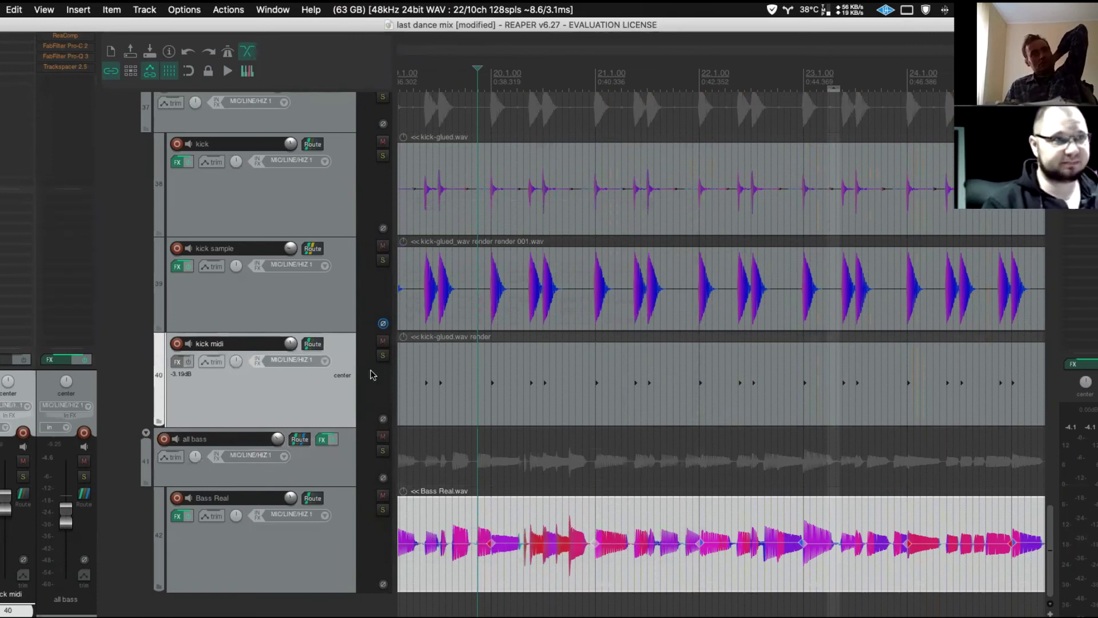
click(330, 474)
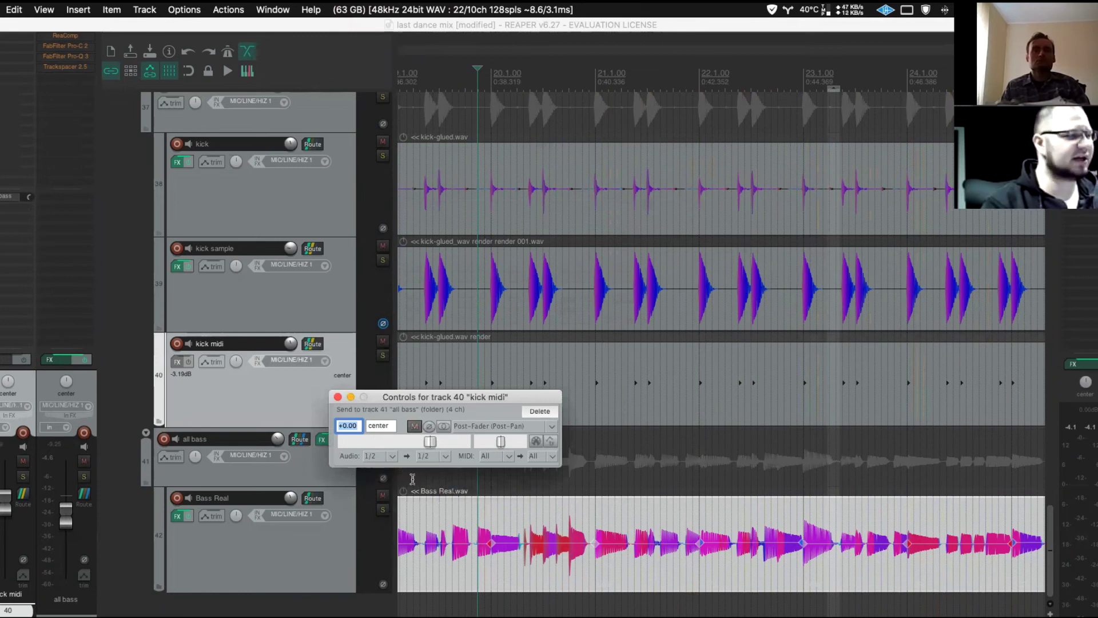
click(393, 458)
click(411, 468)
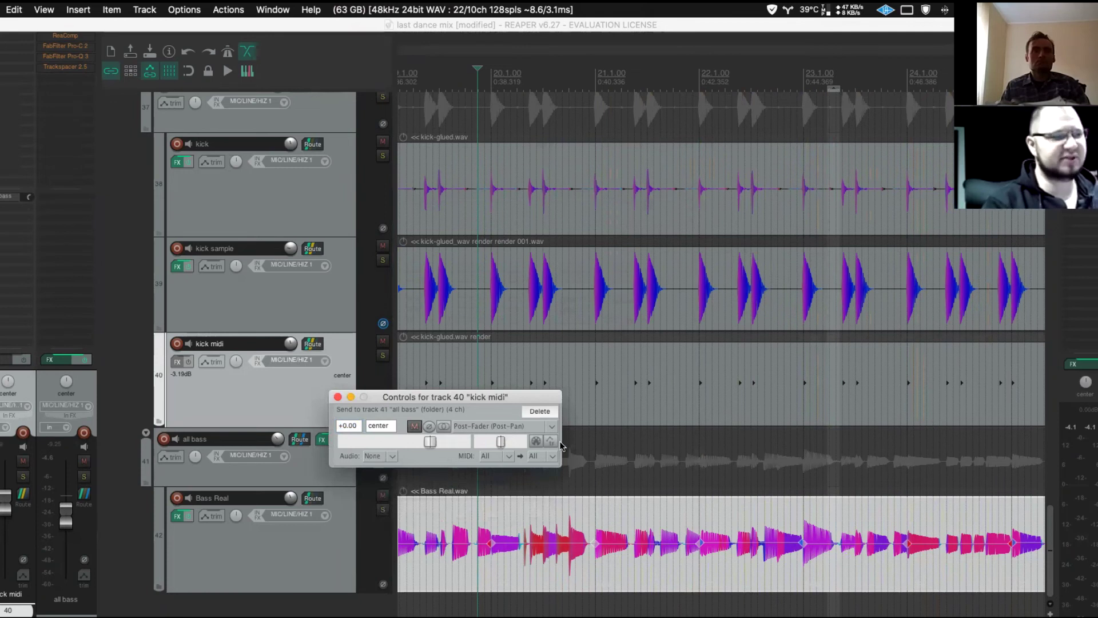
click(338, 397)
click(332, 466)
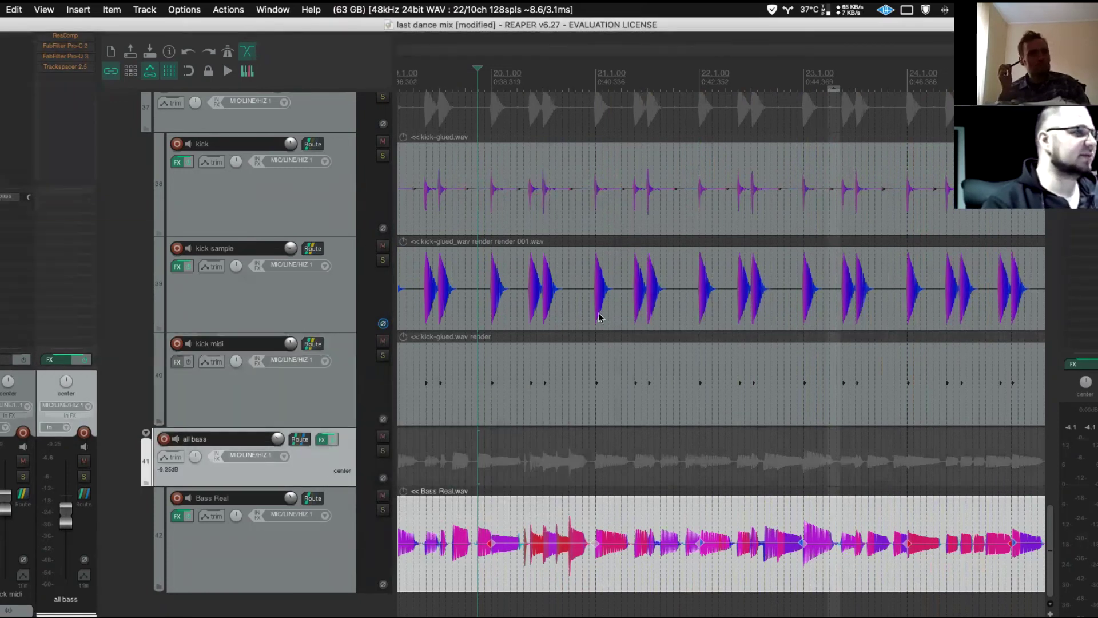
- Transpose all notes of the kick midi item up four semitones to C2, and close the MIDI editor
double_click(536, 395)
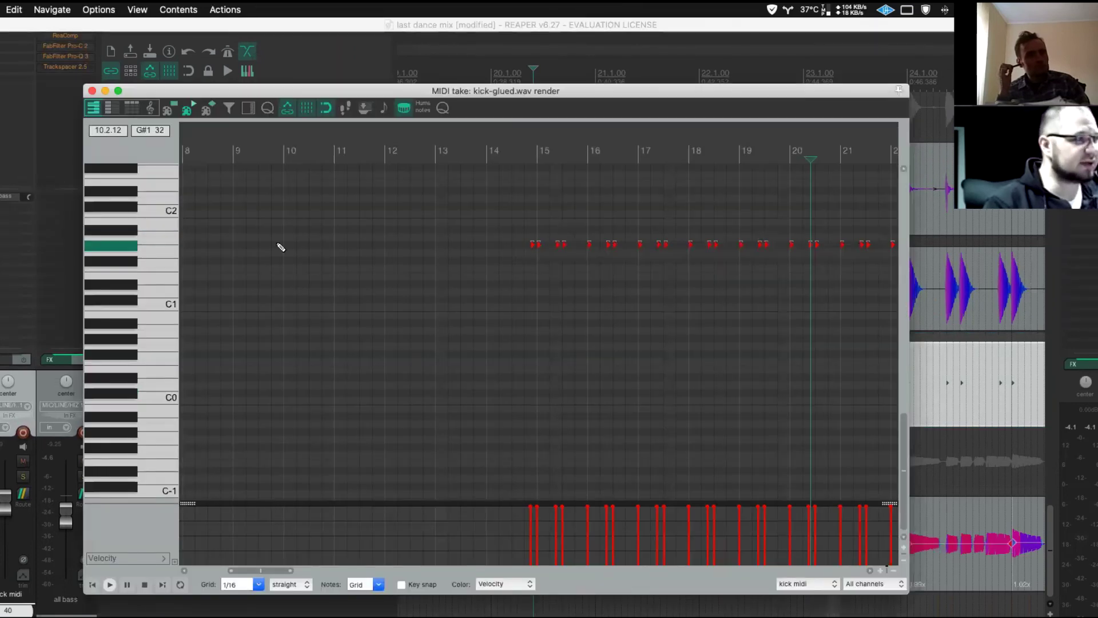
click(133, 247)
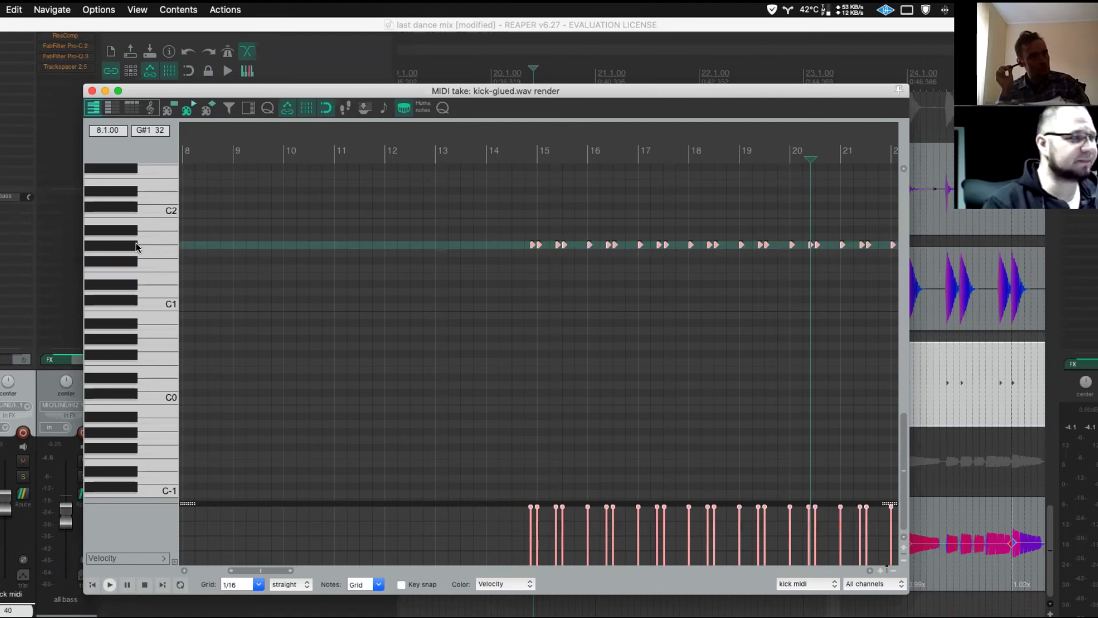
key(Up)
key(Up)
key(Up)
key(Up)
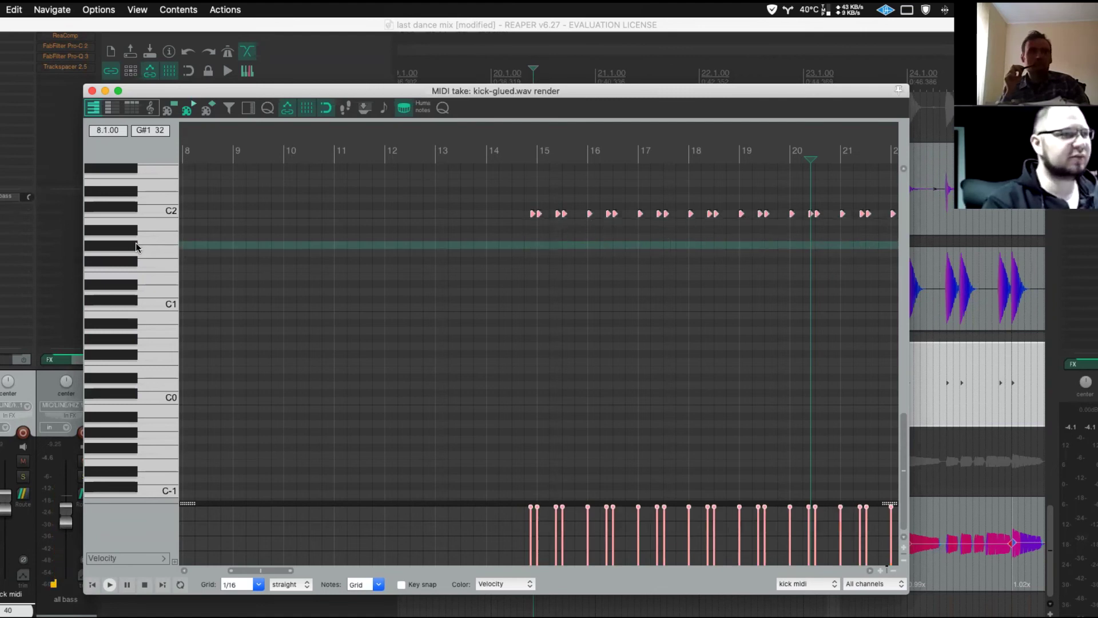
click(92, 91)
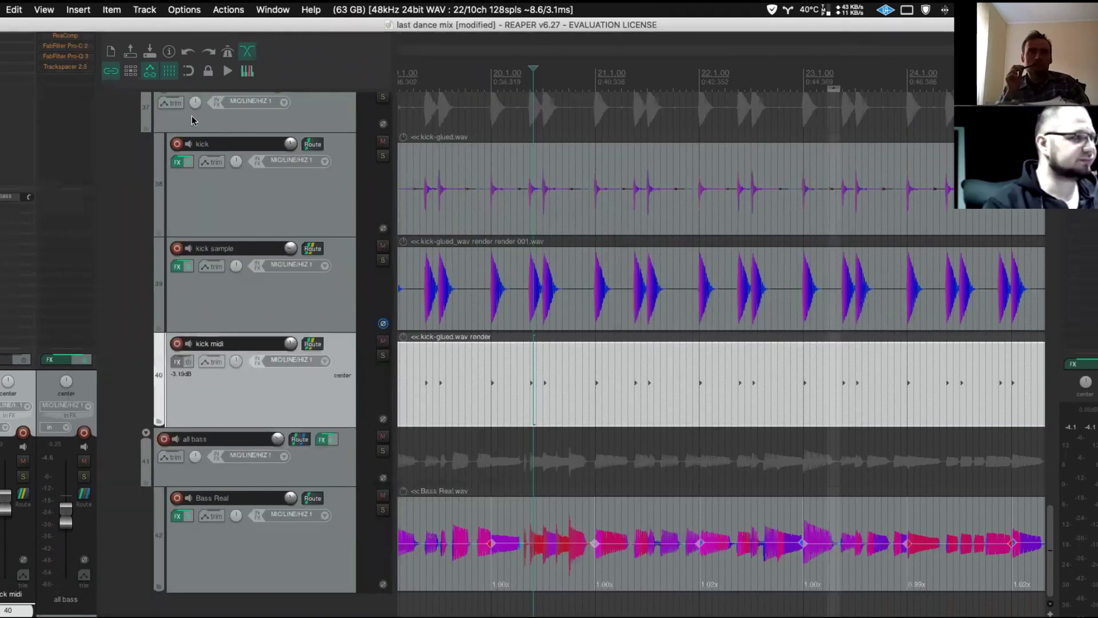
click(335, 470)
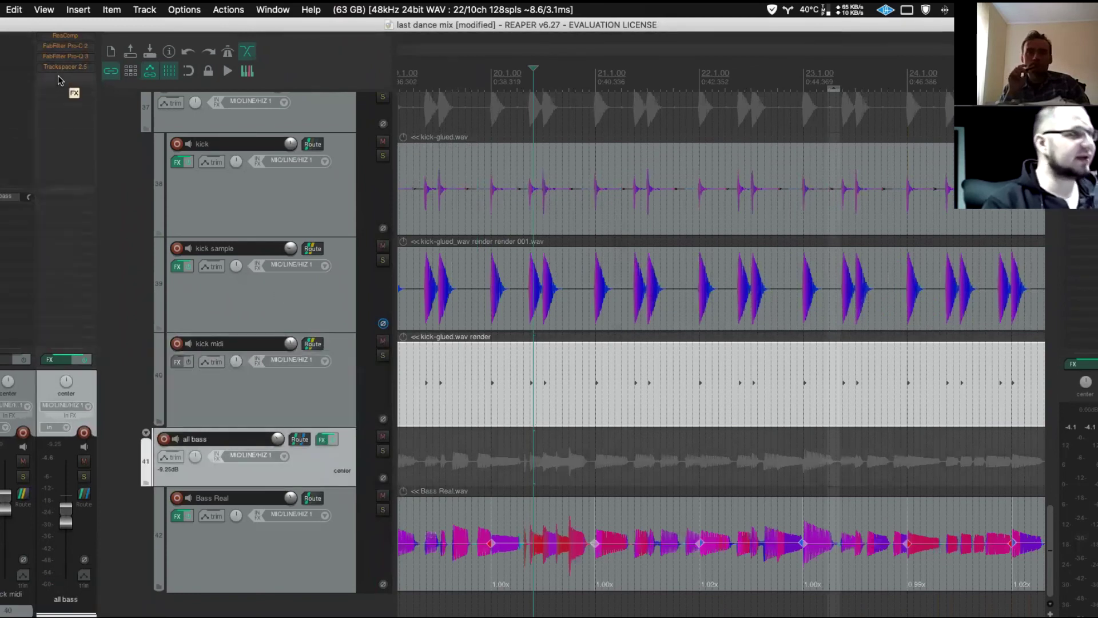
right_click(59, 80)
mouse_move(172, 110)
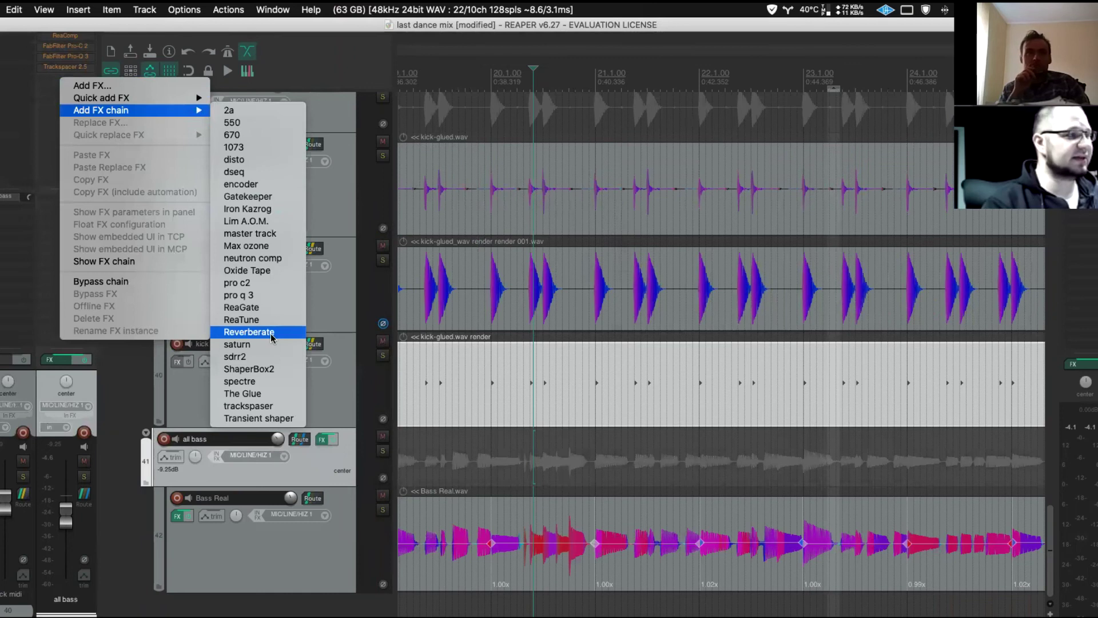
click(276, 420)
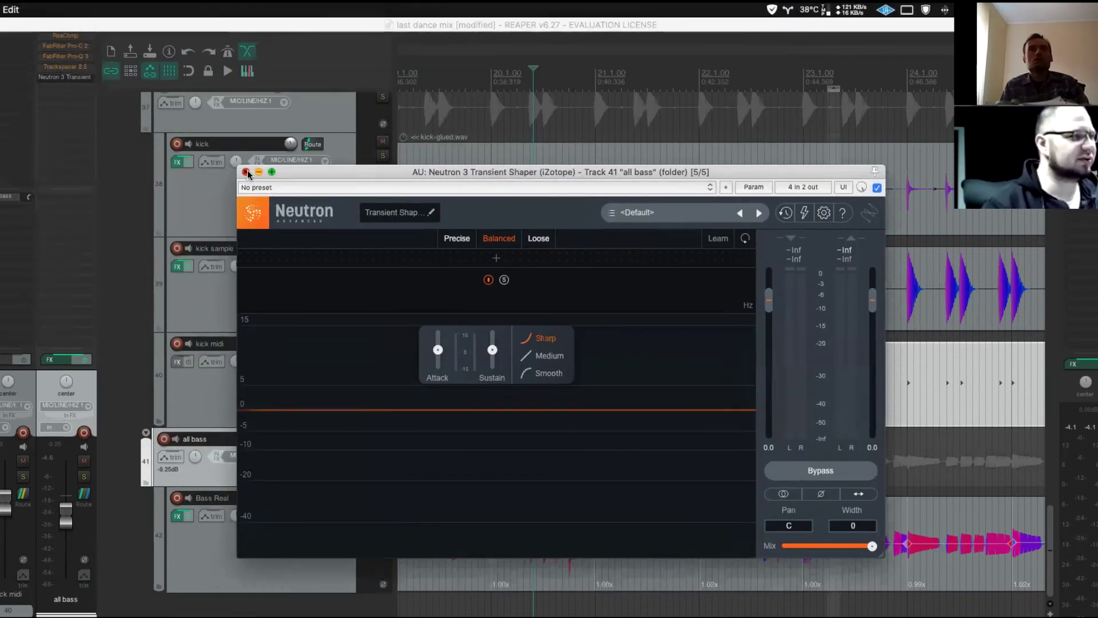
click(246, 172)
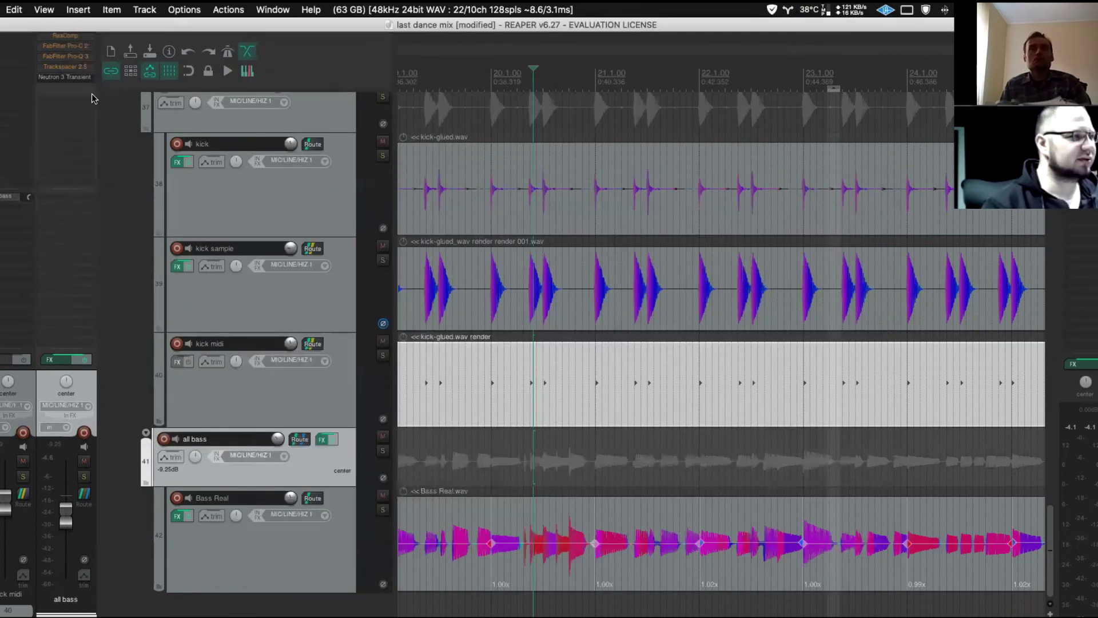
- Add the ShaperBox2 FX chain to the all bass folder and delete the Neutron 3 Transient Shaper
right_click(66, 77)
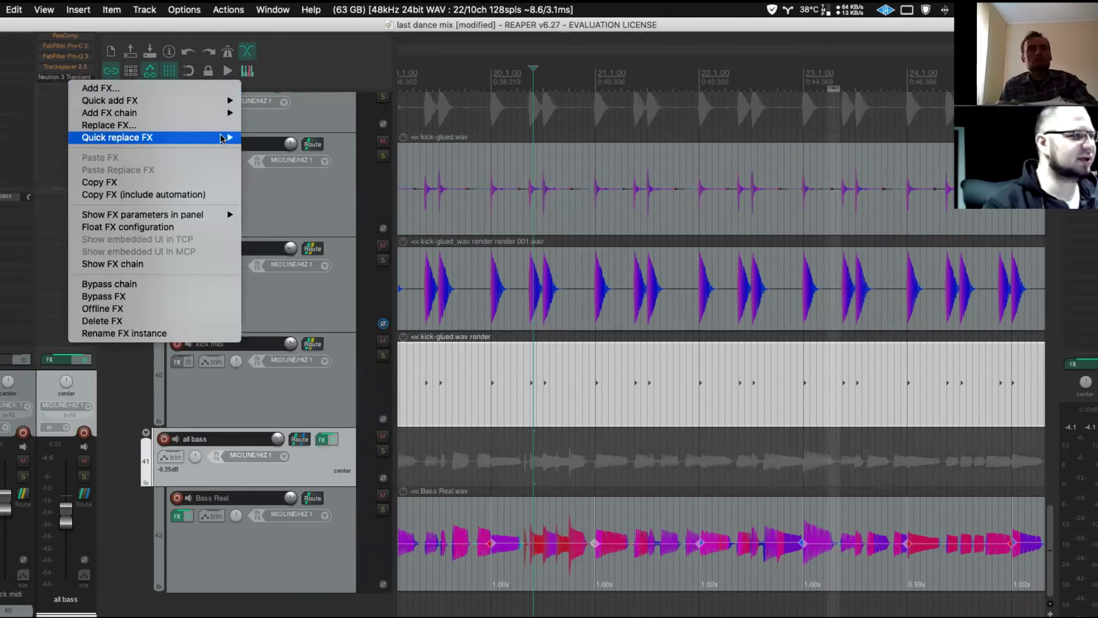
mouse_move(199, 113)
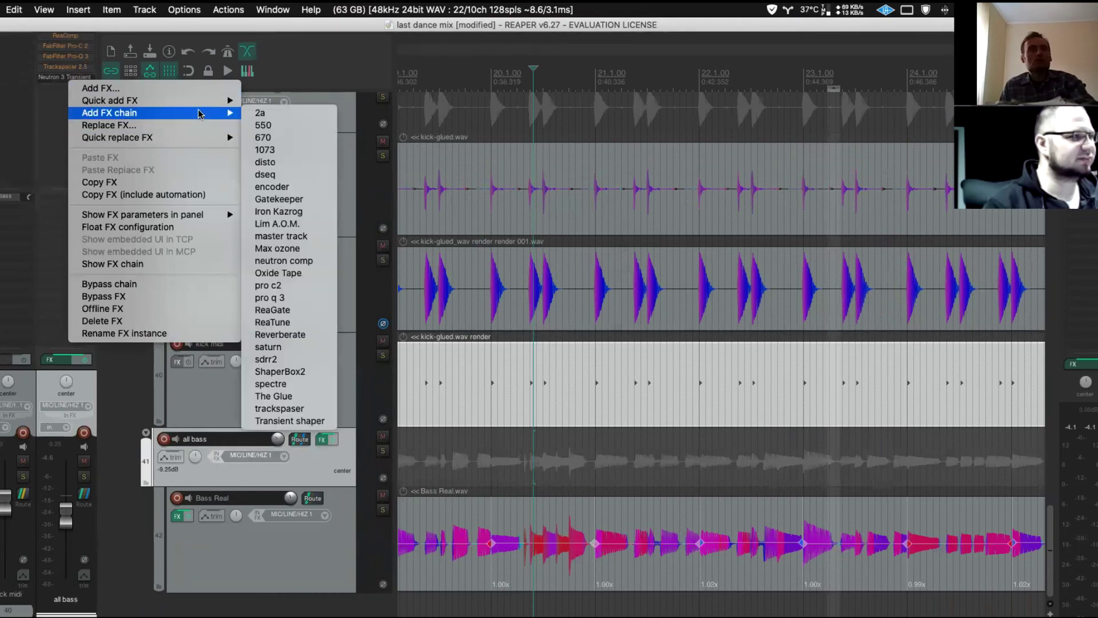
click(309, 371)
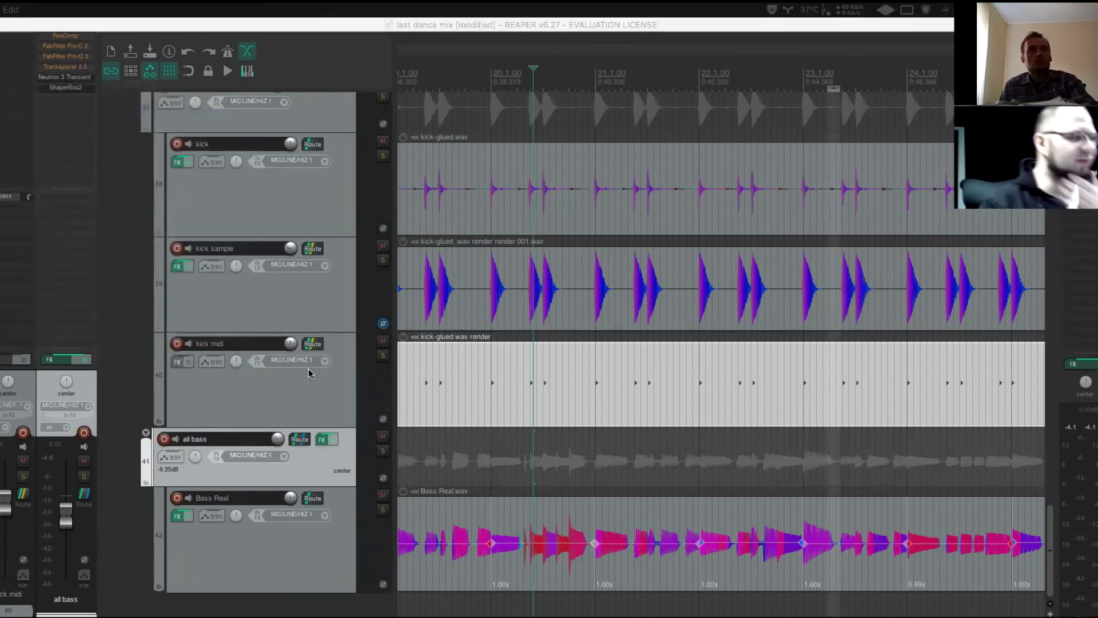
alt+click(85, 78)
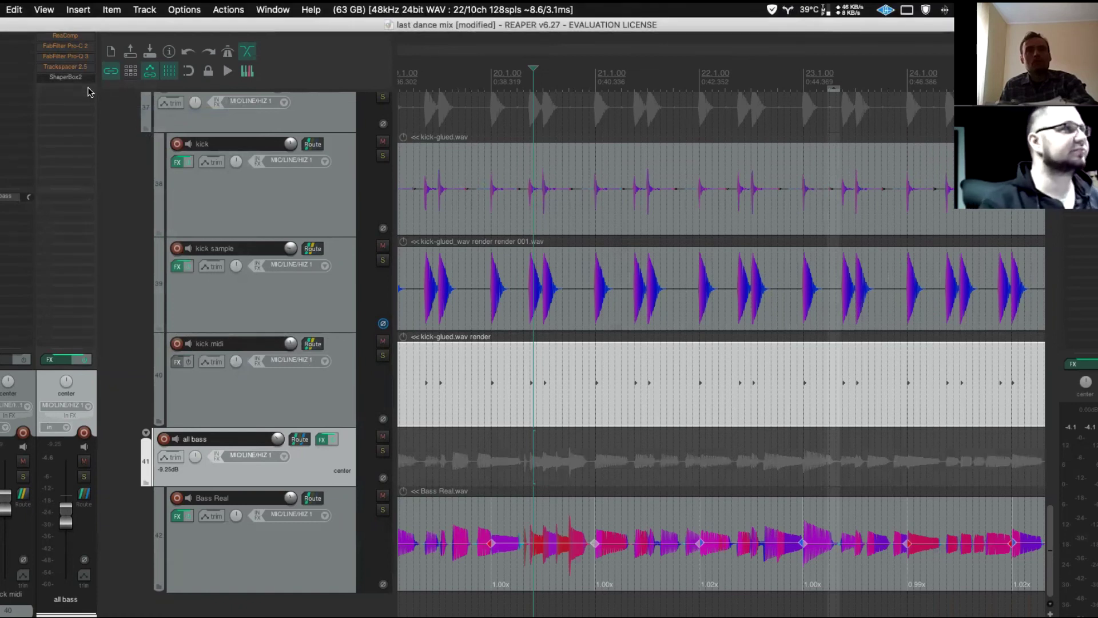
- Open ShaperBox2 on the all bass folder and add its Volume shaper
click(67, 77)
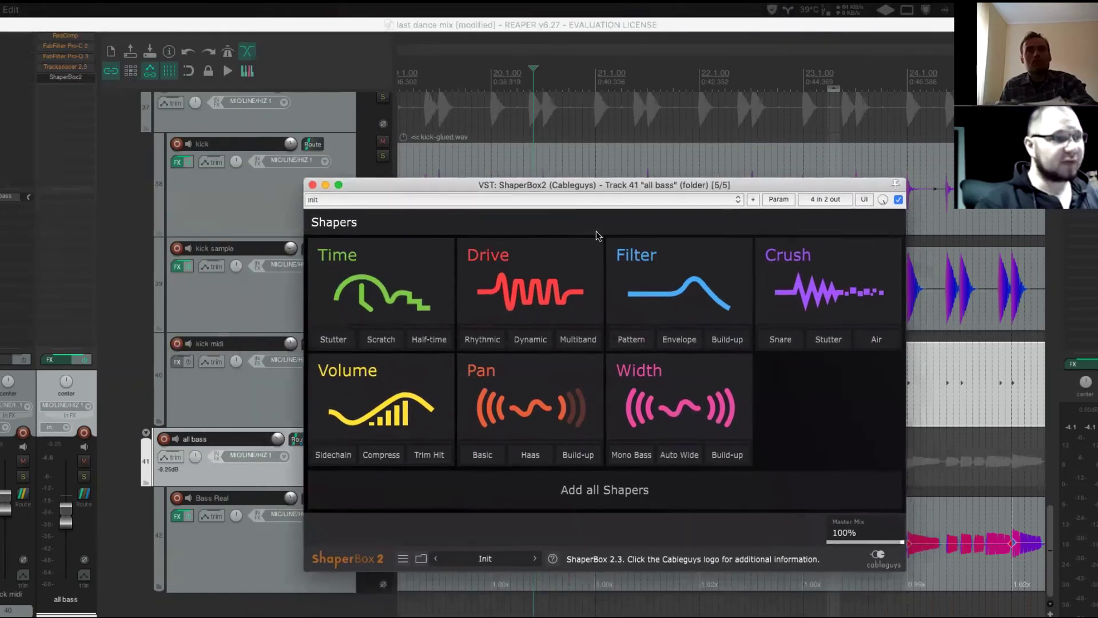
click(372, 418)
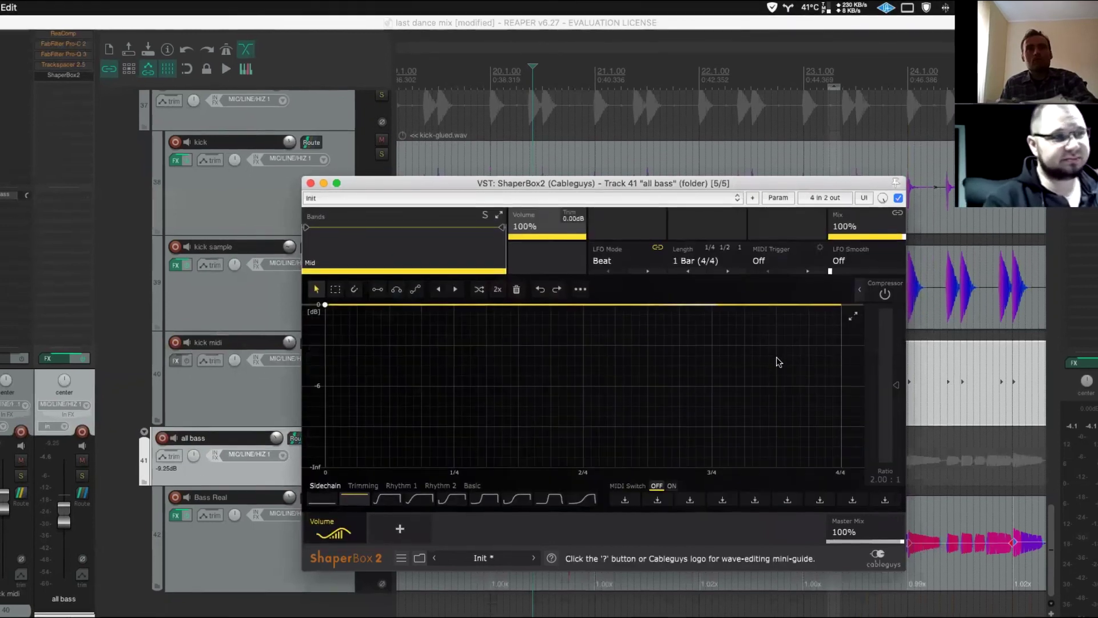
- Set the Volume shaper's MIDI Trigger to On (1-Shot) and check its MIDI setup options
click(769, 255)
click(788, 282)
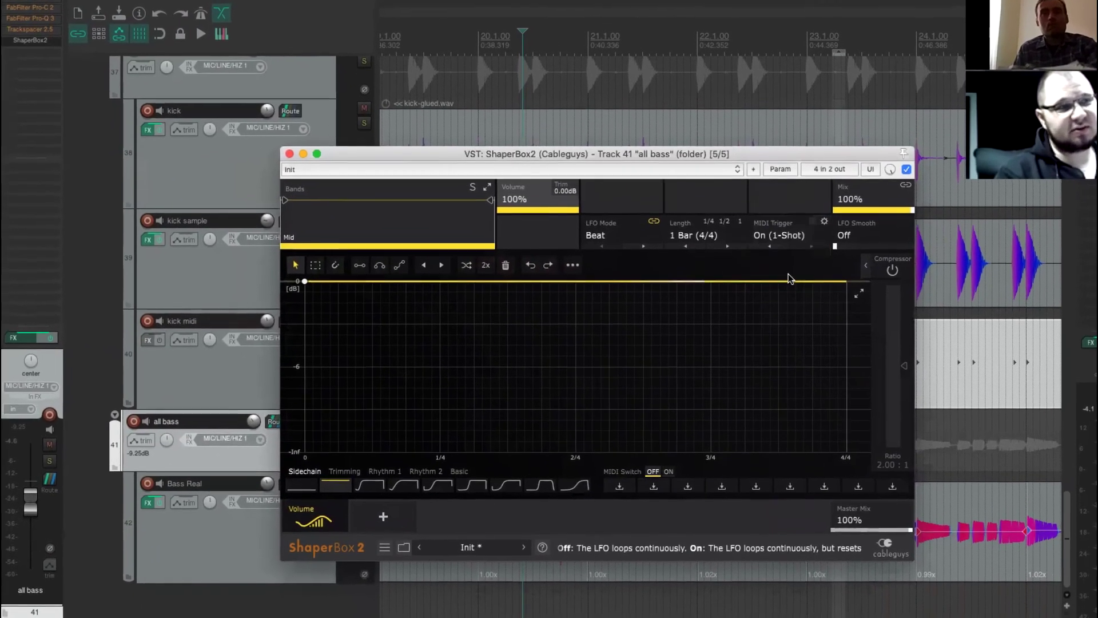
click(824, 214)
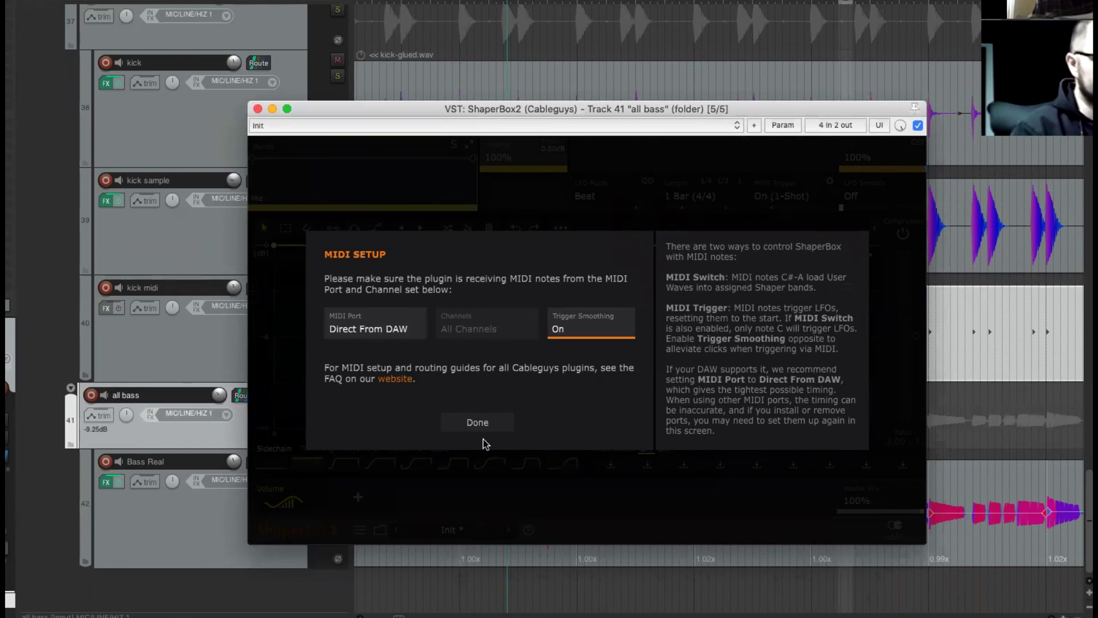
click(478, 422)
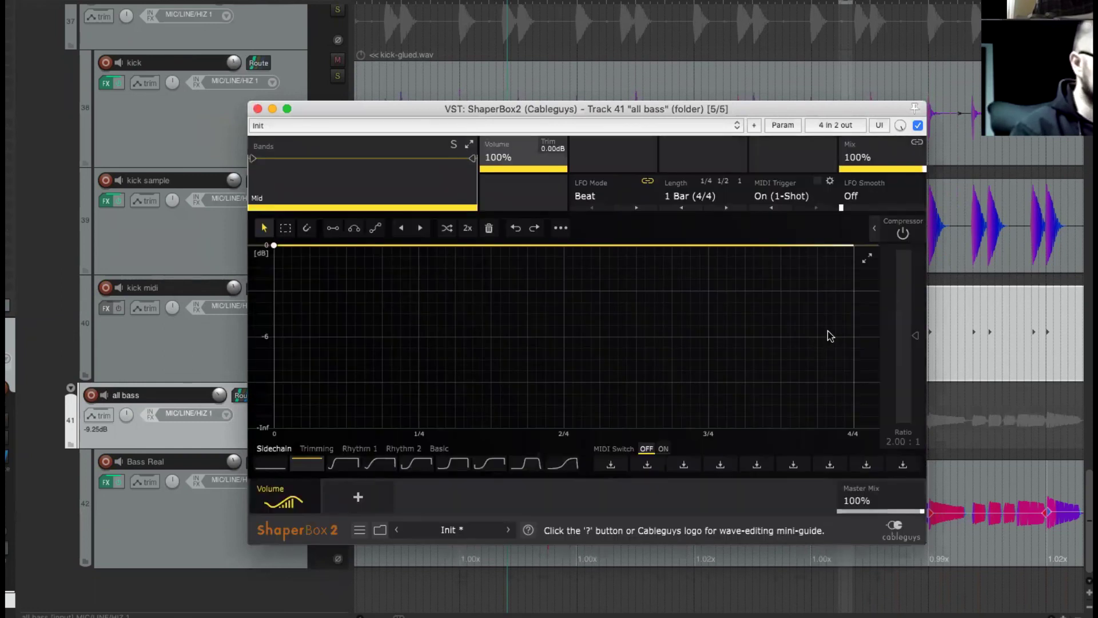
- Load the third Sidechain wave preset, audition it on the bass, and lower the shaper's Mix to 60%
click(338, 465)
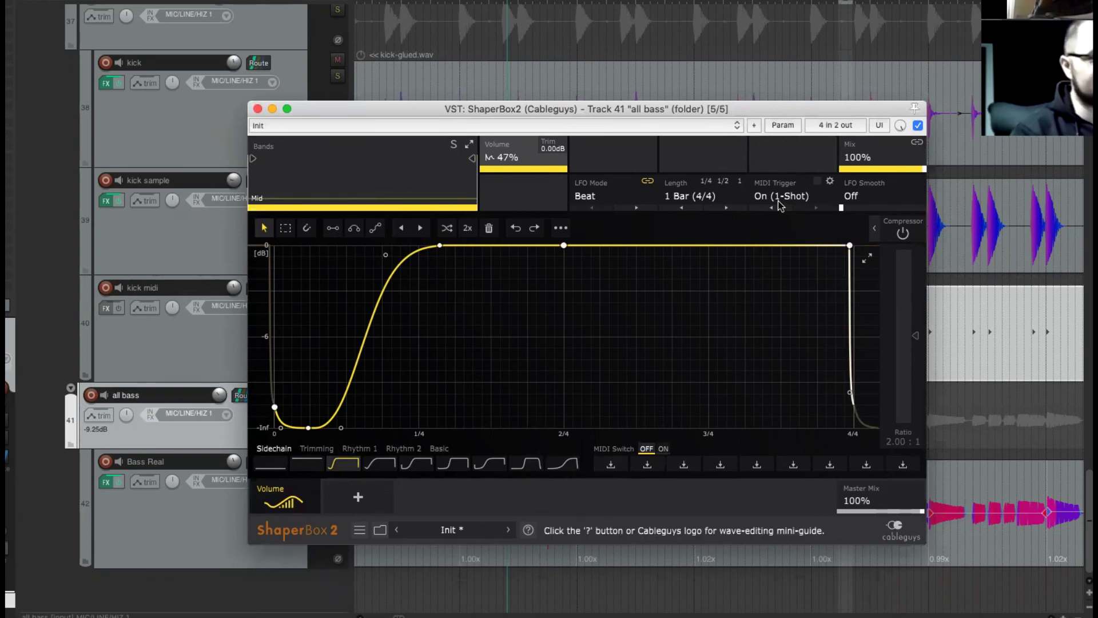
drag(732, 110, 664, 100)
drag(372, 57, 664, 104)
key(space)
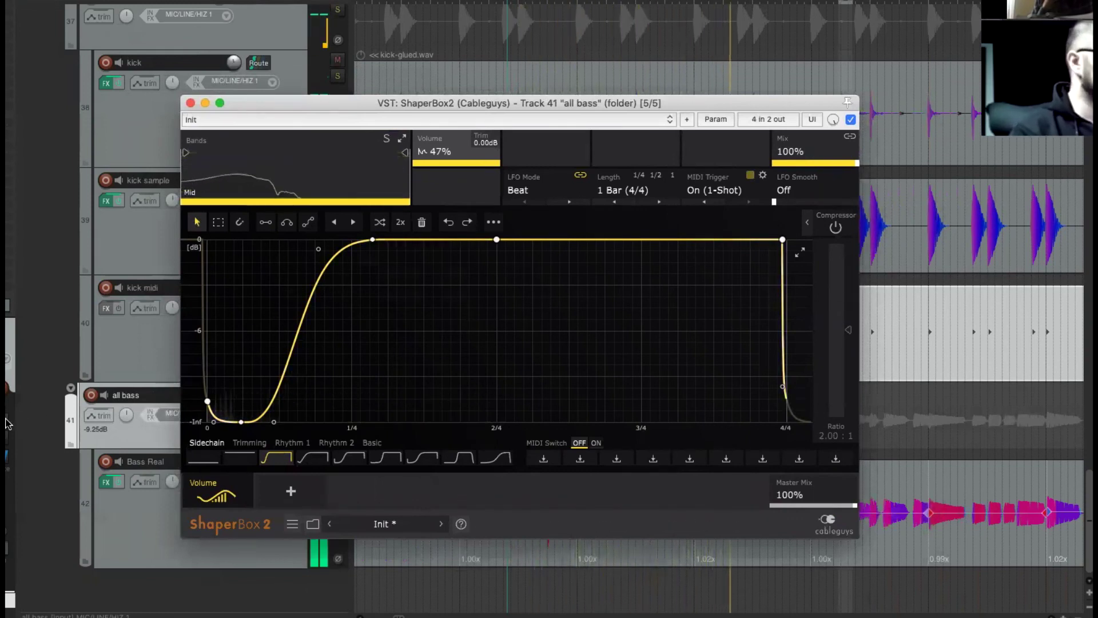
key(space)
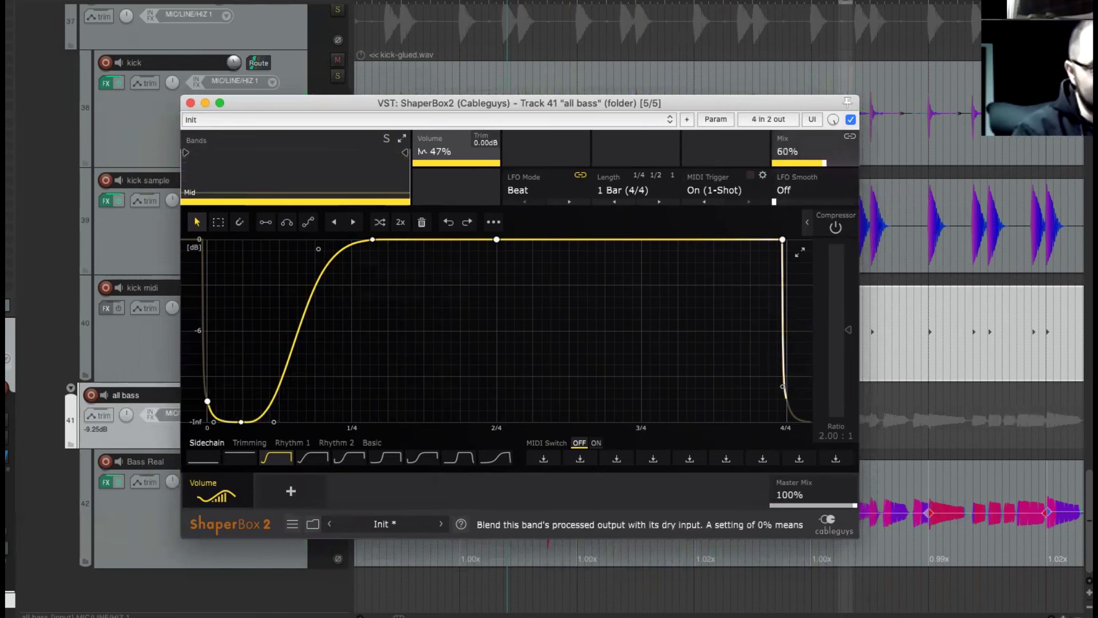
- Reshape the ducking curve during playback with an earlier, steeper initial rise and a recovery reaching almost to 2/4
key(space)
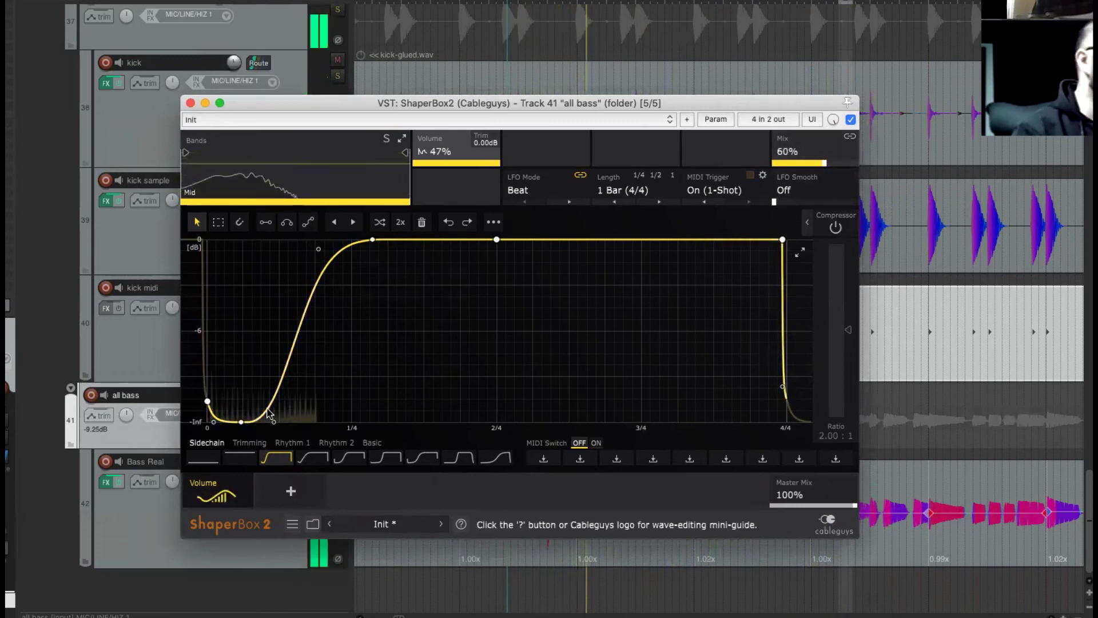
drag(318, 249, 242, 331)
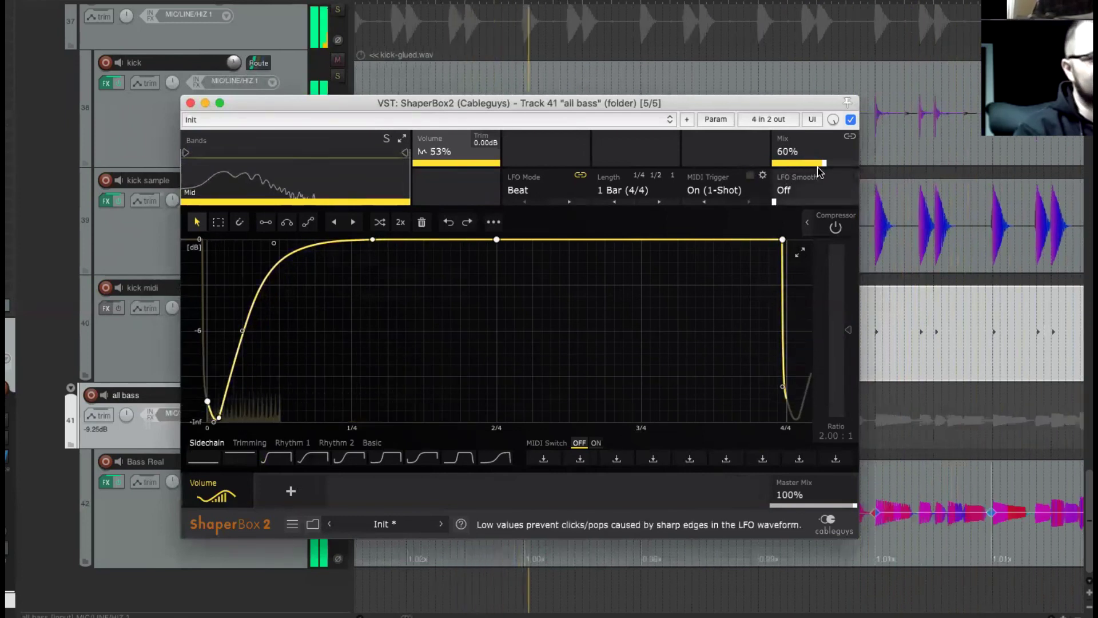
drag(273, 243, 461, 239)
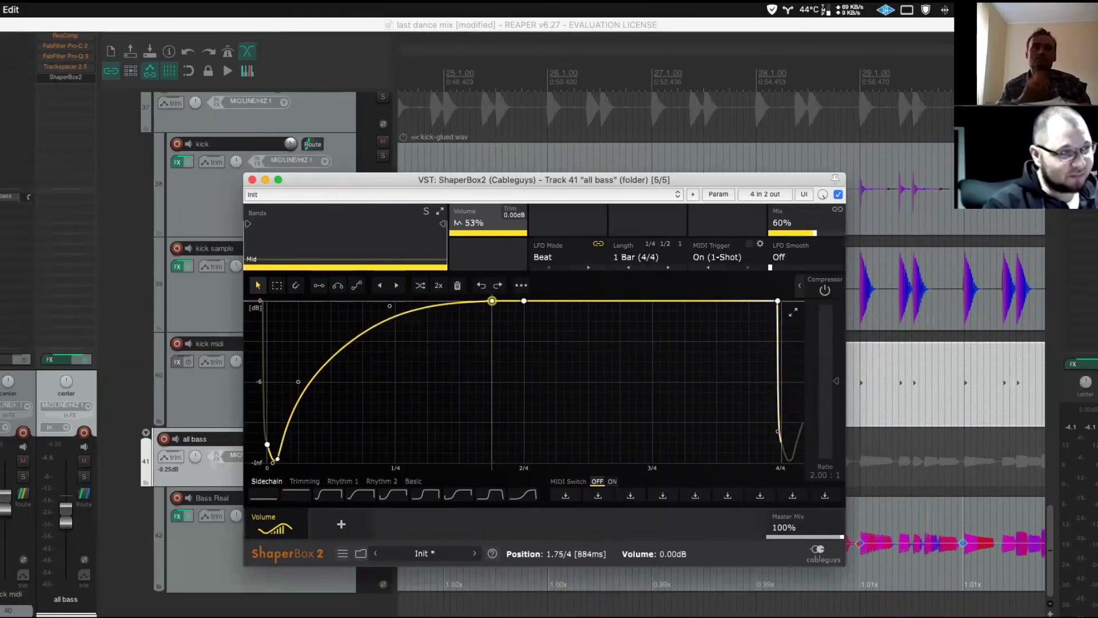
drag(491, 300, 485, 310)
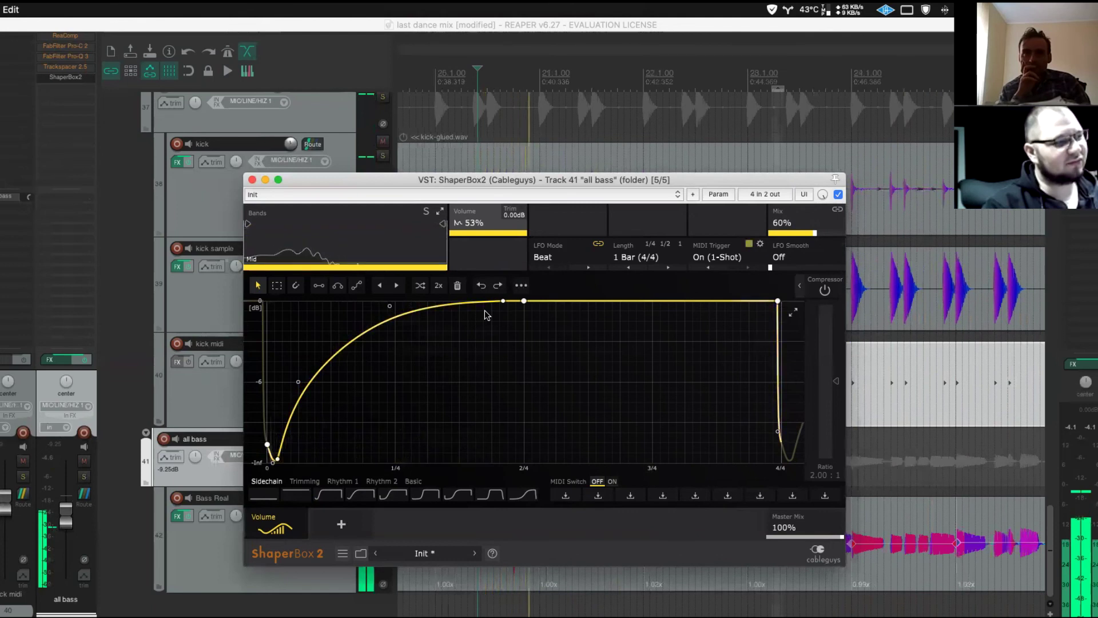
- Compare the bass with ShaperBox2 bypassed and active, and raise the shaper's Mix to 87%
click(837, 194)
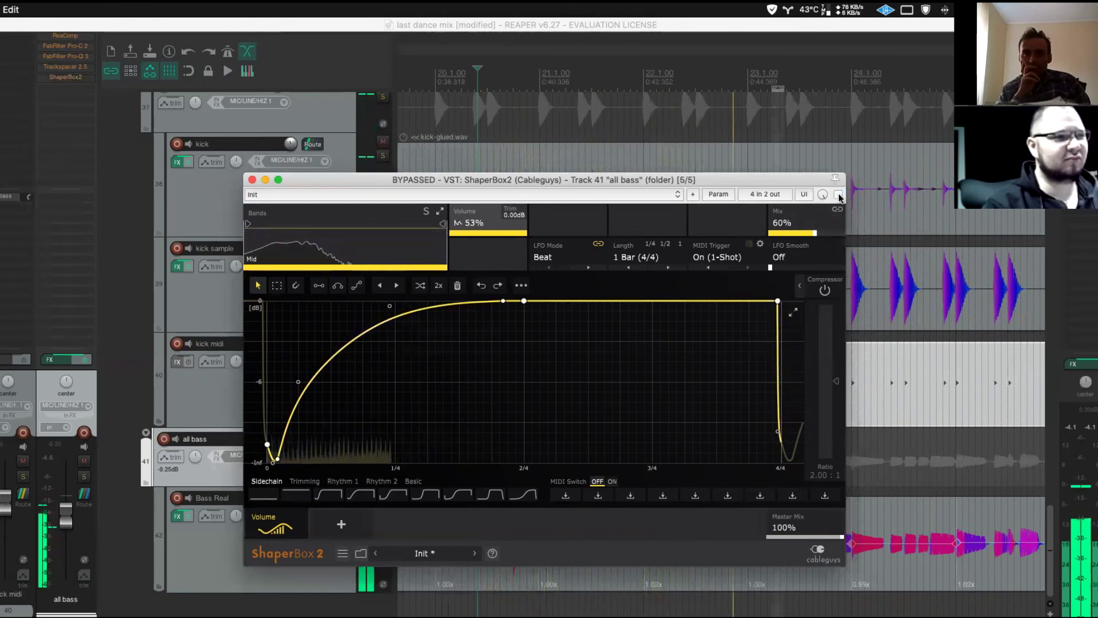
click(838, 195)
scroll(809, 228, up, 5)
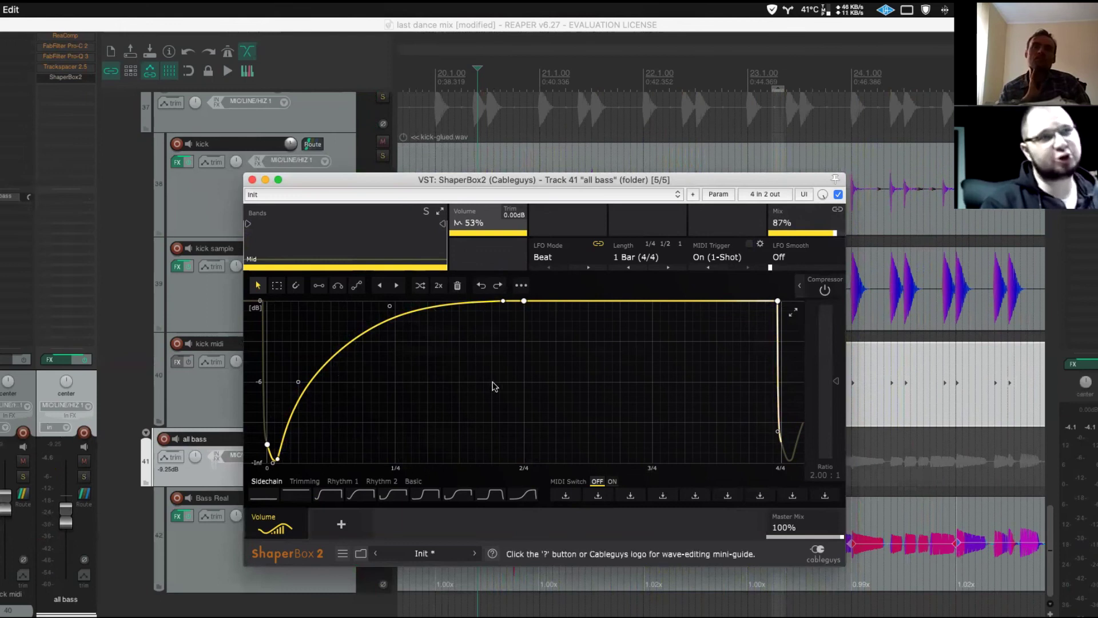
- Lower the curve's rise handle to about -17 dB at 0.64/4, set the LFO length to 1/2, and audition the ducking
drag(298, 382, 350, 441)
key(space)
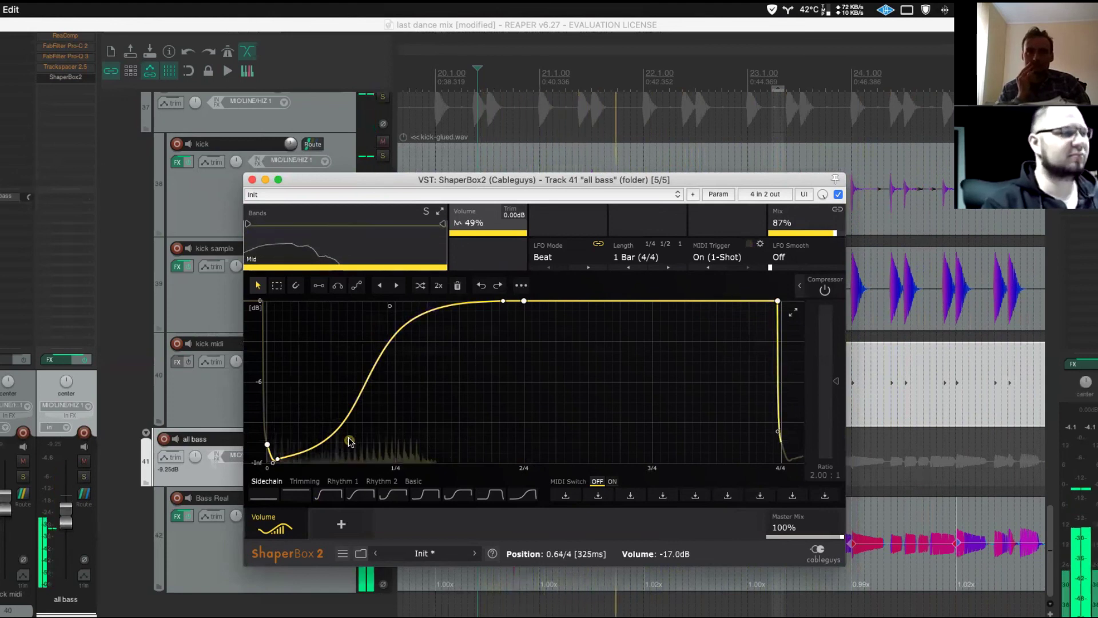
click(639, 257)
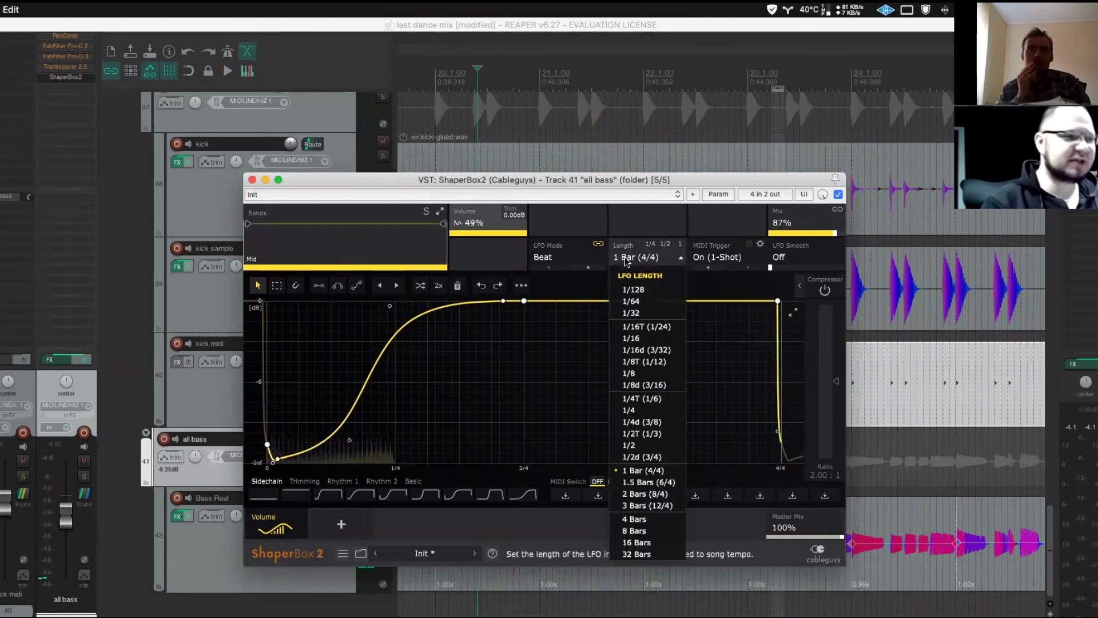
click(640, 445)
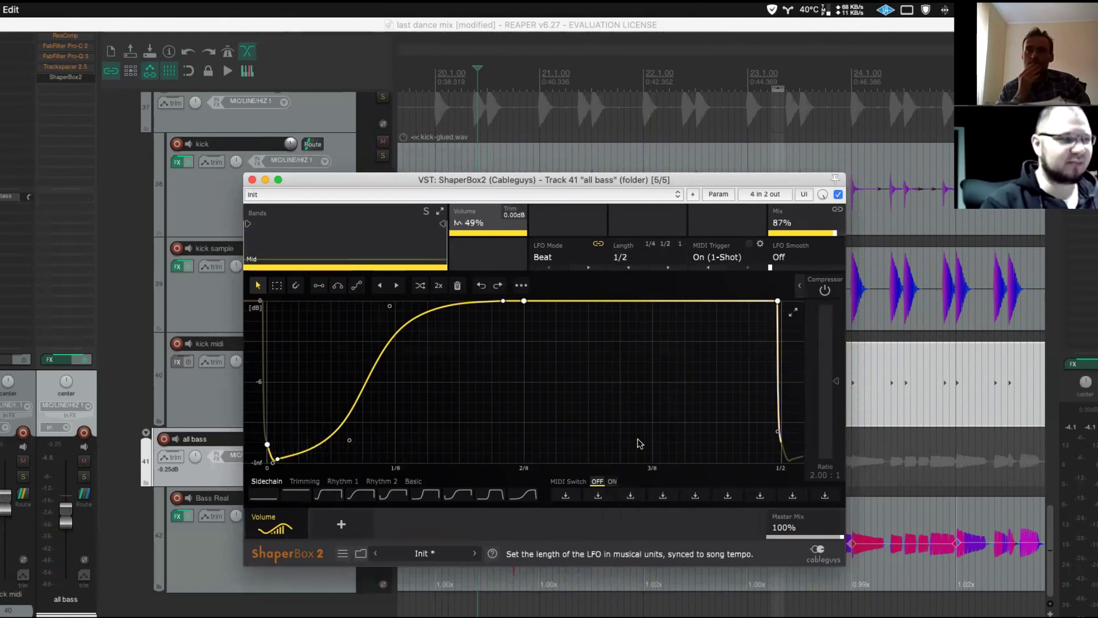
key(space)
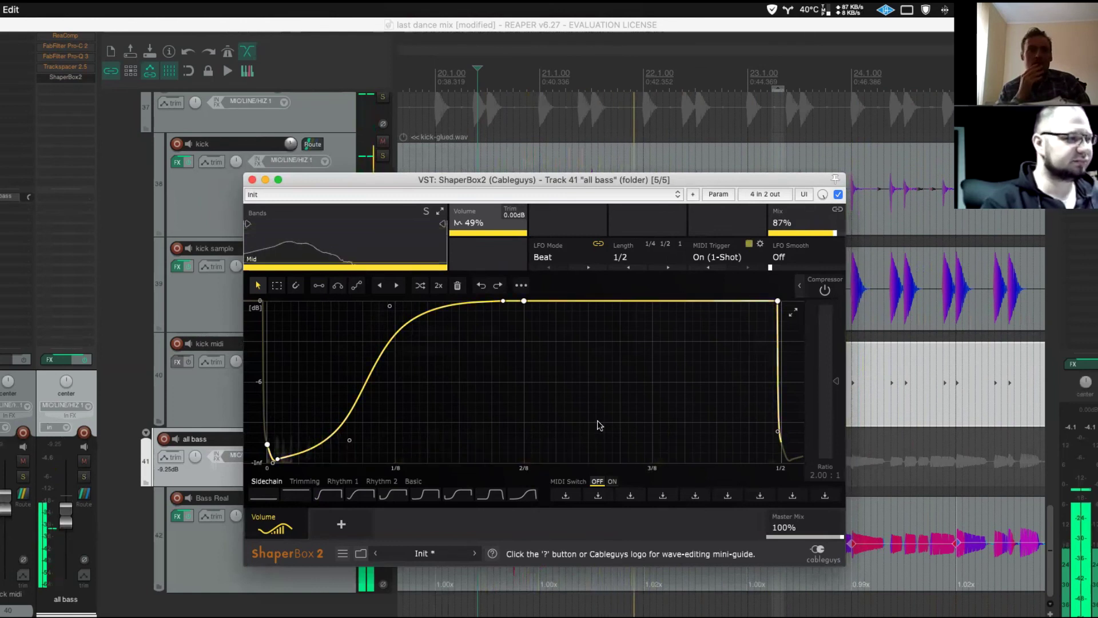
key(space)
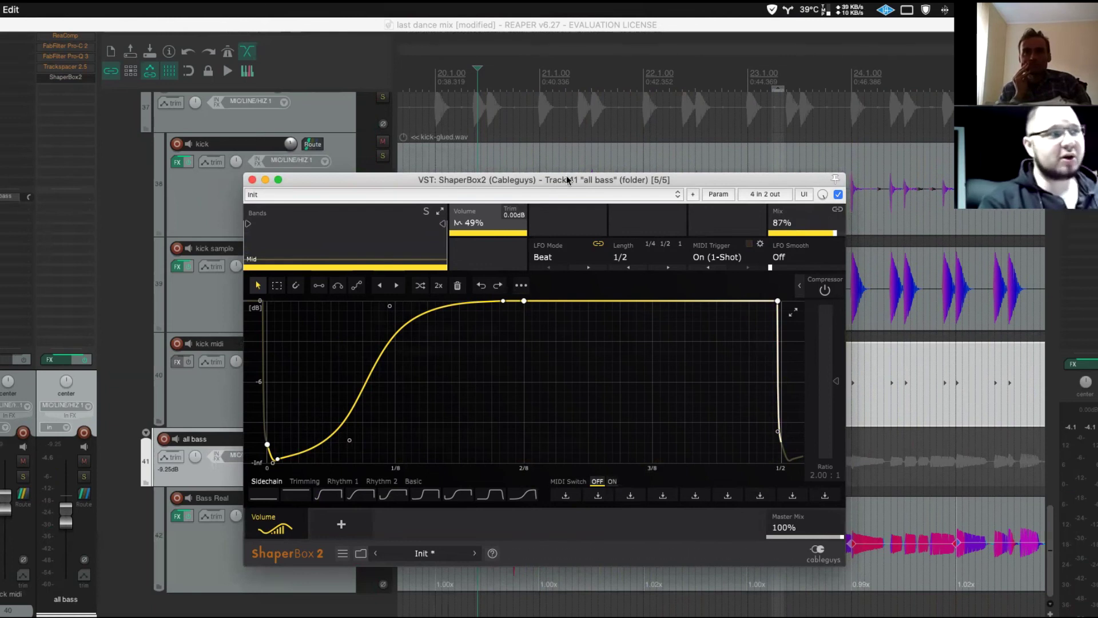
- Find the song's break around bar 97 and audition how the bass tail ducks under the last kick
drag(568, 180, 463, 173)
scroll(896, 293, down, 8)
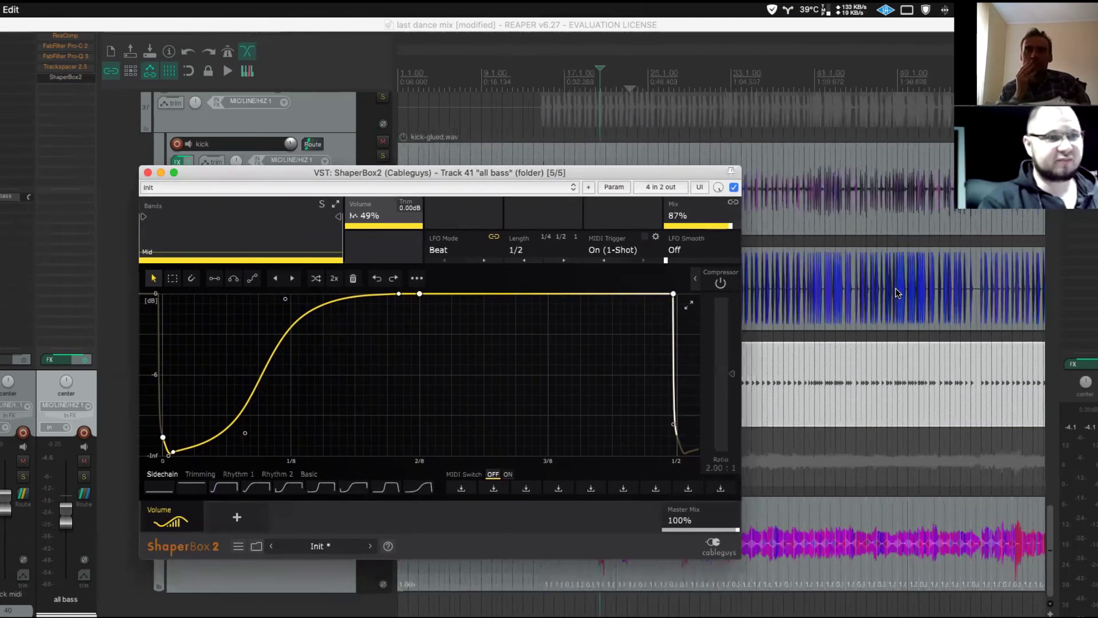
scroll(896, 293, down, 4)
drag(555, 171, 454, 149)
click(815, 79)
scroll(815, 130, up, 3)
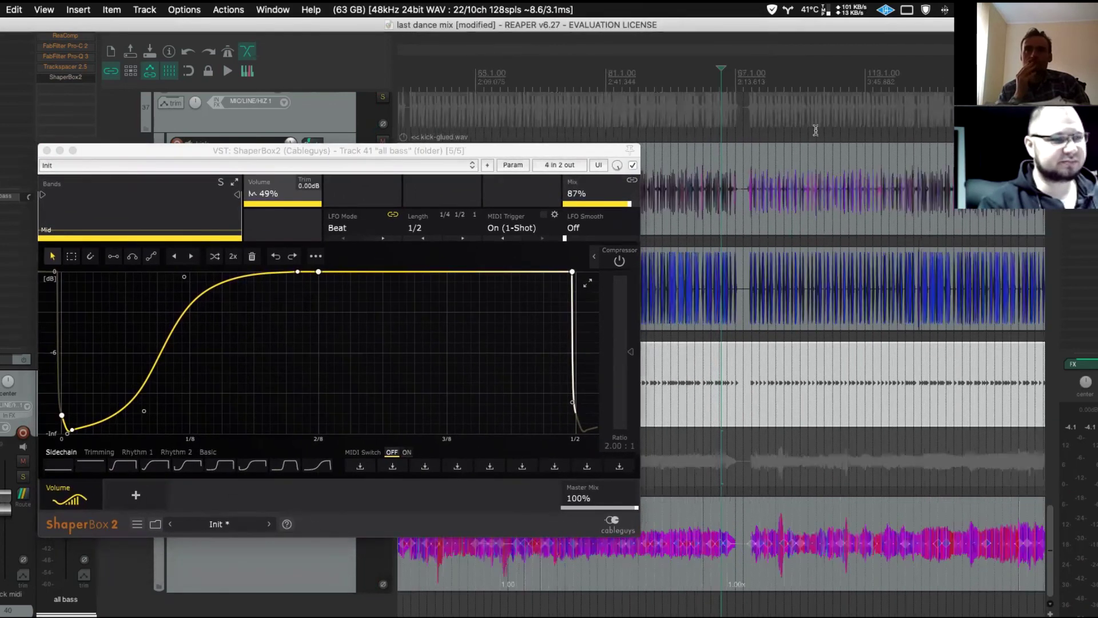
scroll(815, 130, up, 8)
scroll(985, 295, down, 3)
scroll(905, 307, down, 3)
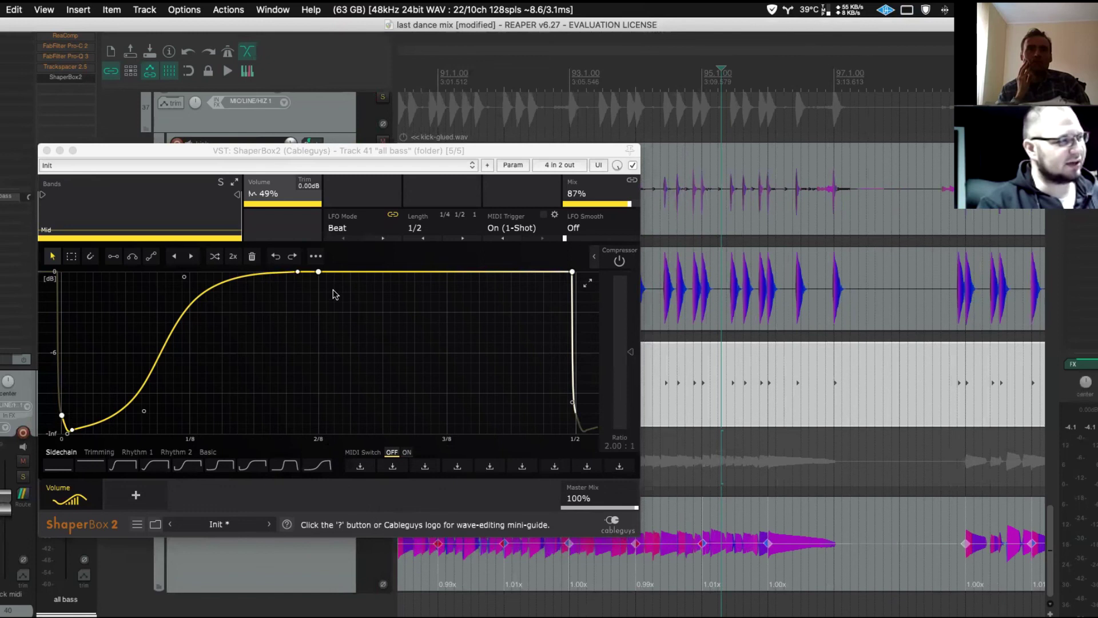
click(819, 304)
key(space)
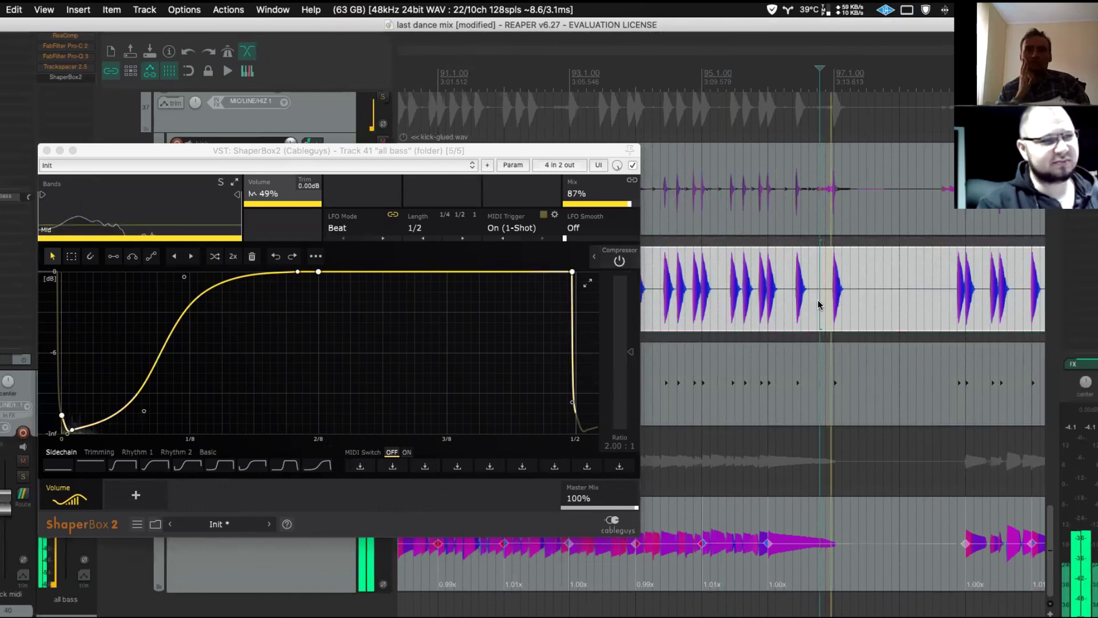
key(space)
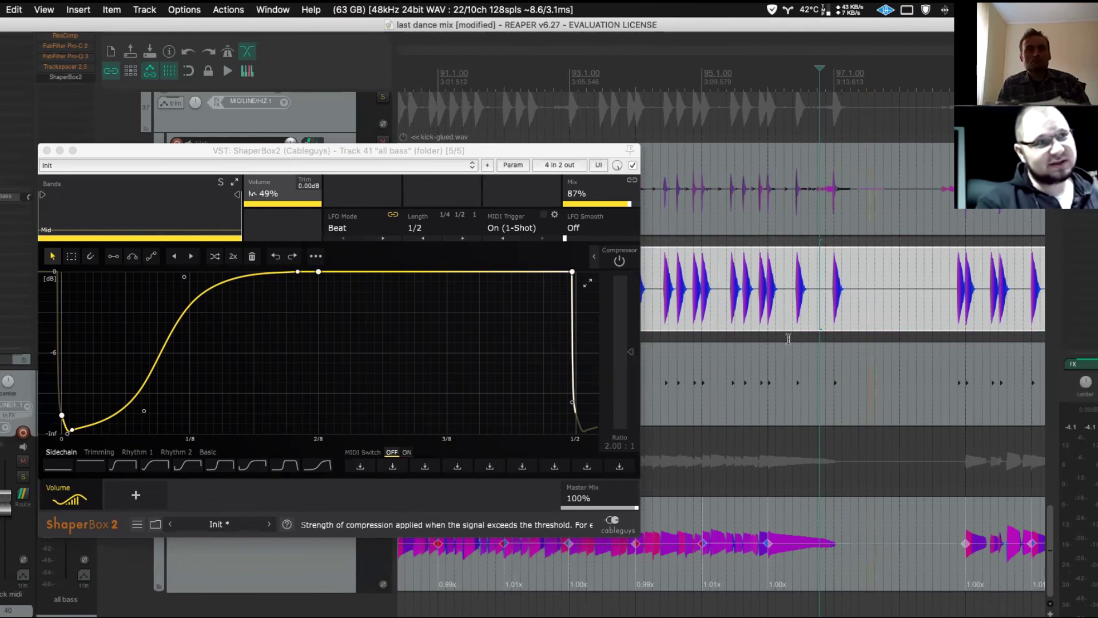
- Raise the lower part of the Volume curve and shift it earlier so the bass recovers faster after each kick
scroll(850, 384, down, 10)
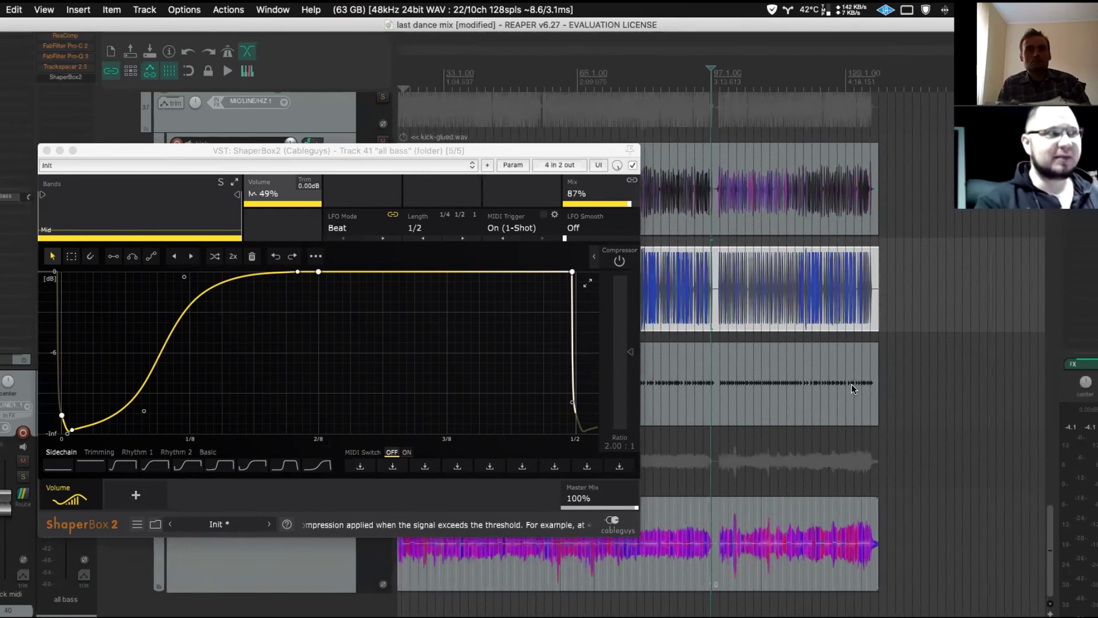
drag(396, 148, 633, 115)
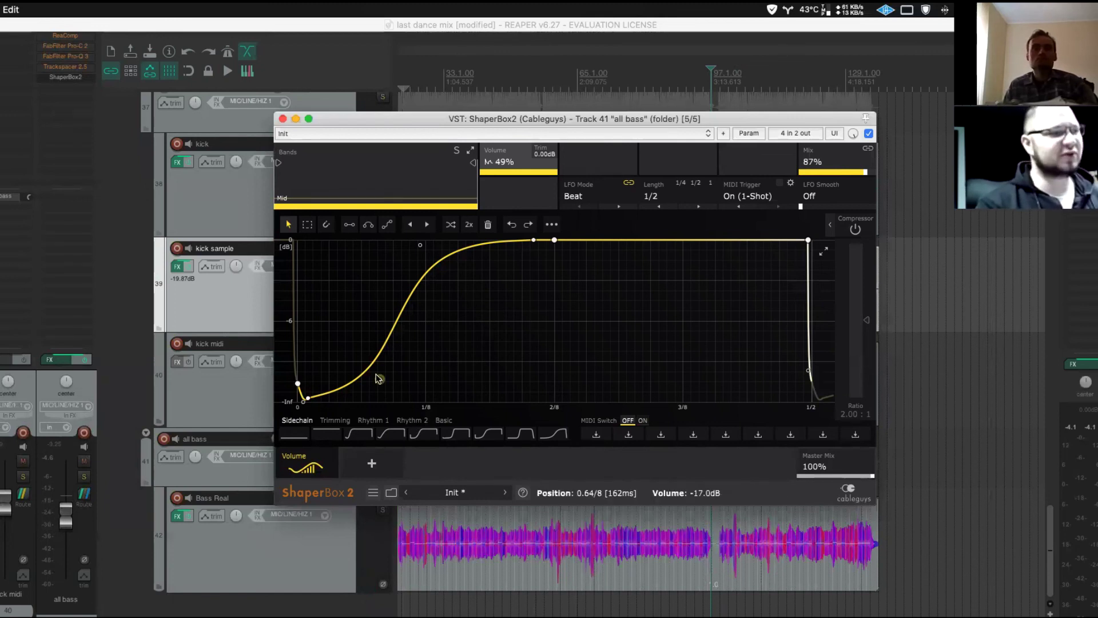
drag(372, 357, 342, 330)
drag(379, 379, 382, 327)
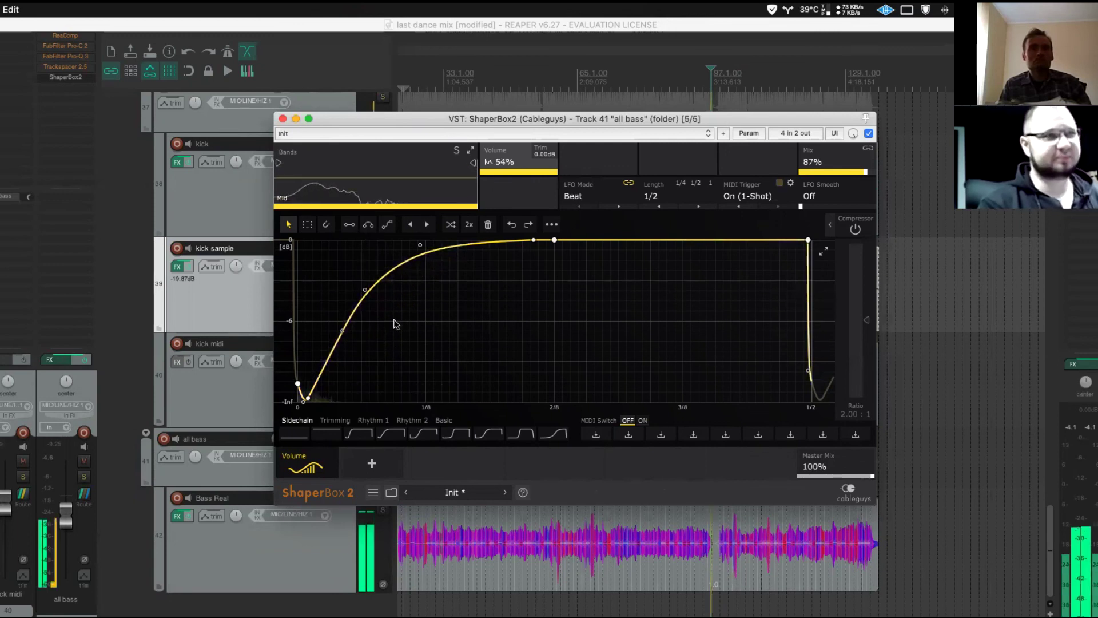
- Compare the bass around bar 97 with ShaperBox2 bypassed and active, and close the plugin window
drag(636, 123, 386, 137)
key(space)
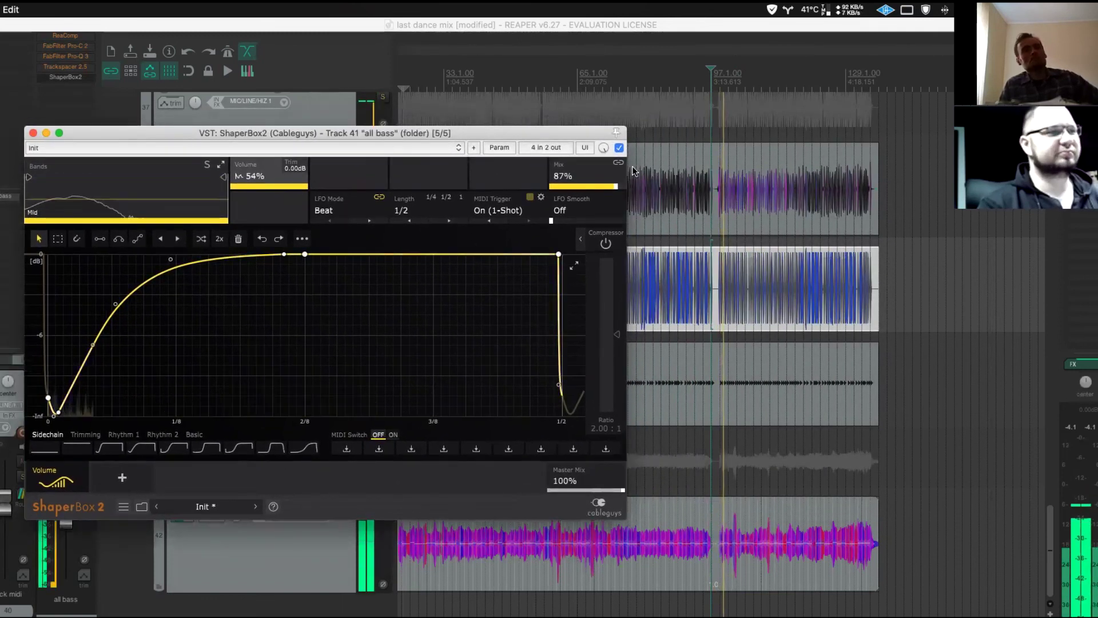
click(619, 147)
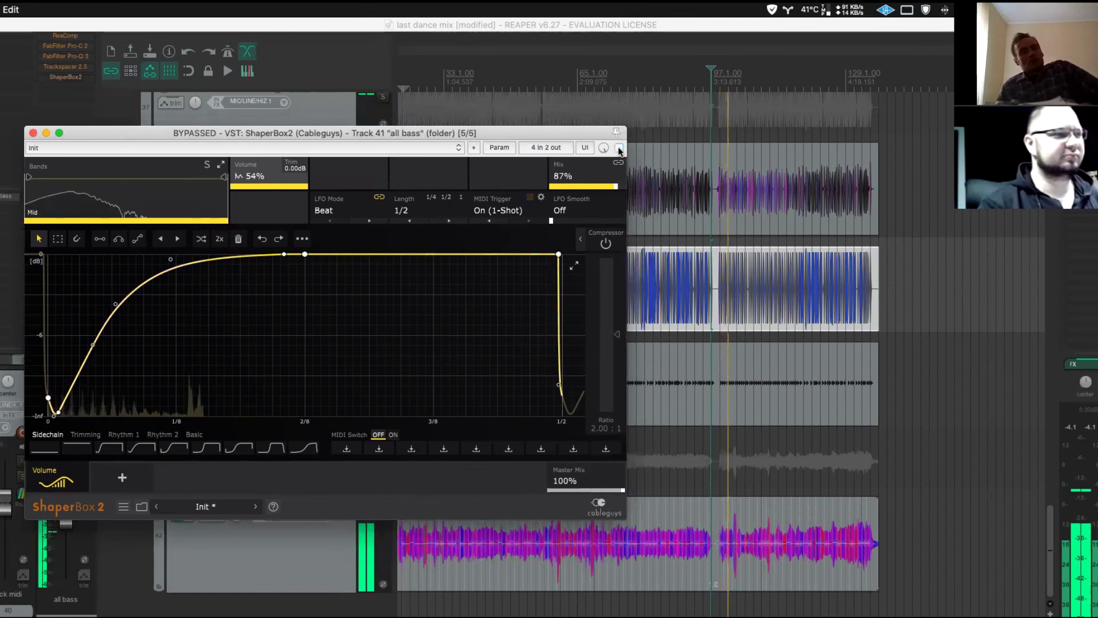
click(619, 148)
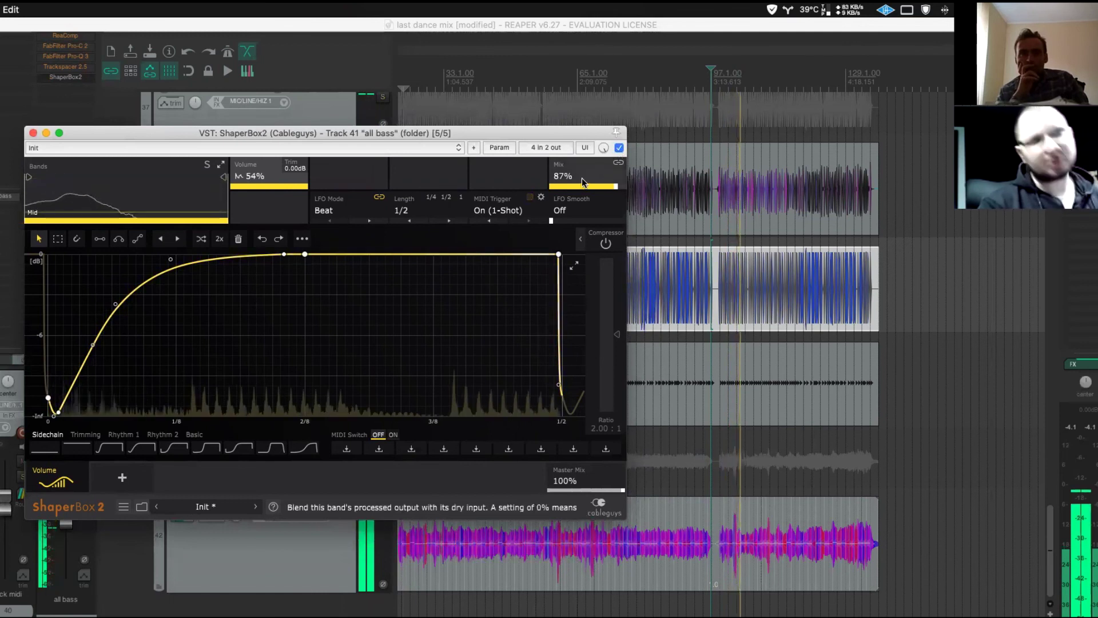
key(space)
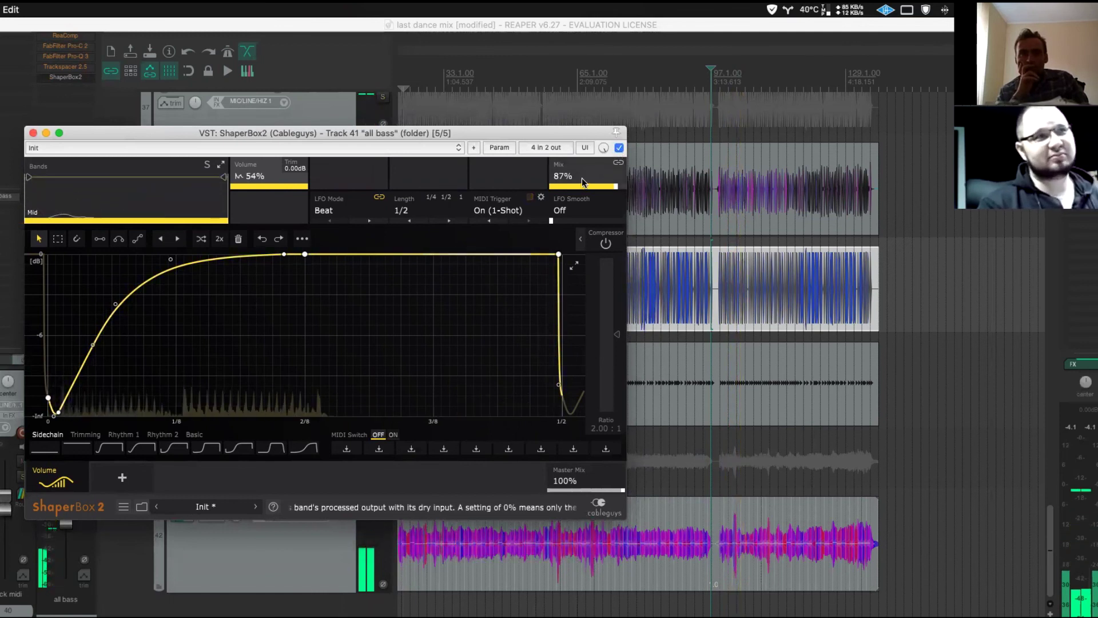
click(33, 133)
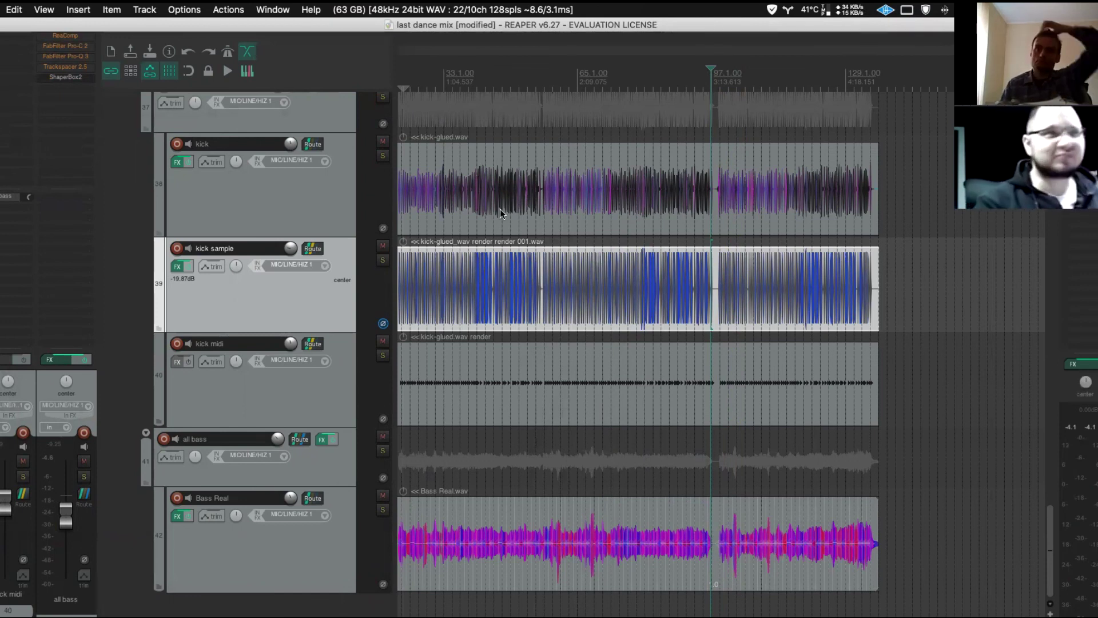
- Audition the mix from around bar 19, stop playback, and save the project
scroll(616, 307, down, 4)
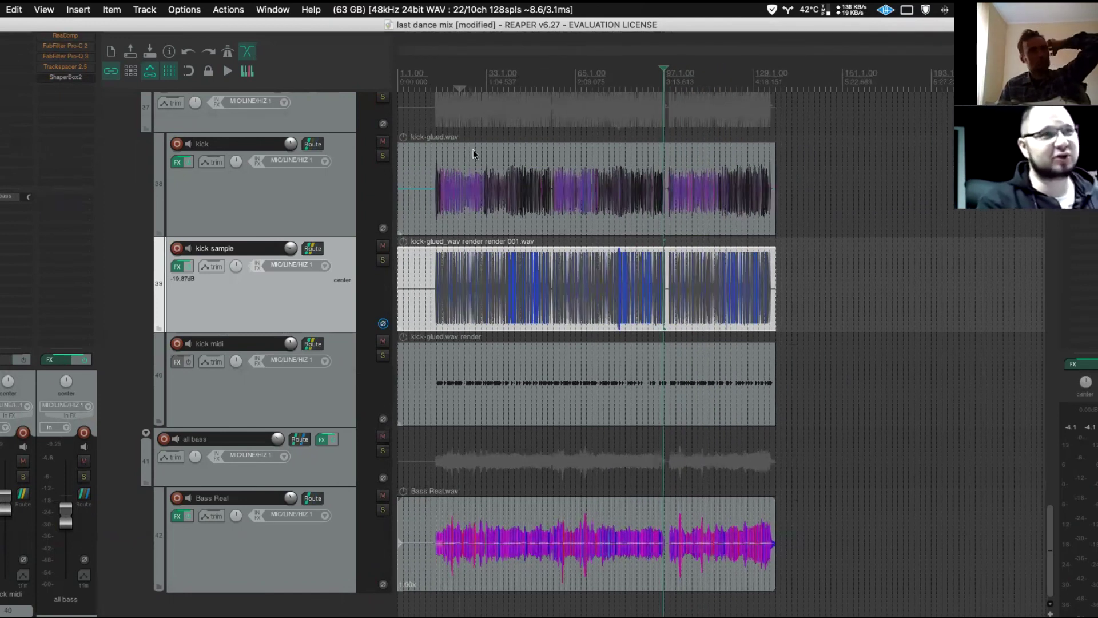
click(448, 79)
key(space)
scroll(559, 214, up, 4)
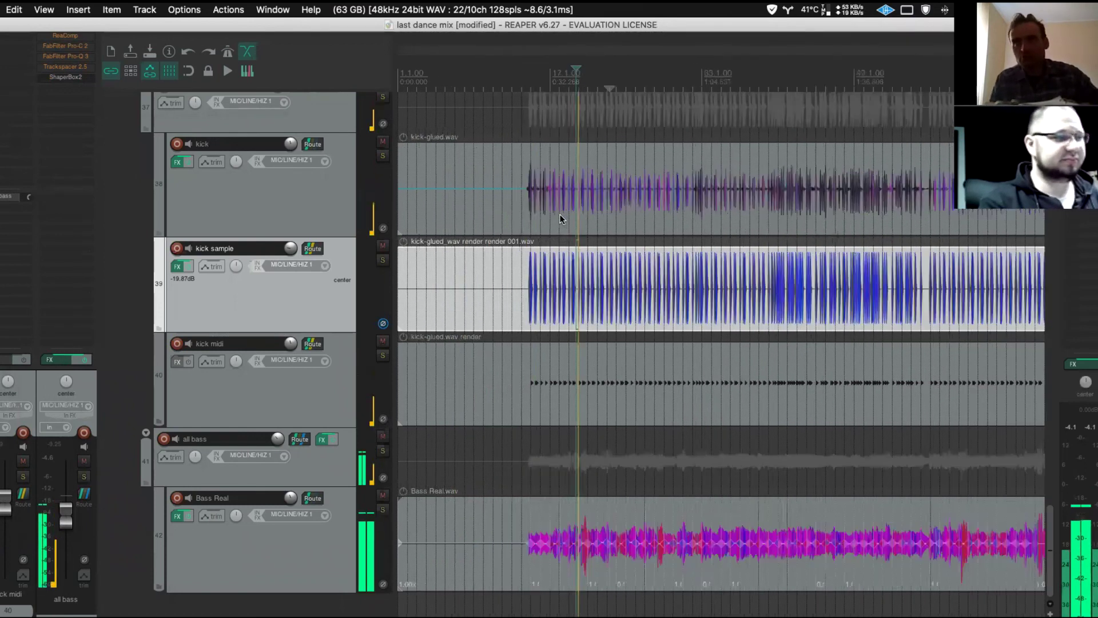
scroll(641, 268, up, 6)
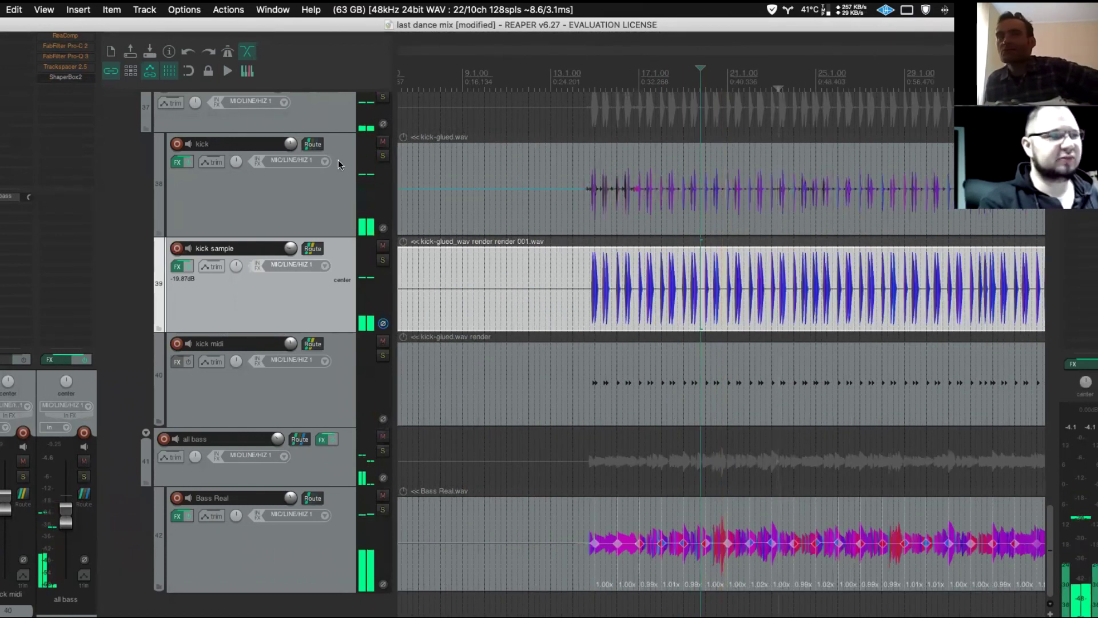
click(2, 9)
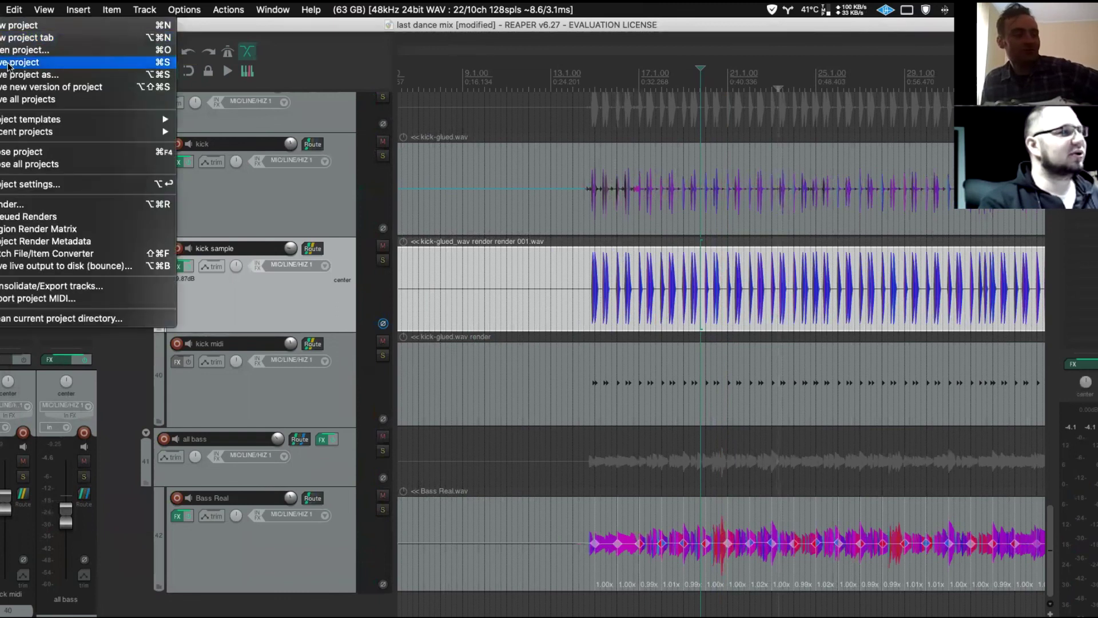
click(8, 64)
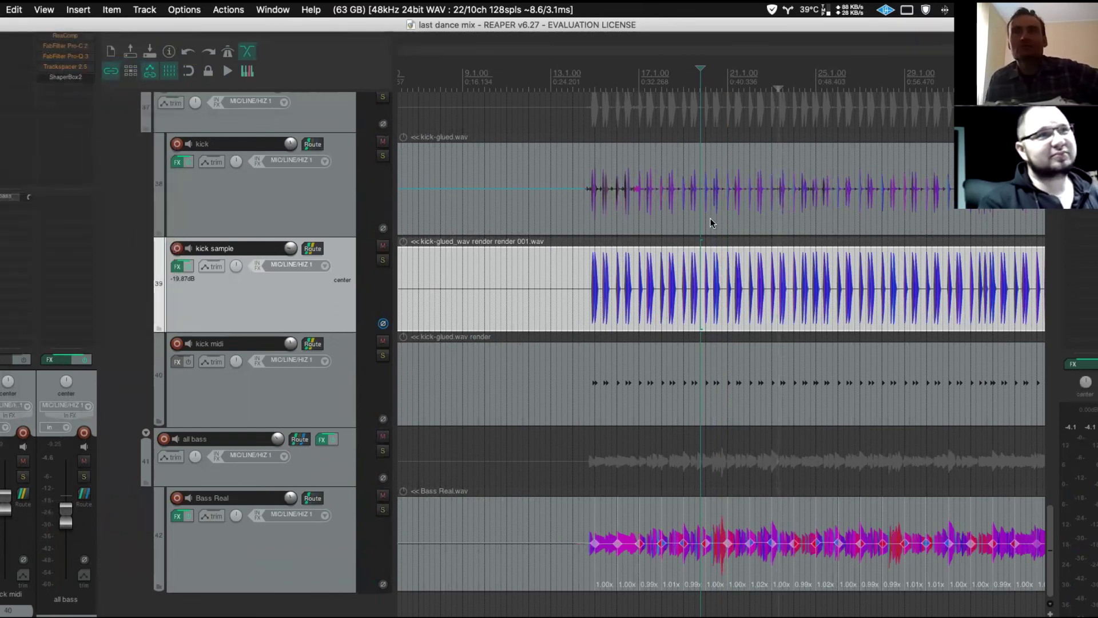
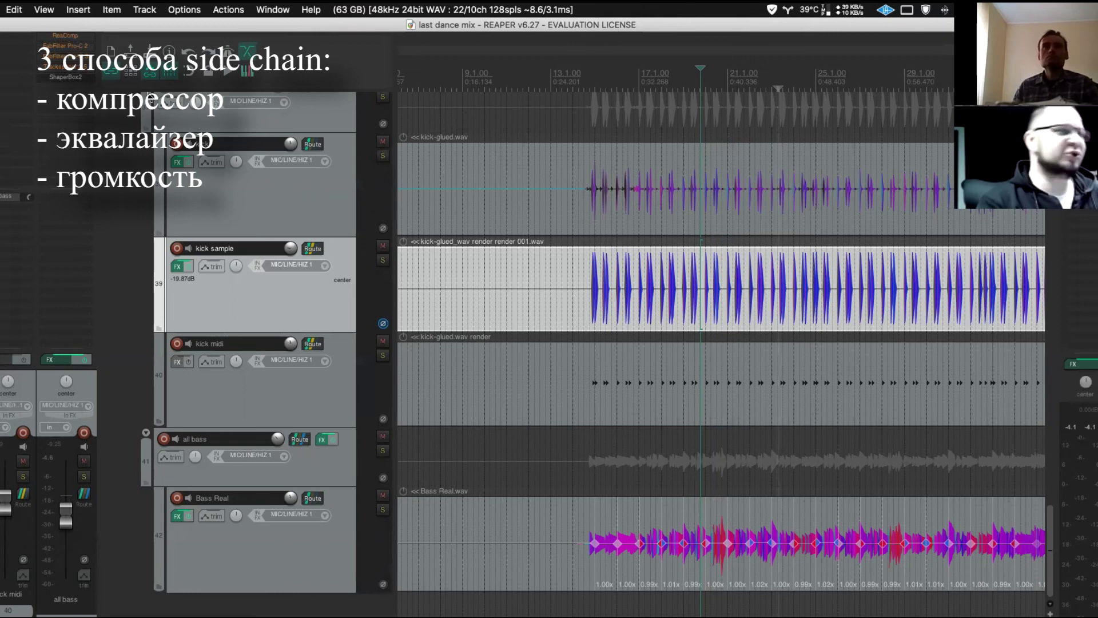
- Look at the bypassed Trackspacer plugin on the all bass folder and close its window
click(174, 162)
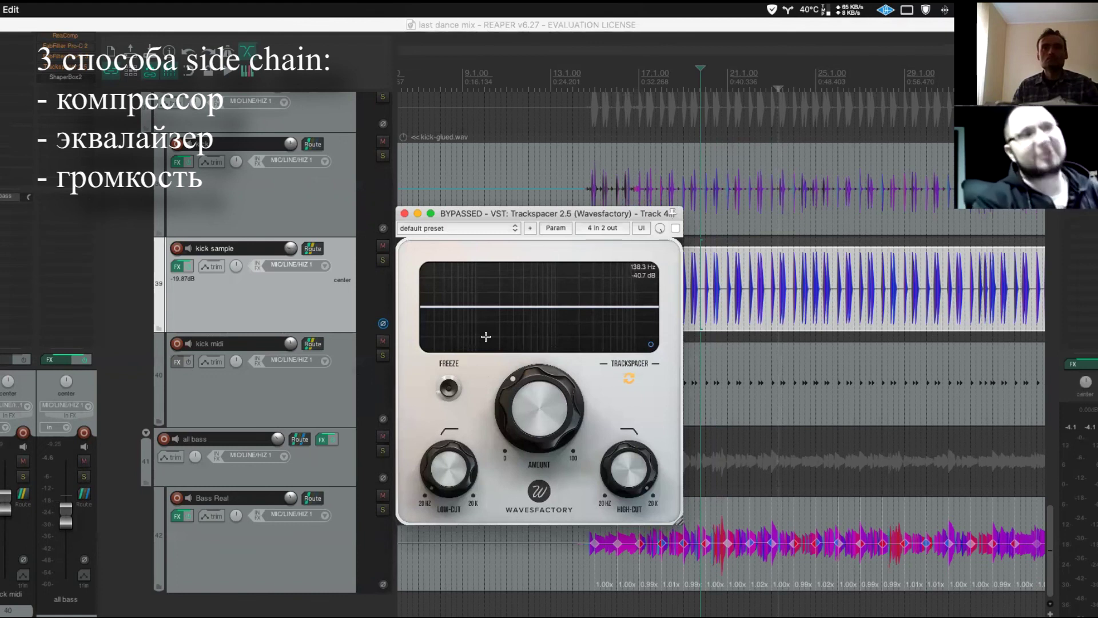
click(404, 214)
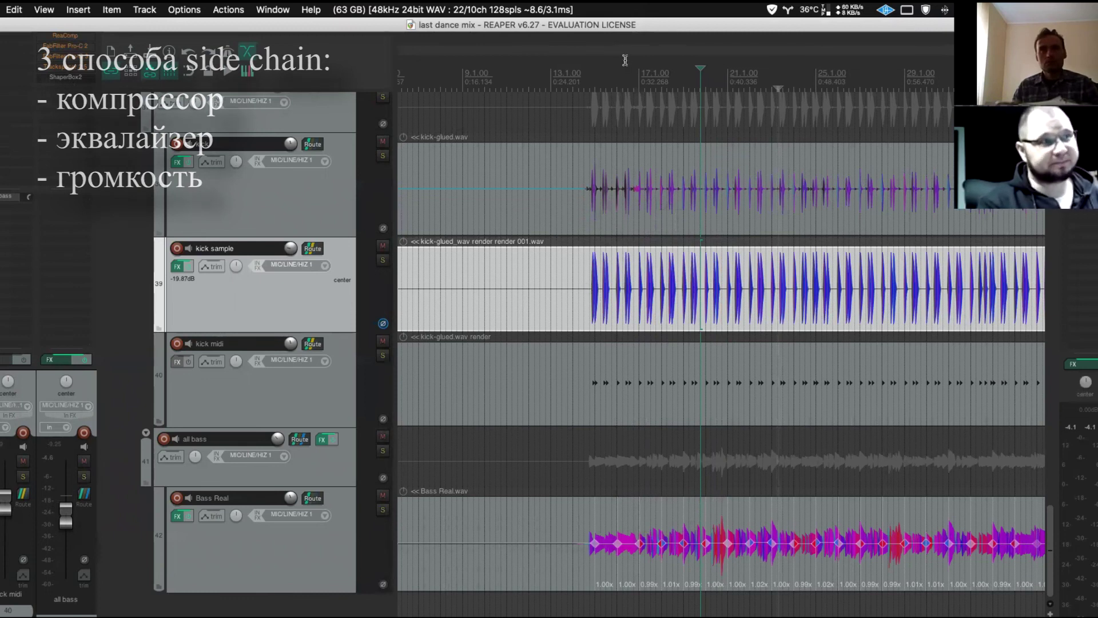
- Trim the empty start of the kick midi item to just before the first kick, around bar 14
scroll(593, 93, up, 5)
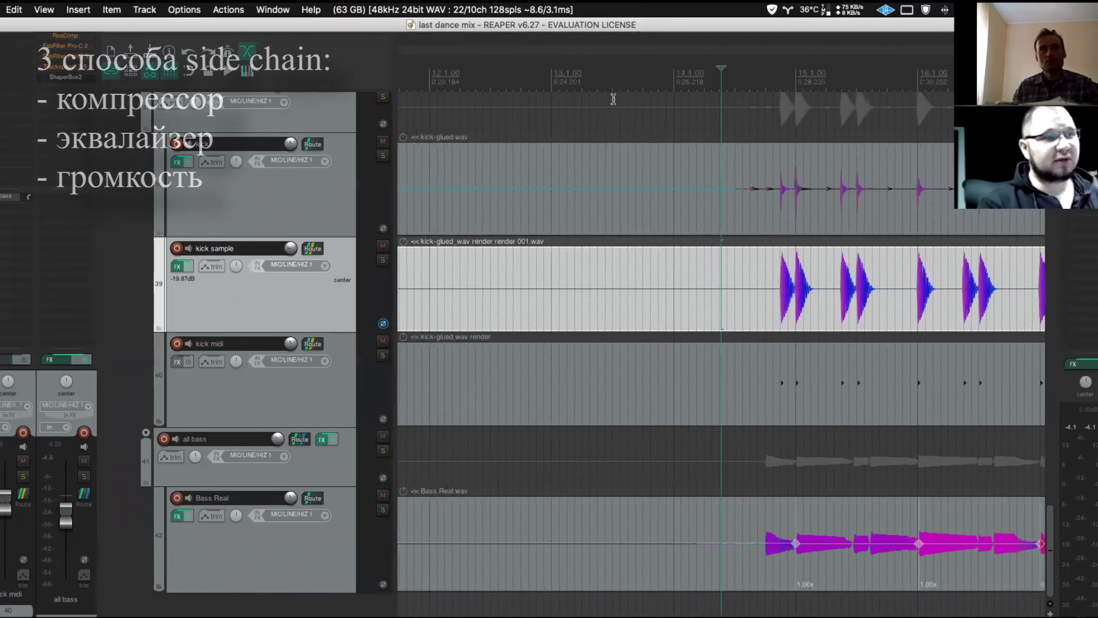
scroll(613, 99, up, 3)
click(830, 401)
scroll(831, 400, up, 5)
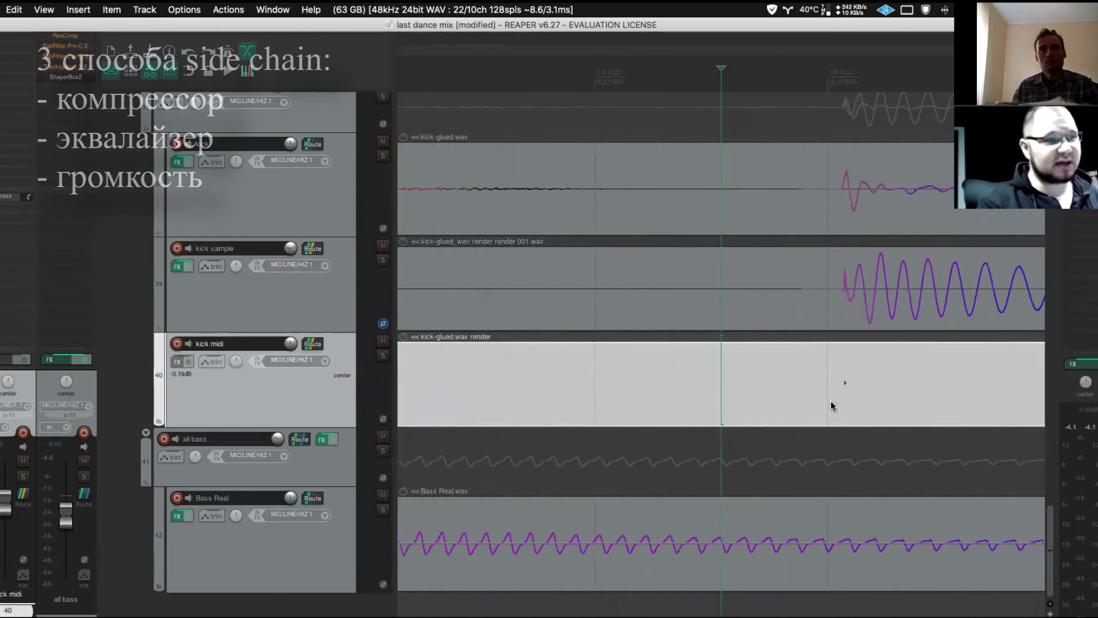
scroll(830, 400, down, 10)
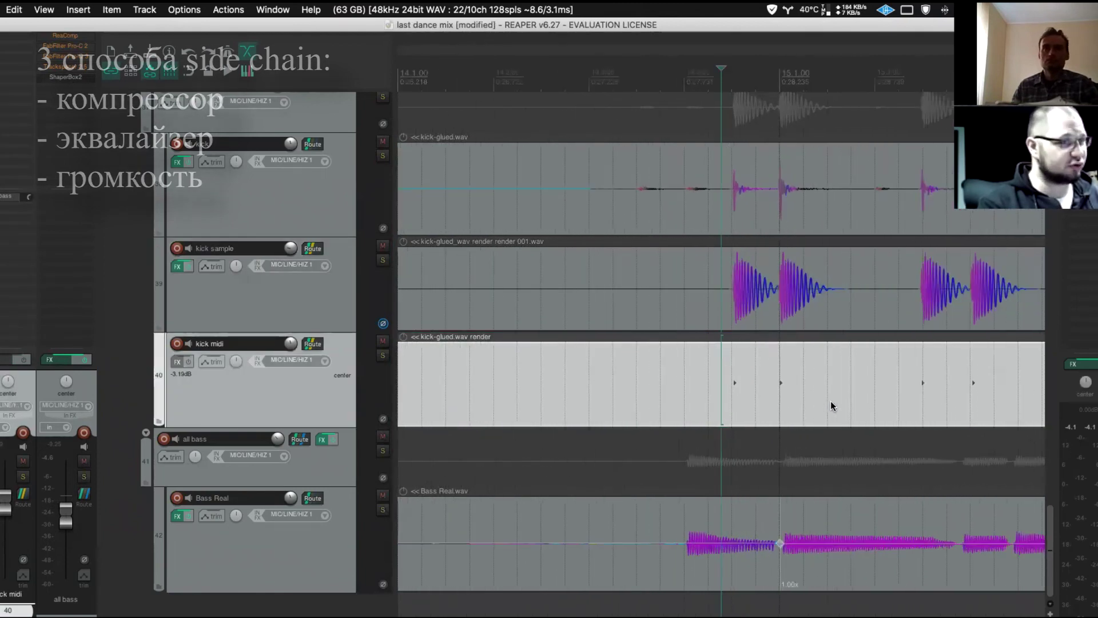
scroll(558, 407, down, 3)
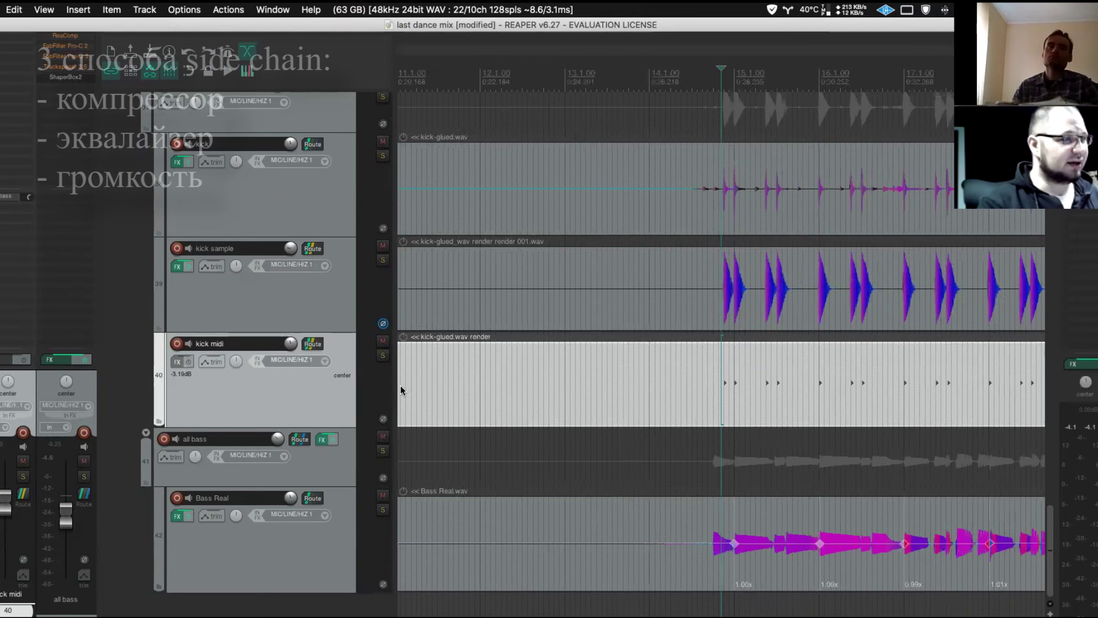
scroll(496, 394, down, 8)
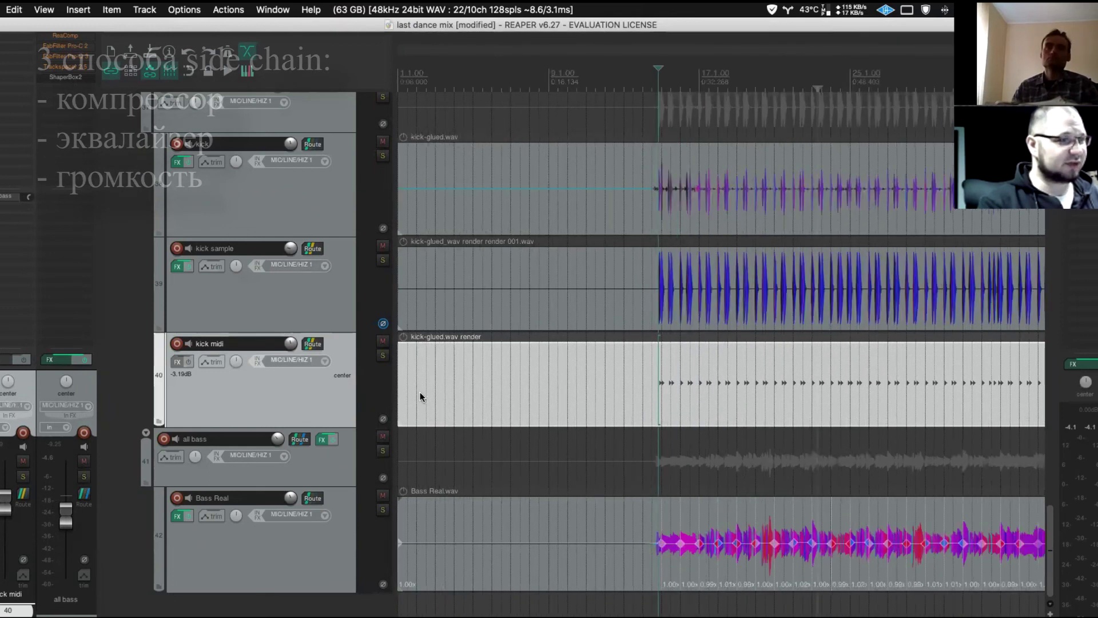
scroll(420, 395, down, 3)
drag(422, 395, 589, 402)
scroll(589, 403, up, 10)
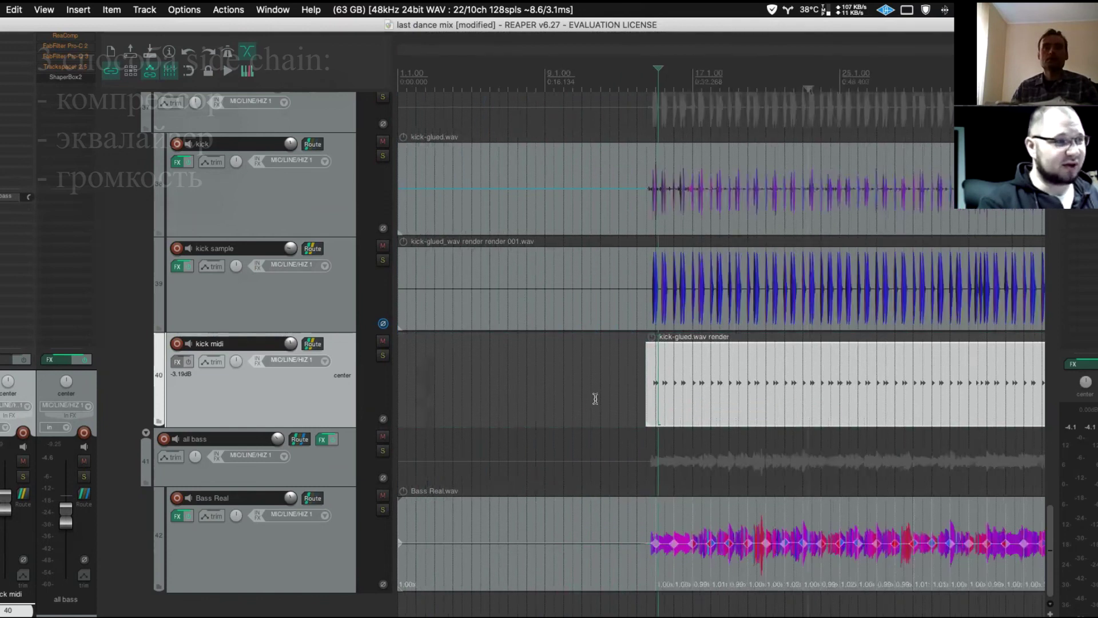
- Check the kick midi notes against the first kick hits, audition the mix from just before bar 15, and stop playback
scroll(635, 395, up, 3)
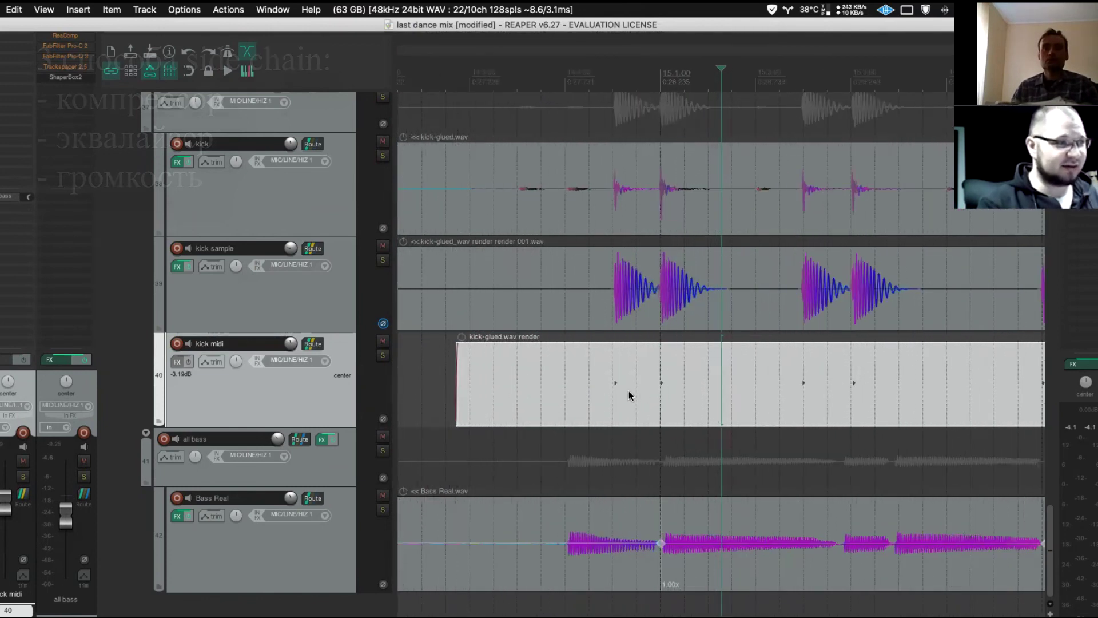
scroll(629, 393, up, 6)
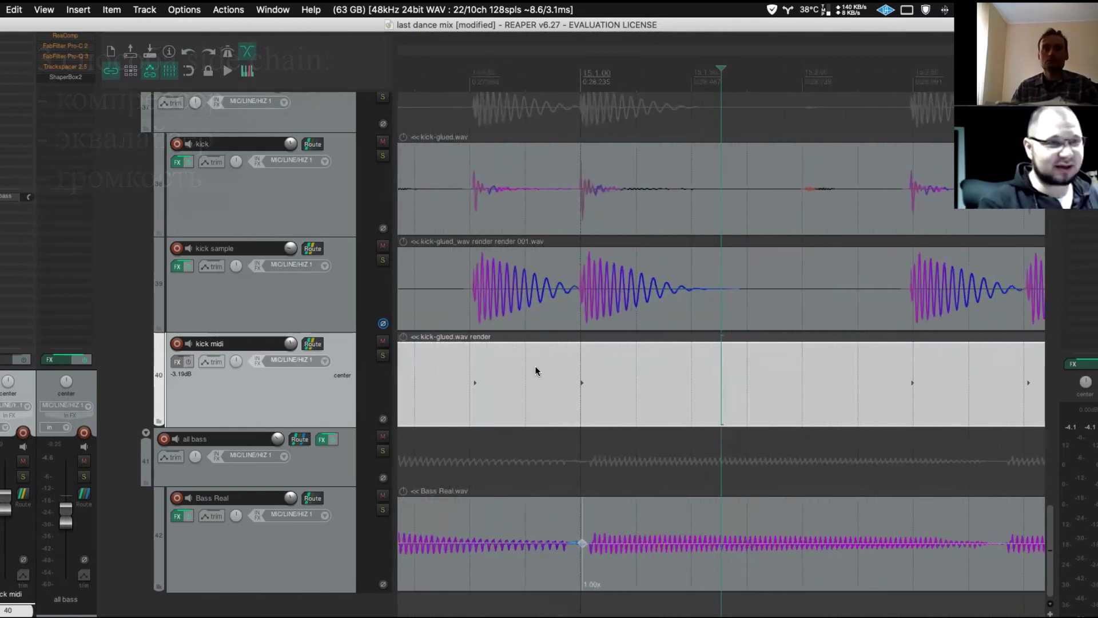
scroll(503, 366, down, 2)
scroll(599, 410, left, 5)
scroll(792, 397, up, 10)
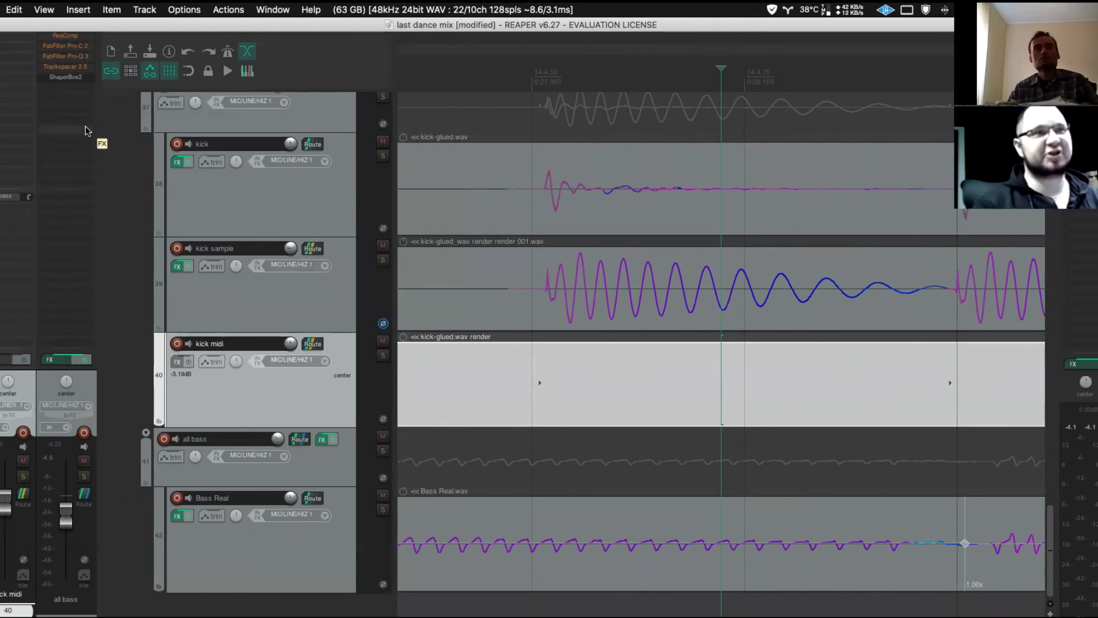
scroll(563, 219, down, 3)
scroll(563, 219, down, 2)
click(523, 81)
key(space)
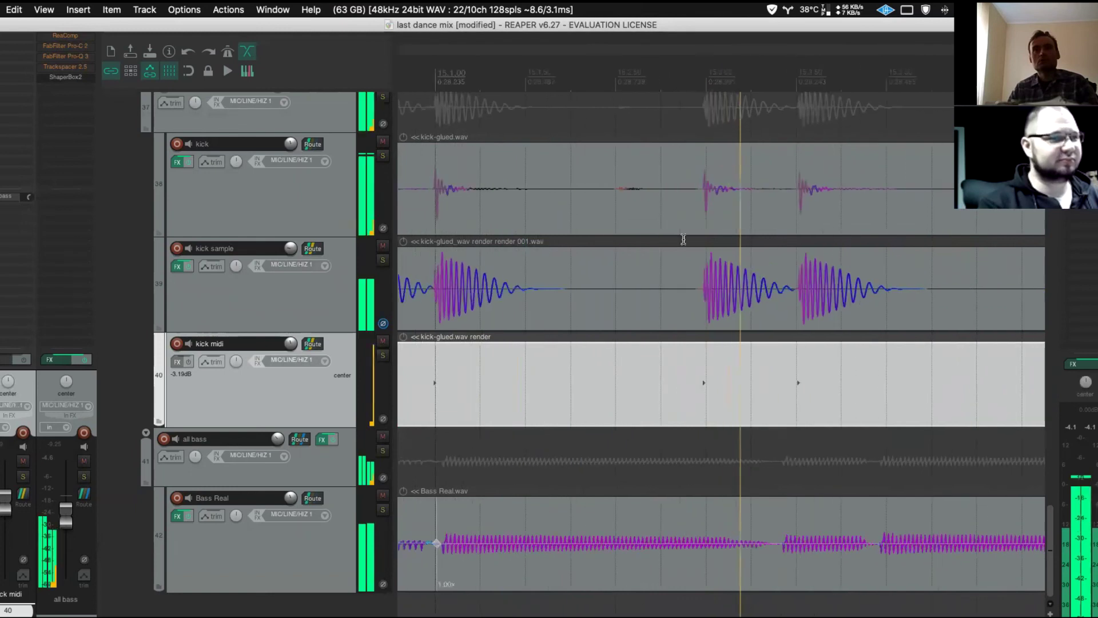
scroll(675, 229, down, 6)
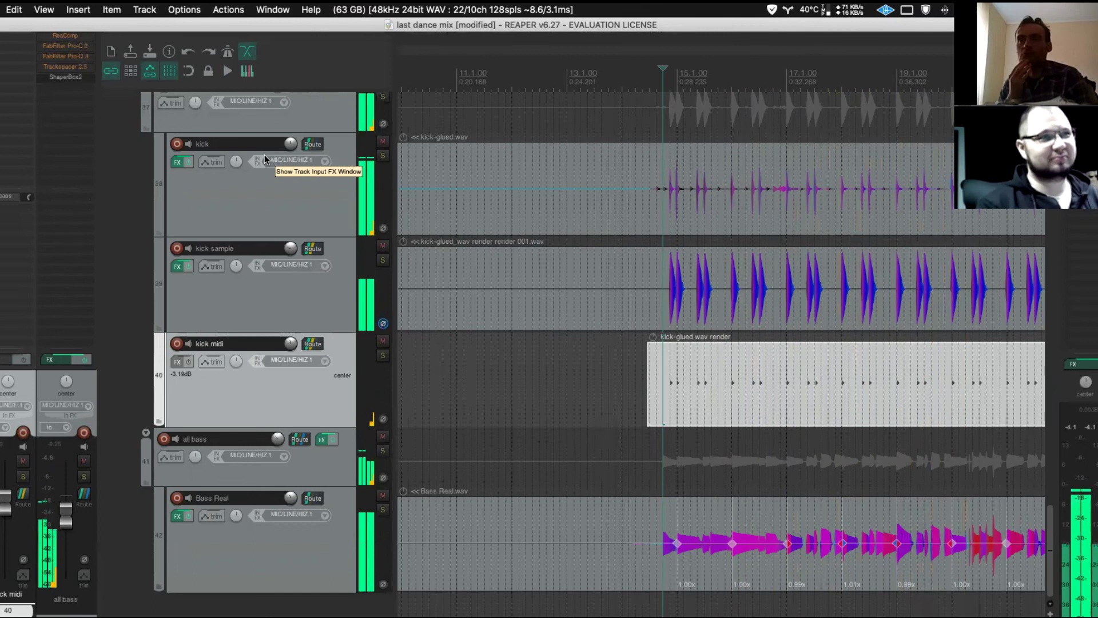
key(space)
- Compare the bass from just before bar 15 with ShaperBox2 bypassed and active, close the plugin window, and stop playback
scroll(777, 282, up, 8)
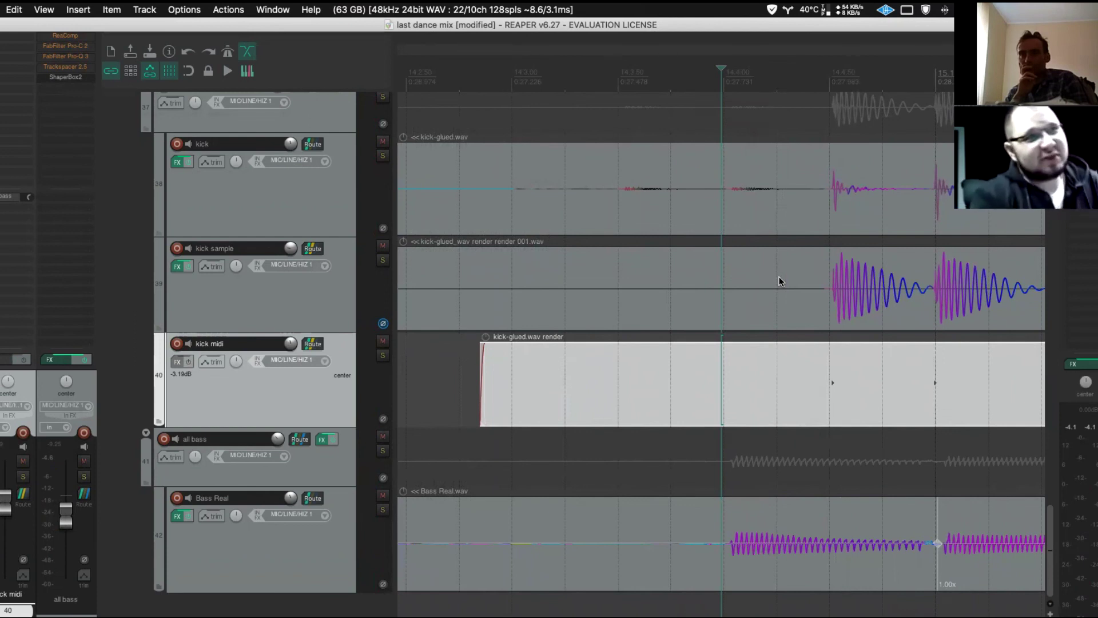
click(71, 78)
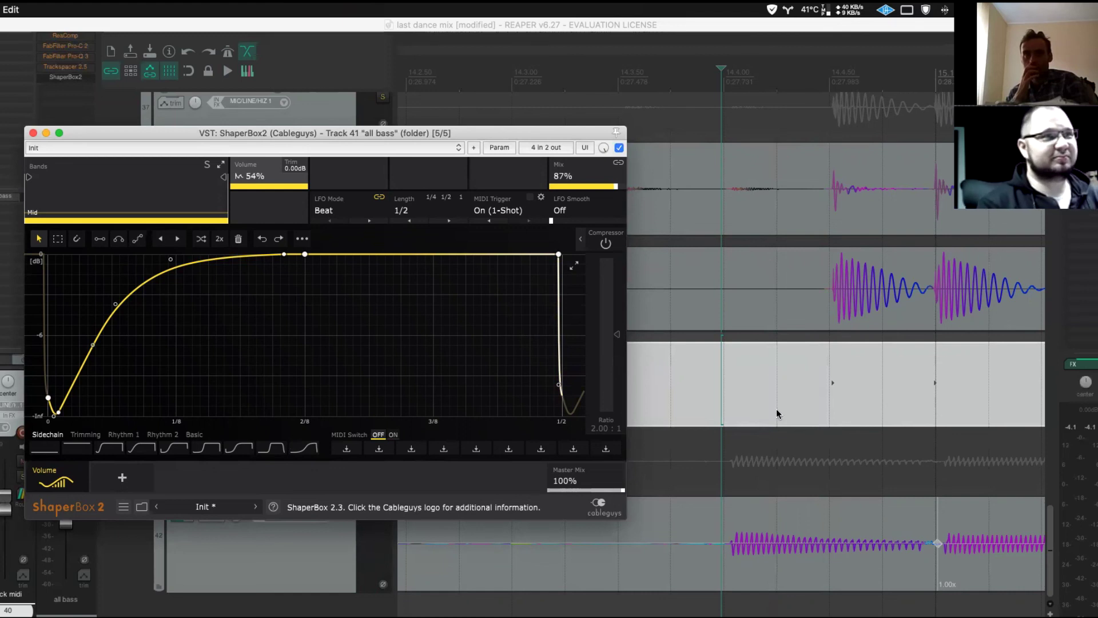
click(736, 107)
key(space)
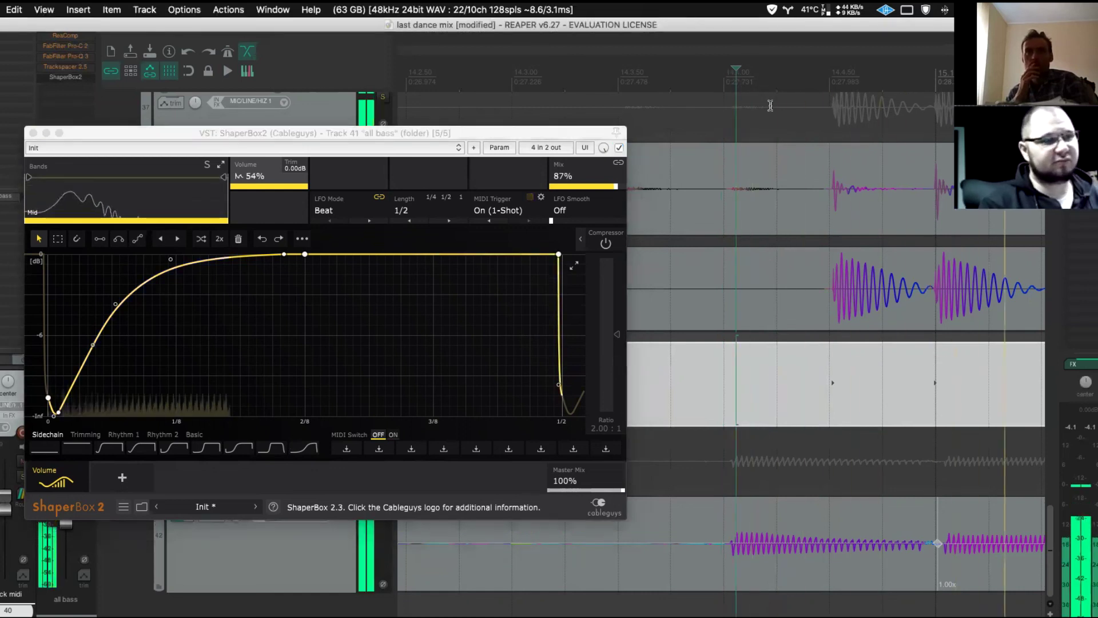
scroll(897, 193, down, 2)
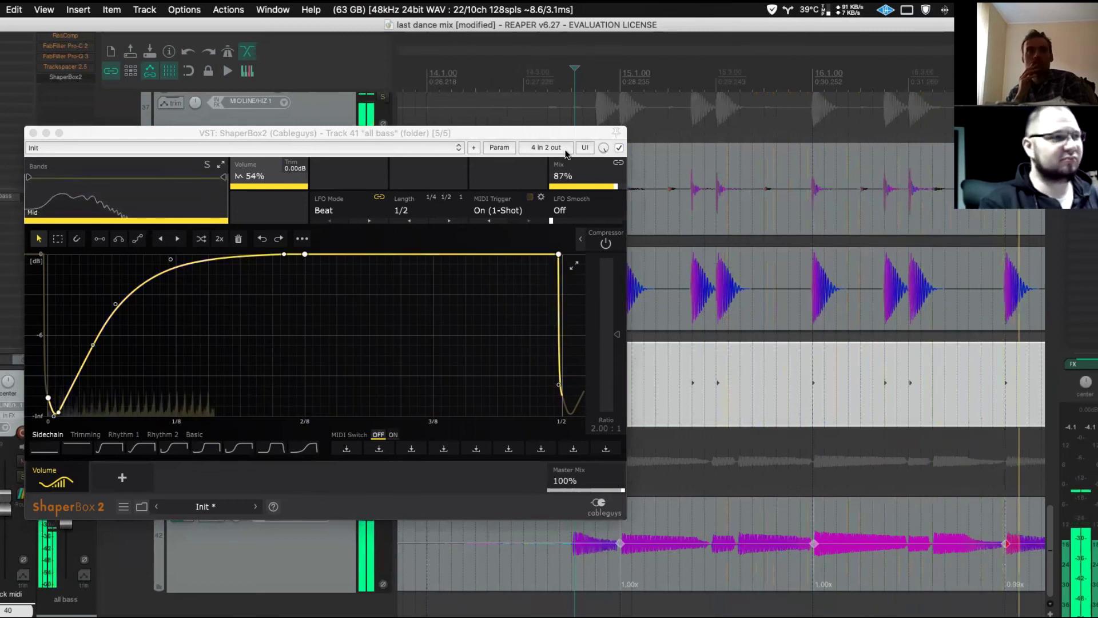
click(620, 148)
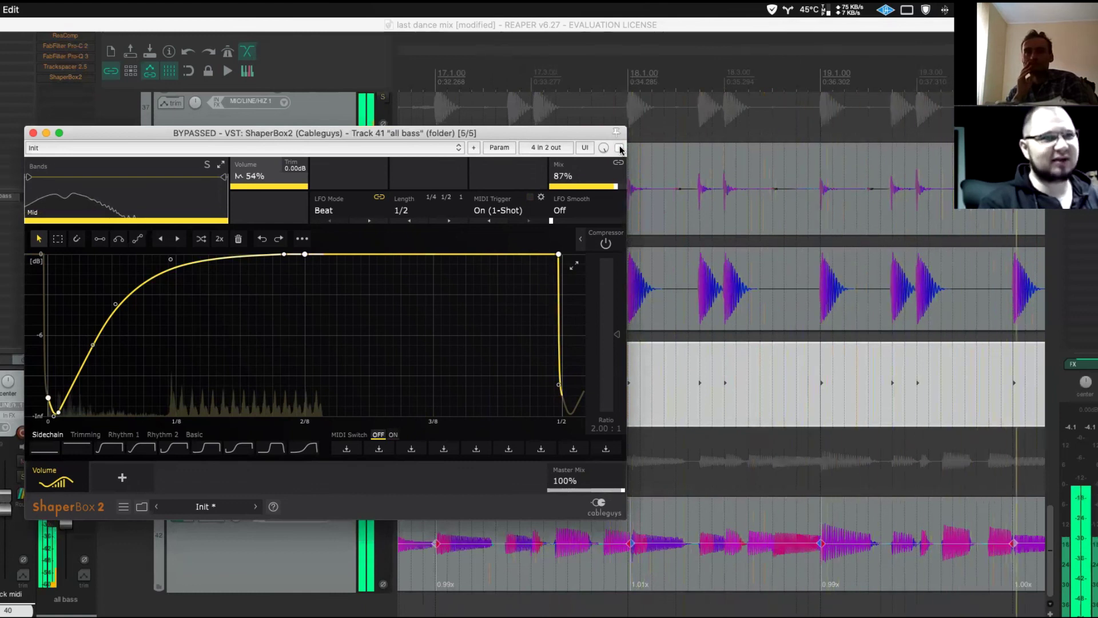
click(619, 148)
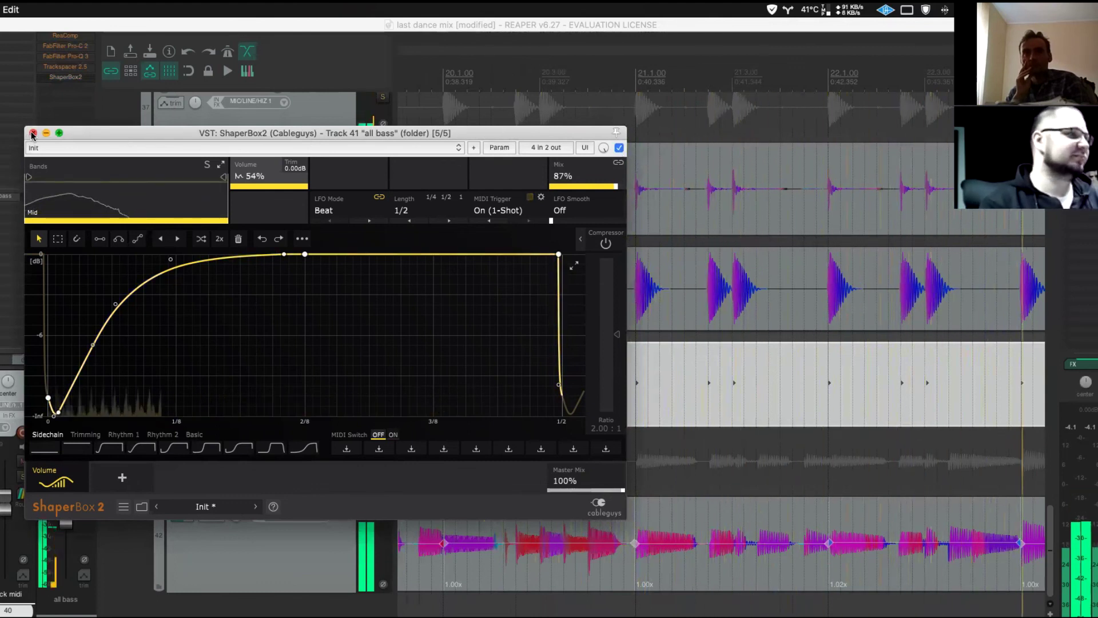
key(Escape)
scroll(859, 258, down, 3)
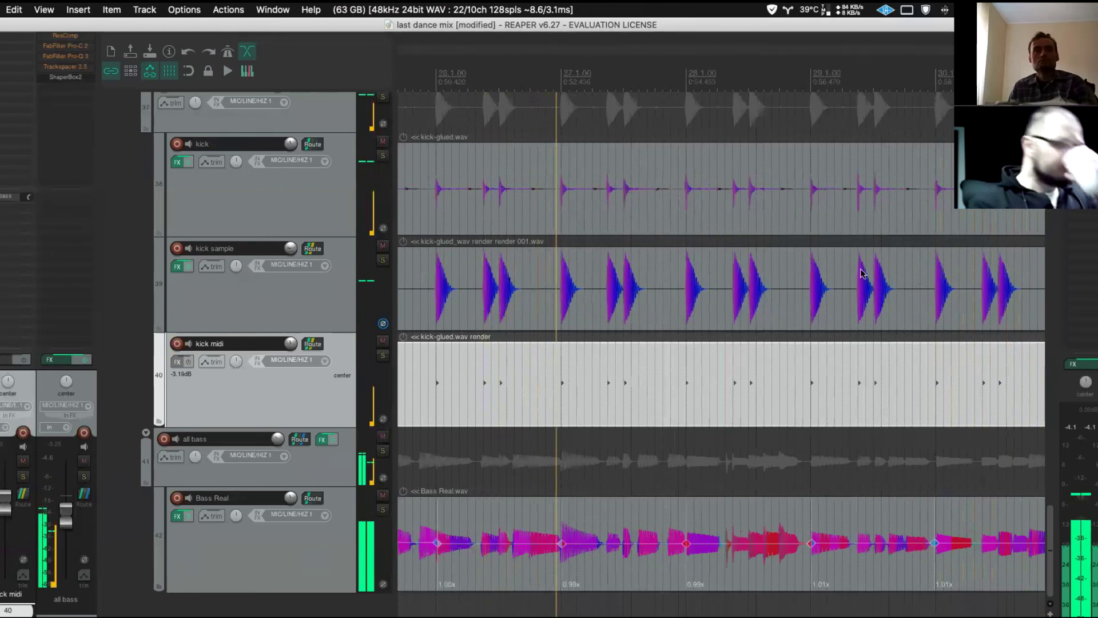
key(space)
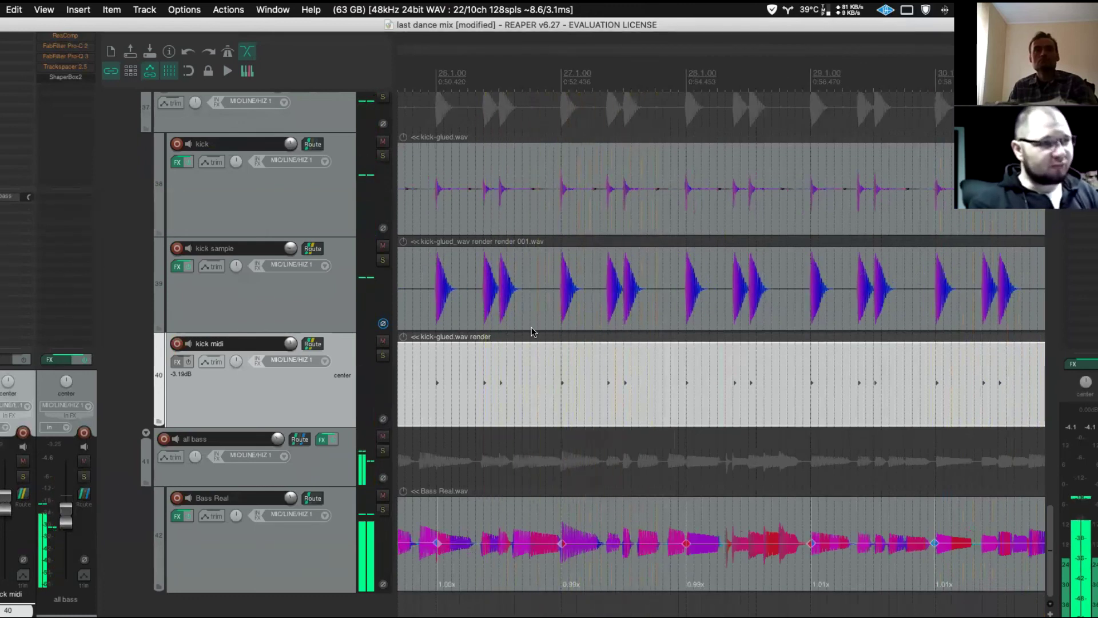
- Select the all bass folder track and save the project
scroll(709, 365, down, 10)
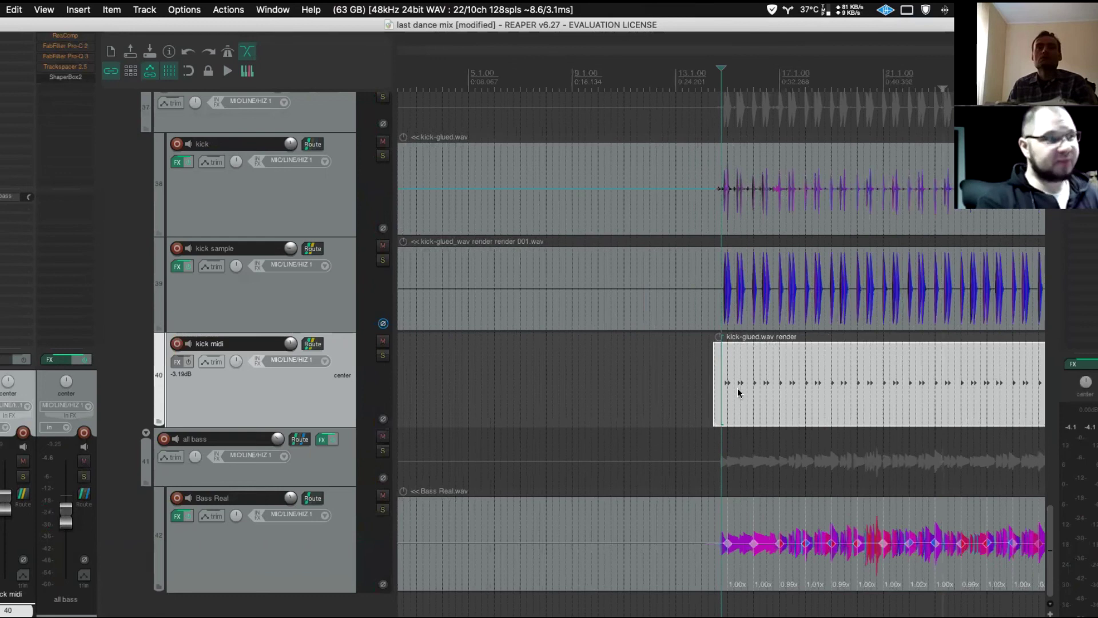
click(327, 469)
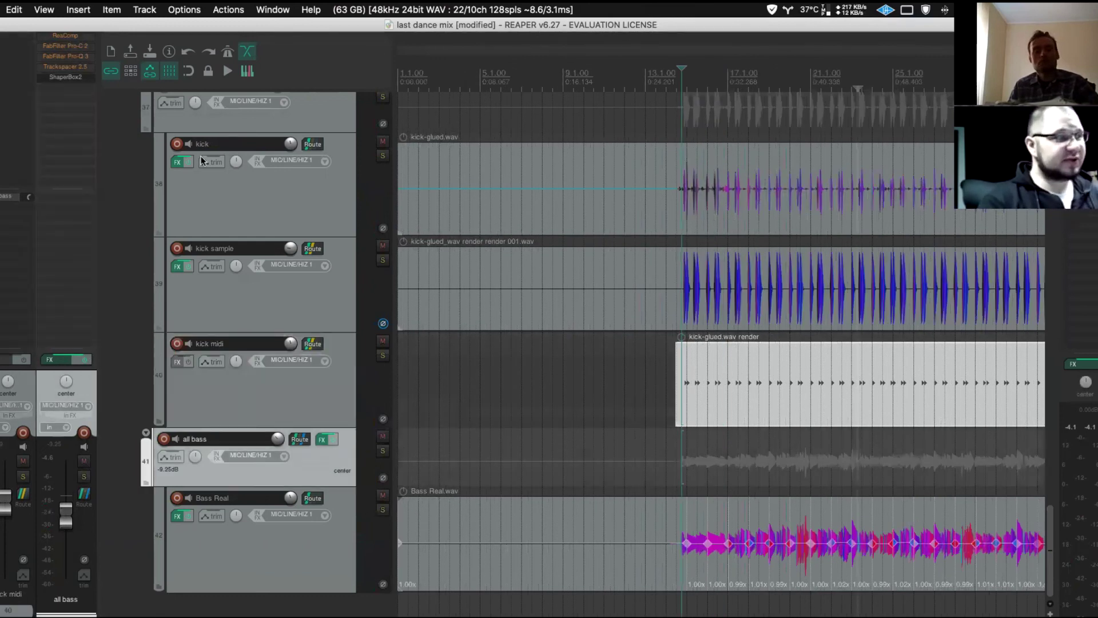
click(1, 9)
mouse_move(14, 10)
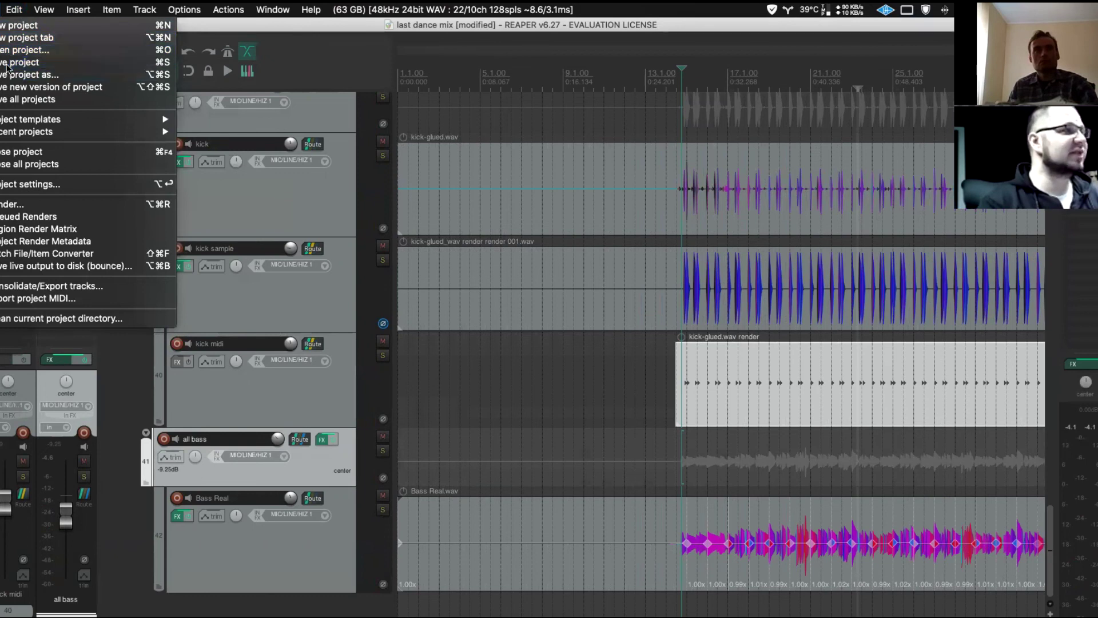
click(46, 74)
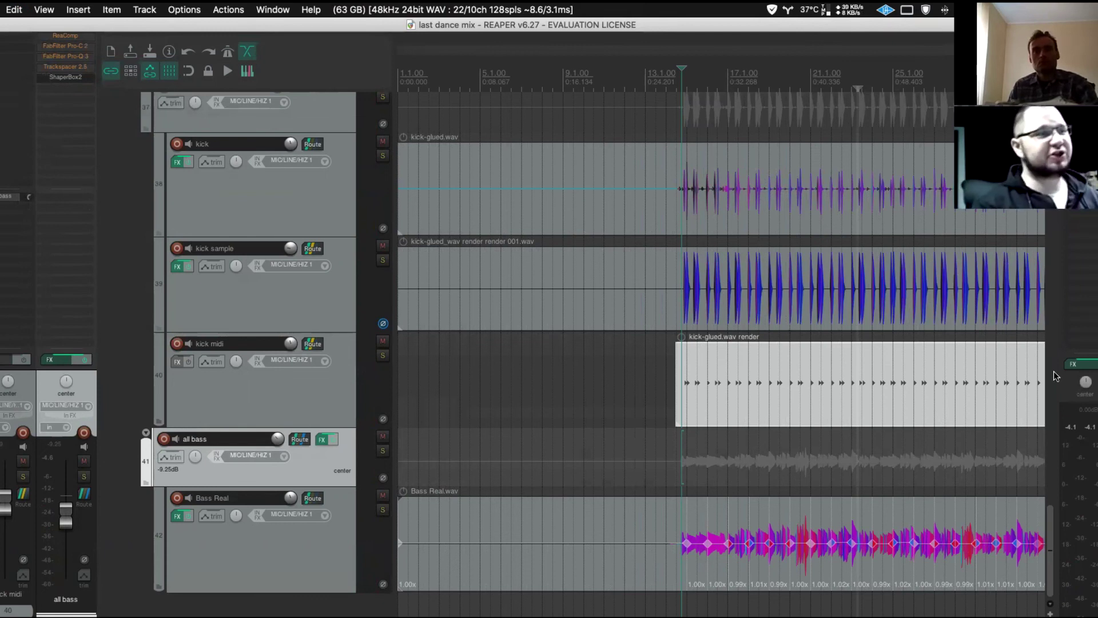
- Audition the mix from the bass entry just before bar 15
drag(1052, 552, 1048, 545)
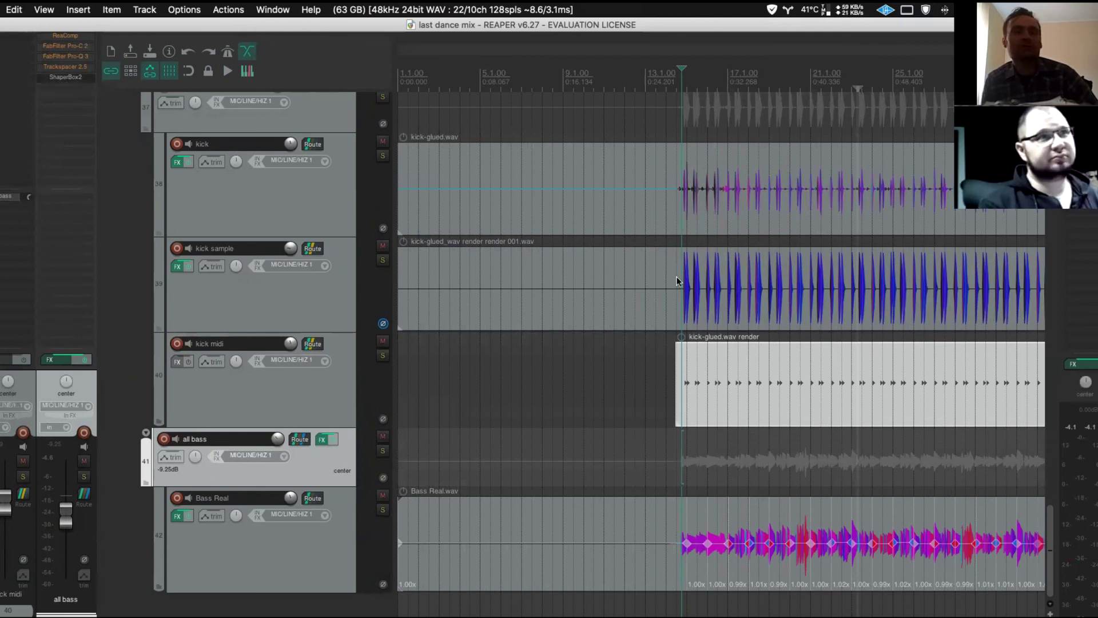
scroll(753, 270, up, 3)
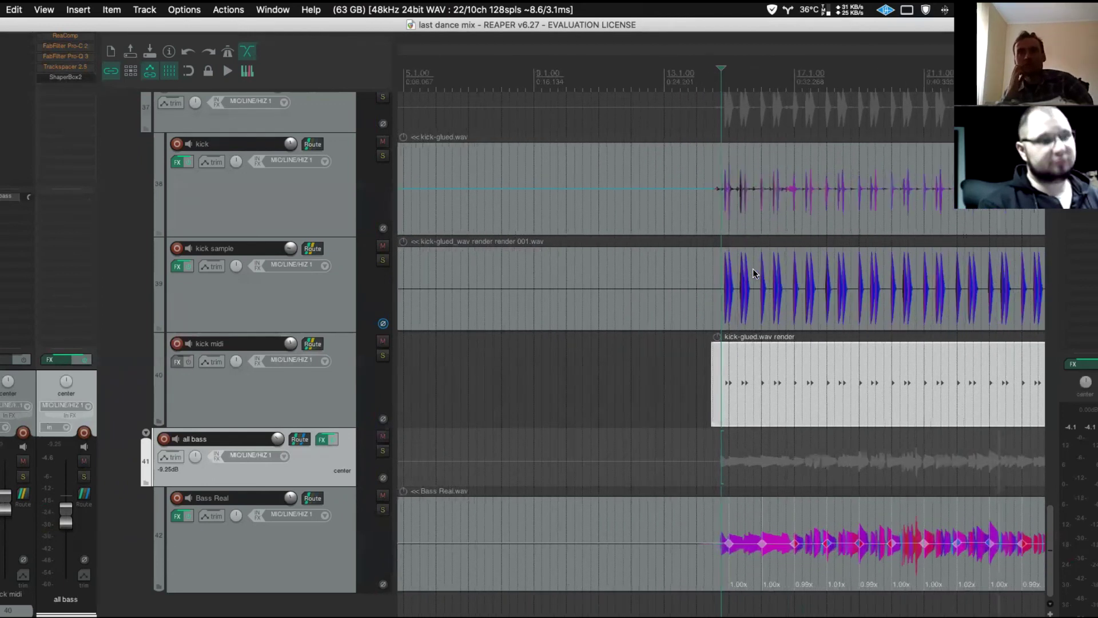
scroll(753, 269, up, 5)
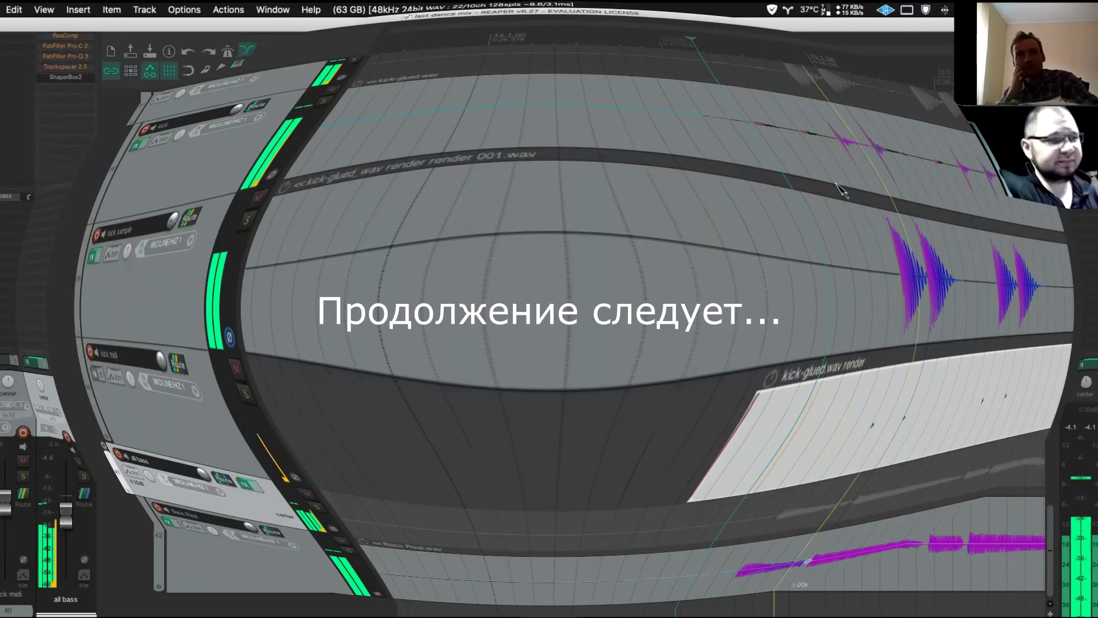
scroll(839, 188, down, 4)
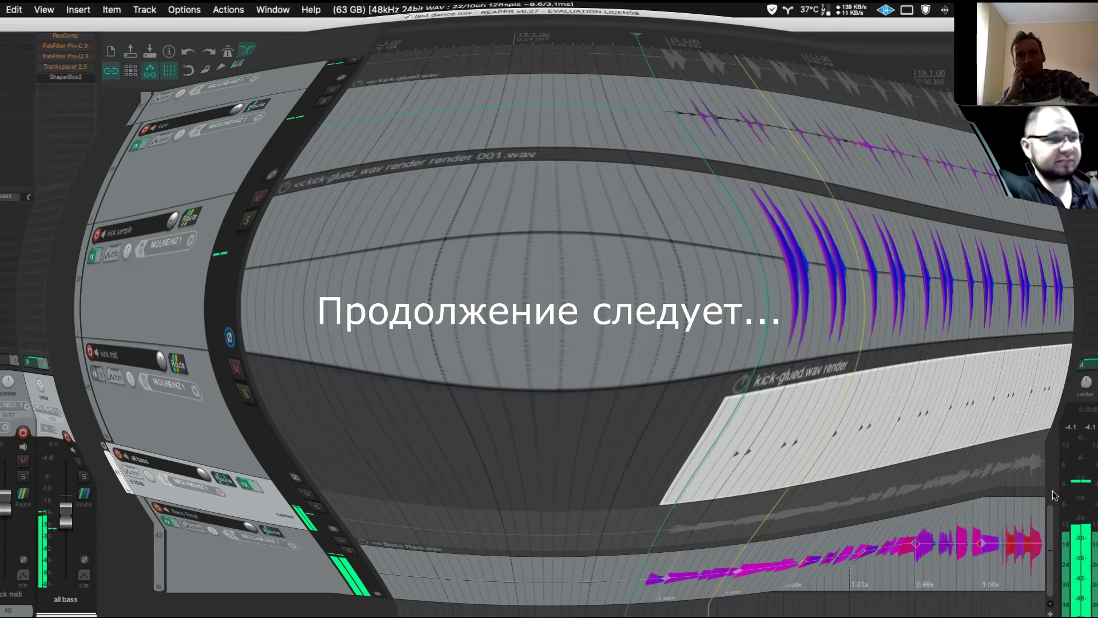